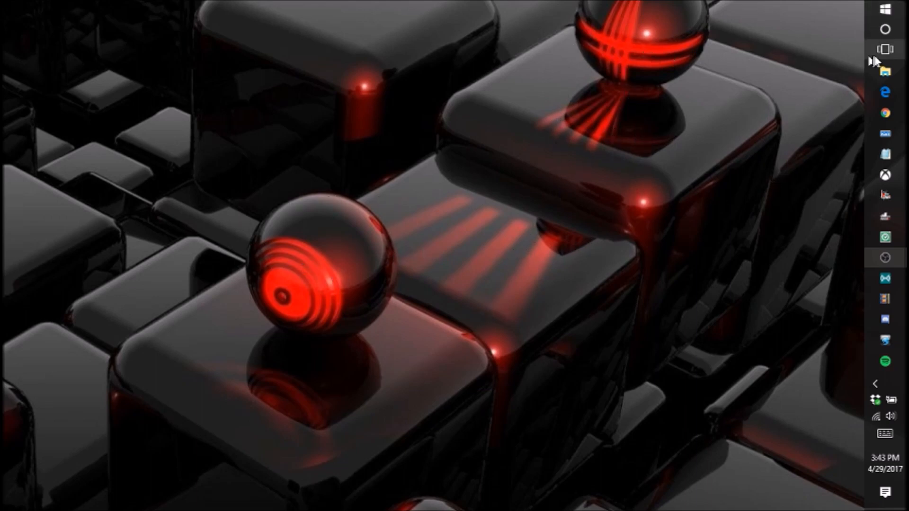
Paste scs_extractor.exe onto the desktop and deselect it.
{"action": "left_click", "coordinate": [885, 73]}
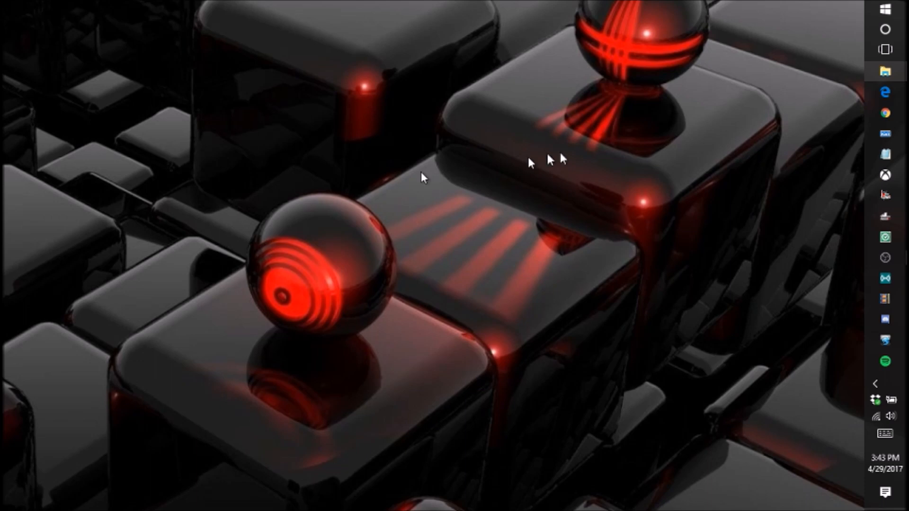
{"action": "right_click", "coordinate": [578, 142]}
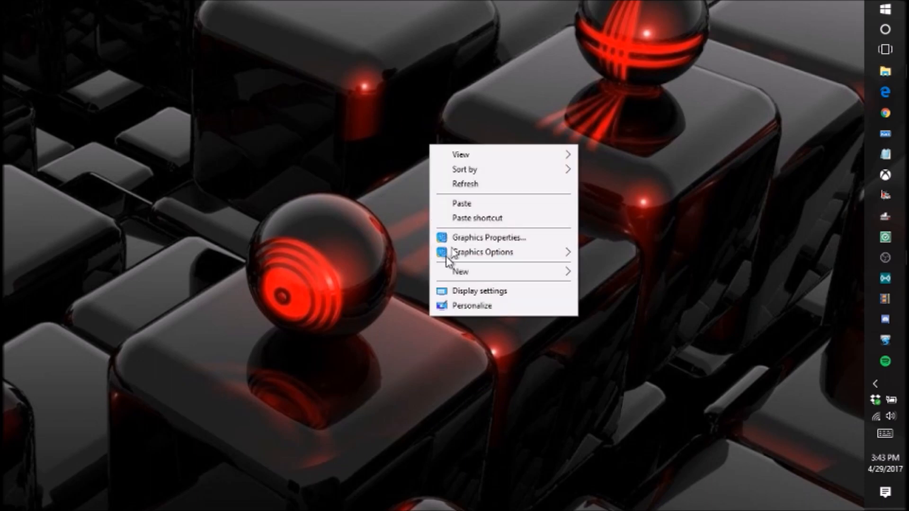
{"action": "left_click", "coordinate": [463, 204]}
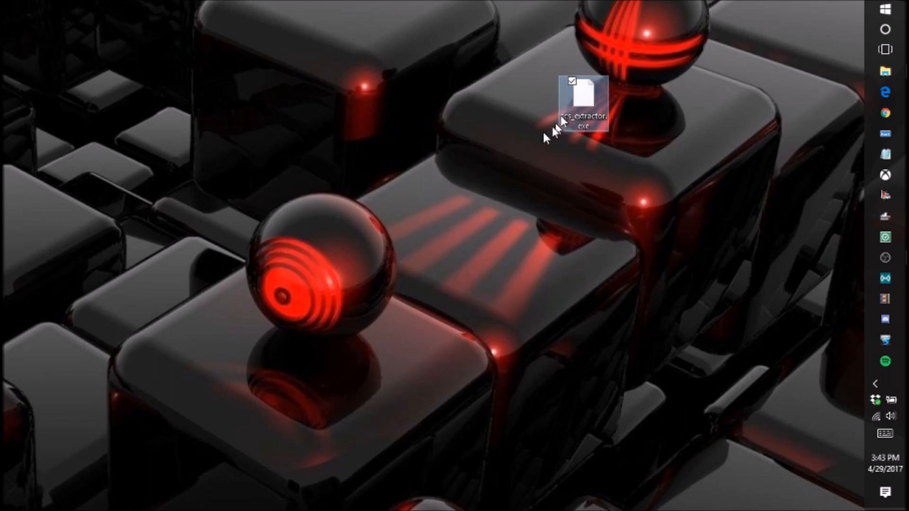
{"action": "left_click", "coordinate": [374, 111]}
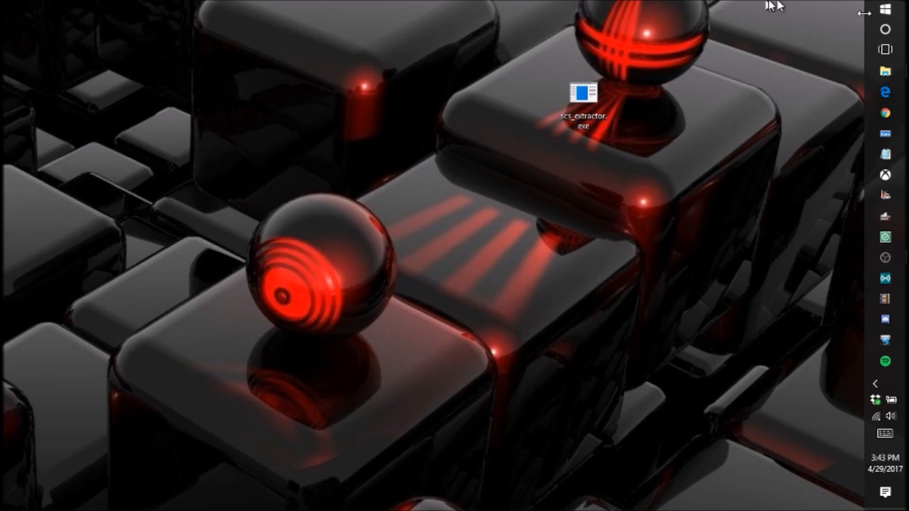
Paste the GIMP 2 shortcut onto the desktop.
{"action": "left_click", "coordinate": [885, 258]}
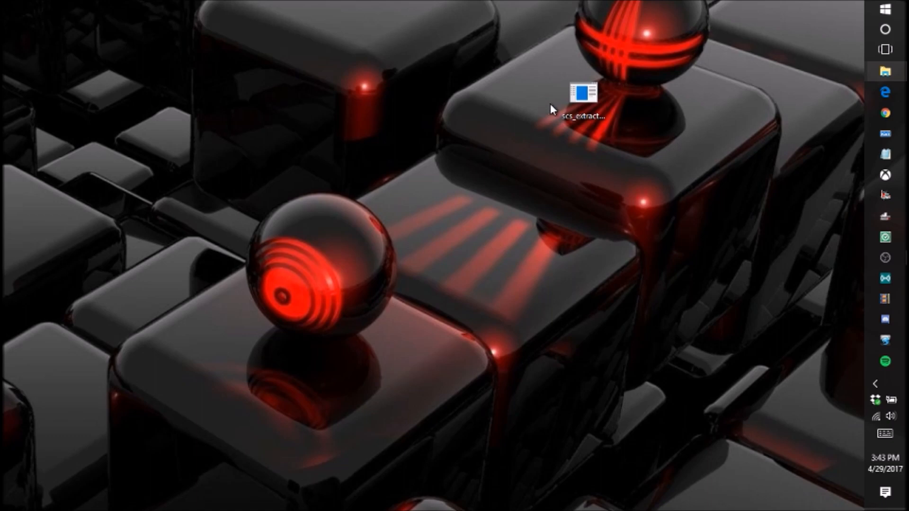
{"action": "right_click", "coordinate": [334, 119]}
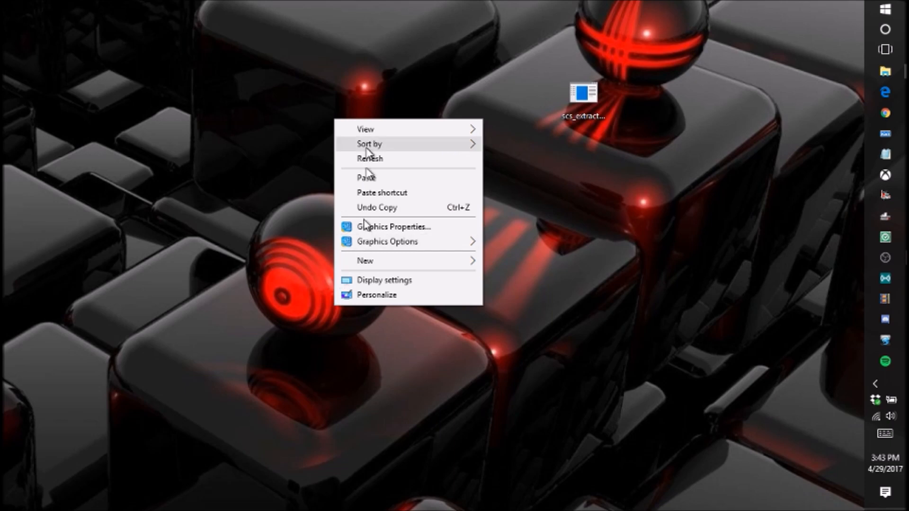
{"action": "left_click", "coordinate": [365, 178]}
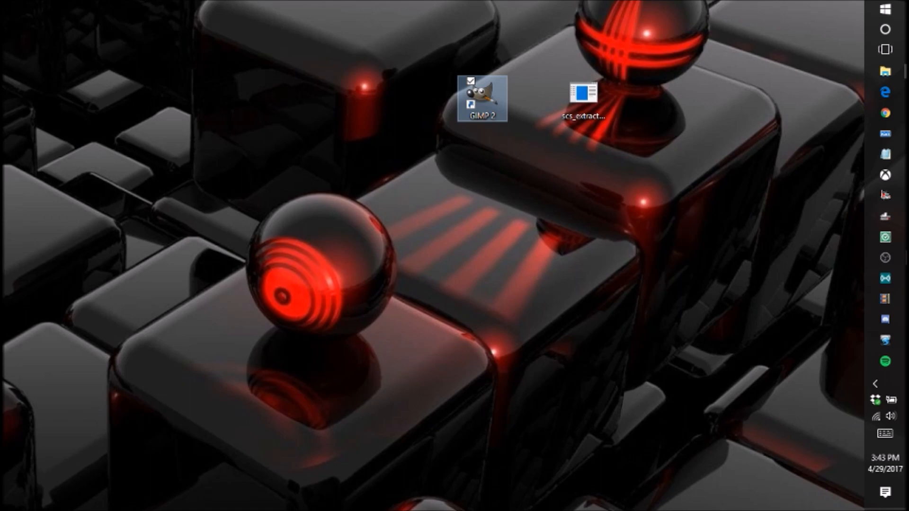
{"action": "left_click", "coordinate": [886, 71]}
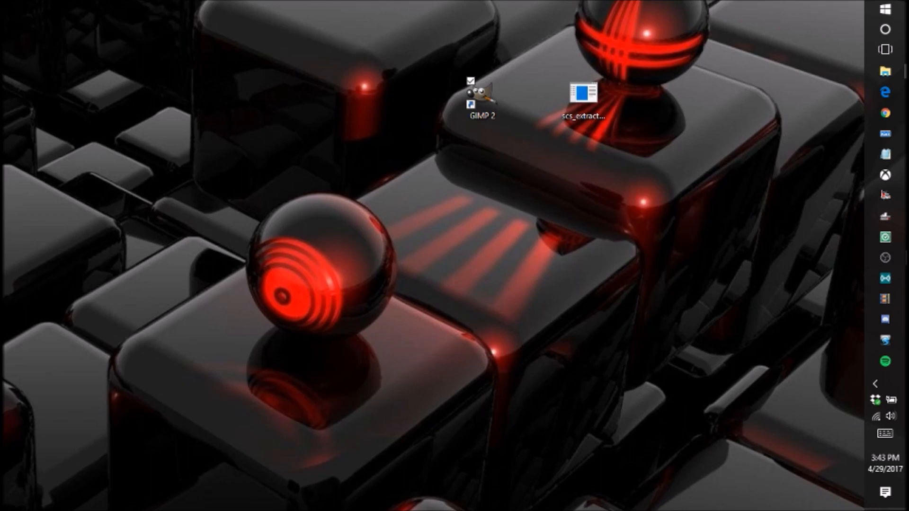
{"action": "left_click", "coordinate": [885, 8]}
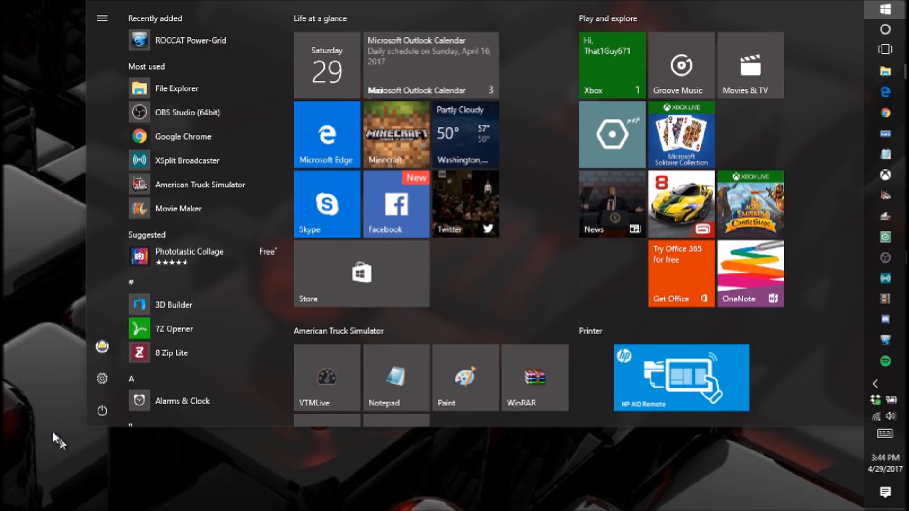
{"action": "left_click", "coordinate": [52, 434]}
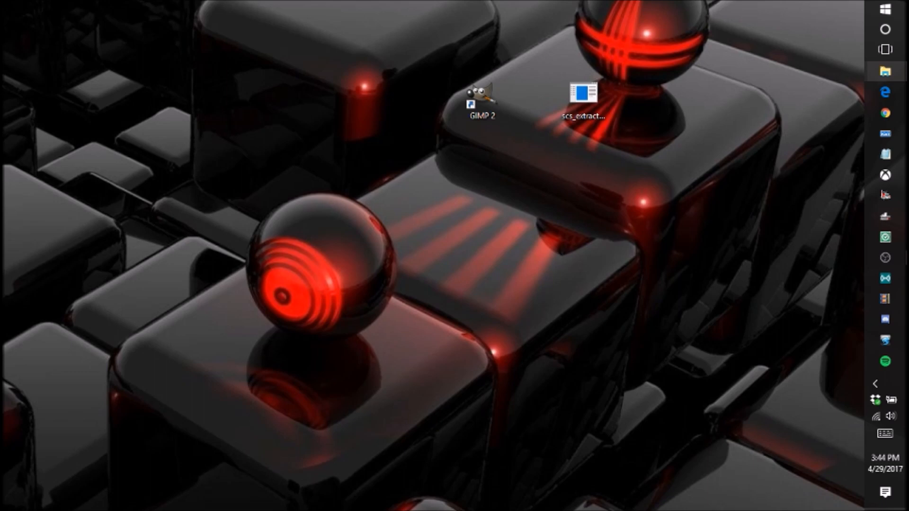
Paste the ETS2Studio shortcut onto the desktop and rename it ETS2Studio.exe, without the shortcut suffix.
{"action": "right_click", "coordinate": [368, 182]}
{"action": "left_click", "coordinate": [261, 242]}
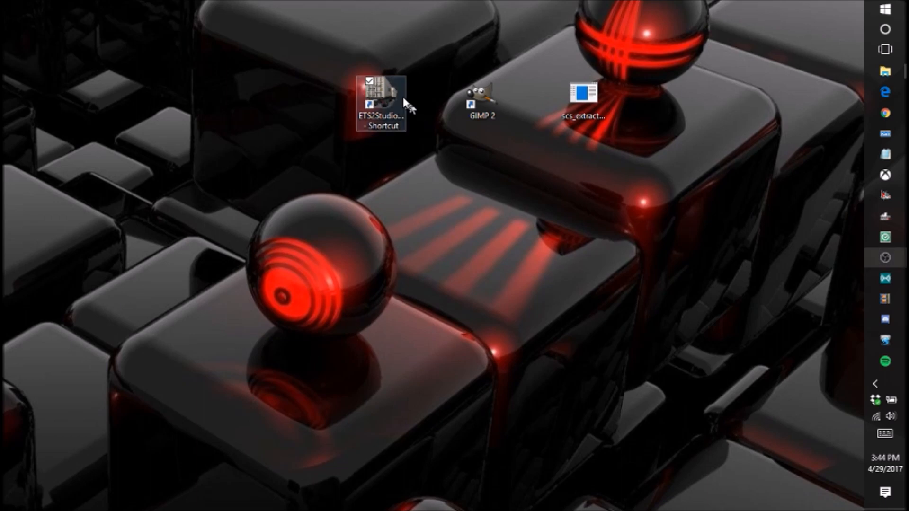
{"action": "right_click", "coordinate": [376, 109]}
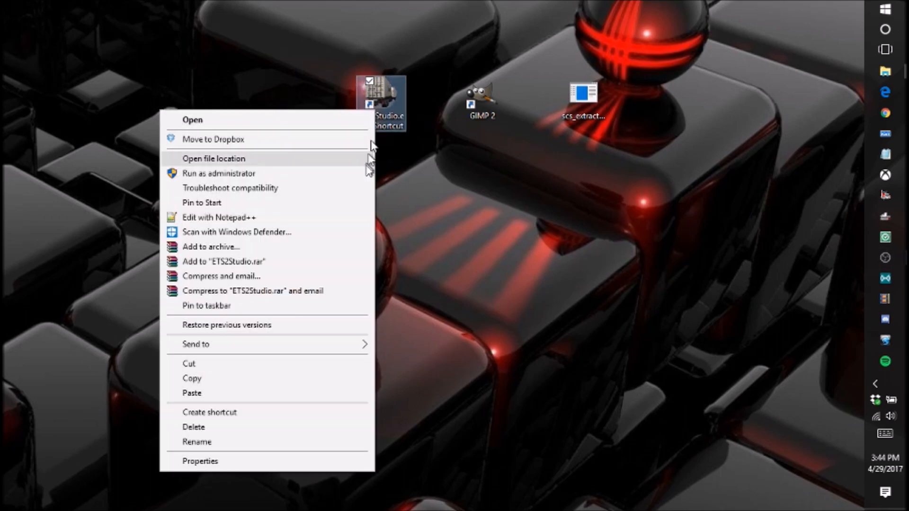
{"action": "left_click", "coordinate": [227, 442]}
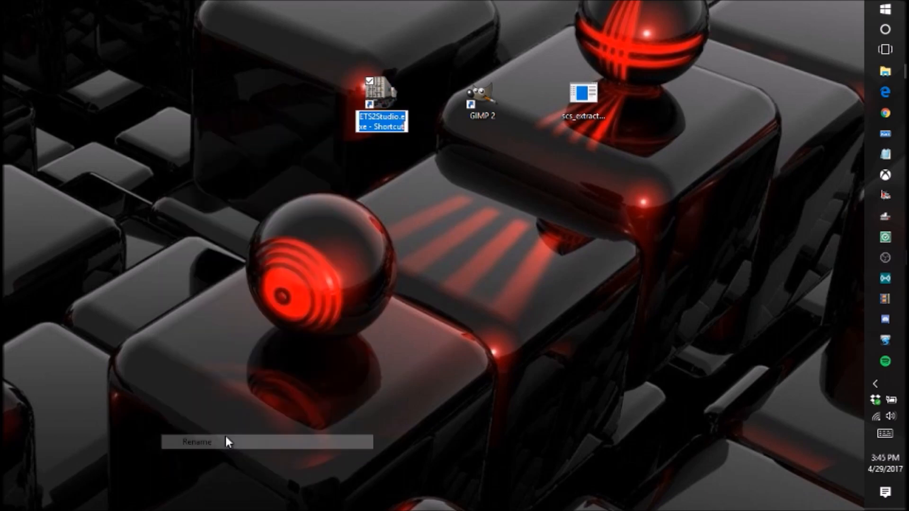
{"action": "key", "text": "End"}
{"action": "key", "text": "BackSpace"}
{"action": "key", "text": "BackSpace"}
{"action": "key", "text": "BackSpace"}
{"action": "key", "text": "BackSpace"}
{"action": "key", "text": "BackSpace"}
{"action": "key", "text": "BackSpace"}
{"action": "key", "text": "BackSpace"}
{"action": "key", "text": "BackSpace"}
{"action": "key", "text": "BackSpace"}
{"action": "key", "text": "BackSpace"}
{"action": "key", "text": "BackSpace"}
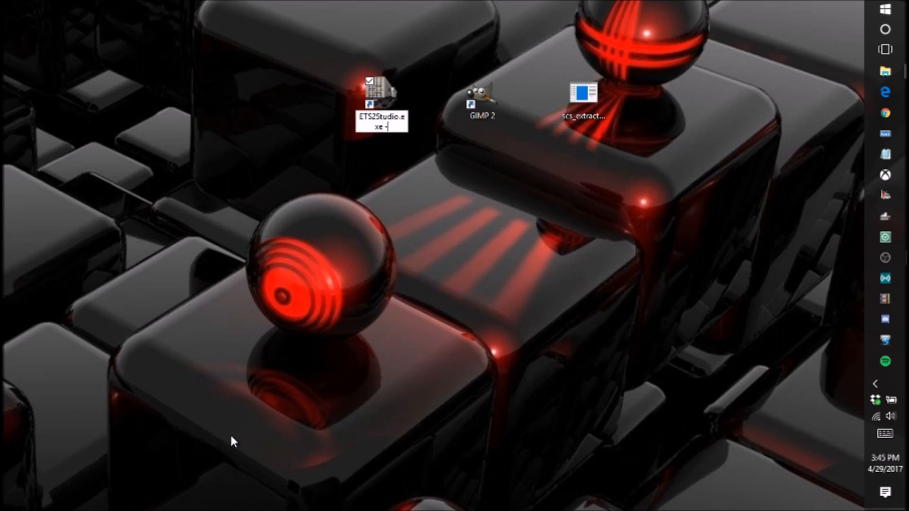
{"action": "key", "text": "Return"}
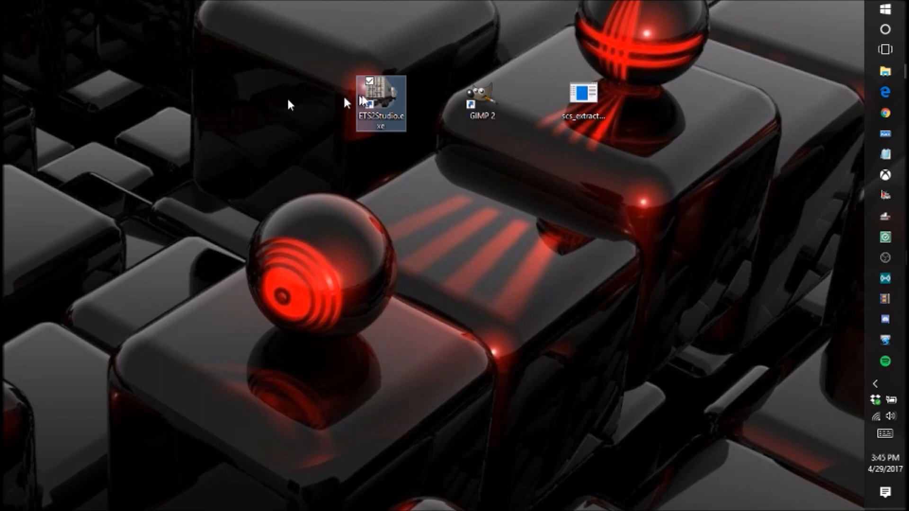
Place the ETS2Studio and scs_extractor icons directly on either side of the GIMP 2 icon on the desktop.
{"action": "left_click_drag", "start_coordinate": [396, 109], "coordinate": [451, 110]}
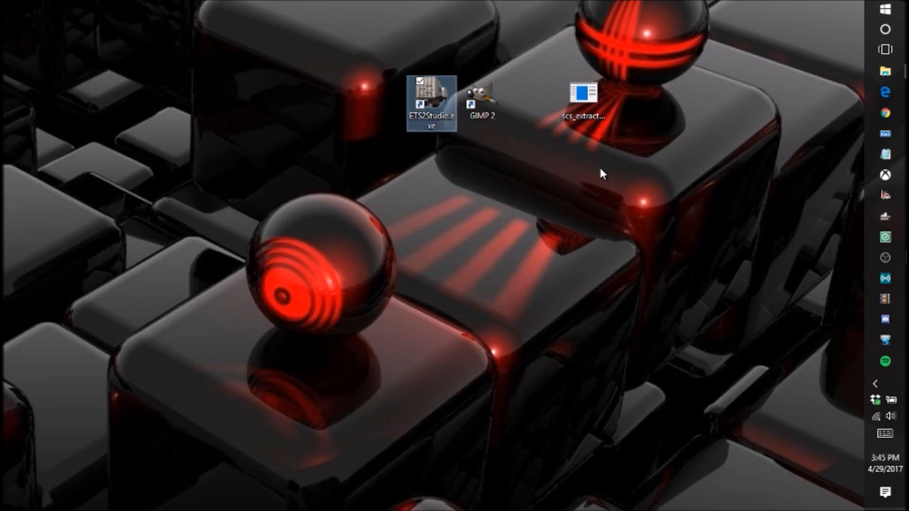
{"action": "left_click", "coordinate": [586, 118]}
{"action": "left_click_drag", "start_coordinate": [585, 118], "coordinate": [534, 117]}
{"action": "left_click", "coordinate": [492, 218]}
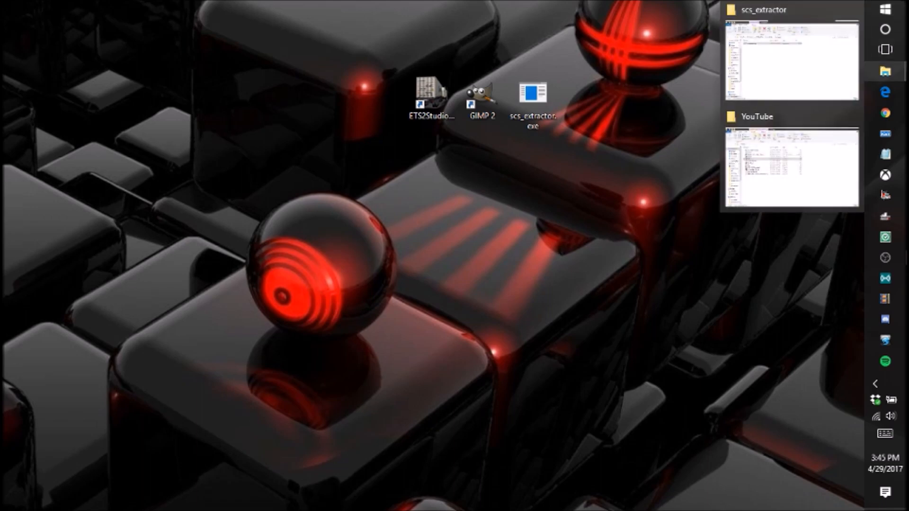
Launch ETS2 Studio from its desktop shortcut, and close the WinRAR purchase notice together with the WinRAR window.
{"action": "double_click", "coordinate": [438, 90]}
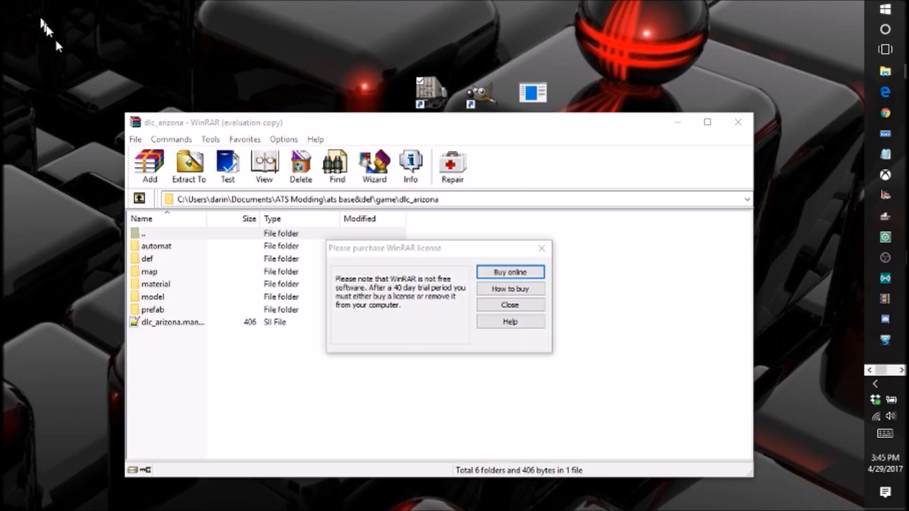
{"action": "left_click", "coordinate": [542, 249]}
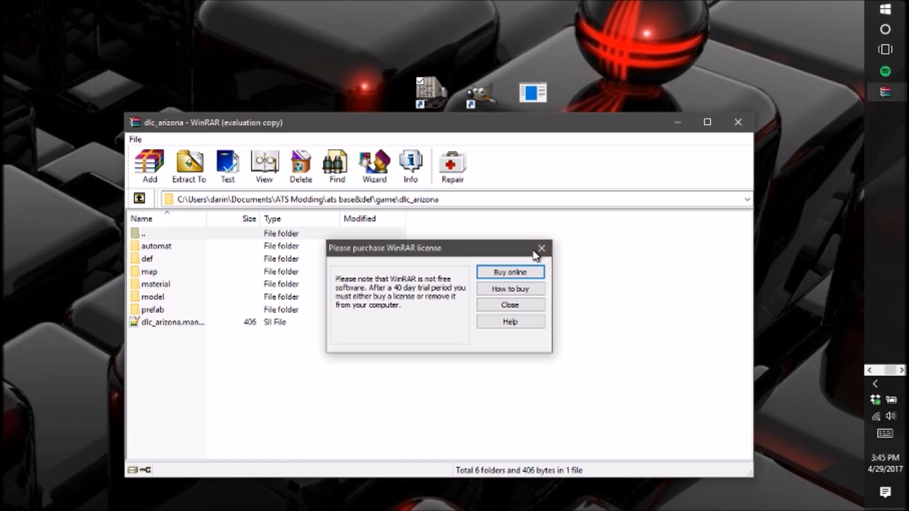
{"action": "left_click", "coordinate": [739, 122]}
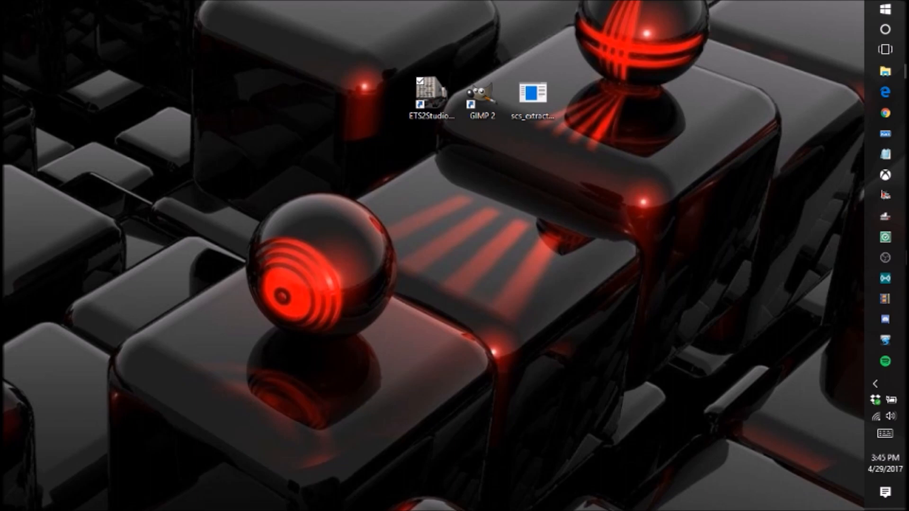
{"action": "left_click_drag", "start_coordinate": [187, 303], "coordinate": [355, 110]}
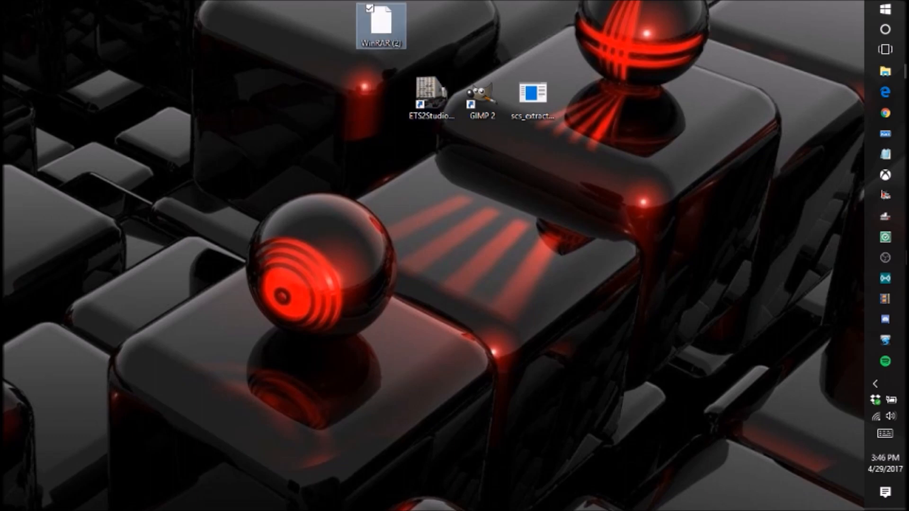
{"action": "left_click", "coordinate": [886, 257]}
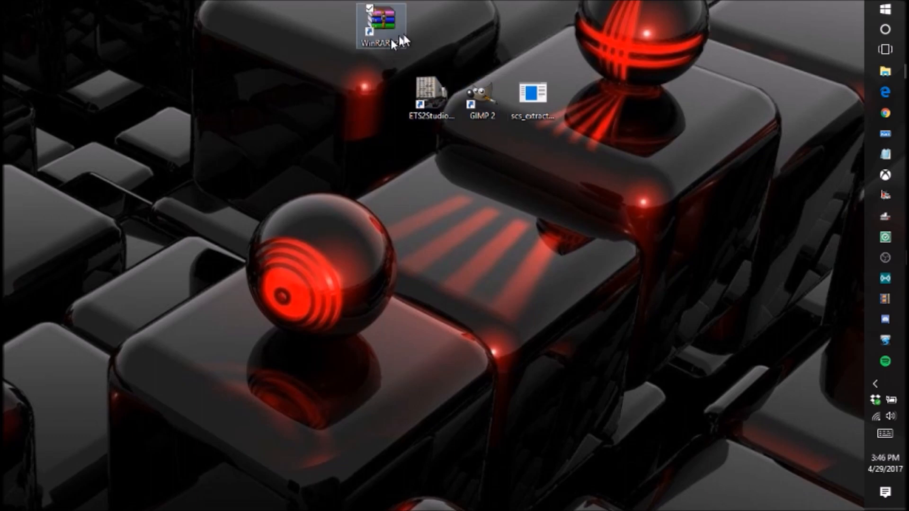
{"action": "right_click", "coordinate": [370, 34]}
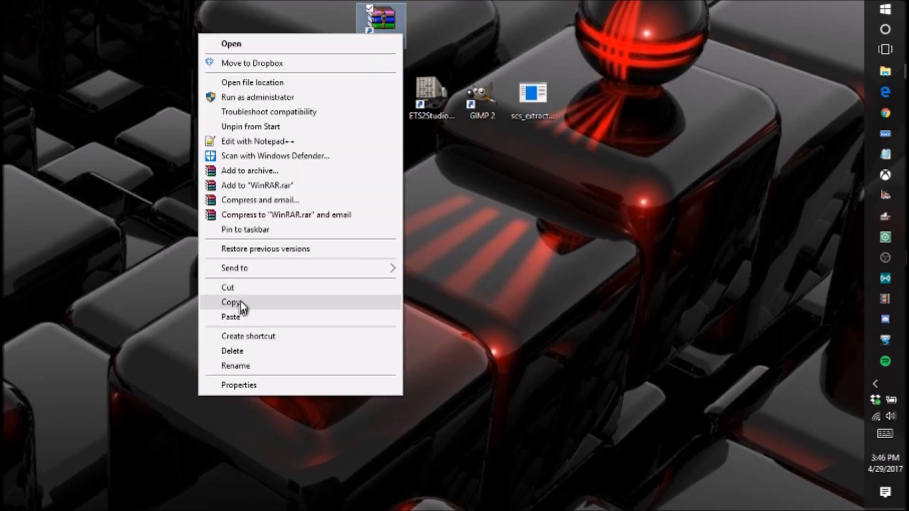
{"action": "left_click", "coordinate": [242, 352]}
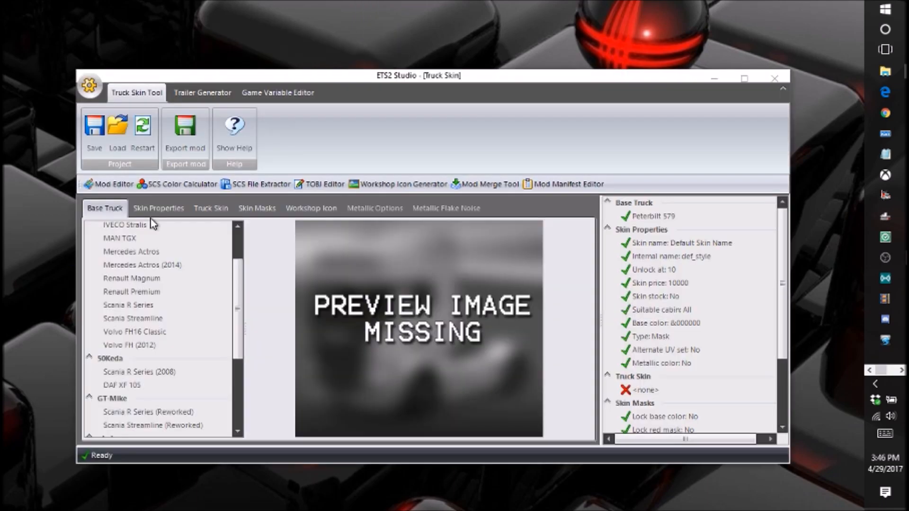
Move the ETS2 Studio window clear of the desktop icons and place the WinRAR shortcut beside the ETS2Studio icon.
{"action": "left_click_drag", "start_coordinate": [685, 78], "coordinate": [676, 229]}
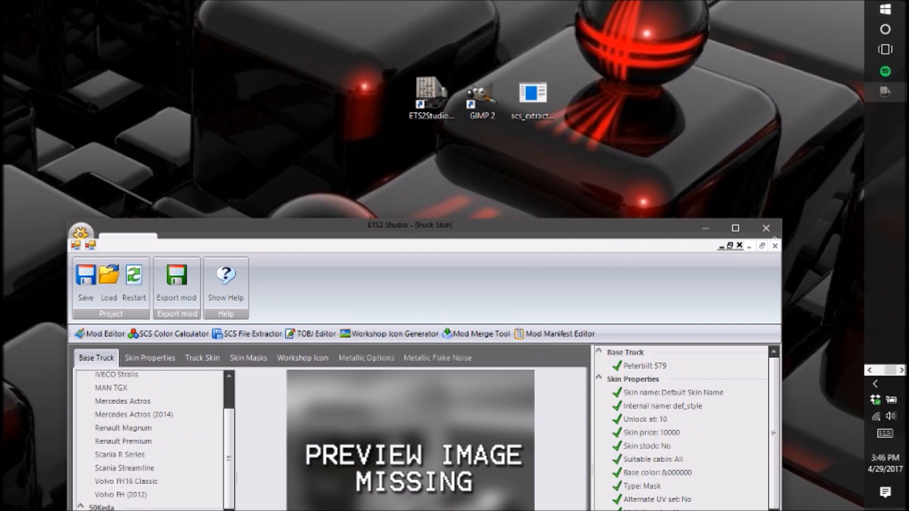
{"action": "left_click_drag", "start_coordinate": [540, 3], "coordinate": [361, 114]}
{"action": "left_click", "coordinate": [764, 110]}
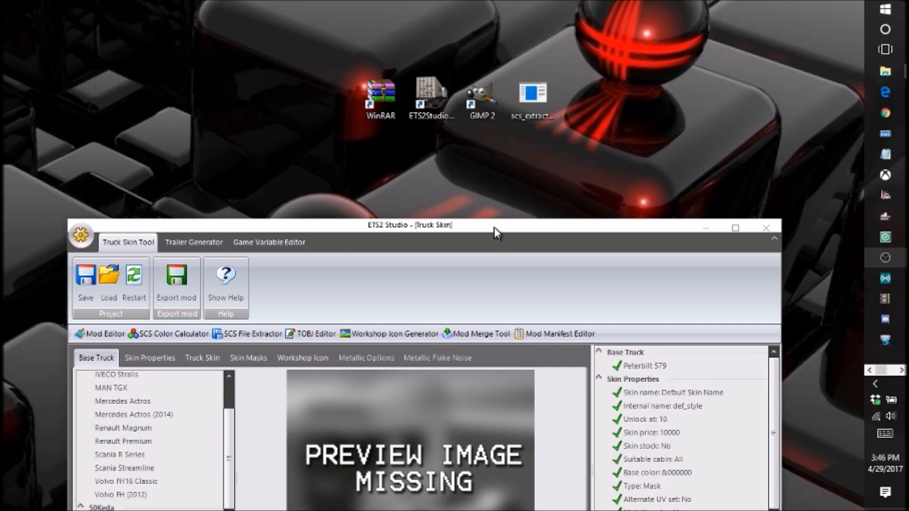
Maximize the ETS2 Studio window and start a new truck template in the Truck Database of the program settings.
{"action": "left_click_drag", "start_coordinate": [493, 226], "coordinate": [511, 18]}
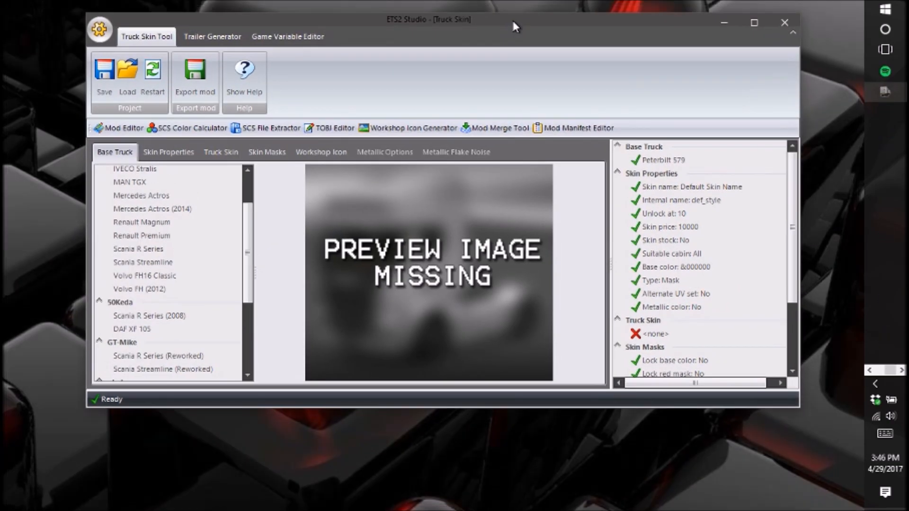
{"action": "double_click", "coordinate": [345, 24]}
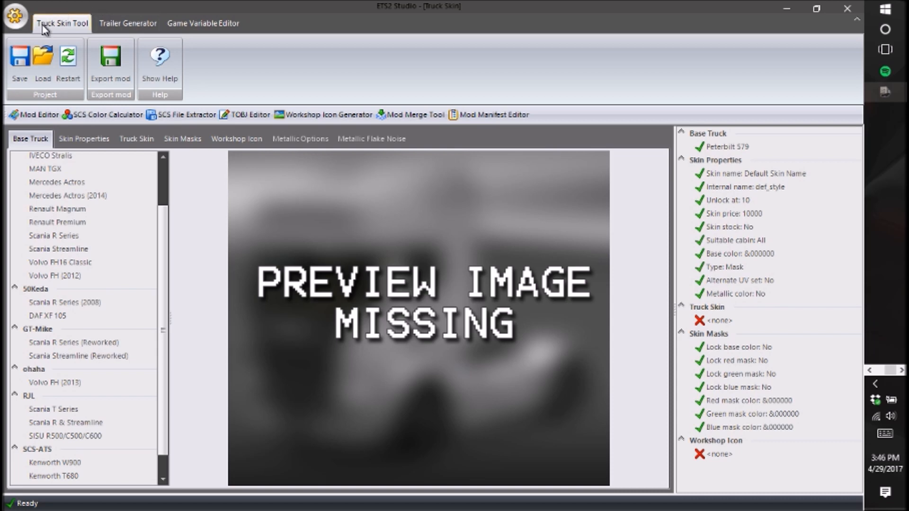
{"action": "left_click", "coordinate": [17, 18]}
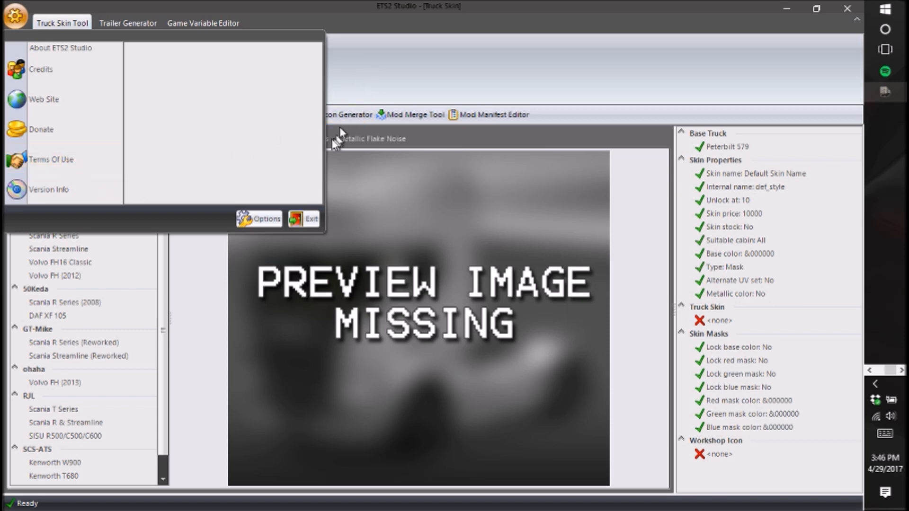
{"action": "left_click", "coordinate": [263, 219]}
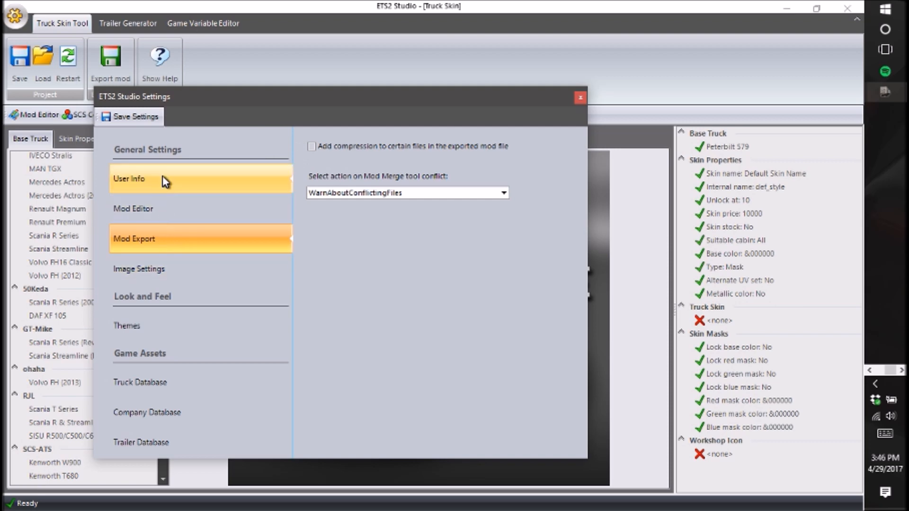
{"action": "left_click", "coordinate": [151, 385]}
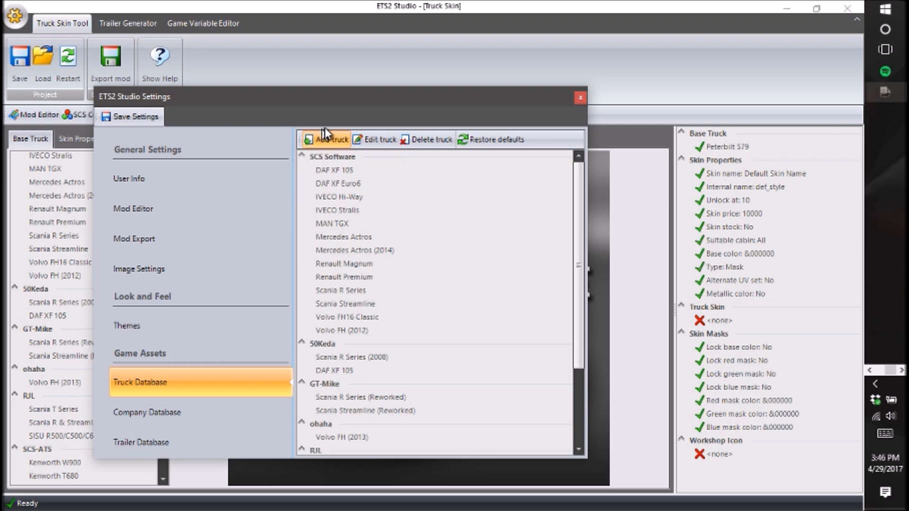
{"action": "left_click", "coordinate": [328, 141]}
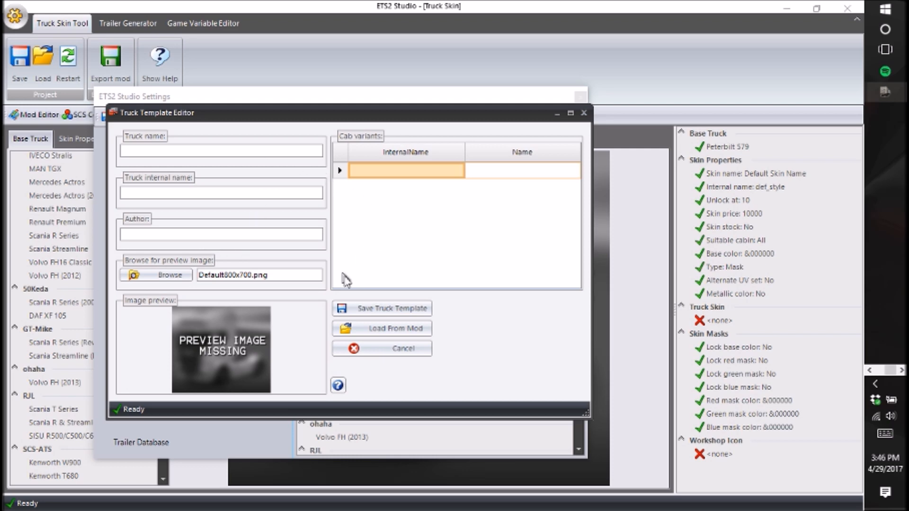
Start loading the truck template from a mod file and browse to C:\Program Files (x86)\Steam.
{"action": "left_click", "coordinate": [371, 341]}
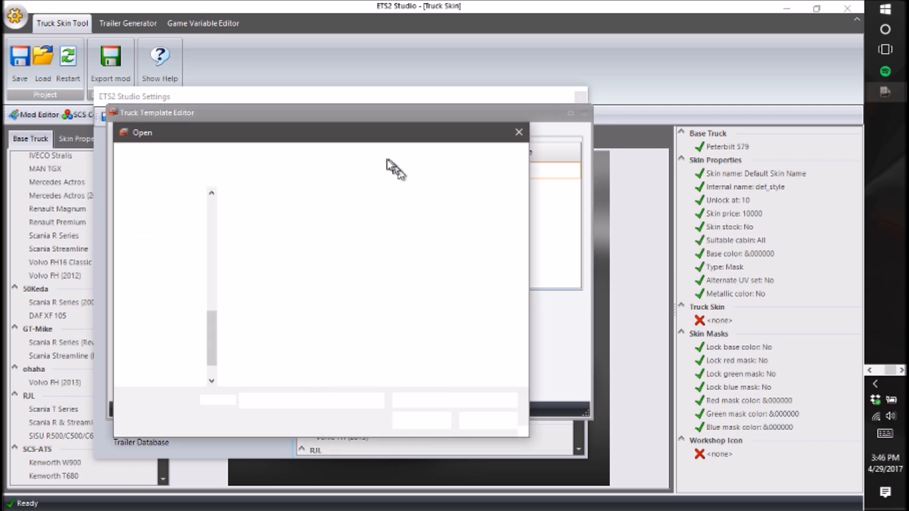
{"action": "mouse_move", "coordinate": [207, 345]}
{"action": "left_mouse_down"}
{"action": "mouse_move", "coordinate": [216, 324]}
{"action": "mouse_move", "coordinate": [212, 338]}
{"action": "left_mouse_up"}
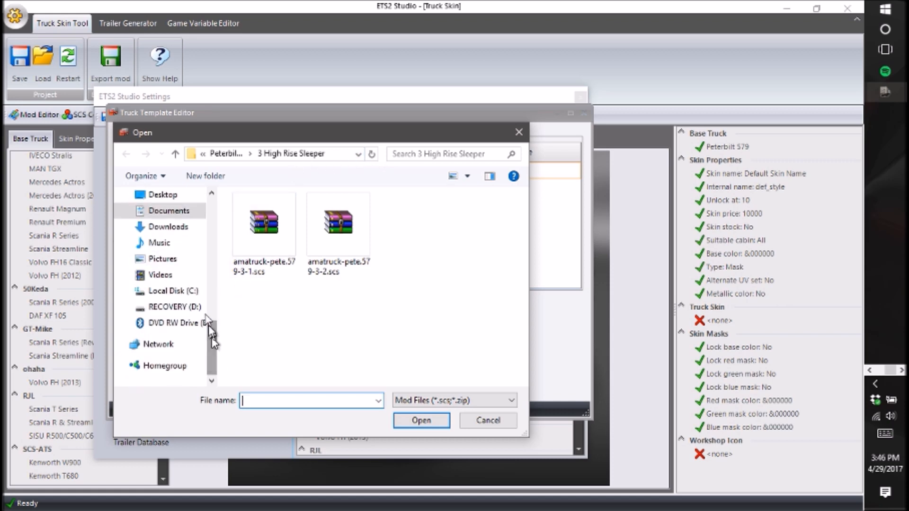
{"action": "left_click", "coordinate": [183, 293]}
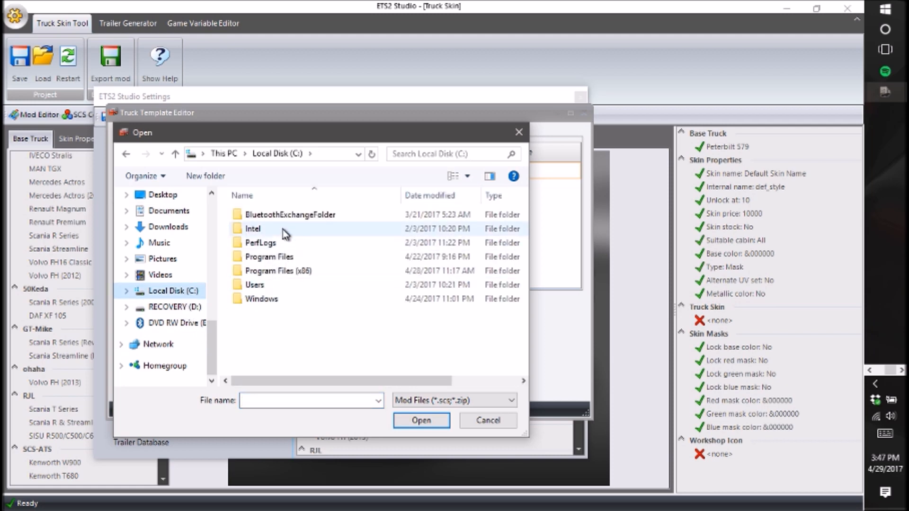
{"action": "double_click", "coordinate": [284, 273]}
{"action": "scroll", "coordinate": [291, 303], "scroll_direction": "down", "scroll_amount": 3}
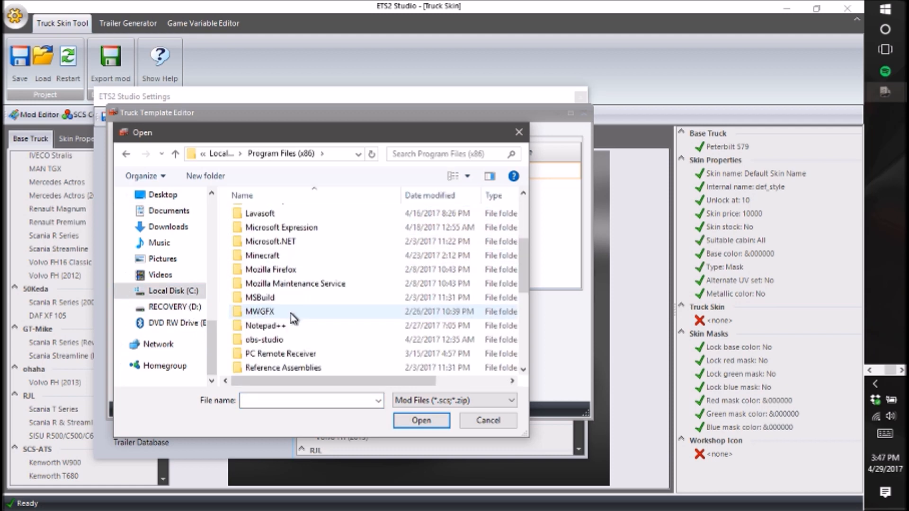
{"action": "scroll", "coordinate": [293, 319], "scroll_direction": "down", "scroll_amount": 3}
{"action": "left_click", "coordinate": [287, 270]}
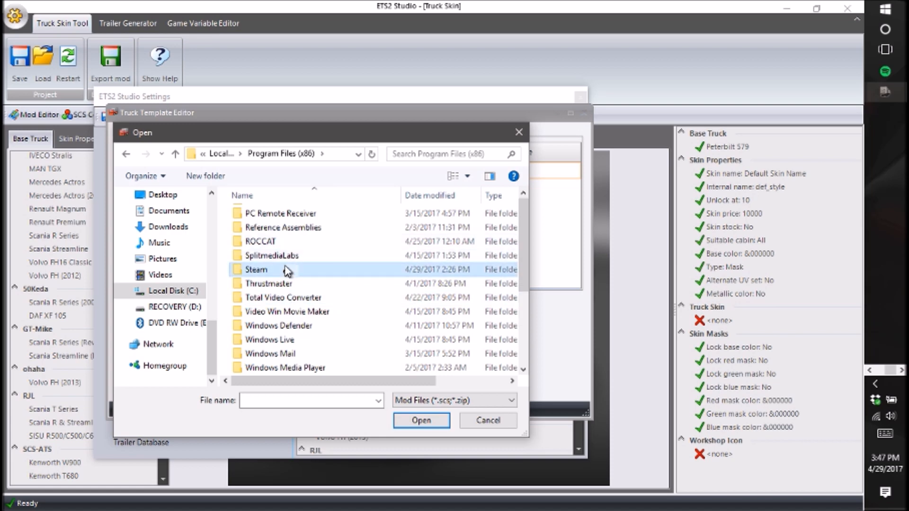
{"action": "double_click", "coordinate": [287, 270]}
Browse on to the steamapps\common\American Truck Simulator folder to find the game's mod files.
{"action": "scroll", "coordinate": [279, 308], "scroll_direction": "down", "scroll_amount": 3}
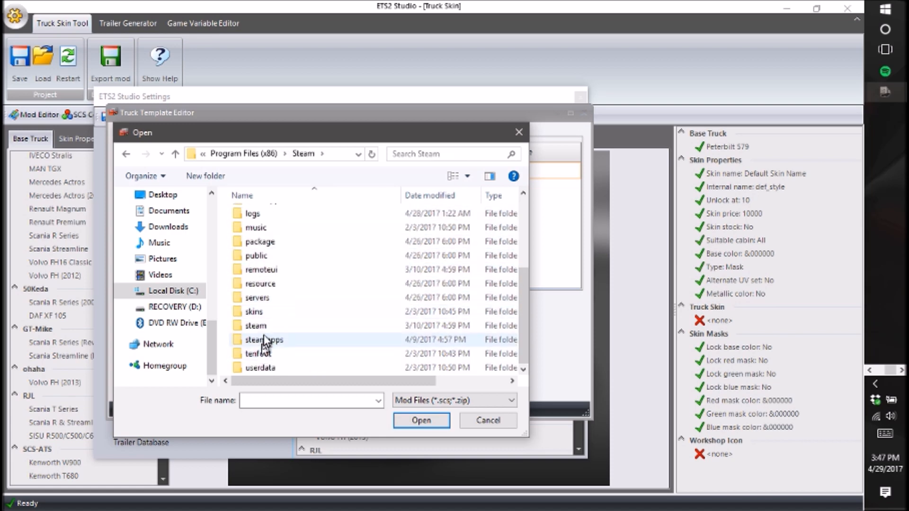
{"action": "scroll", "coordinate": [284, 284], "scroll_direction": "up", "scroll_amount": 3}
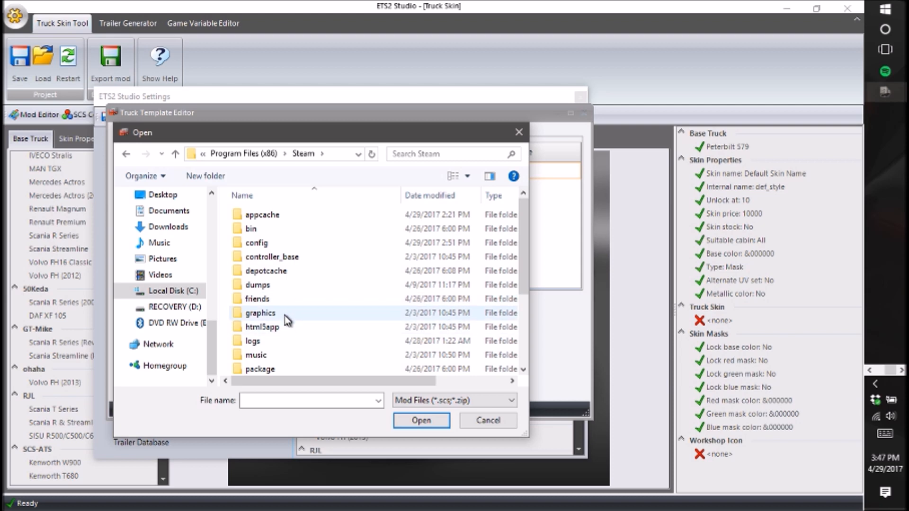
{"action": "scroll", "coordinate": [286, 320], "scroll_direction": "down", "scroll_amount": 3}
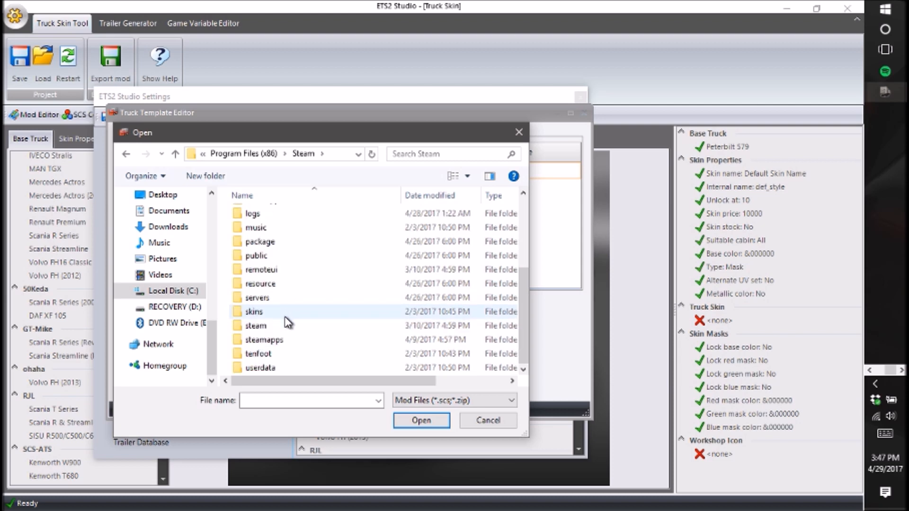
{"action": "double_click", "coordinate": [283, 345]}
{"action": "double_click", "coordinate": [286, 217]}
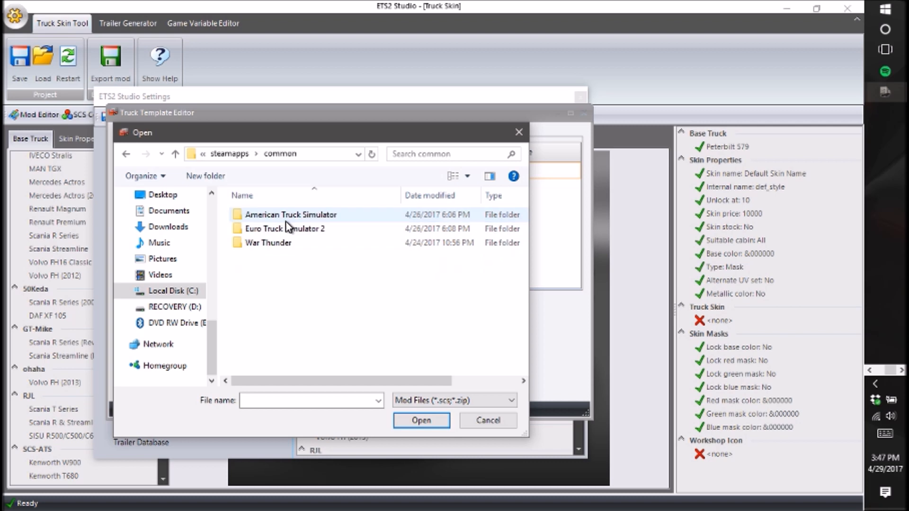
{"action": "double_click", "coordinate": [291, 216]}
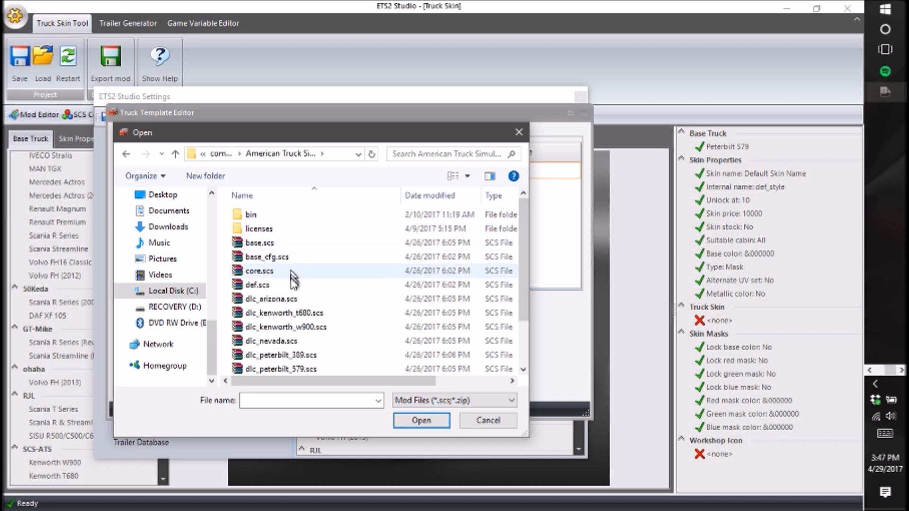
Try to load dlc_kenworth_w900.scs into the truck template and dismiss the resulting message.
{"action": "scroll", "coordinate": [272, 353], "scroll_direction": "down", "scroll_amount": 1}
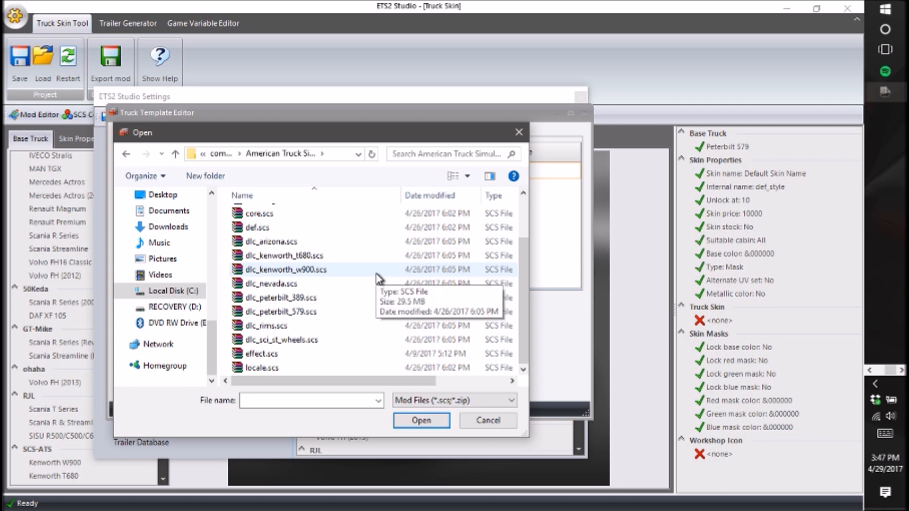
{"action": "left_click", "coordinate": [286, 270]}
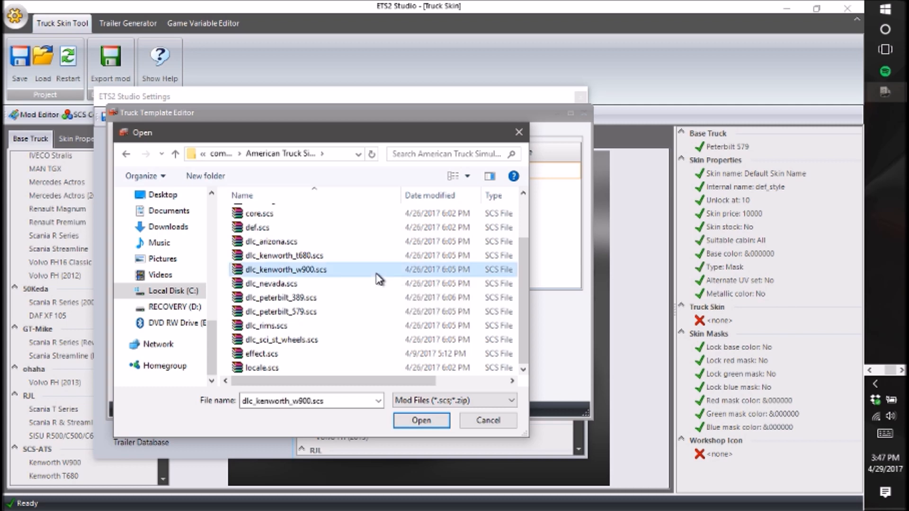
{"action": "left_click", "coordinate": [421, 420]}
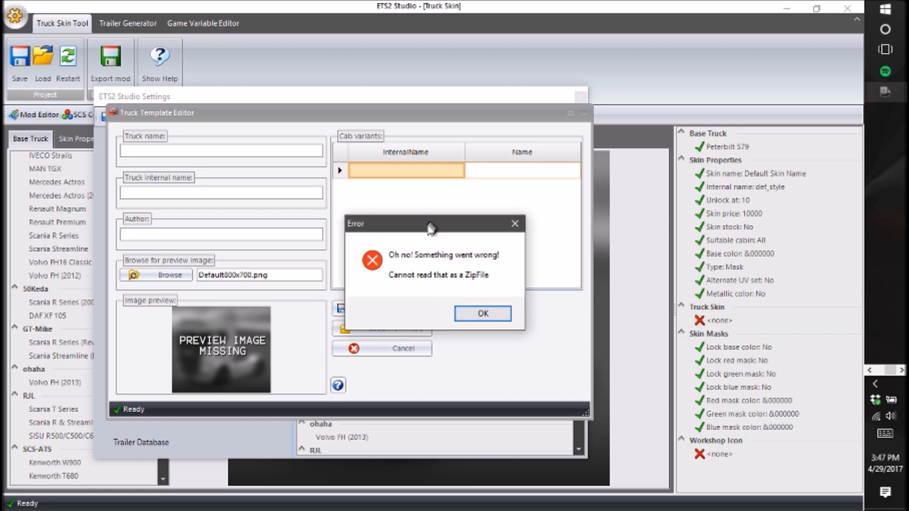
{"action": "left_click", "coordinate": [468, 315]}
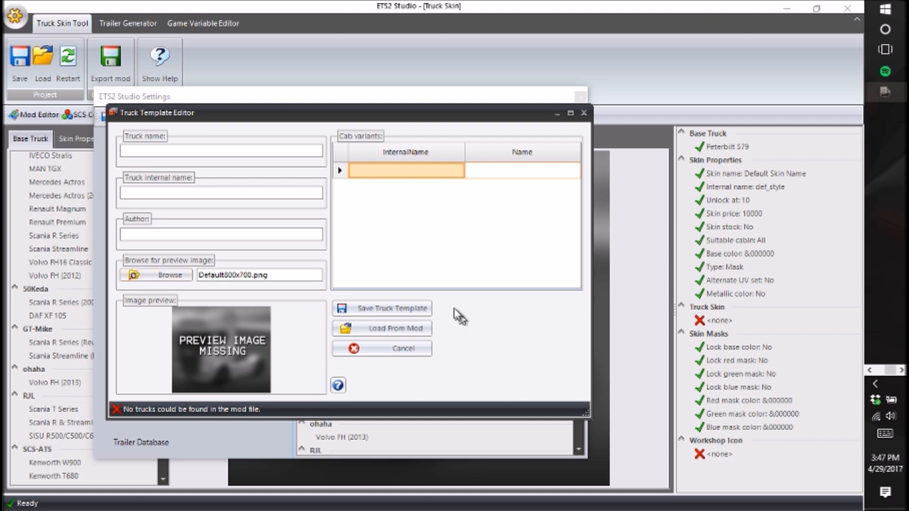
Try to load dlc_kenworth_t680.scs into the truck template, and close the template editor and the ETS2 Studio settings.
{"action": "left_click", "coordinate": [404, 337]}
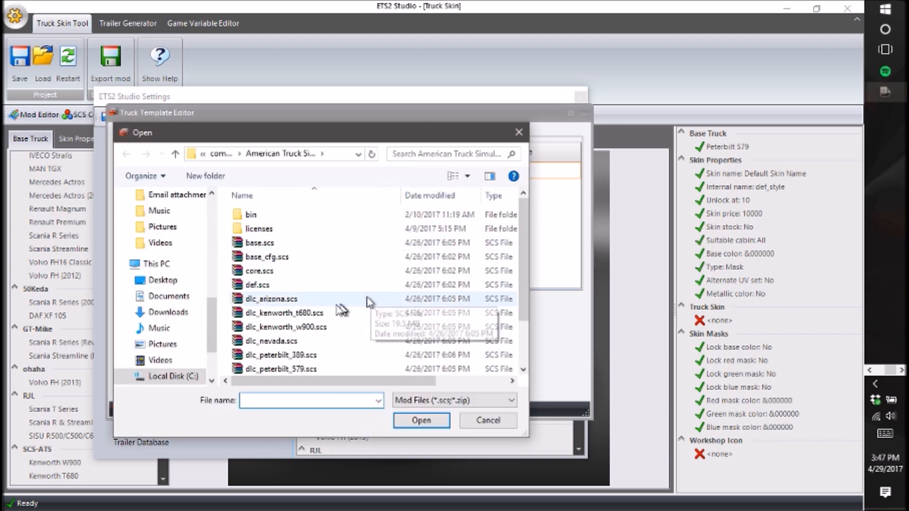
{"action": "left_click", "coordinate": [311, 315]}
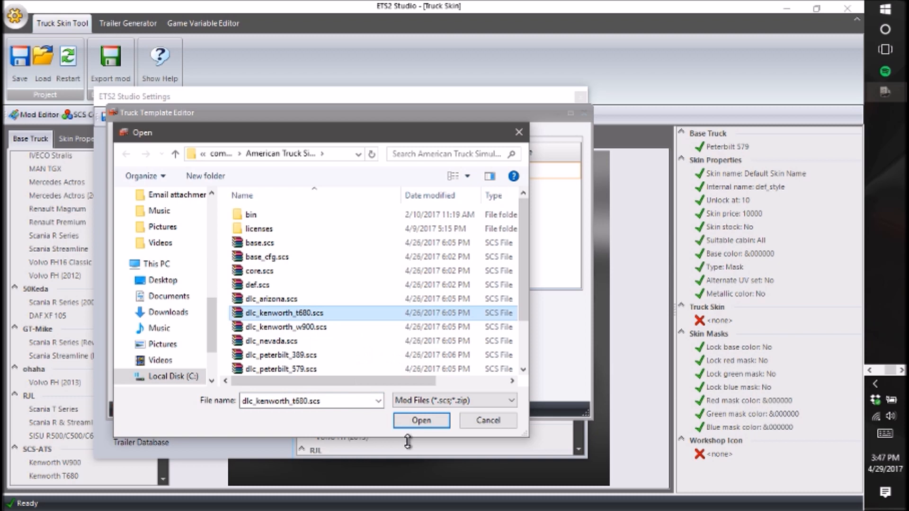
{"action": "left_click", "coordinate": [419, 421]}
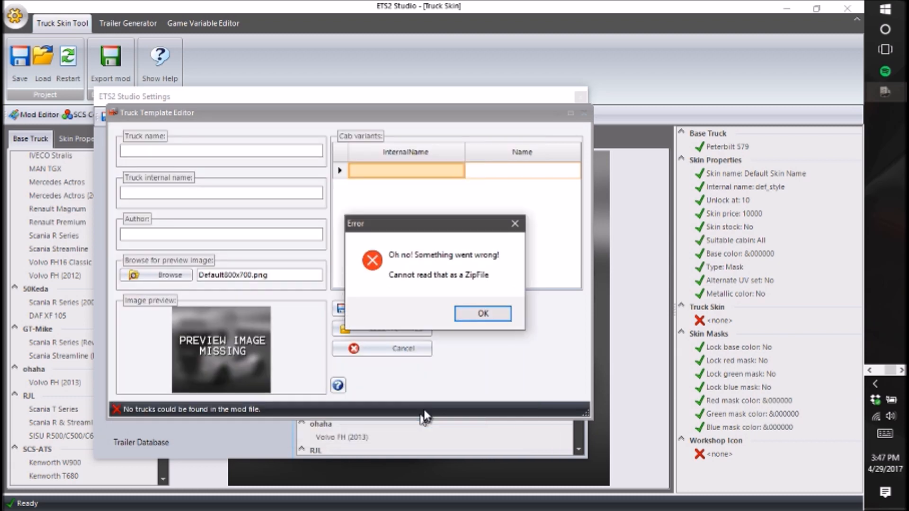
{"action": "left_click", "coordinate": [496, 316]}
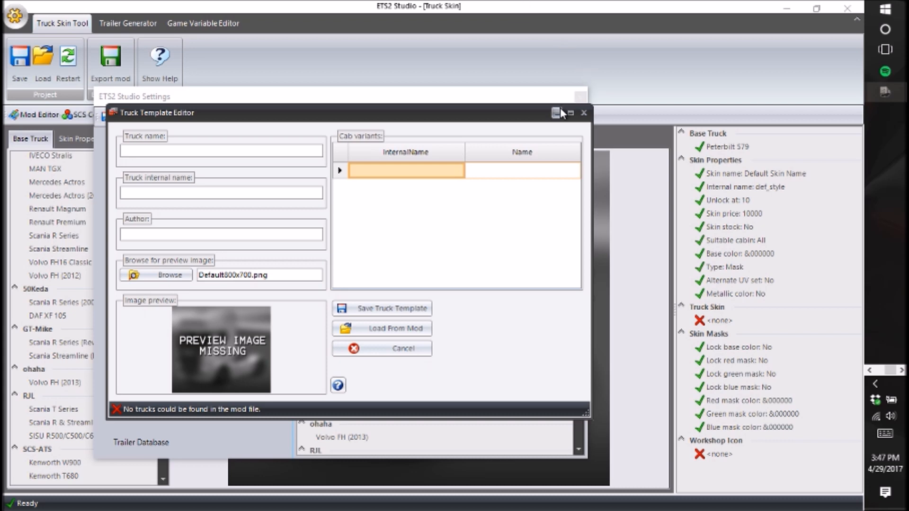
{"action": "left_click", "coordinate": [583, 114]}
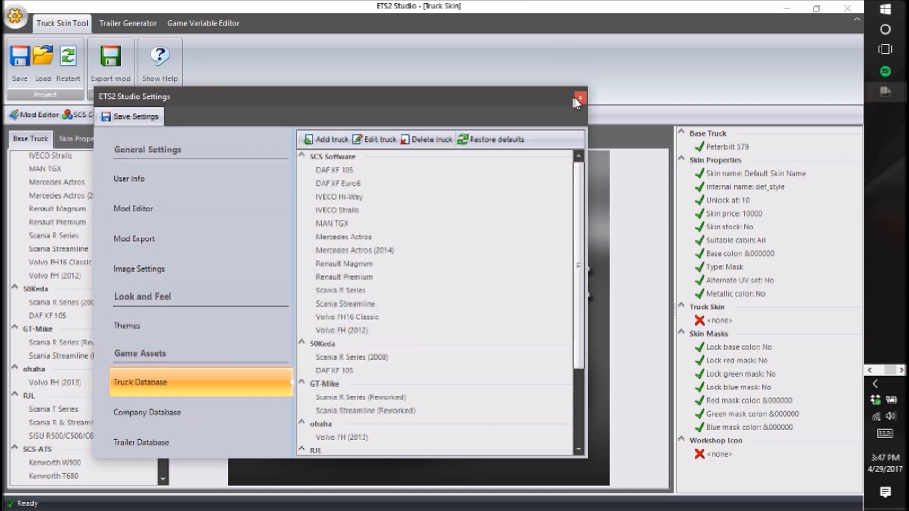
{"action": "left_click", "coordinate": [580, 99]}
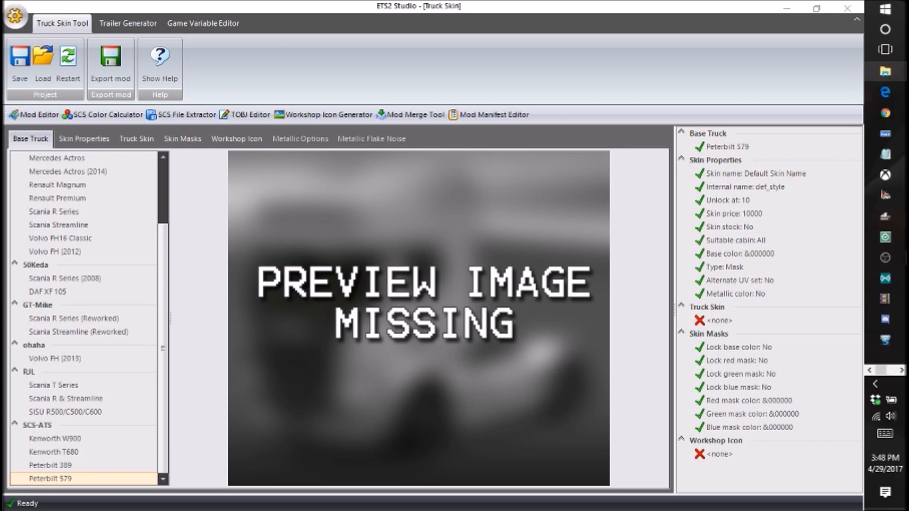
Switch to File Explorer and open the Steam folder in C:\Program Files (x86).
{"action": "left_click_drag", "start_coordinate": [2, 125], "coordinate": [212, 11]}
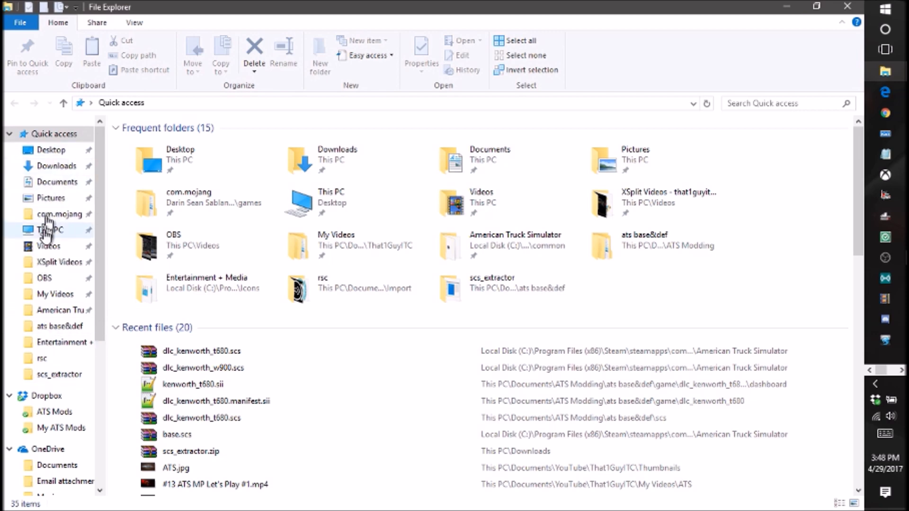
{"action": "scroll", "coordinate": [56, 455], "scroll_direction": "down", "scroll_amount": 4}
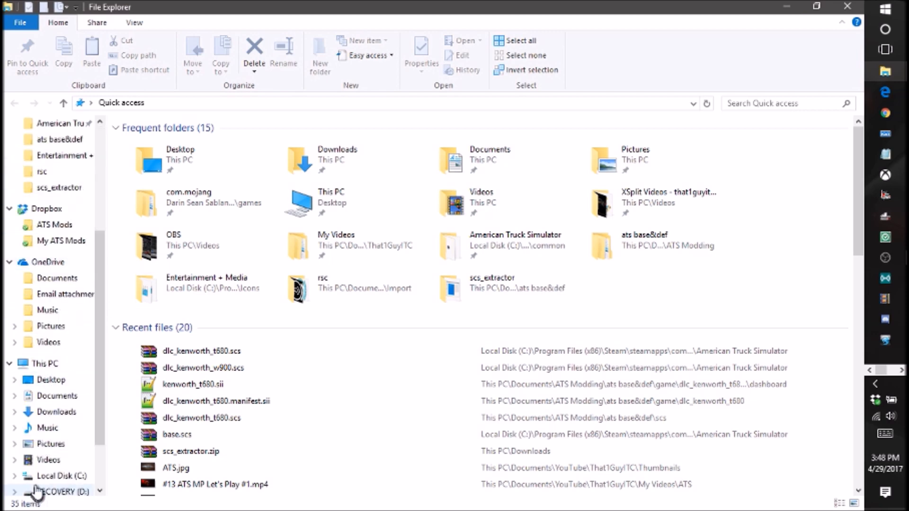
{"action": "left_click", "coordinate": [48, 476]}
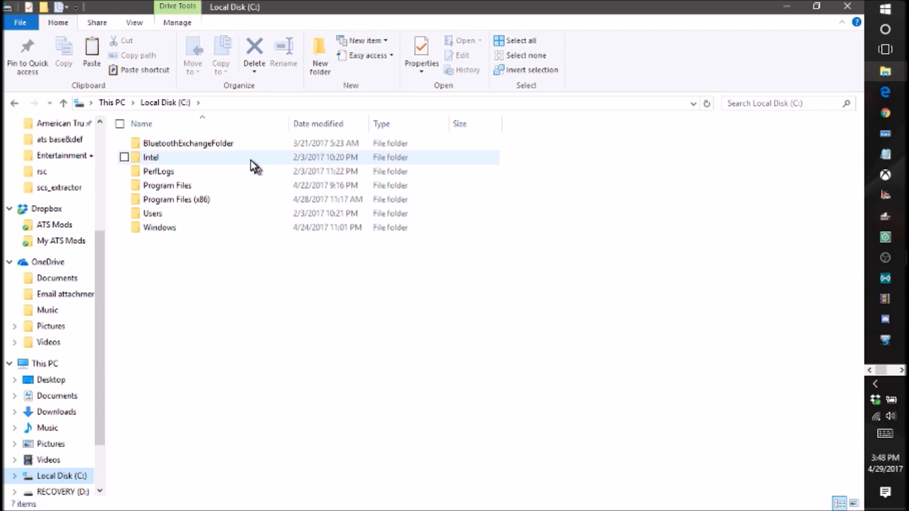
{"action": "double_click", "coordinate": [233, 200]}
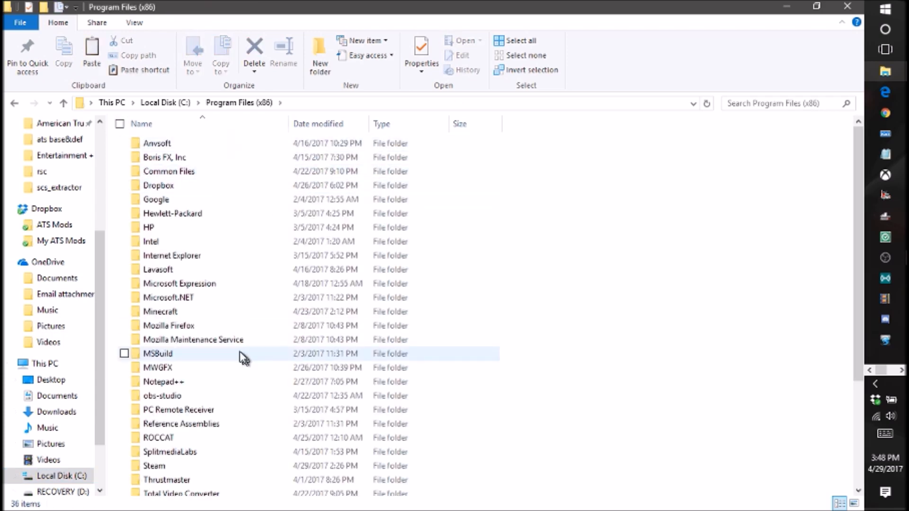
{"action": "scroll", "coordinate": [242, 359], "scroll_direction": "down", "scroll_amount": 3}
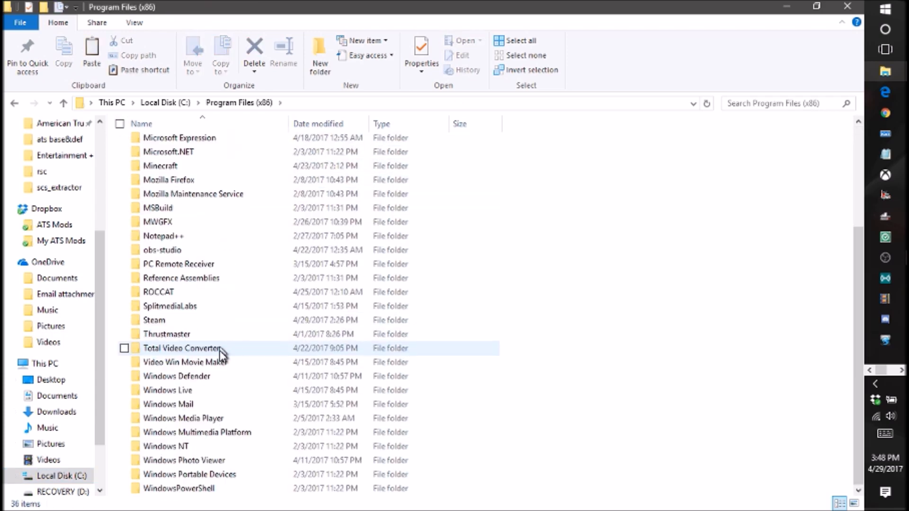
{"action": "double_click", "coordinate": [196, 324]}
Open the American Truck Simulator folder inside Steam's steamapps\common folder.
{"action": "double_click", "coordinate": [153, 383]}
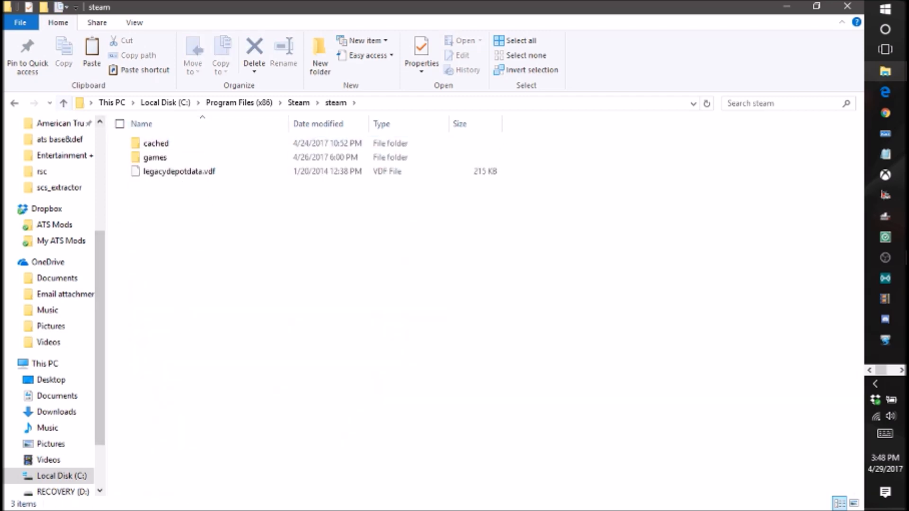
{"action": "left_click", "coordinate": [14, 105]}
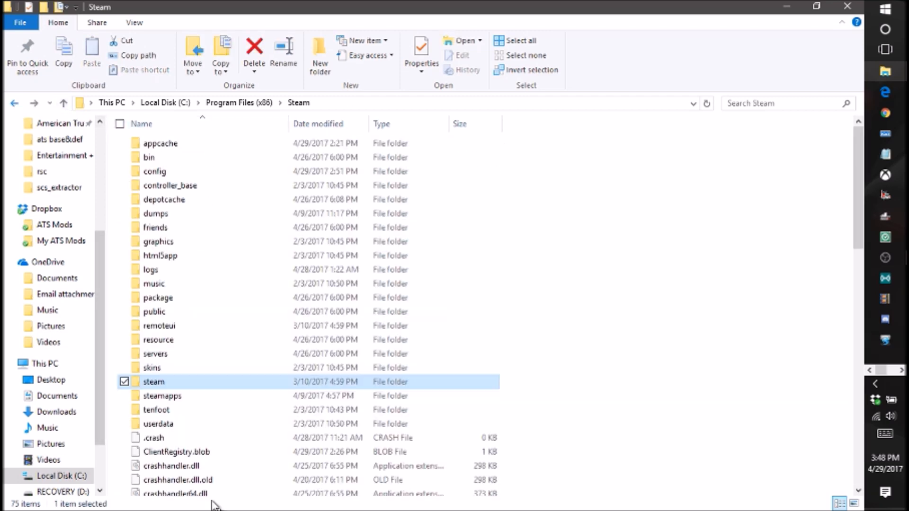
{"action": "left_click", "coordinate": [250, 401]}
{"action": "double_click", "coordinate": [250, 401]}
{"action": "double_click", "coordinate": [259, 147]}
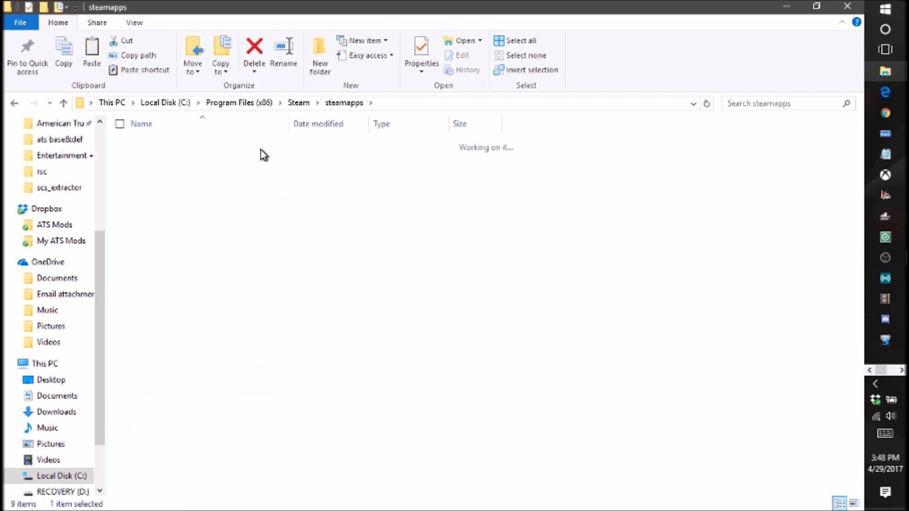
{"action": "double_click", "coordinate": [262, 144]}
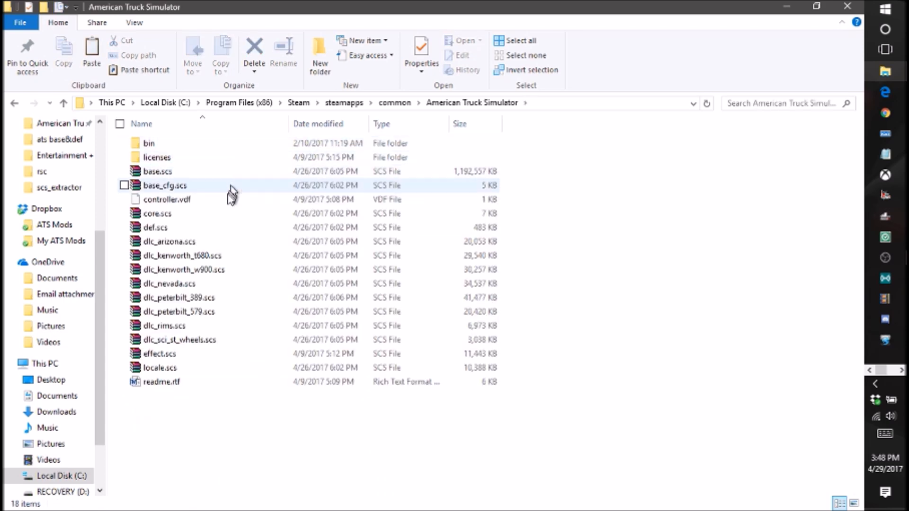
Copy the dlc_kenworth_w900.scs file from the American Truck Simulator folder.
{"action": "left_click", "coordinate": [216, 257]}
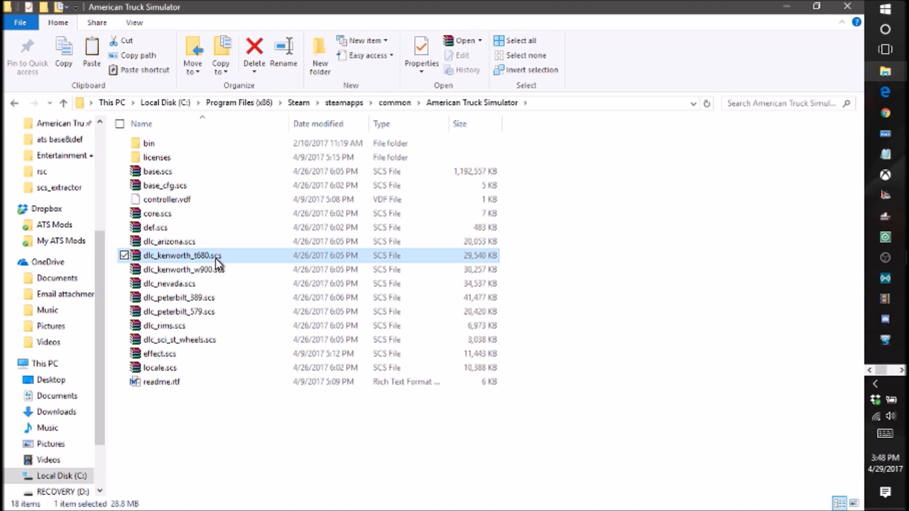
{"action": "left_click", "coordinate": [218, 274]}
{"action": "right_click", "coordinate": [219, 272]}
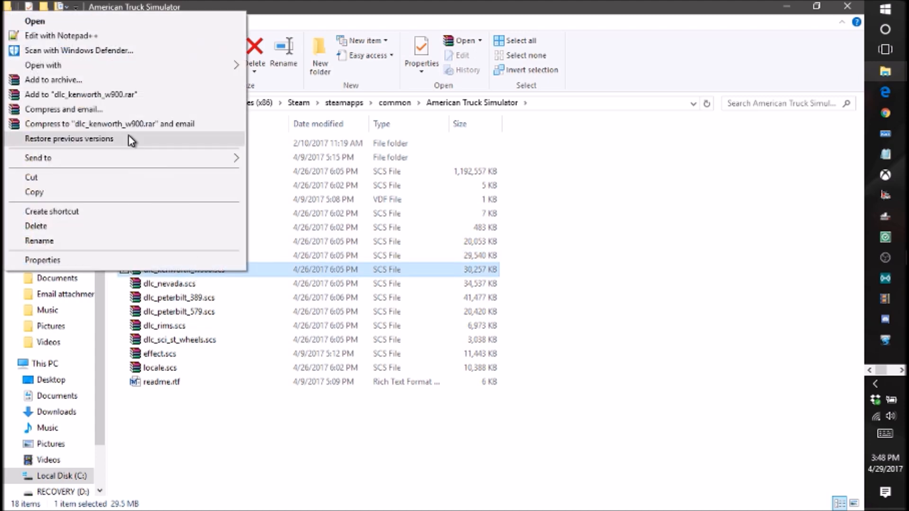
{"action": "left_click", "coordinate": [39, 193]}
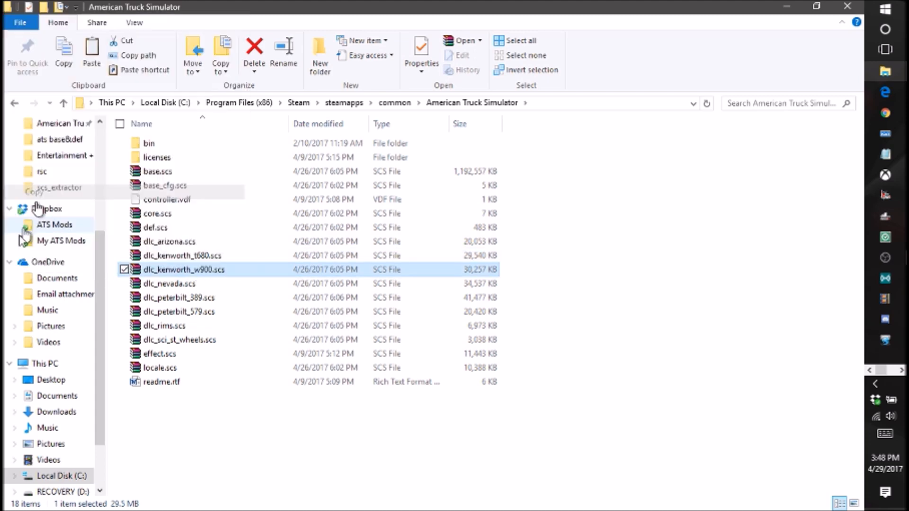
Minimise File Explorer and ETS2 Studio, paste the copied dlc_kenworth_w900.scs onto the desktop and extract it with scs_extractor.
{"action": "left_click", "coordinate": [787, 6]}
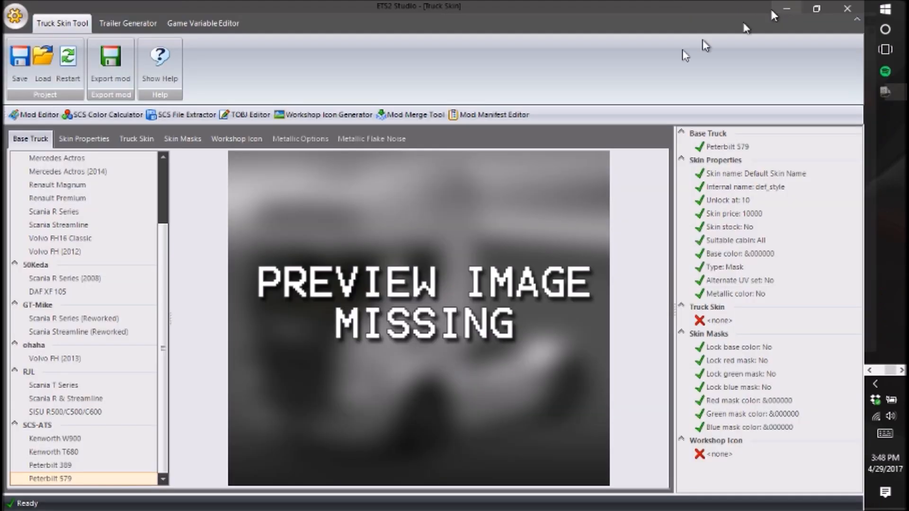
{"action": "left_click", "coordinate": [787, 8]}
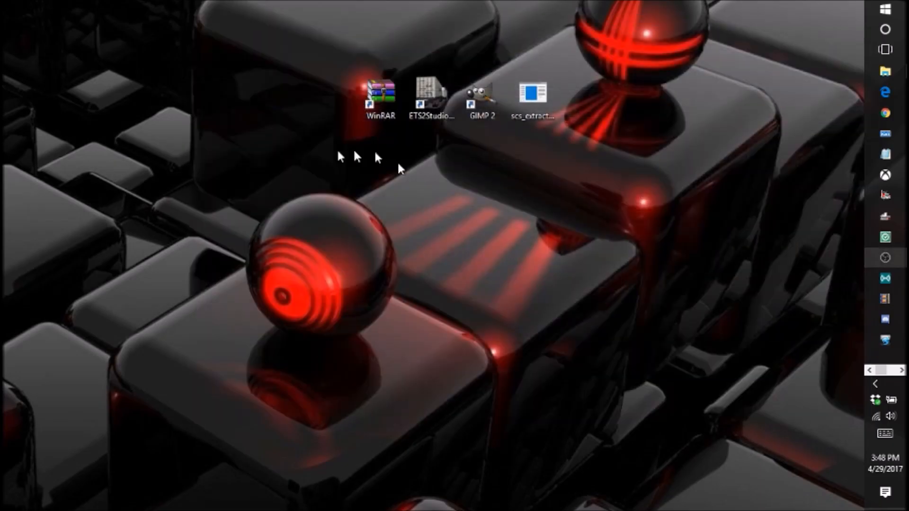
{"action": "right_click", "coordinate": [294, 165]}
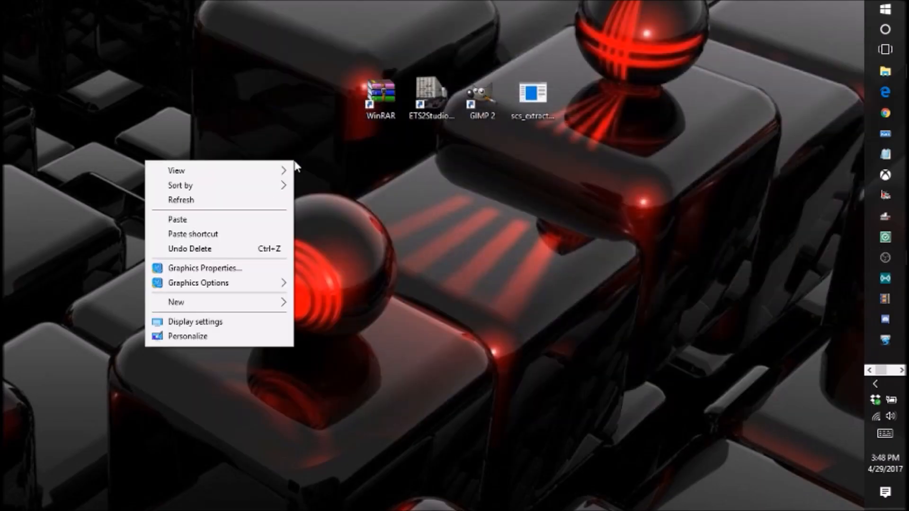
{"action": "left_click", "coordinate": [216, 219]}
{"action": "left_click_drag", "start_coordinate": [285, 113], "coordinate": [548, 106]}
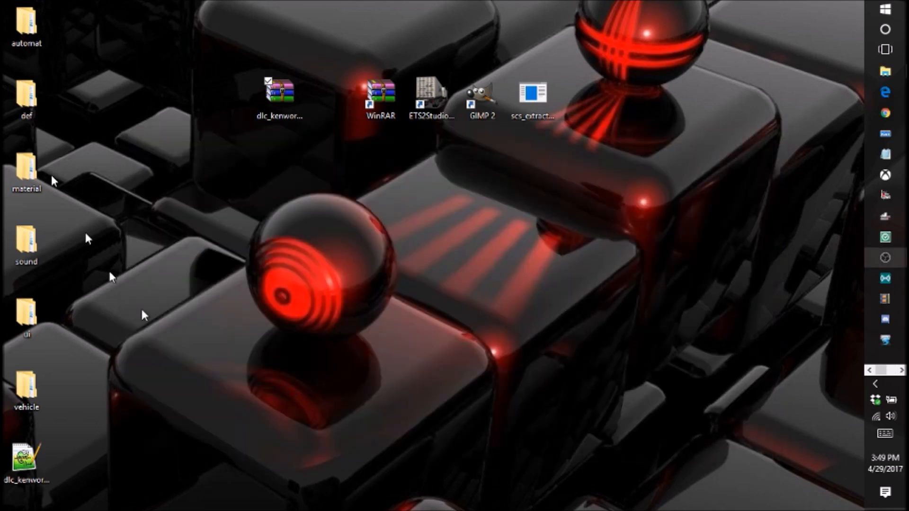
Start a WinRAR archive in ZIP format from the six extracted folders and the extracted dlc_kenworth file on the desktop.
{"action": "left_click_drag", "start_coordinate": [77, 475], "coordinate": [65, 3]}
{"action": "left_click_drag", "start_coordinate": [36, 8], "coordinate": [34, 7]}
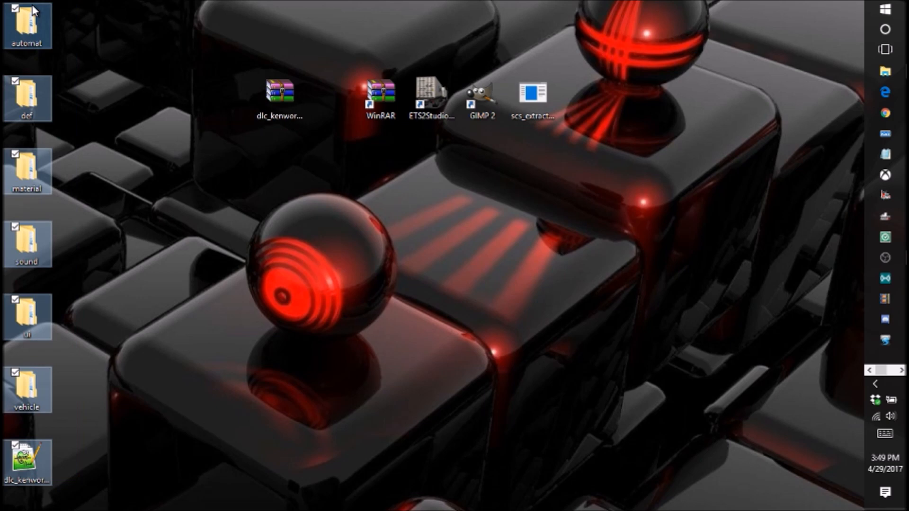
{"action": "right_click", "coordinate": [35, 12]}
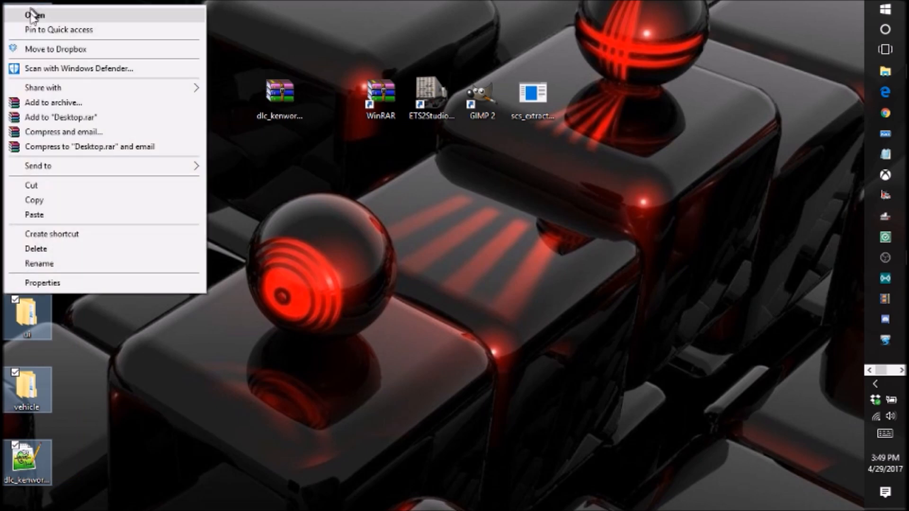
{"action": "left_click", "coordinate": [91, 104]}
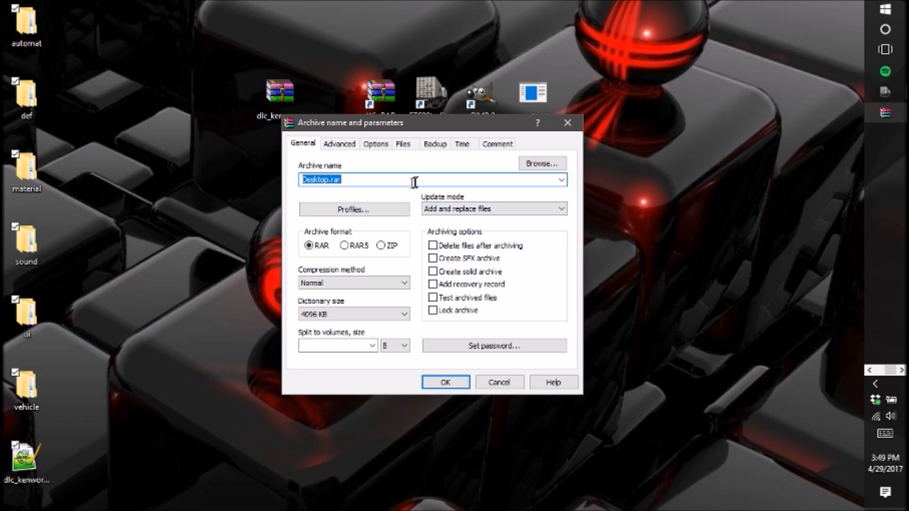
{"action": "left_click", "coordinate": [391, 247]}
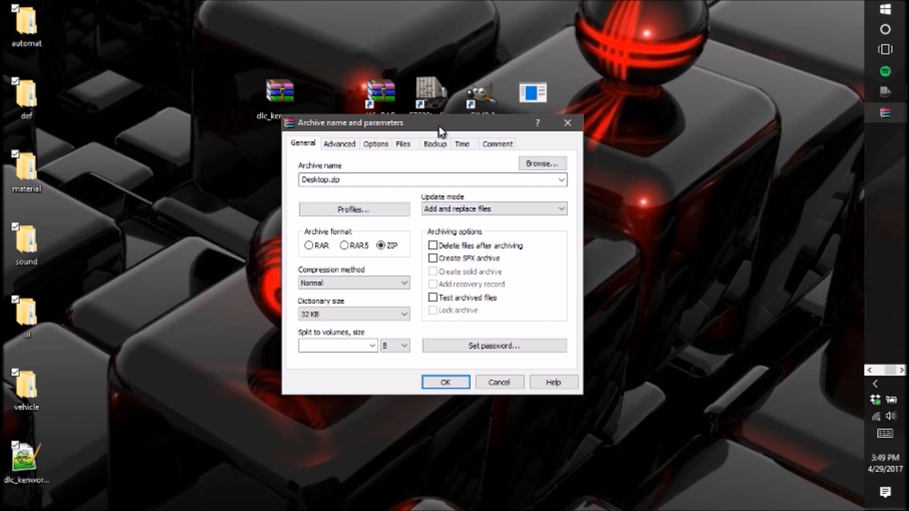
Name the archive dlc_kenworth_w900.scs, try to create it and close the WinRAR diagnostic messages.
{"action": "left_click_drag", "start_coordinate": [442, 127], "coordinate": [497, 169]}
{"action": "left_click_drag", "start_coordinate": [457, 223], "coordinate": [285, 224]}
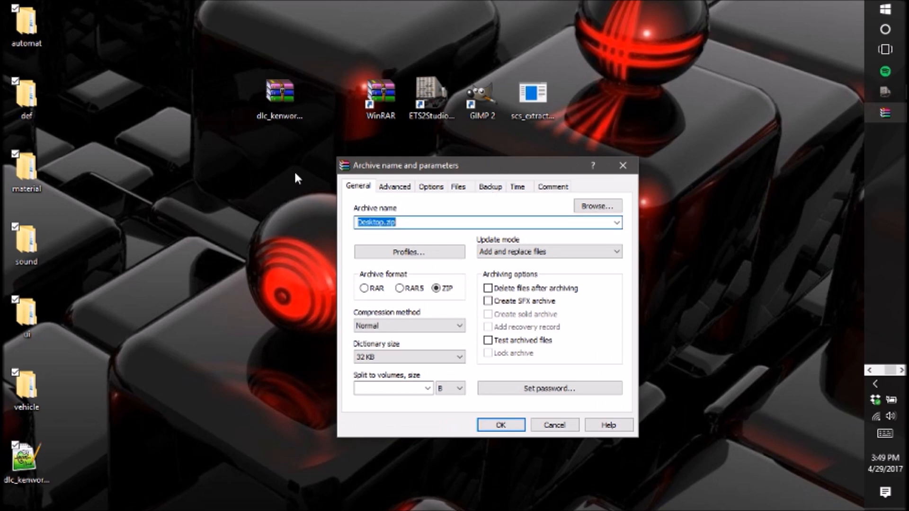
{"action": "type", "text": "dl"}
{"action": "type", "text": "c_"}
{"action": "type", "text": "won"}
{"action": "type", "text": "wort"}
{"action": "type", "text": "h_"}
{"action": "key", "text": "Left"}
{"action": "key", "text": "Left"}
{"action": "key", "text": "Left"}
{"action": "key", "text": "Left"}
{"action": "key", "text": "Left"}
{"action": "key", "text": "Left"}
{"action": "key", "text": "Left"}
{"action": "key", "text": "Delete"}
{"action": "key", "text": "Delete"}
{"action": "key", "text": "BackSpace"}
{"action": "type", "text": "rke"}
{"action": "key", "text": "Right"}
{"action": "key", "text": "Right"}
{"action": "key", "text": "Right"}
{"action": "key", "text": "Right"}
{"action": "key", "text": "Right"}
{"action": "key", "text": "Right"}
{"action": "key", "text": "Right"}
{"action": "type", "text": "w"}
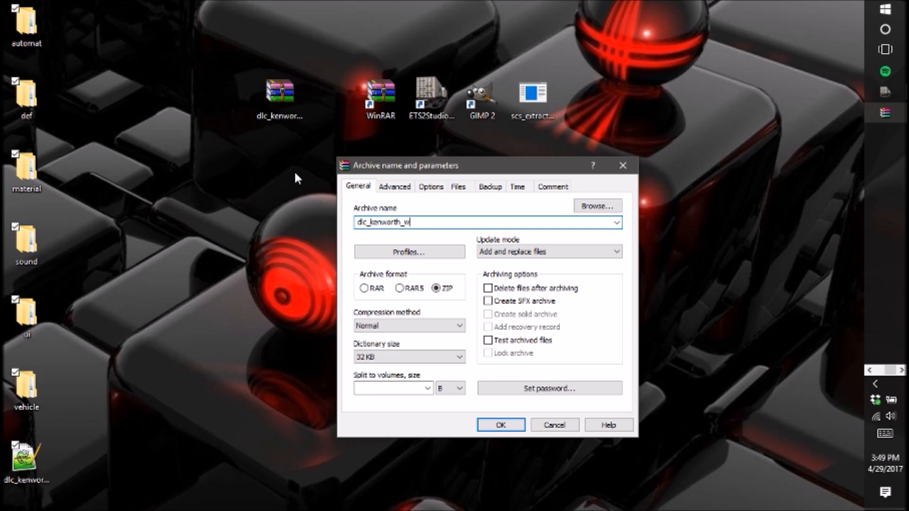
{"action": "type", "text": "900"}
{"action": "type", "text": ".scs"}
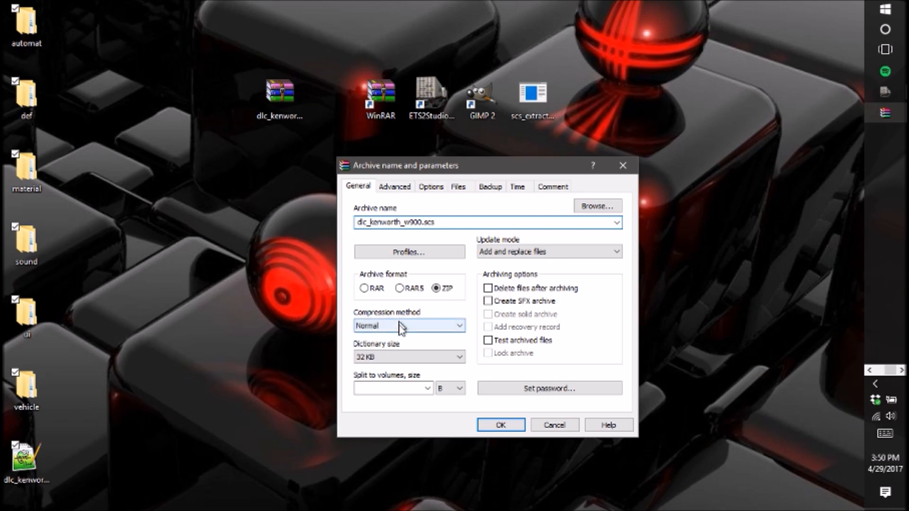
{"action": "left_click", "coordinate": [517, 426]}
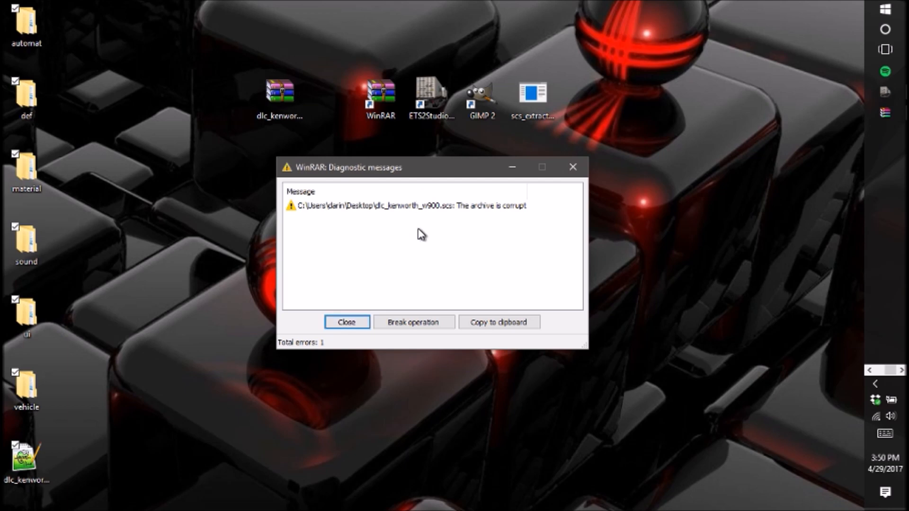
{"action": "left_click", "coordinate": [361, 331]}
{"action": "left_click_drag", "start_coordinate": [101, 490], "coordinate": [2, 1]}
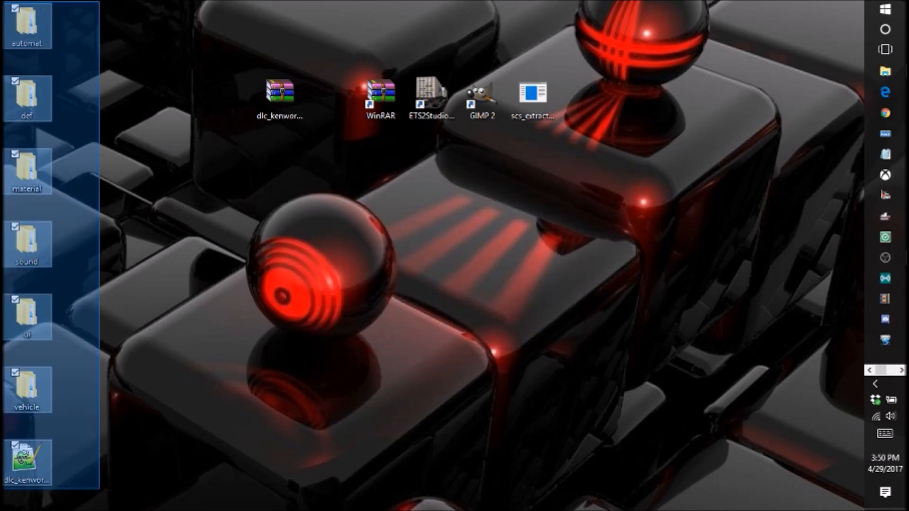
{"action": "right_click", "coordinate": [4, 2]}
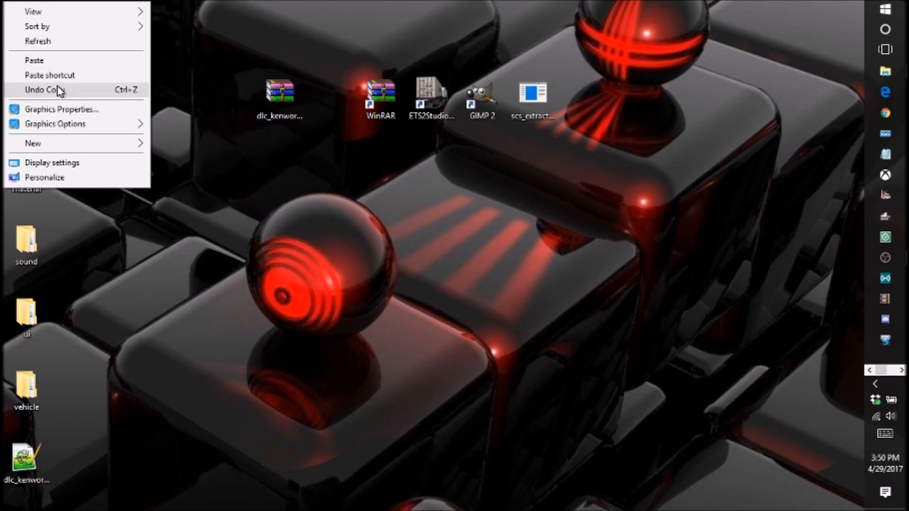
{"action": "left_click", "coordinate": [83, 496]}
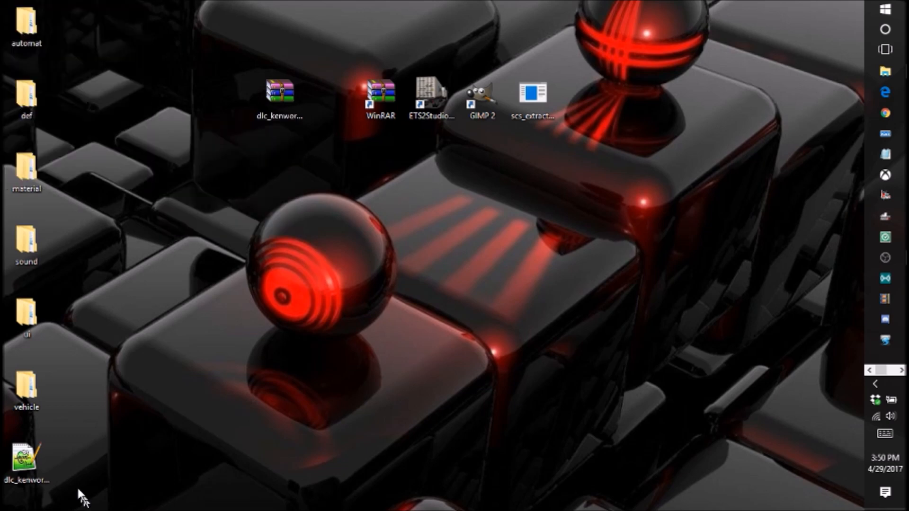
Set up another ZIP-format archive of the extracted desktop folders and file, named dlc_kenworth_w900.scs.
{"action": "left_click_drag", "start_coordinate": [49, 439], "coordinate": [19, 32]}
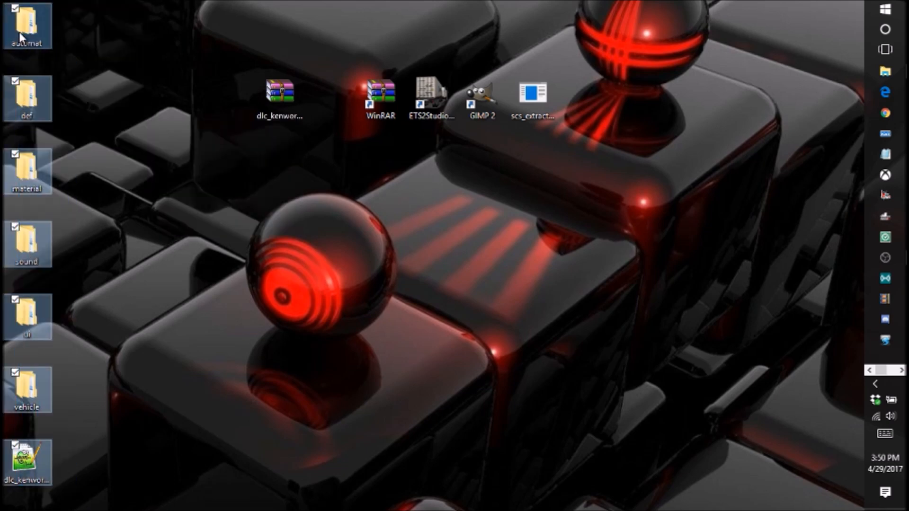
{"action": "right_click", "coordinate": [19, 33]}
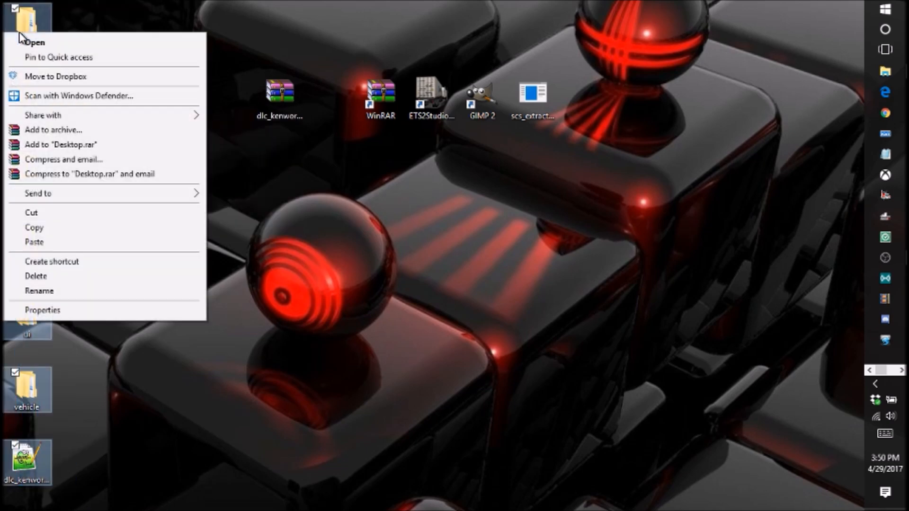
{"action": "left_click", "coordinate": [31, 130]}
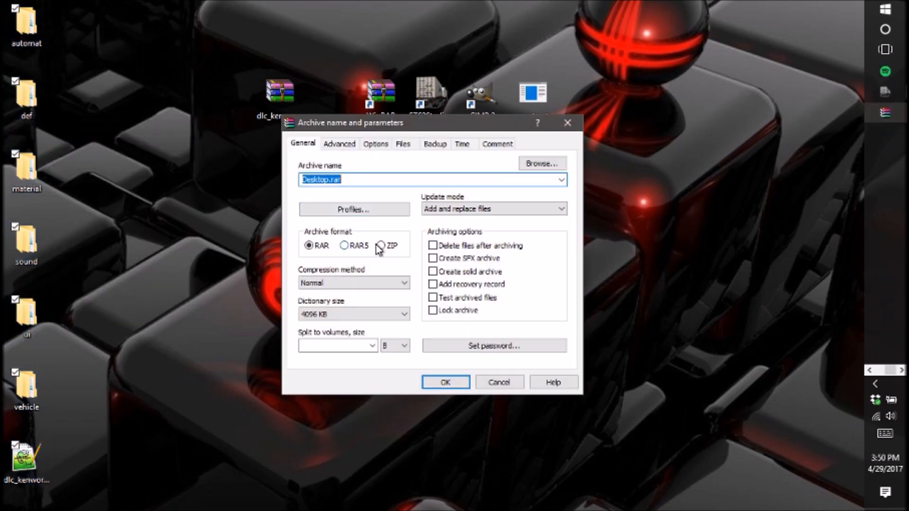
{"action": "left_click", "coordinate": [382, 246]}
{"action": "double_click", "coordinate": [344, 181]}
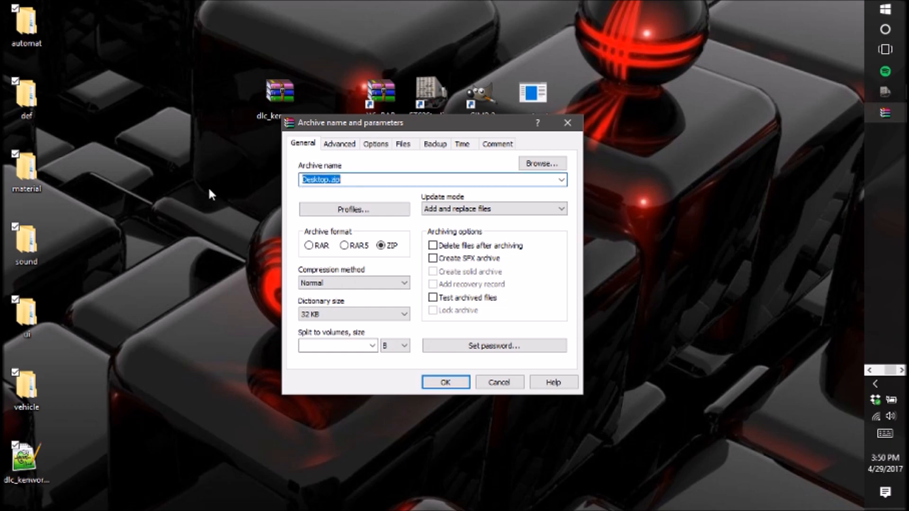
{"action": "type", "text": "dlc_kenworth_w900.scs"}
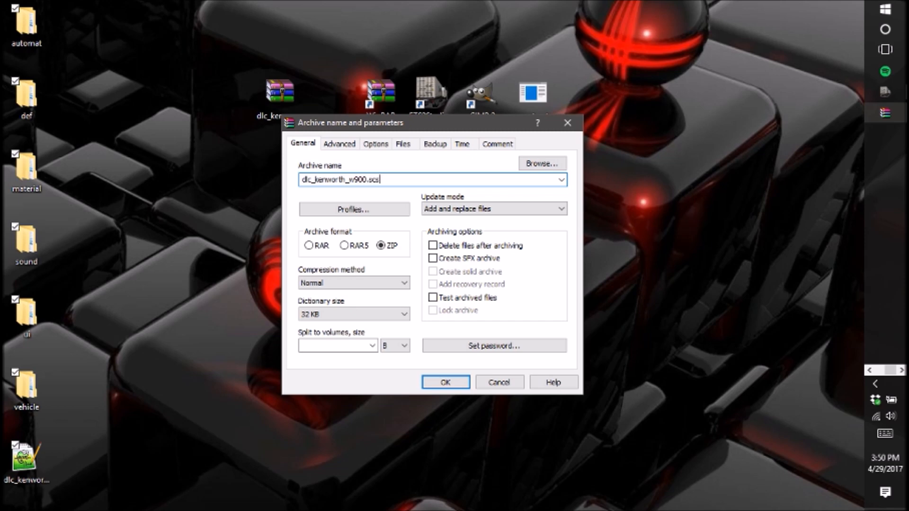
Choose the Normal compression method, try to create the archive again, dismiss the diagnostic messages and deselect the desktop items.
{"action": "left_click", "coordinate": [313, 282]}
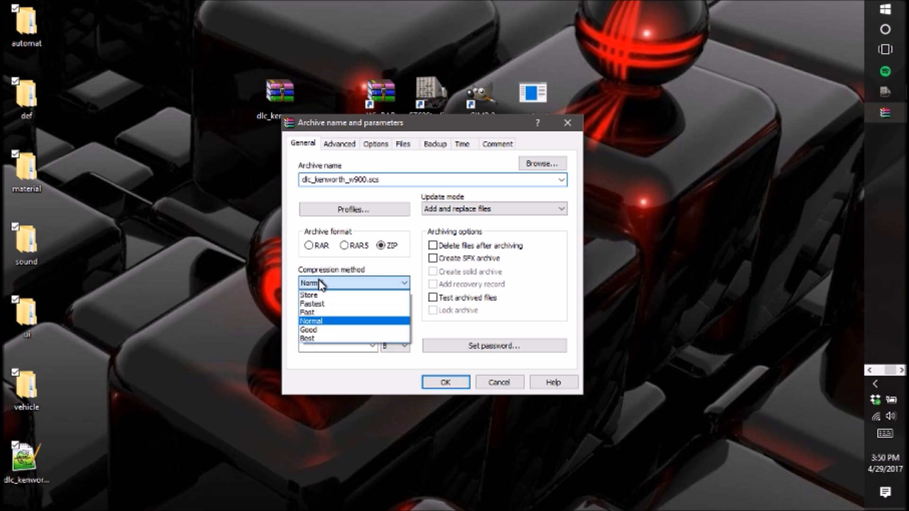
{"action": "left_click", "coordinate": [334, 321]}
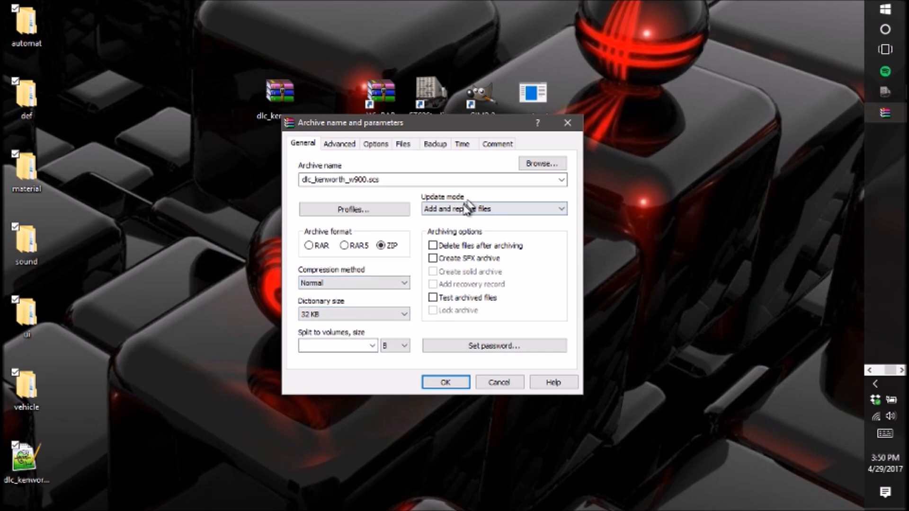
{"action": "left_click", "coordinate": [446, 383]}
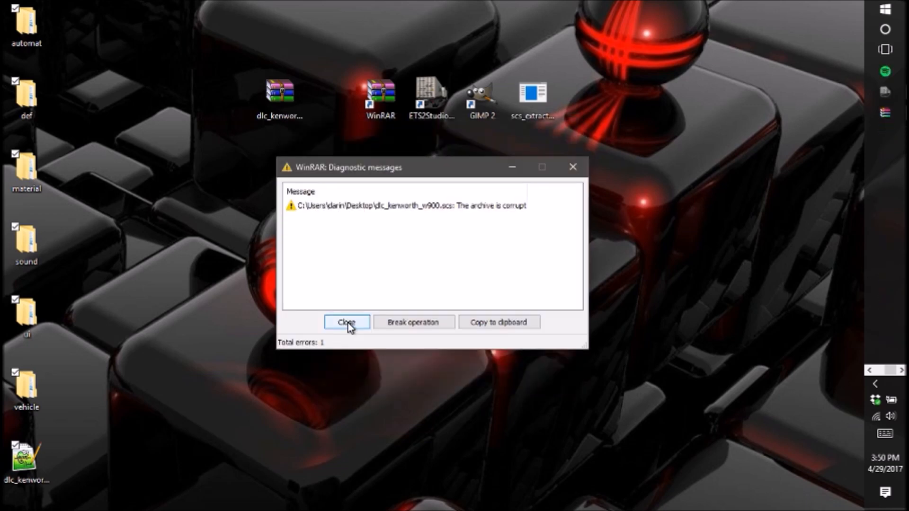
{"action": "left_click", "coordinate": [413, 323]}
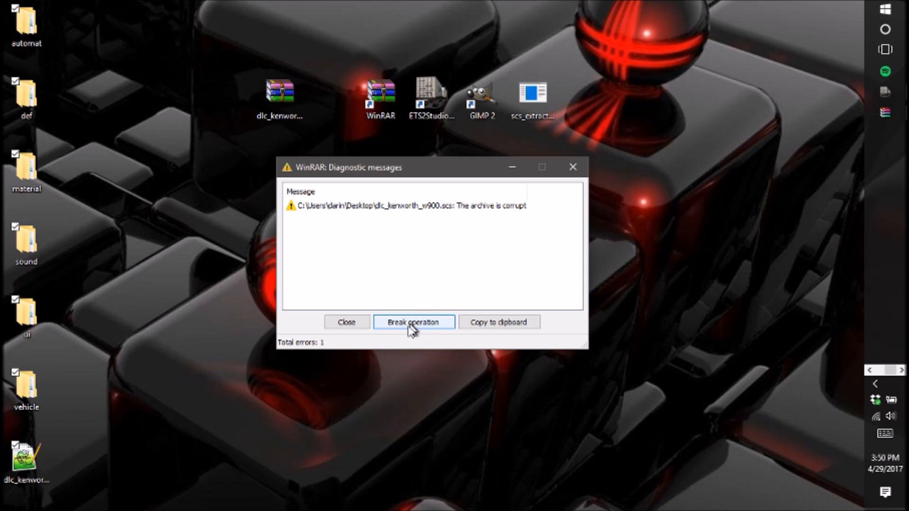
{"action": "left_click", "coordinate": [351, 322]}
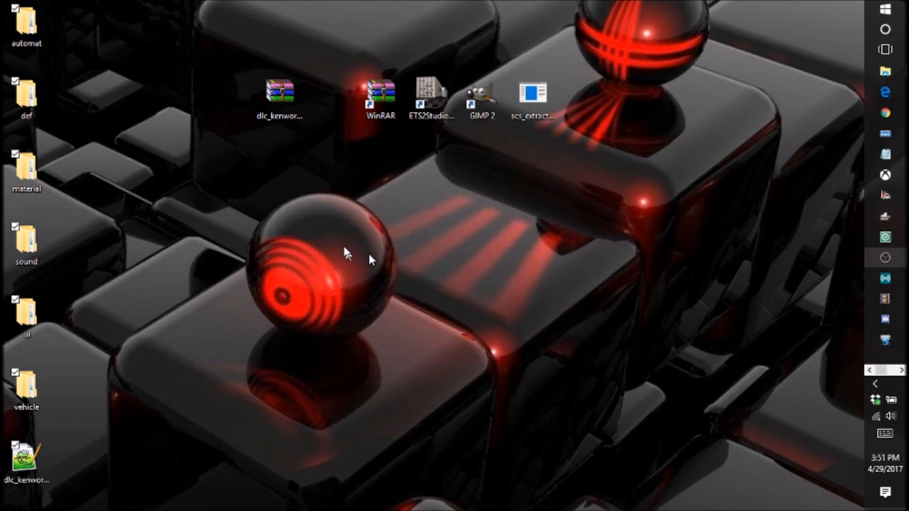
{"action": "left_click", "coordinate": [313, 195]}
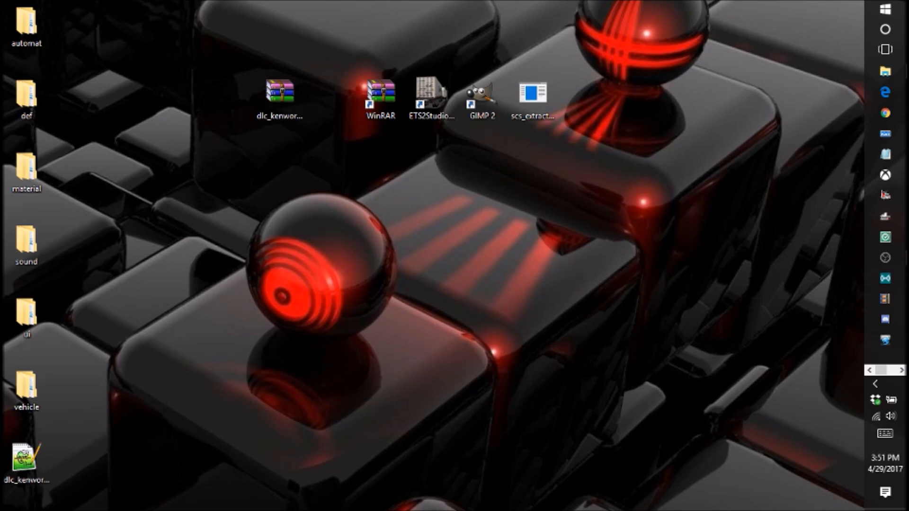
Switch to File Explorer and look through the ats base&def and American Truck Simulator folders.
{"action": "left_click", "coordinate": [899, 78]}
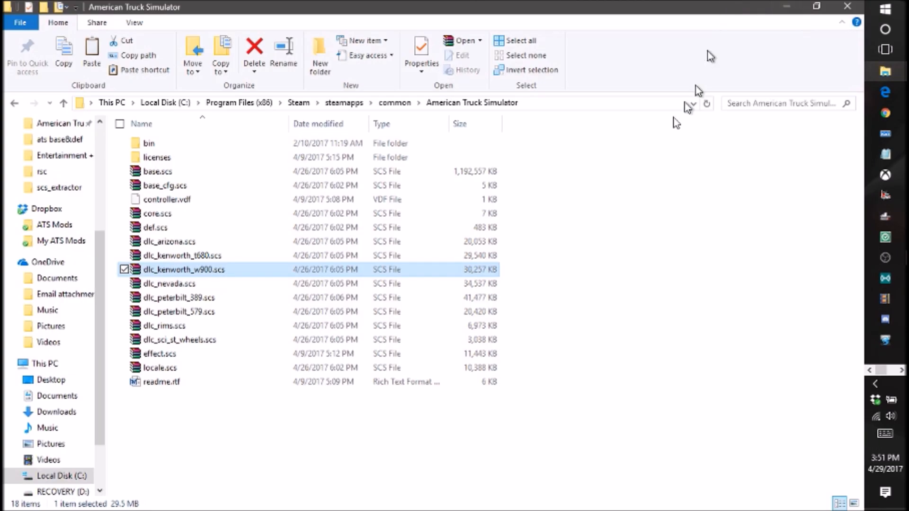
{"action": "left_click", "coordinate": [189, 398]}
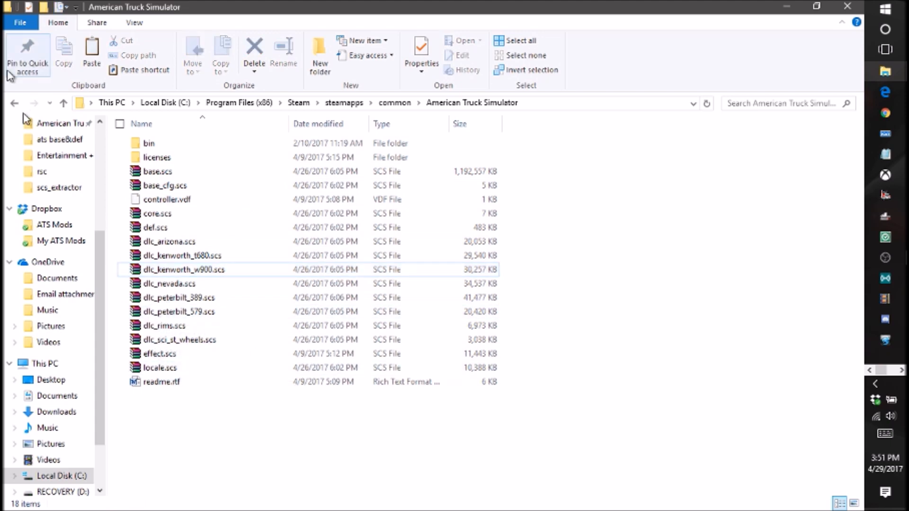
{"action": "scroll", "coordinate": [100, 288], "scroll_direction": "up", "scroll_amount": 5}
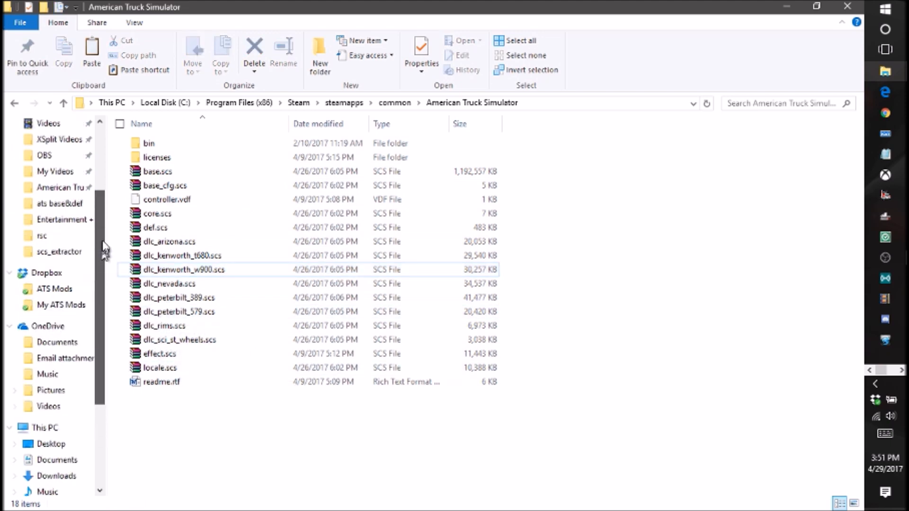
{"action": "left_click", "coordinate": [67, 268]}
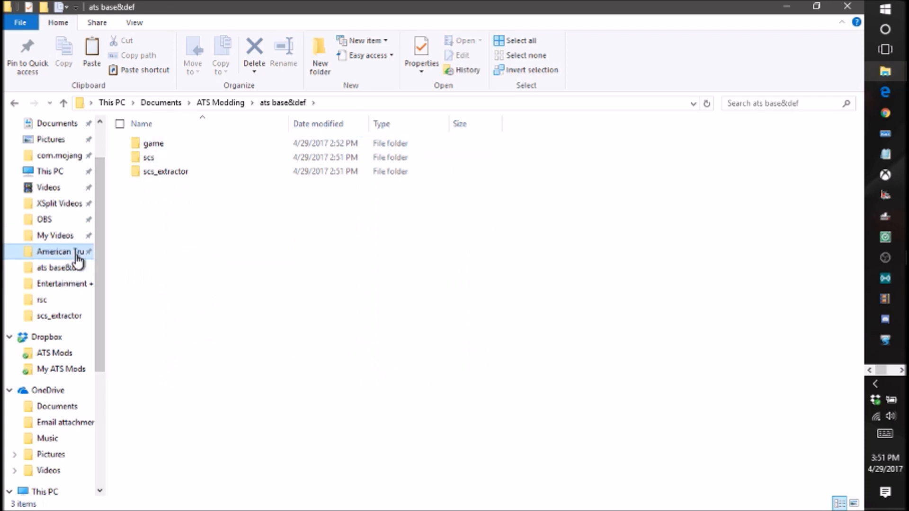
{"action": "left_click", "coordinate": [75, 253]}
{"action": "left_click_drag", "start_coordinate": [98, 252], "coordinate": [102, 265]}
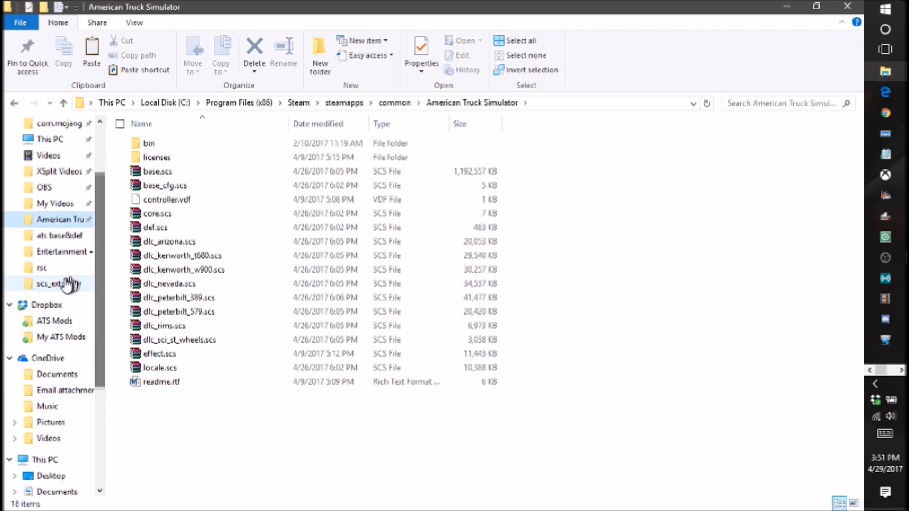
{"action": "scroll", "coordinate": [67, 386], "scroll_direction": "down", "scroll_amount": 3}
{"action": "scroll", "coordinate": [67, 386], "scroll_direction": "down", "scroll_amount": 1}
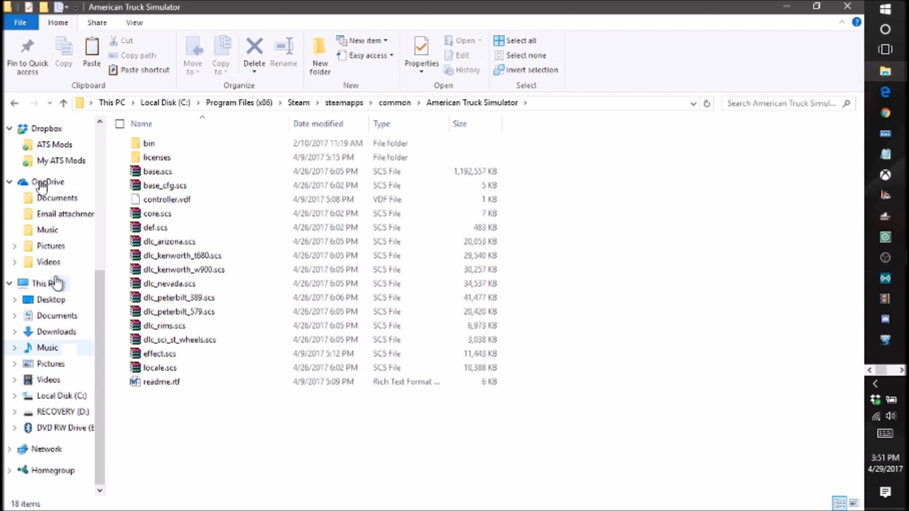
Open the My Mods folder inside the ATS Modding folder in Documents.
{"action": "left_click", "coordinate": [57, 315]}
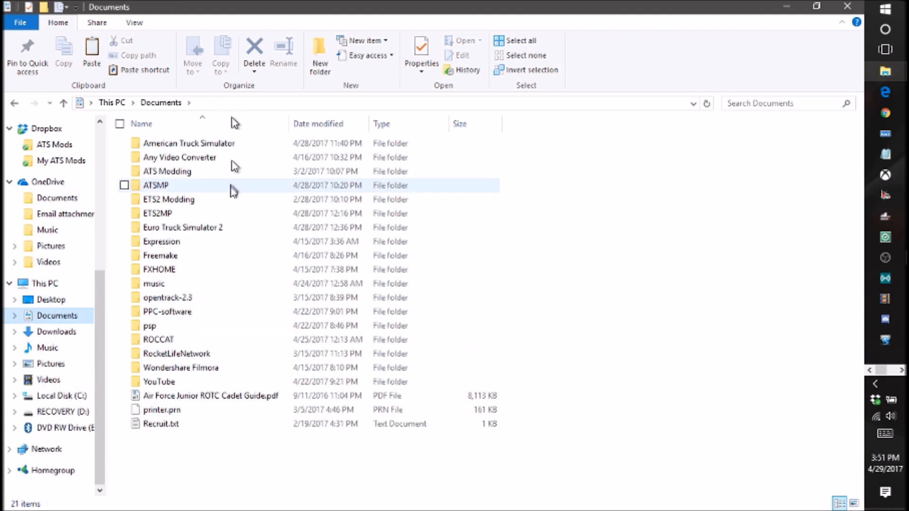
{"action": "left_click", "coordinate": [229, 178]}
{"action": "double_click", "coordinate": [229, 178]}
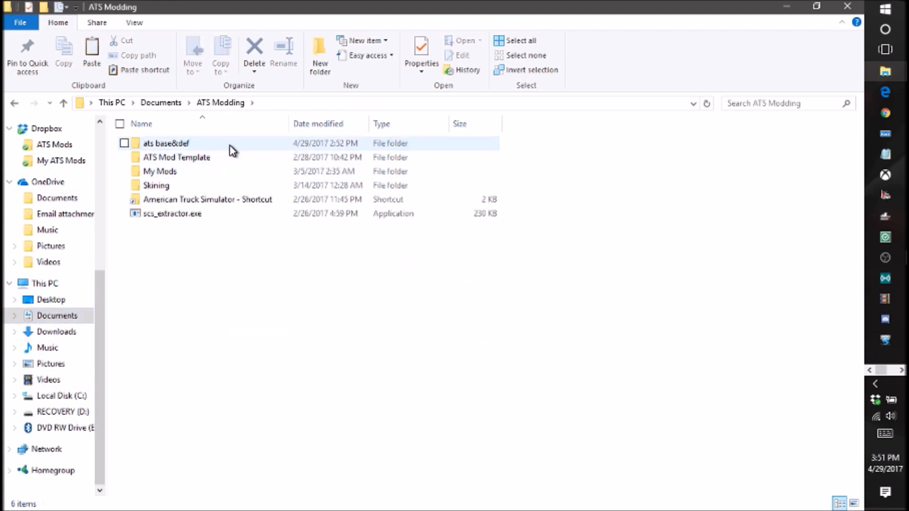
{"action": "double_click", "coordinate": [217, 173]}
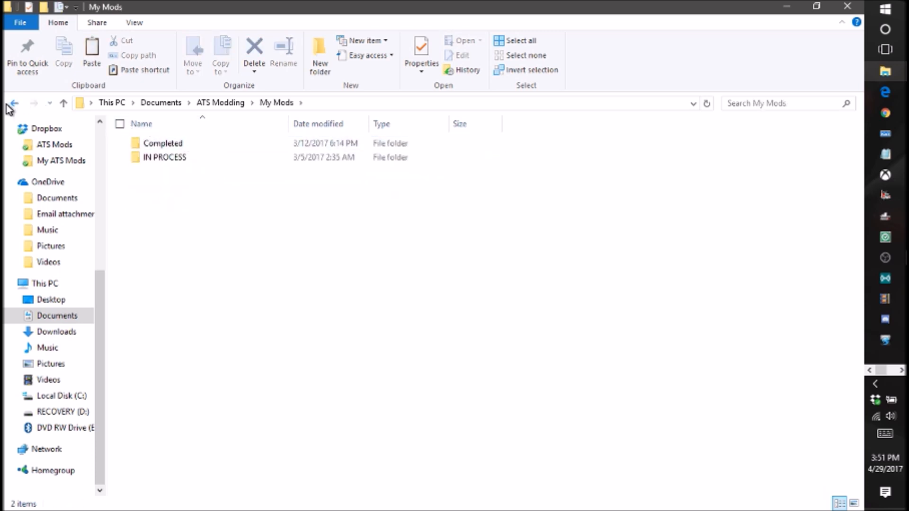
Open the Kenworth W900 folder under Skining, TRUCKS, Truck Conversion in the ATS Modding folder.
{"action": "left_click", "coordinate": [14, 103]}
{"action": "double_click", "coordinate": [204, 186]}
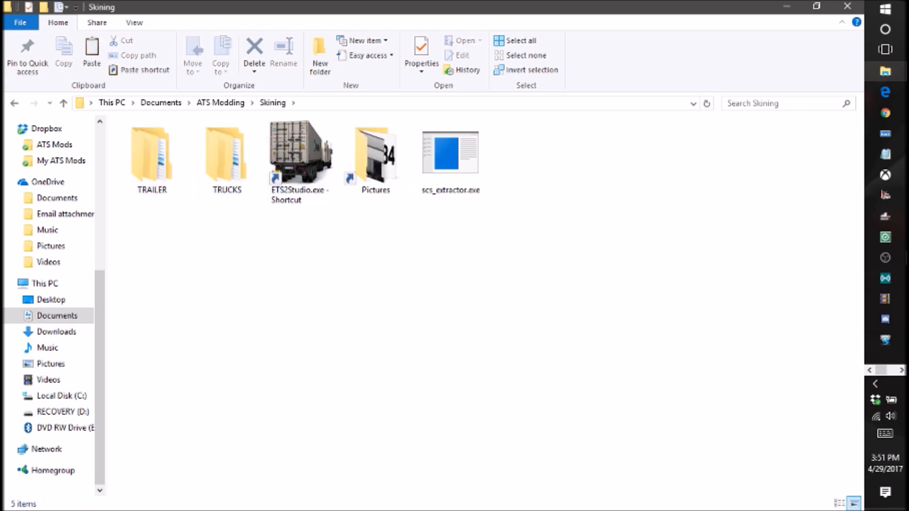
{"action": "double_click", "coordinate": [210, 171]}
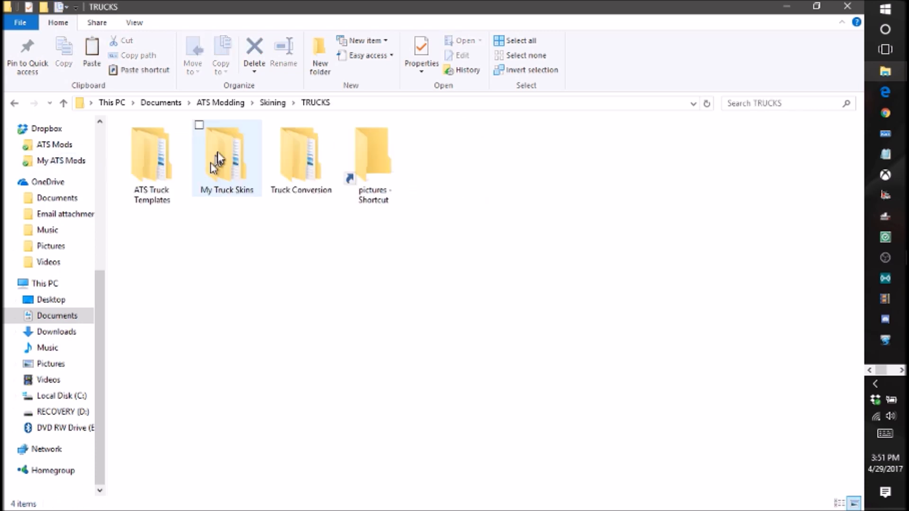
{"action": "double_click", "coordinate": [291, 167]}
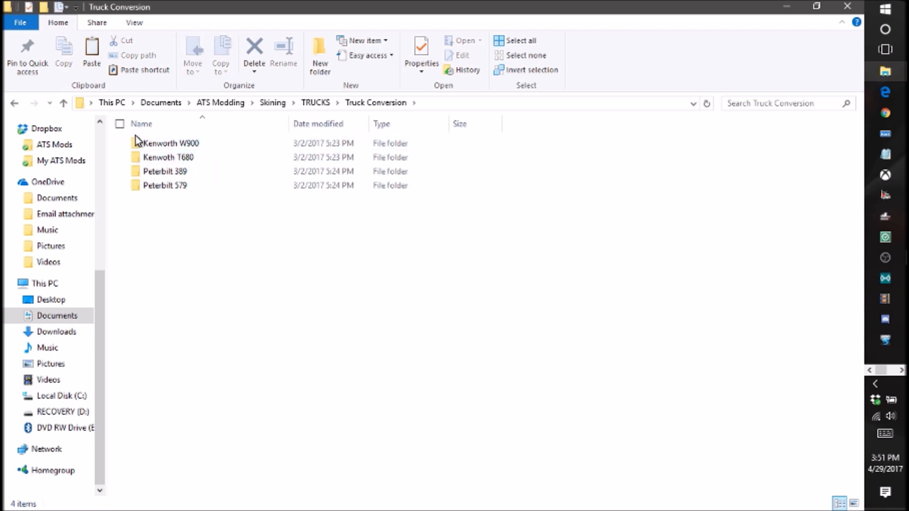
{"action": "double_click", "coordinate": [211, 145]}
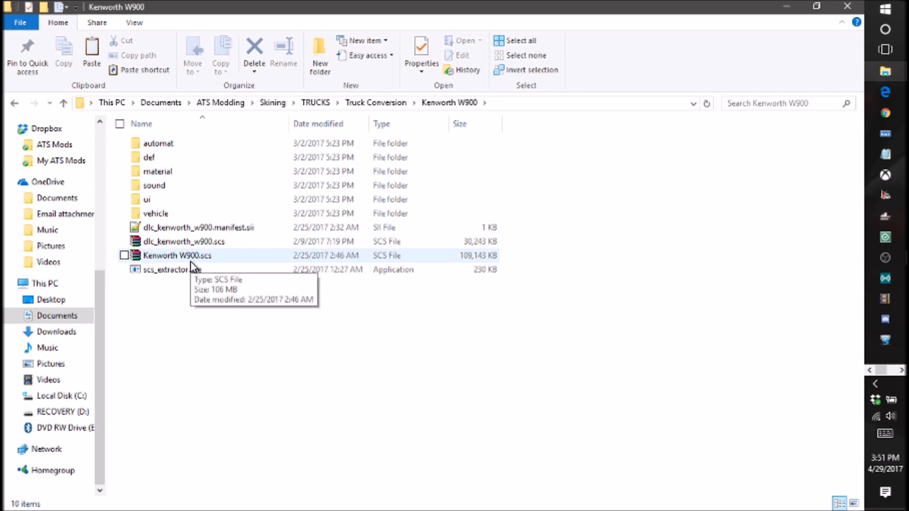
Shrink the File Explorer window, view the contents of the Kenworth W900.scs archive, dismiss the WinRAR messages and close the archive.
{"action": "left_click_drag", "start_coordinate": [349, 6], "coordinate": [487, 74]}
{"action": "left_click", "coordinate": [456, 326]}
{"action": "double_click", "coordinate": [456, 326]}
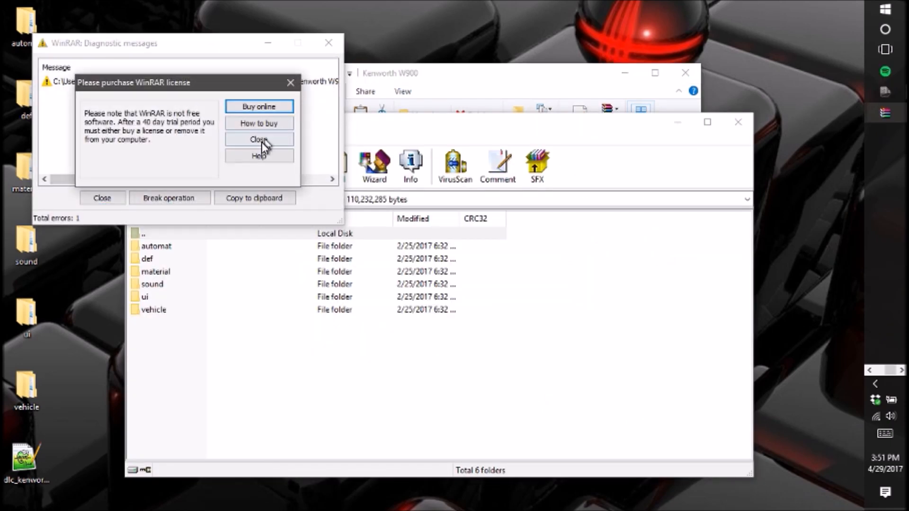
{"action": "left_click", "coordinate": [260, 141]}
{"action": "left_click", "coordinate": [329, 46]}
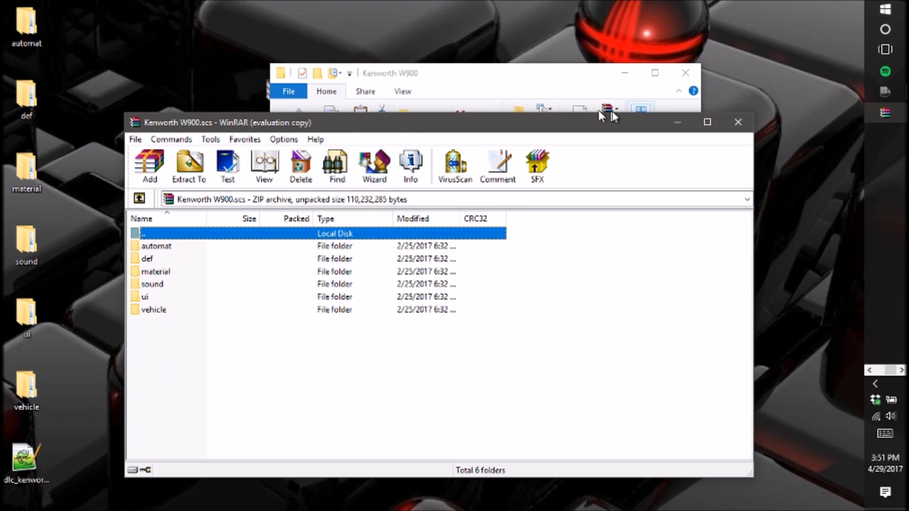
{"action": "left_click", "coordinate": [736, 119]}
Try to open dlc_kenworth_w900.scs from the same folder, dismiss the error and minimize File Explorer.
{"action": "double_click", "coordinate": [441, 311]}
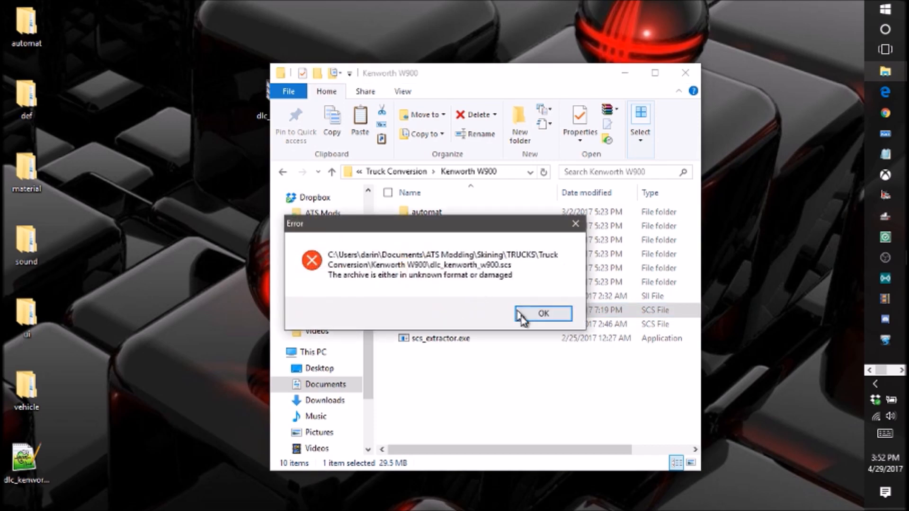
{"action": "left_click", "coordinate": [521, 313]}
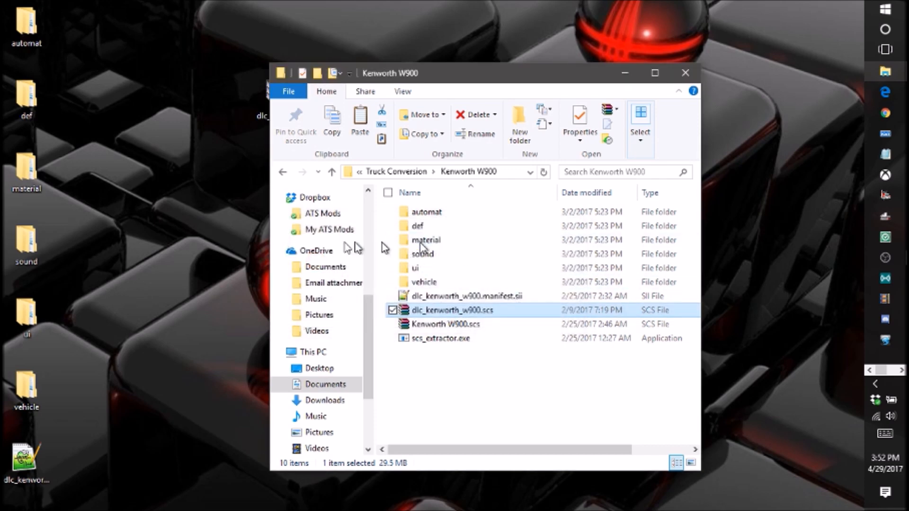
{"action": "left_click", "coordinate": [626, 74]}
Pack the six extracted desktop folders, automat through vehicle, into a ZIP-format archive named Kenworth W900.scs.
{"action": "left_click_drag", "start_coordinate": [108, 405], "coordinate": [10, 27]}
{"action": "right_click", "coordinate": [10, 27]}
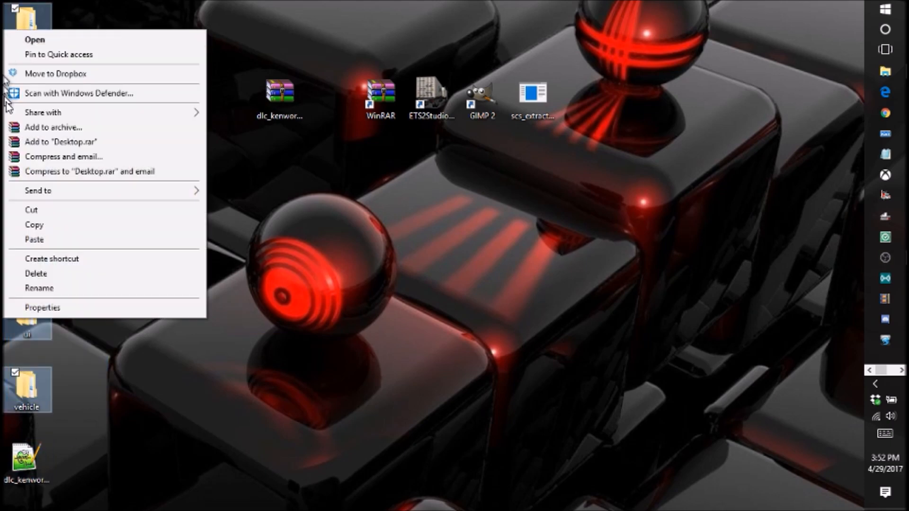
{"action": "left_click", "coordinate": [55, 127]}
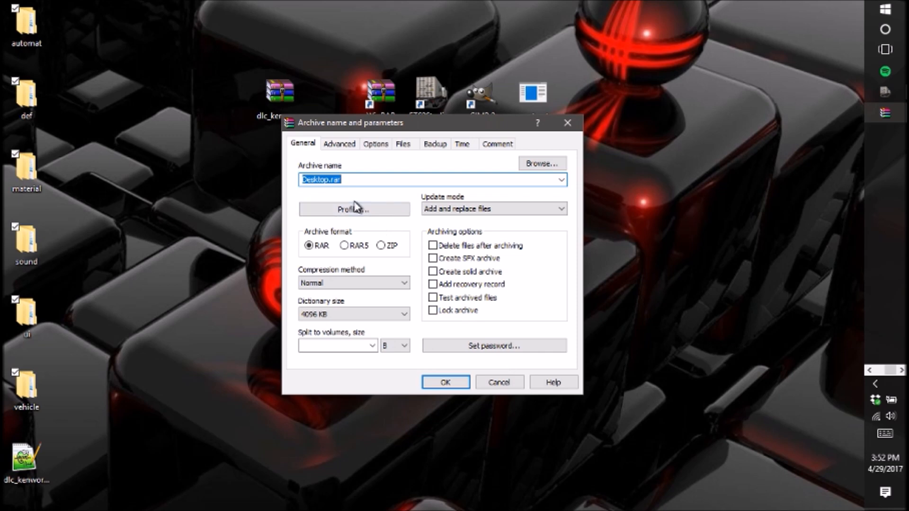
{"action": "left_click", "coordinate": [381, 245]}
{"action": "left_click", "coordinate": [378, 181]}
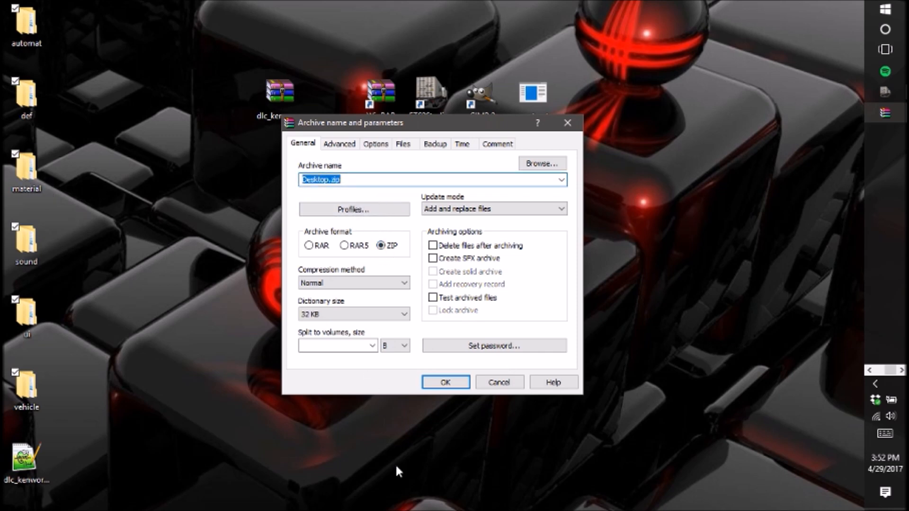
{"action": "type", "text": "Kenworth W900.scs"}
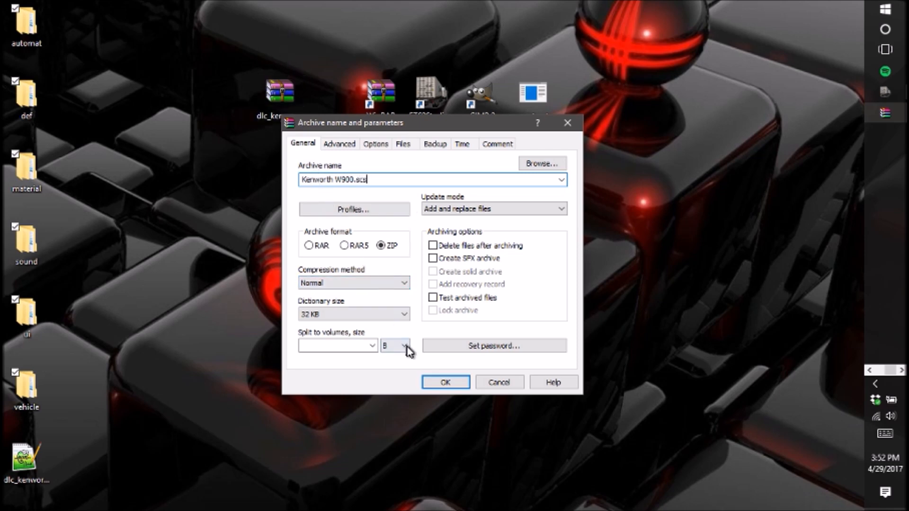
{"action": "left_click", "coordinate": [440, 384]}
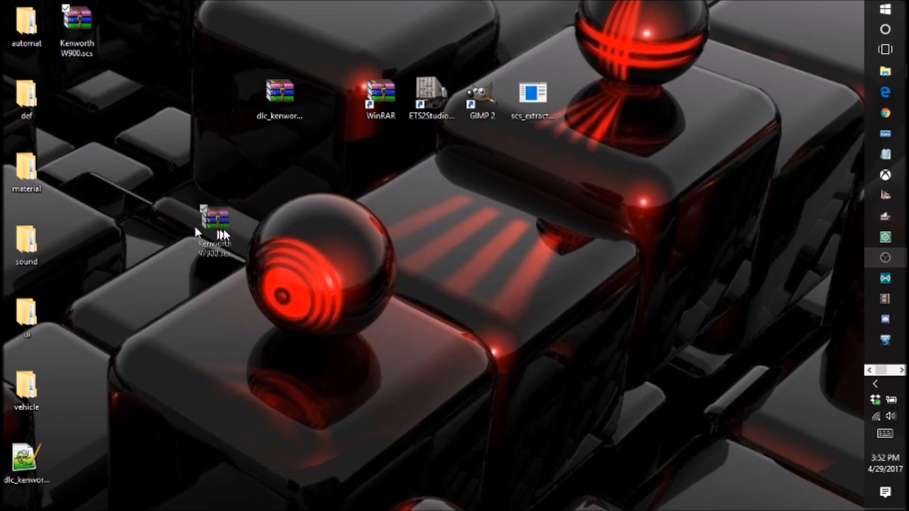
Place the new Kenworth W900.scs archive below the other desktop icons, then select and deselect the extracted folders and file.
{"action": "left_click_drag", "start_coordinate": [314, 214], "coordinate": [309, 199]}
{"action": "left_click_drag", "start_coordinate": [69, 468], "coordinate": [3, 18]}
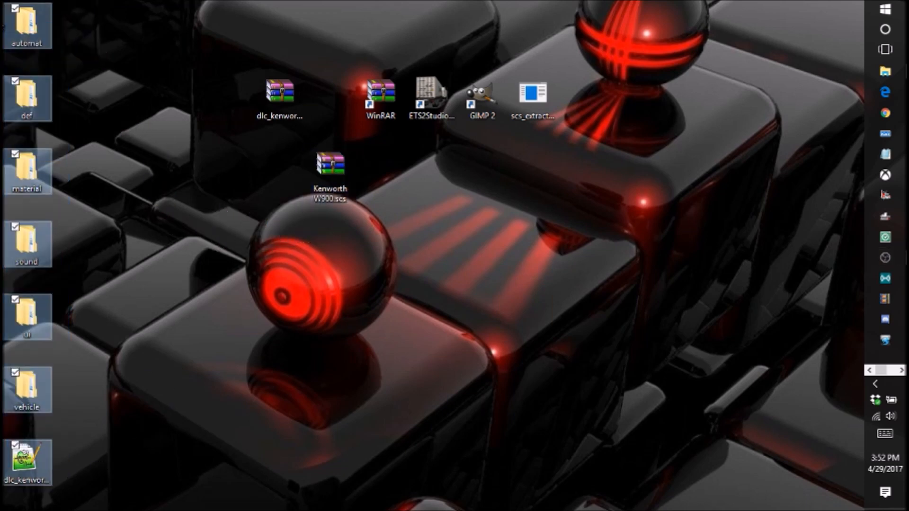
{"action": "left_click", "coordinate": [144, 262]}
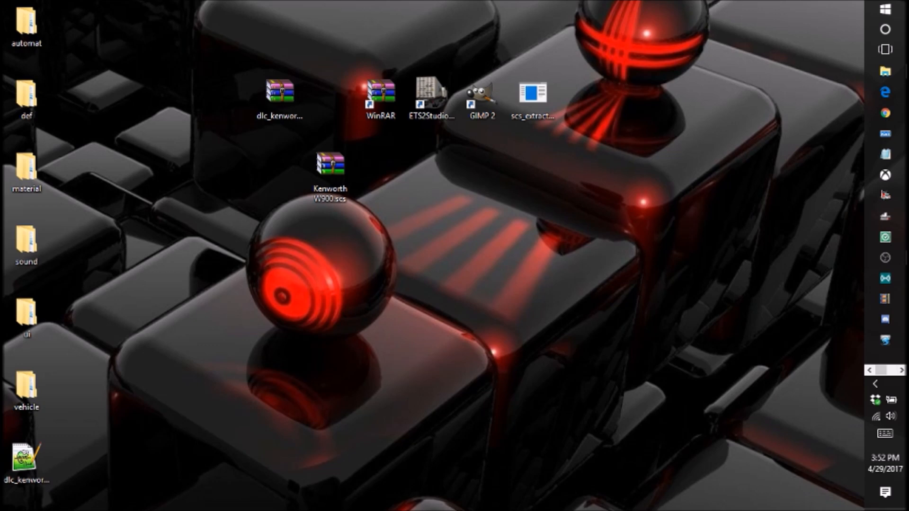
Switch to ETS2 Studio and start adding a truck template in the Truck Database settings.
{"action": "left_click", "coordinate": [902, 371]}
{"action": "left_click", "coordinate": [885, 92]}
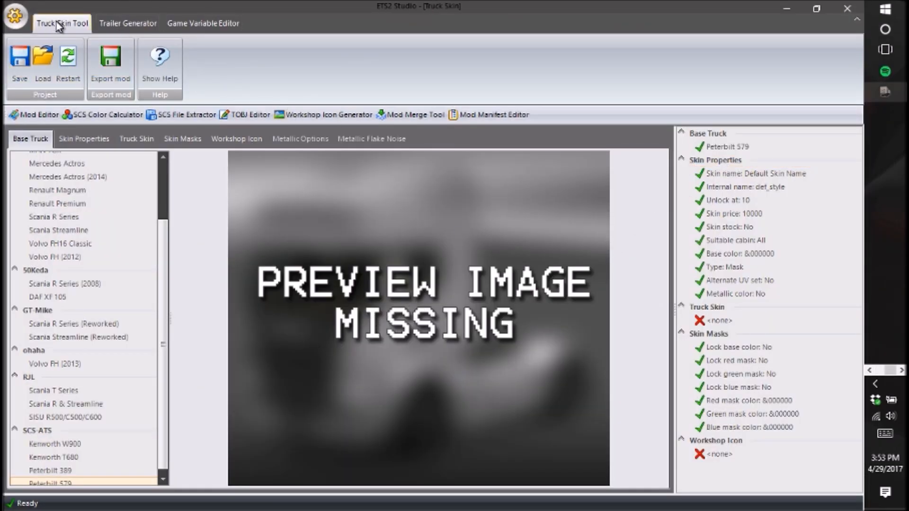
{"action": "left_click", "coordinate": [15, 15]}
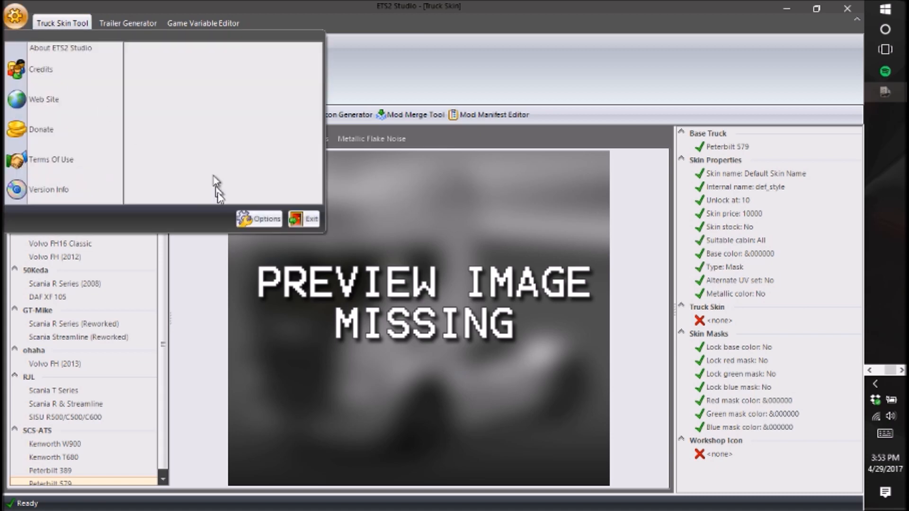
{"action": "left_click", "coordinate": [258, 219]}
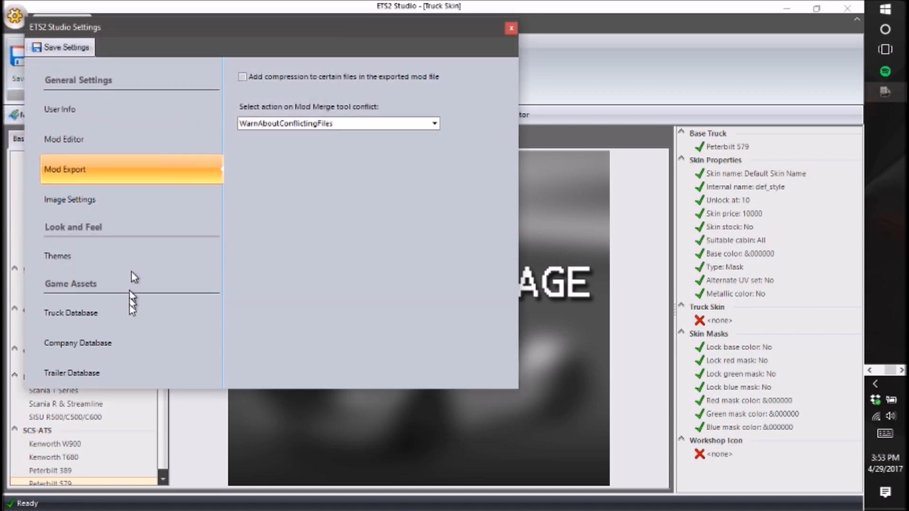
{"action": "left_click", "coordinate": [120, 315]}
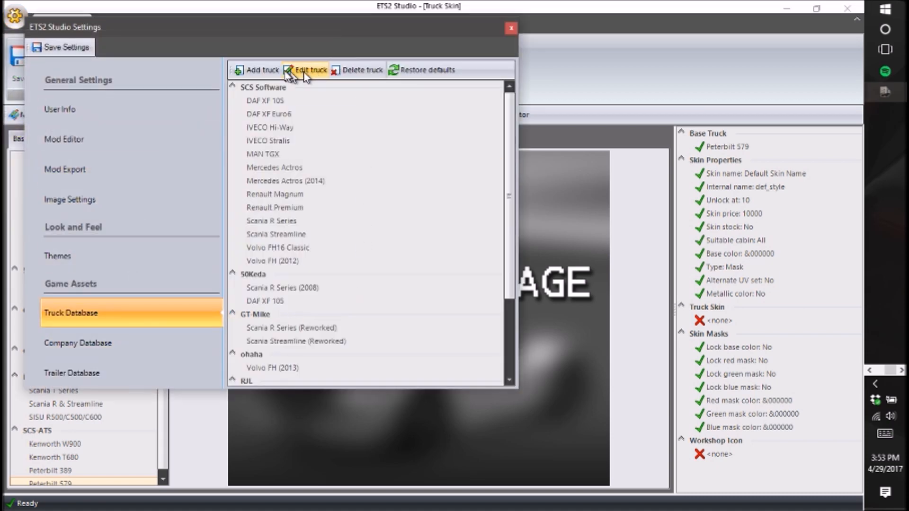
{"action": "left_click", "coordinate": [251, 70]}
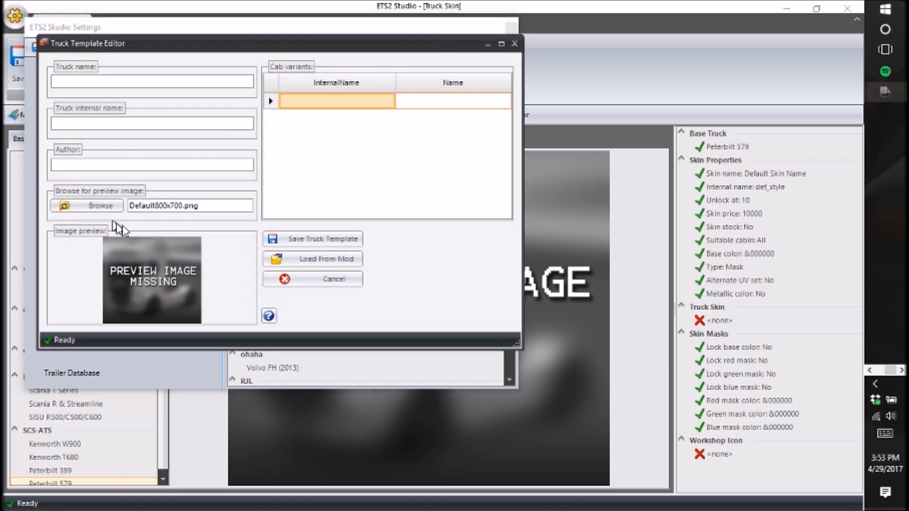
Load the truck template's data from the Kenworth W900.scs mod file on the Desktop.
{"action": "left_click", "coordinate": [324, 260]}
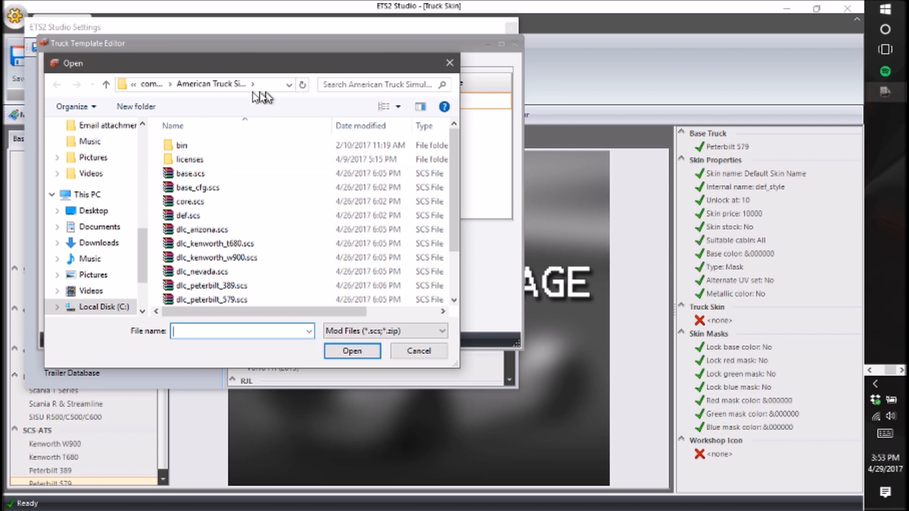
{"action": "left_click", "coordinate": [119, 211]}
{"action": "left_click", "coordinate": [228, 150]}
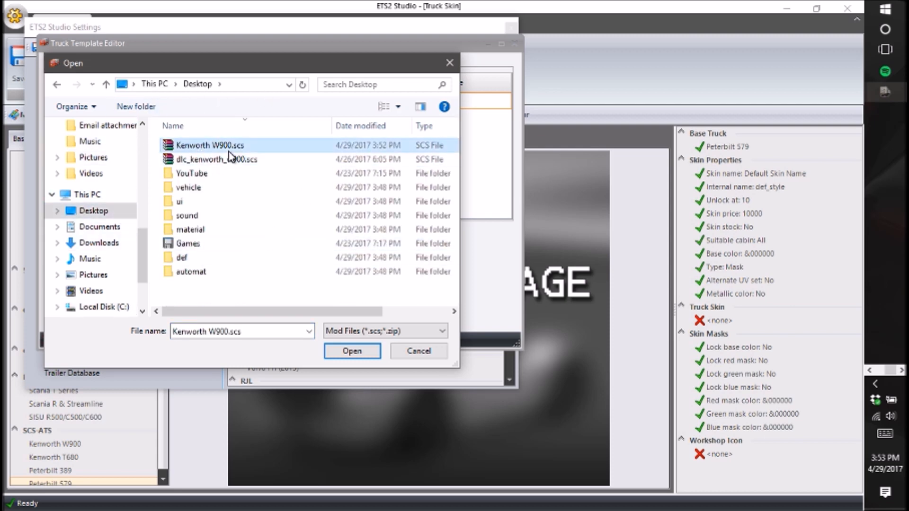
{"action": "left_click", "coordinate": [350, 352]}
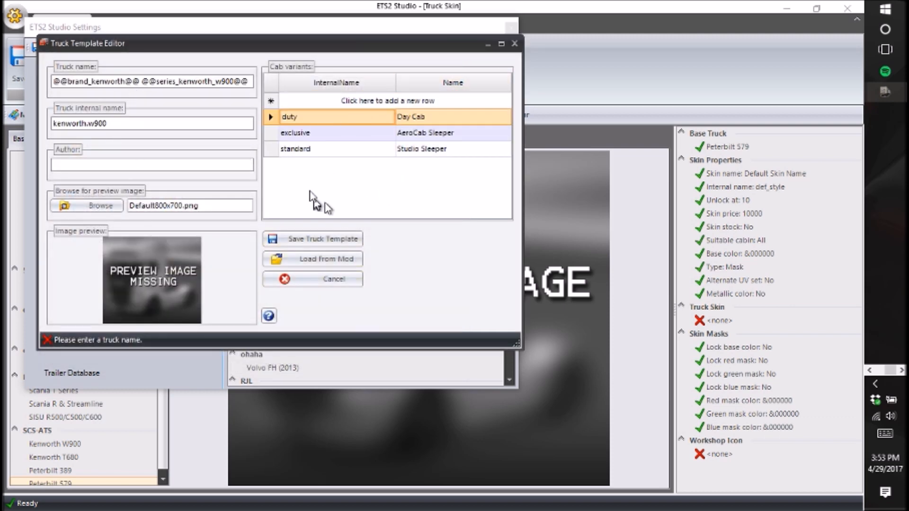
Discard the new truck template, close the settings and choose the SCS-ATS Kenworth W900 as the base truck.
{"action": "left_click", "coordinate": [338, 149]}
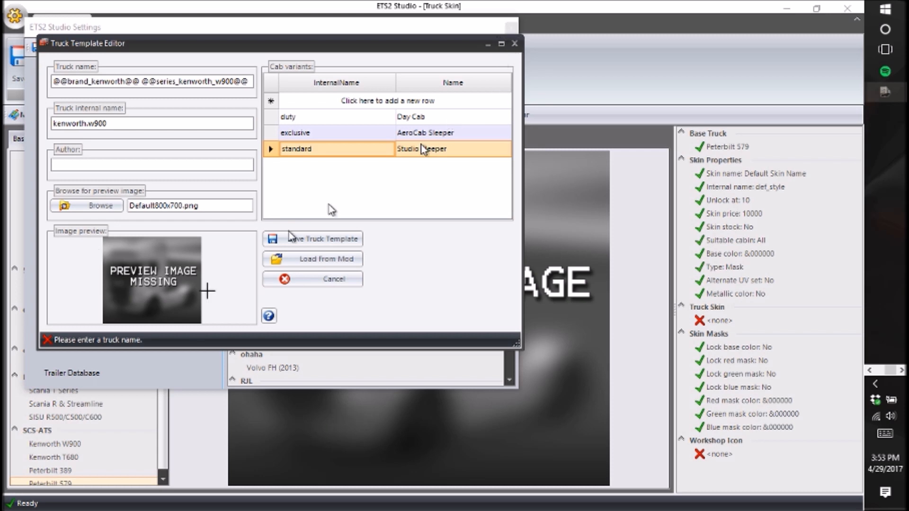
{"action": "left_click", "coordinate": [280, 282]}
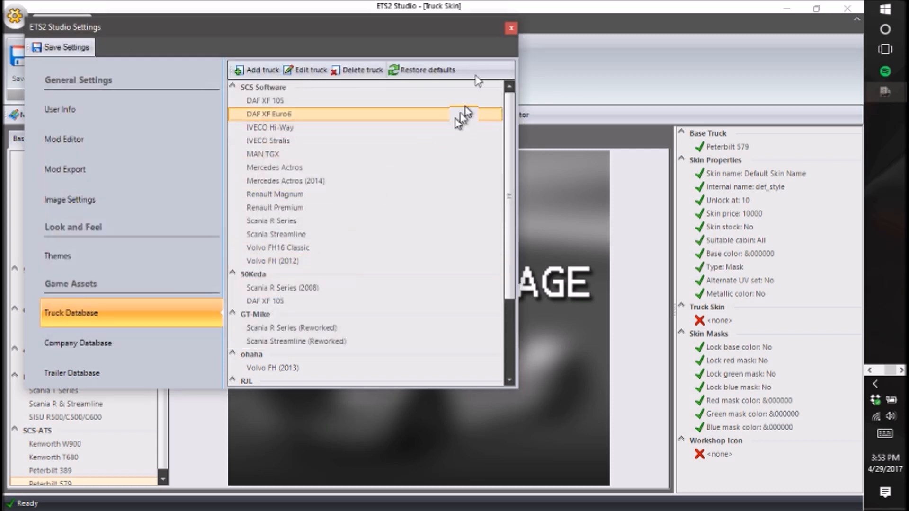
{"action": "left_click", "coordinate": [511, 29]}
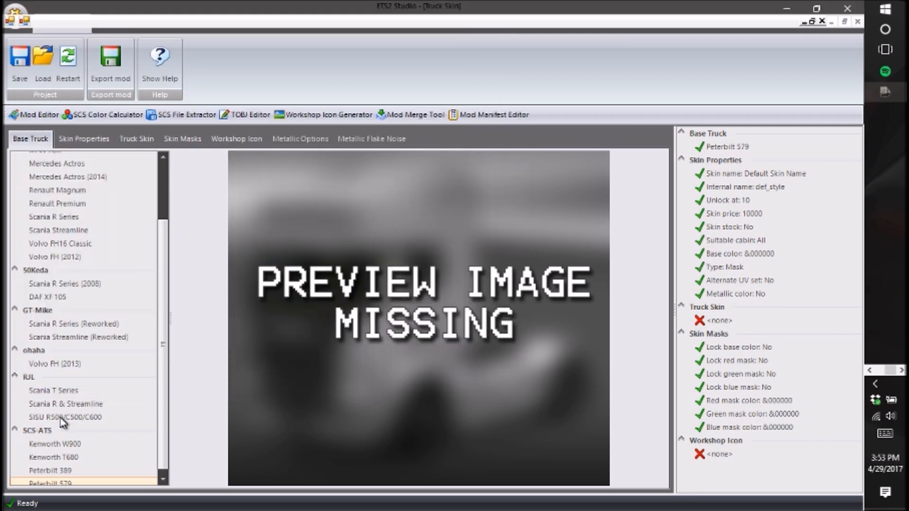
{"action": "left_click", "coordinate": [78, 445]}
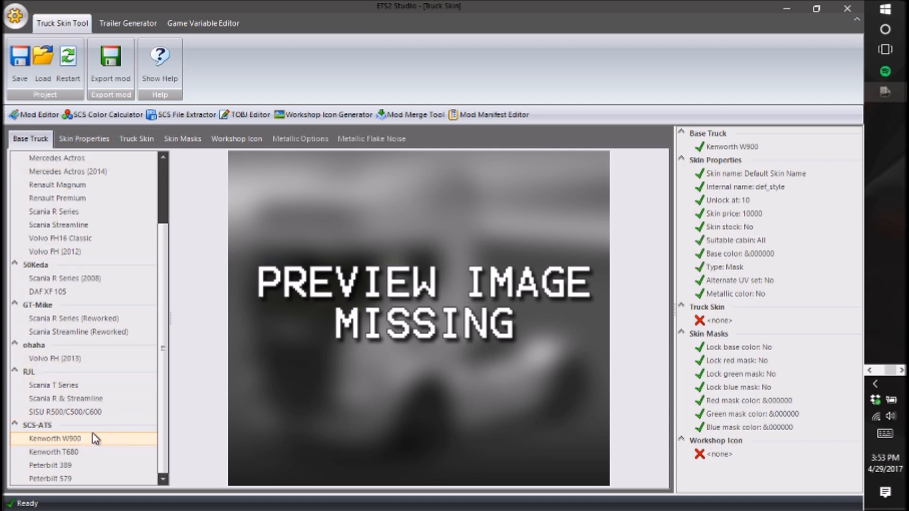
Minimize ETS2 Studio and move the Kenworth W900.scs icon between the dlc_kenworth archive and WinRAR on the desktop.
{"action": "left_click", "coordinate": [793, 2]}
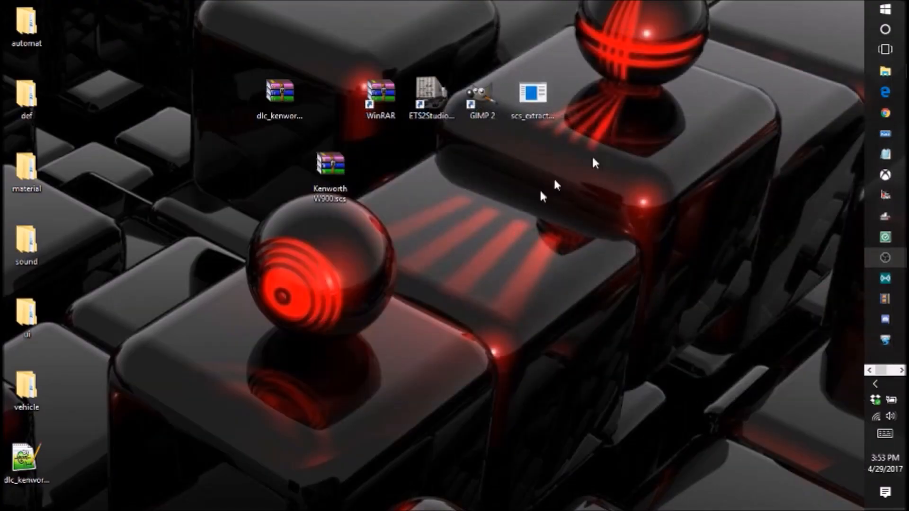
{"action": "left_click_drag", "start_coordinate": [328, 186], "coordinate": [336, 109]}
{"action": "left_click", "coordinate": [323, 220]}
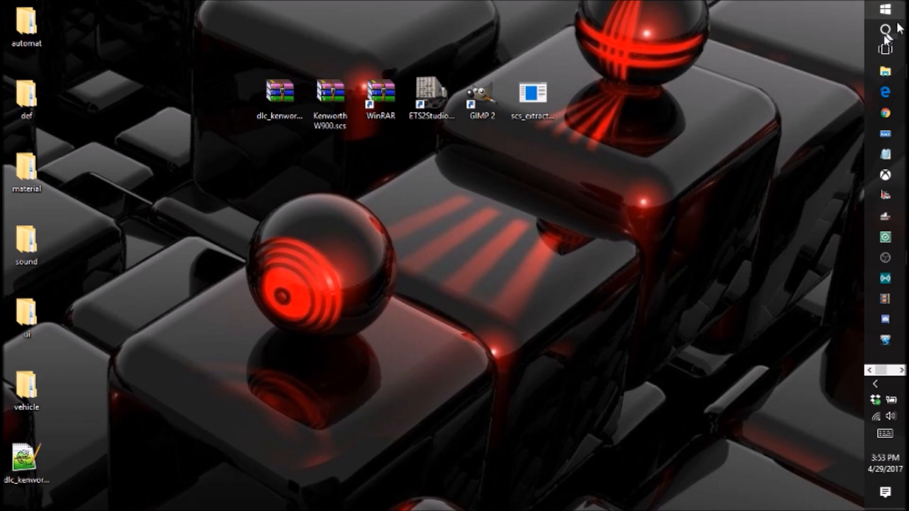
Switch to Microsoft Edge, maximize its window and open atsmods.com.
{"action": "left_click", "coordinate": [875, 96]}
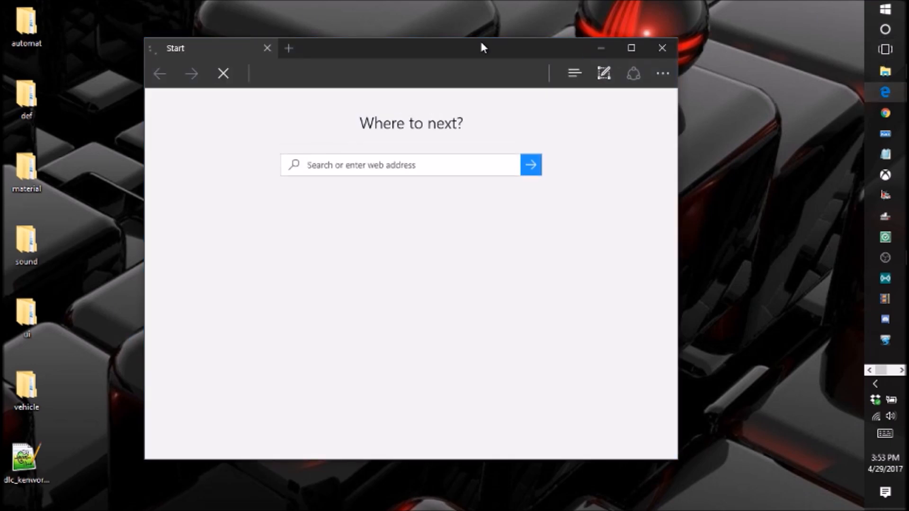
{"action": "left_click_drag", "start_coordinate": [482, 48], "coordinate": [506, 1]}
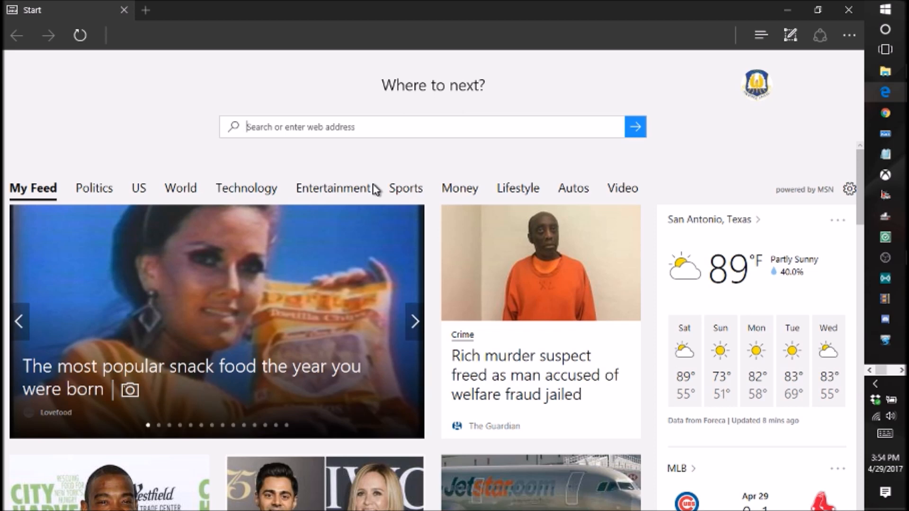
{"action": "type", "text": "ats.virtualtruckingmanager.com/"}
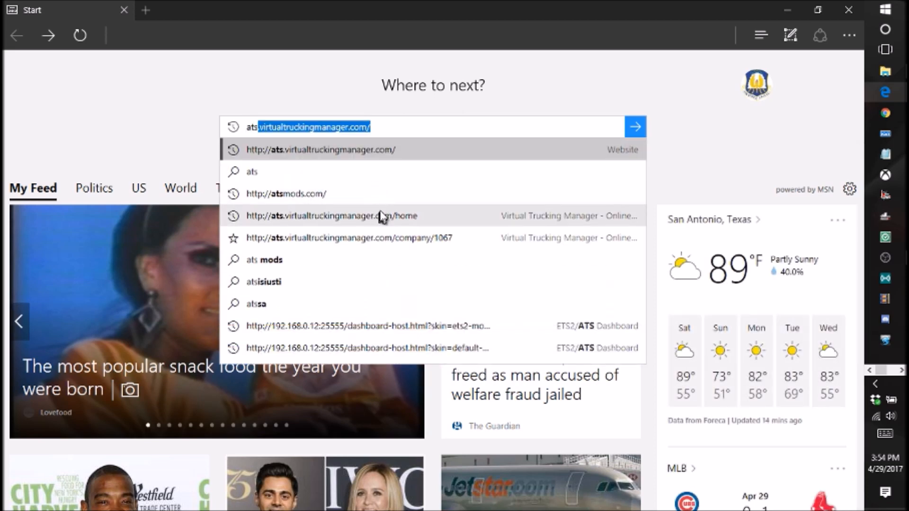
{"action": "left_click", "coordinate": [396, 196]}
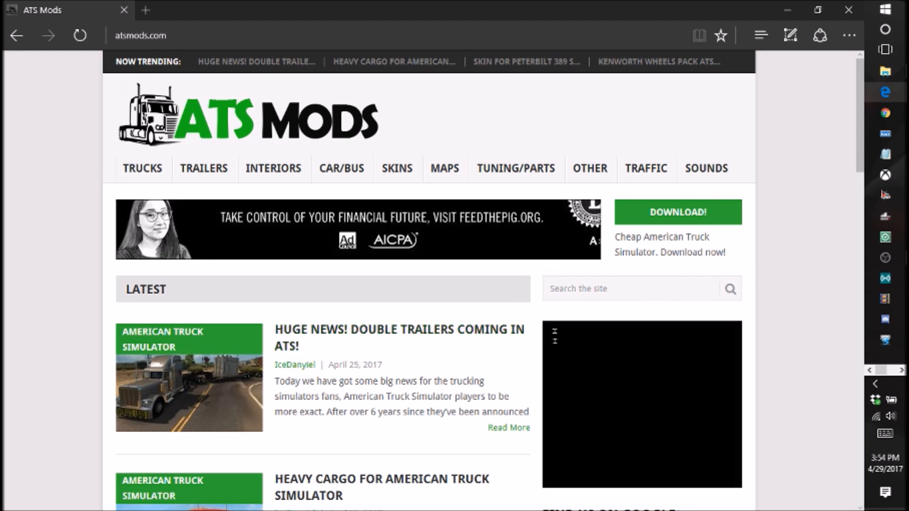
Search the ATS Mods site for "kenworth w900 template".
{"action": "left_click", "coordinate": [582, 288]}
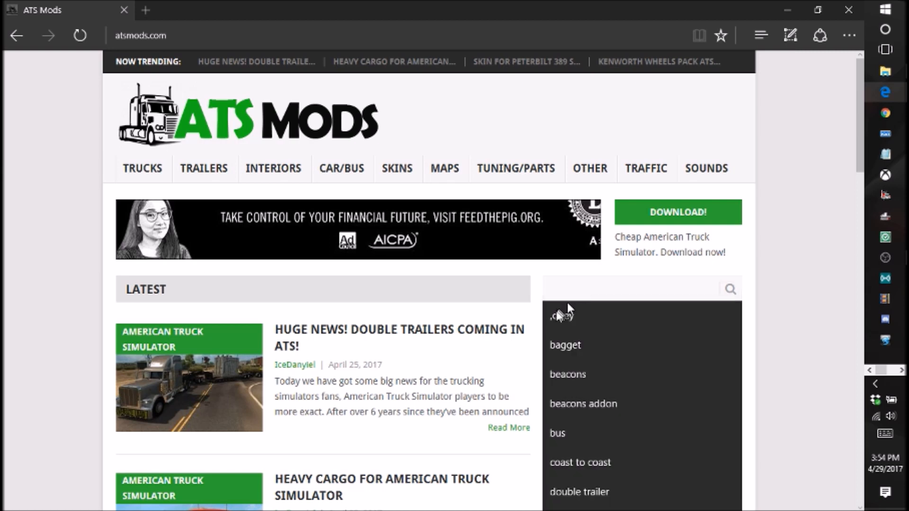
{"action": "type", "text": "k"}
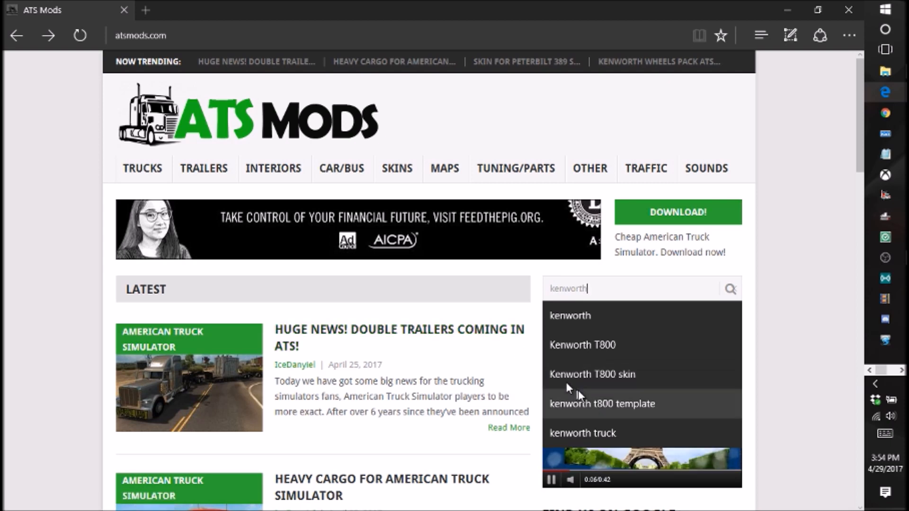
{"action": "type", "text": "enworth"}
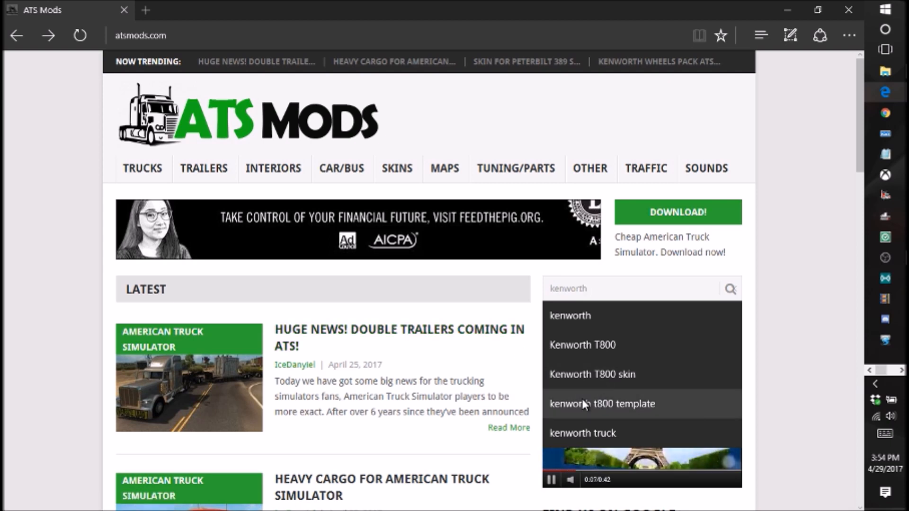
{"action": "type", "text": " w"}
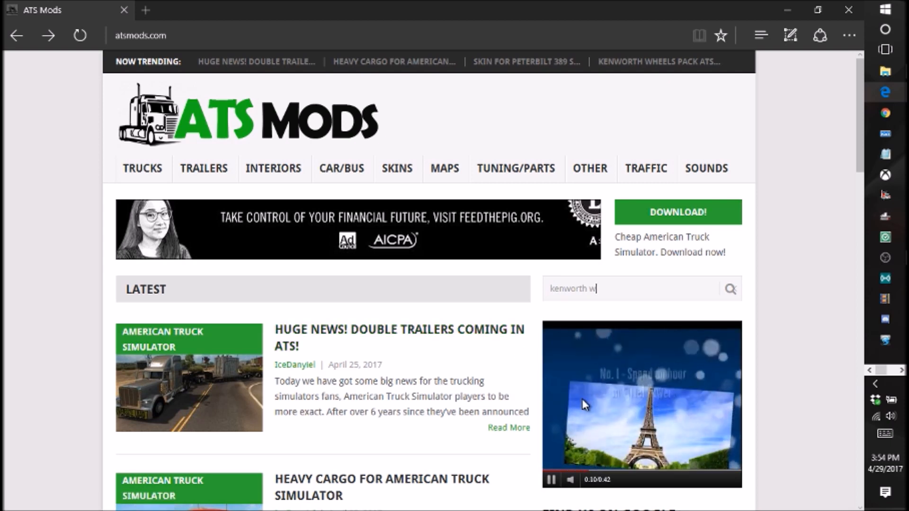
{"action": "type", "text": "900"}
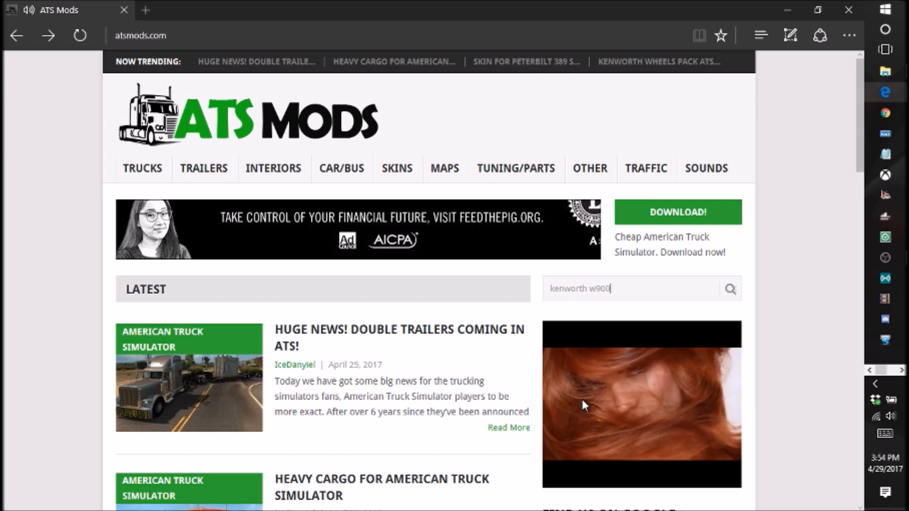
{"action": "type", "text": " te"}
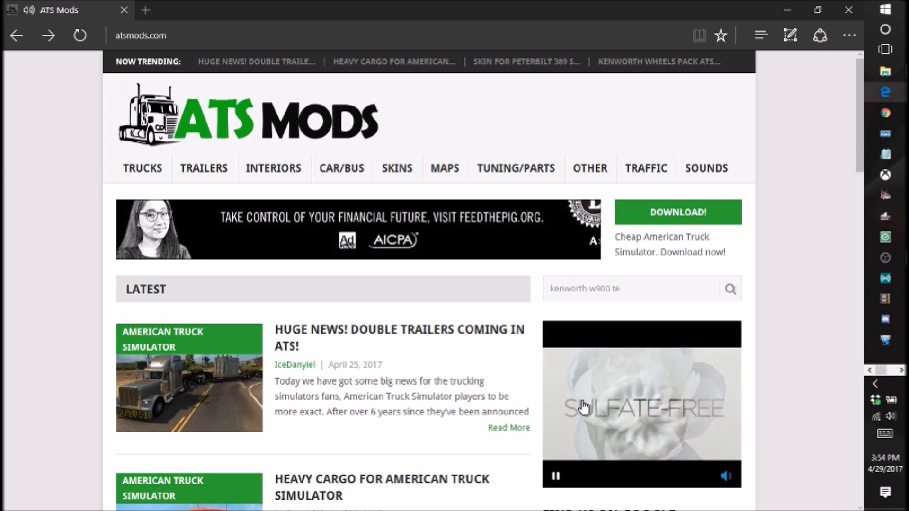
{"action": "type", "text": "mplate"}
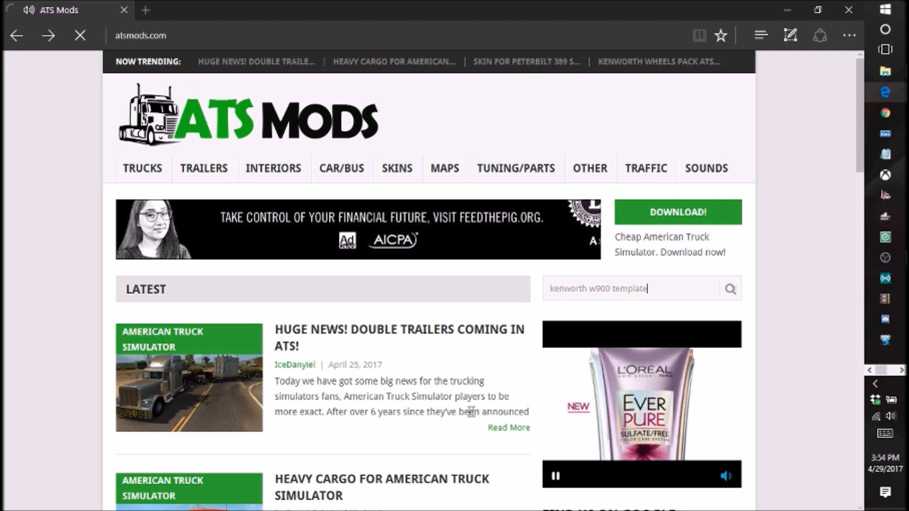
{"action": "key", "text": "Return"}
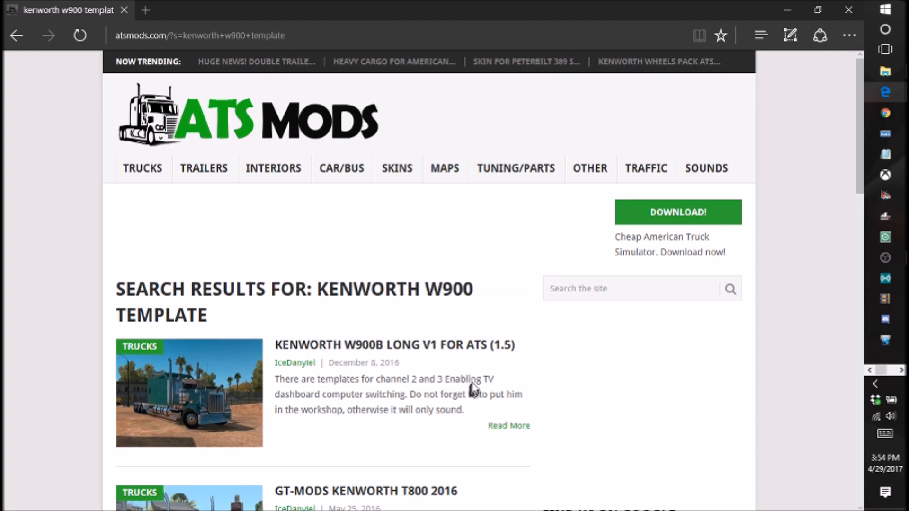
Open the Truck Paint Job Templates post from the search results and examine its preview image, supported models and download link.
{"action": "scroll", "coordinate": [478, 378], "scroll_direction": "down", "scroll_amount": 5}
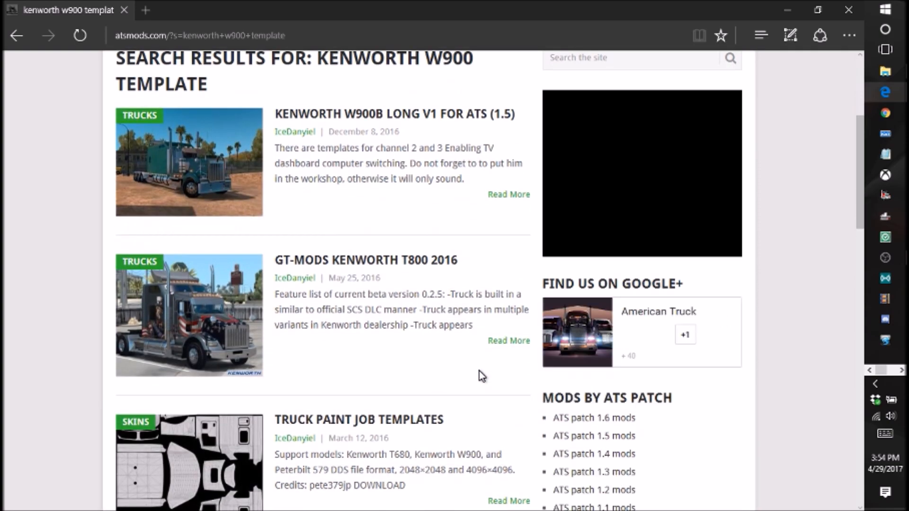
{"action": "scroll", "coordinate": [481, 378], "scroll_direction": "down", "scroll_amount": 5}
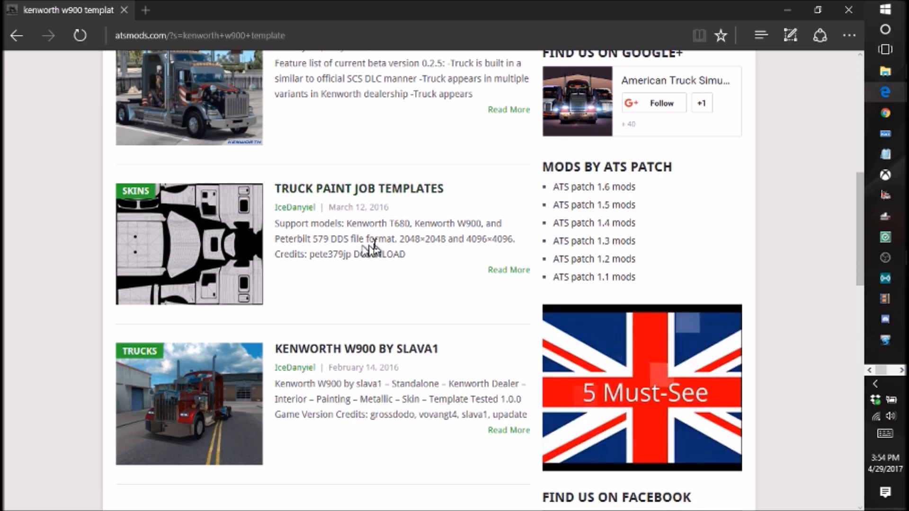
{"action": "left_click", "coordinate": [372, 190]}
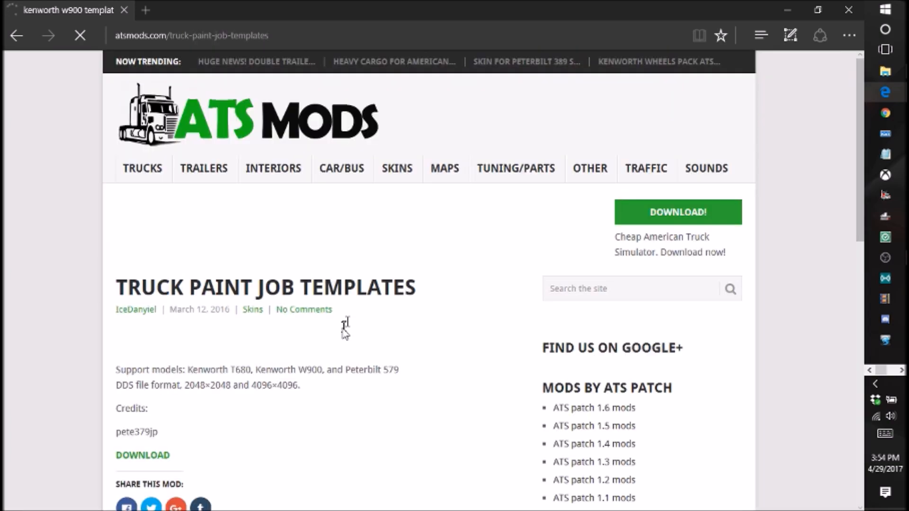
{"action": "scroll", "coordinate": [325, 396], "scroll_direction": "down", "scroll_amount": 5}
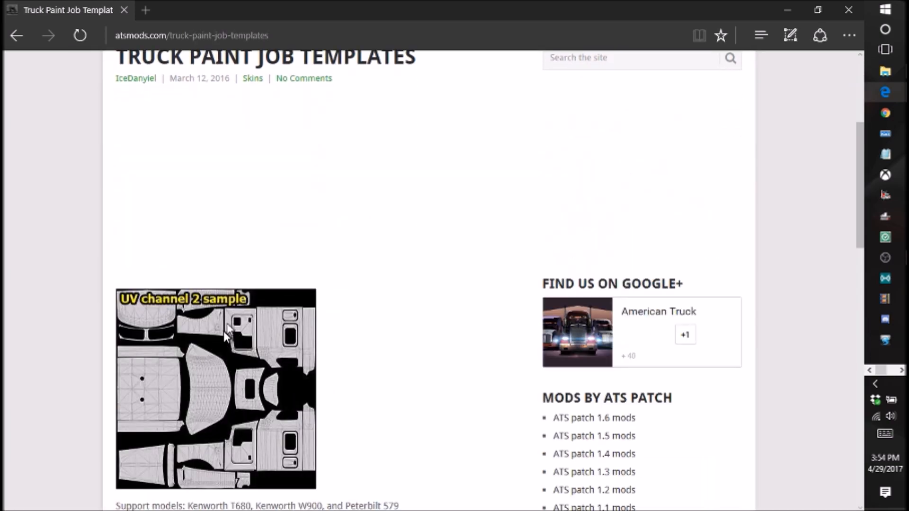
{"action": "scroll", "coordinate": [226, 341], "scroll_direction": "down", "scroll_amount": 5}
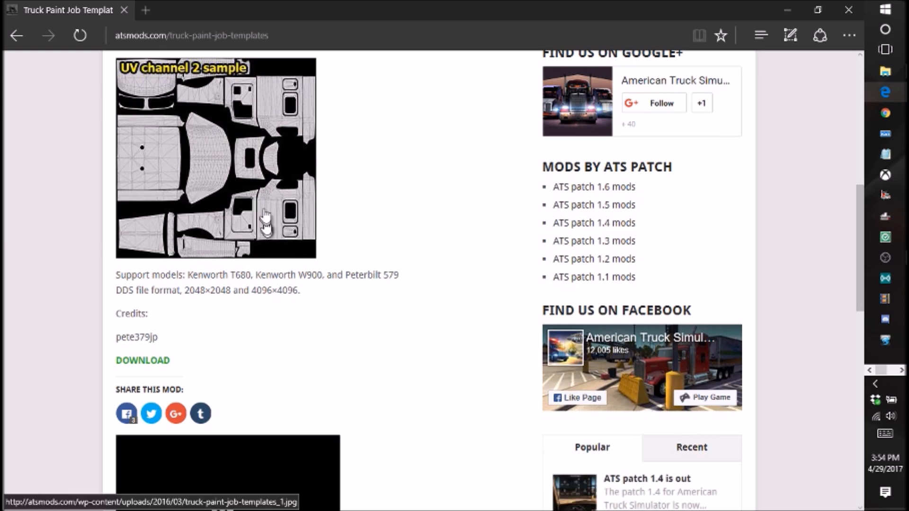
{"action": "scroll", "coordinate": [265, 322], "scroll_direction": "down", "scroll_amount": 5}
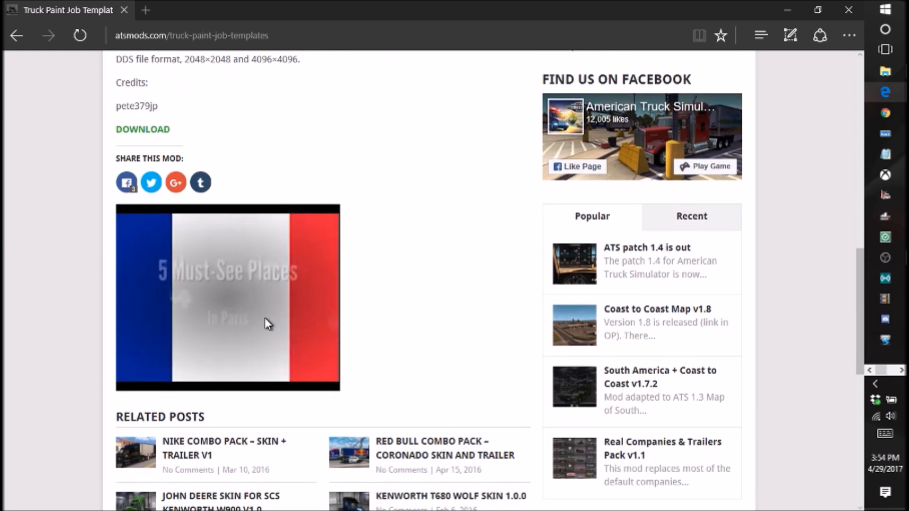
{"action": "scroll", "coordinate": [265, 322], "scroll_direction": "up", "scroll_amount": 13}
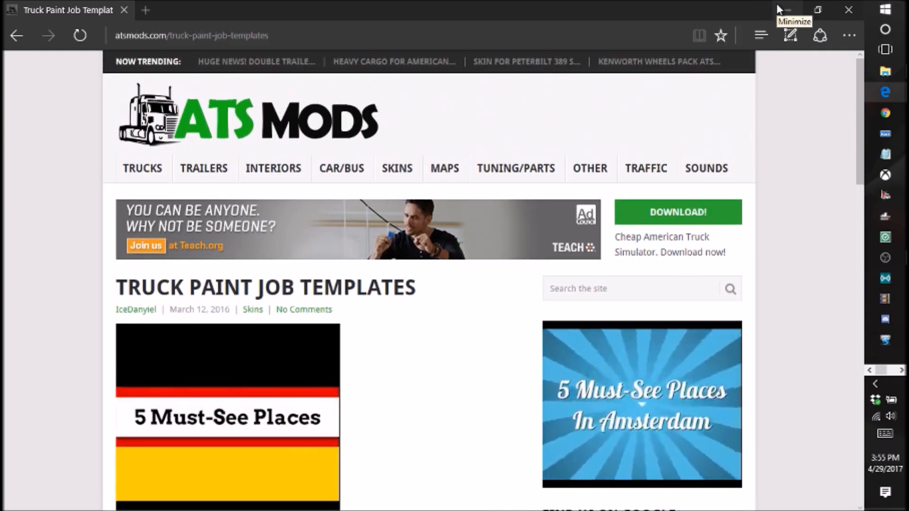
{"action": "scroll", "coordinate": [510, 320], "scroll_direction": "down", "scroll_amount": 5}
{"action": "scroll", "coordinate": [510, 320], "scroll_direction": "down", "scroll_amount": 5}
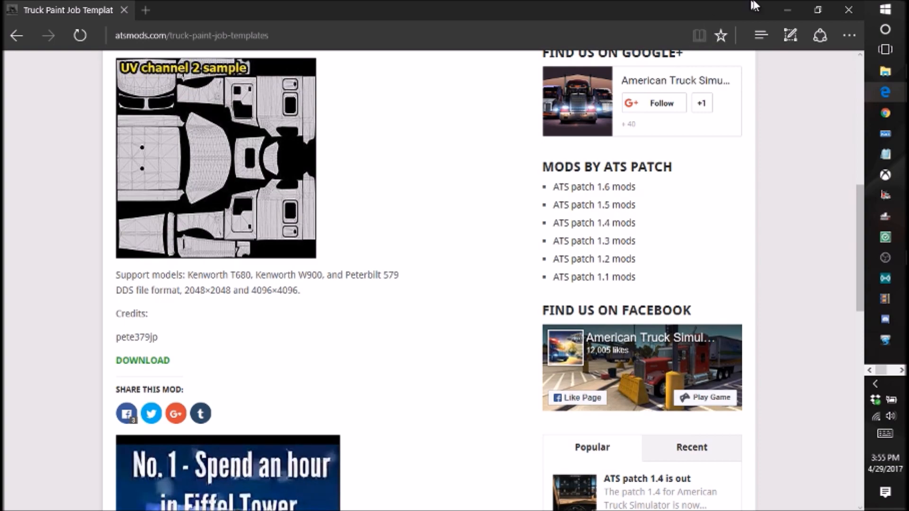
Minimize the browser, open the Kenworth-W900 folder within ATS Truck Templates in File Explorer and maximize the window.
{"action": "left_click", "coordinate": [782, 13]}
{"action": "left_click", "coordinate": [886, 71]}
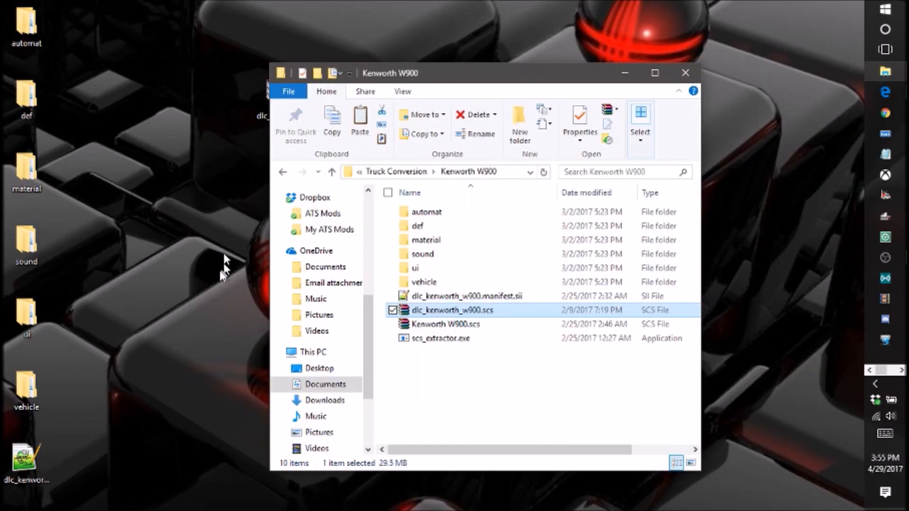
{"action": "left_click_drag", "start_coordinate": [368, 312], "coordinate": [370, 254]}
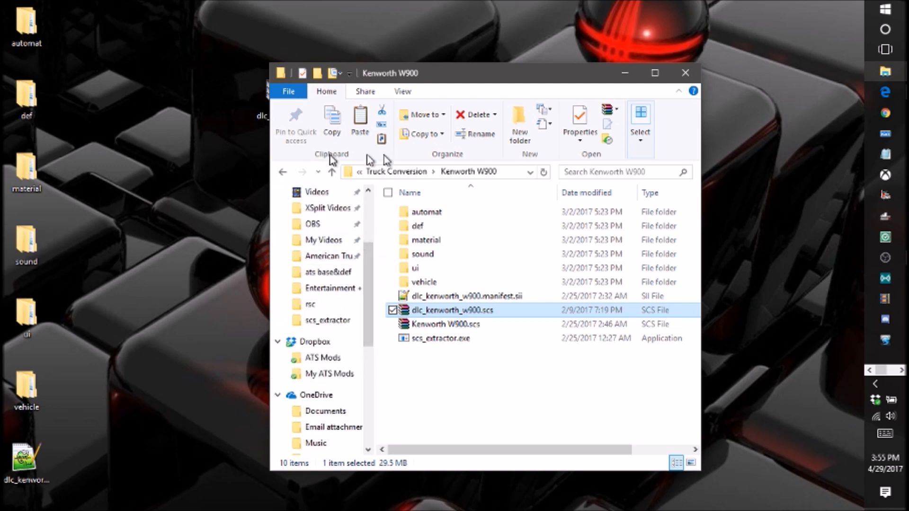
{"action": "left_click", "coordinate": [282, 176]}
{"action": "left_click", "coordinate": [283, 174]}
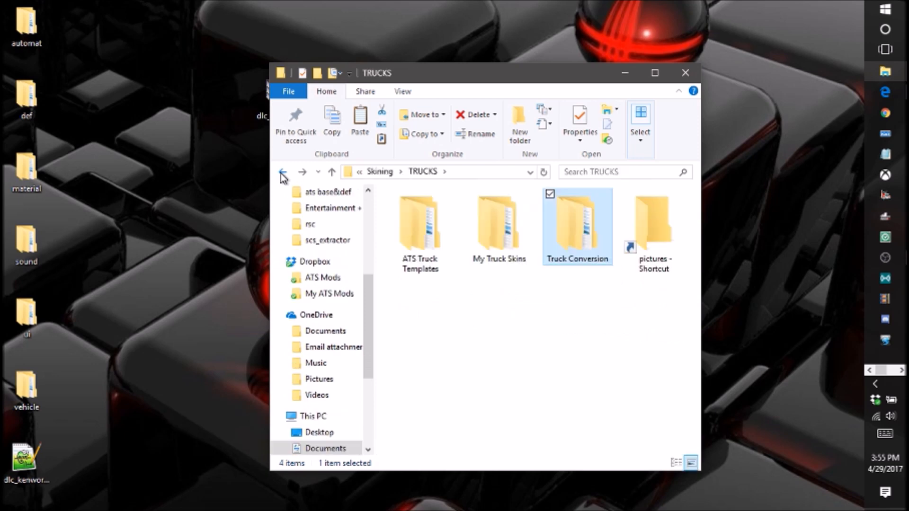
{"action": "double_click", "coordinate": [417, 226]}
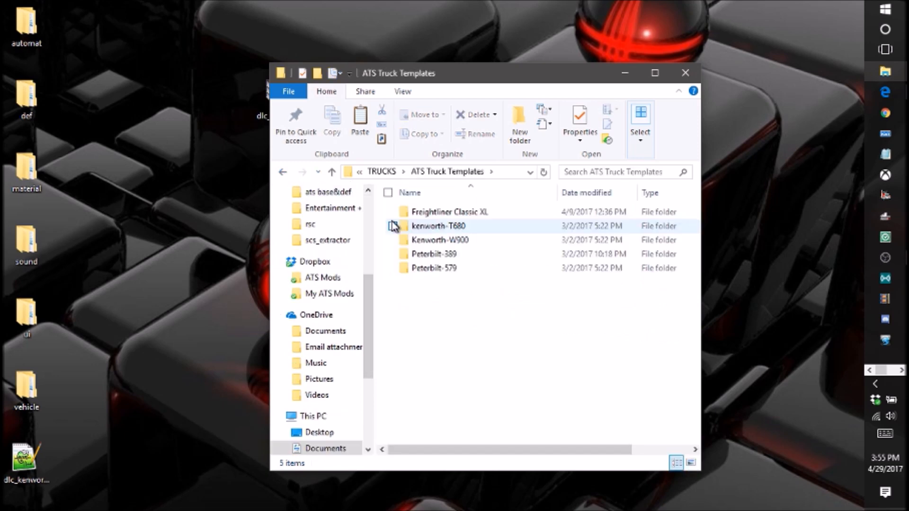
{"action": "double_click", "coordinate": [441, 240]}
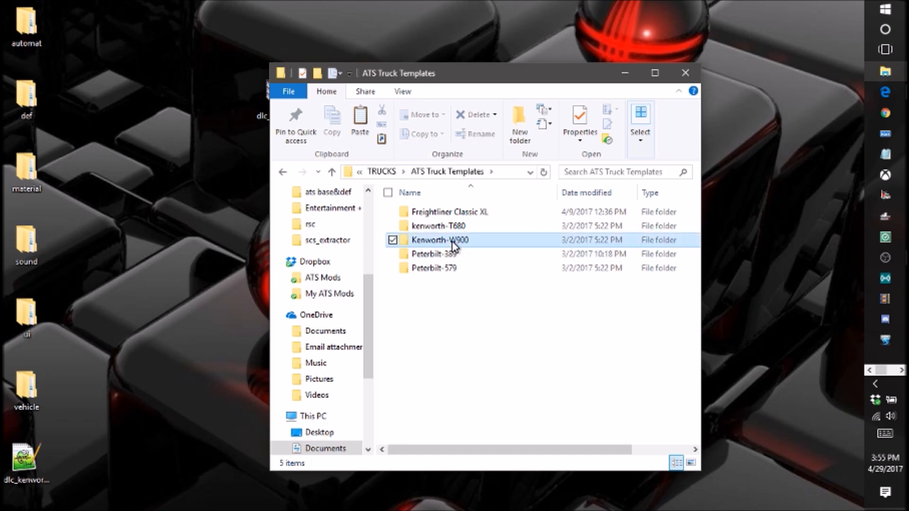
{"action": "left_click_drag", "start_coordinate": [524, 76], "coordinate": [454, 4]}
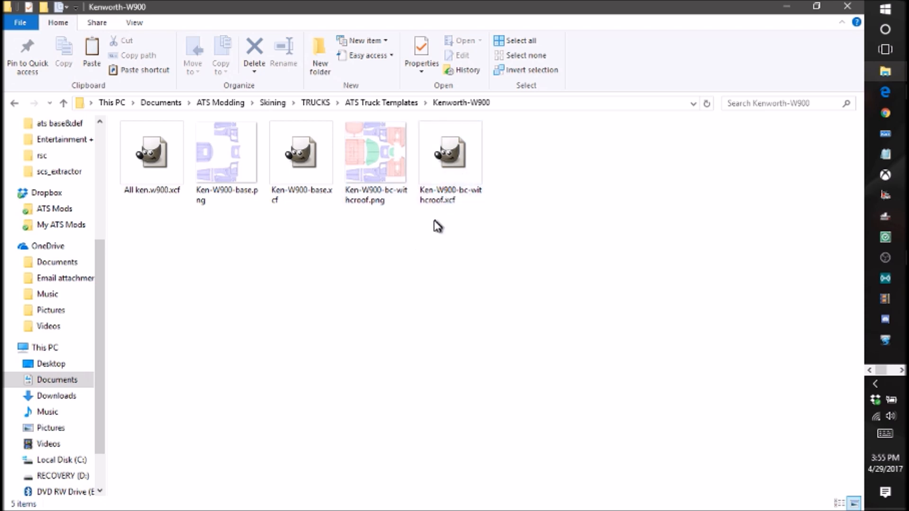
Open Ken-W900-bc-withcroof.xcf in GIMP, with the image window maximized and the folder window minimized.
{"action": "mouse_move", "coordinate": [461, 166]}
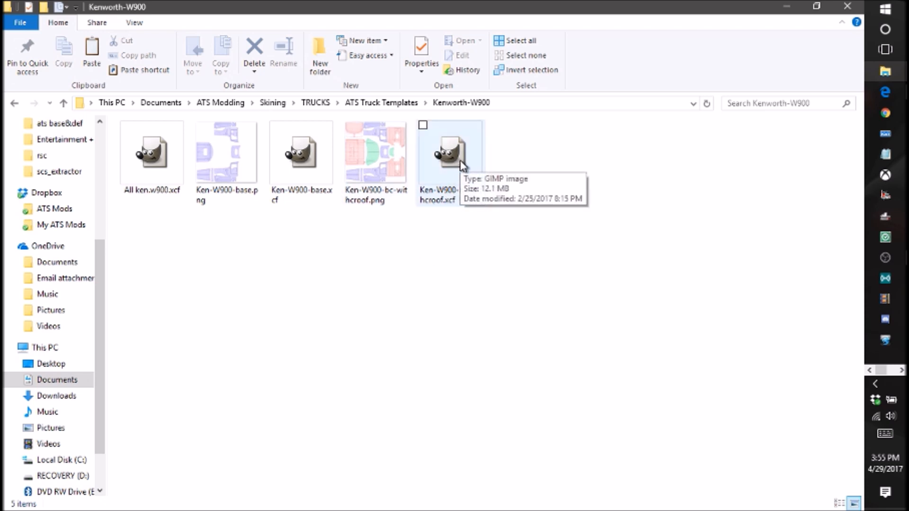
{"action": "left_click", "coordinate": [462, 166]}
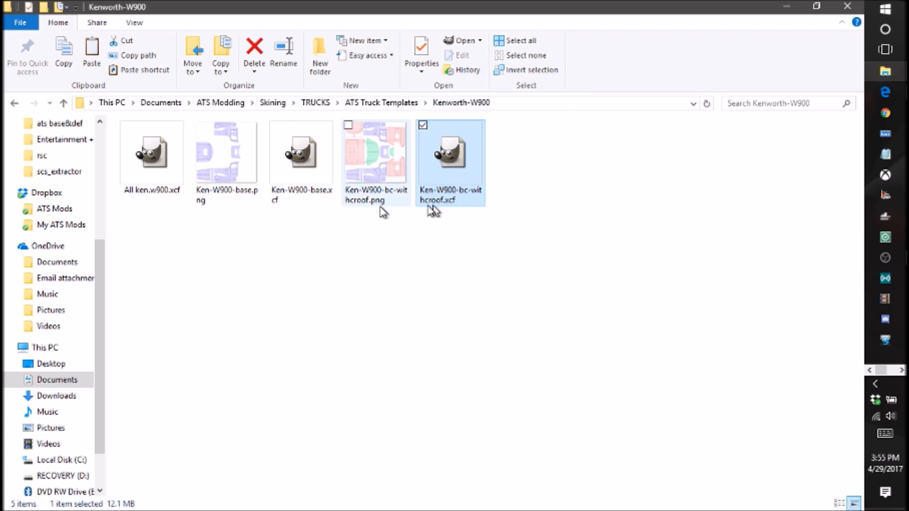
{"action": "left_click", "coordinate": [450, 322]}
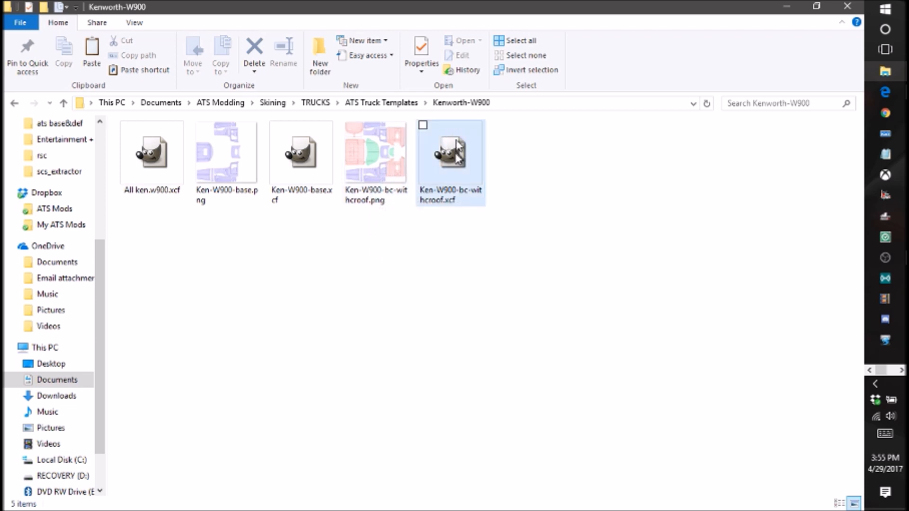
{"action": "left_click", "coordinate": [456, 166]}
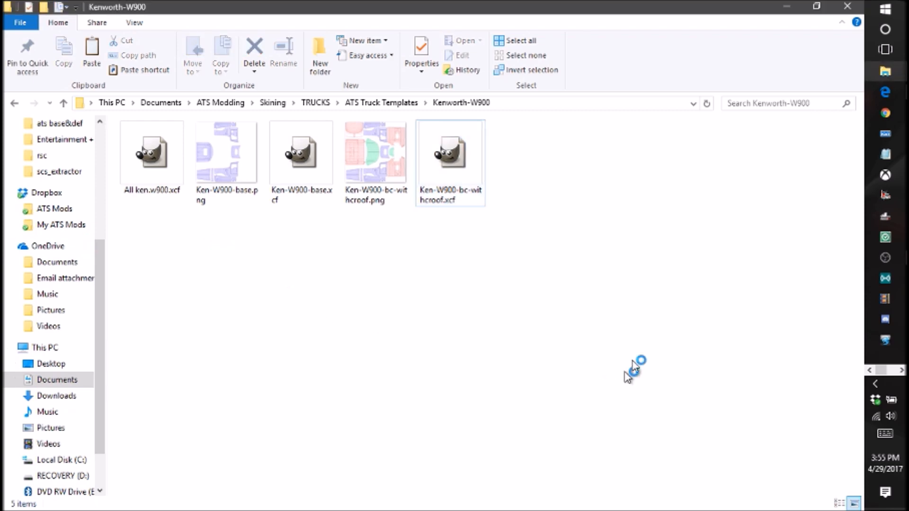
{"action": "left_click_drag", "start_coordinate": [524, 5], "coordinate": [478, 94]}
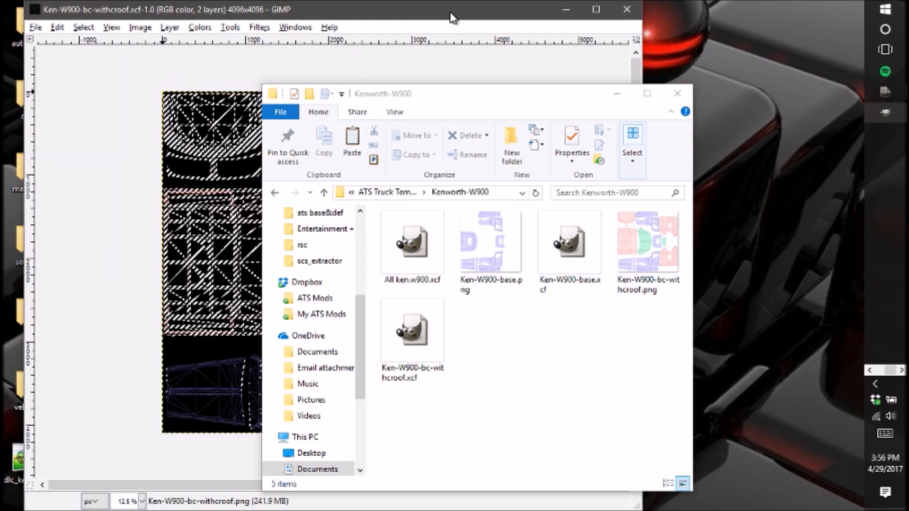
{"action": "double_click", "coordinate": [450, 13]}
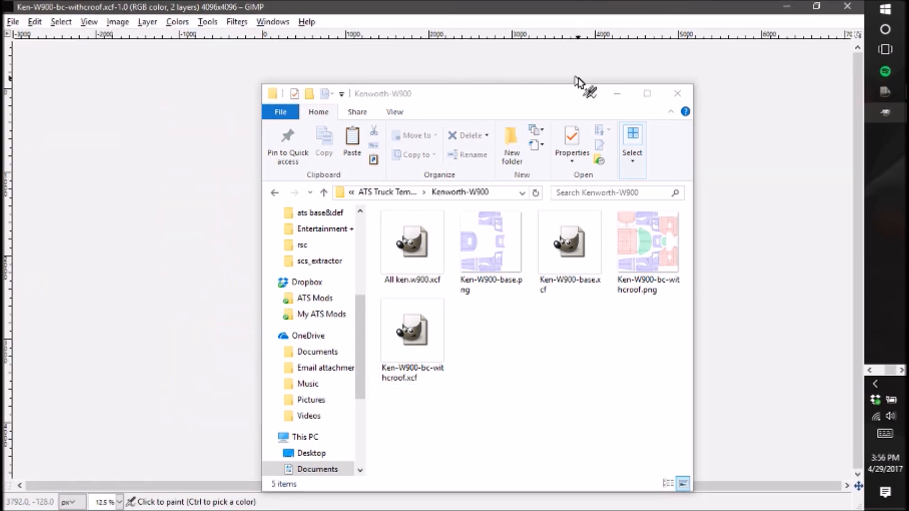
{"action": "left_click", "coordinate": [617, 93]}
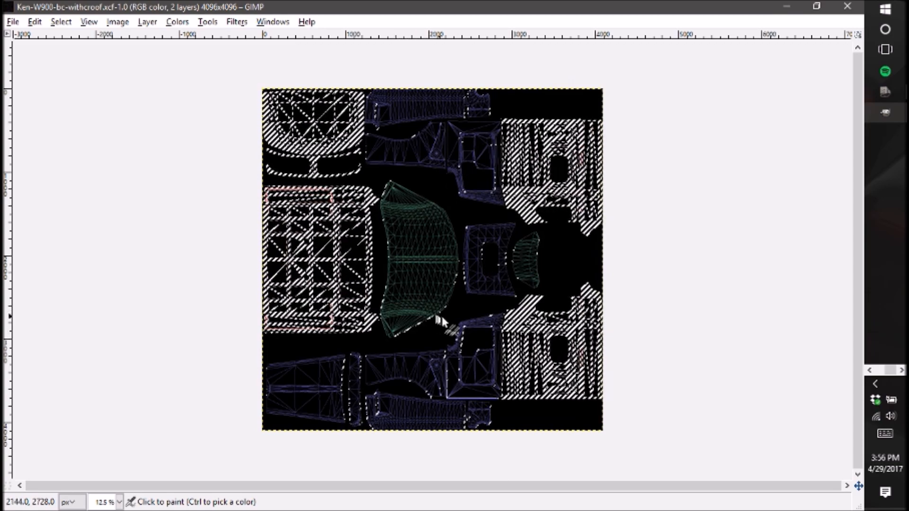
Clear the selection on the template and bring the Layers and Toolbox windows into view on either side of the image.
{"action": "left_click", "coordinate": [64, 22]}
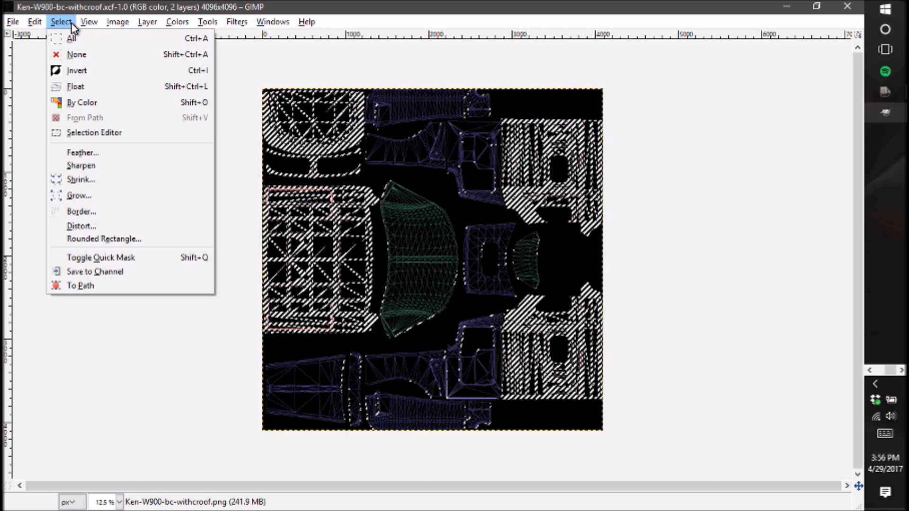
{"action": "left_click", "coordinate": [75, 54]}
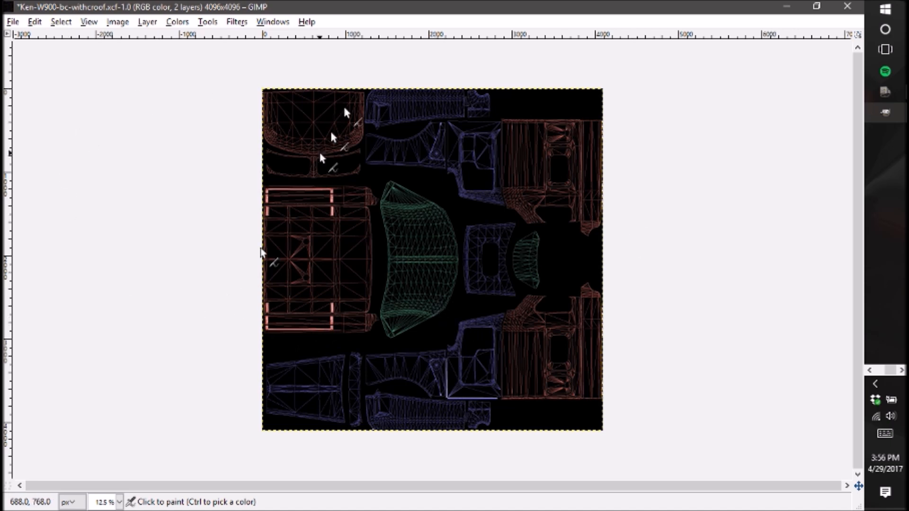
{"action": "left_click_drag", "start_coordinate": [907, 3], "coordinate": [783, 1]}
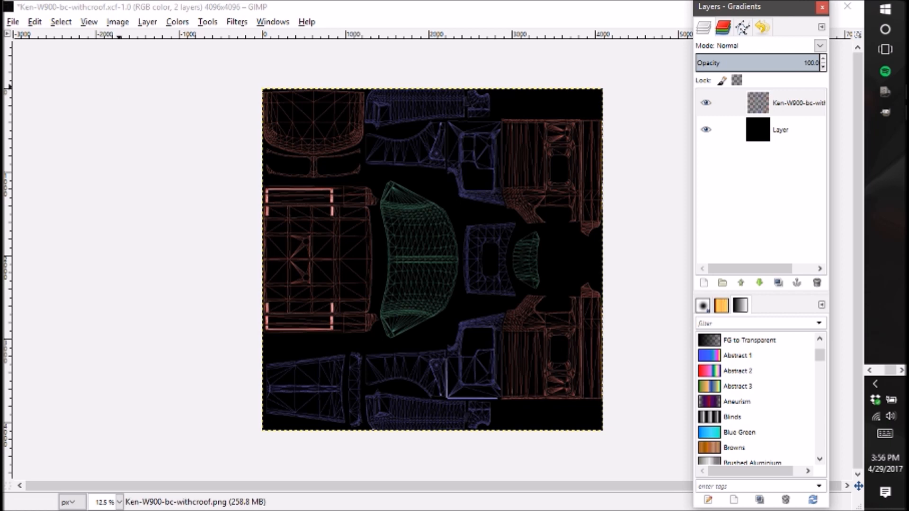
{"action": "left_click_drag", "start_coordinate": [0, 13], "coordinate": [54, 14]}
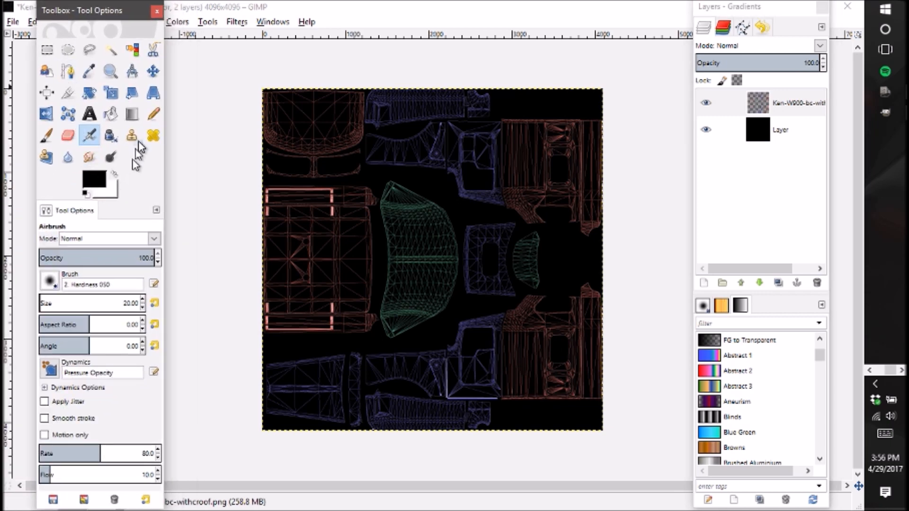
Inspect the green wireframe part at the template's centre by enlarging it with the Zoom tool and zooming back out.
{"action": "left_click", "coordinate": [109, 71]}
{"action": "left_click", "coordinate": [420, 253]}
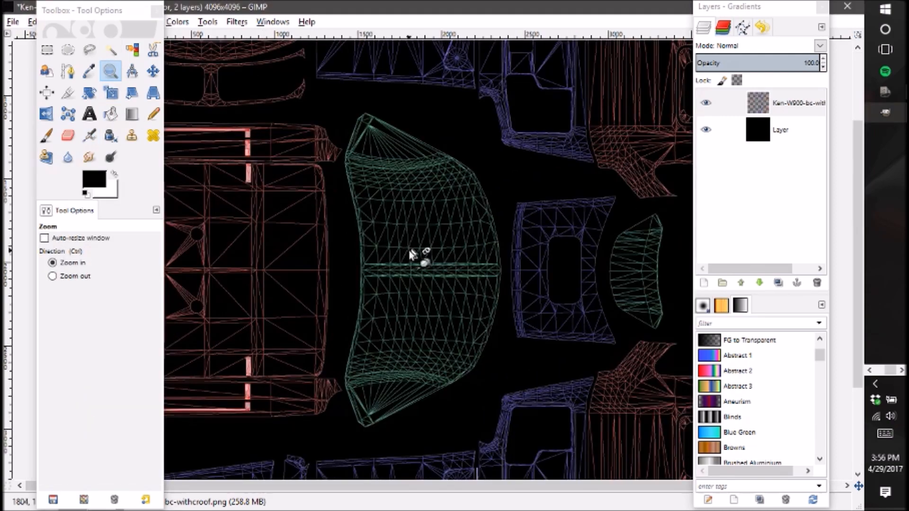
{"action": "left_click", "coordinate": [91, 277]}
{"action": "left_click", "coordinate": [408, 314]}
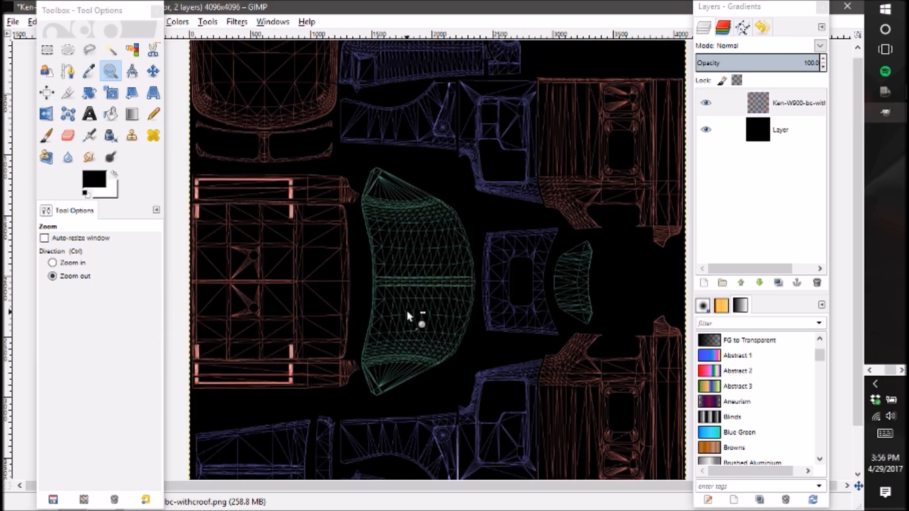
Mark the lower blue door panel with a rectangular selection, then replace it with one about 407 × 160 px on the fender part beside it.
{"action": "left_click", "coordinate": [50, 52]}
{"action": "scroll", "coordinate": [569, 313], "scroll_direction": "up", "scroll_amount": 1}
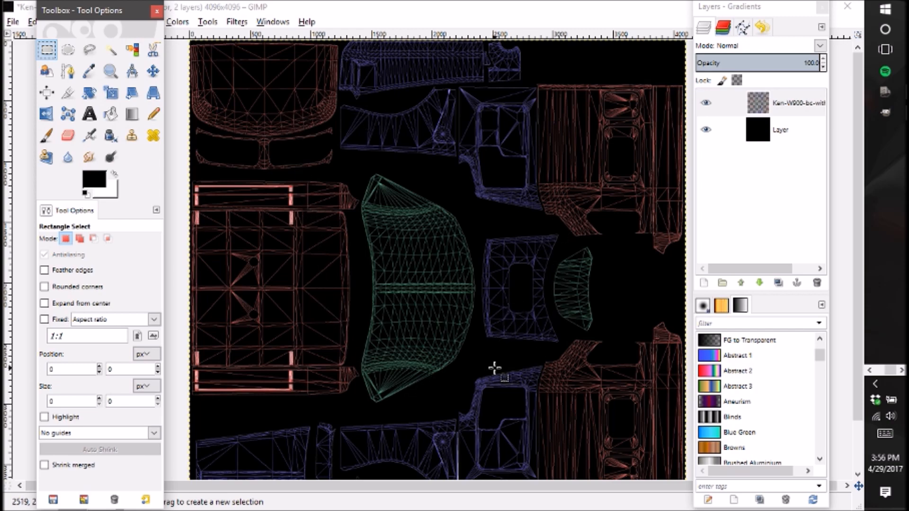
{"action": "scroll", "coordinate": [494, 369], "scroll_direction": "down", "scroll_amount": 3}
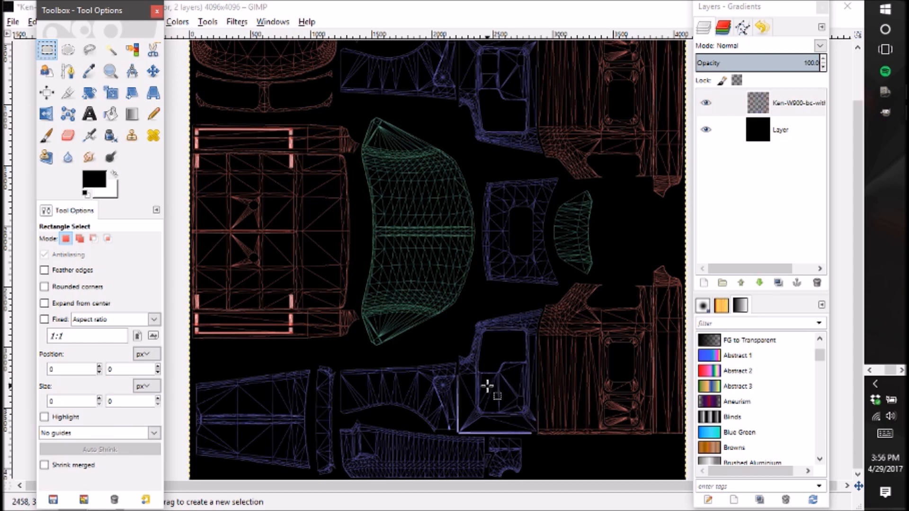
{"action": "left_click_drag", "start_coordinate": [490, 383], "coordinate": [519, 410]}
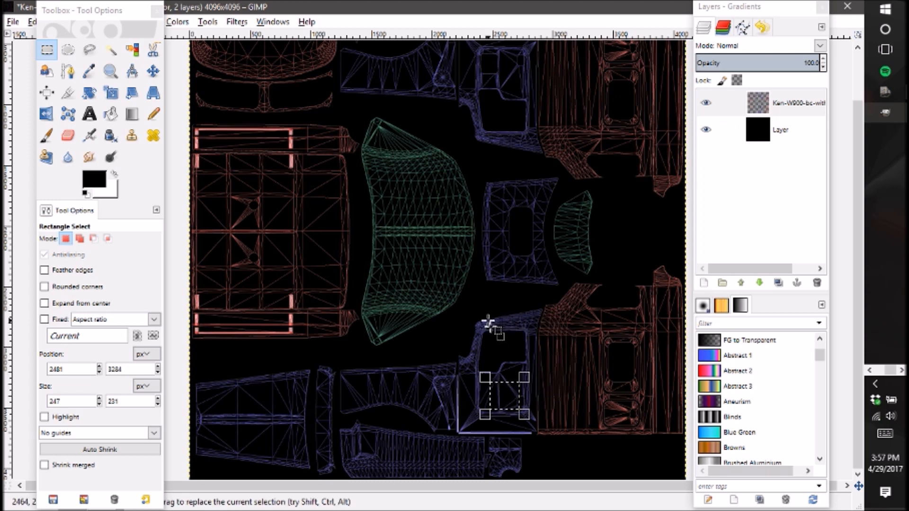
{"action": "left_click_drag", "start_coordinate": [379, 383], "coordinate": [429, 402]}
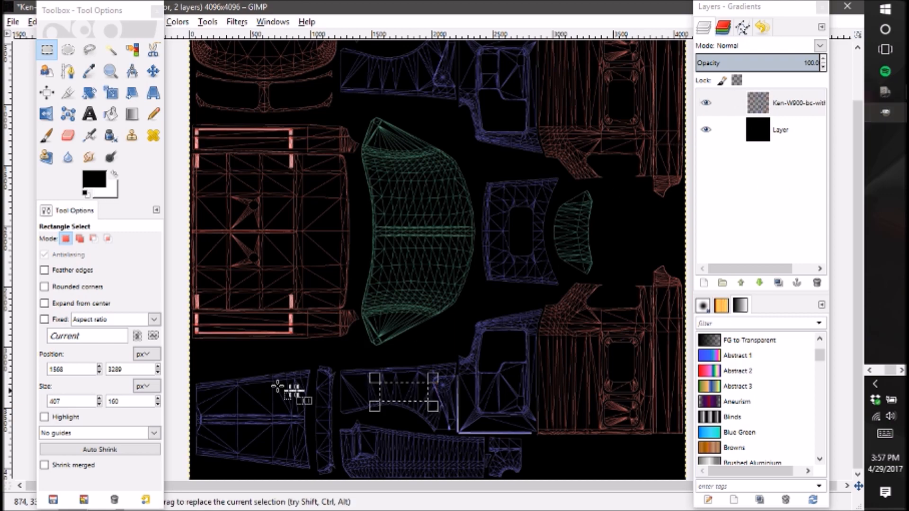
Examine how the red, blue and green wireframe parts are laid out across the full height of the template.
{"action": "scroll", "coordinate": [580, 200], "scroll_direction": "up", "scroll_amount": 3}
{"action": "scroll", "coordinate": [581, 200], "scroll_direction": "down", "scroll_amount": 3}
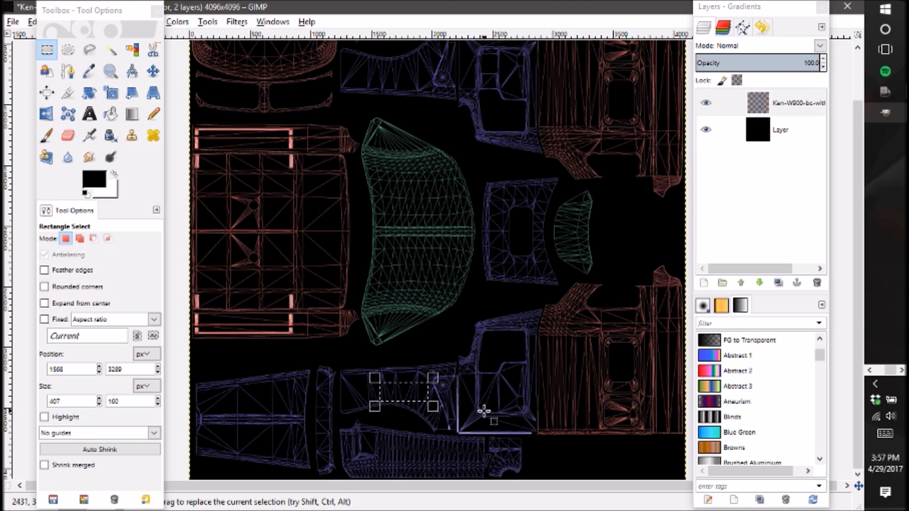
{"action": "scroll", "coordinate": [583, 357], "scroll_direction": "up", "scroll_amount": 3}
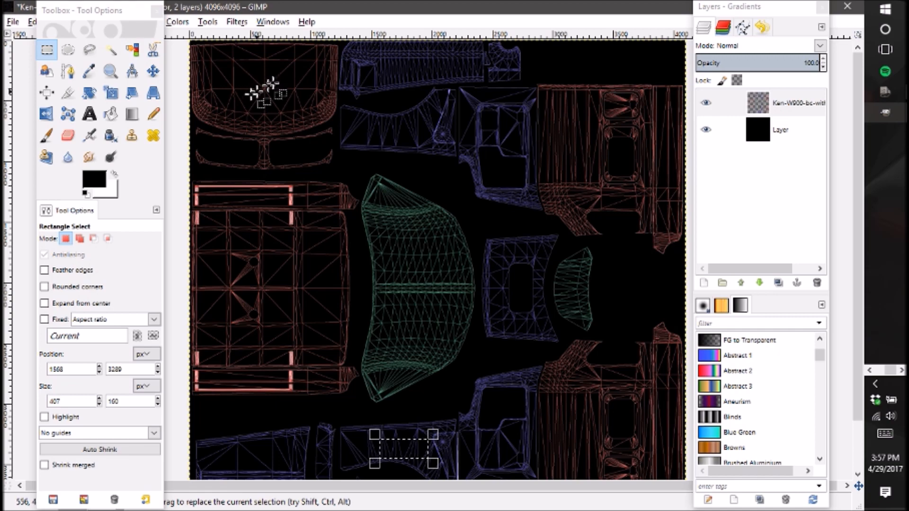
{"action": "scroll", "coordinate": [517, 319], "scroll_direction": "down", "scroll_amount": 2}
{"action": "scroll", "coordinate": [507, 310], "scroll_direction": "up", "scroll_amount": 2}
{"action": "scroll", "coordinate": [365, 322], "scroll_direction": "down", "scroll_amount": 1}
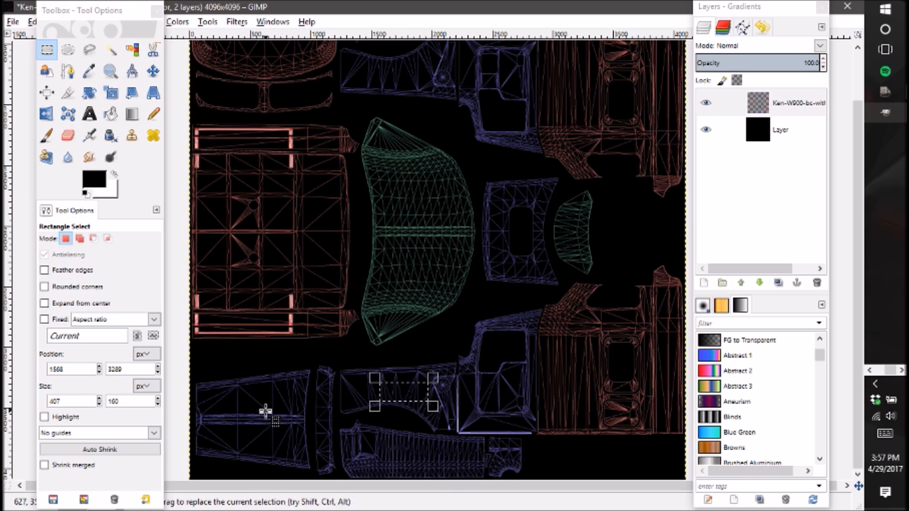
{"action": "scroll", "coordinate": [542, 245], "scroll_direction": "up", "scroll_amount": 2}
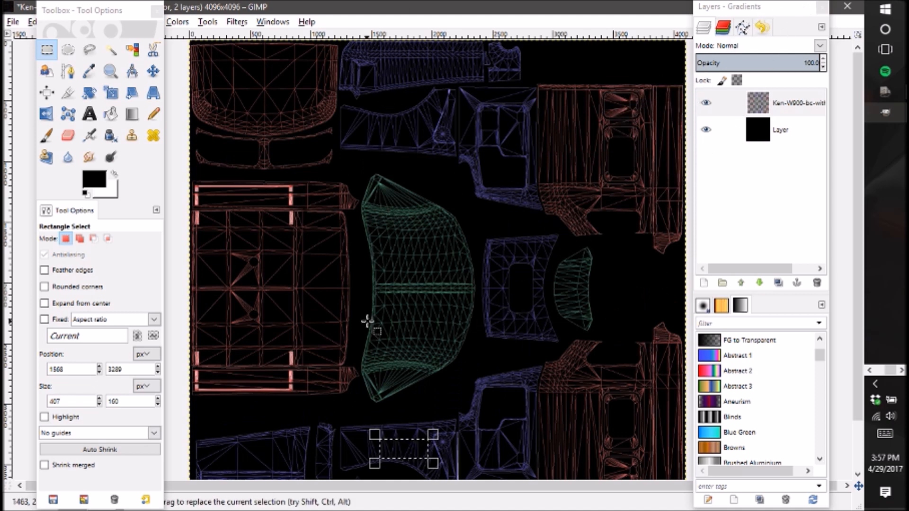
Close Ken-W900-bc-withcroof.xcf, discarding its changes, and minimize the empty GIMP window.
{"action": "left_click", "coordinate": [860, 12]}
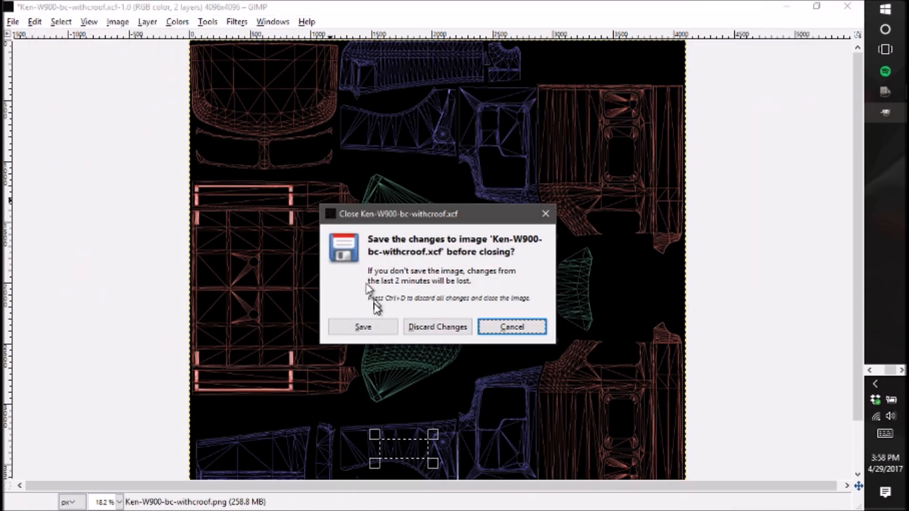
{"action": "left_click", "coordinate": [432, 322]}
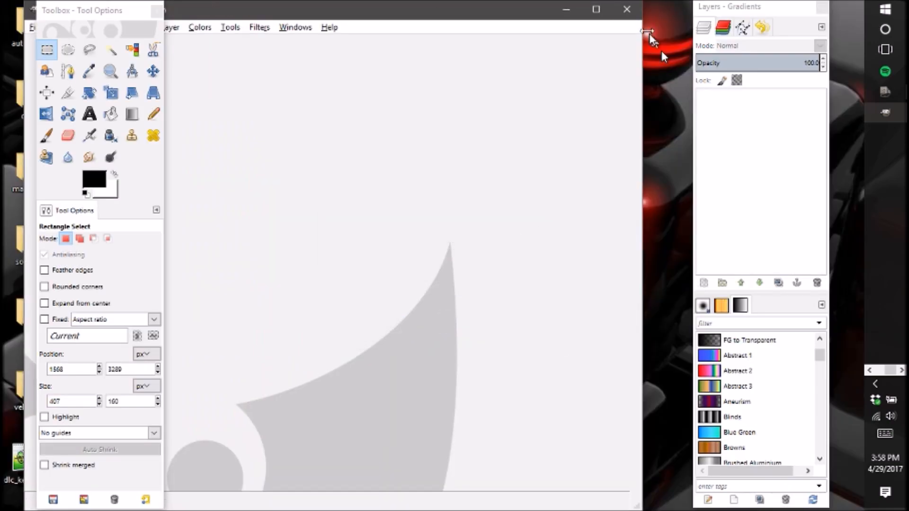
{"action": "left_click", "coordinate": [564, 11]}
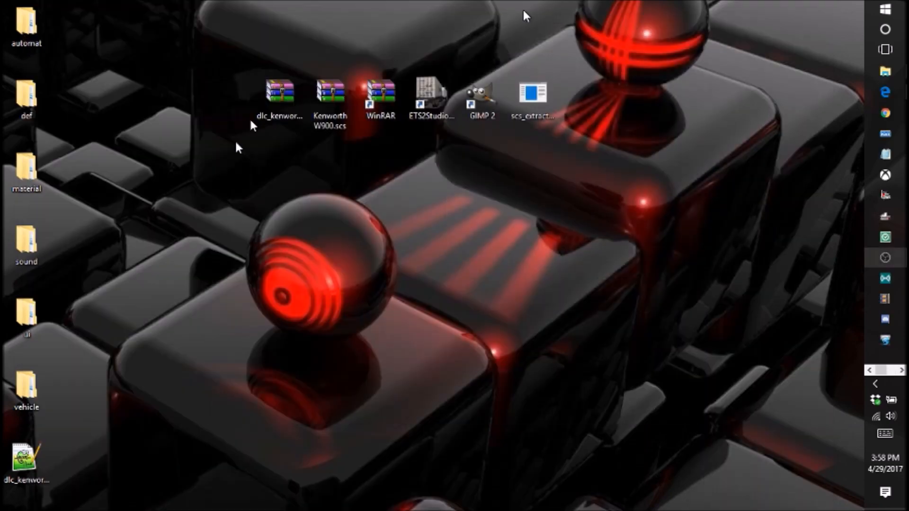
Open All ken.w900.xcf from the Kenworth-W900 folder in a maximized image window, with the Toolbox and Layers windows on either side.
{"action": "left_click", "coordinate": [884, 71]}
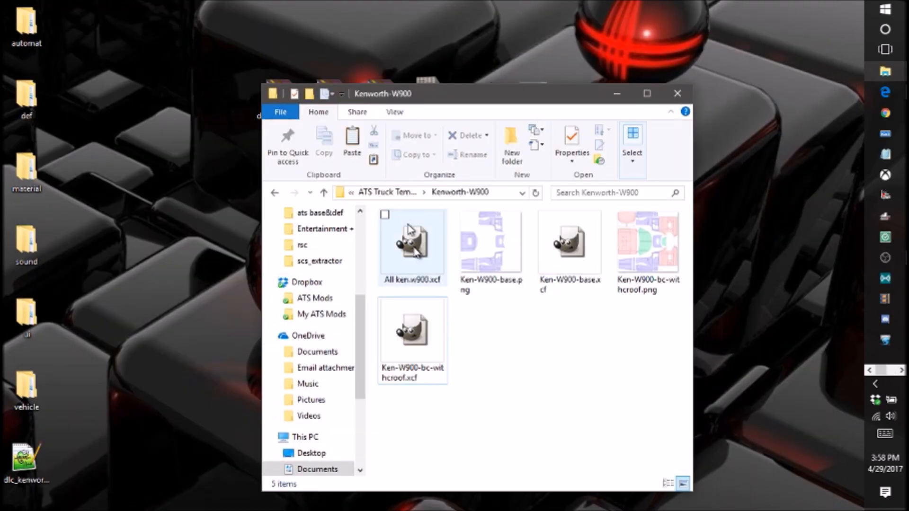
{"action": "double_click", "coordinate": [444, 242]}
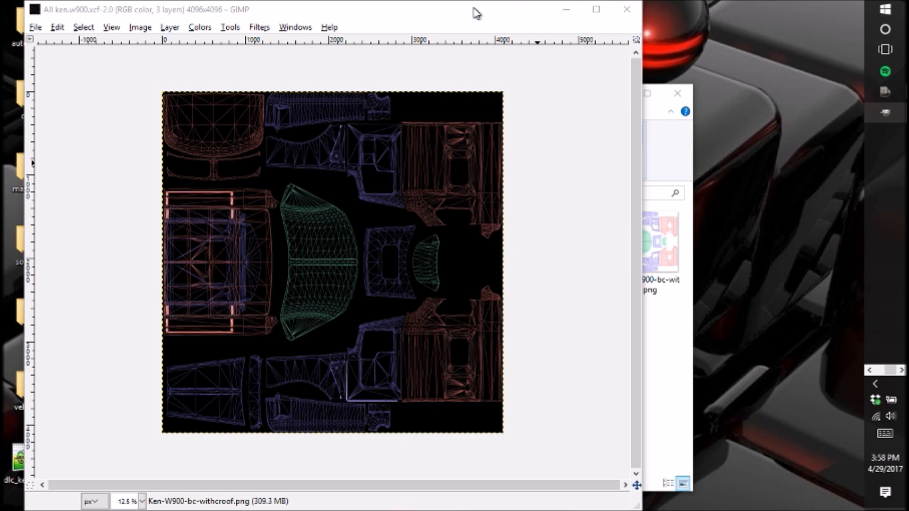
{"action": "left_click_drag", "start_coordinate": [473, 8], "coordinate": [664, 0]}
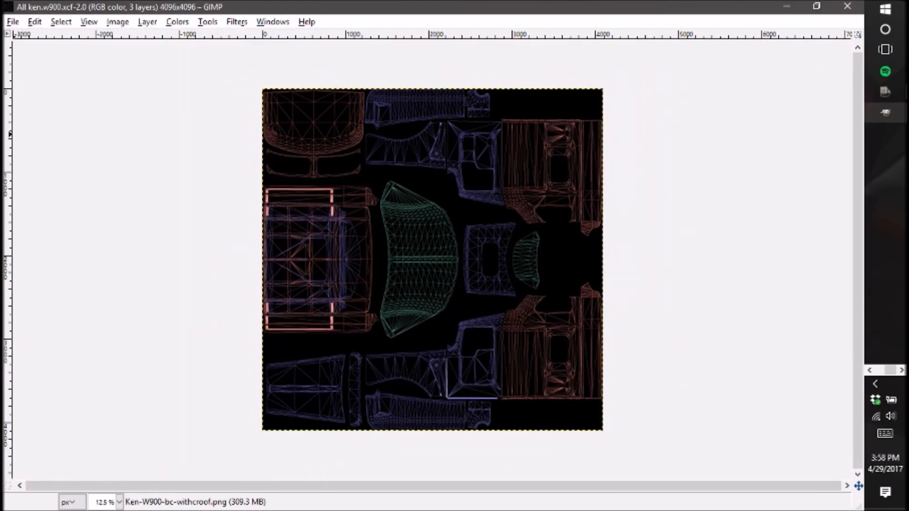
{"action": "left_click_drag", "start_coordinate": [295, 158], "coordinate": [771, 8]}
{"action": "left_click_drag", "start_coordinate": [0, 71], "coordinate": [94, 18]}
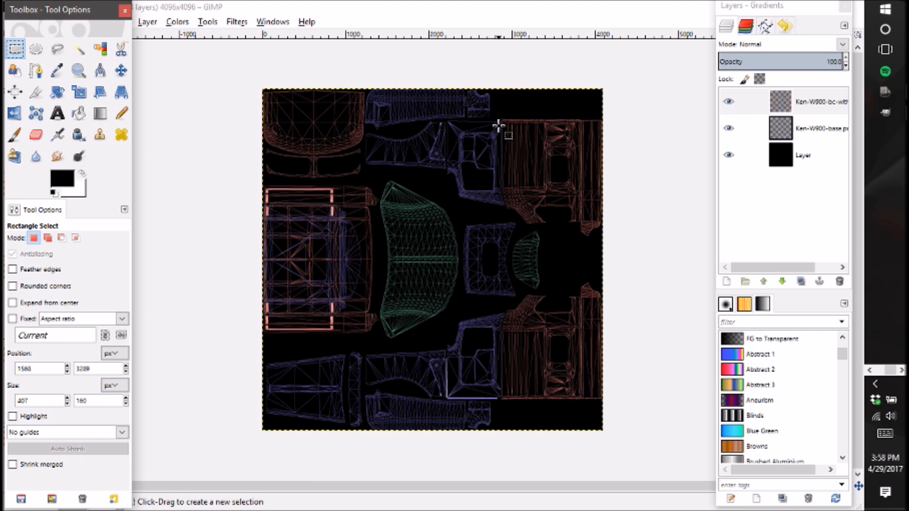
Compare the two wireframe layers by hiding and showing the Ken-W900-bc-withcroof layer and then the Ken-W900-base layer.
{"action": "left_click", "coordinate": [728, 104]}
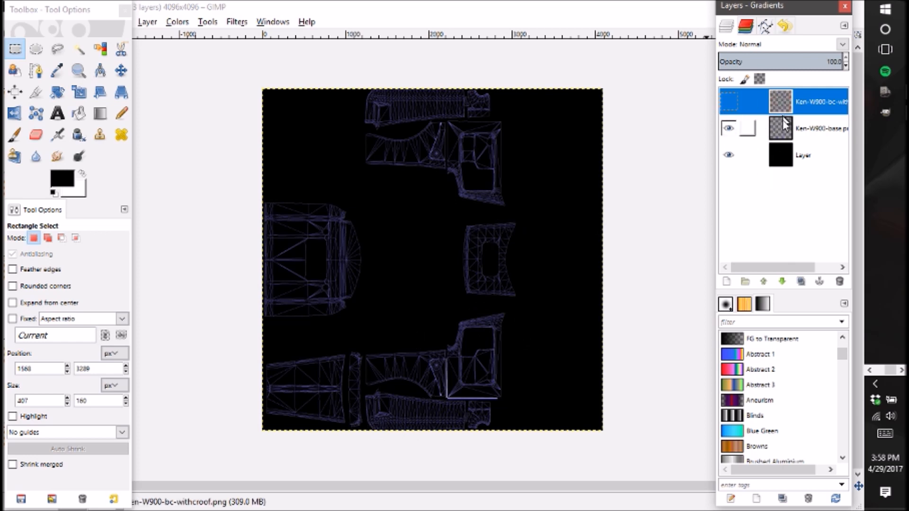
{"action": "left_click", "coordinate": [730, 105]}
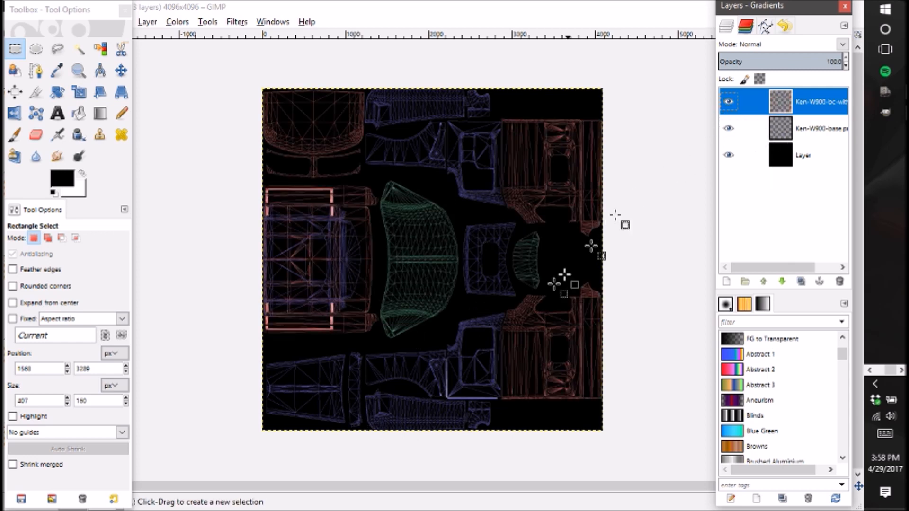
{"action": "left_click", "coordinate": [732, 132]}
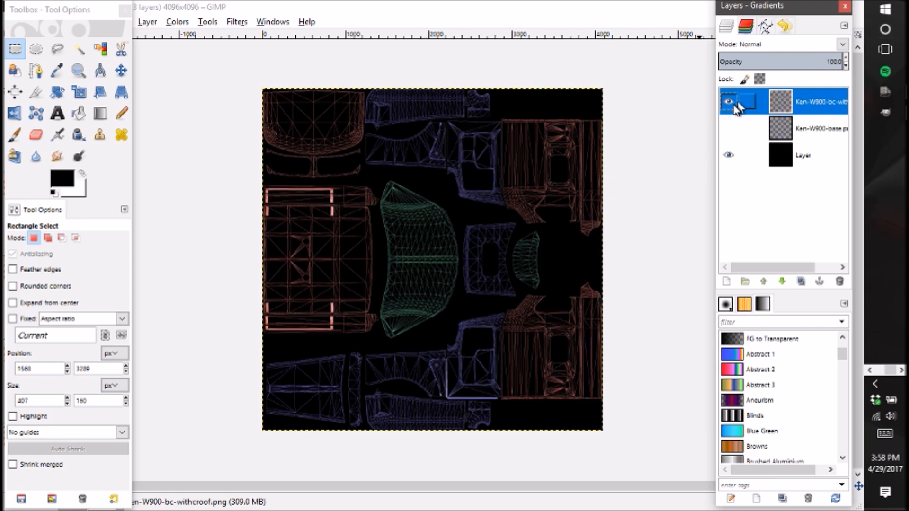
{"action": "left_click", "coordinate": [730, 133]}
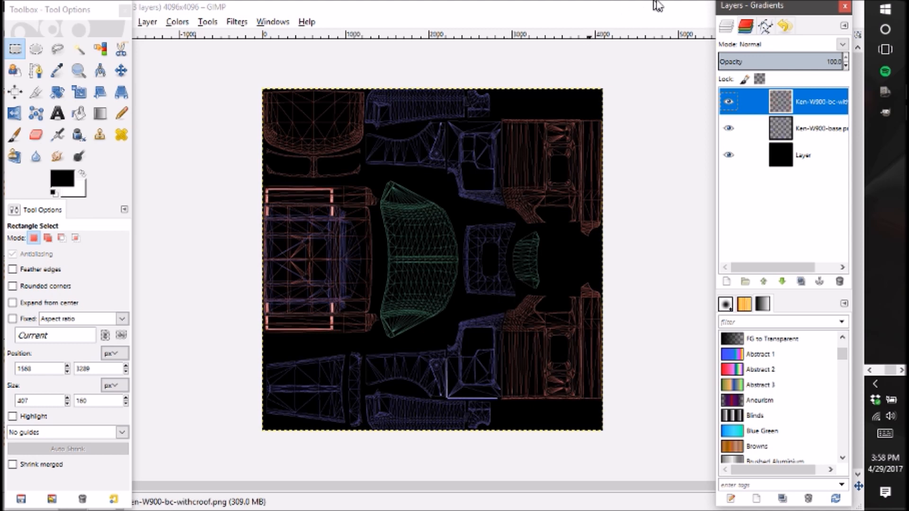
Move the Layers window closer to the image, select the black background layer, and hide and show it.
{"action": "left_click_drag", "start_coordinate": [753, 7], "coordinate": [671, 5]}
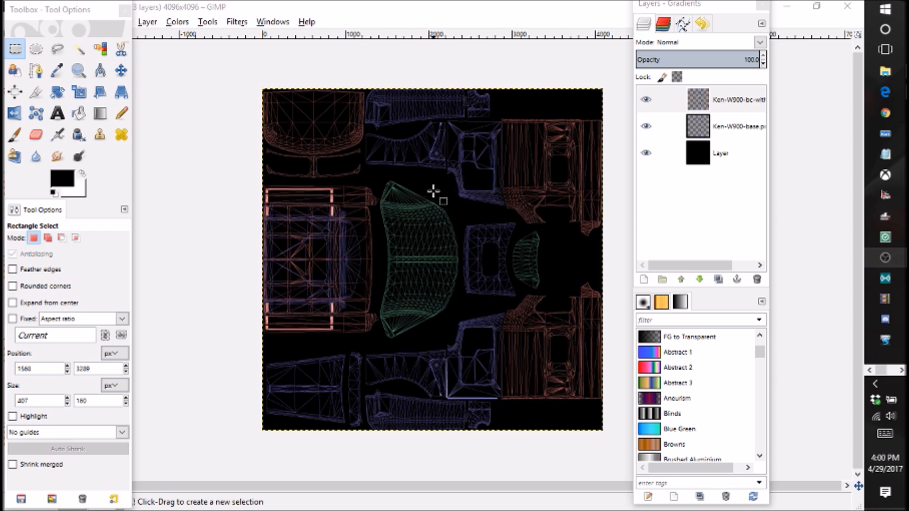
{"action": "left_click", "coordinate": [703, 165]}
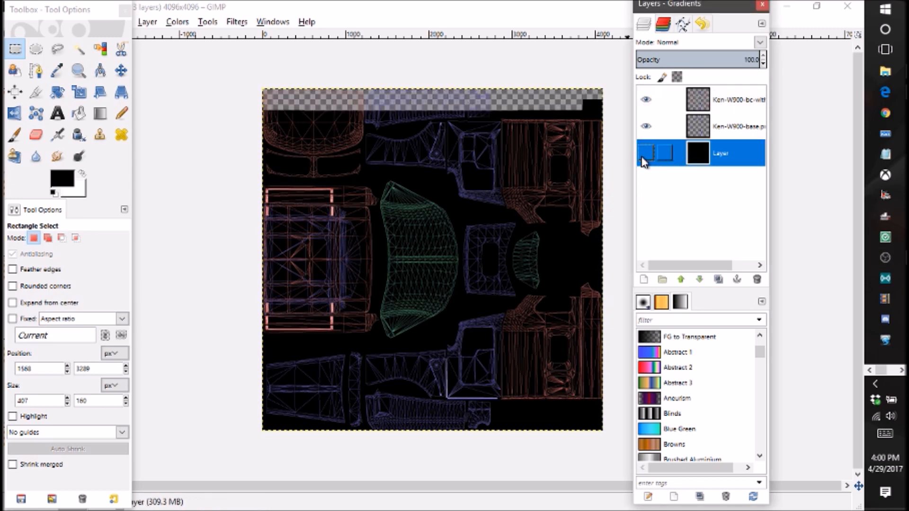
{"action": "left_click", "coordinate": [645, 155]}
{"action": "left_click", "coordinate": [645, 155]}
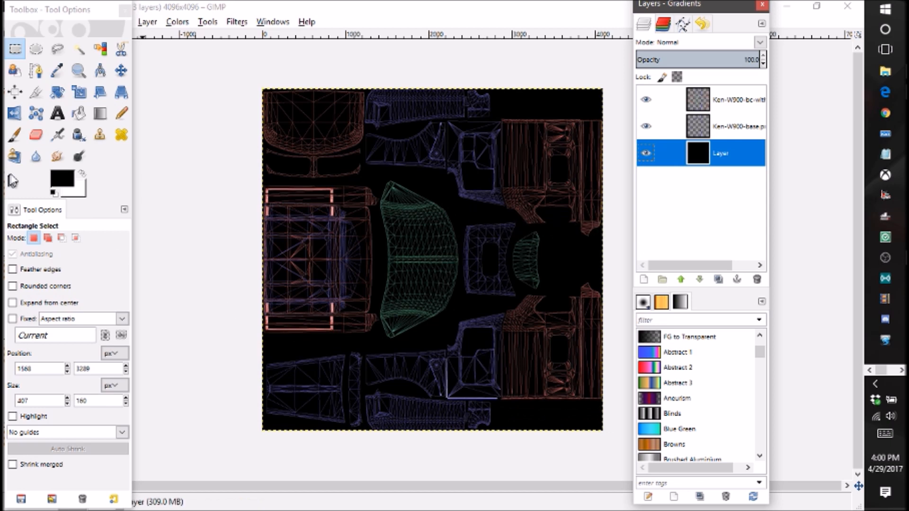
Set the foreground color to red ff0000 and fill the black background layer with it using Bucket Fill.
{"action": "left_click", "coordinate": [53, 183]}
{"action": "left_click_drag", "start_coordinate": [170, 240], "coordinate": [264, 219]}
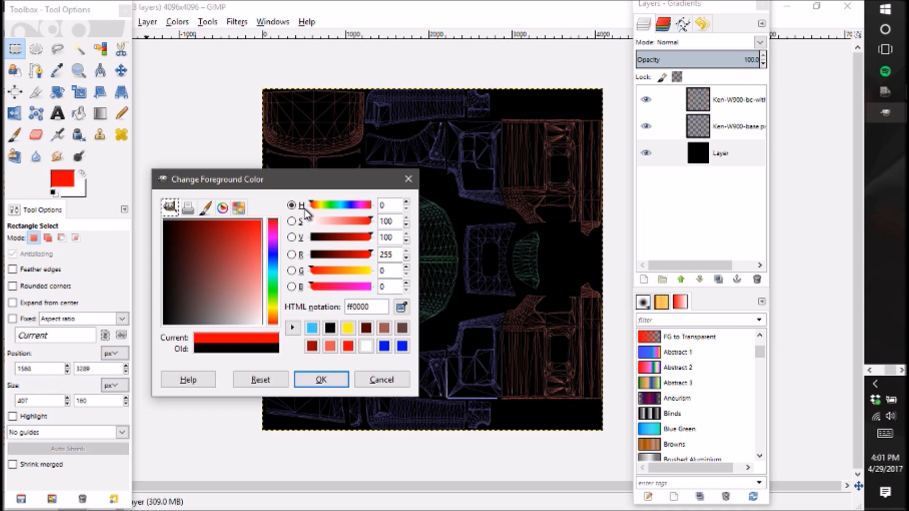
{"action": "left_click", "coordinate": [319, 379]}
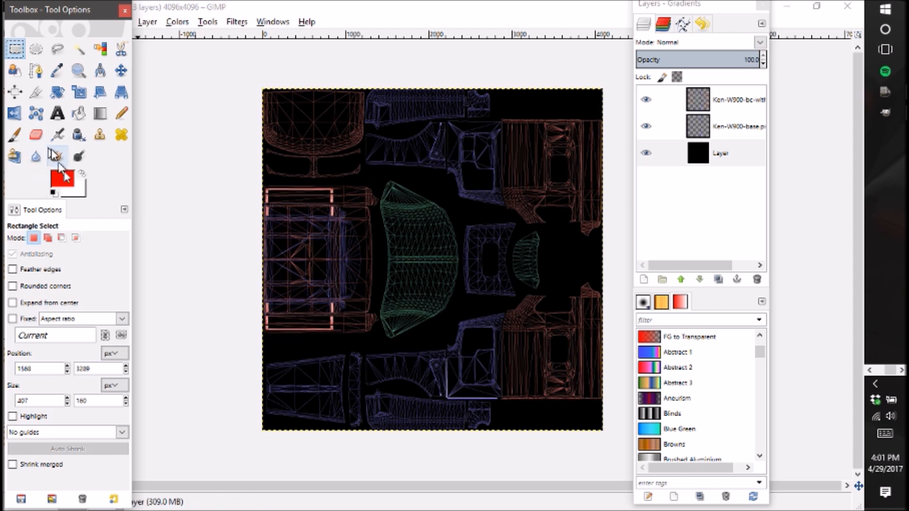
{"action": "left_click", "coordinate": [79, 113]}
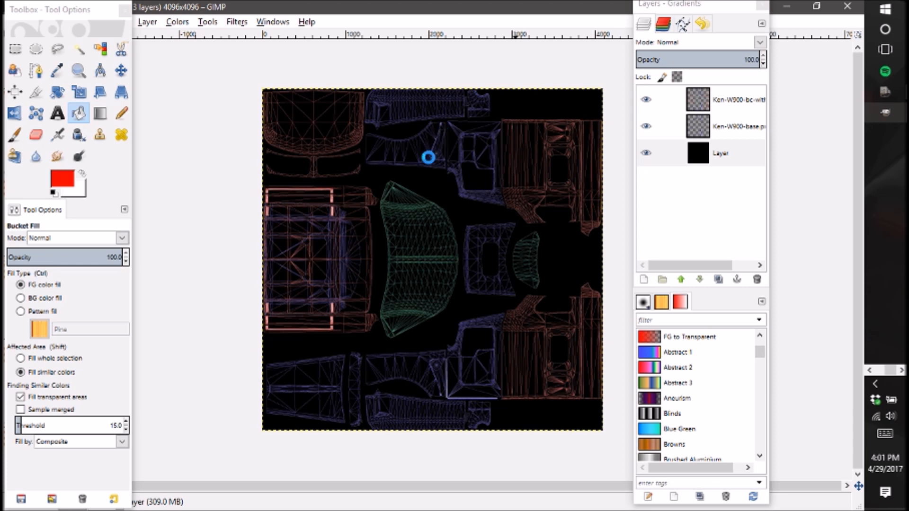
{"action": "left_click", "coordinate": [428, 157]}
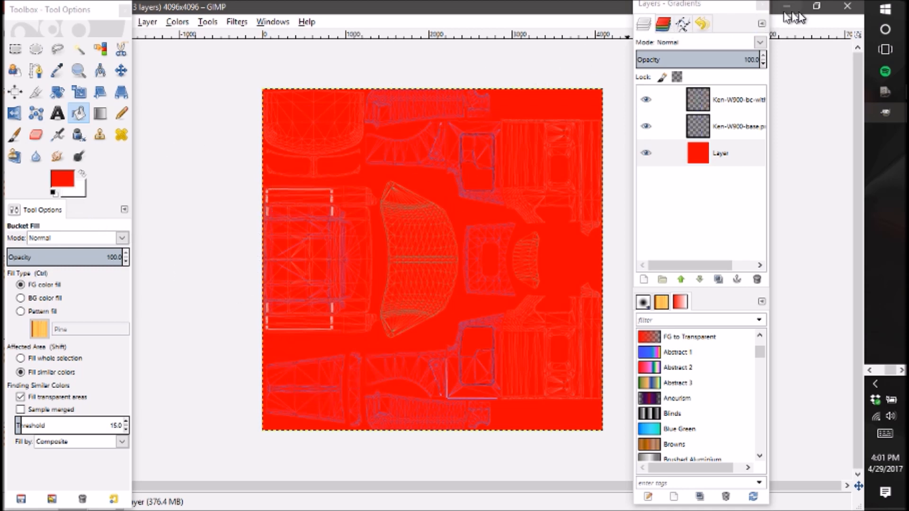
Close All ken.w900.xcf, discarding its changes, and minimize both GIMP and the Kenworth-W900 folder window.
{"action": "left_click", "coordinate": [847, 5]}
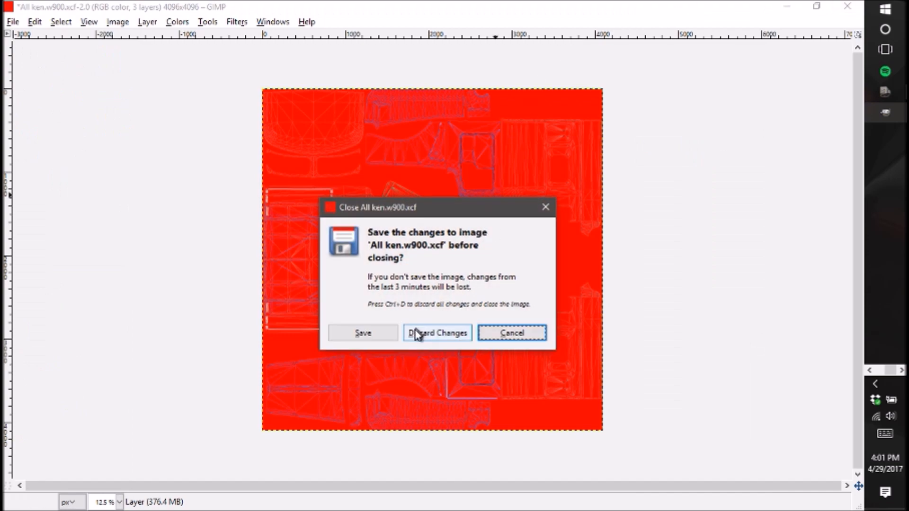
{"action": "left_click", "coordinate": [416, 332]}
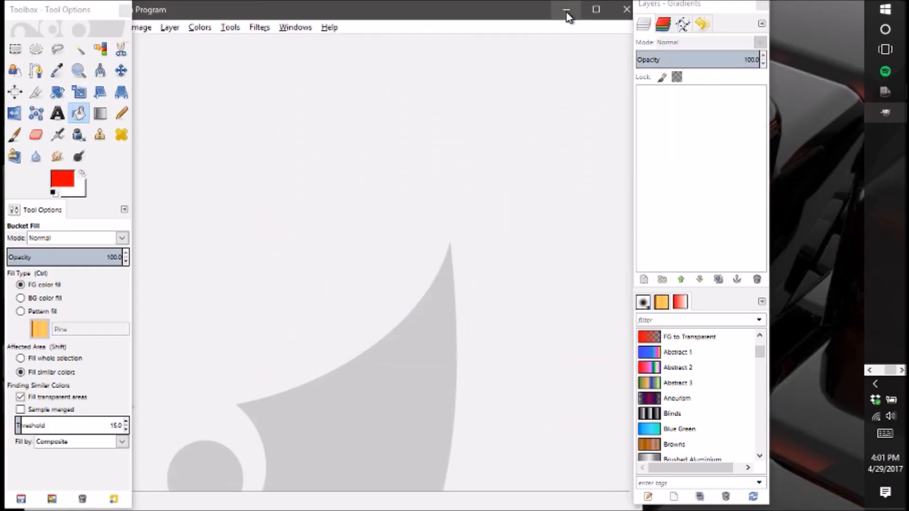
{"action": "left_click", "coordinate": [567, 12]}
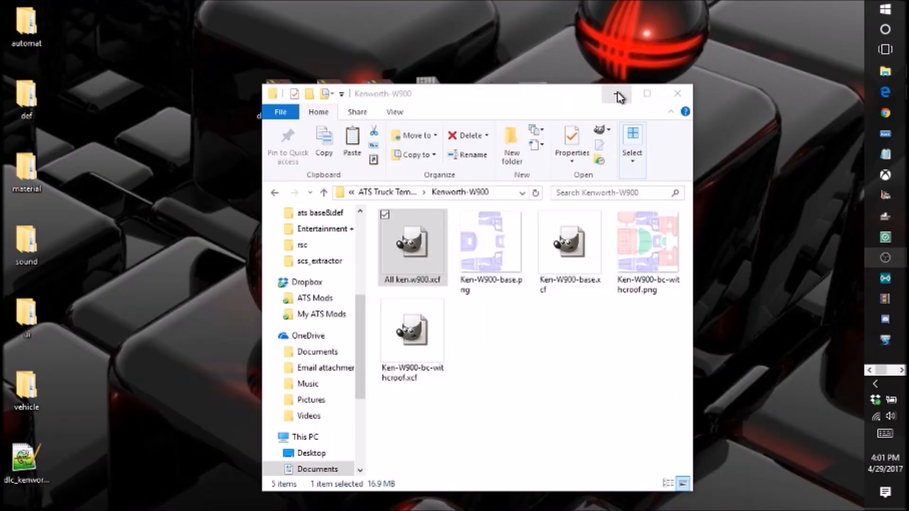
{"action": "left_click", "coordinate": [619, 98]}
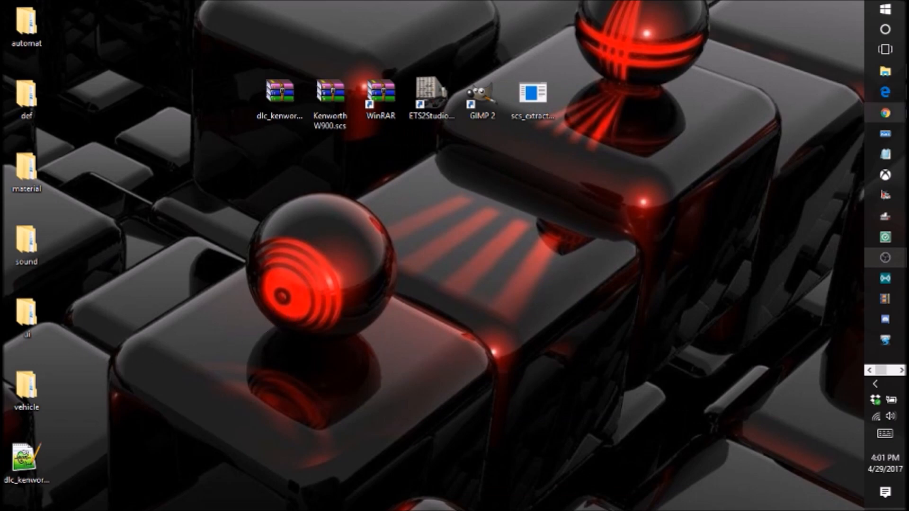
Switch to Chrome with an empty new tab in a maximized window.
{"action": "double_click", "coordinate": [533, 112]}
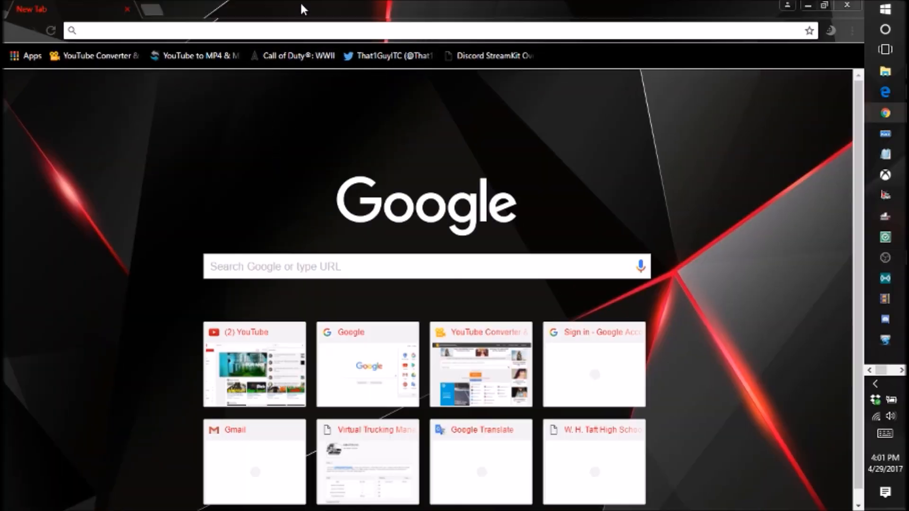
{"action": "left_click_drag", "start_coordinate": [303, 8], "coordinate": [421, 2]}
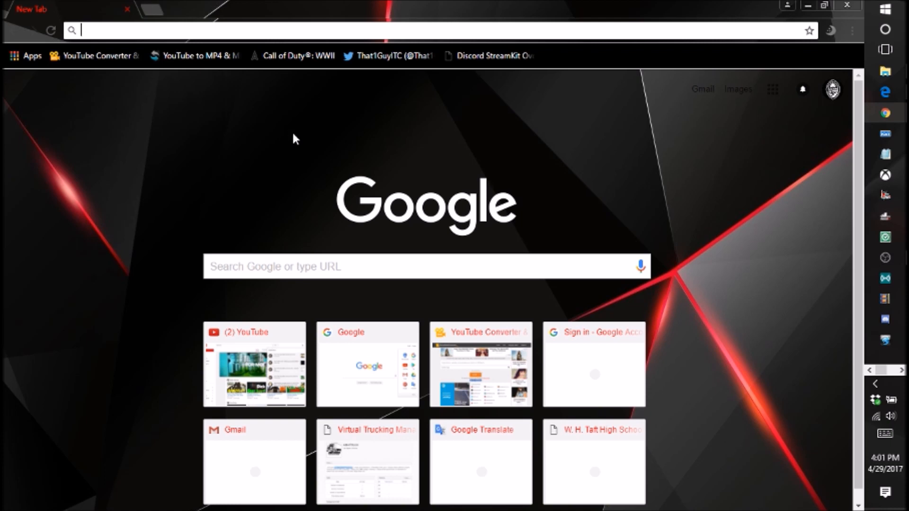
{"action": "type", "text": "ai"}
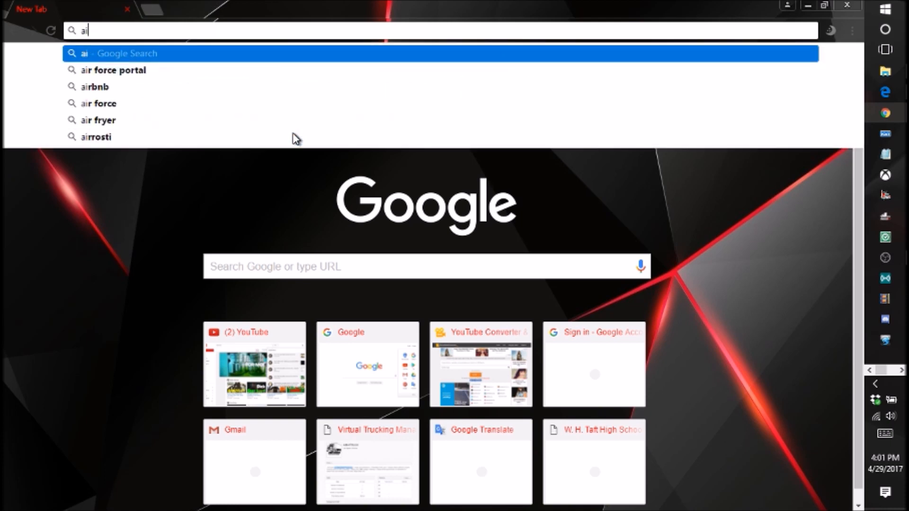
{"action": "key", "text": "BackSpace"}
{"action": "key", "text": "BackSpace"}
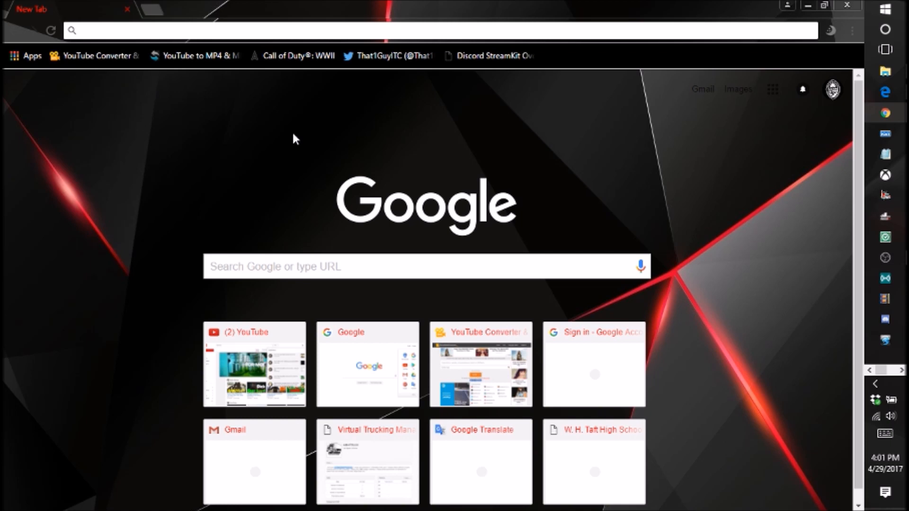
{"action": "type", "text": "scf"}
{"action": "key", "text": "BackSpace"}
{"action": "key", "text": "BackSpace"}
{"action": "key", "text": "BackSpace"}
Search Google Images for "usaf" and browse through the image results.
{"action": "type", "text": "usaf"}
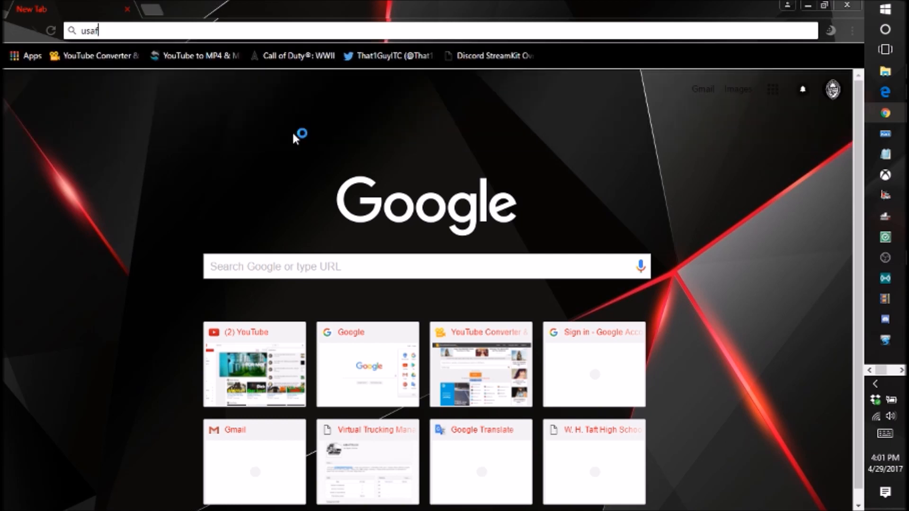
{"action": "key", "text": "Return"}
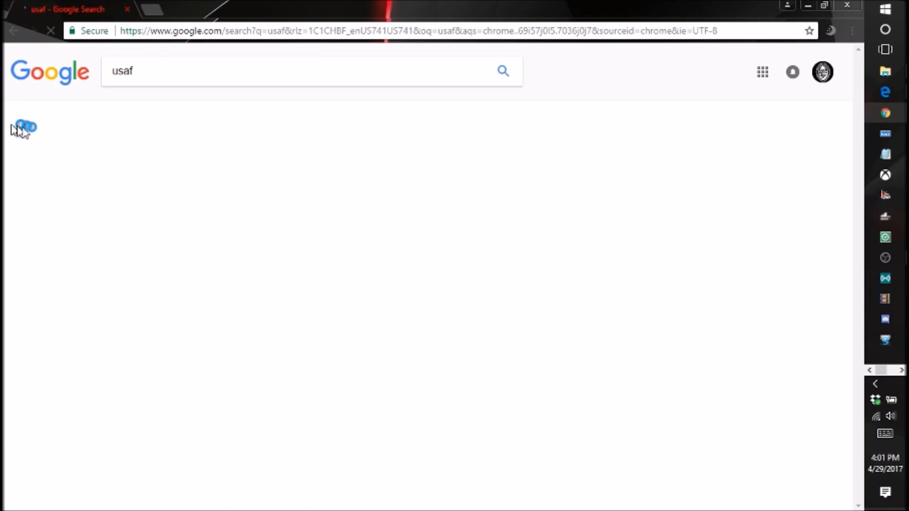
{"action": "left_click", "coordinate": [212, 115]}
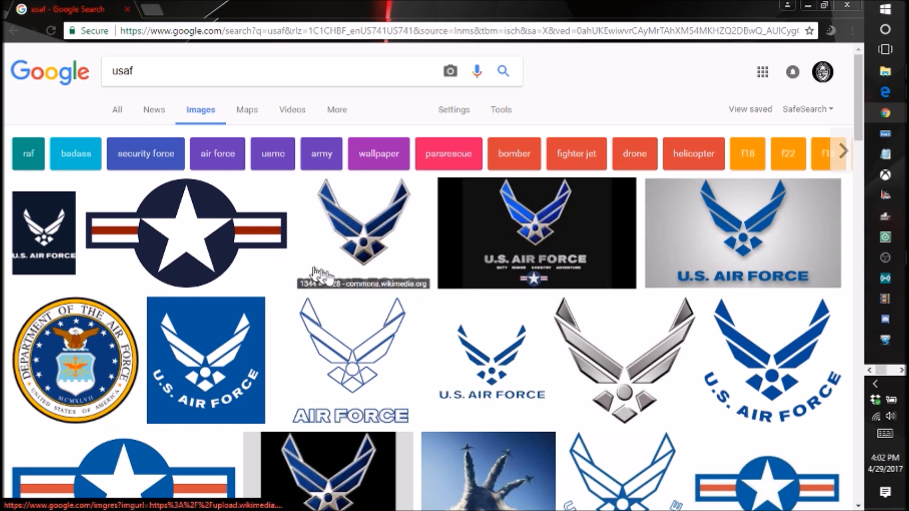
{"action": "scroll", "coordinate": [456, 361], "scroll_direction": "down", "scroll_amount": 9}
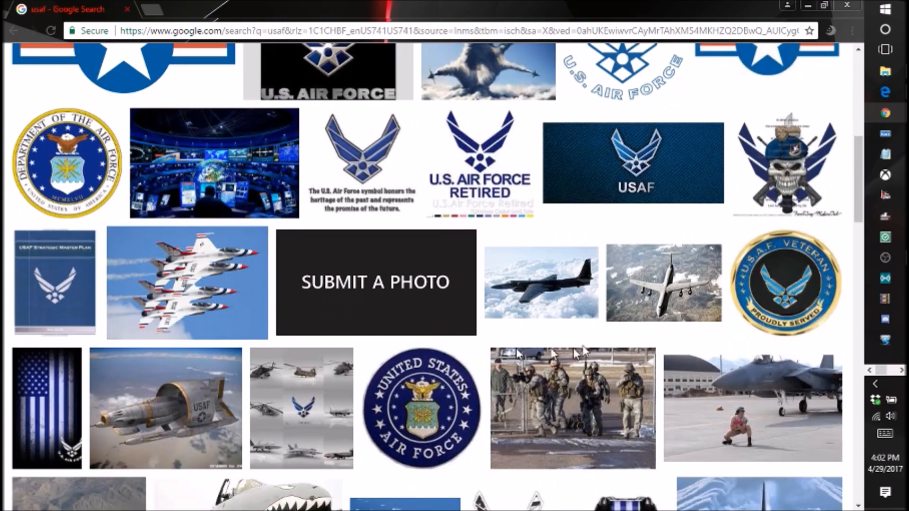
{"action": "scroll", "coordinate": [555, 399], "scroll_direction": "down", "scroll_amount": 5}
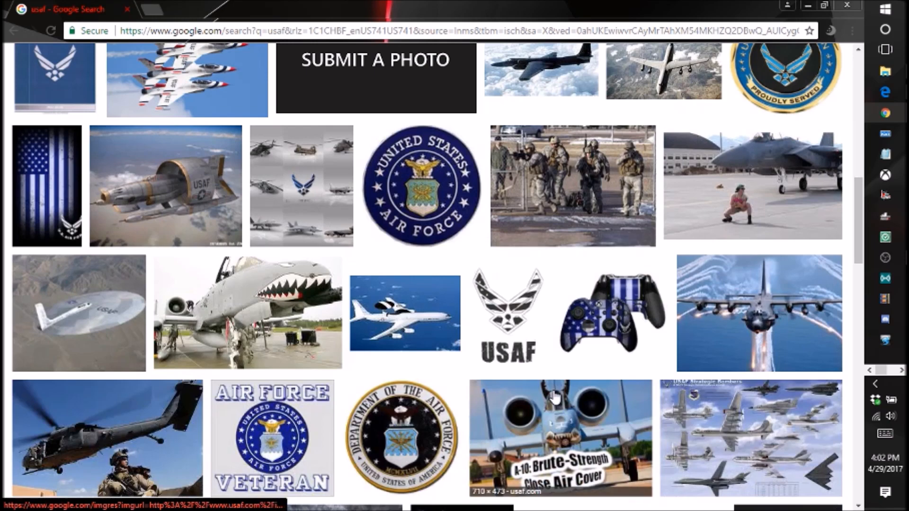
Preview the black-and-white stars-and-stripes USAF logo from the image results.
{"action": "left_click", "coordinate": [520, 327]}
{"action": "right_click", "coordinate": [519, 321]}
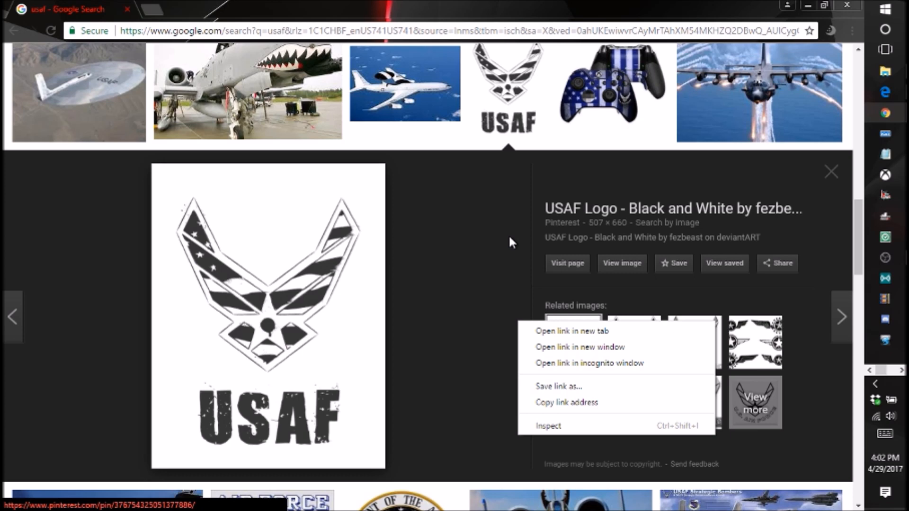
{"action": "left_click", "coordinate": [474, 320]}
{"action": "right_click", "coordinate": [287, 266]}
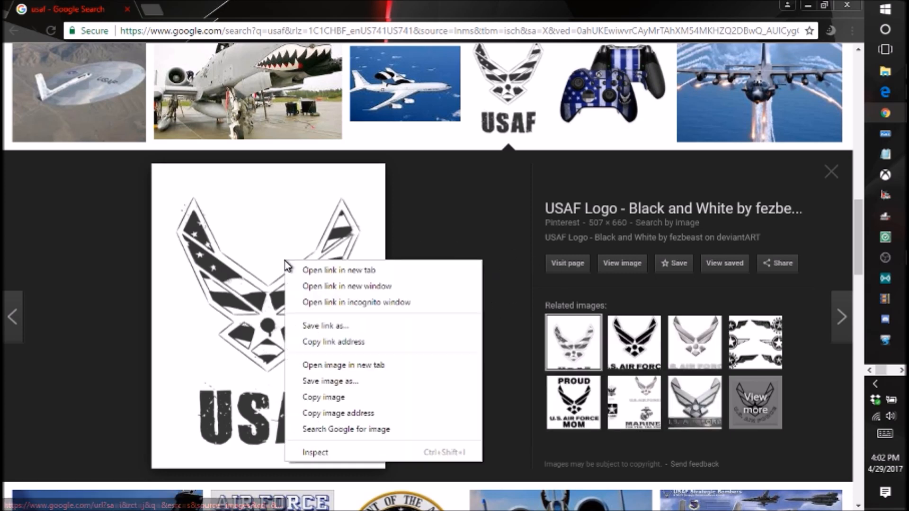
Preview the related Air Force emblem, wing icons, Proud Mom decal and military logos, and return to the black-and-white USAF logo.
{"action": "left_click", "coordinate": [628, 355]}
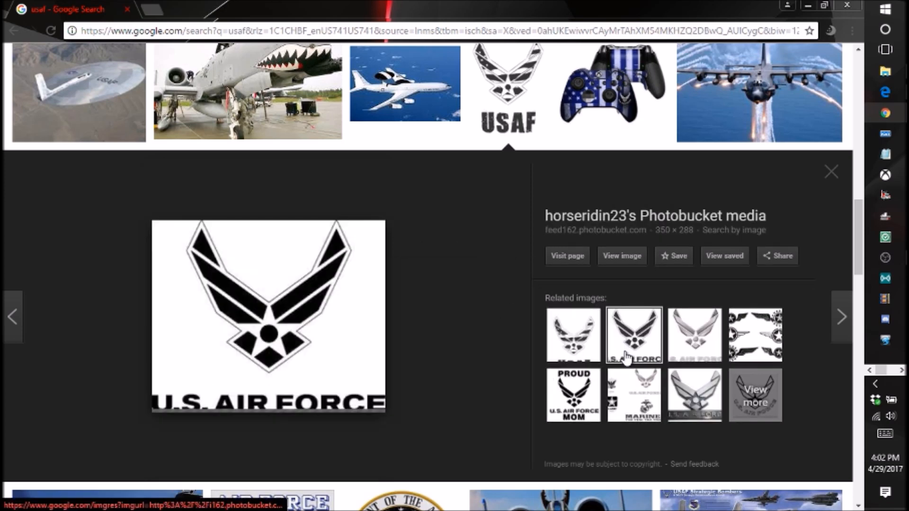
{"action": "left_click", "coordinate": [736, 340]}
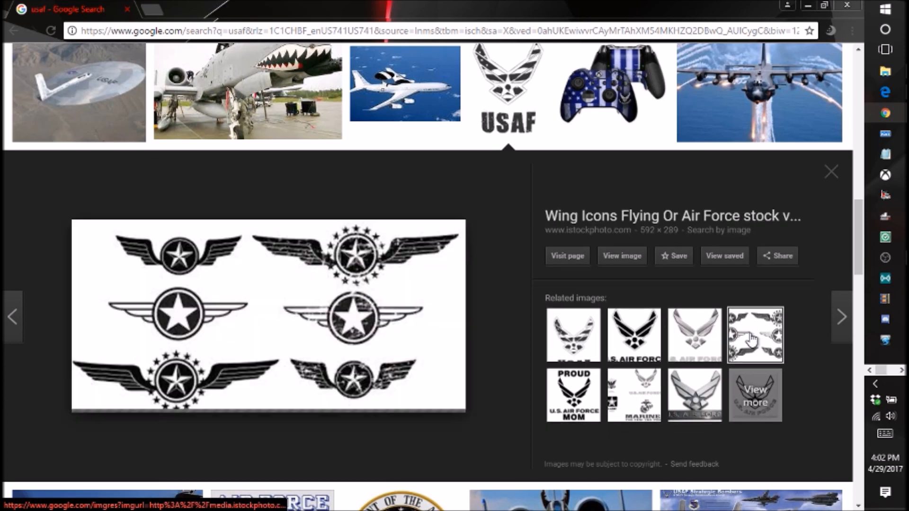
{"action": "left_click", "coordinate": [591, 410]}
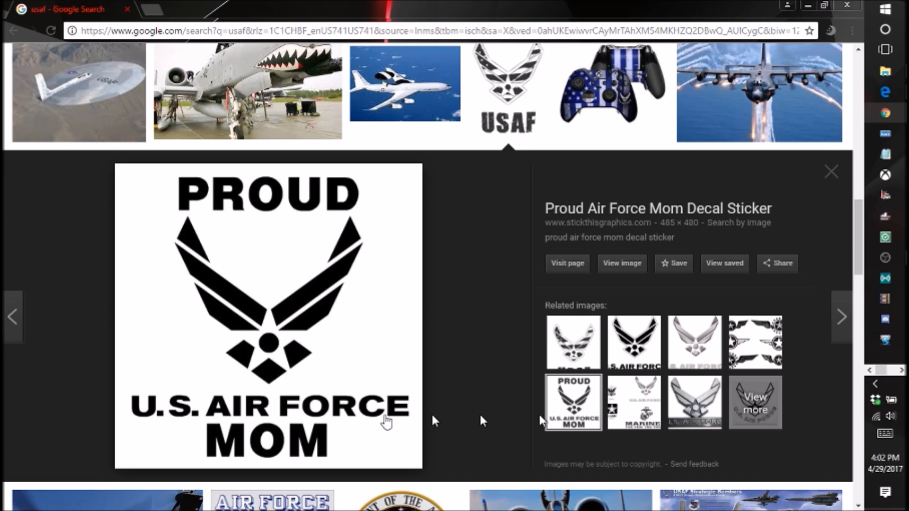
{"action": "left_click", "coordinate": [615, 395]}
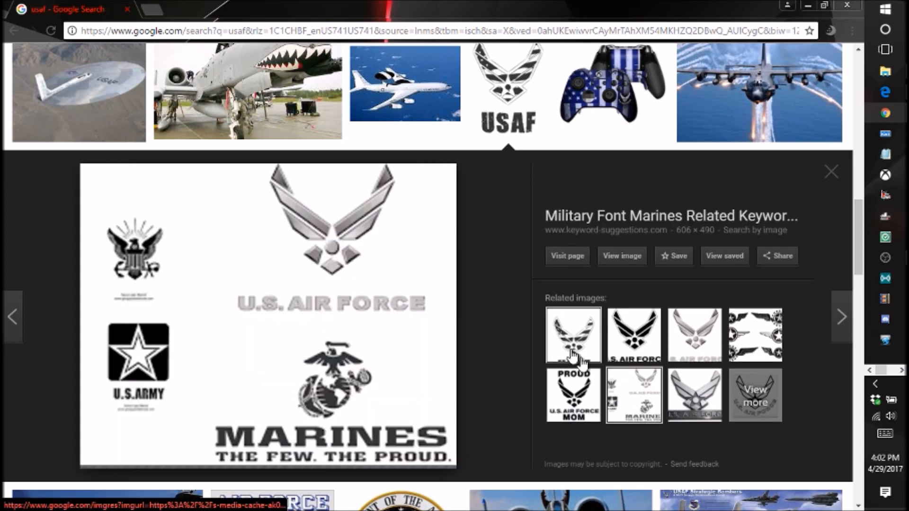
{"action": "left_click", "coordinate": [565, 345]}
{"action": "right_click", "coordinate": [565, 350]}
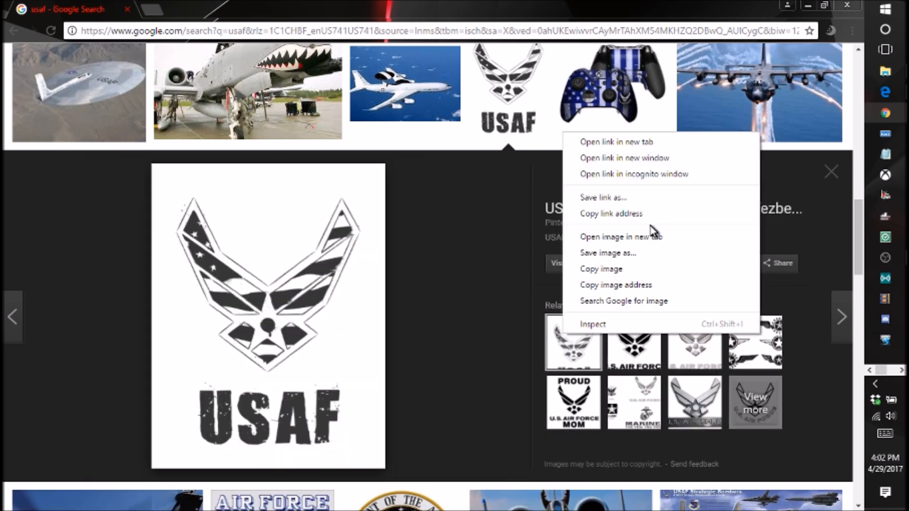
{"action": "left_click", "coordinate": [631, 257]}
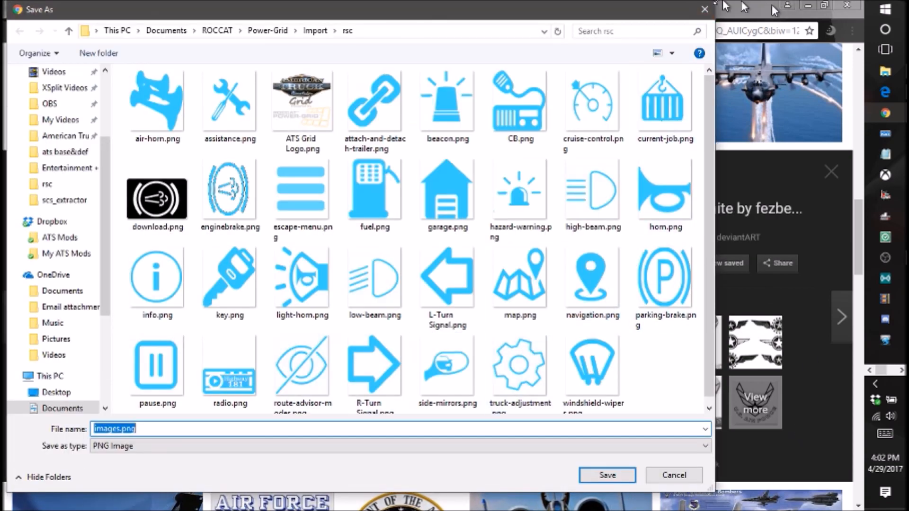
{"action": "left_click", "coordinate": [706, 9]}
Switch to File Explorer and go from the Kenworth-W900 templates to the My Truck Skins folder under TRUCKS.
{"action": "left_click", "coordinate": [880, 65]}
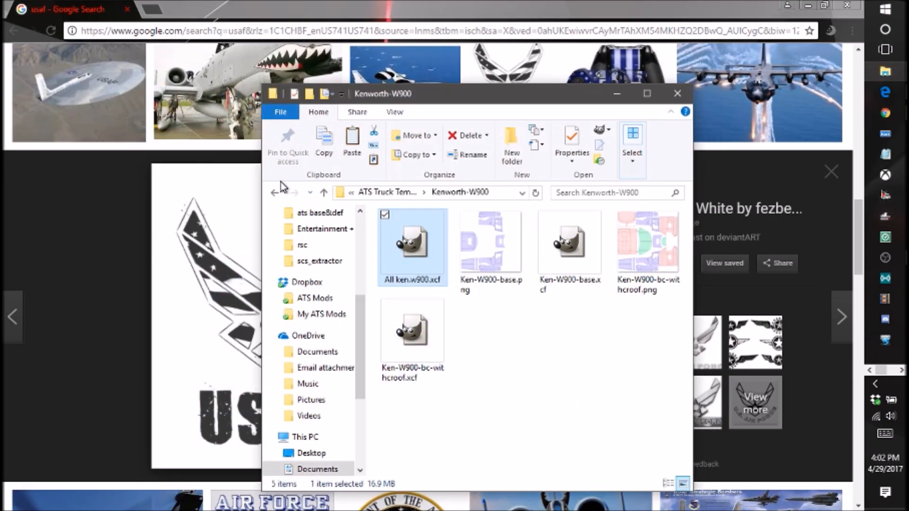
{"action": "left_click", "coordinate": [274, 192]}
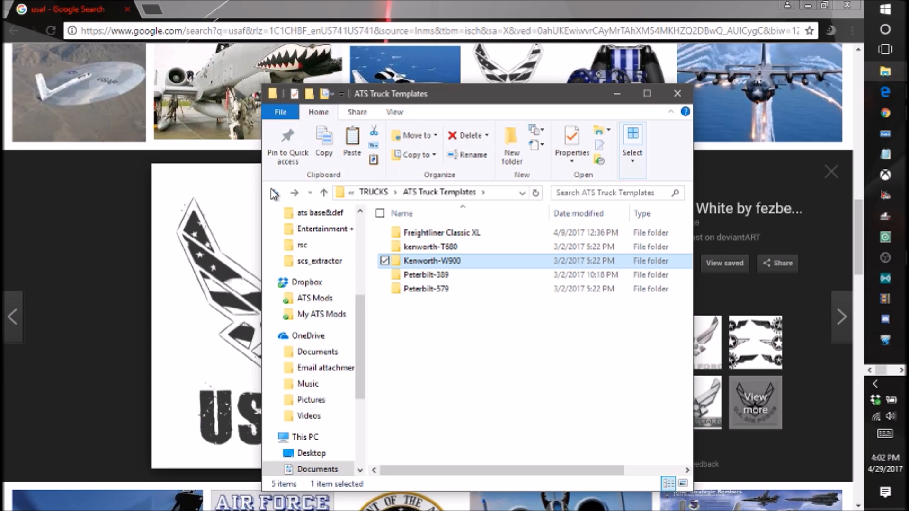
{"action": "left_click", "coordinate": [274, 192]}
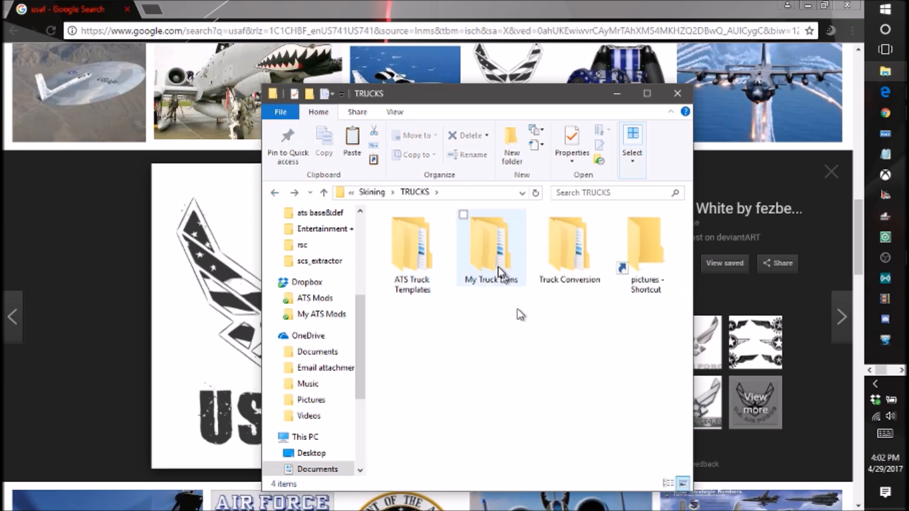
{"action": "double_click", "coordinate": [516, 276]}
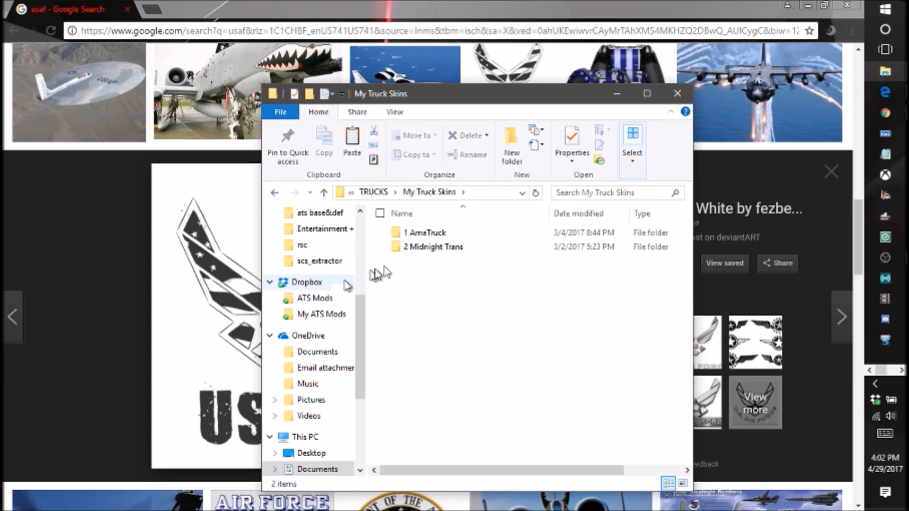
Create a new folder named "3 USAF" in My Truck Skins.
{"action": "right_click", "coordinate": [434, 285]}
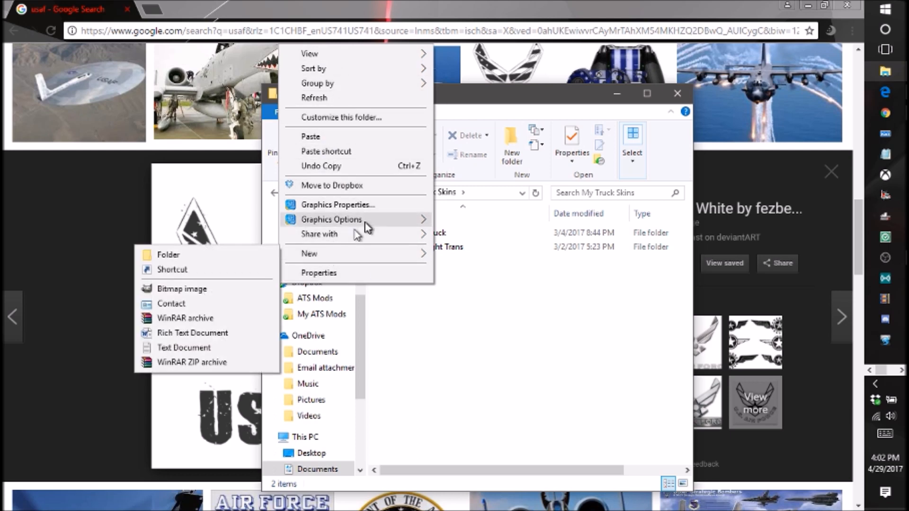
{"action": "left_click", "coordinate": [244, 259]}
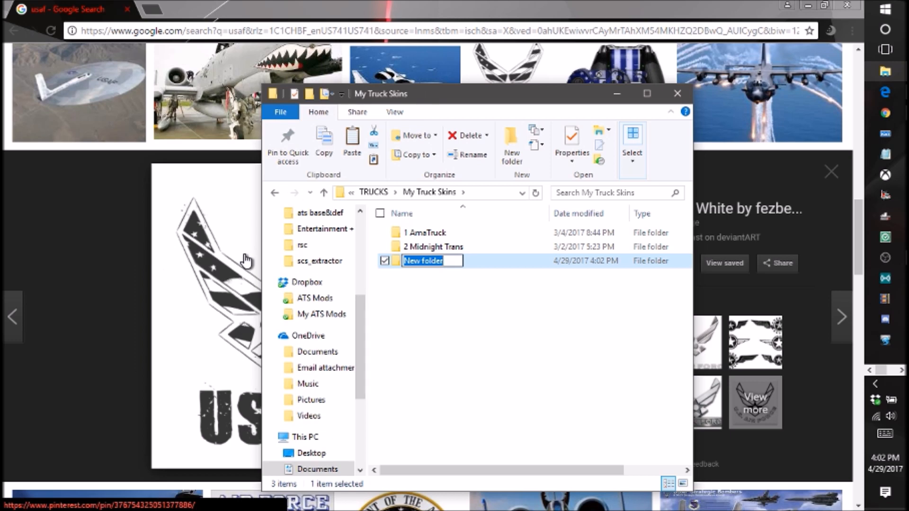
{"action": "type", "text": "3 USAF"}
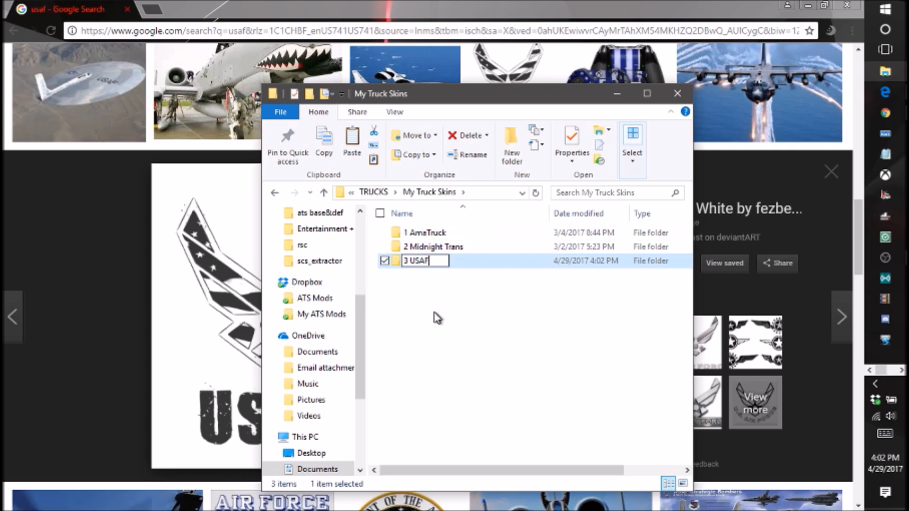
{"action": "left_click", "coordinate": [476, 262]}
Examine how the 1 AmaTruck folder is organized, including its Kenworth W900 subfolder, and return to My Truck Skins.
{"action": "double_click", "coordinate": [476, 262]}
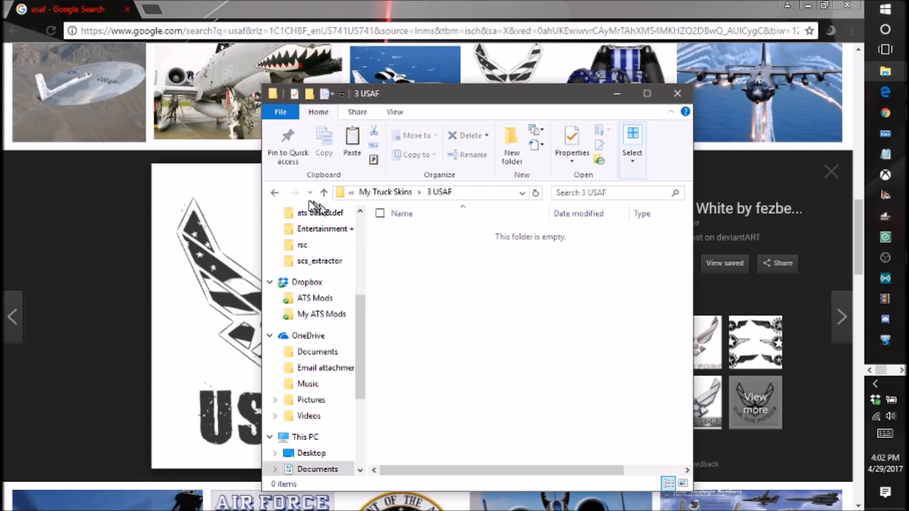
{"action": "left_click", "coordinate": [278, 193]}
{"action": "double_click", "coordinate": [417, 234]}
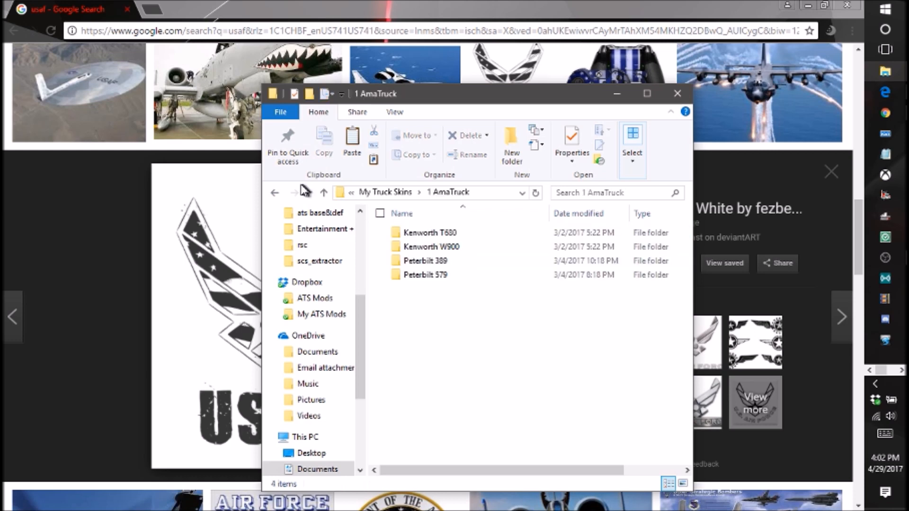
{"action": "left_click", "coordinate": [276, 193]}
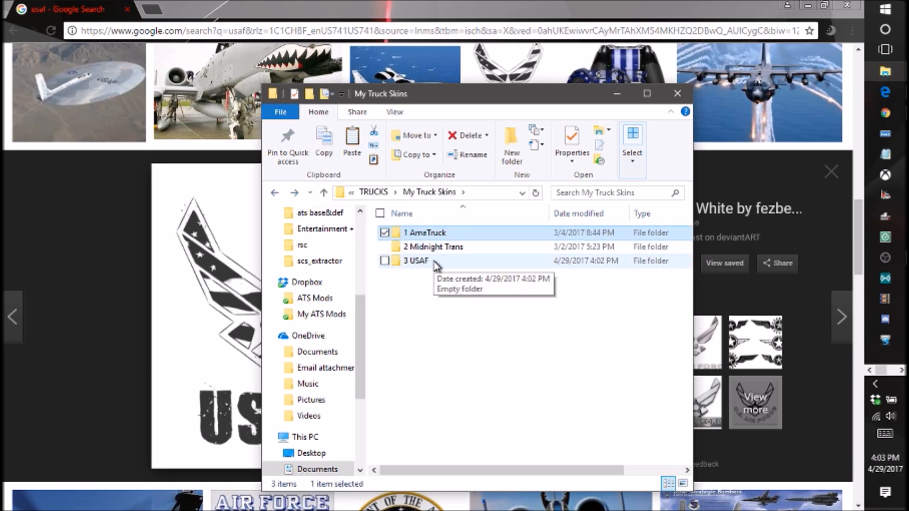
{"action": "double_click", "coordinate": [439, 235]}
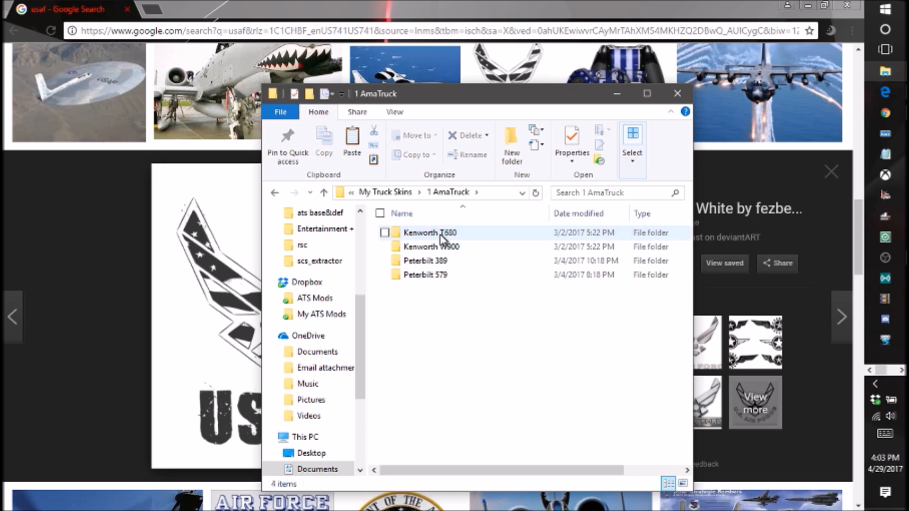
{"action": "double_click", "coordinate": [440, 246]}
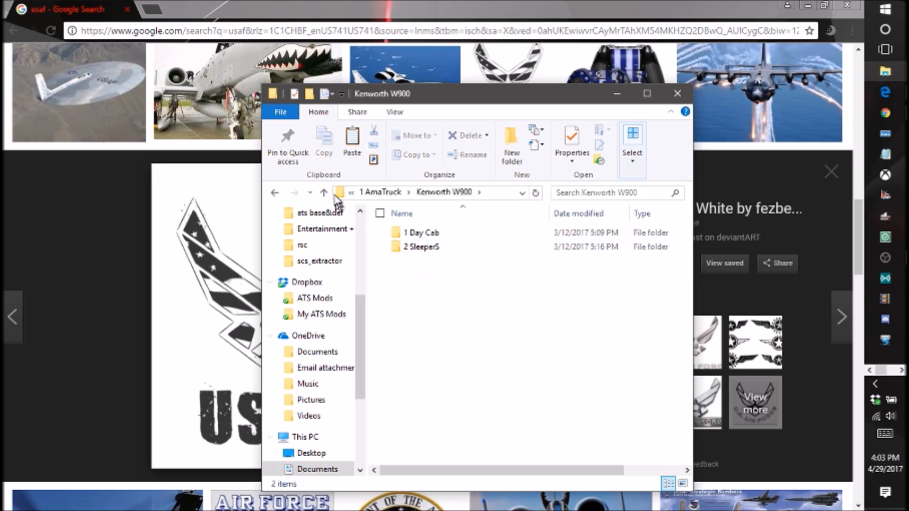
{"action": "left_click", "coordinate": [273, 198]}
{"action": "left_click", "coordinate": [274, 198]}
Open the 3 USAF folder and create a subfolder named "Kenworth W900" in it.
{"action": "left_click", "coordinate": [419, 262]}
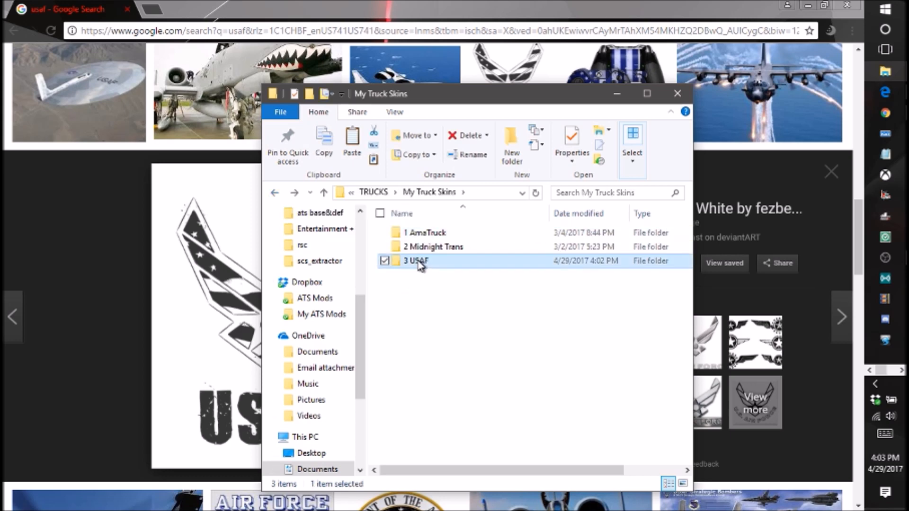
{"action": "double_click", "coordinate": [420, 262]}
{"action": "right_click", "coordinate": [426, 287]}
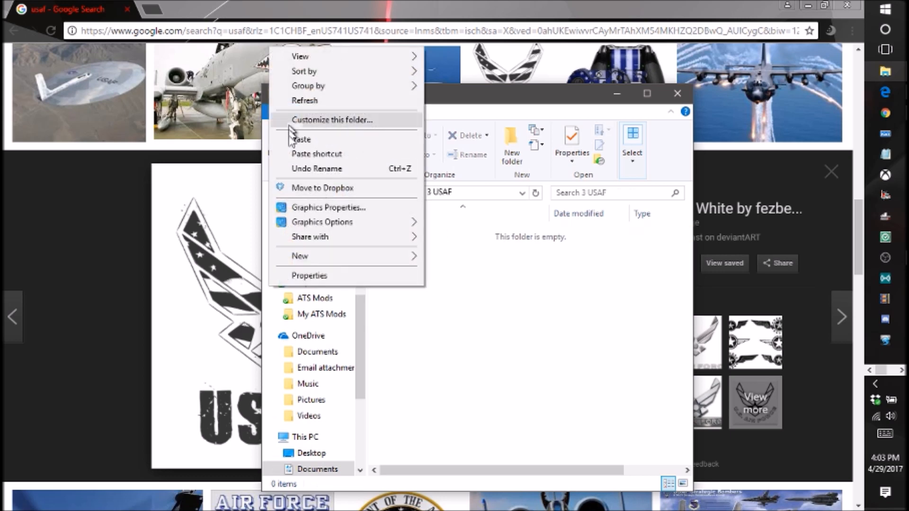
{"action": "mouse_move", "coordinate": [320, 256]}
{"action": "left_click", "coordinate": [239, 258]}
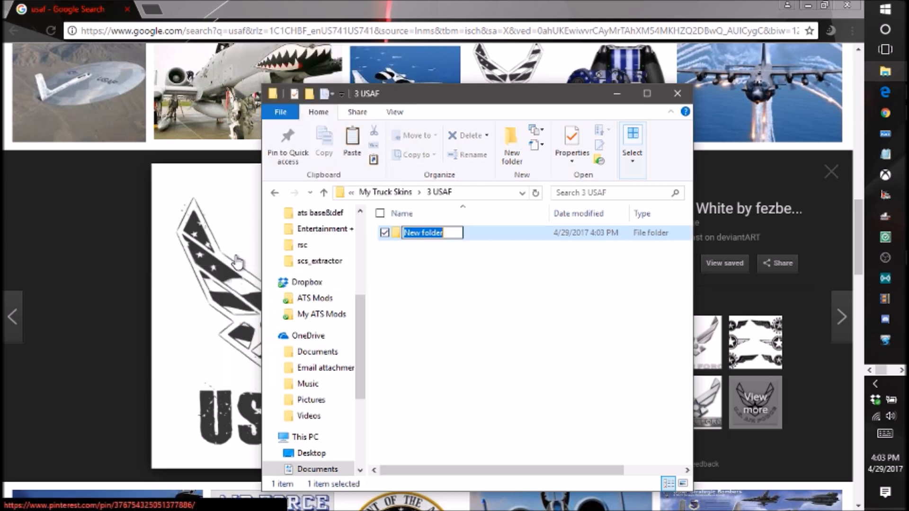
{"action": "type", "text": "Kenworth W900"}
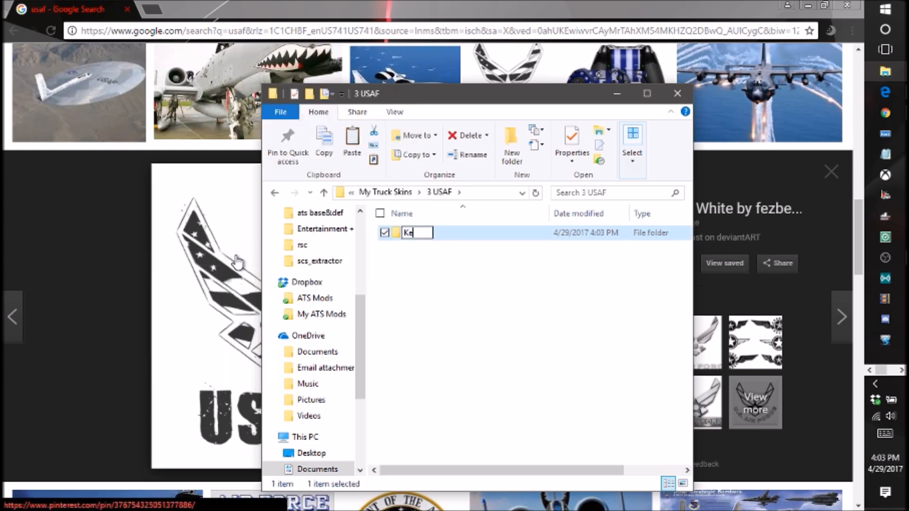
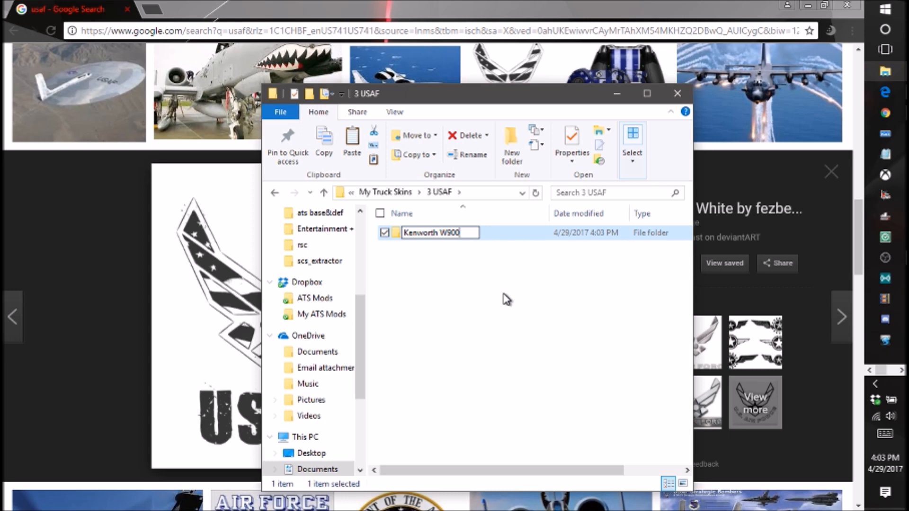
{"action": "left_click", "coordinate": [486, 256]}
Open the new Kenworth W900 folder and create a subfolder named "1 Day Cab" in it.
{"action": "double_click", "coordinate": [507, 234]}
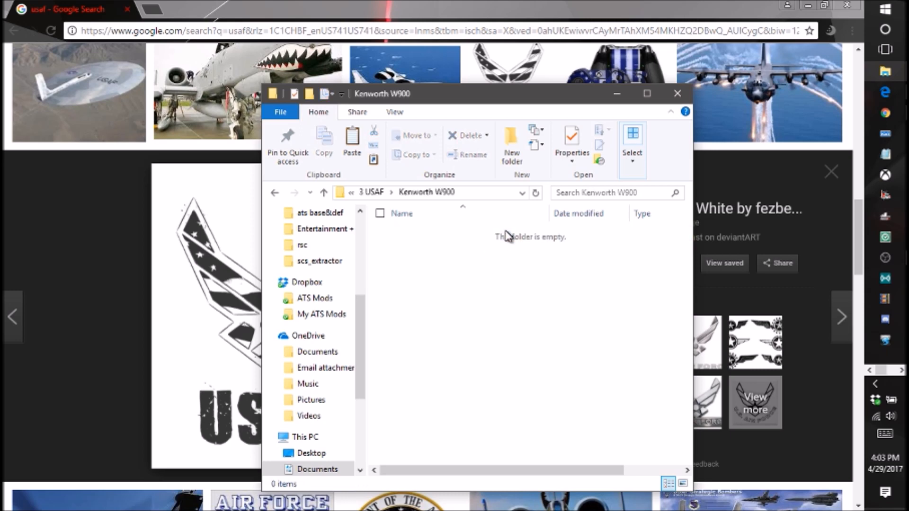
{"action": "right_click", "coordinate": [498, 250]}
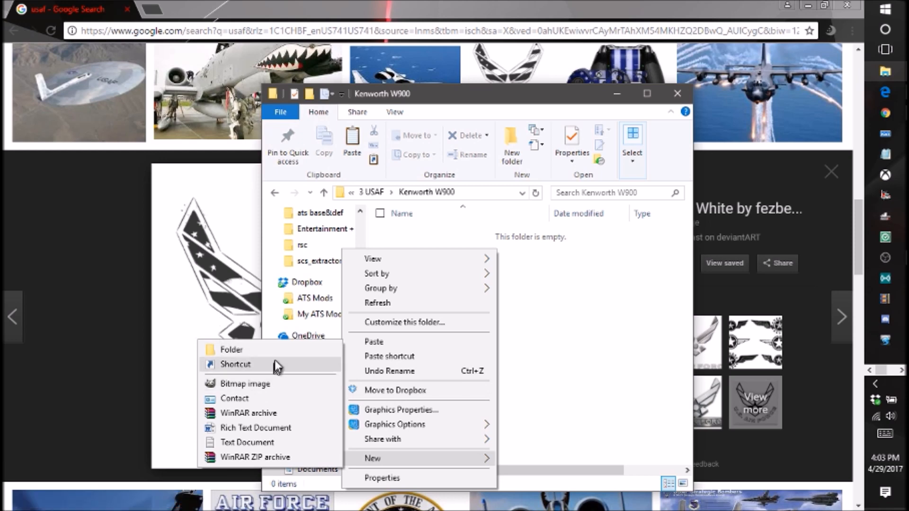
{"action": "left_click", "coordinate": [287, 354]}
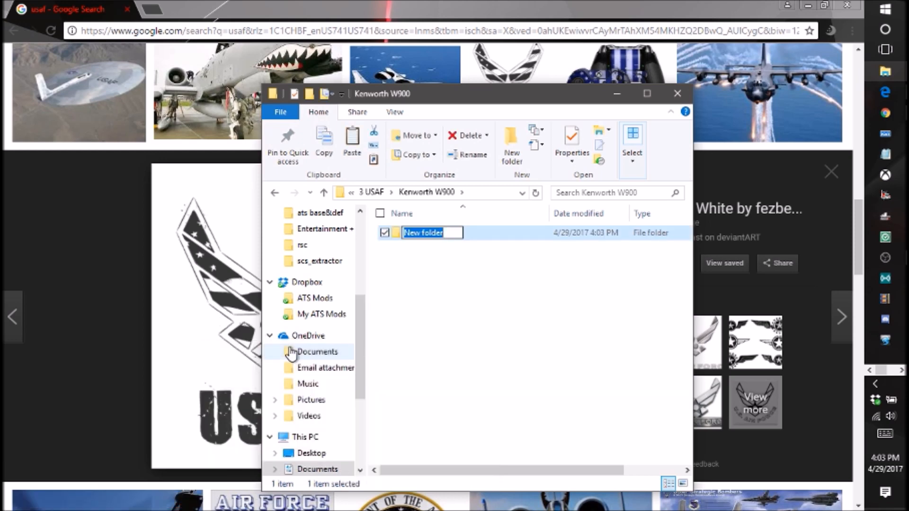
{"action": "type", "text": "1 Day"}
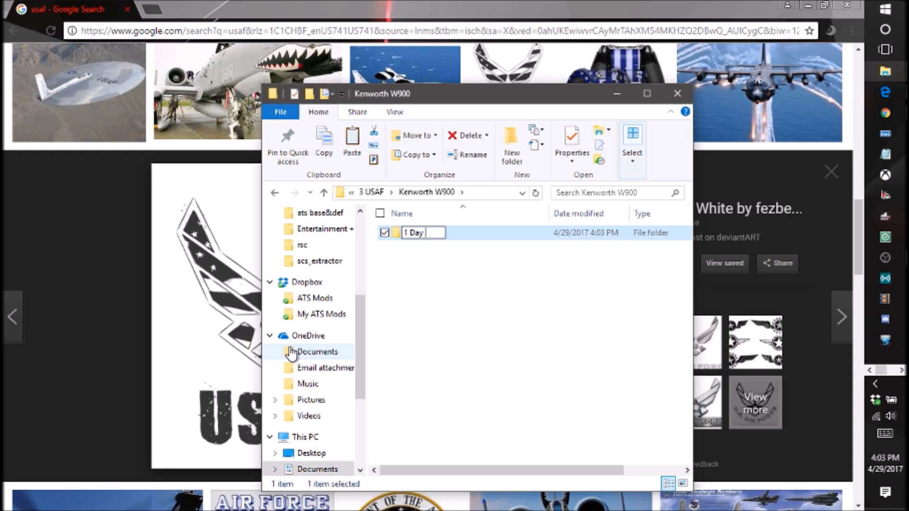
{"action": "type", "text": " Cab"}
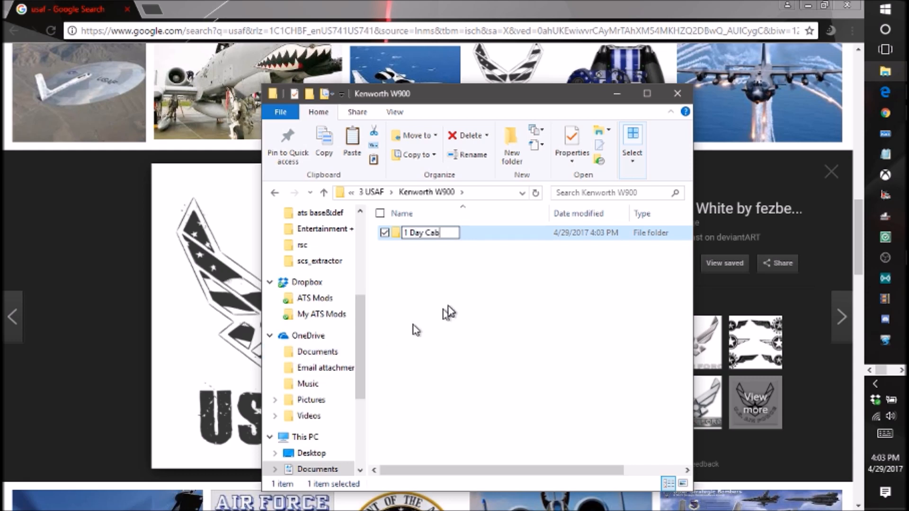
Check the subfolder names inside 1 AmaTruck's Kenworth W900 folder and return to My Truck Skins.
{"action": "left_click", "coordinate": [449, 309]}
{"action": "left_click", "coordinate": [280, 194]}
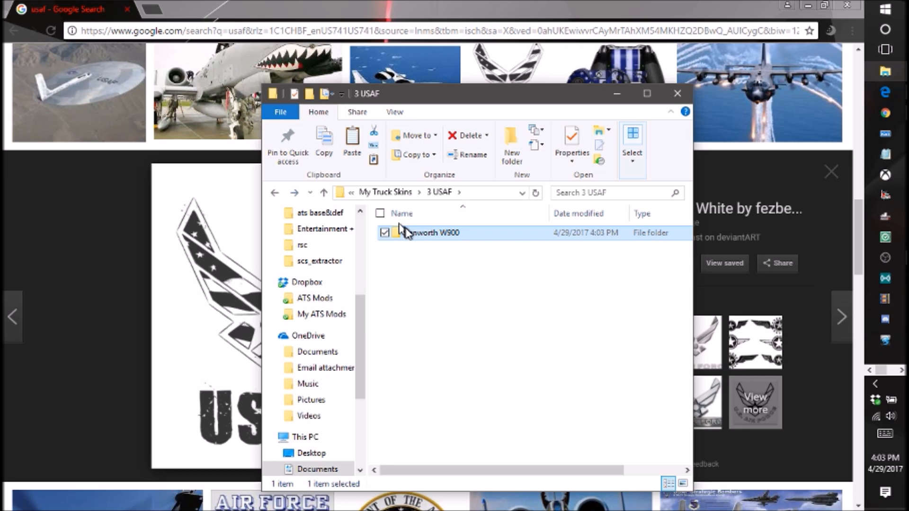
{"action": "left_click", "coordinate": [274, 193]}
{"action": "double_click", "coordinate": [432, 233]}
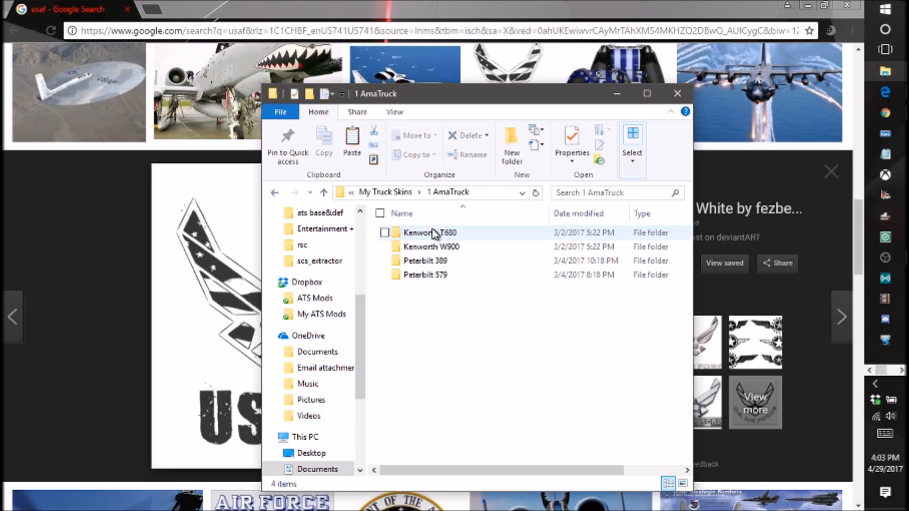
{"action": "double_click", "coordinate": [432, 246]}
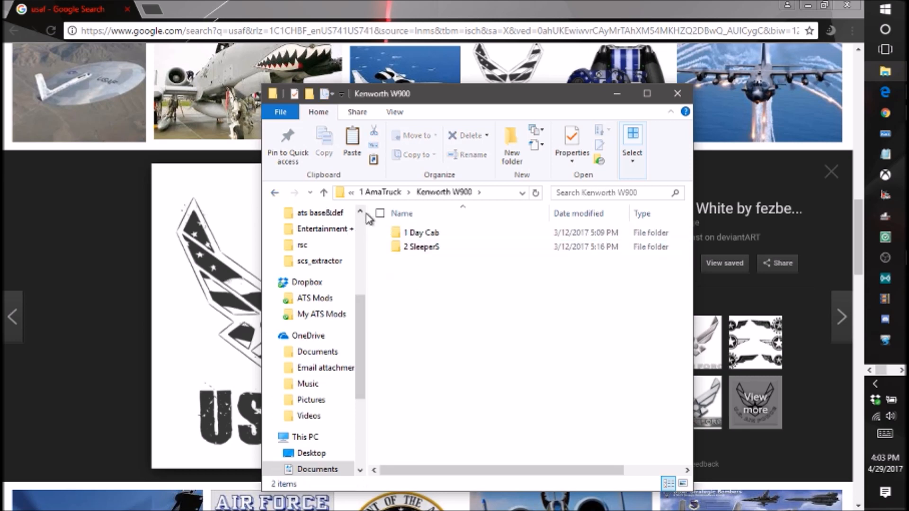
{"action": "left_click", "coordinate": [276, 194]}
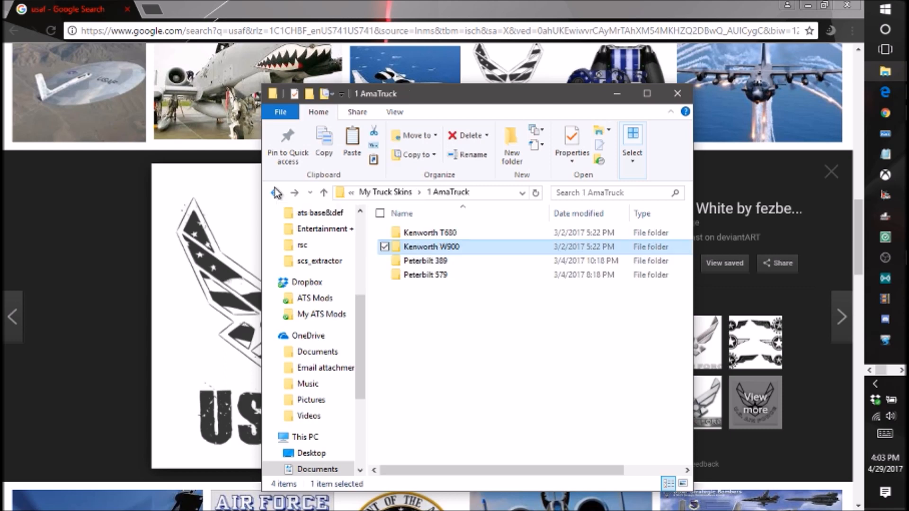
{"action": "left_click", "coordinate": [276, 193]}
Open the Kenworth W900 folder inside 3 USAF and create a second subfolder named "2 SleeperS" in it.
{"action": "double_click", "coordinate": [419, 262]}
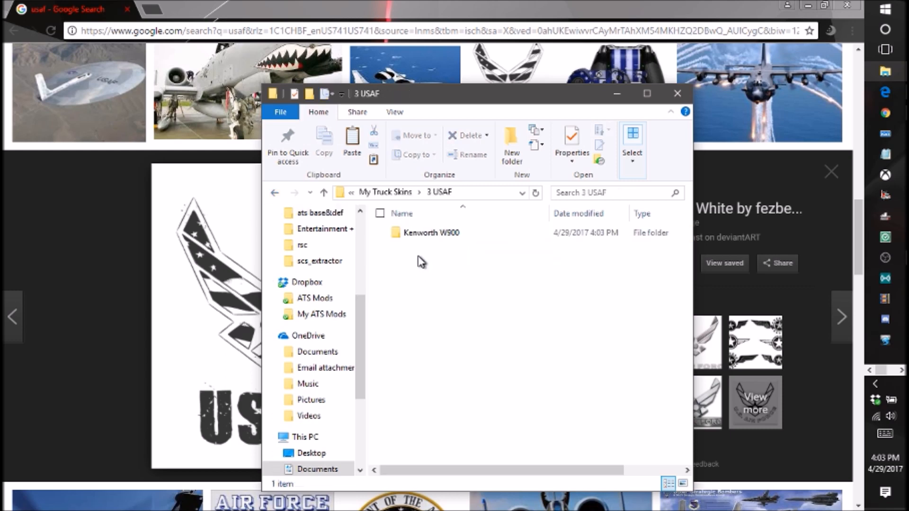
{"action": "left_click", "coordinate": [423, 232]}
{"action": "double_click", "coordinate": [423, 232]}
{"action": "right_click", "coordinate": [420, 261]}
{"action": "mouse_move", "coordinate": [329, 474]}
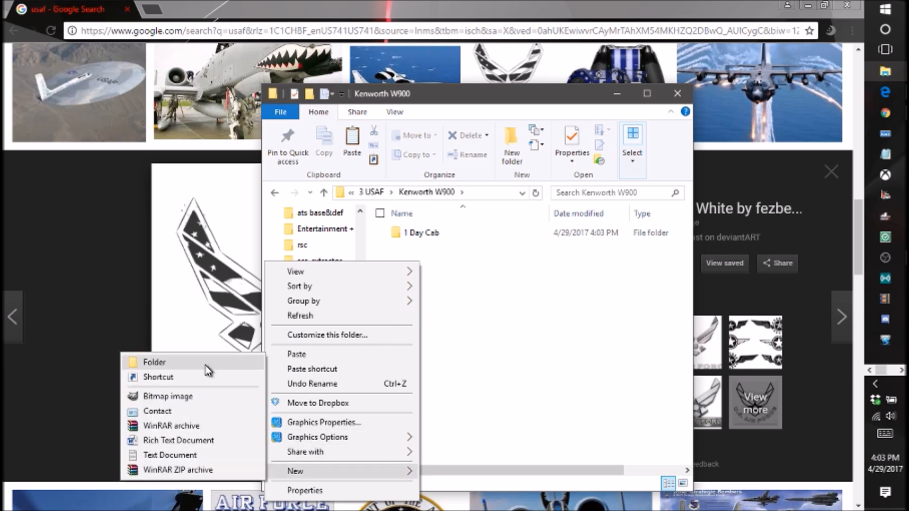
{"action": "left_click", "coordinate": [142, 364]}
{"action": "type", "text": "2 Sleeper"}
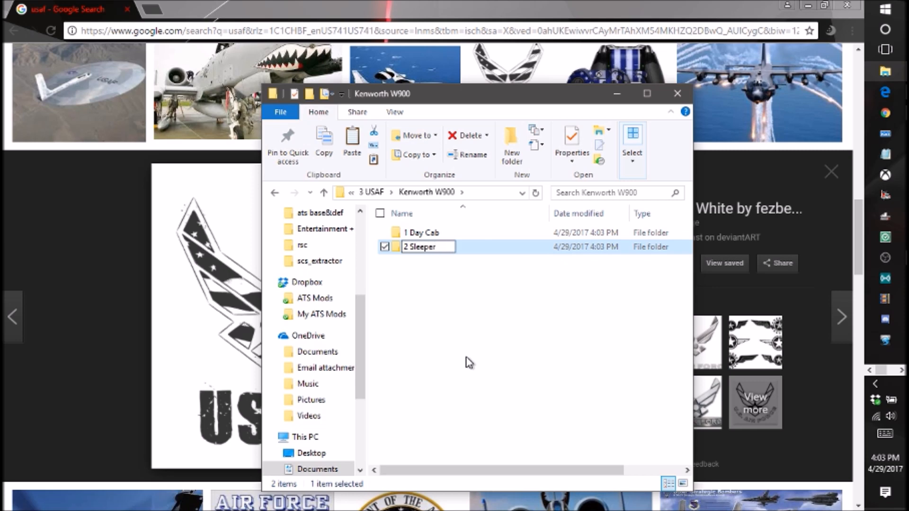
{"action": "type", "text": "S"}
{"action": "left_click", "coordinate": [459, 357]}
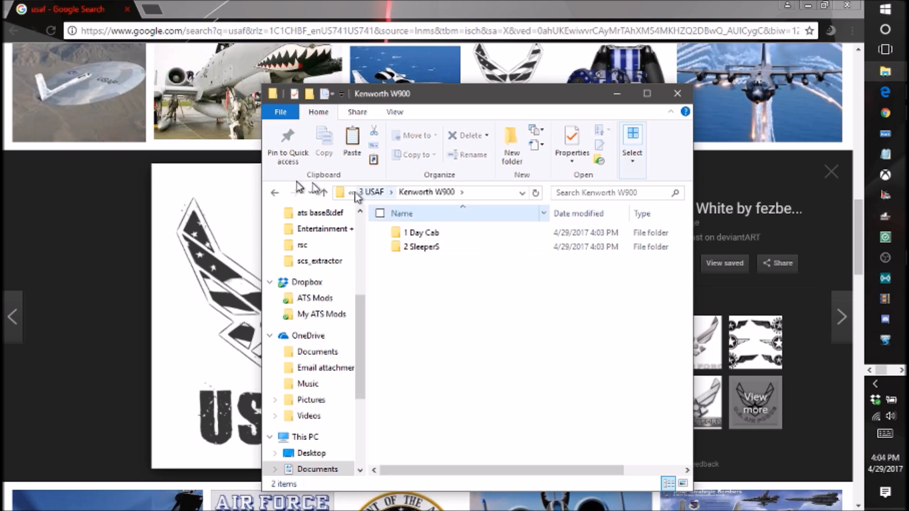
Go back up to the TRUCKS folder and move the file window aside to uncover the image search results.
{"action": "left_click", "coordinate": [275, 198]}
{"action": "left_click", "coordinate": [275, 197]}
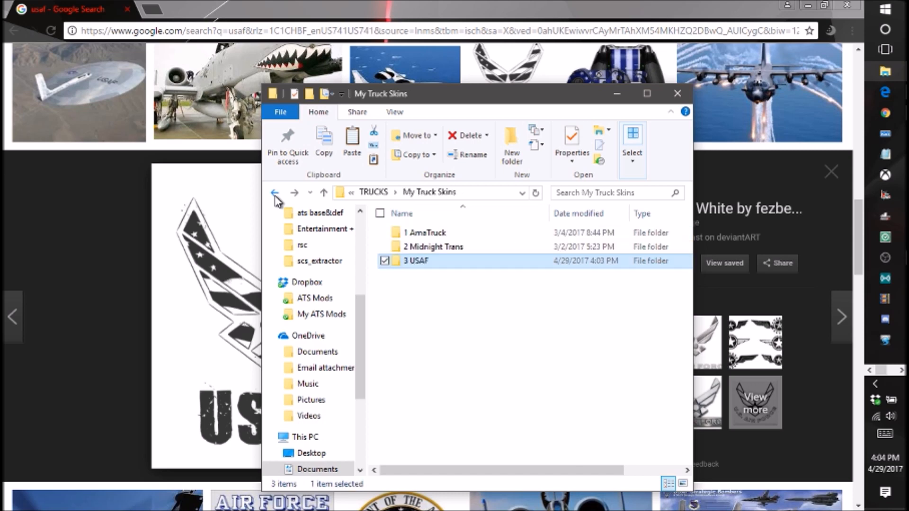
{"action": "double_click", "coordinate": [471, 260]}
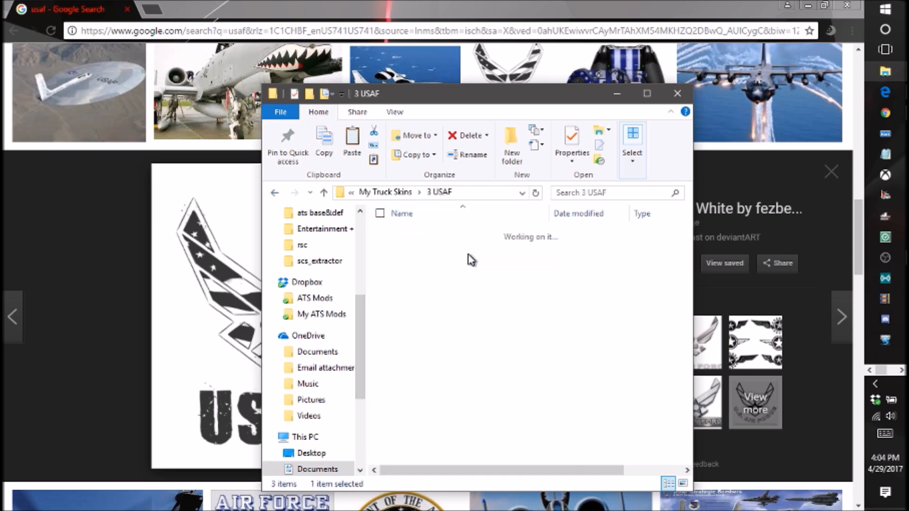
{"action": "left_click", "coordinate": [275, 193]}
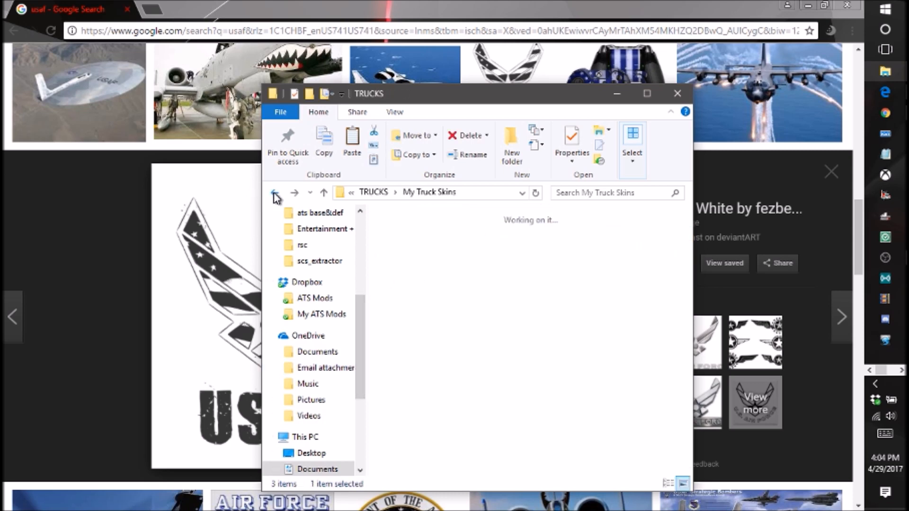
{"action": "left_click", "coordinate": [275, 193]}
{"action": "left_click_drag", "start_coordinate": [517, 93], "coordinate": [0, 135]}
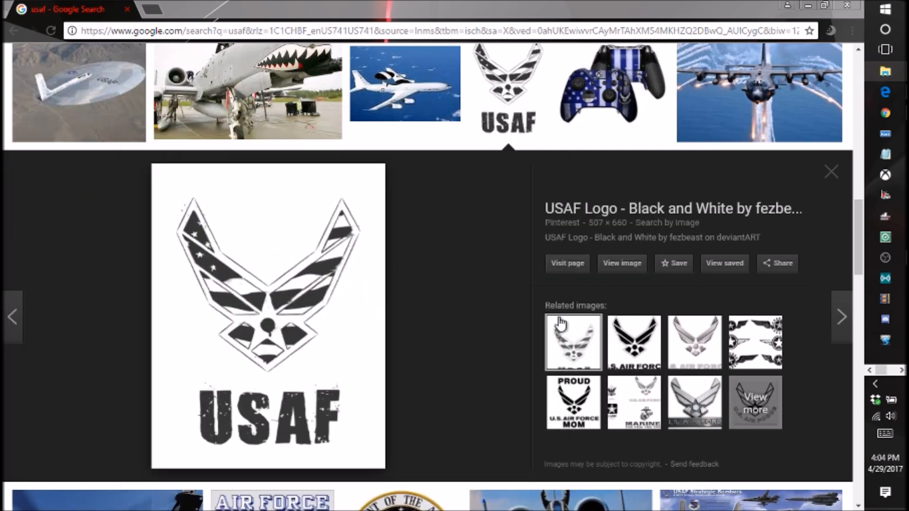
Start saving the black-and-white USAF logo image and browse through Documents, ATS Modding and Skining to the pictures folder.
{"action": "right_click", "coordinate": [316, 307]}
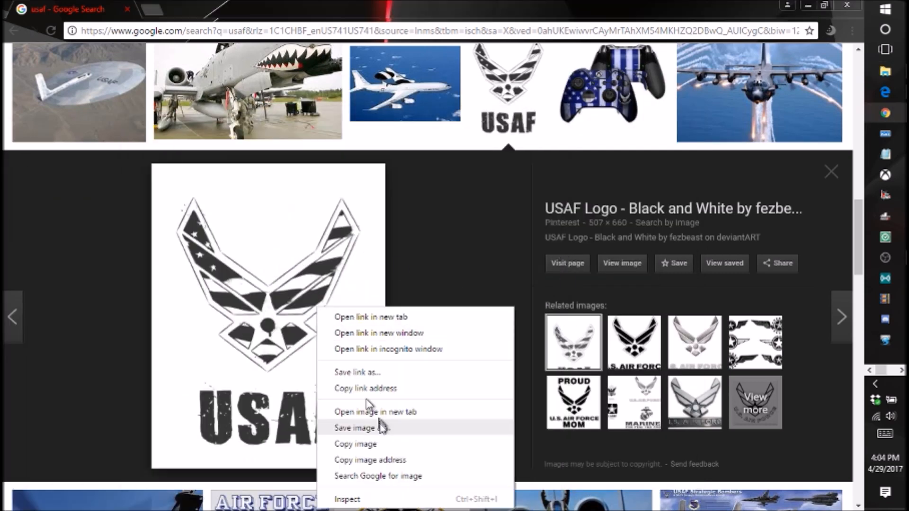
{"action": "left_click", "coordinate": [390, 428]}
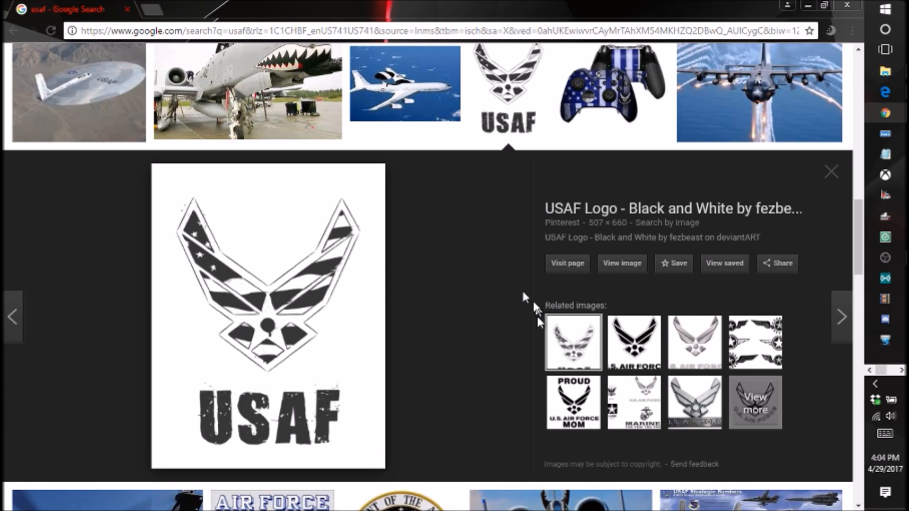
{"action": "left_click_drag", "start_coordinate": [108, 191], "coordinate": [92, 279]}
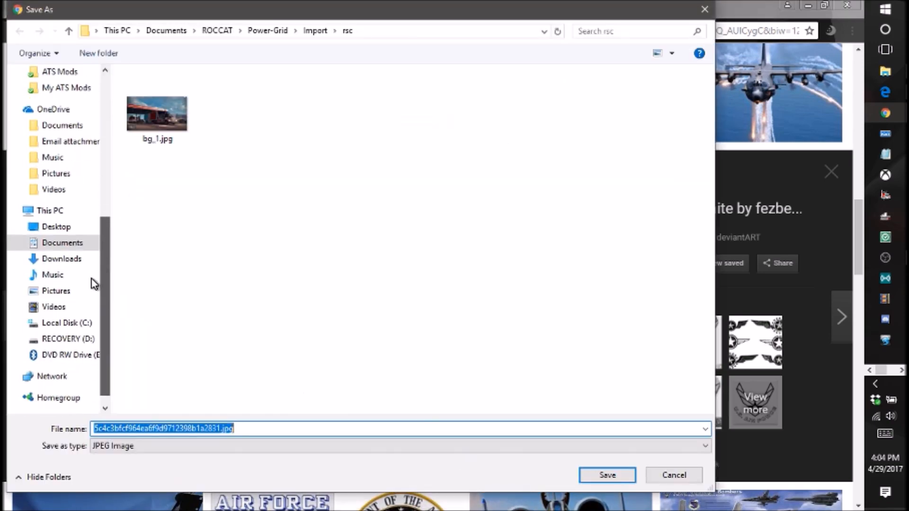
{"action": "left_click", "coordinate": [84, 244]}
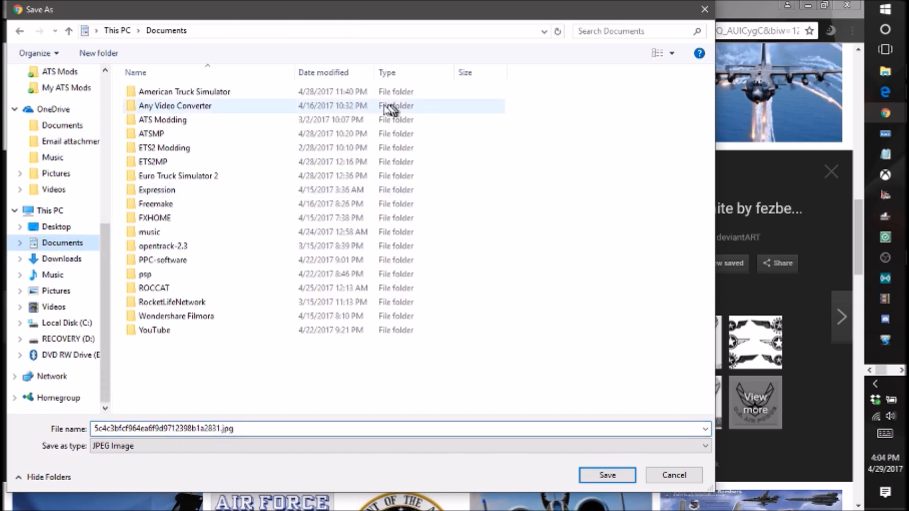
{"action": "double_click", "coordinate": [267, 123]}
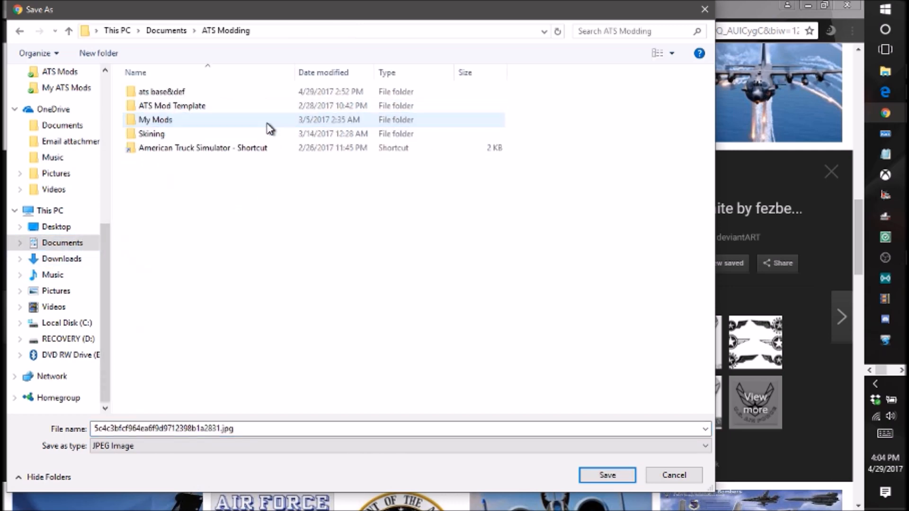
{"action": "double_click", "coordinate": [291, 136]}
{"action": "double_click", "coordinate": [271, 119]}
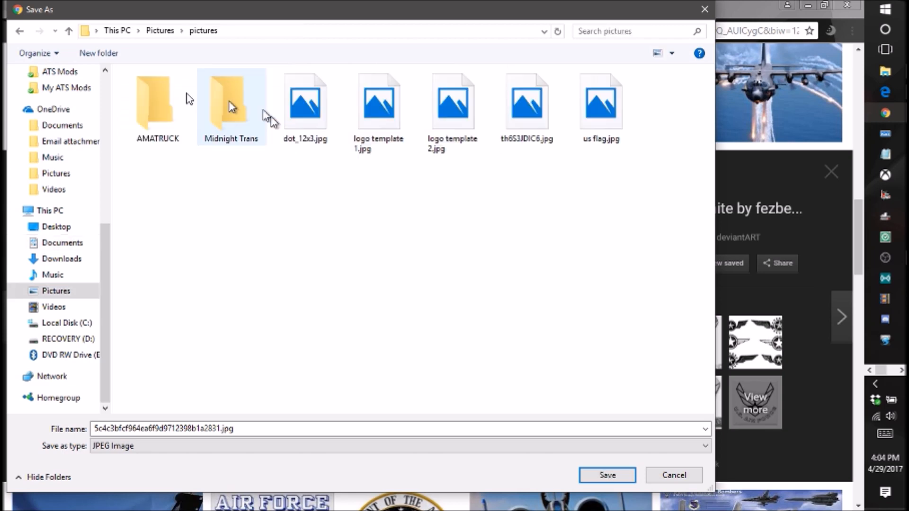
Create a new folder named "USAF" in the pictures folder and open it as the save location.
{"action": "right_click", "coordinate": [239, 192]}
{"action": "mouse_move", "coordinate": [177, 378]}
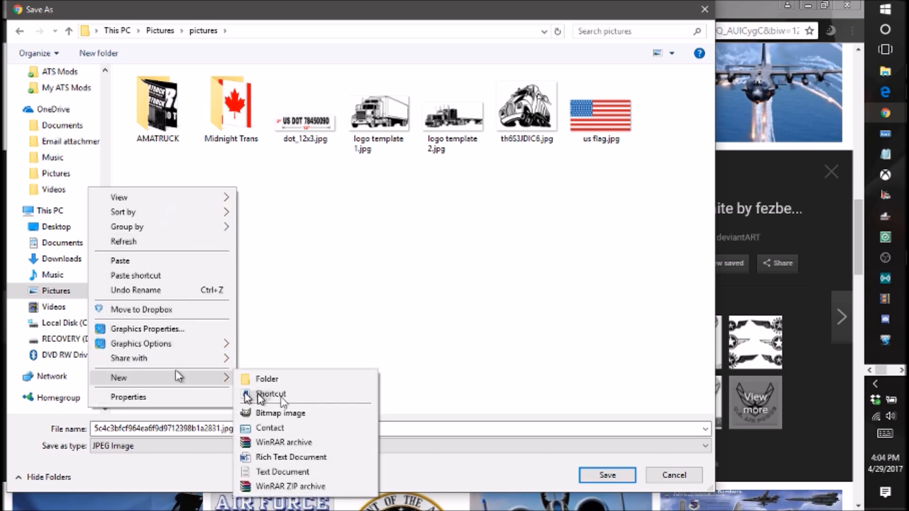
{"action": "left_click", "coordinate": [328, 381]}
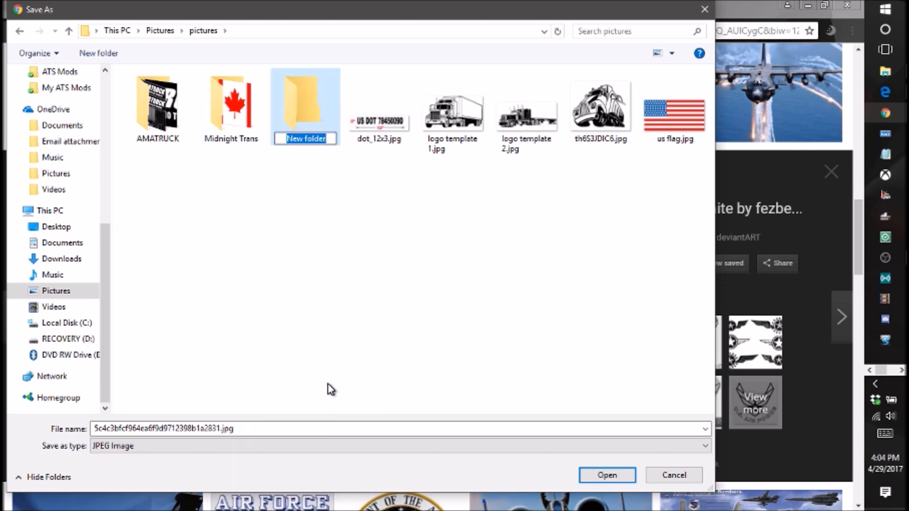
{"action": "type", "text": "USAF"}
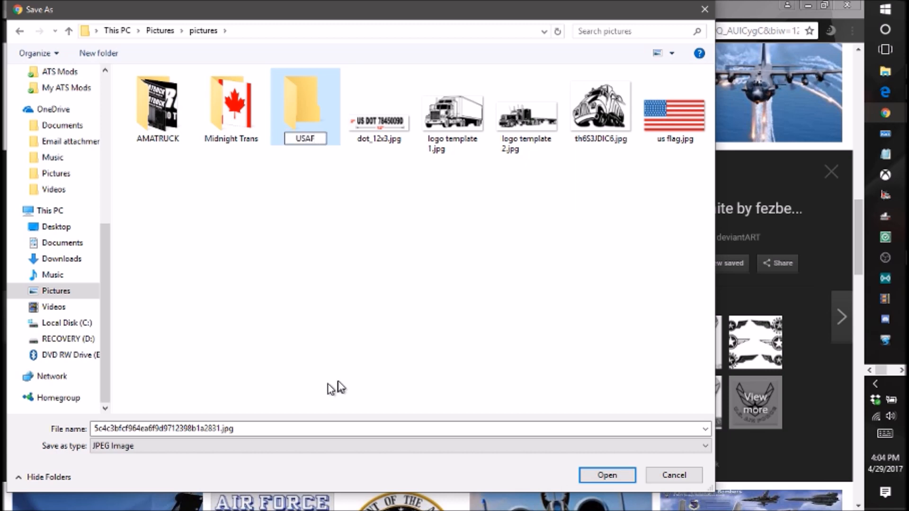
{"action": "left_click", "coordinate": [430, 344]}
{"action": "double_click", "coordinate": [326, 130]}
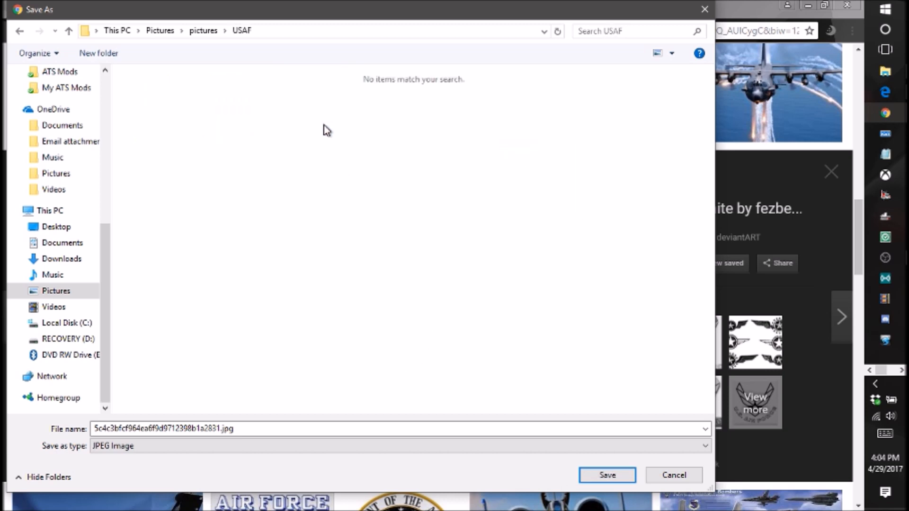
Save the black-and-white USAF logo as a JPEG image in the USAF folder and close its preview.
{"action": "right_click", "coordinate": [300, 182]}
{"action": "left_click", "coordinate": [208, 254]}
{"action": "left_click", "coordinate": [499, 306]}
{"action": "left_click", "coordinate": [607, 477]}
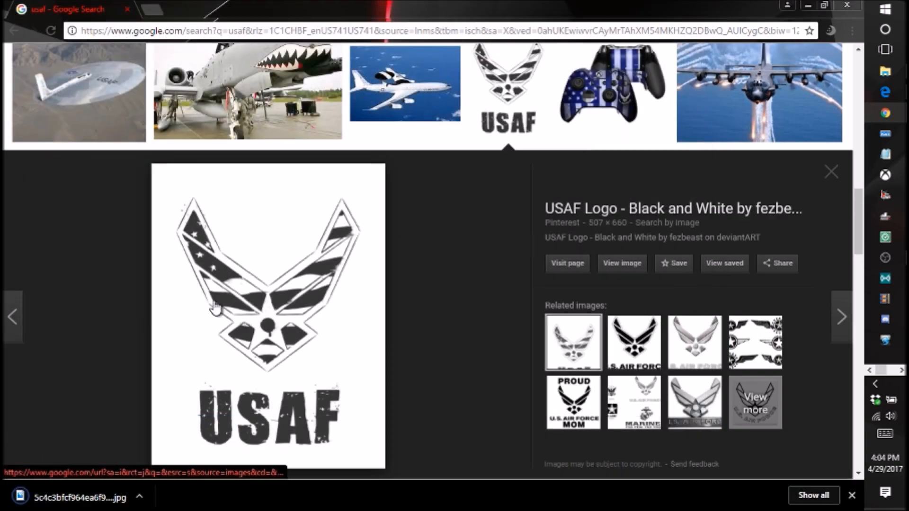
{"action": "left_click", "coordinate": [832, 174]}
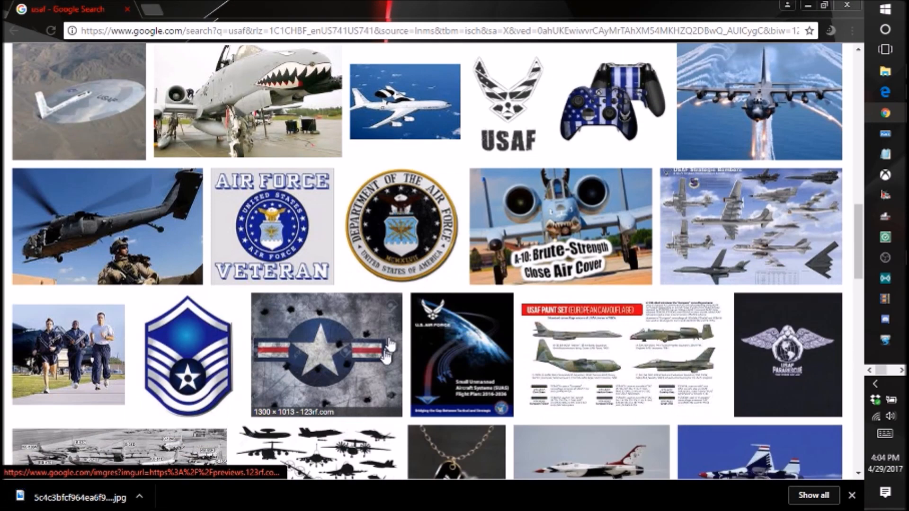
Browse the usaf image results and save the star roundel with red and white bars as download.png in the USAF folder.
{"action": "scroll", "coordinate": [289, 399], "scroll_direction": "down", "scroll_amount": 8}
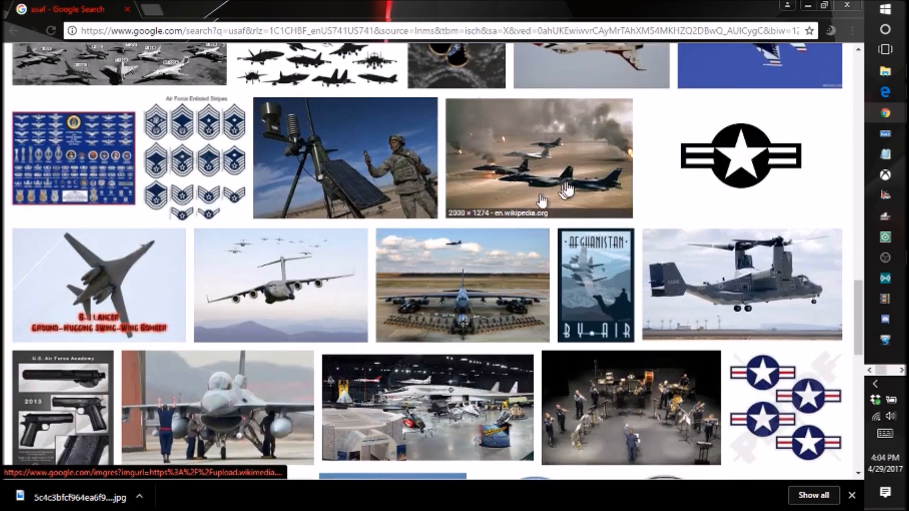
{"action": "scroll", "coordinate": [626, 398], "scroll_direction": "down", "scroll_amount": 14}
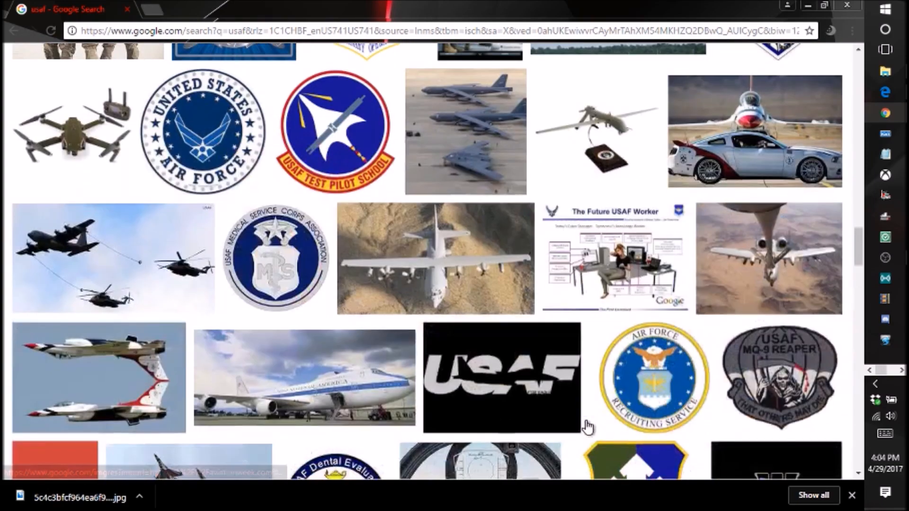
{"action": "scroll", "coordinate": [587, 421], "scroll_direction": "down", "scroll_amount": 8}
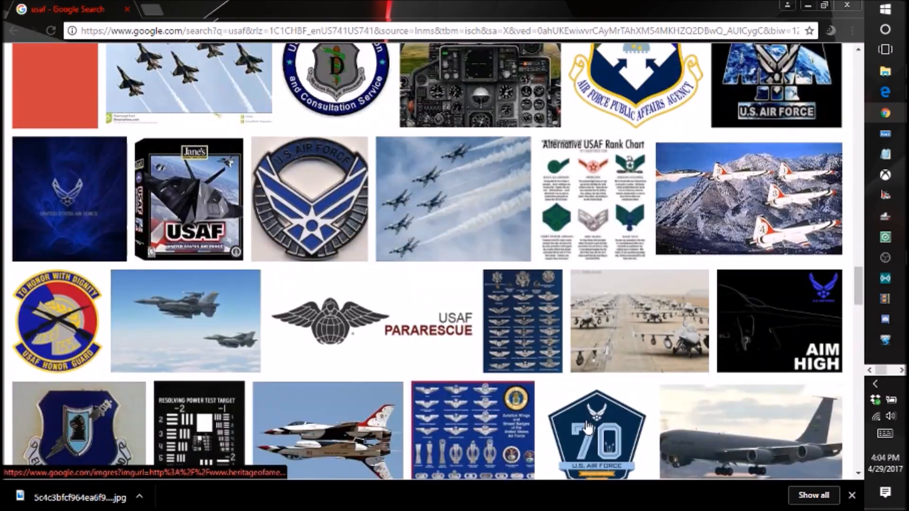
{"action": "scroll", "coordinate": [587, 428], "scroll_direction": "down", "scroll_amount": 10}
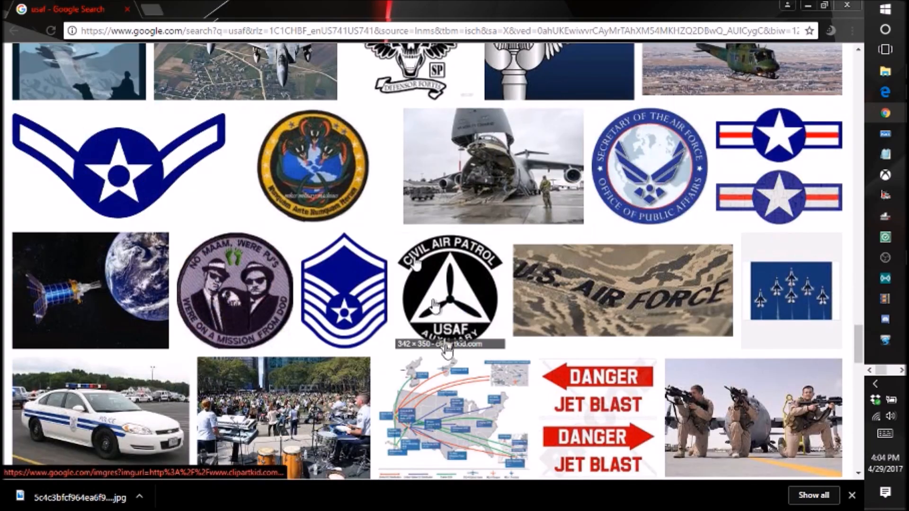
{"action": "scroll", "coordinate": [446, 350], "scroll_direction": "down", "scroll_amount": 10}
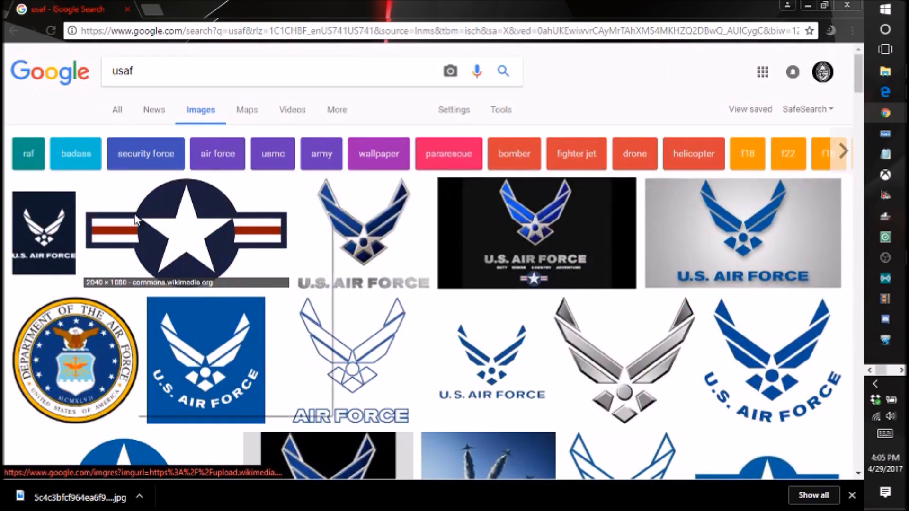
{"action": "right_click", "coordinate": [135, 215]}
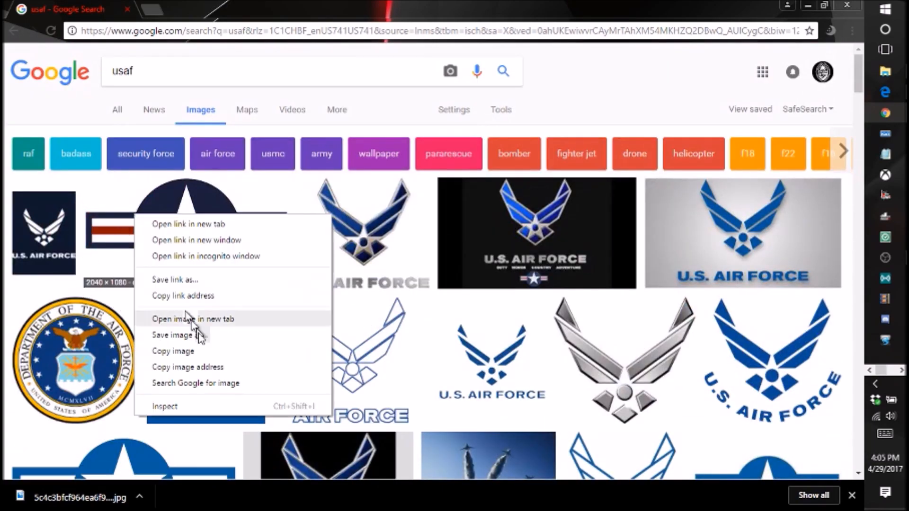
{"action": "left_click", "coordinate": [205, 336]}
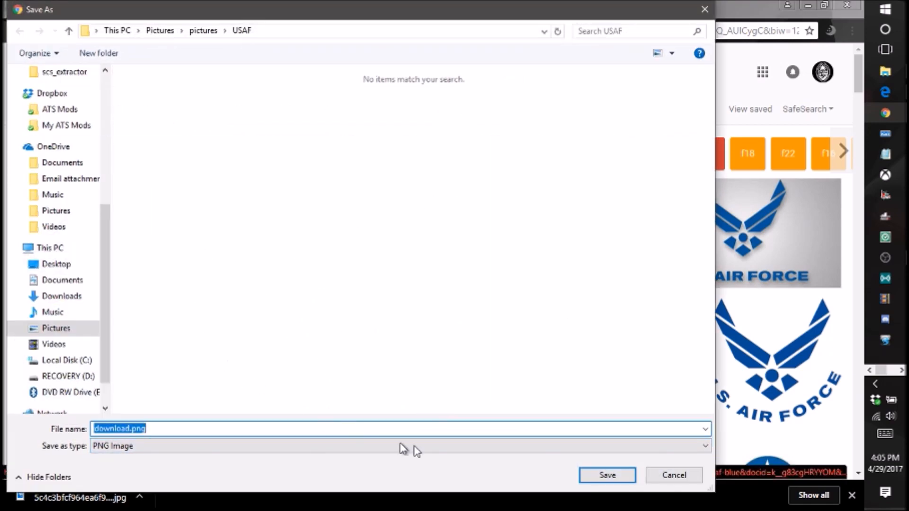
{"action": "left_click", "coordinate": [593, 475]}
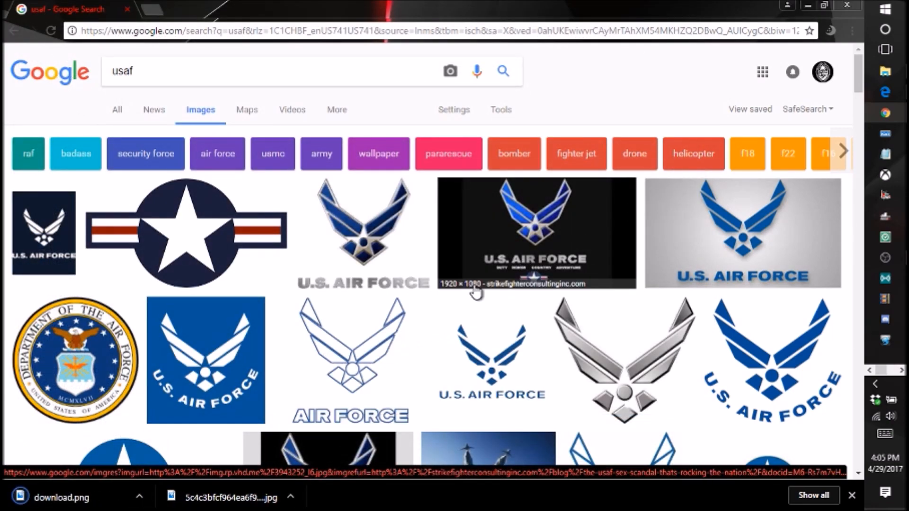
Switch from the browser to the ATS Truck Templates folder and open All ken.w900.xcf from Kenworth-W900 in GIMP.
{"action": "left_click", "coordinate": [806, 6]}
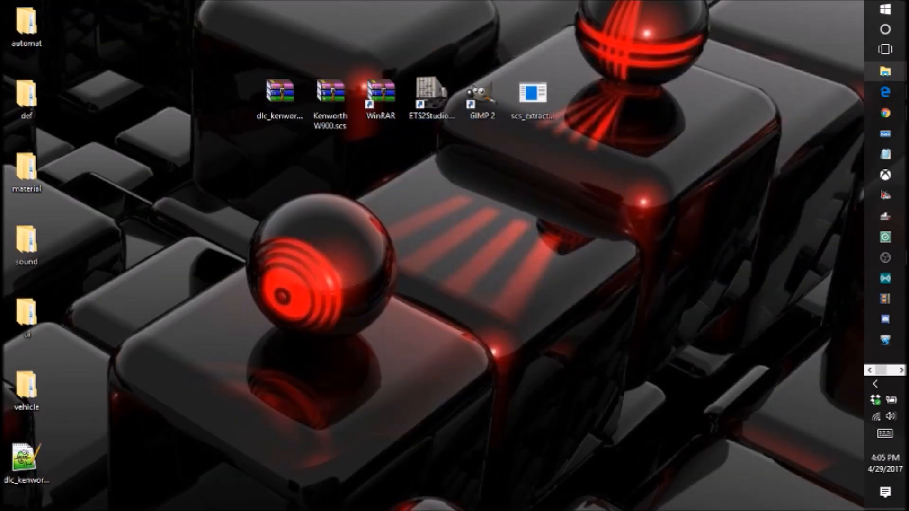
{"action": "left_click_drag", "start_coordinate": [0, 30], "coordinate": [418, 35]}
{"action": "double_click", "coordinate": [255, 166]}
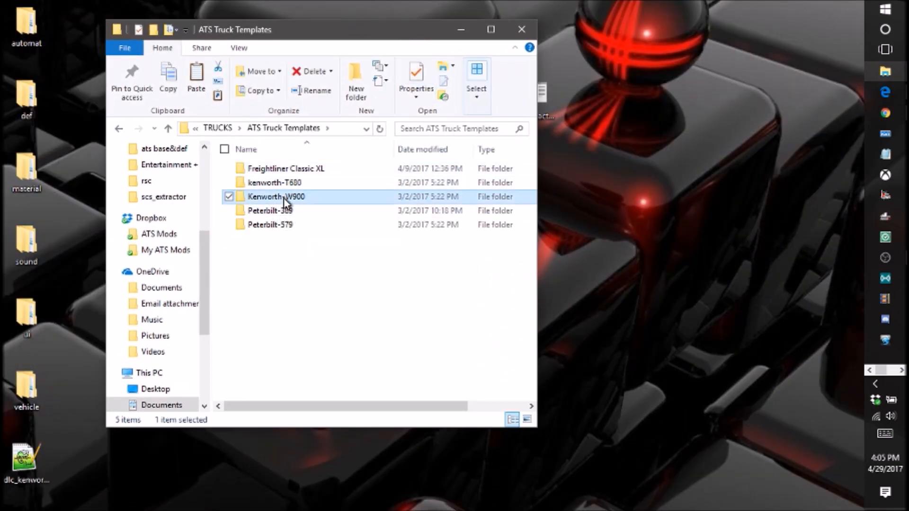
{"action": "double_click", "coordinate": [283, 198]}
{"action": "left_click", "coordinate": [256, 160]}
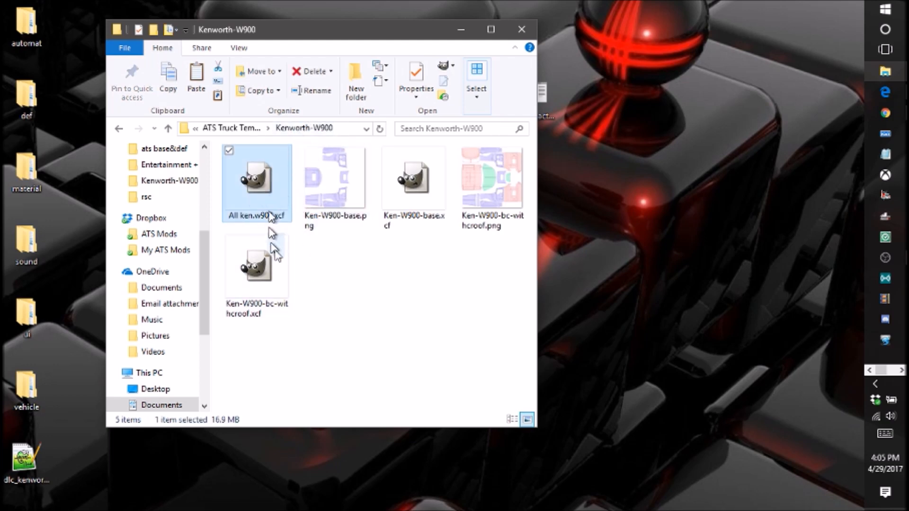
{"action": "double_click", "coordinate": [271, 204]}
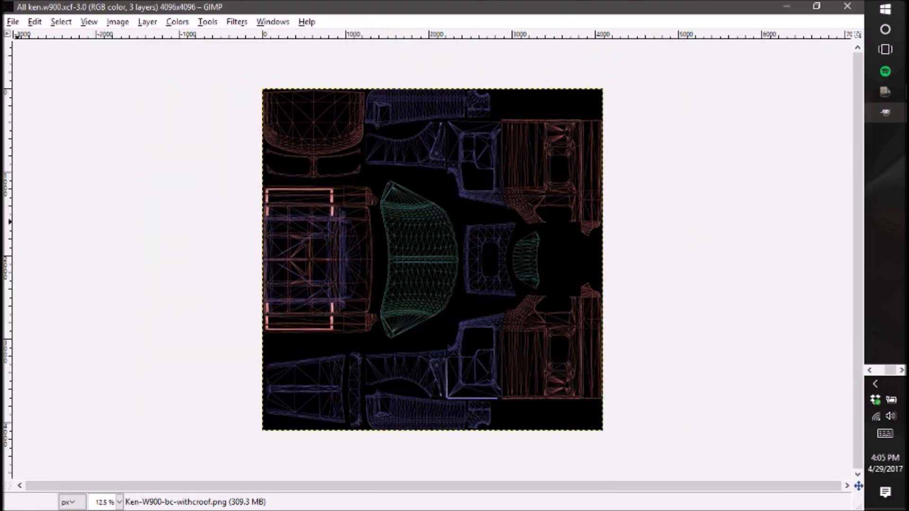
Place the Layers dock and the toolbox on opposite sides of the template image.
{"action": "left_click_drag", "start_coordinate": [1, 78], "coordinate": [797, 18]}
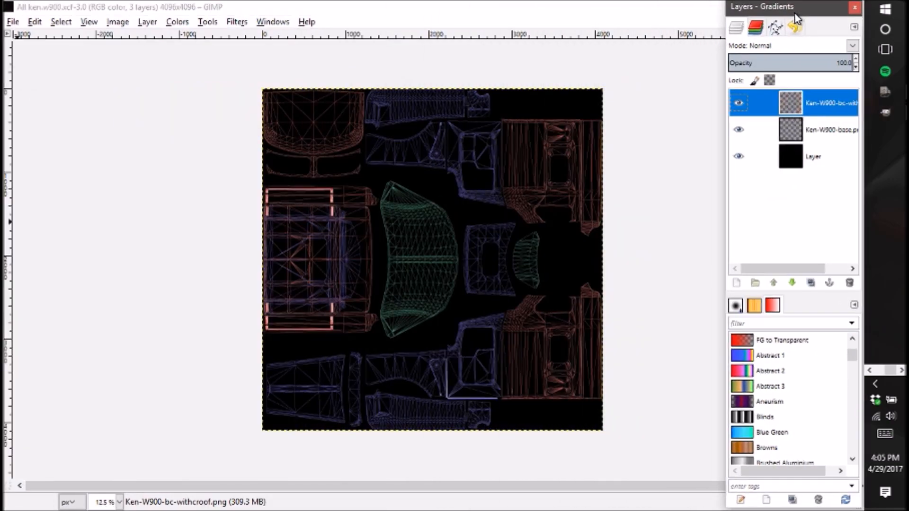
{"action": "left_click_drag", "start_coordinate": [1, 47], "coordinate": [45, 13]}
{"action": "left_click", "coordinate": [183, 278]}
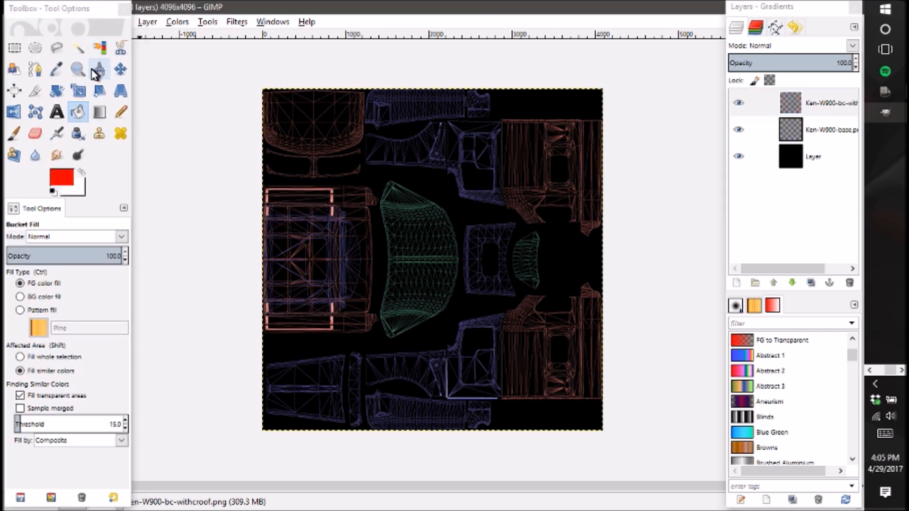
Hide the Ken-W900-bc-withcroof.png layer and move the toolbox off the canvas to expose the base template's hood and cab parts.
{"action": "left_click", "coordinate": [77, 69]}
{"action": "left_click", "coordinate": [399, 269]}
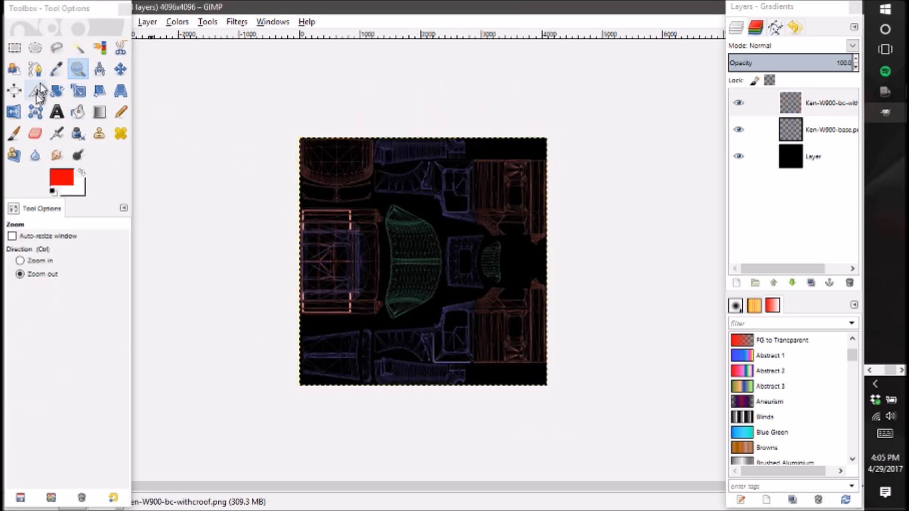
{"action": "left_click", "coordinate": [21, 260]}
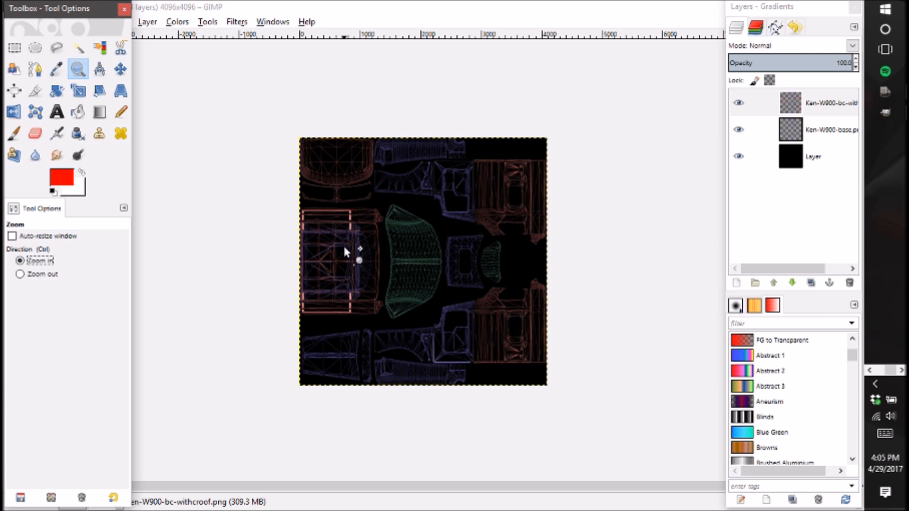
{"action": "left_click", "coordinate": [401, 264]}
{"action": "left_click", "coordinate": [406, 268]}
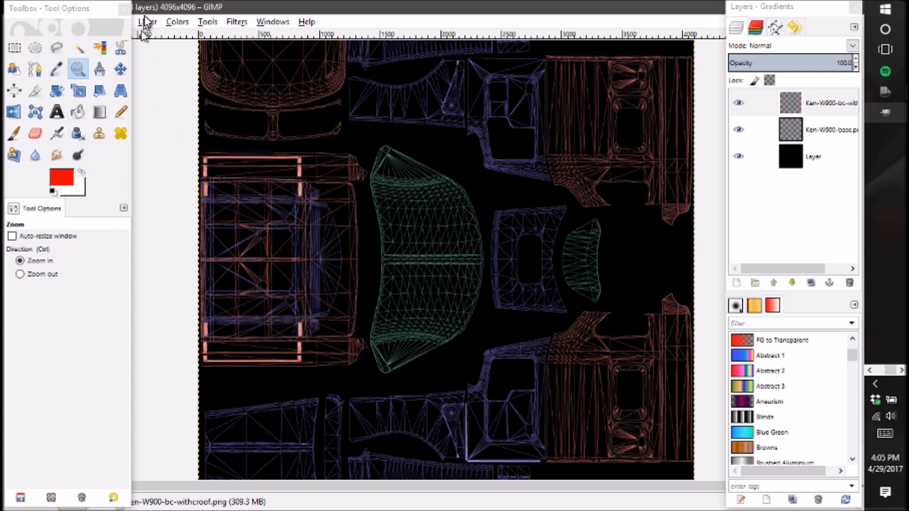
{"action": "left_click", "coordinate": [739, 104]}
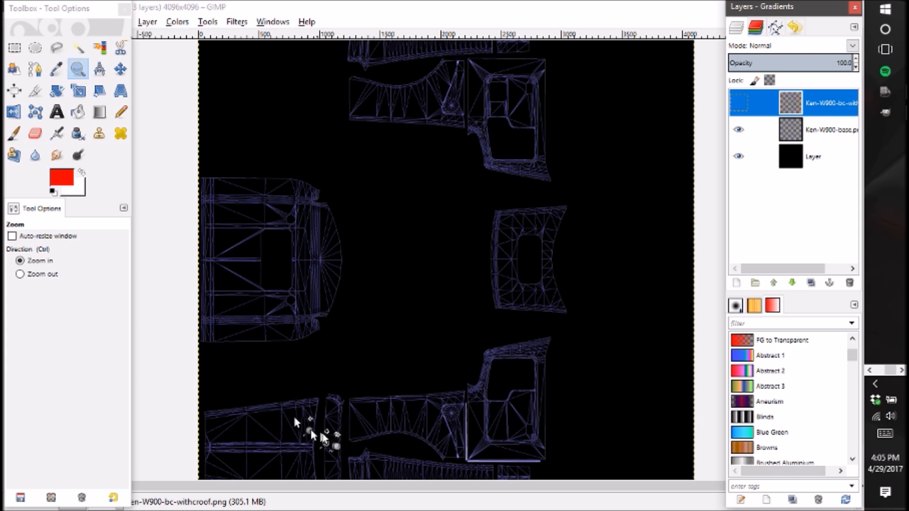
{"action": "left_click", "coordinate": [452, 421]}
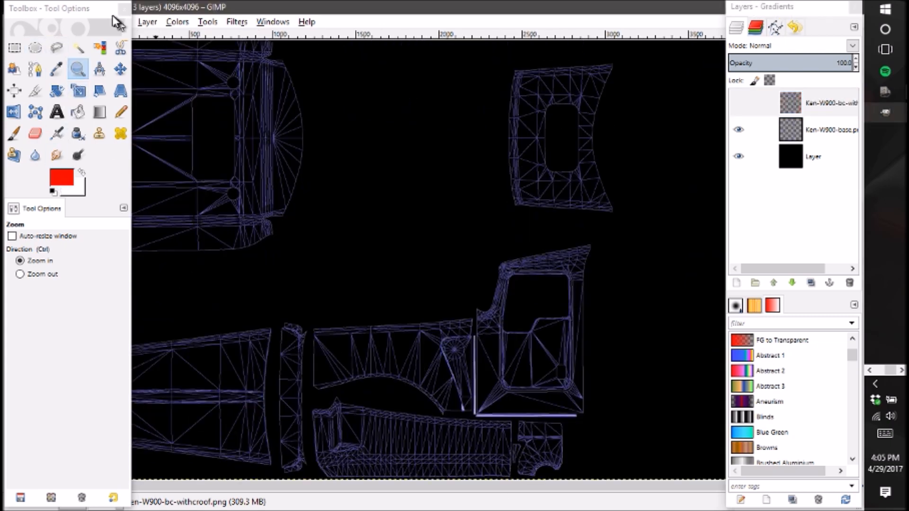
{"action": "left_click_drag", "start_coordinate": [93, 14], "coordinate": [0, 49]}
{"action": "left_click_drag", "start_coordinate": [0, 14], "coordinate": [0, 15]}
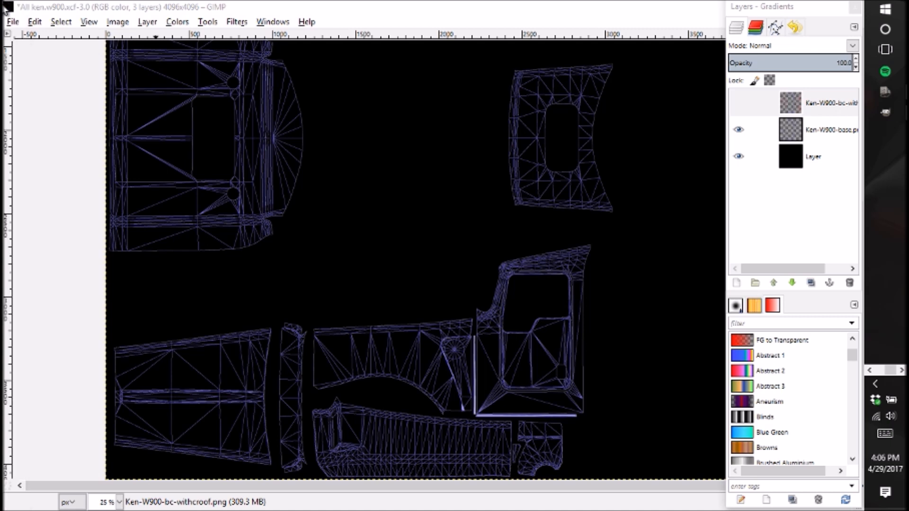
Start opening an image as a layer and look through the Skining, ATS Modding and Documents folders for the pictures folder.
{"action": "left_click", "coordinate": [13, 21]}
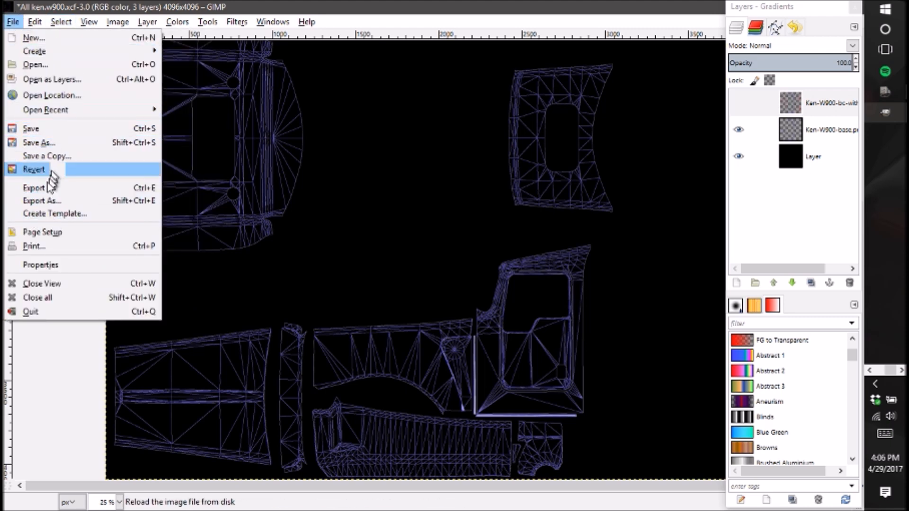
{"action": "left_click", "coordinate": [60, 85]}
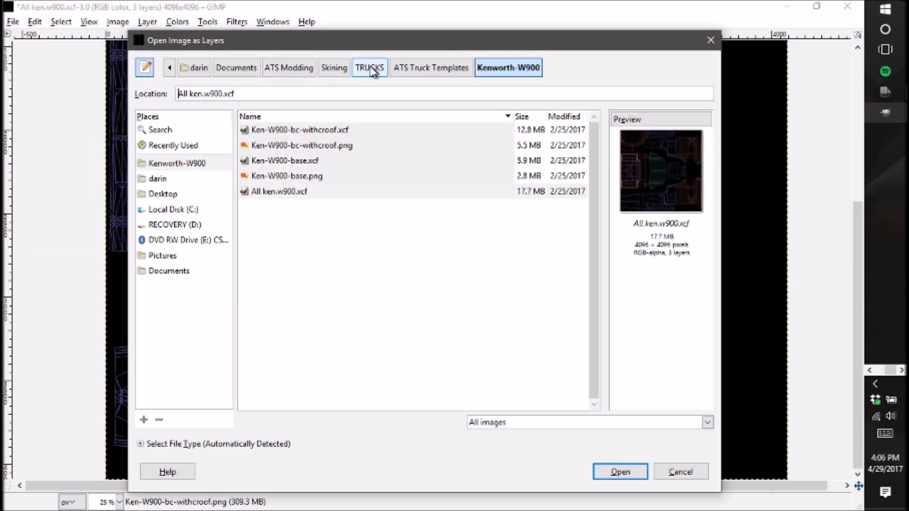
{"action": "left_click", "coordinate": [335, 68]}
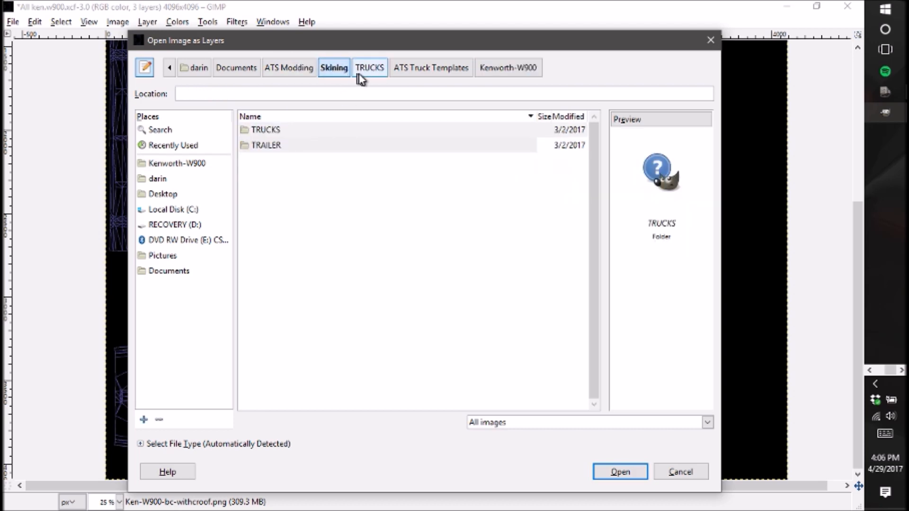
{"action": "left_click", "coordinate": [360, 72]}
{"action": "left_click", "coordinate": [334, 70]}
{"action": "left_click", "coordinate": [308, 70]}
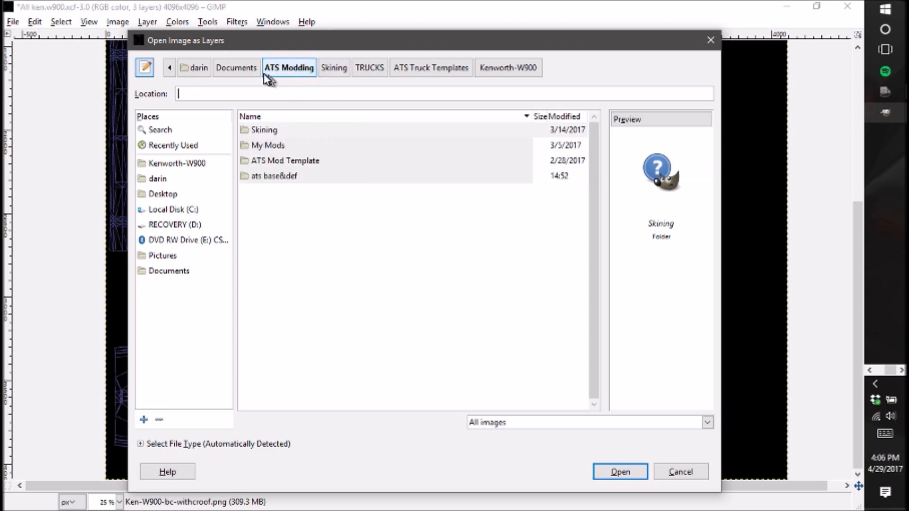
{"action": "left_click", "coordinate": [425, 73]}
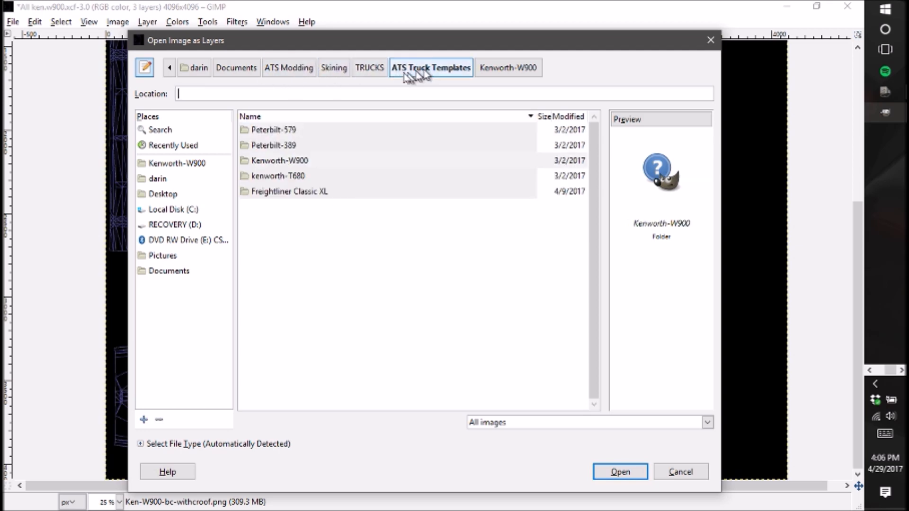
{"action": "left_click", "coordinate": [337, 69]}
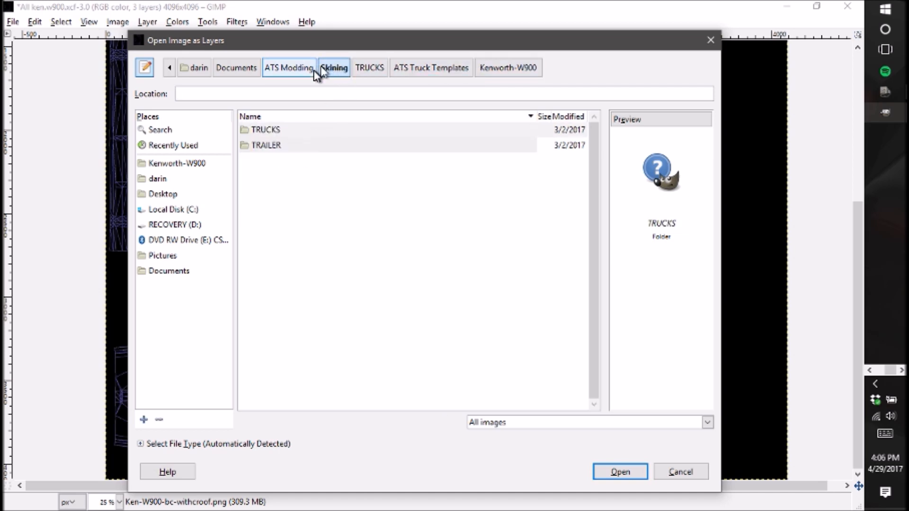
{"action": "left_click", "coordinate": [289, 70]}
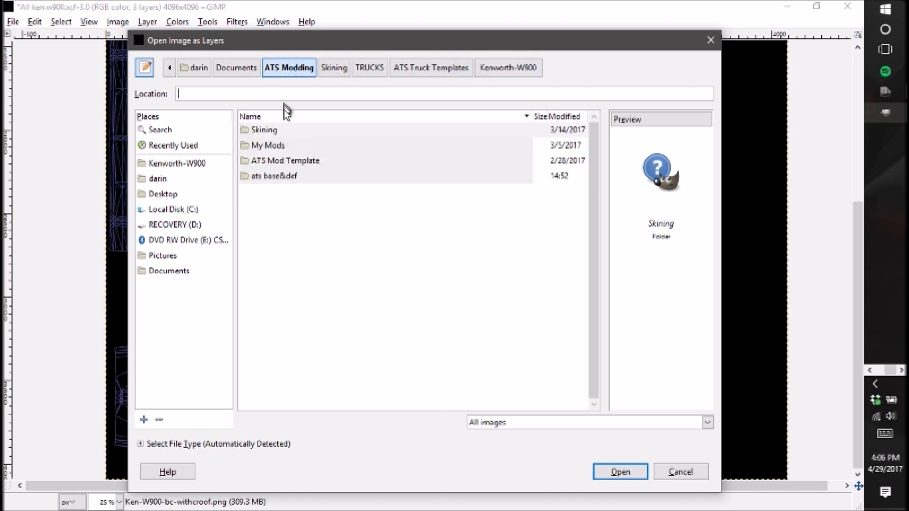
{"action": "double_click", "coordinate": [298, 134]}
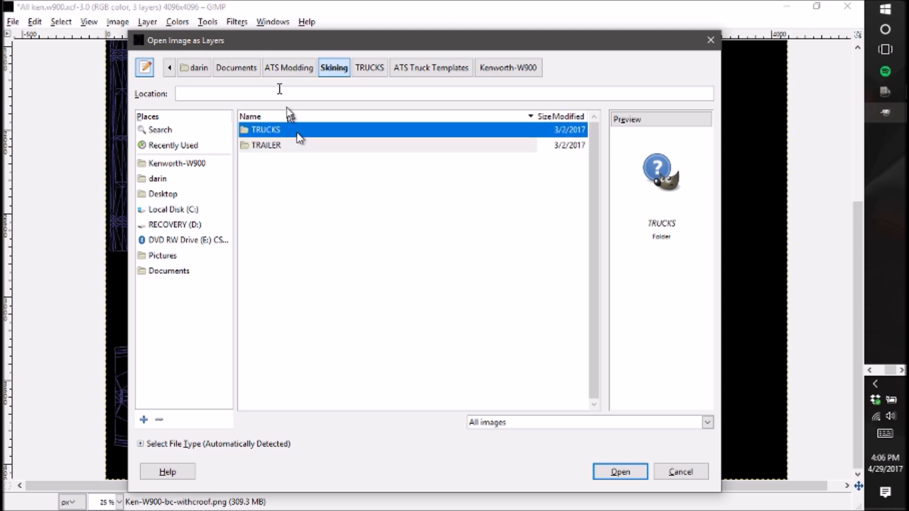
{"action": "left_click", "coordinate": [283, 68]}
{"action": "left_click", "coordinate": [243, 72]}
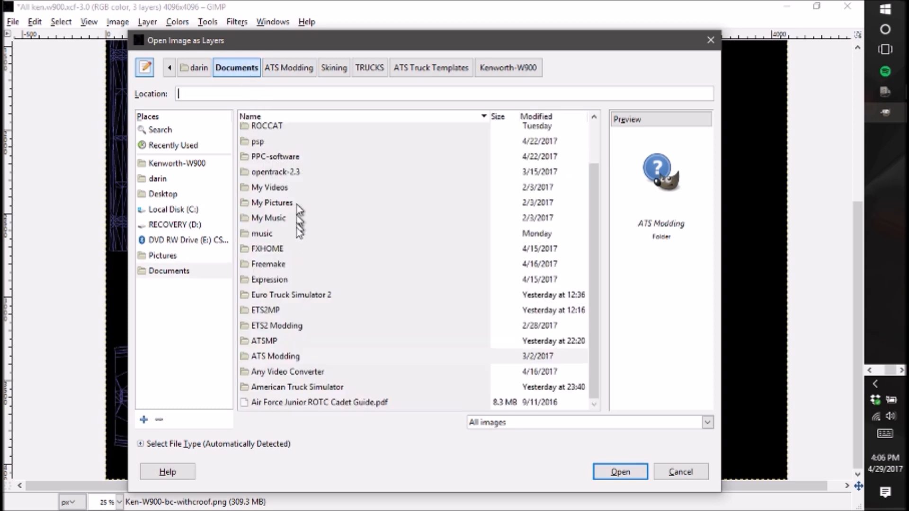
Look for the pictures folder in My Mods, ats base&def and ATS Mod Template, and bring up the file explorer window to check its location.
{"action": "double_click", "coordinate": [287, 357]}
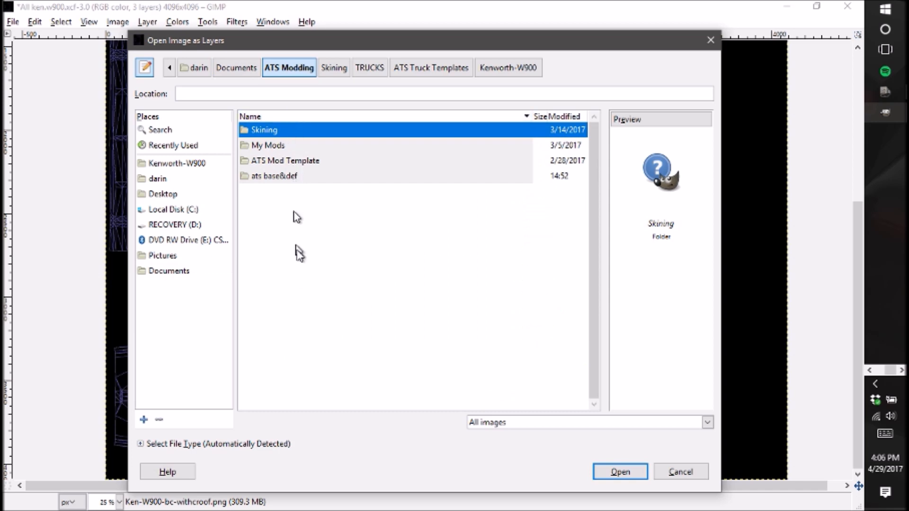
{"action": "double_click", "coordinate": [340, 146]}
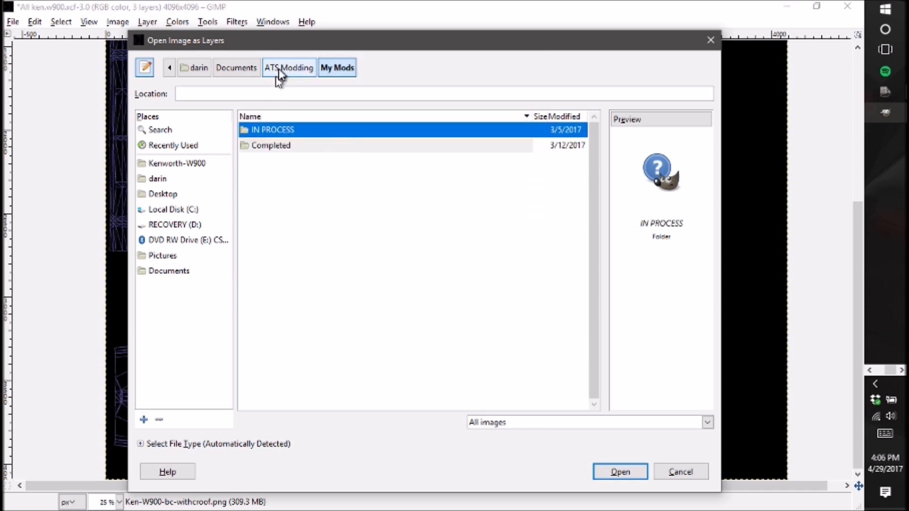
{"action": "left_click", "coordinate": [294, 67]}
{"action": "double_click", "coordinate": [286, 177]}
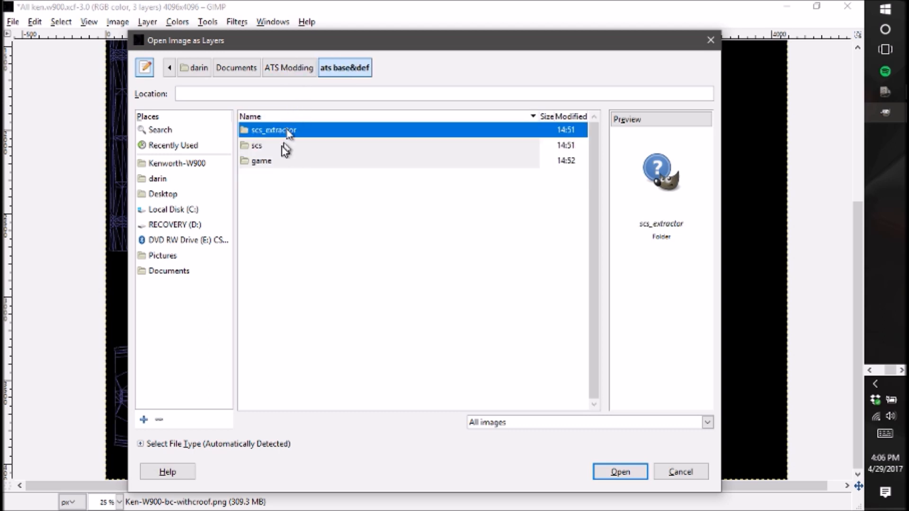
{"action": "left_click", "coordinate": [298, 69]}
{"action": "double_click", "coordinate": [283, 164]}
{"action": "left_click", "coordinate": [292, 68]}
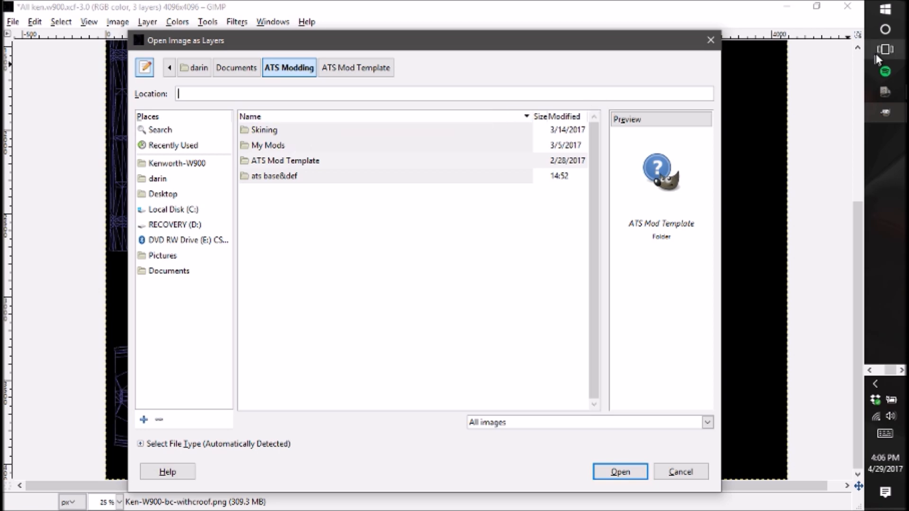
{"action": "key", "text": "alt+Tab"}
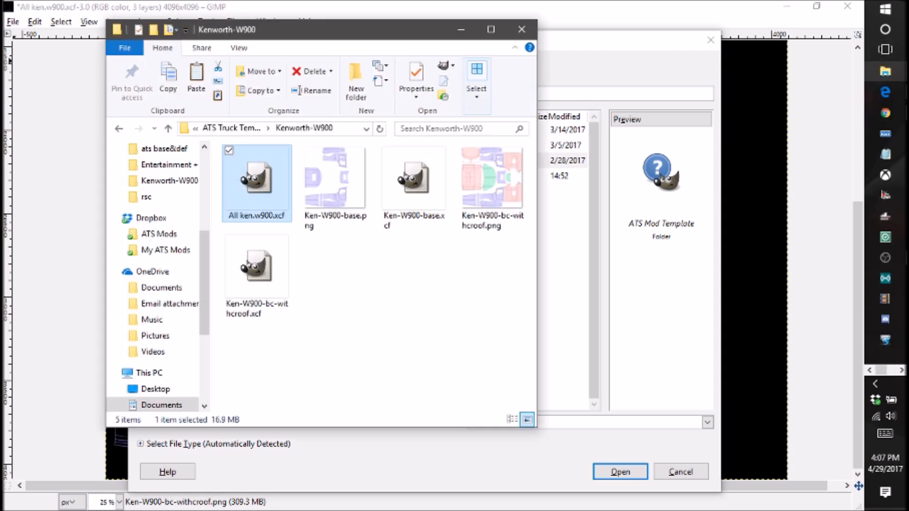
{"action": "left_click_drag", "start_coordinate": [246, 20], "coordinate": [0, 36]}
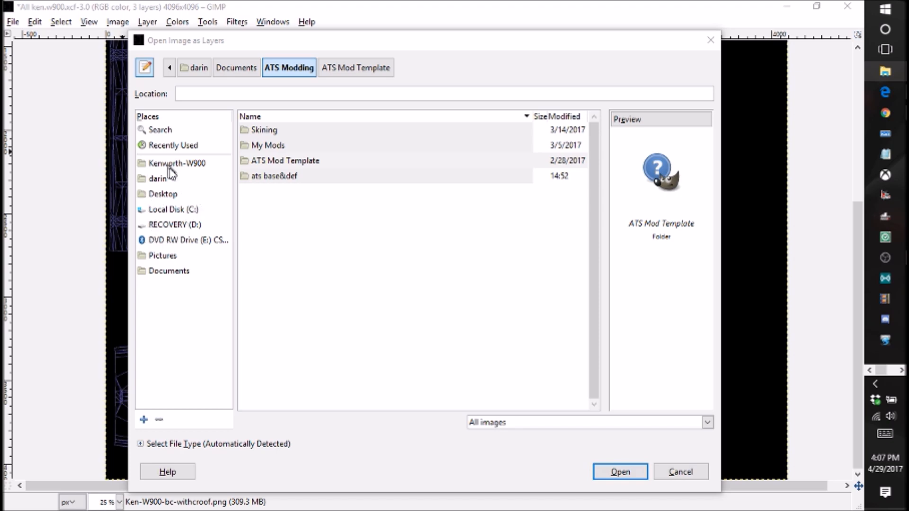
Add us flag.jpg as a new layer from the pictures folder inside the user's Pictures folder.
{"action": "left_click", "coordinate": [169, 68]}
{"action": "left_click", "coordinate": [169, 68]}
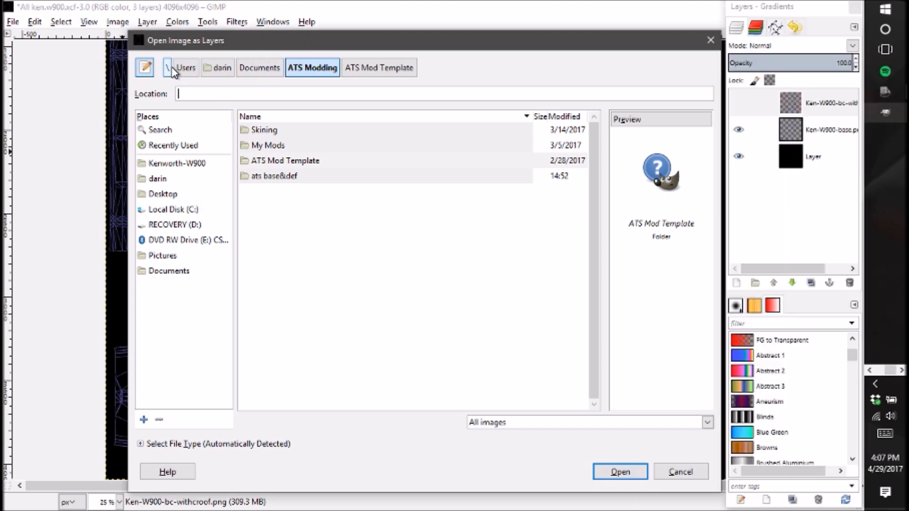
{"action": "left_click", "coordinate": [227, 72]}
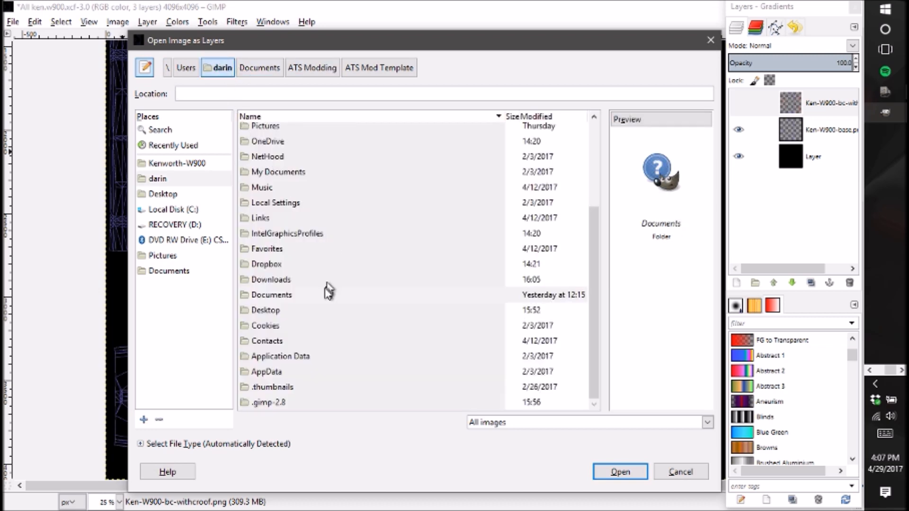
{"action": "scroll", "coordinate": [327, 292], "scroll_direction": "up", "scroll_amount": 3}
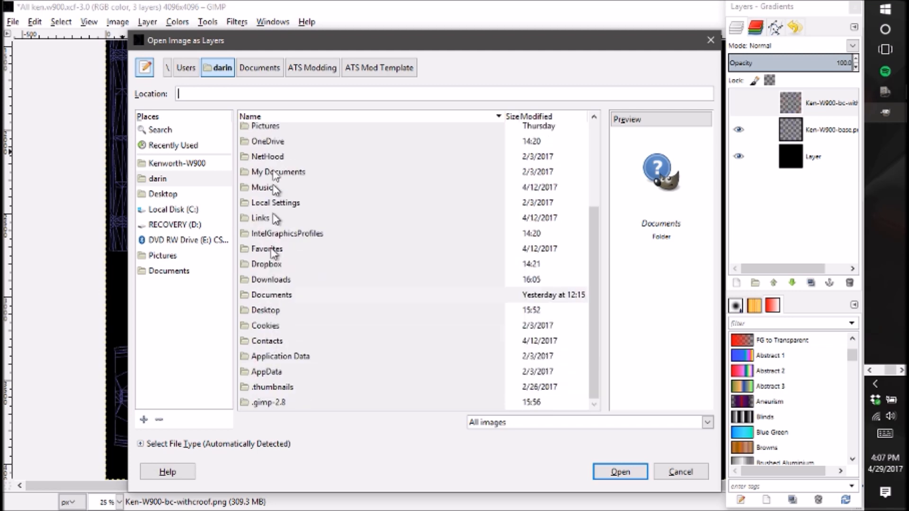
{"action": "double_click", "coordinate": [269, 126]}
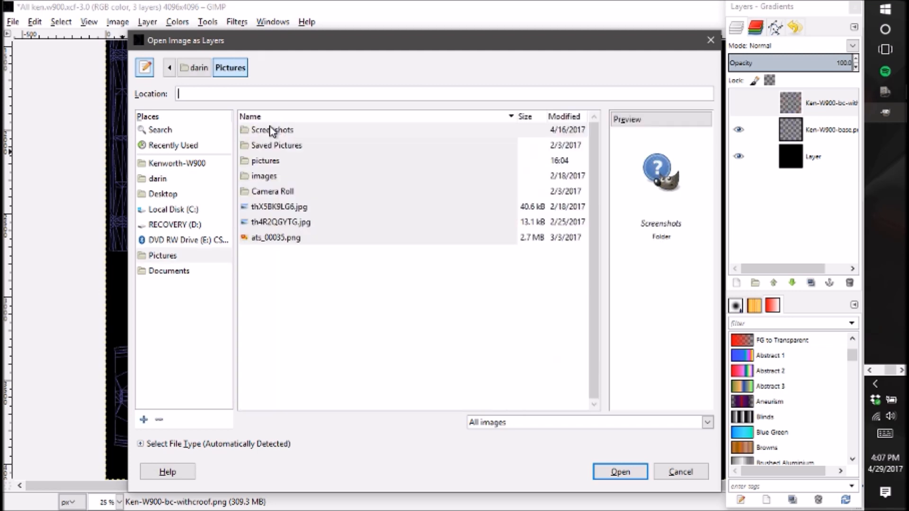
{"action": "double_click", "coordinate": [265, 162]}
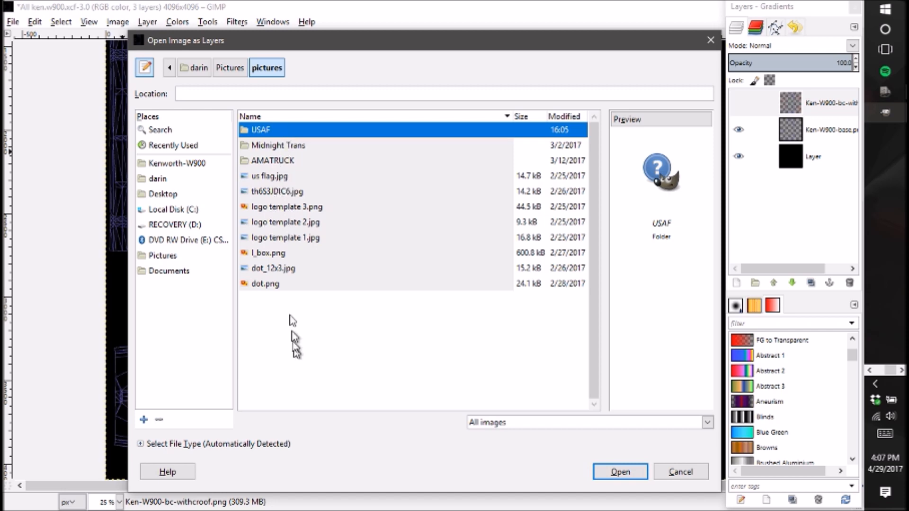
{"action": "double_click", "coordinate": [279, 176]}
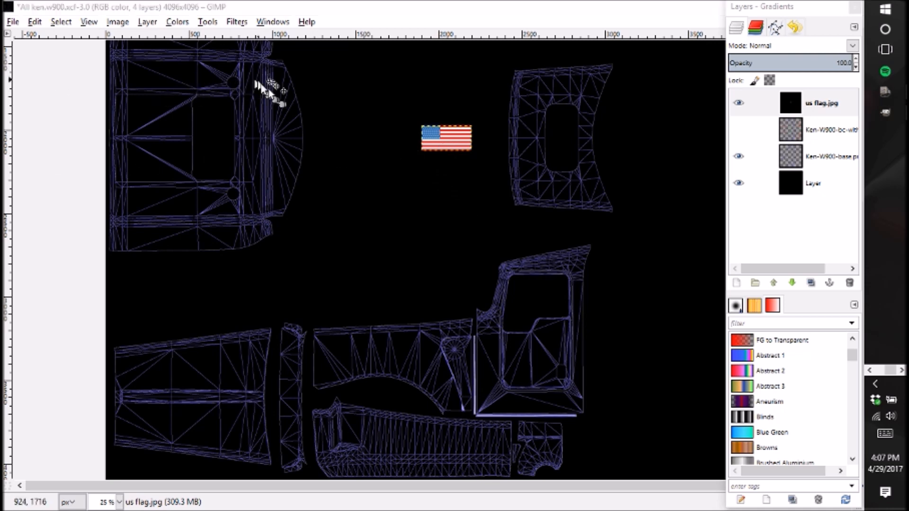
Move the us flag.jpg layer onto the hood side part beside the lower cab door and scale it to a width of 100 px.
{"action": "left_click_drag", "start_coordinate": [450, 141], "coordinate": [413, 347]}
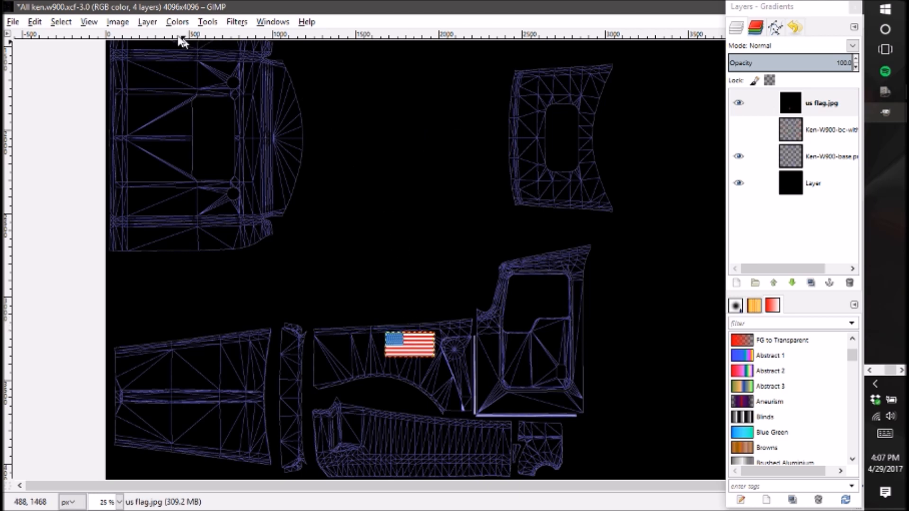
{"action": "left_click", "coordinate": [144, 22]}
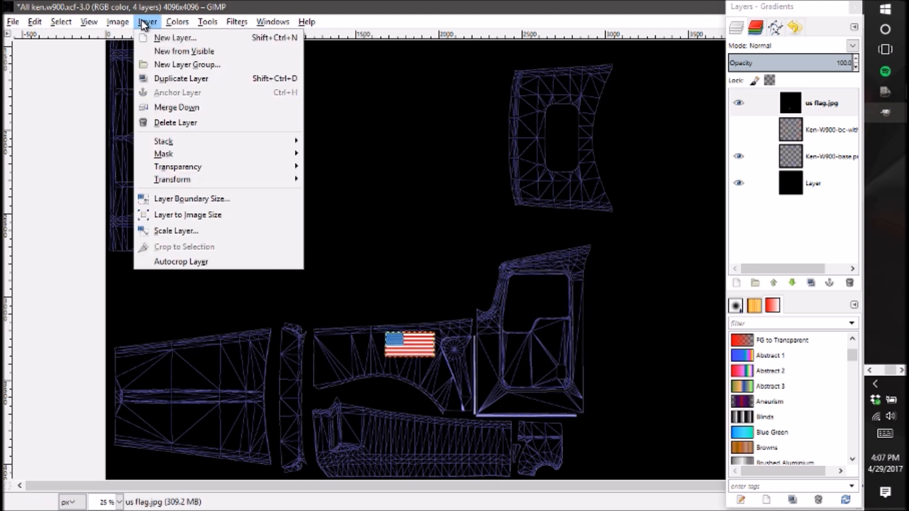
{"action": "left_click", "coordinate": [182, 231]}
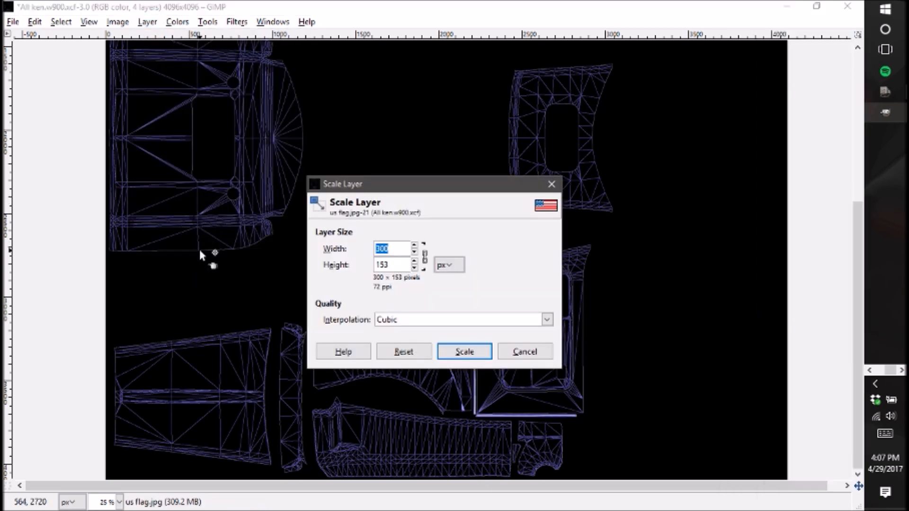
{"action": "type", "text": "100"}
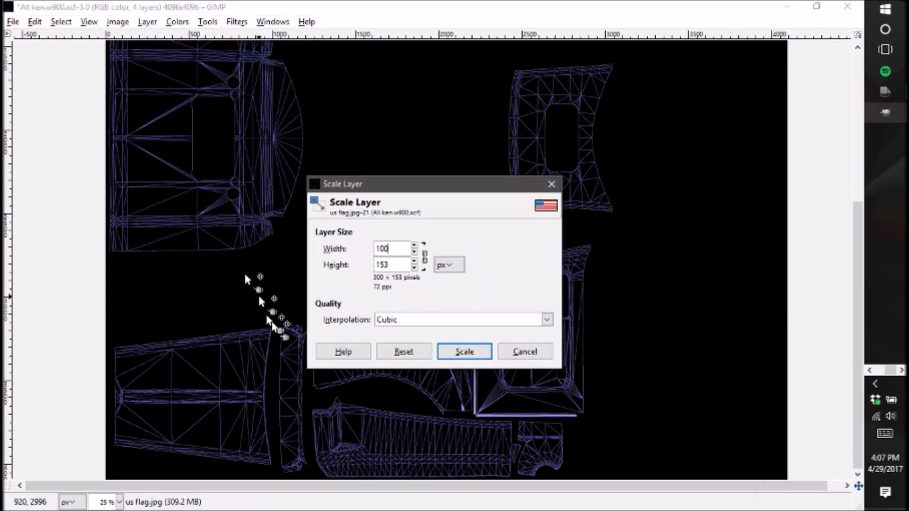
{"action": "left_click", "coordinate": [480, 356]}
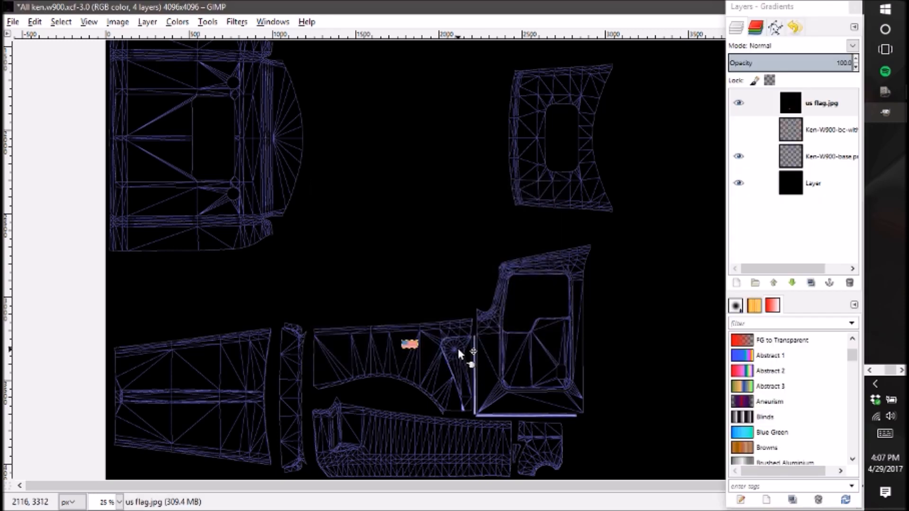
Rescale the flag layer to a width of 150 px and nudge it slightly up toward the hood side's top edge.
{"action": "left_click", "coordinate": [145, 22]}
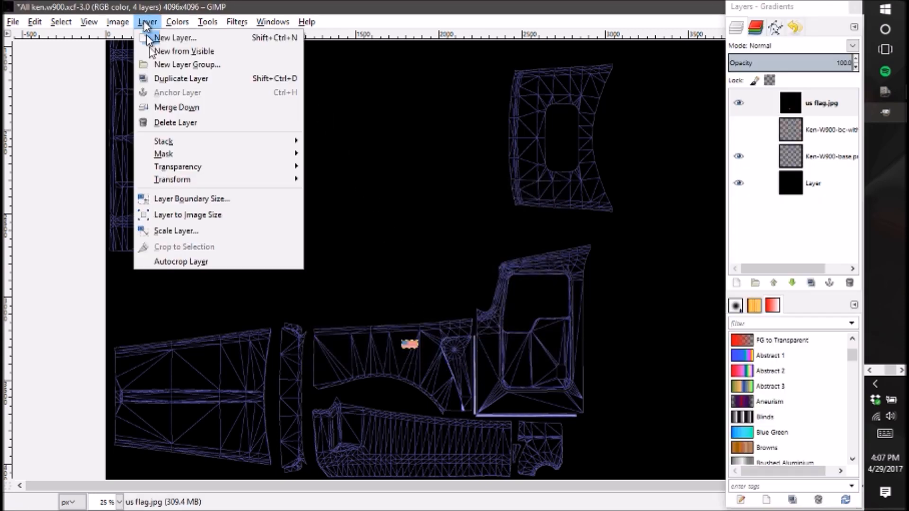
{"action": "left_click", "coordinate": [176, 231]}
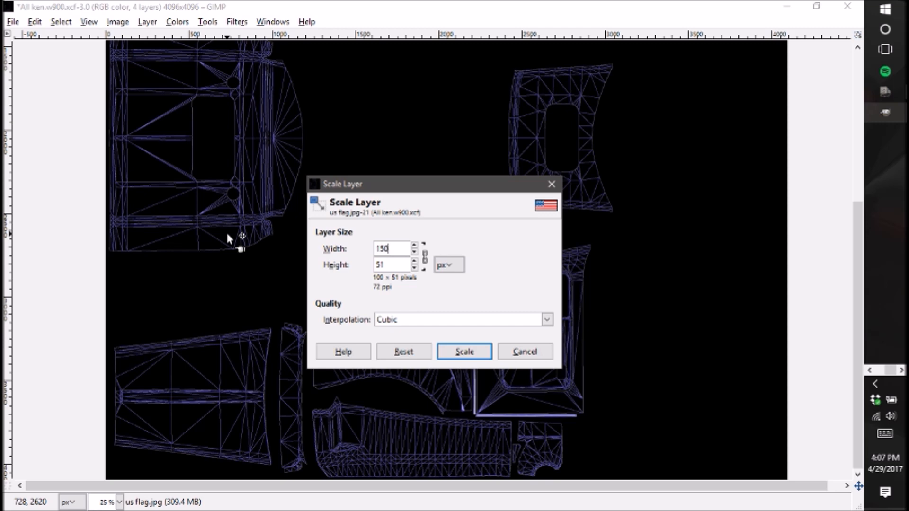
{"action": "type", "text": "150"}
{"action": "left_click", "coordinate": [447, 351]}
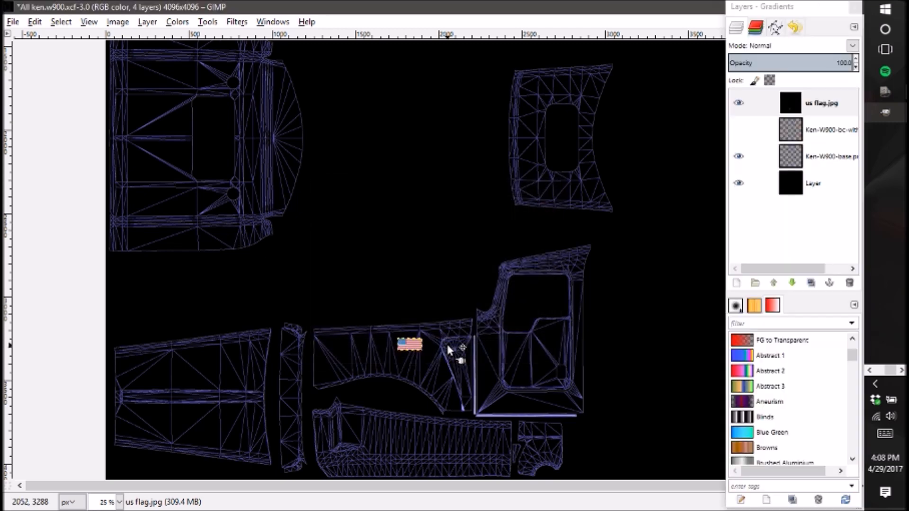
{"action": "left_click_drag", "start_coordinate": [411, 347], "coordinate": [410, 344]}
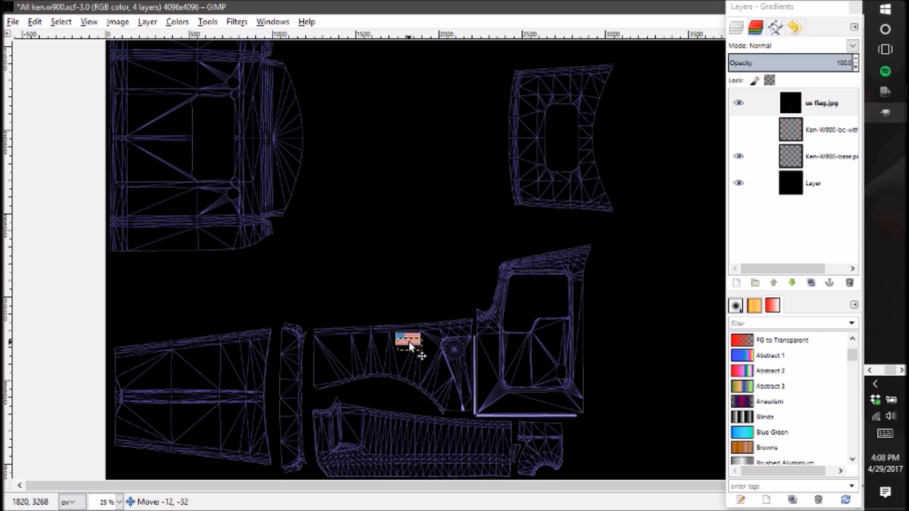
{"action": "left_click_drag", "start_coordinate": [410, 343], "coordinate": [410, 343]}
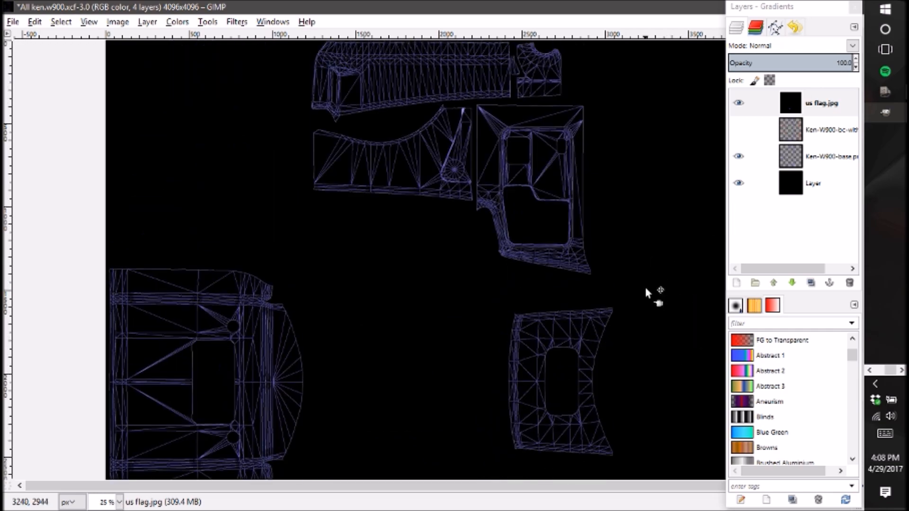
Copy the scaled flag, paste it into the image and turn the floating selection into a new layer.
{"action": "right_click", "coordinate": [411, 342]}
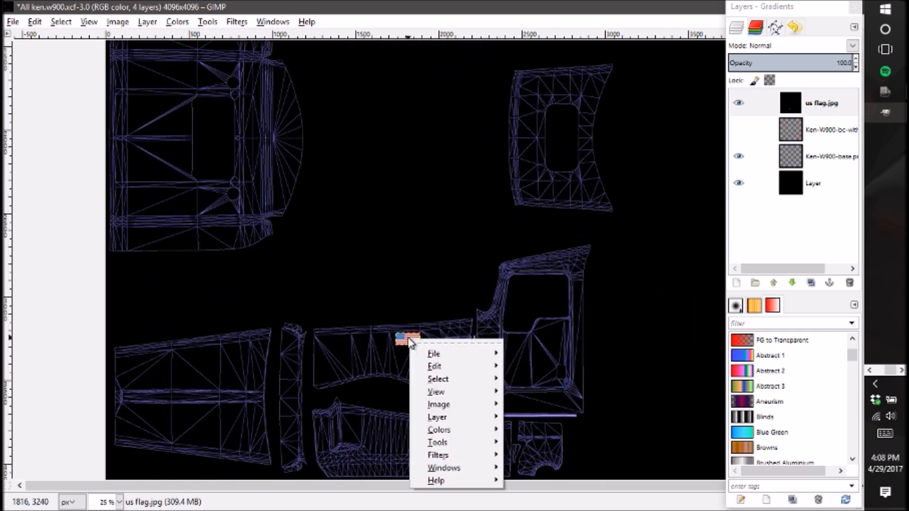
{"action": "mouse_move", "coordinate": [467, 367]}
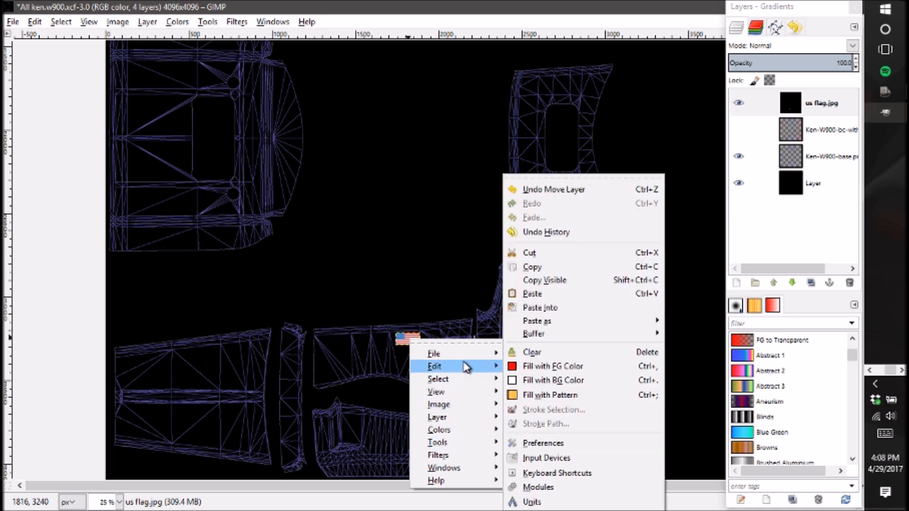
{"action": "left_click", "coordinate": [554, 267]}
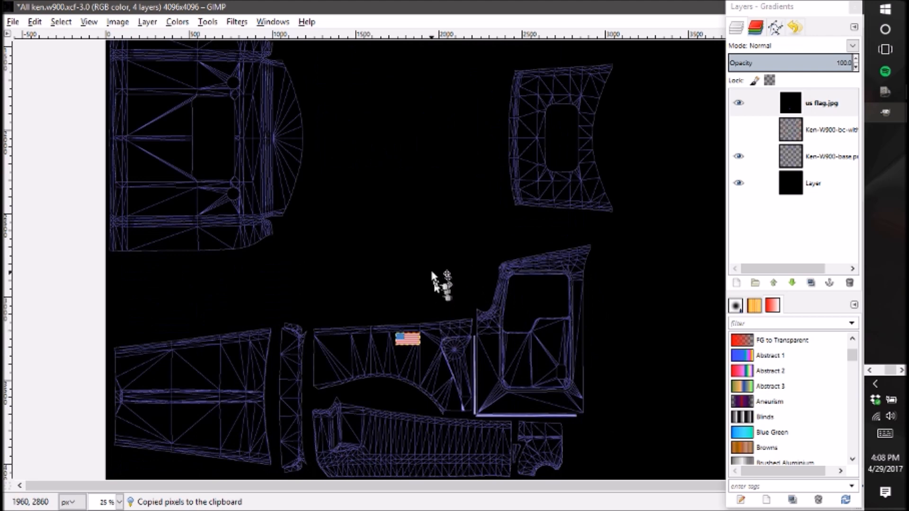
{"action": "right_click", "coordinate": [433, 275]}
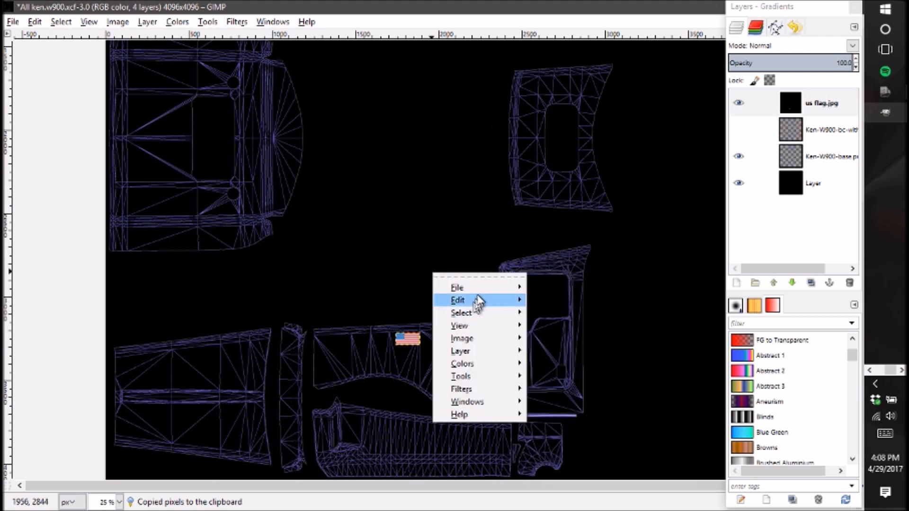
{"action": "mouse_move", "coordinate": [481, 301]}
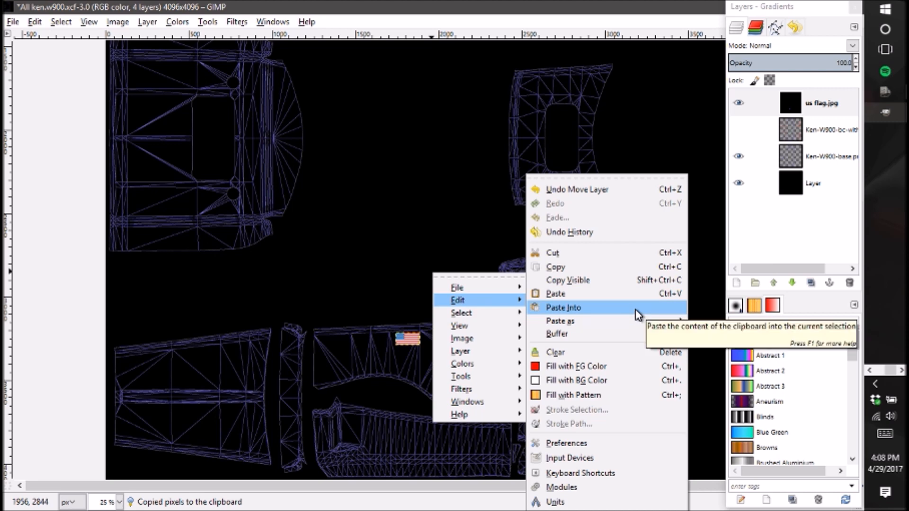
{"action": "left_click", "coordinate": [639, 294]}
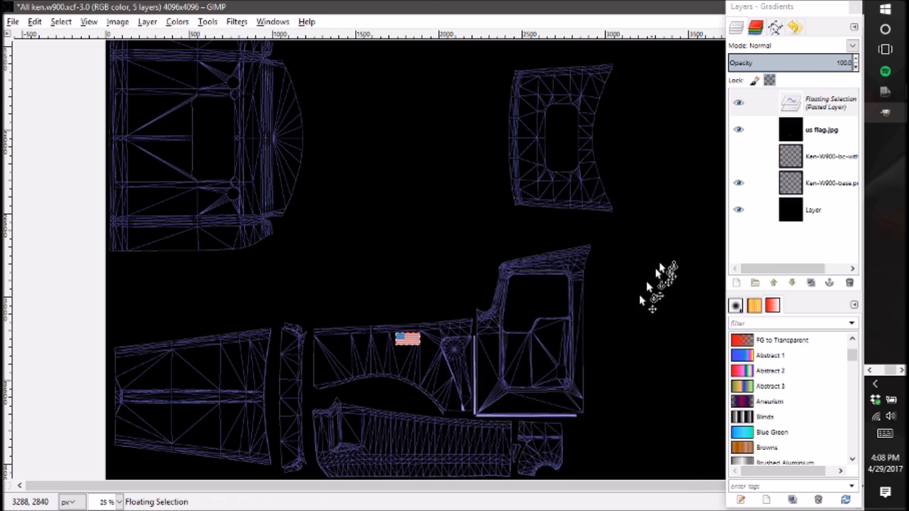
{"action": "right_click", "coordinate": [785, 110]}
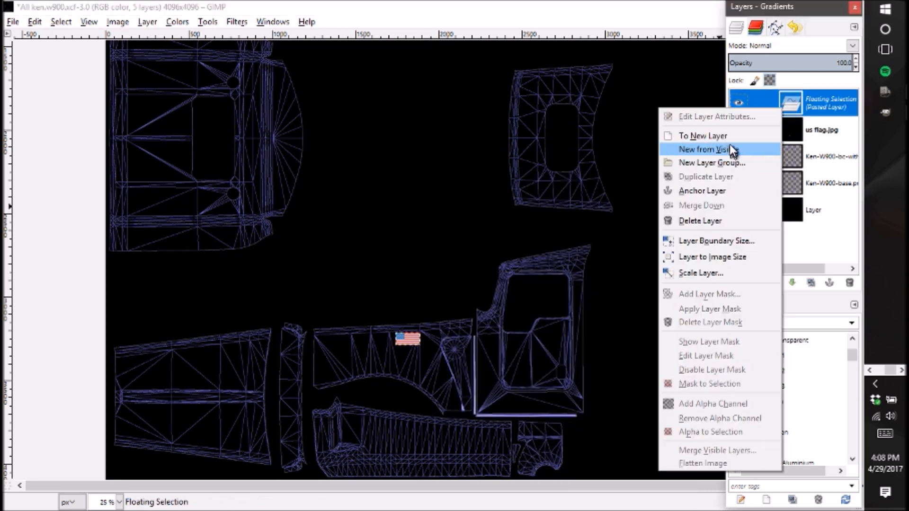
{"action": "left_click", "coordinate": [770, 136]}
Move the pasted flag onto the opposite hood side part in the upper half of the template, near its lower edge.
{"action": "left_click_drag", "start_coordinate": [427, 346], "coordinate": [415, 177]}
{"action": "scroll", "coordinate": [436, 251], "scroll_direction": "up", "scroll_amount": 3}
{"action": "scroll", "coordinate": [435, 247], "scroll_direction": "up", "scroll_amount": 3}
{"action": "scroll", "coordinate": [386, 366], "scroll_direction": "down", "scroll_amount": 6}
{"action": "scroll", "coordinate": [387, 366], "scroll_direction": "up", "scroll_amount": 6}
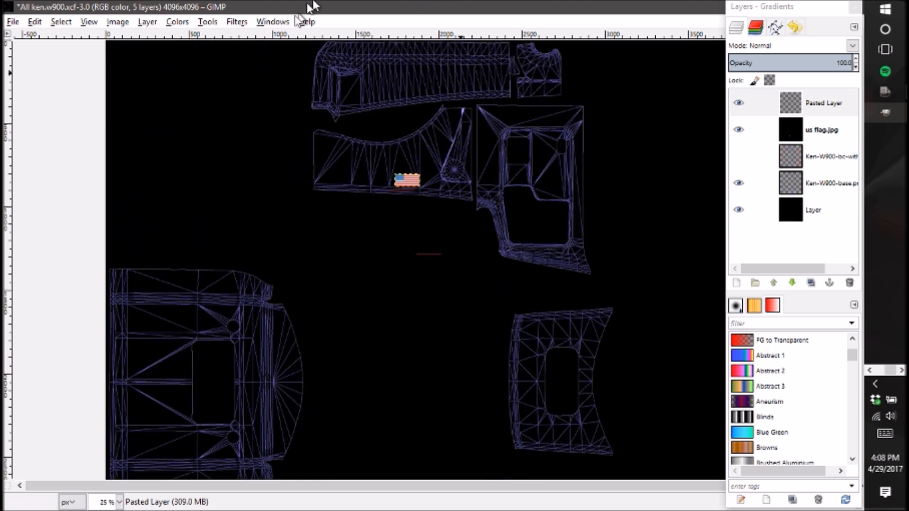
Rotate the pasted flag layer by 180° and flip it horizontally to match the inverted hood side.
{"action": "left_click", "coordinate": [148, 22]}
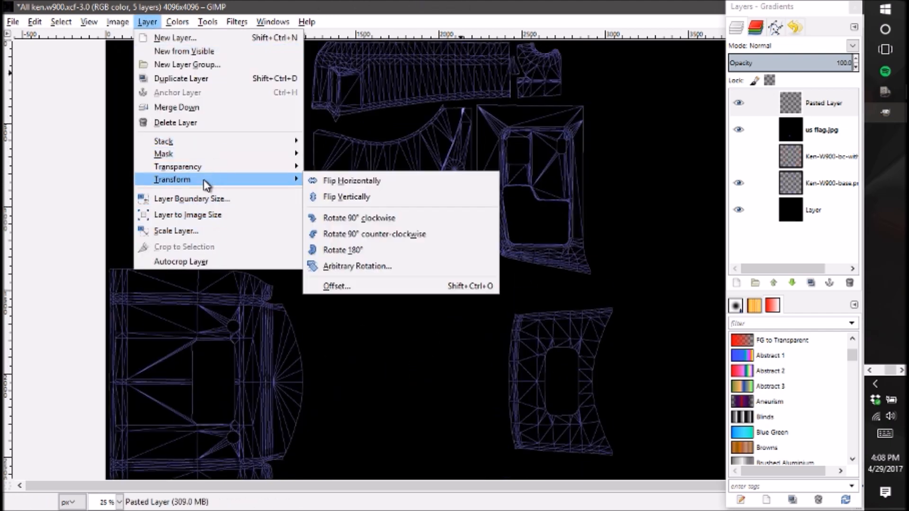
{"action": "mouse_move", "coordinate": [215, 181]}
{"action": "left_click", "coordinate": [374, 252]}
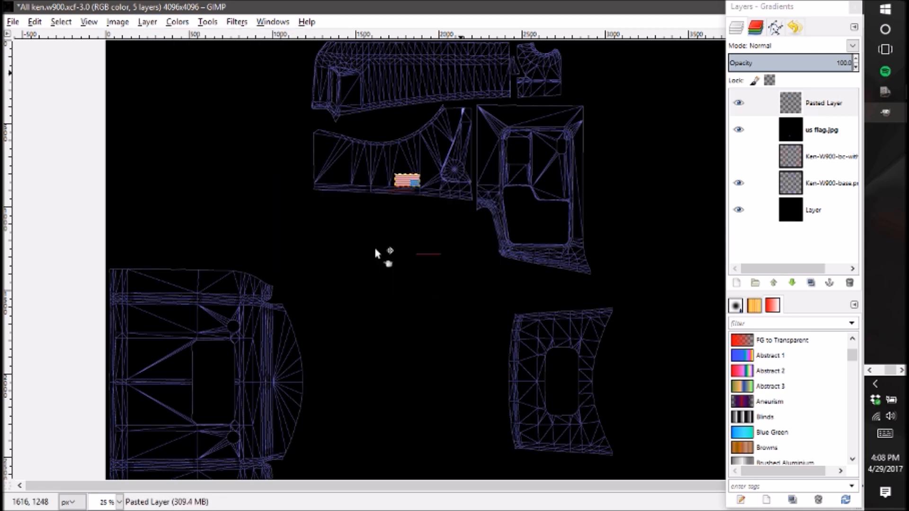
{"action": "left_click", "coordinate": [153, 26]}
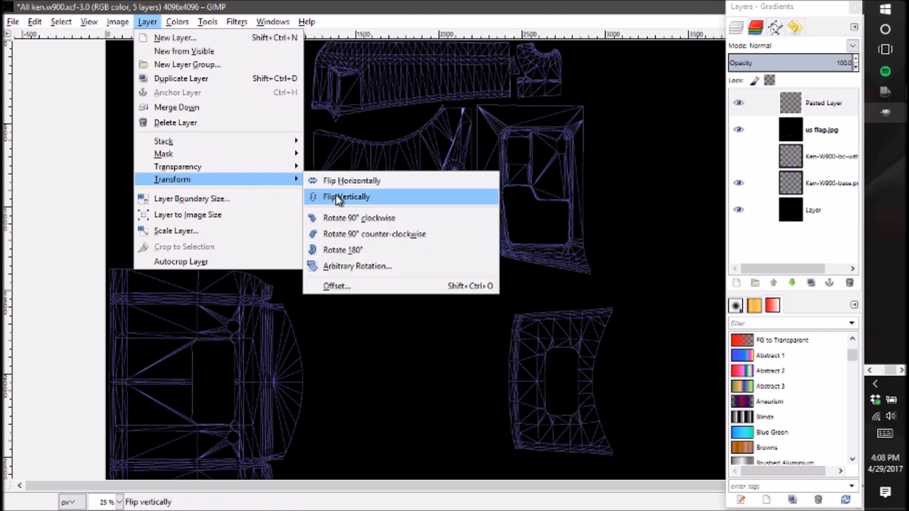
{"action": "left_click", "coordinate": [351, 185]}
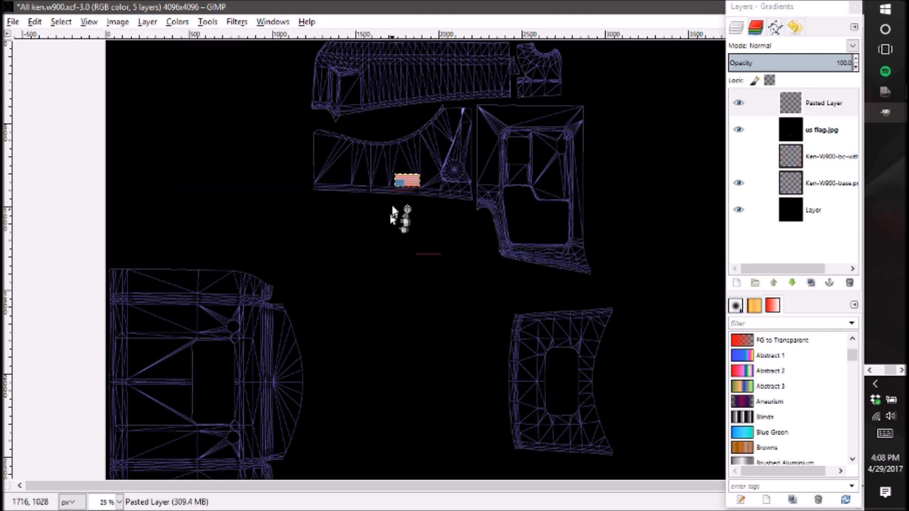
{"action": "scroll", "coordinate": [442, 308], "scroll_direction": "down", "scroll_amount": 5}
{"action": "scroll", "coordinate": [442, 308], "scroll_direction": "up", "scroll_amount": 5}
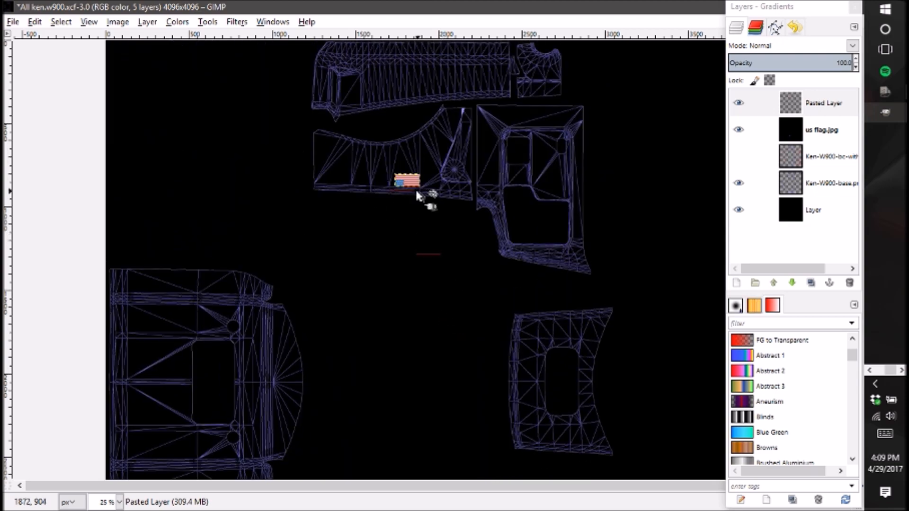
Set the foreground colour to black and bucket-fill the stray red line on the background layer named Layer.
{"action": "scroll", "coordinate": [540, 315], "scroll_direction": "down", "scroll_amount": 5}
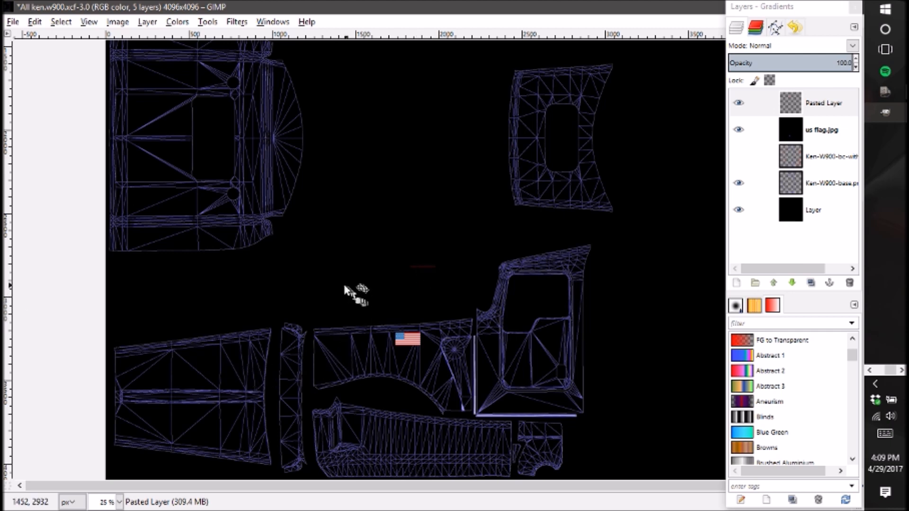
{"action": "left_click_drag", "start_coordinate": [185, 244], "coordinate": [119, 212]}
{"action": "left_click", "coordinate": [333, 384]}
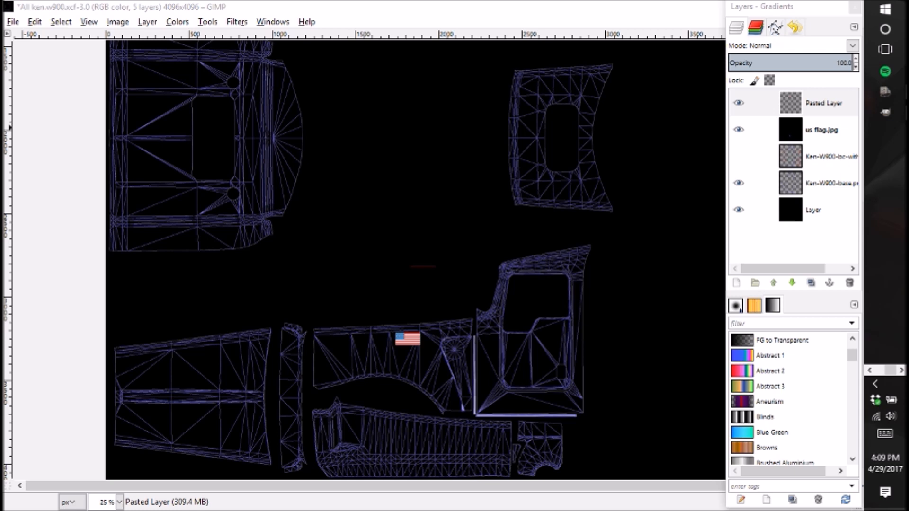
{"action": "left_click", "coordinate": [380, 140]}
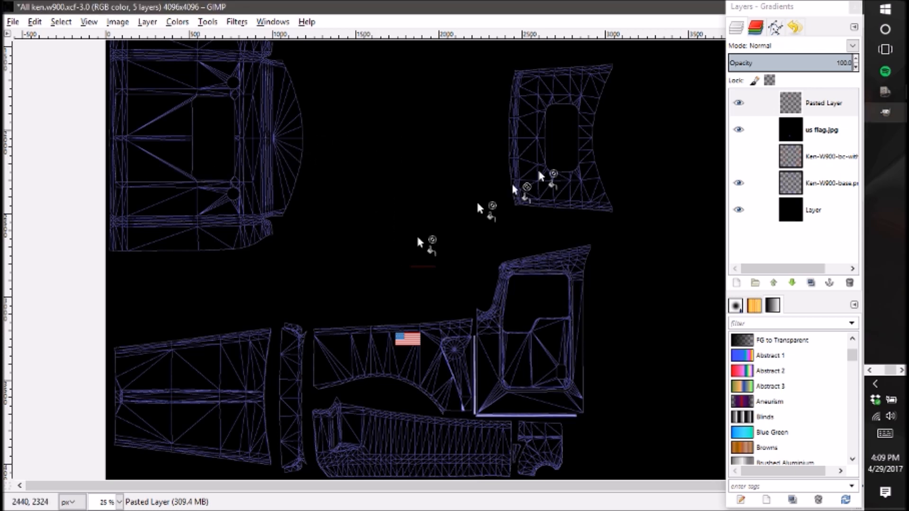
{"action": "left_click", "coordinate": [788, 208]}
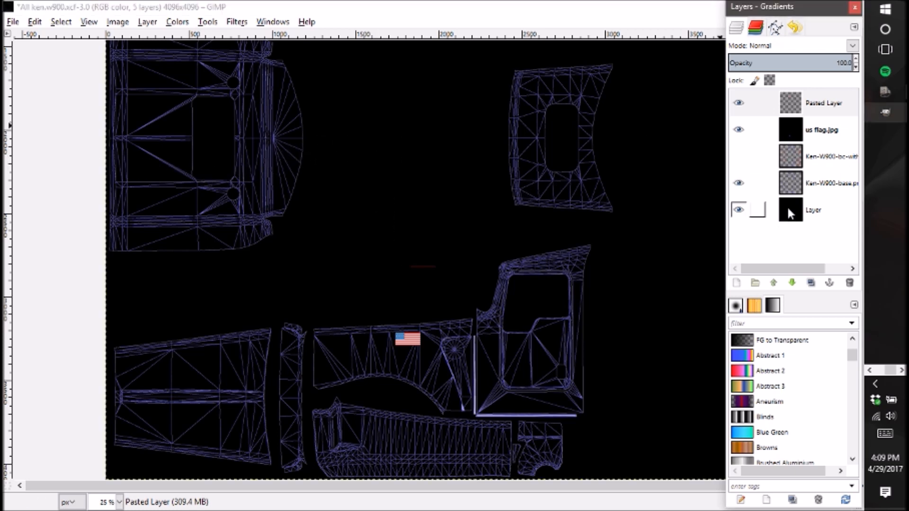
{"action": "left_click", "coordinate": [434, 161]}
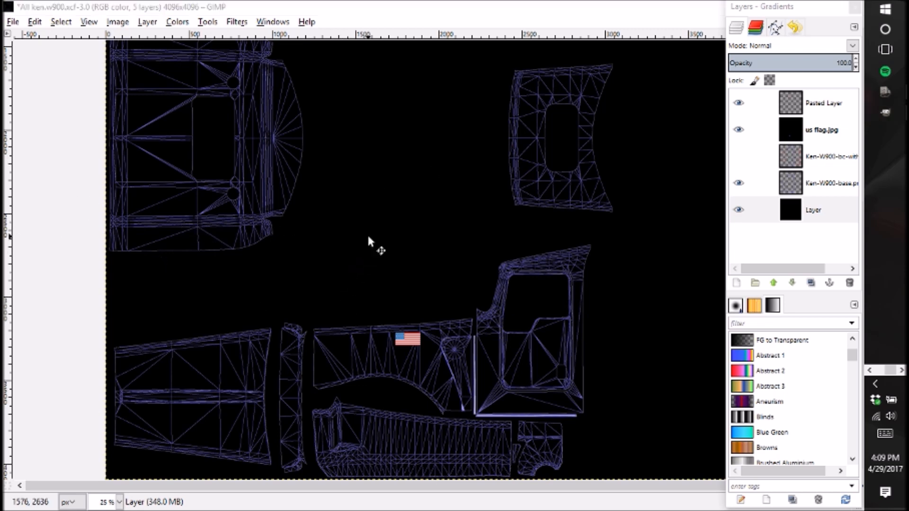
{"action": "left_click", "coordinate": [370, 250]}
{"action": "left_click", "coordinate": [369, 250]}
Open dot (inverted).xcf from the GIMP folder inside Pictures/pictures/AMATRUCK as a new layer in the truck template.
{"action": "left_click", "coordinate": [14, 22]}
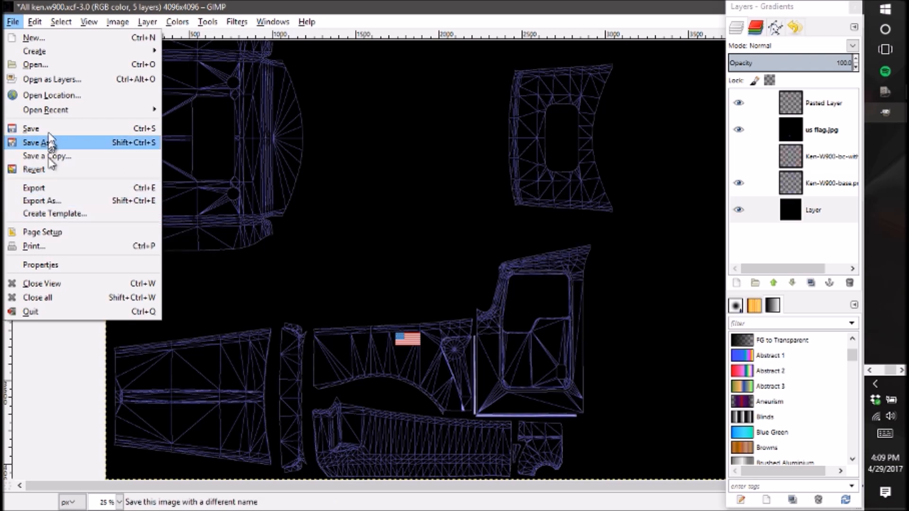
{"action": "left_click", "coordinate": [52, 79]}
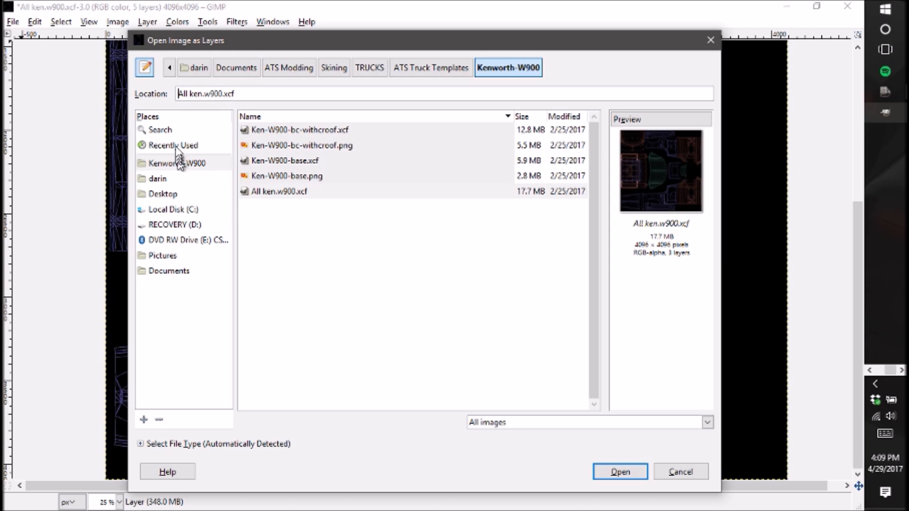
{"action": "left_click", "coordinate": [182, 185]}
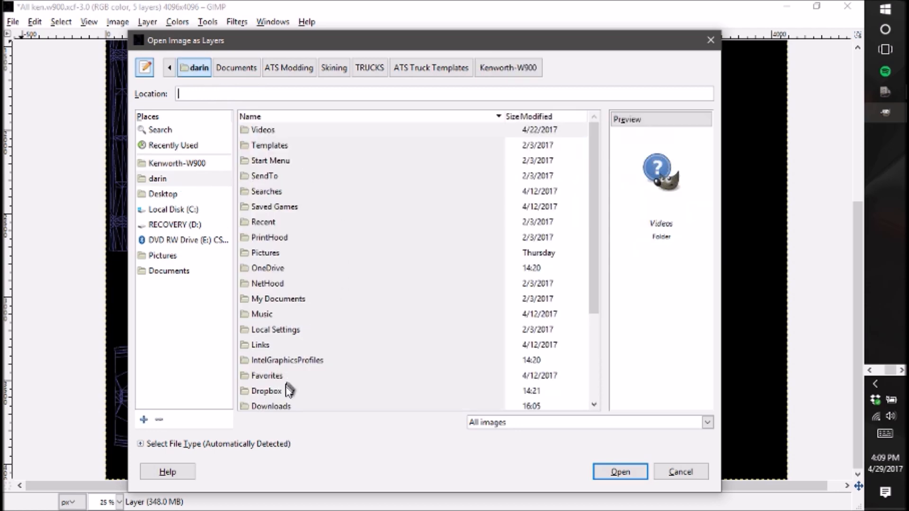
{"action": "scroll", "coordinate": [286, 332], "scroll_direction": "down", "scroll_amount": 3}
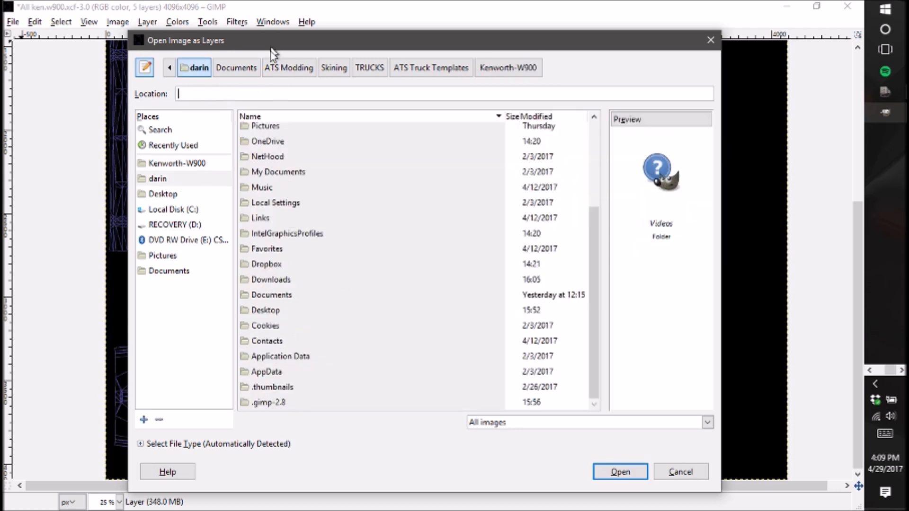
{"action": "double_click", "coordinate": [266, 127]}
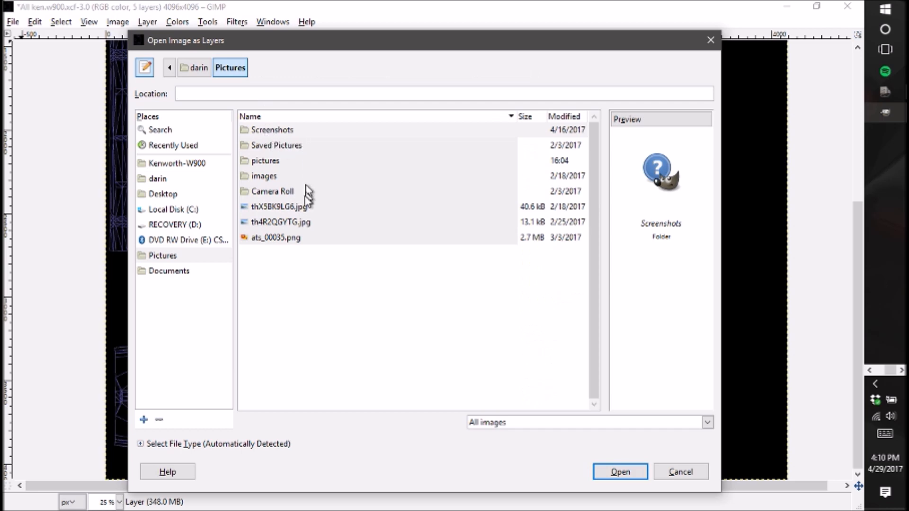
{"action": "double_click", "coordinate": [294, 167]}
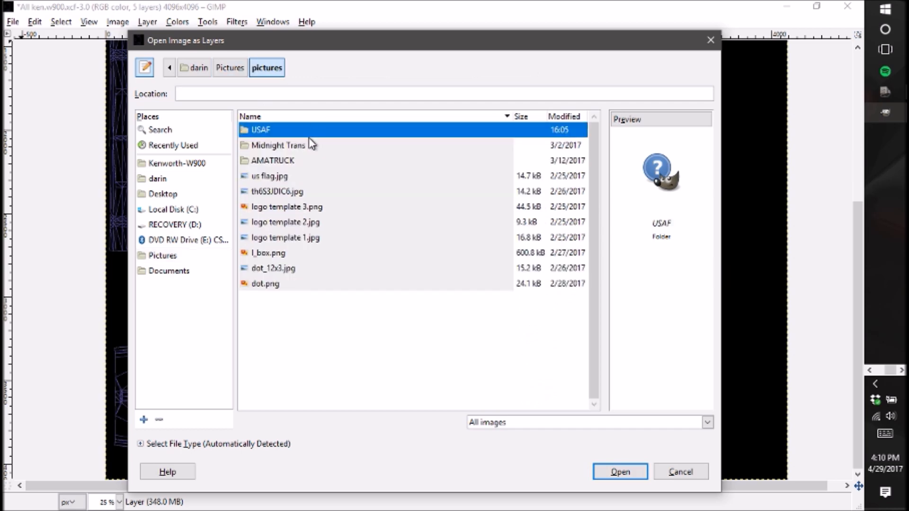
{"action": "left_click", "coordinate": [282, 255]}
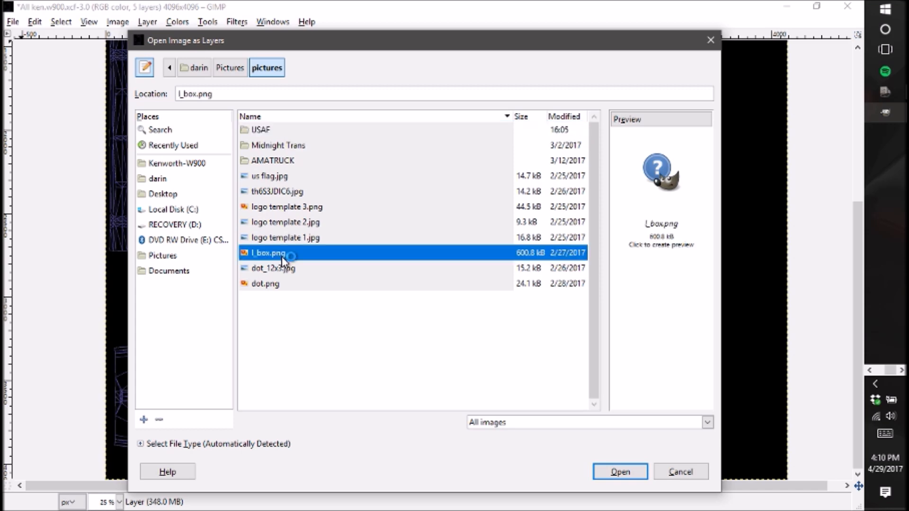
{"action": "left_click", "coordinate": [286, 289]}
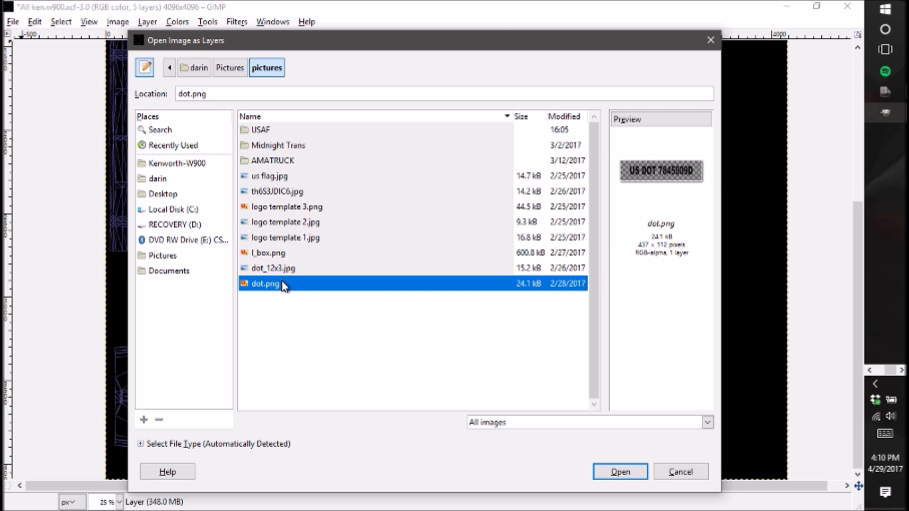
{"action": "double_click", "coordinate": [282, 161]}
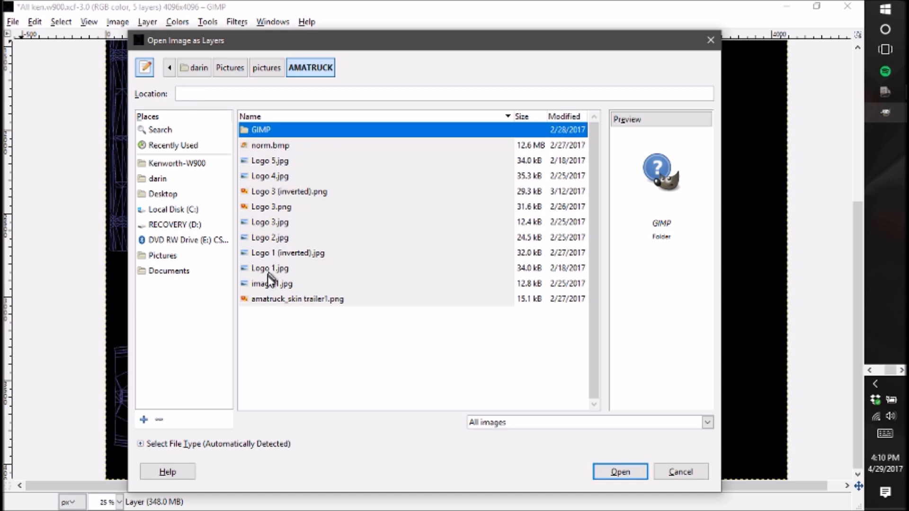
{"action": "double_click", "coordinate": [291, 130]}
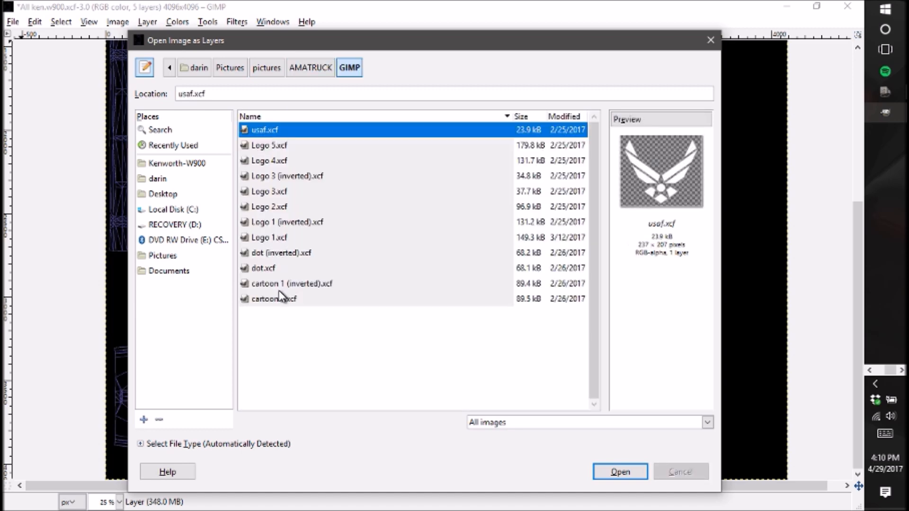
{"action": "left_click", "coordinate": [277, 268]}
{"action": "left_click", "coordinate": [282, 254]}
{"action": "left_click", "coordinate": [620, 472]}
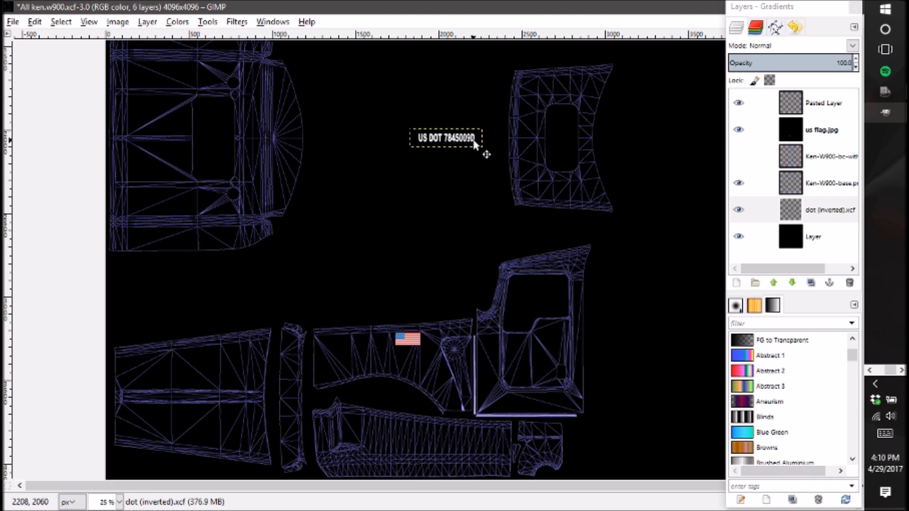
Move the US DOT text layer onto the lower part of the cab door in the lower half of the template.
{"action": "left_click_drag", "start_coordinate": [475, 142], "coordinate": [567, 386]}
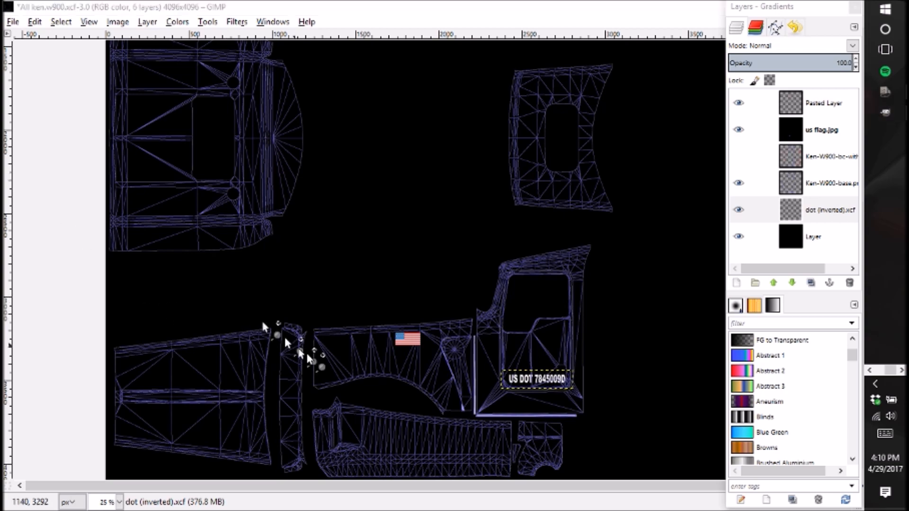
{"action": "scroll", "coordinate": [529, 380], "scroll_direction": "up", "scroll_amount": 5}
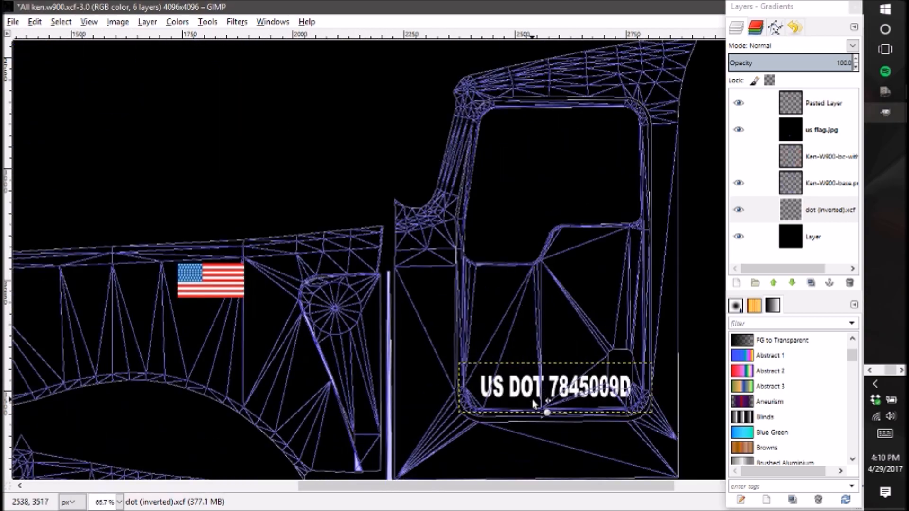
{"action": "left_click_drag", "start_coordinate": [479, 485], "coordinate": [505, 495]}
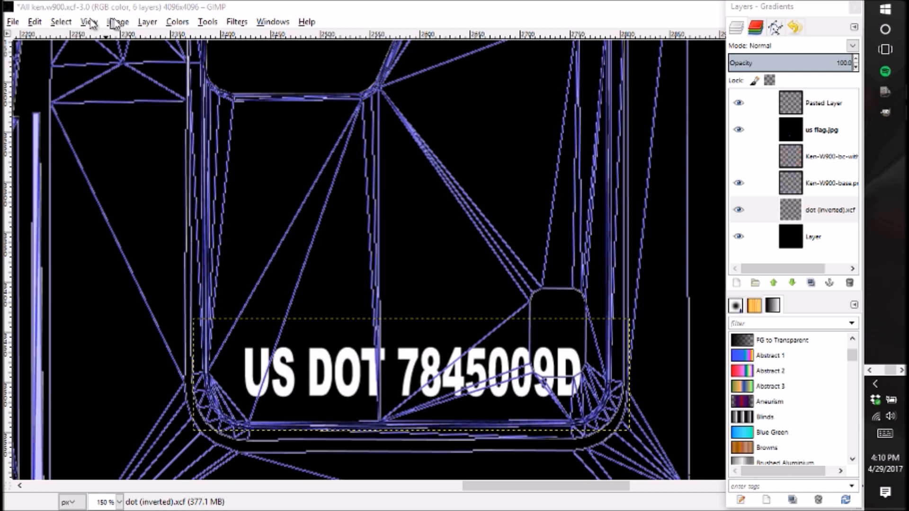
Scale the US DOT text layer to a width of 350 px, keeping its proportions.
{"action": "left_click", "coordinate": [125, 22]}
{"action": "mouse_move", "coordinate": [147, 23]}
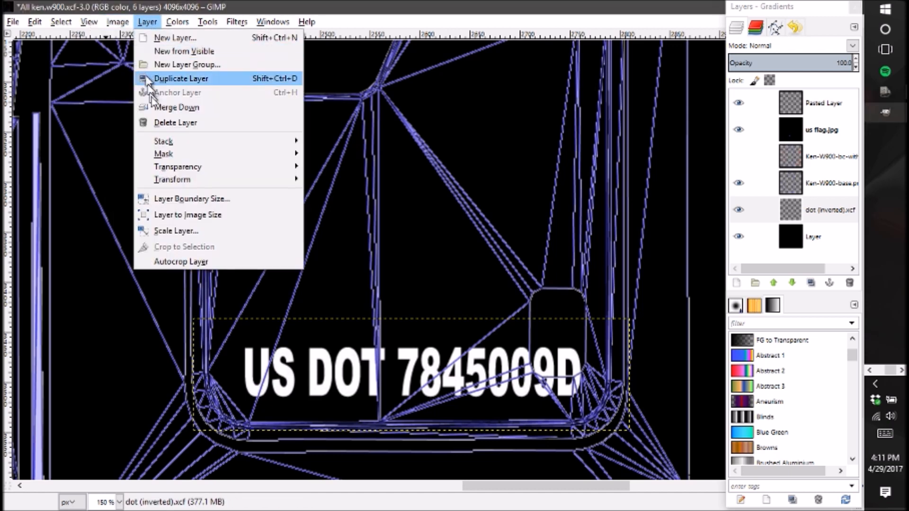
{"action": "left_click", "coordinate": [170, 231]}
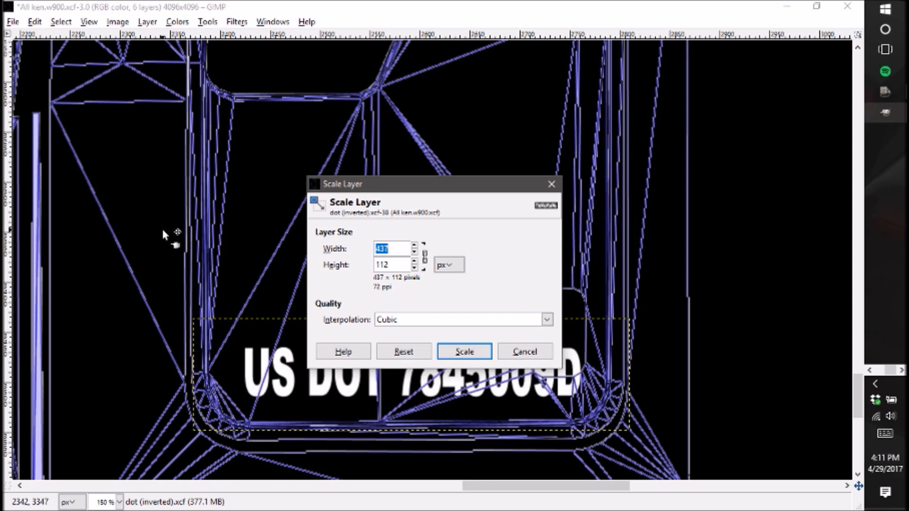
{"action": "type", "text": "350"}
{"action": "left_click", "coordinate": [490, 356]}
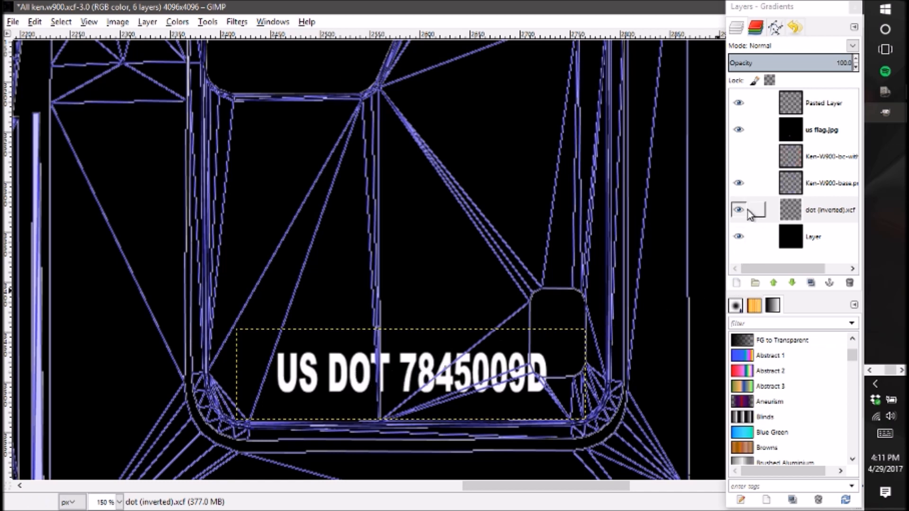
Raise the dot (inverted).xcf layer to the top of the layer stack and shift the text left, clear of the door handle.
{"action": "left_click", "coordinate": [779, 283]}
{"action": "left_click", "coordinate": [778, 282]}
{"action": "left_click", "coordinate": [779, 282]}
{"action": "left_click", "coordinate": [778, 282]}
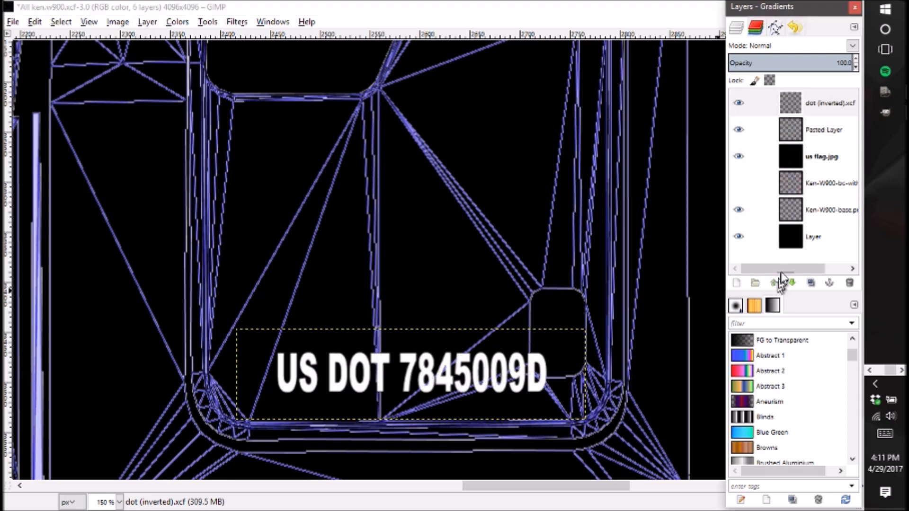
{"action": "left_click_drag", "start_coordinate": [781, 270], "coordinate": [801, 270]}
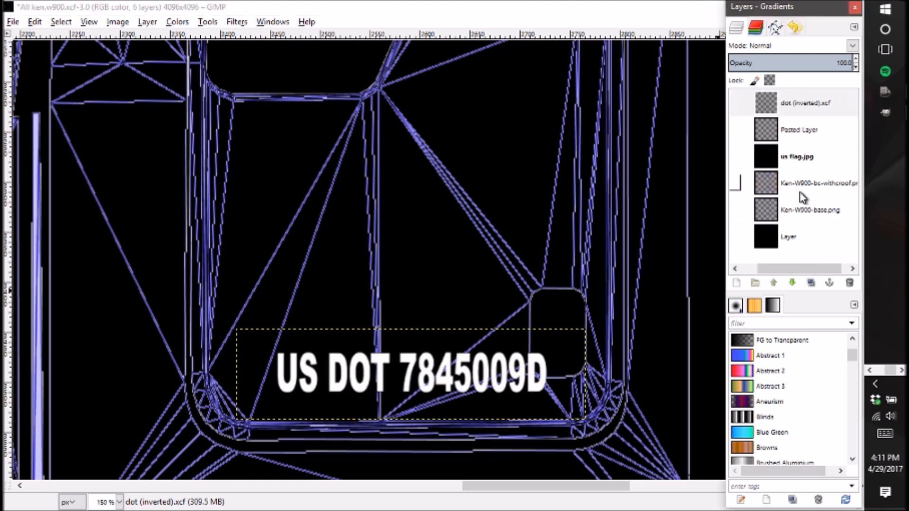
{"action": "left_click_drag", "start_coordinate": [782, 269], "coordinate": [761, 273]}
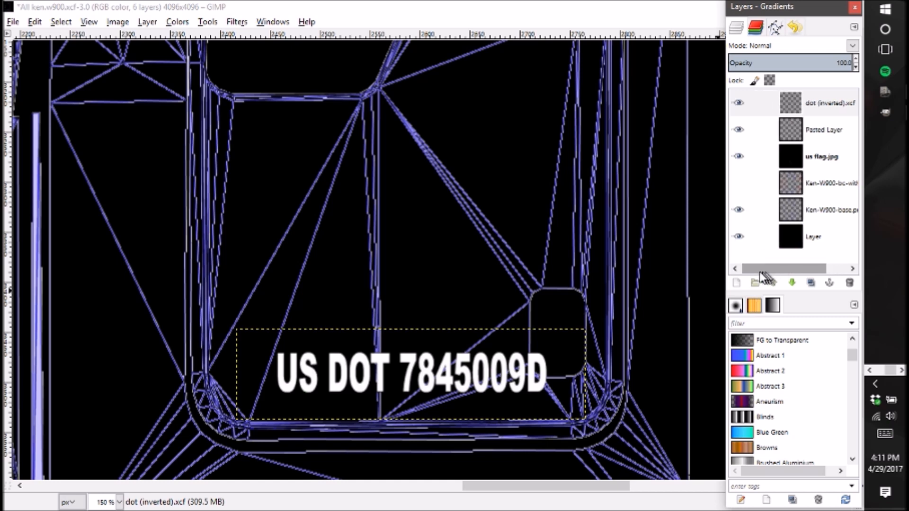
{"action": "left_click_drag", "start_coordinate": [540, 391], "coordinate": [507, 370]}
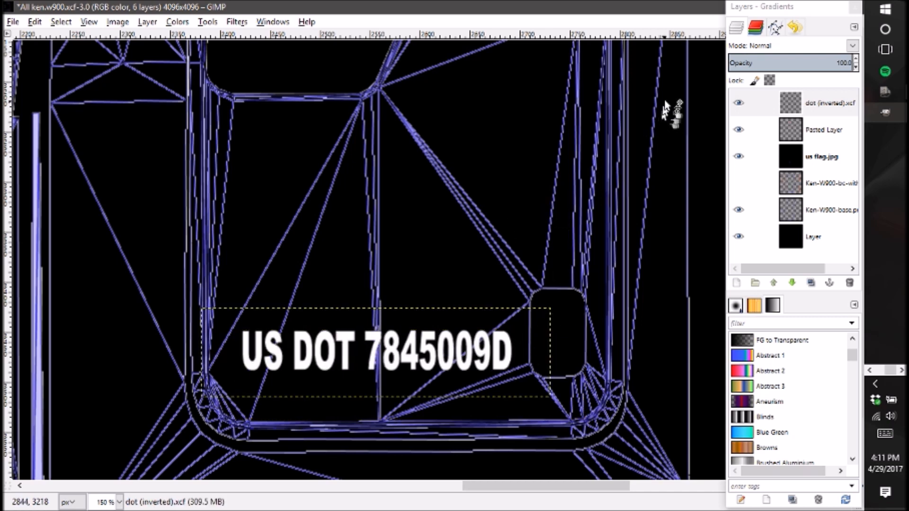
{"action": "right_click", "coordinate": [786, 107]}
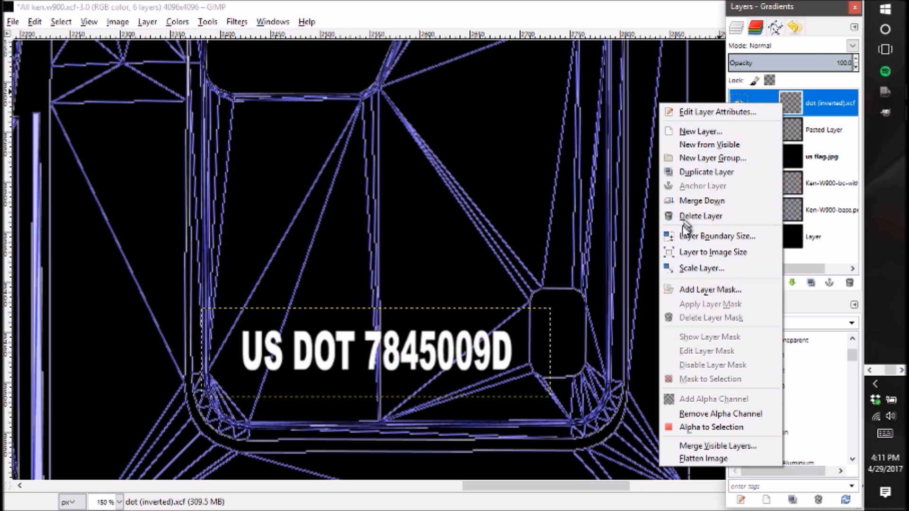
{"action": "left_click", "coordinate": [690, 132]}
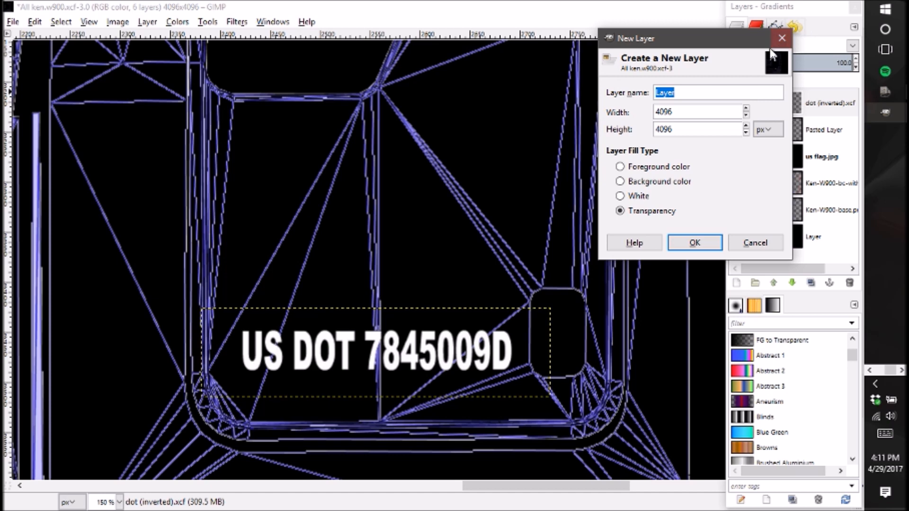
{"action": "left_click", "coordinate": [780, 39]}
Duplicate the US DOT text layer and move the copy onto the inverted cab door in the upper half of the template.
{"action": "right_click", "coordinate": [813, 103]}
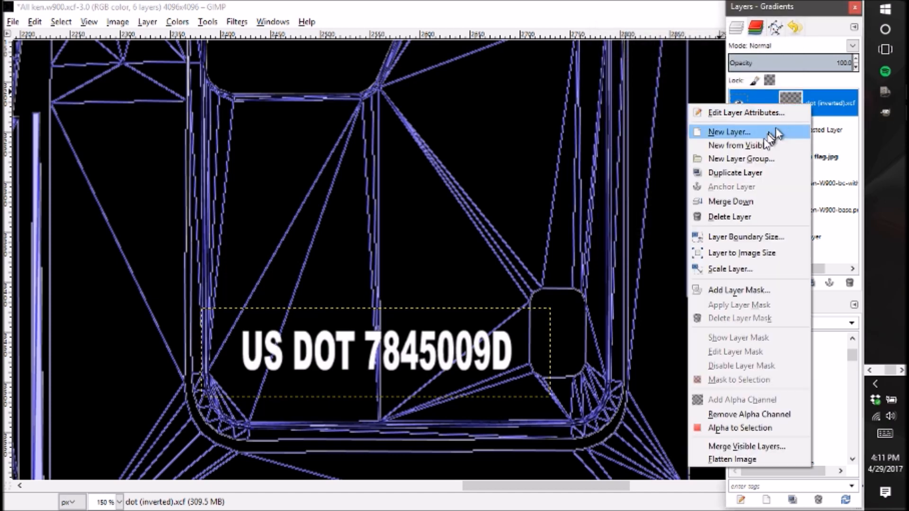
{"action": "left_click", "coordinate": [745, 176]}
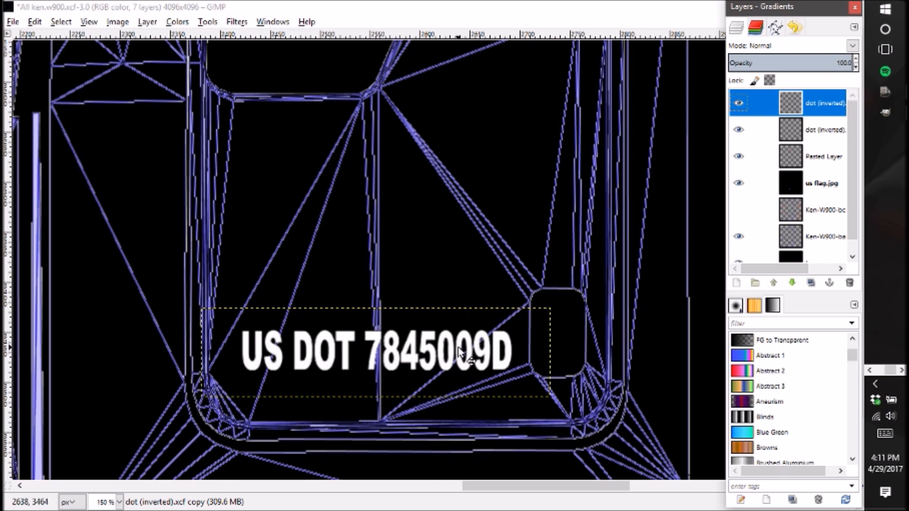
{"action": "left_click_drag", "start_coordinate": [458, 351], "coordinate": [534, 295]}
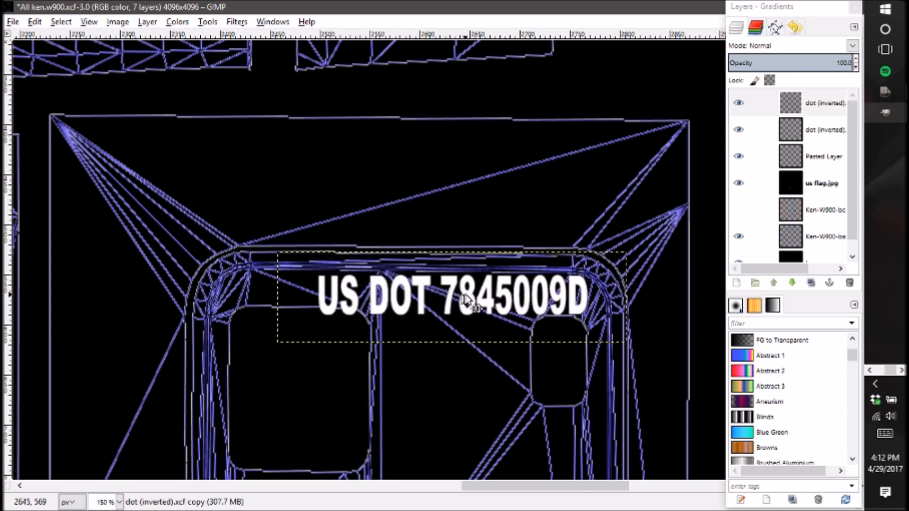
{"action": "left_click_drag", "start_coordinate": [465, 296], "coordinate": [473, 296]}
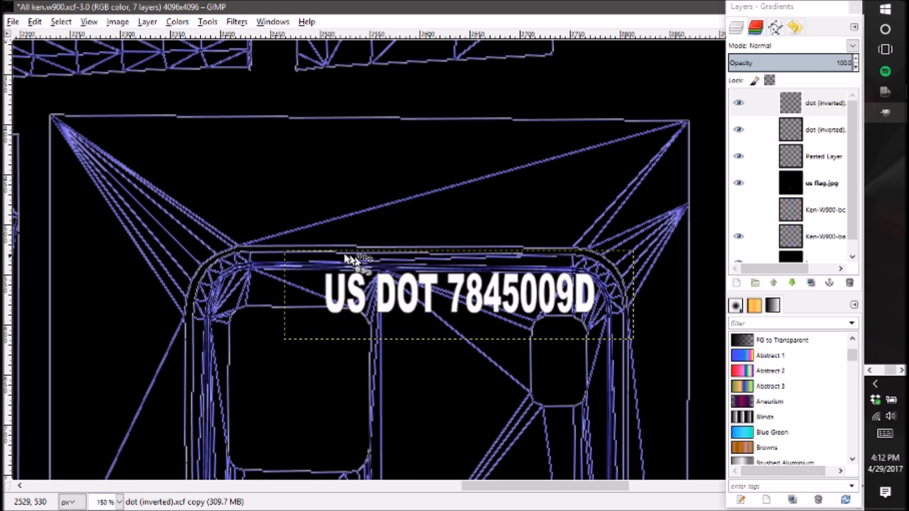
Rotate the duplicated US DOT text layer by 180° to match the inverted door.
{"action": "left_click", "coordinate": [155, 24]}
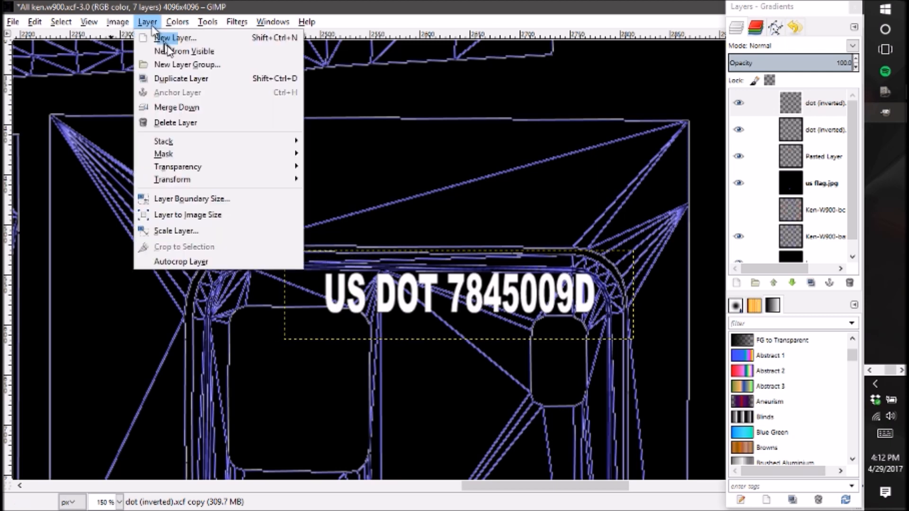
{"action": "mouse_move", "coordinate": [182, 181]}
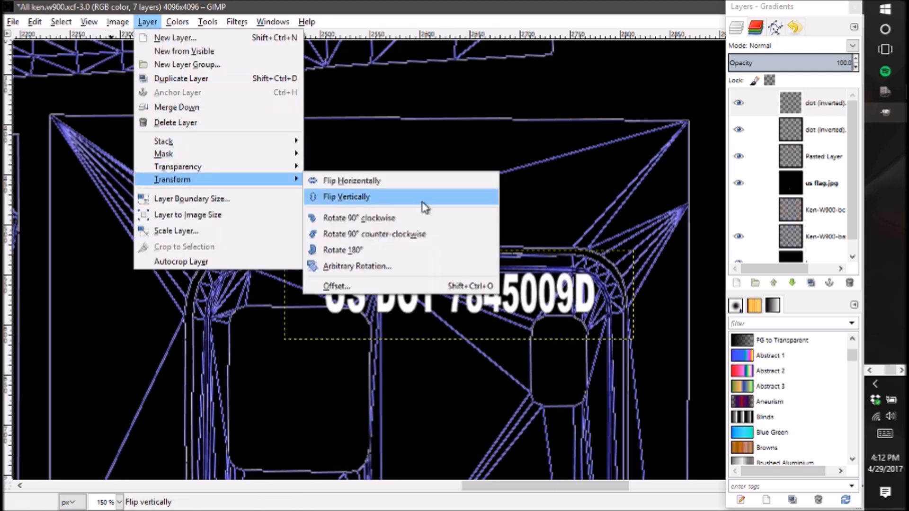
{"action": "left_click", "coordinate": [441, 256]}
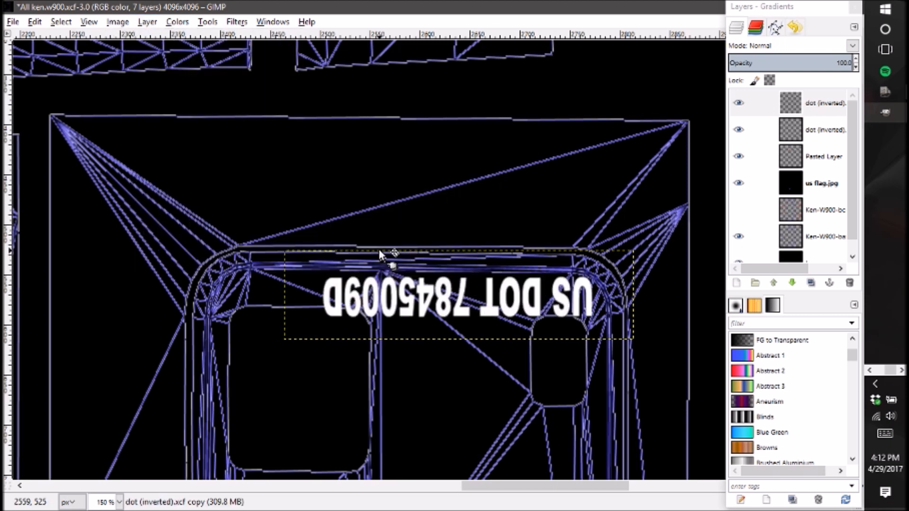
Scale the rotated US DOT copy to a width of 300 px and shift it slightly up and right, above the door handle.
{"action": "left_click", "coordinate": [148, 22]}
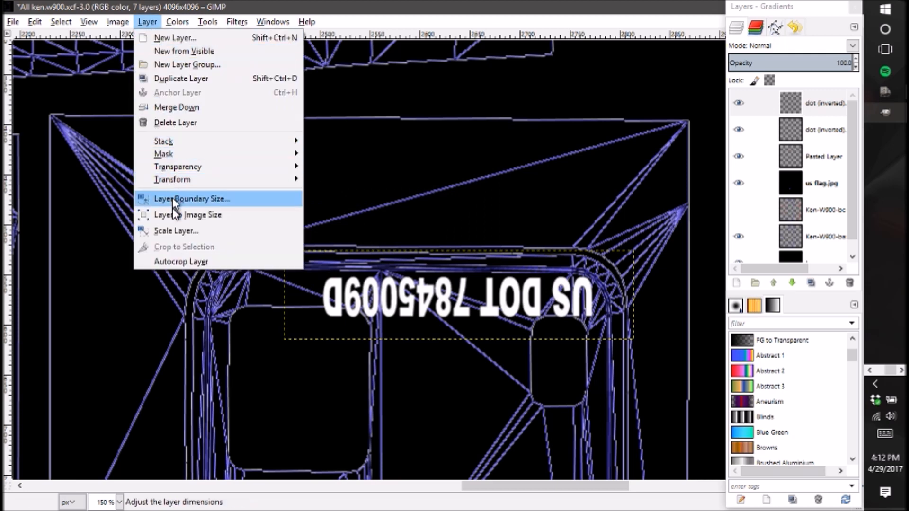
{"action": "left_click", "coordinate": [173, 229]}
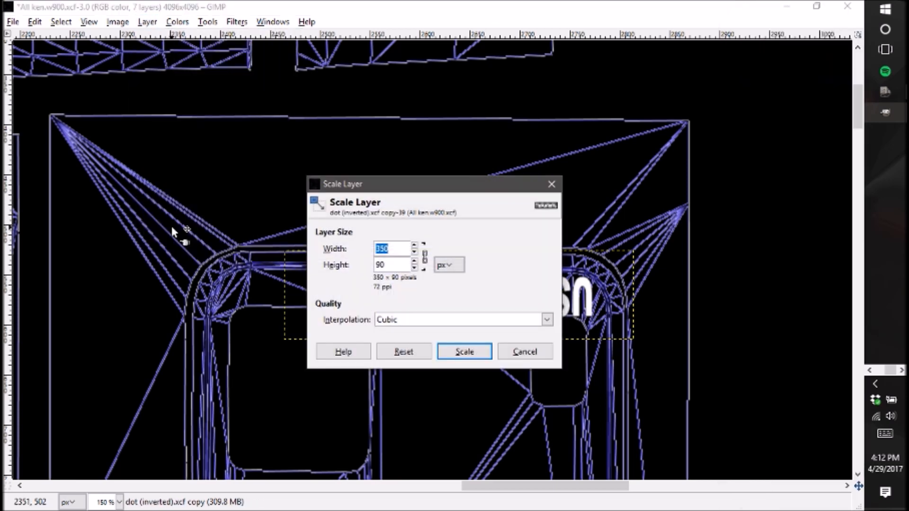
{"action": "type", "text": "300"}
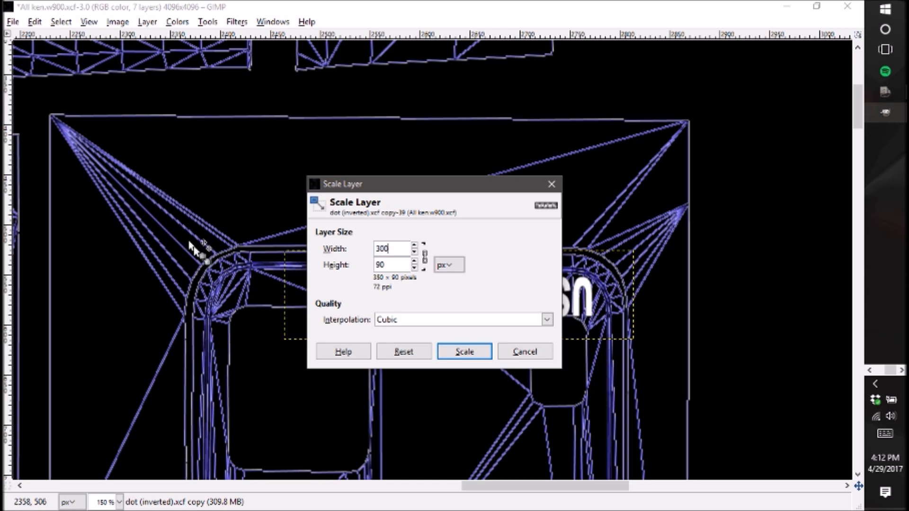
{"action": "left_click", "coordinate": [465, 353]}
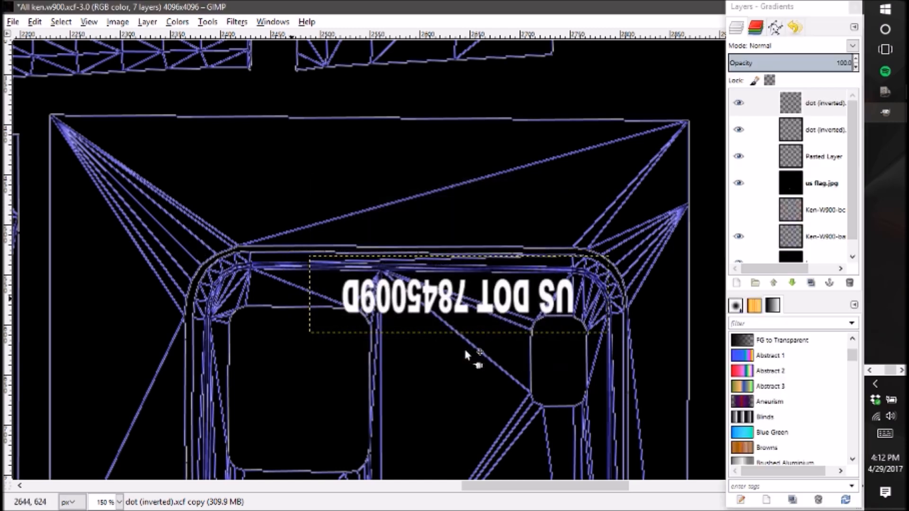
{"action": "mouse_move", "coordinate": [520, 309]}
{"action": "left_mouse_down"}
{"action": "mouse_move", "coordinate": [537, 309]}
{"action": "mouse_move", "coordinate": [525, 302]}
{"action": "left_mouse_up"}
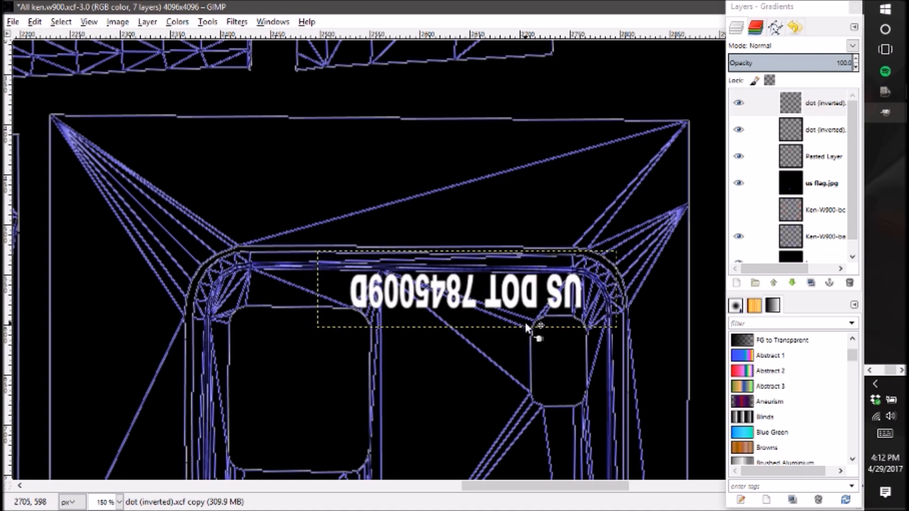
Scale the original US DOT text layer on the upright cab door to a width of 300 px and move it down and right, below the door handle.
{"action": "scroll", "coordinate": [553, 322], "scroll_direction": "down", "scroll_amount": 20}
{"action": "scroll", "coordinate": [557, 332], "scroll_direction": "down", "scroll_amount": 17}
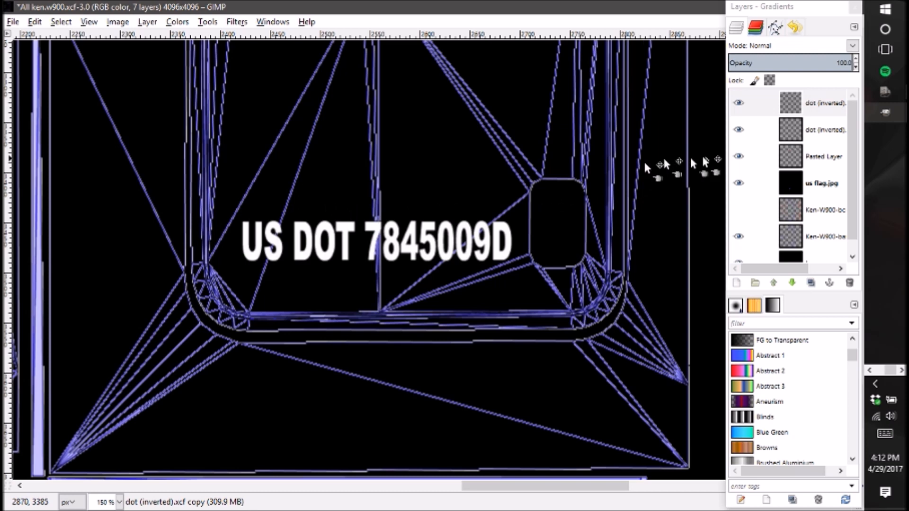
{"action": "left_click", "coordinate": [767, 133]}
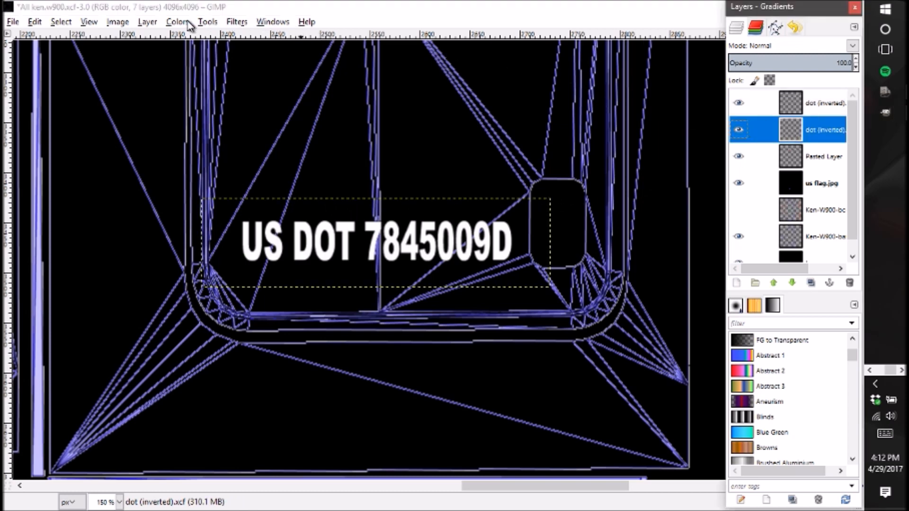
{"action": "left_click", "coordinate": [147, 22]}
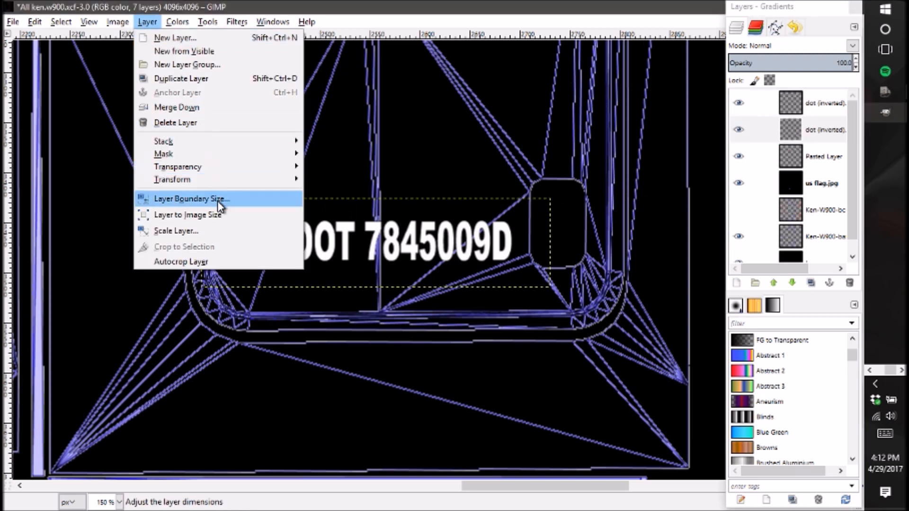
{"action": "left_click", "coordinate": [173, 231]}
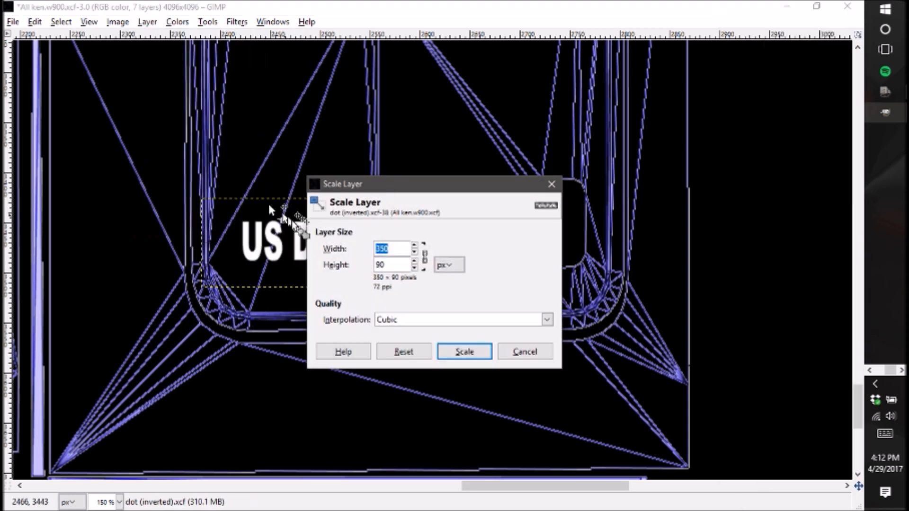
{"action": "type", "text": "300"}
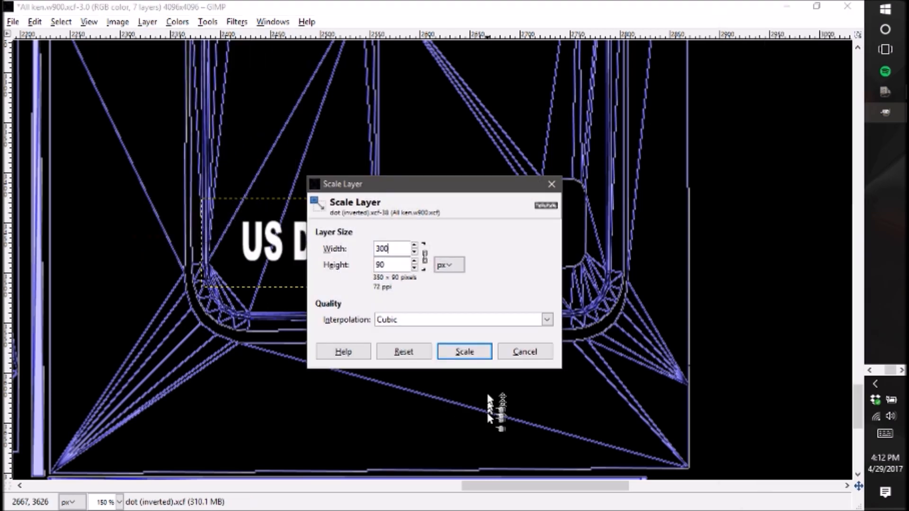
{"action": "left_click", "coordinate": [467, 355]}
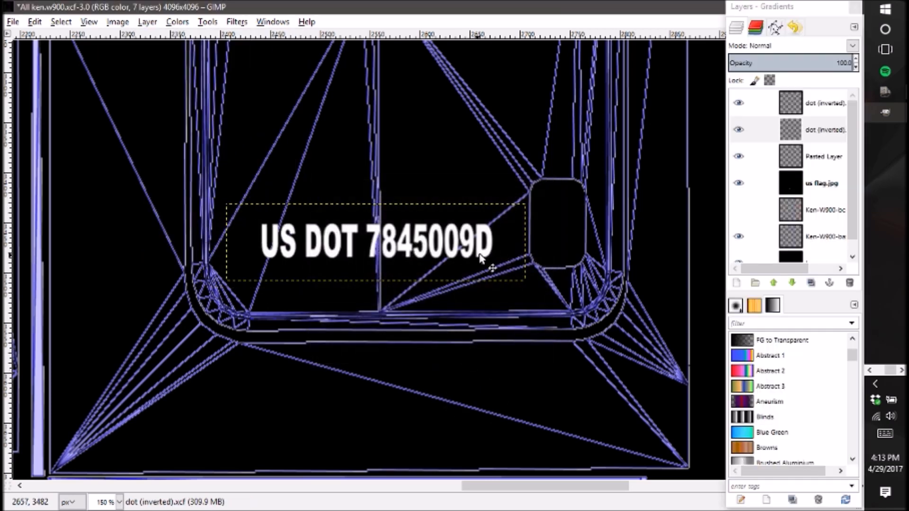
{"action": "left_click_drag", "start_coordinate": [480, 256], "coordinate": [570, 300]}
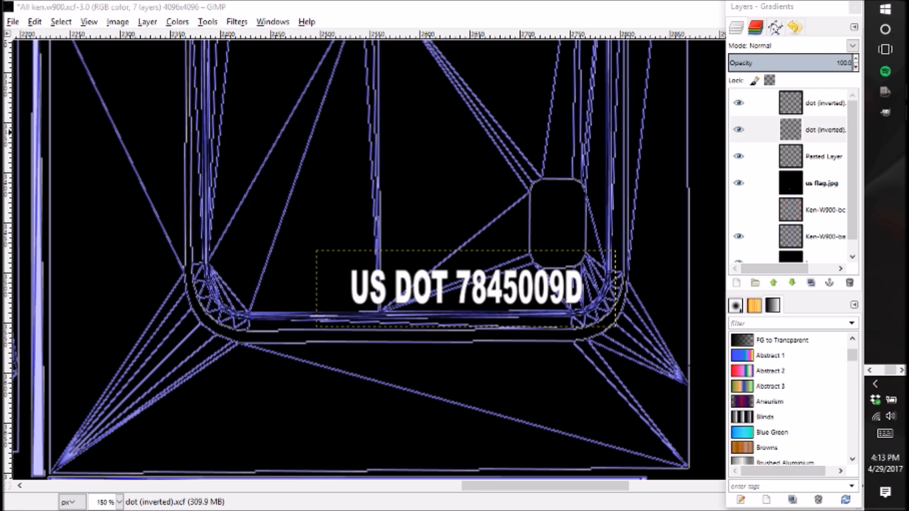
Compare the placement of the US DOT text and flags on the upright and inverted parts across the whole template.
{"action": "scroll", "coordinate": [325, 156], "scroll_direction": "down", "scroll_amount": 3}
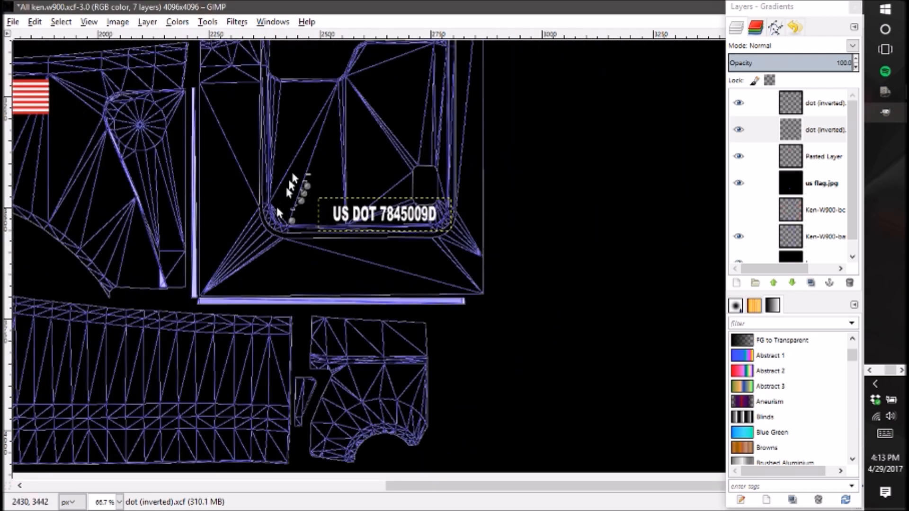
{"action": "scroll", "coordinate": [292, 178], "scroll_direction": "down", "scroll_amount": 1}
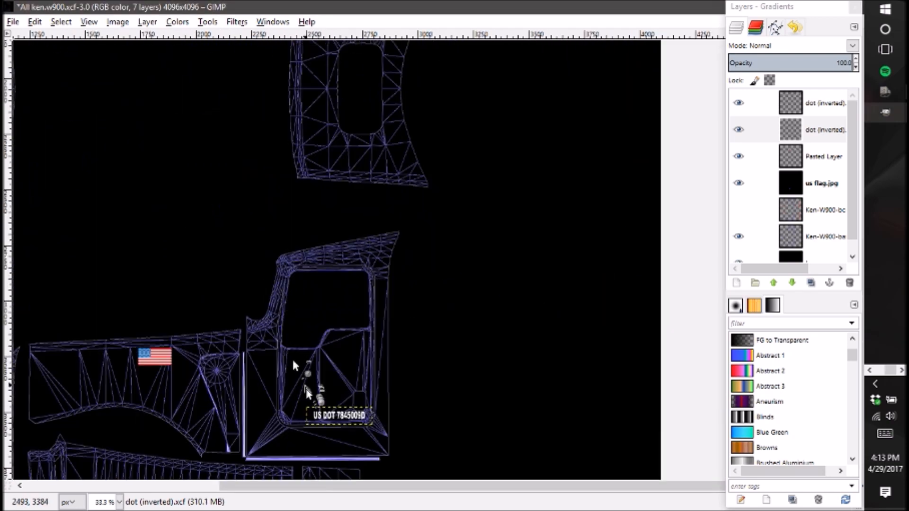
{"action": "left_click_drag", "start_coordinate": [324, 487], "coordinate": [205, 487]}
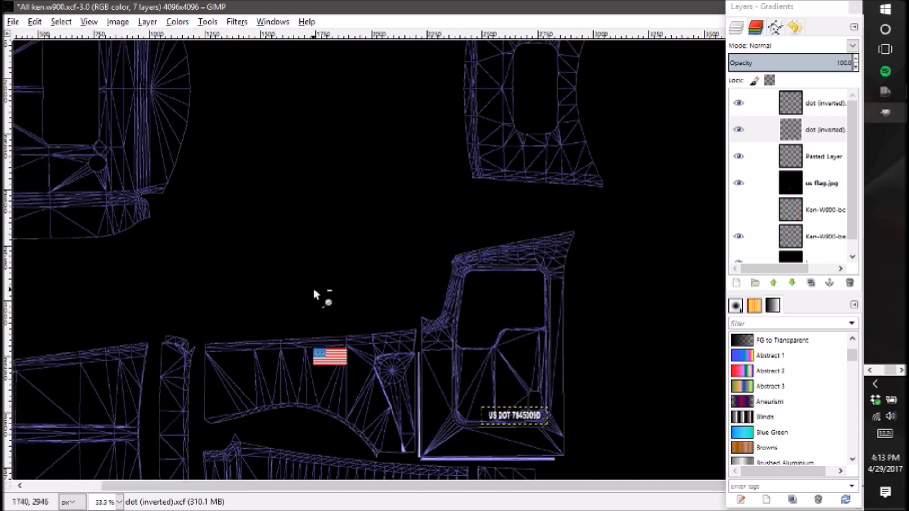
{"action": "scroll", "coordinate": [314, 285], "scroll_direction": "down", "scroll_amount": 1}
{"action": "scroll", "coordinate": [353, 292], "scroll_direction": "up", "scroll_amount": 3}
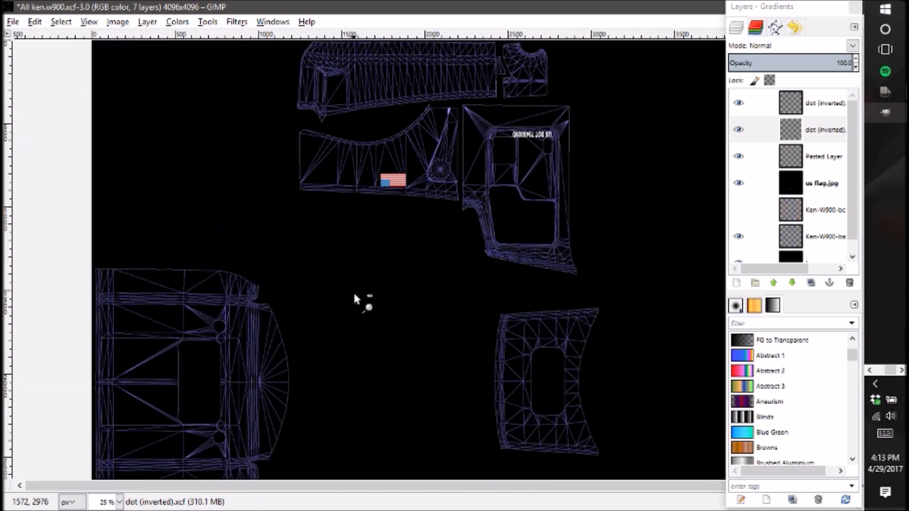
{"action": "scroll", "coordinate": [362, 331], "scroll_direction": "down", "scroll_amount": 3}
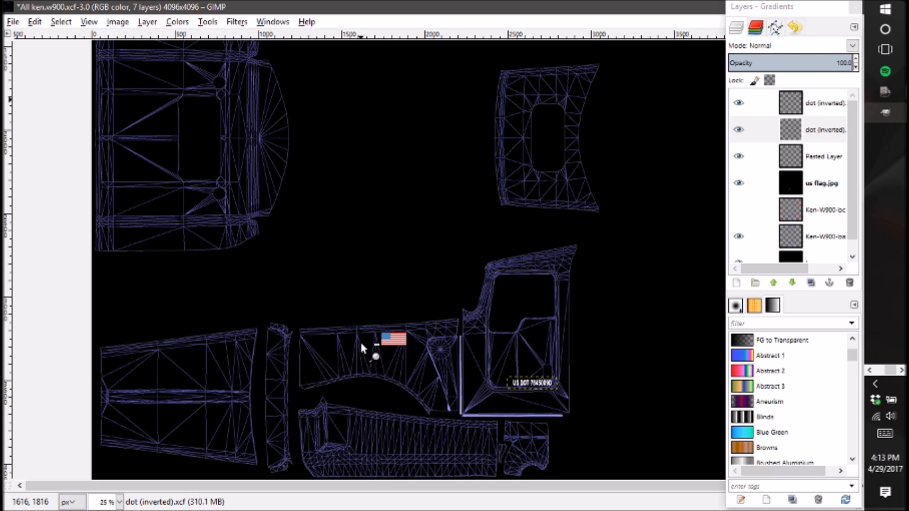
{"action": "scroll", "coordinate": [361, 345], "scroll_direction": "up", "scroll_amount": 5}
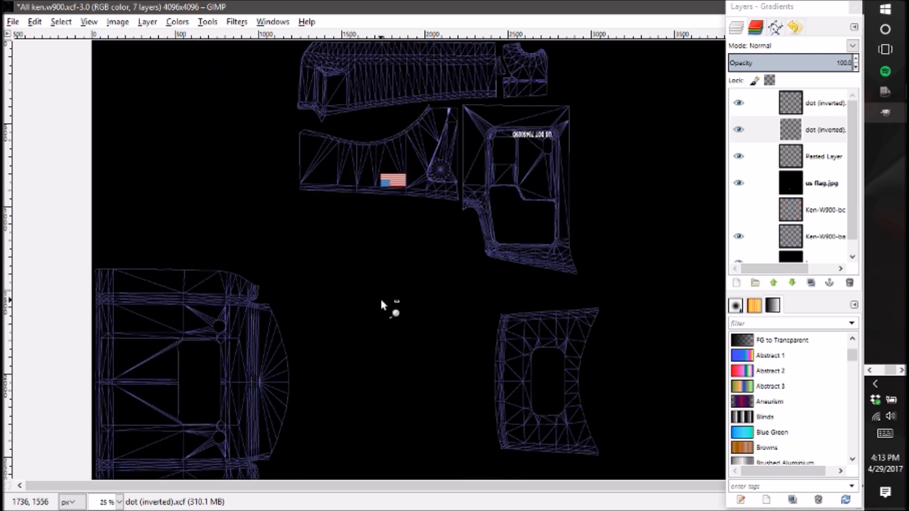
{"action": "scroll", "coordinate": [423, 405], "scroll_direction": "down", "scroll_amount": 3}
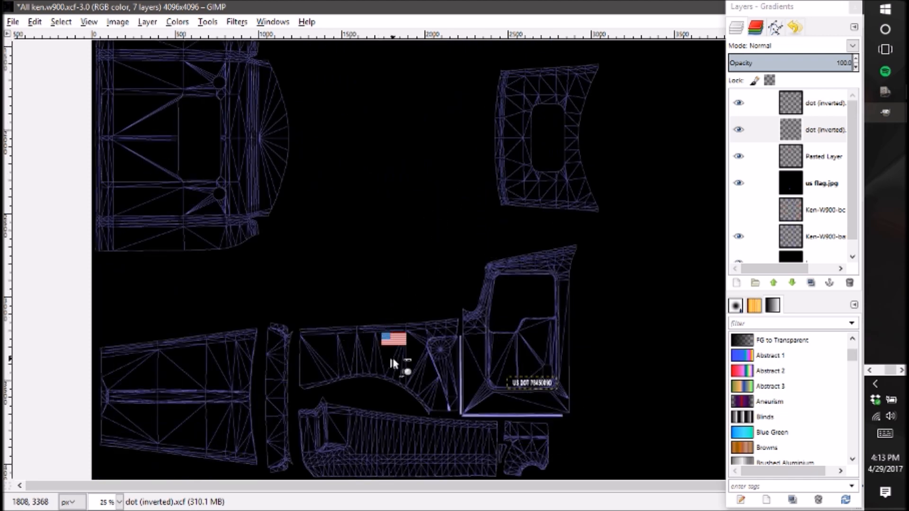
{"action": "scroll", "coordinate": [402, 246], "scroll_direction": "down", "scroll_amount": 5}
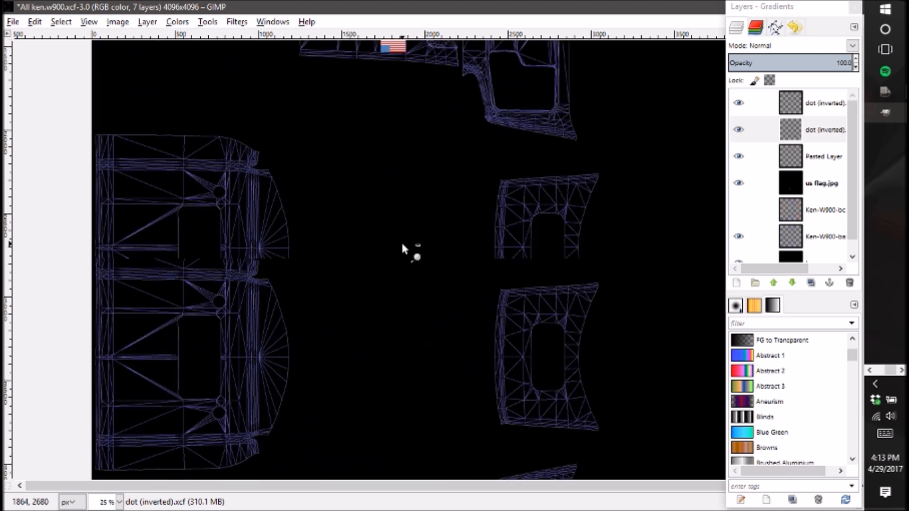
{"action": "scroll", "coordinate": [401, 240], "scroll_direction": "up", "scroll_amount": 2}
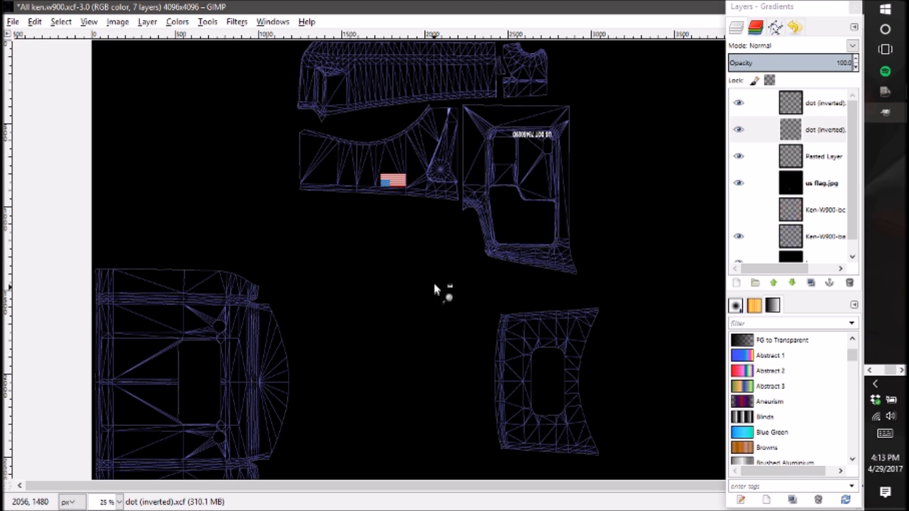
{"action": "scroll", "coordinate": [366, 373], "scroll_direction": "down", "scroll_amount": 5}
{"action": "scroll", "coordinate": [366, 377], "scroll_direction": "down", "scroll_amount": 1}
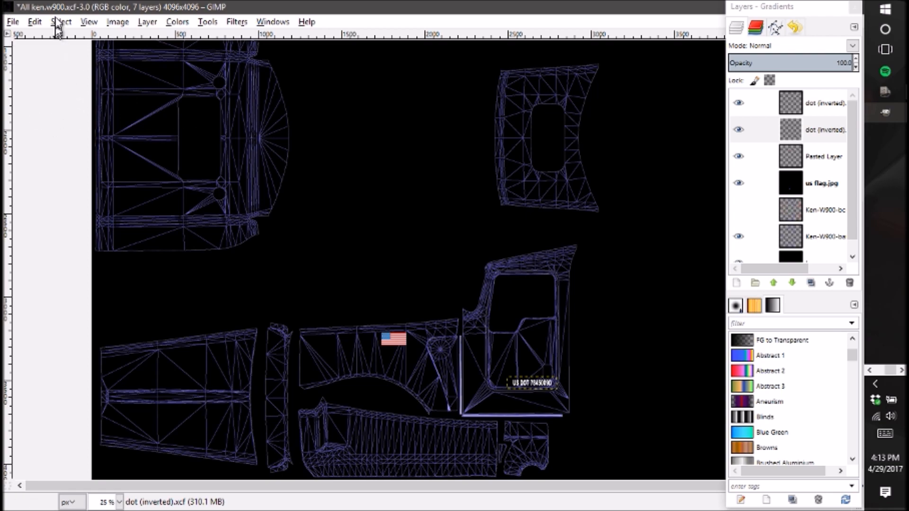
Open download.png, the star roundel image in the USAF folder under Pictures/pictures, as a new layer.
{"action": "left_click", "coordinate": [13, 22]}
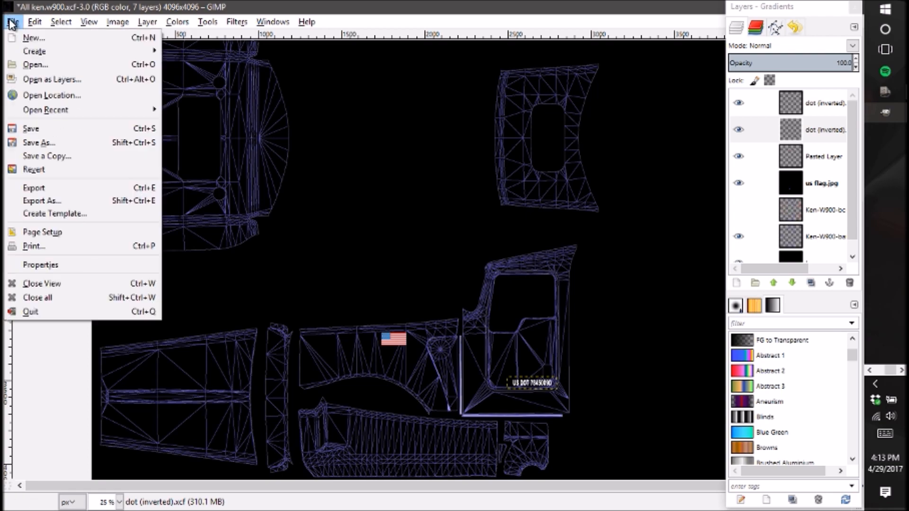
{"action": "left_click", "coordinate": [61, 82]}
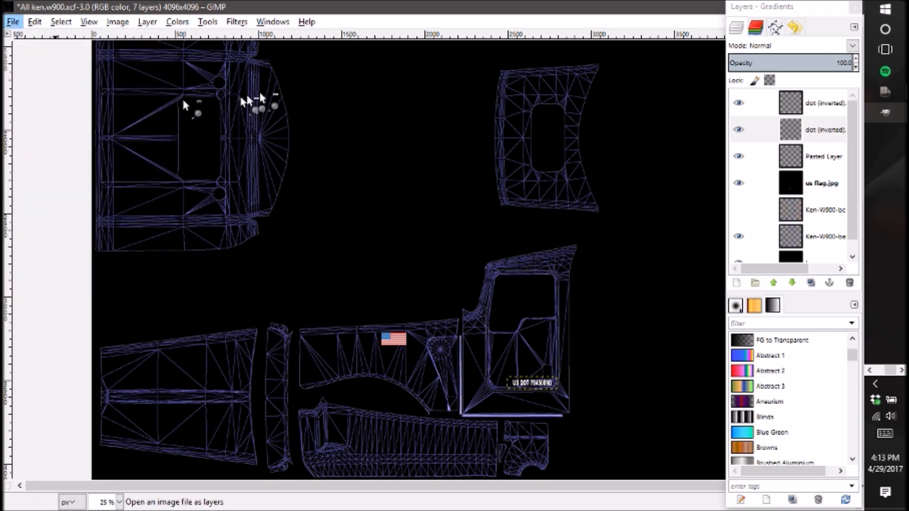
{"action": "left_click", "coordinate": [194, 67]}
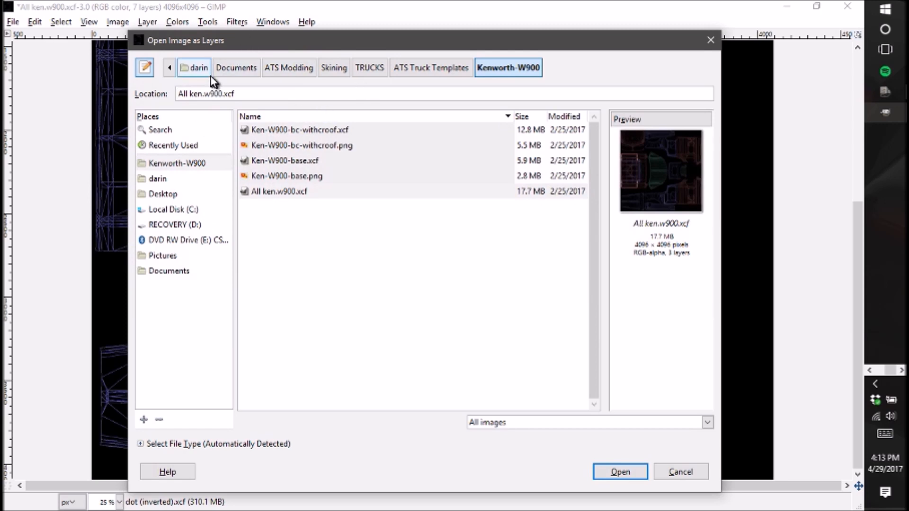
{"action": "left_click", "coordinate": [302, 132]}
{"action": "double_click", "coordinate": [302, 131]}
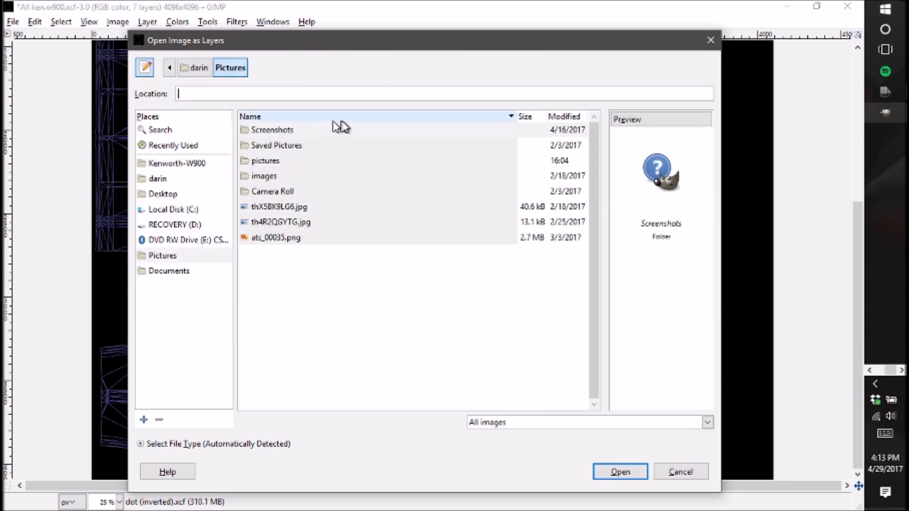
{"action": "double_click", "coordinate": [362, 163]}
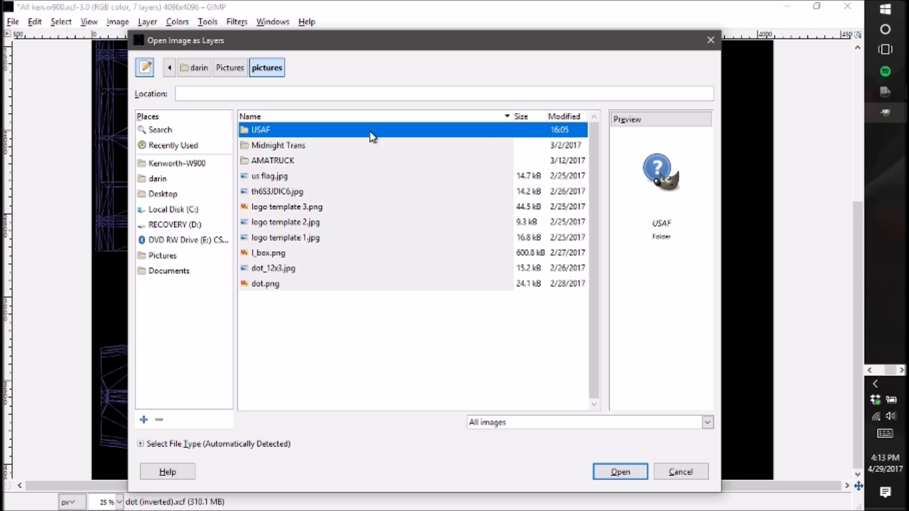
{"action": "double_click", "coordinate": [372, 136]}
{"action": "left_click", "coordinate": [348, 145]}
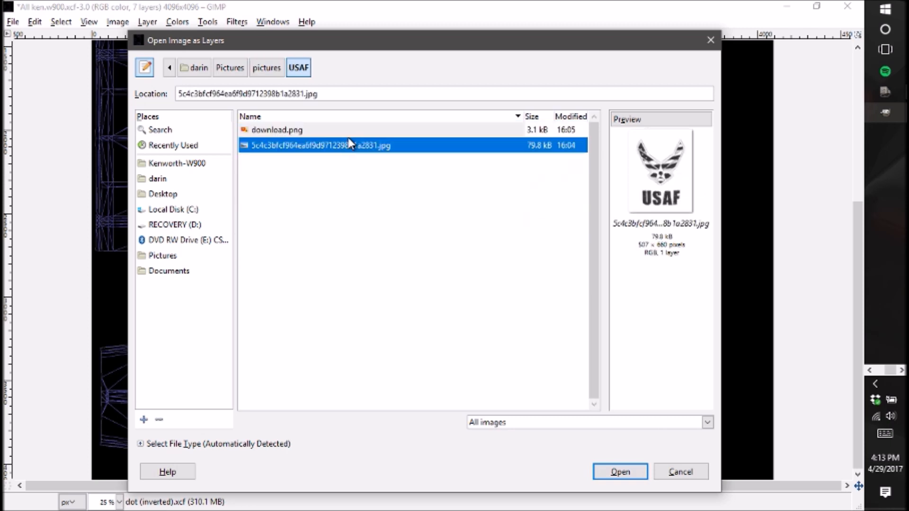
{"action": "key", "text": "Up"}
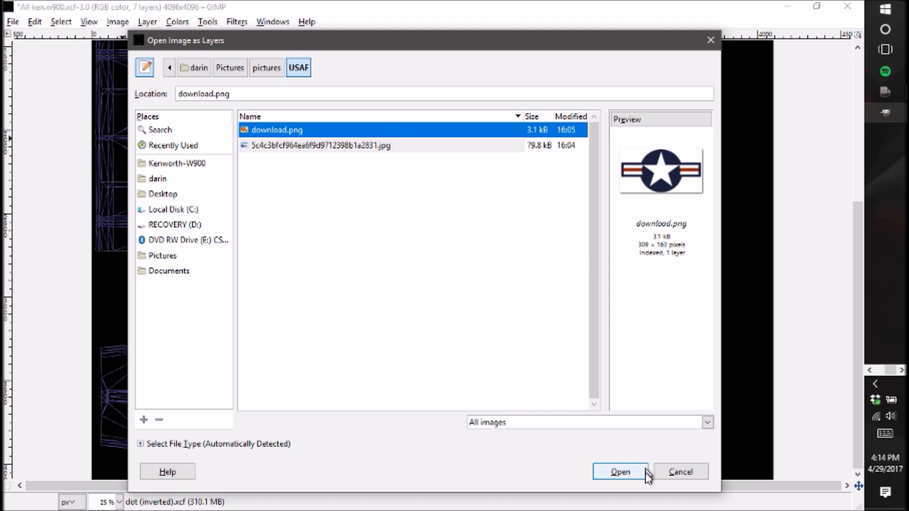
{"action": "left_click", "coordinate": [637, 477]}
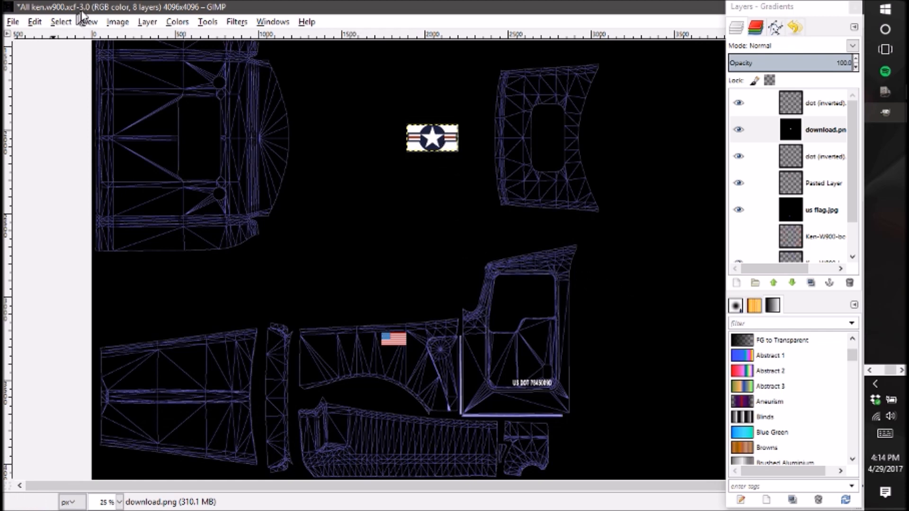
Add an alpha channel to the download.png layer.
{"action": "left_click", "coordinate": [117, 22]}
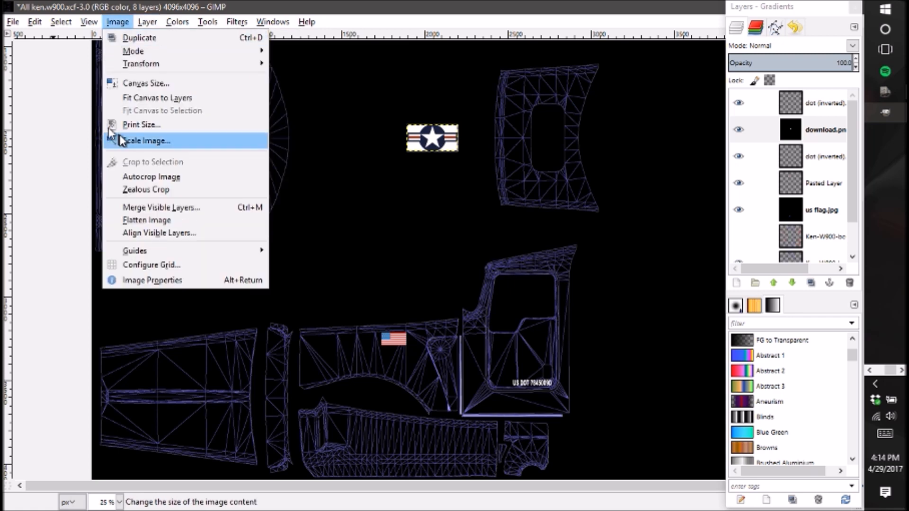
{"action": "mouse_move", "coordinate": [147, 22]}
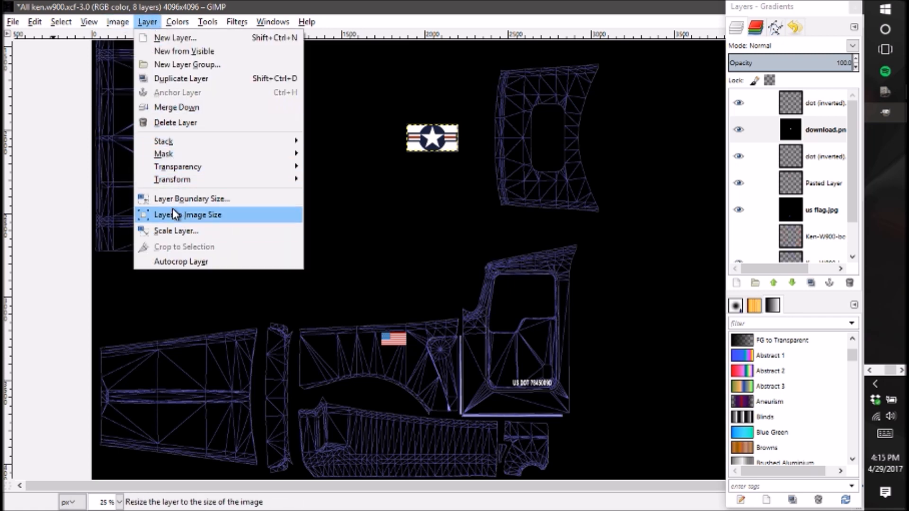
{"action": "mouse_move", "coordinate": [220, 168]}
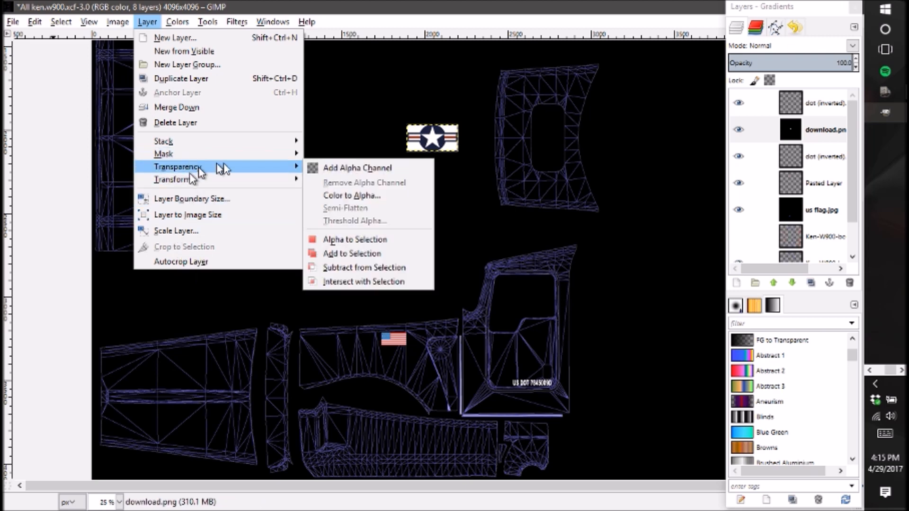
{"action": "left_click", "coordinate": [361, 169]}
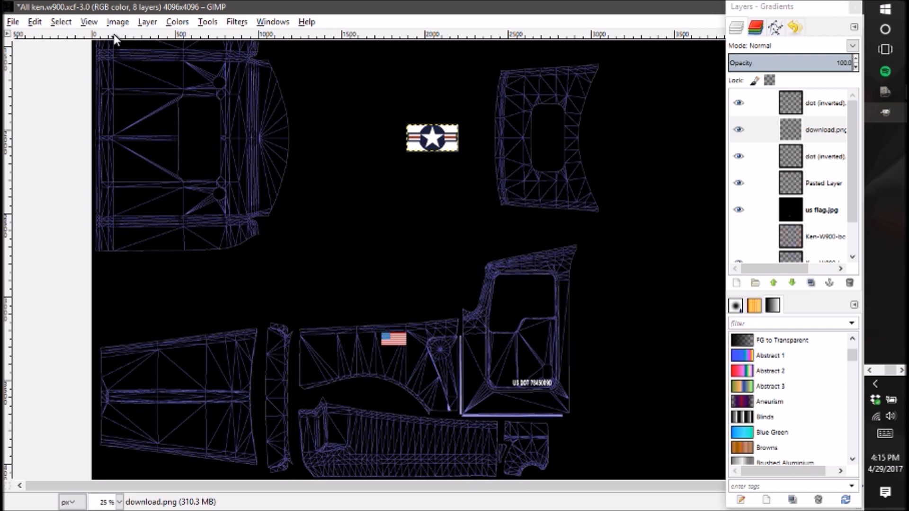
Select the roundel layer's white areas by color, clear them, and move the roundel onto the lower cab's door.
{"action": "left_click", "coordinate": [456, 148]}
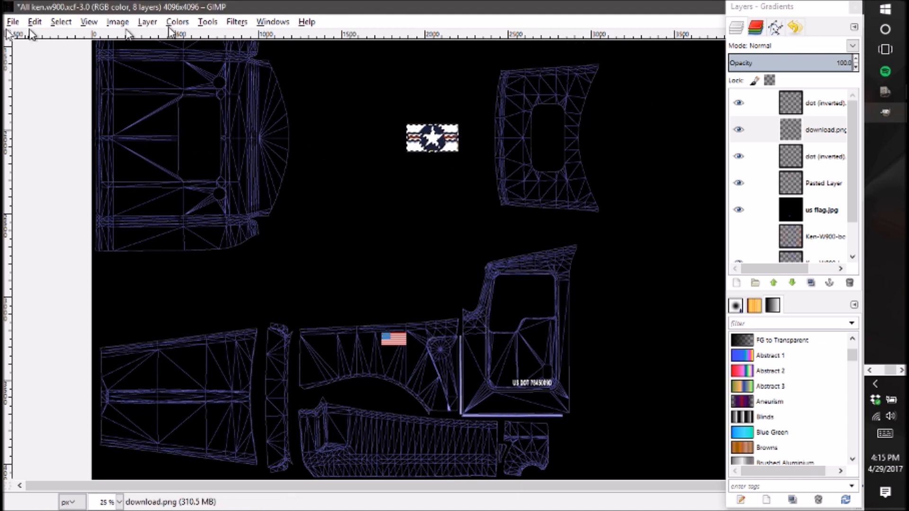
{"action": "left_click", "coordinate": [62, 22]}
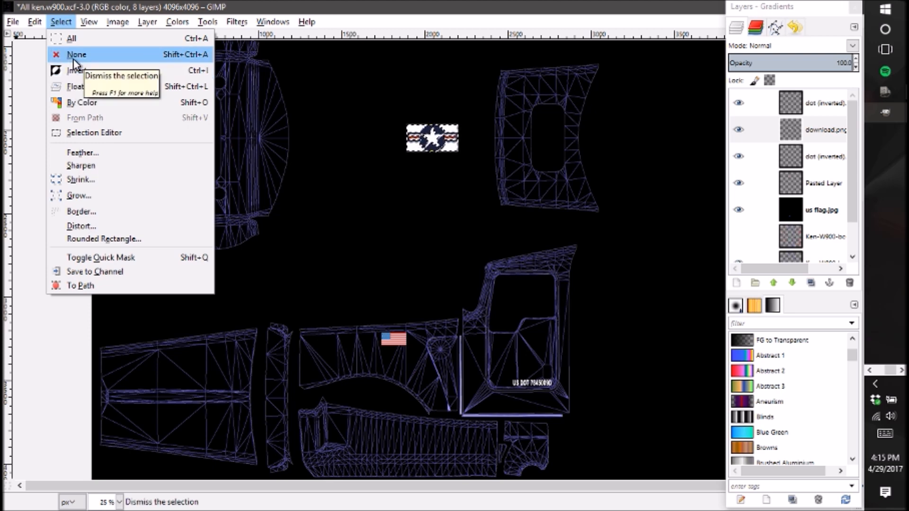
{"action": "left_click", "coordinate": [89, 22]}
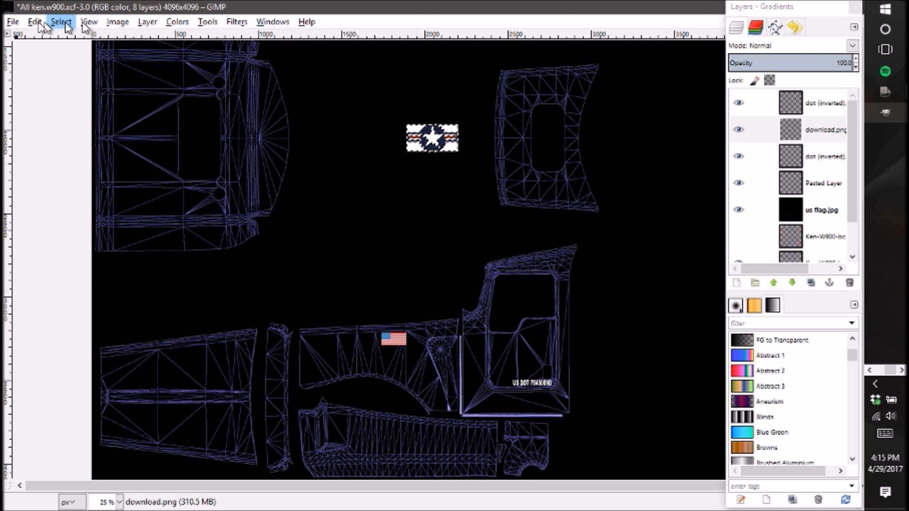
{"action": "left_click", "coordinate": [35, 22]}
{"action": "left_click", "coordinate": [78, 199]}
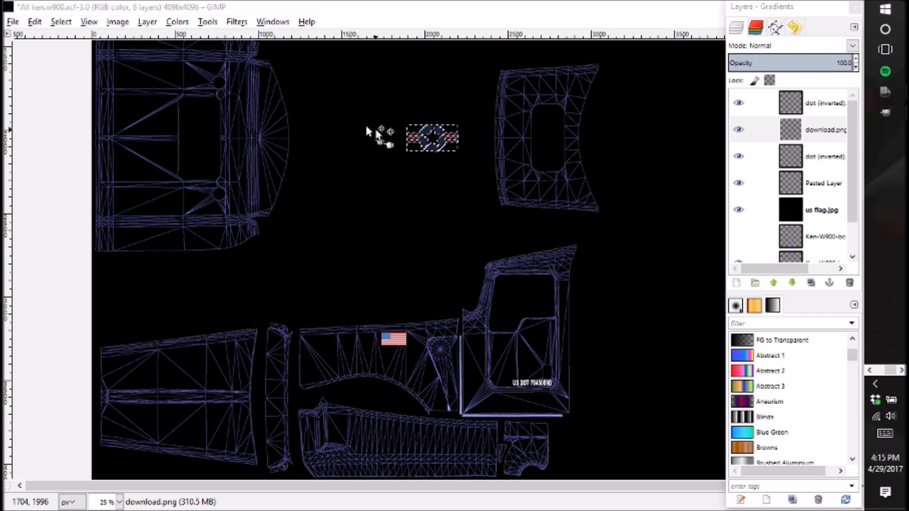
{"action": "left_click_drag", "start_coordinate": [445, 143], "coordinate": [533, 359]}
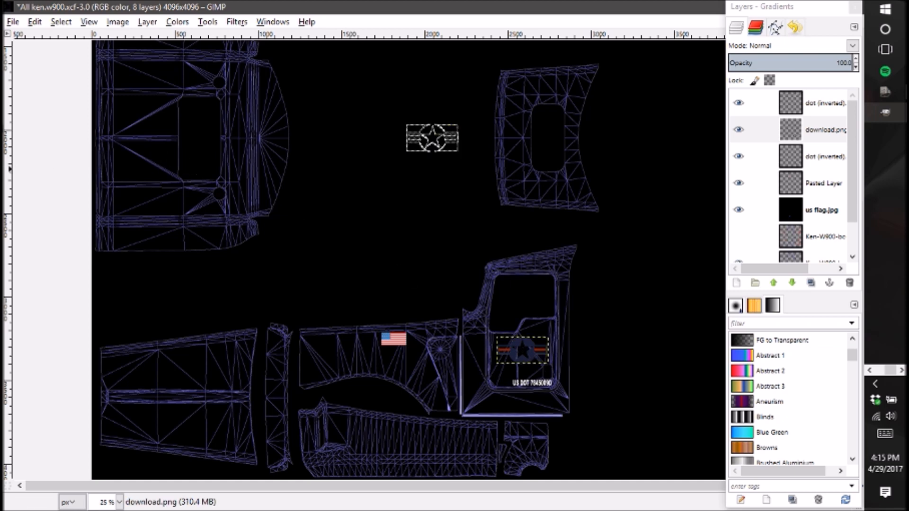
{"action": "left_click_drag", "start_coordinate": [448, 152], "coordinate": [477, 241]}
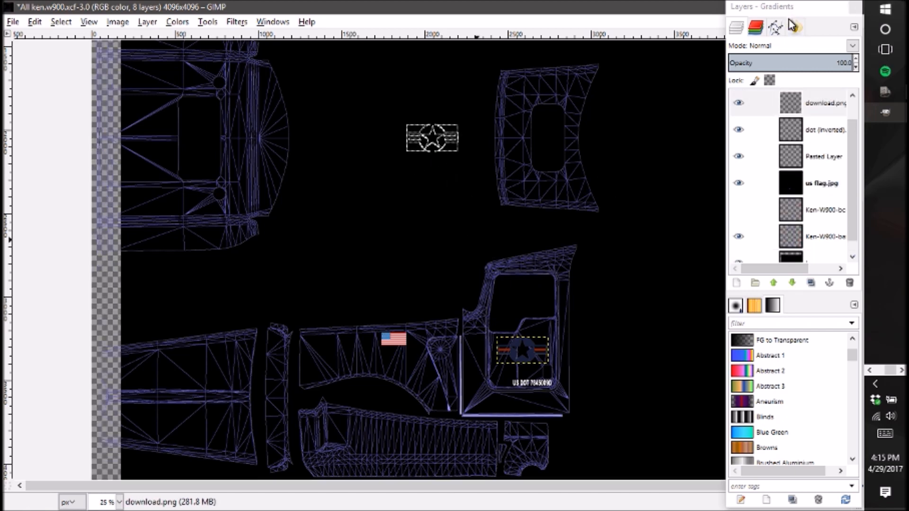
{"action": "left_click", "coordinate": [794, 26]}
{"action": "left_click", "coordinate": [779, 216]}
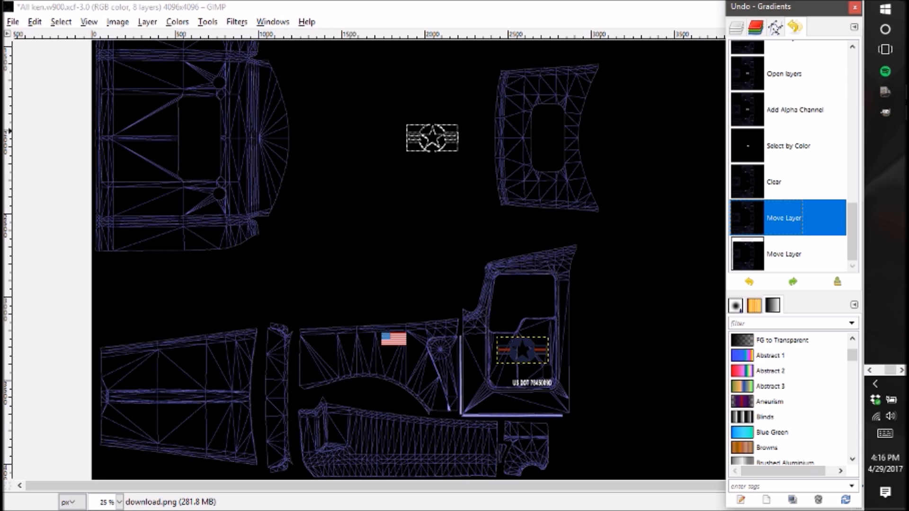
Examine the leftover selection outline at the roundel's original place between the template parts.
{"action": "double_click", "coordinate": [415, 142]}
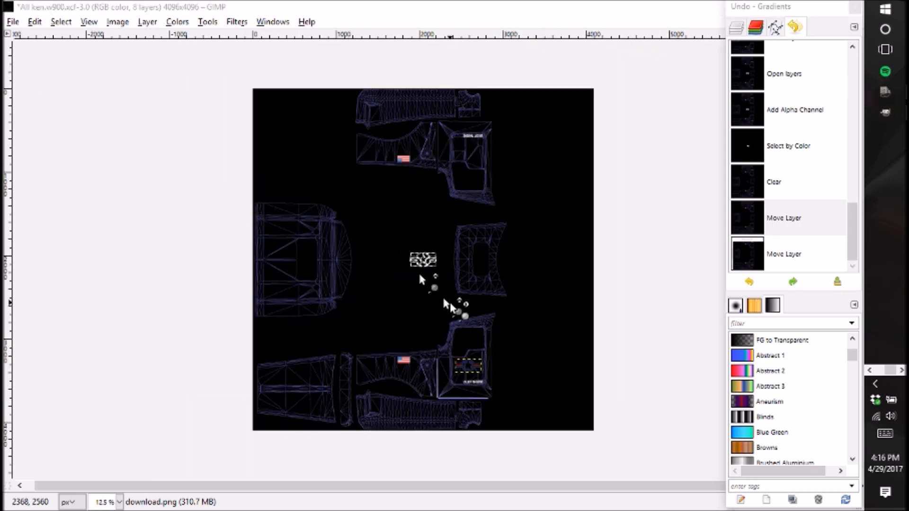
{"action": "left_click", "coordinate": [429, 264]}
{"action": "left_click", "coordinate": [430, 263]}
{"action": "left_click", "coordinate": [429, 263]}
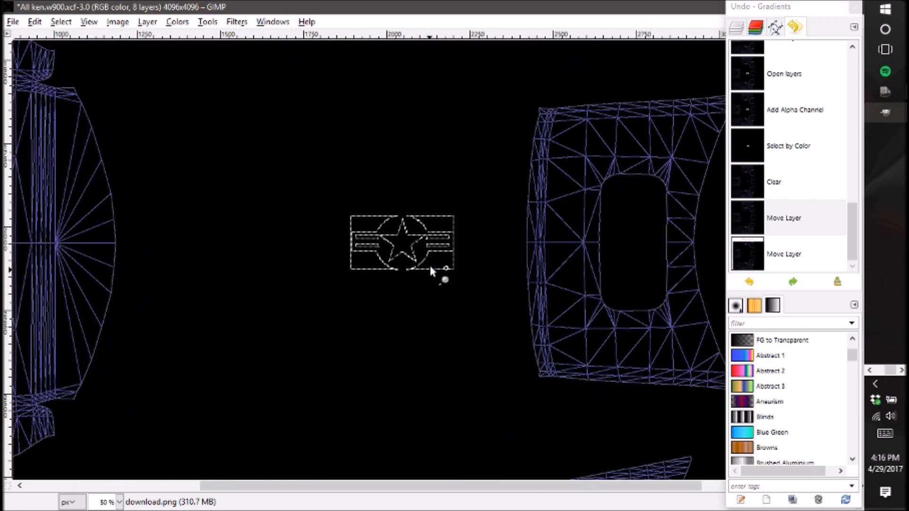
{"action": "left_click", "coordinate": [429, 264]}
{"action": "left_click", "coordinate": [429, 264]}
{"action": "left_click", "coordinate": [429, 263]}
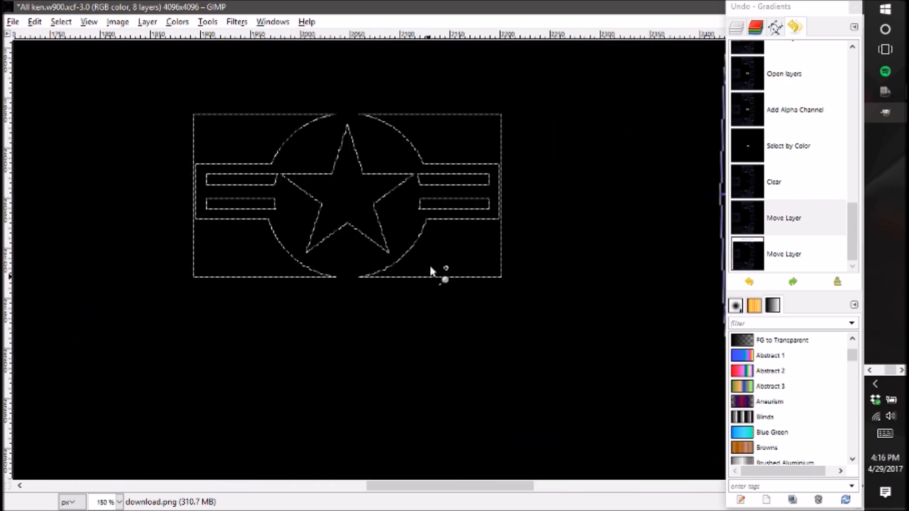
{"action": "left_click", "coordinate": [429, 263]}
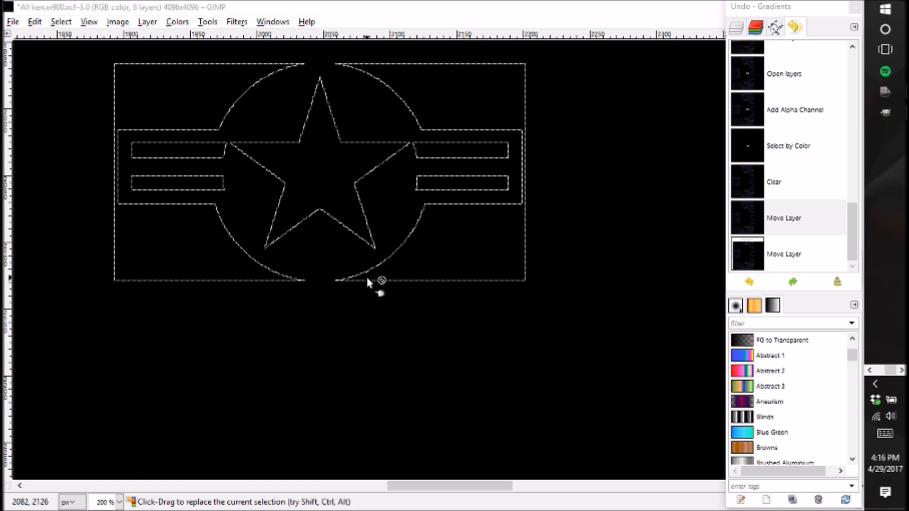
Make the black bottom layer active and select its black area by color.
{"action": "left_click", "coordinate": [737, 27]}
{"action": "left_click", "coordinate": [814, 110]}
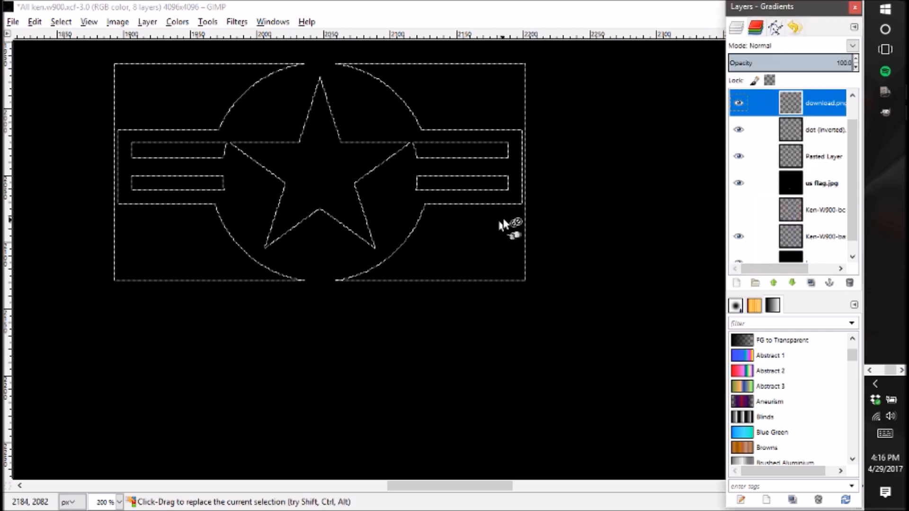
{"action": "scroll", "coordinate": [786, 142], "scroll_direction": "down", "scroll_amount": 1}
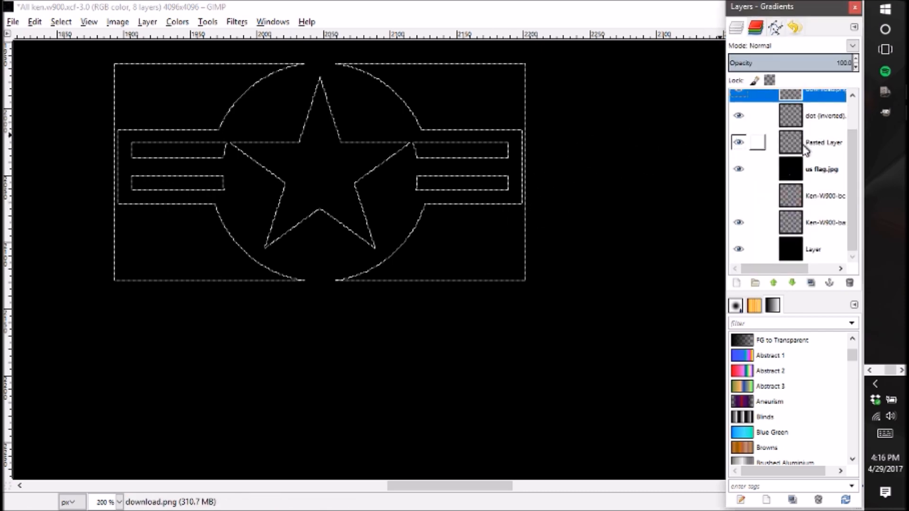
{"action": "left_click", "coordinate": [782, 248]}
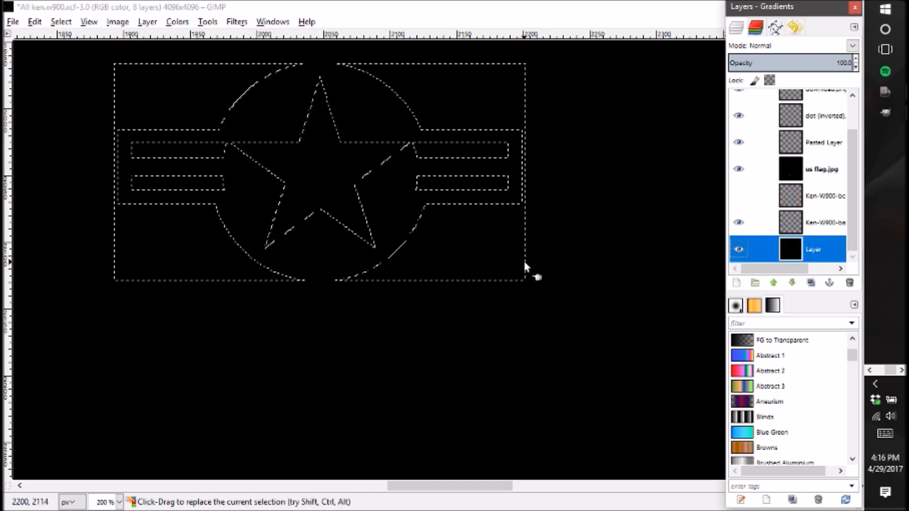
{"action": "left_click", "coordinate": [523, 261]}
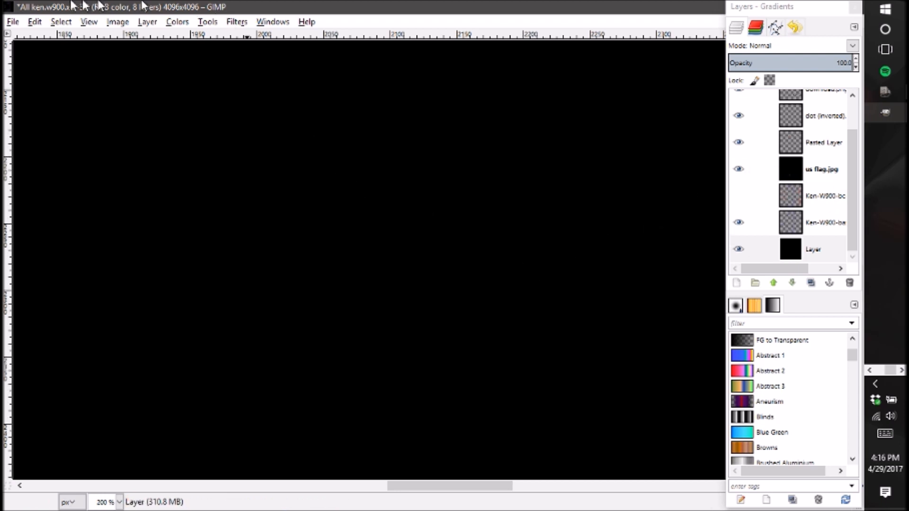
Dismiss the current selection so that nothing in the image is selected.
{"action": "left_click", "coordinate": [13, 22]}
{"action": "left_click", "coordinate": [12, 22]}
{"action": "left_click", "coordinate": [61, 22]}
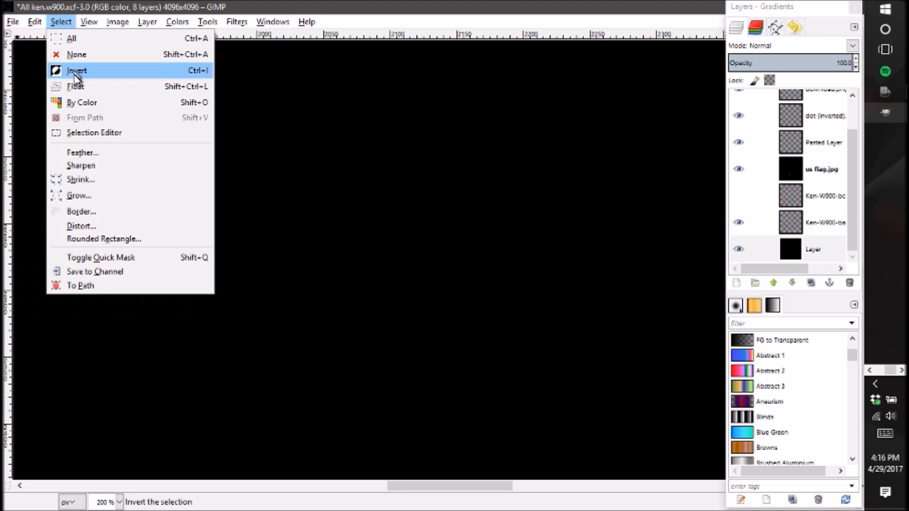
{"action": "left_click", "coordinate": [75, 54]}
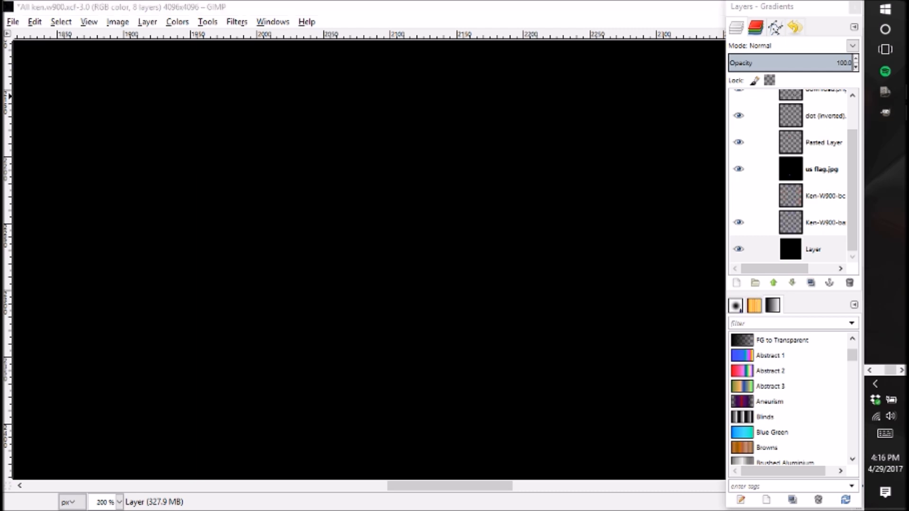
{"action": "left_click", "coordinate": [485, 436]}
{"action": "left_click", "coordinate": [485, 436]}
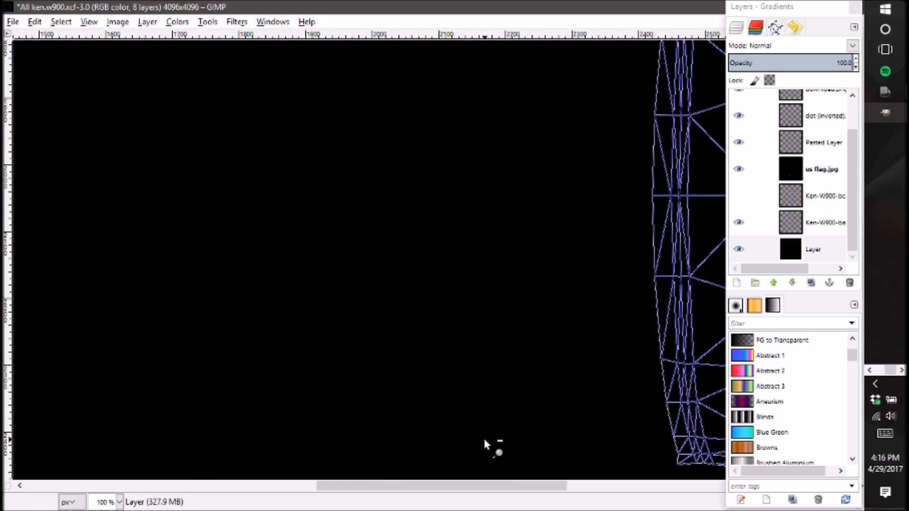
{"action": "left_click", "coordinate": [486, 436]}
{"action": "left_click", "coordinate": [485, 436]}
{"action": "left_click", "coordinate": [486, 436]}
{"action": "scroll", "coordinate": [492, 431], "scroll_direction": "up", "scroll_amount": 5}
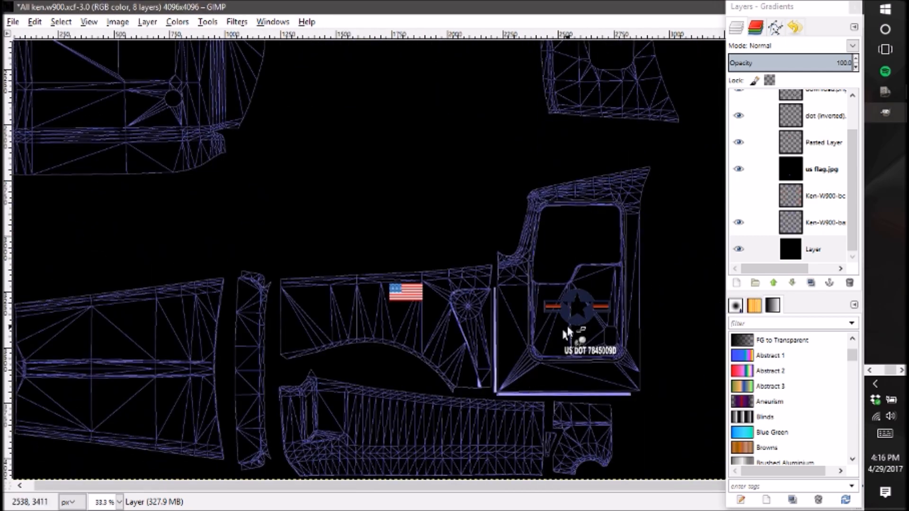
Raise the roundel layer download.png by one position to the top of the layer stack.
{"action": "left_click_drag", "start_coordinate": [502, 490], "coordinate": [556, 499]}
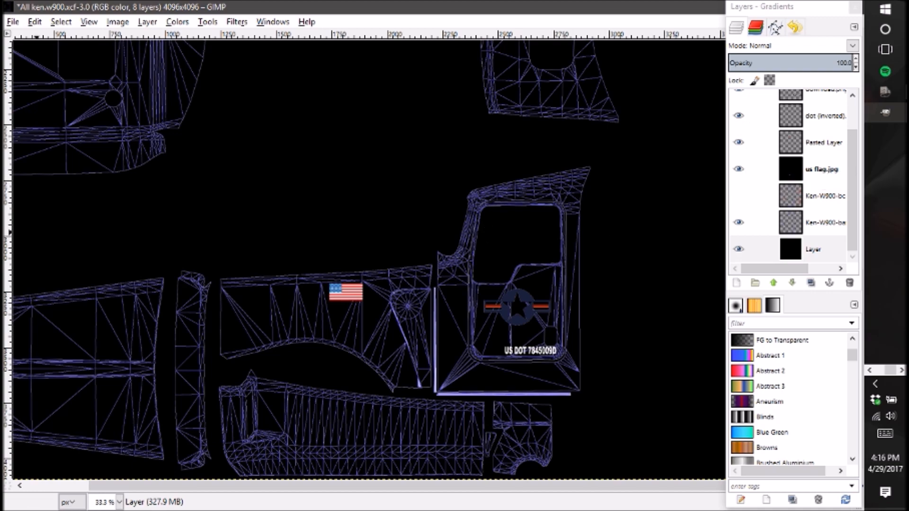
{"action": "scroll", "coordinate": [522, 303], "scroll_direction": "up", "scroll_amount": 1}
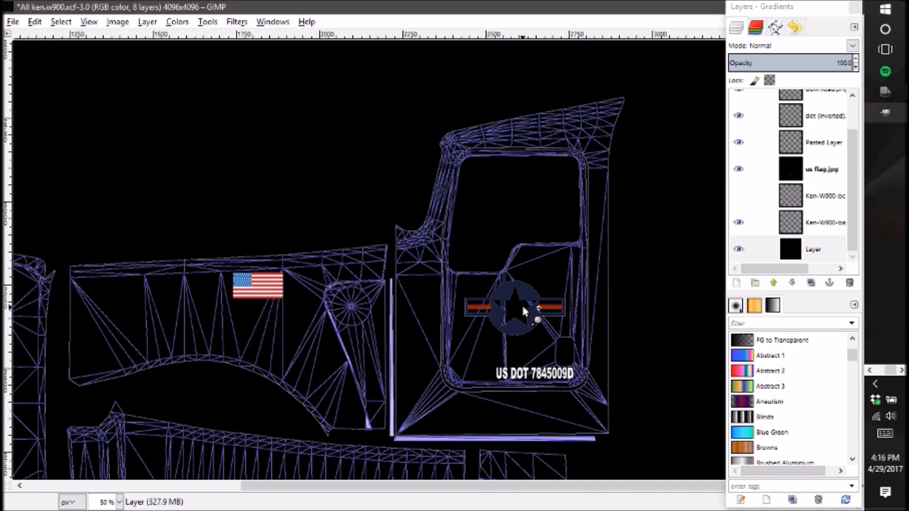
{"action": "scroll", "coordinate": [521, 303], "scroll_direction": "up", "scroll_amount": 3}
{"action": "scroll", "coordinate": [824, 214], "scroll_direction": "up", "scroll_amount": 2}
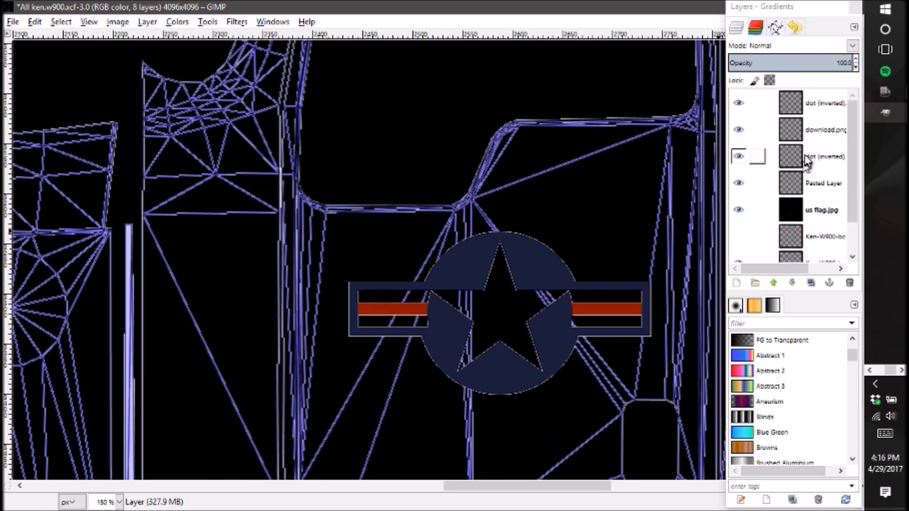
{"action": "left_click", "coordinate": [815, 129]}
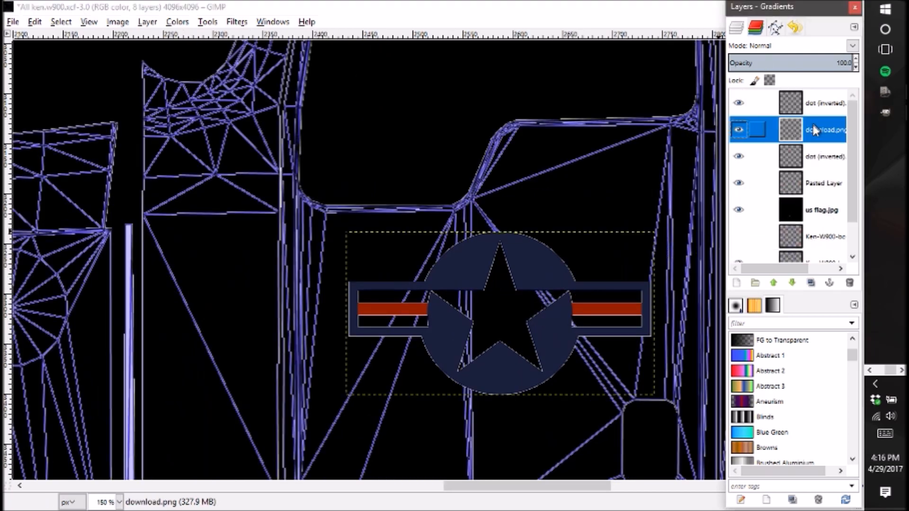
{"action": "left_click", "coordinate": [774, 283]}
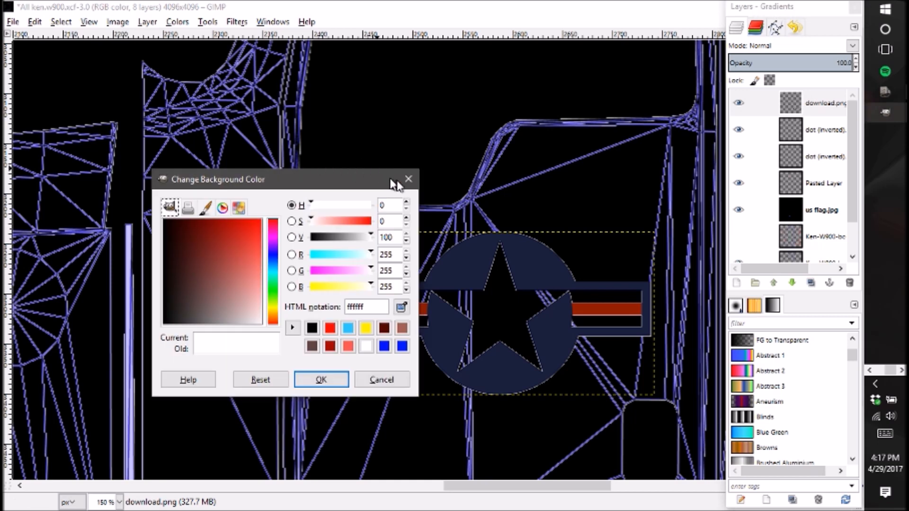
Set the foreground color to white and fill the roundel's star and all four side stripes with it.
{"action": "left_click", "coordinate": [408, 180]}
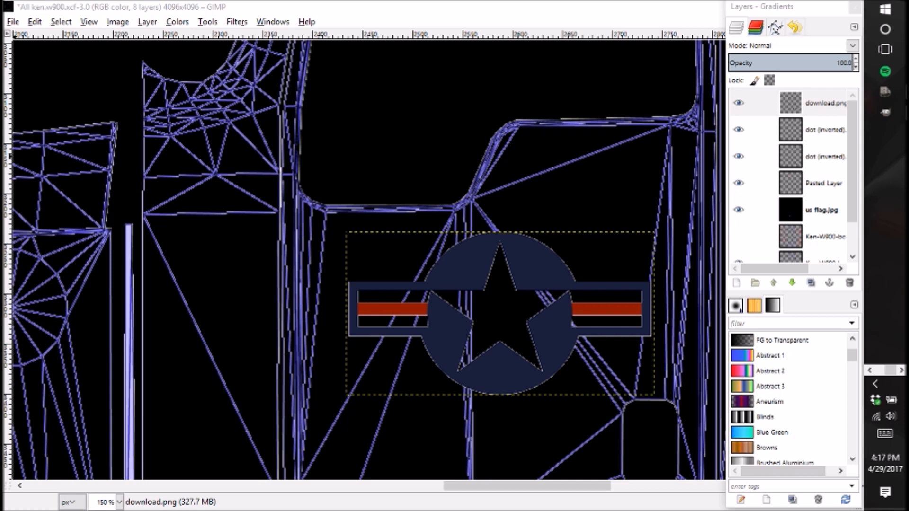
{"action": "left_click_drag", "start_coordinate": [177, 249], "coordinate": [272, 331]}
{"action": "left_click", "coordinate": [321, 380]}
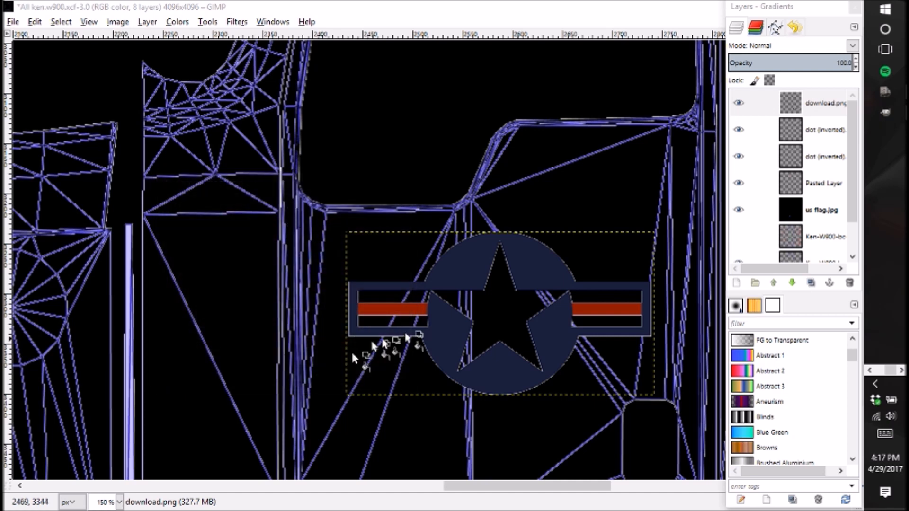
{"action": "left_click", "coordinate": [496, 302]}
{"action": "left_click", "coordinate": [378, 297]}
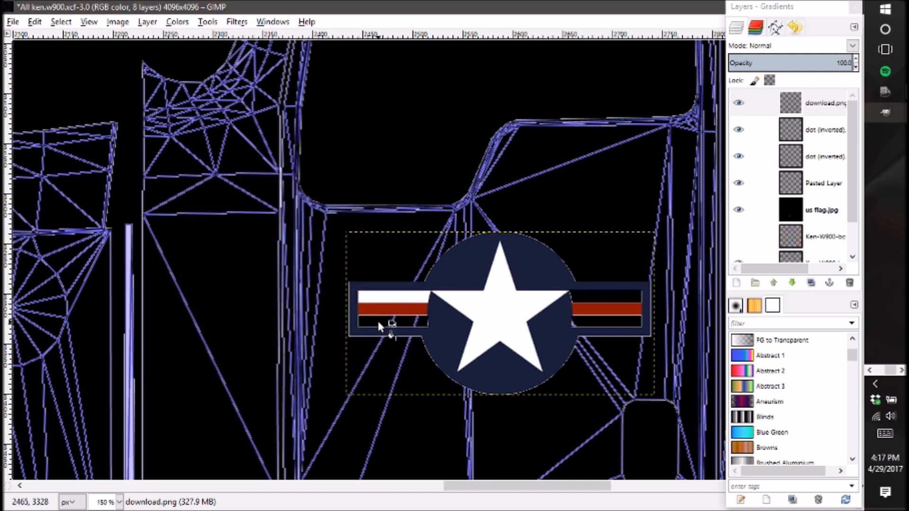
{"action": "left_click", "coordinate": [378, 321]}
{"action": "left_click", "coordinate": [611, 299]}
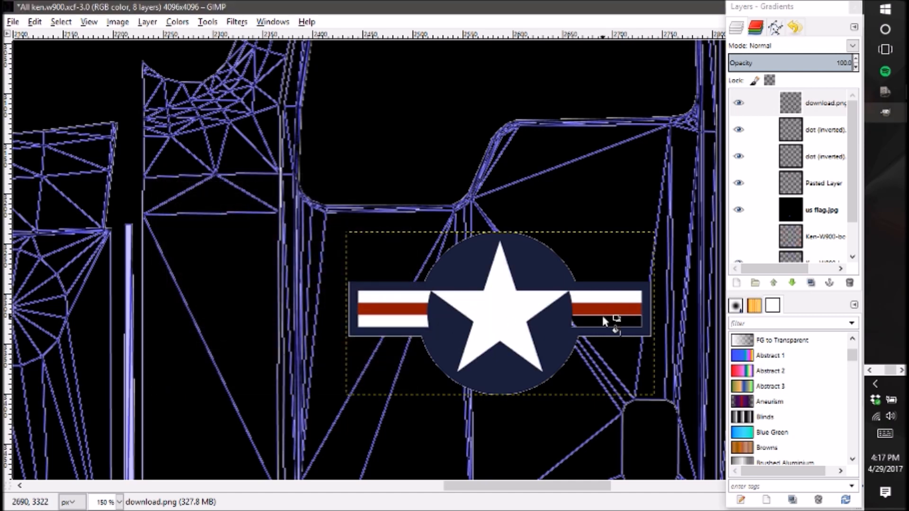
{"action": "left_click", "coordinate": [609, 322]}
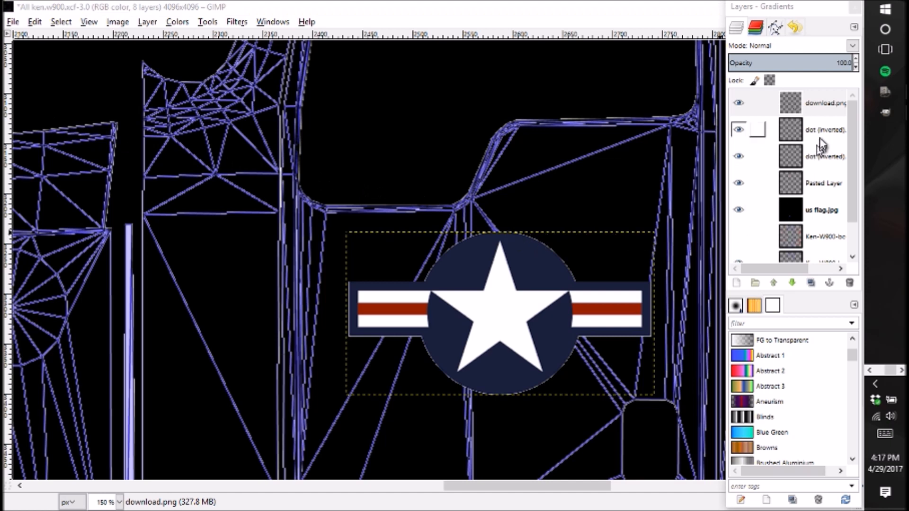
Duplicate the roundel layer and move the copy just above the original on the lower cab's door.
{"action": "right_click", "coordinate": [802, 115]}
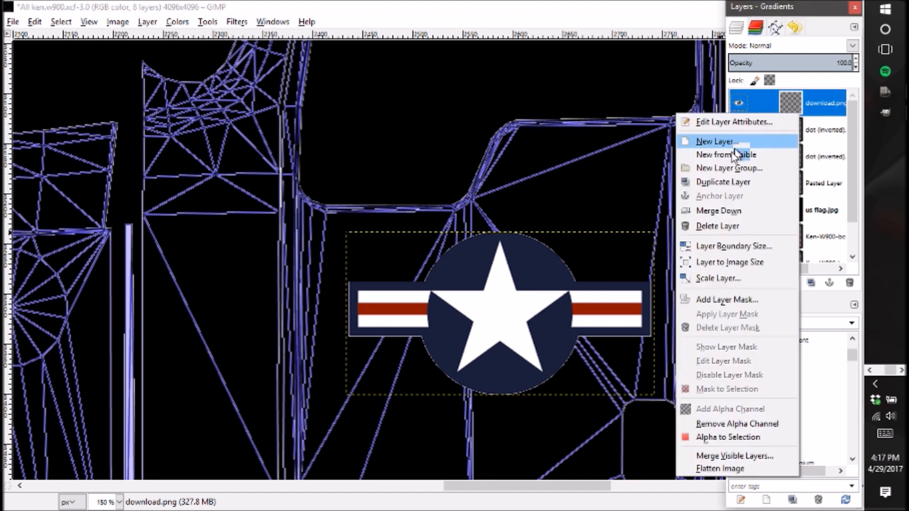
{"action": "left_click", "coordinate": [723, 182]}
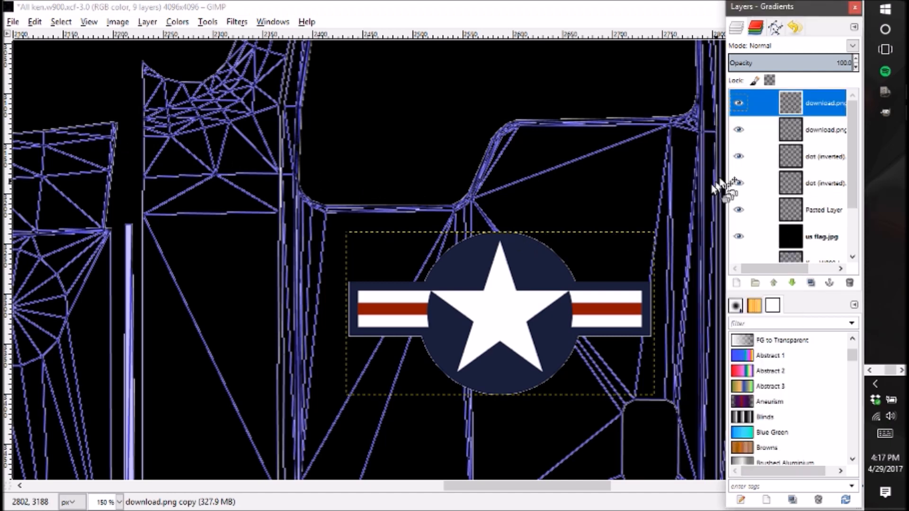
{"action": "left_click_drag", "start_coordinate": [538, 277], "coordinate": [543, 172]}
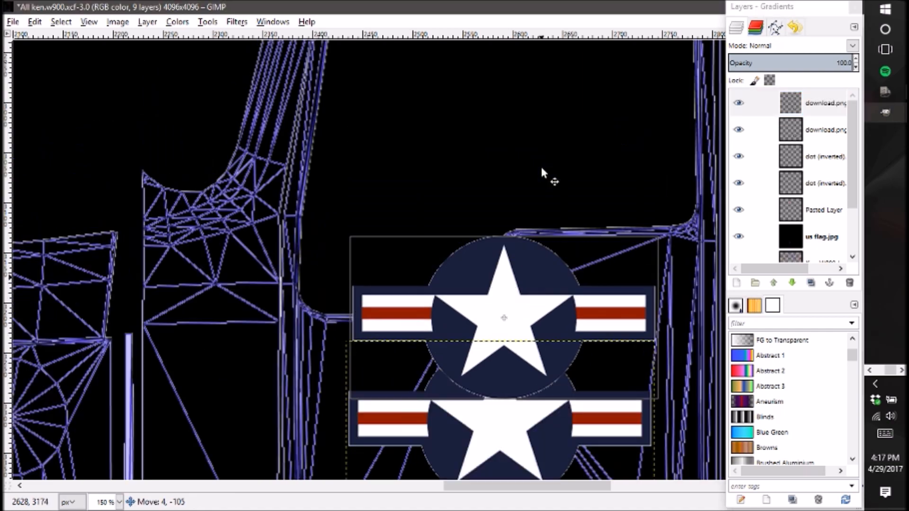
Try to move the roundel copy up through the template to the upper cab's door.
{"action": "left_click", "coordinate": [542, 169]}
{"action": "scroll", "coordinate": [541, 169], "scroll_direction": "up", "scroll_amount": 20}
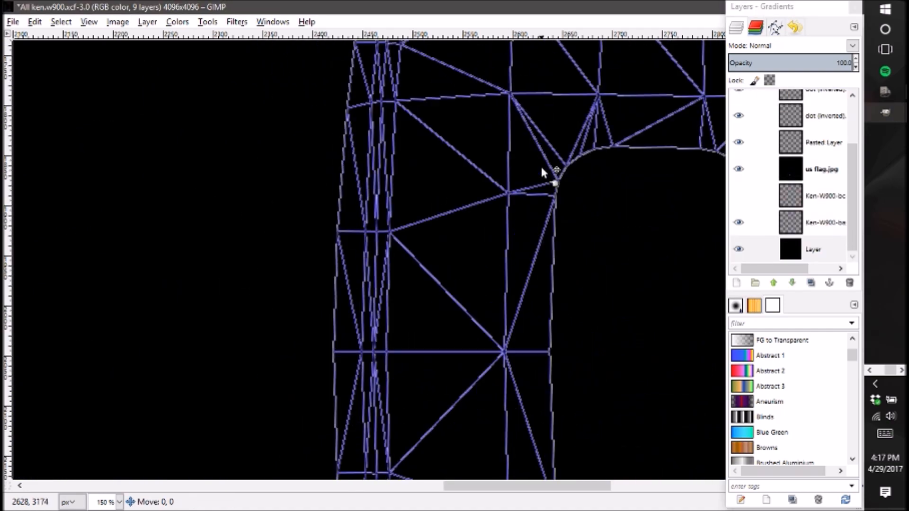
{"action": "scroll", "coordinate": [541, 164], "scroll_direction": "up", "scroll_amount": 15}
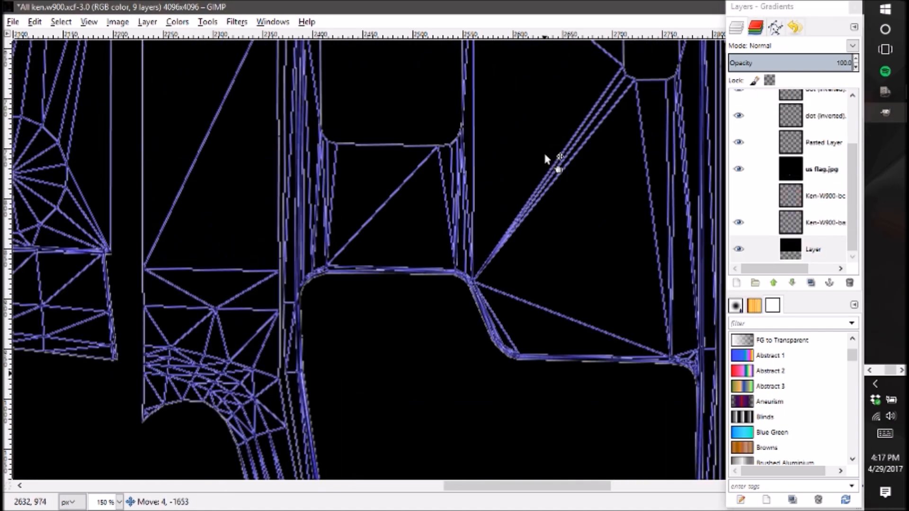
{"action": "left_click_drag", "start_coordinate": [544, 159], "coordinate": [552, 170]}
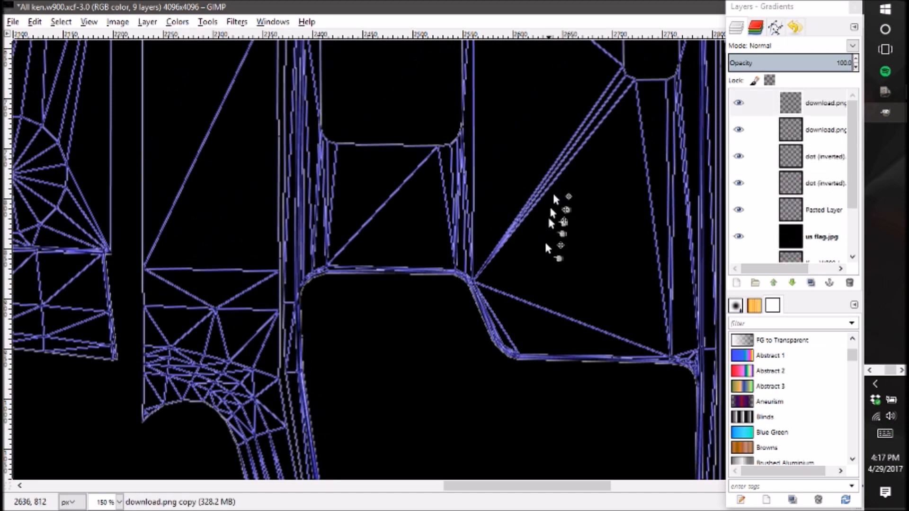
{"action": "scroll", "coordinate": [519, 344], "scroll_direction": "down", "scroll_amount": 9}
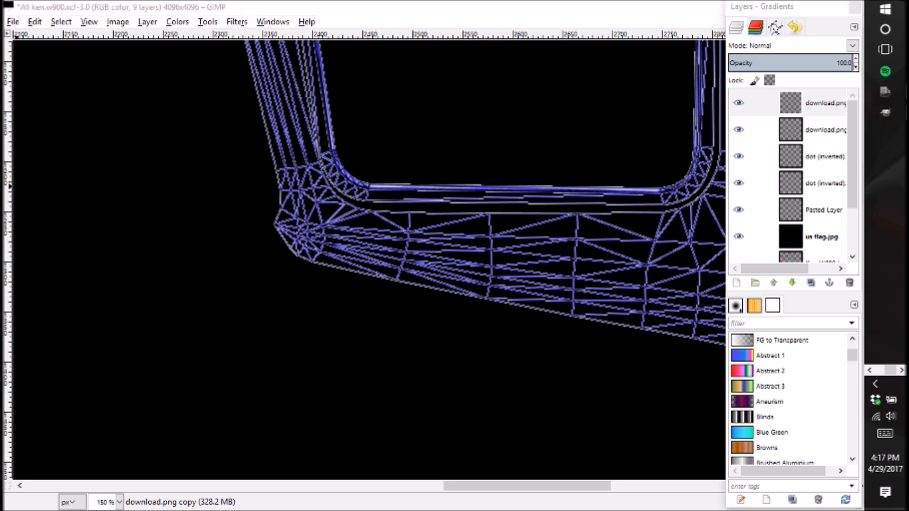
{"action": "left_click_drag", "start_coordinate": [405, 371], "coordinate": [433, 376]}
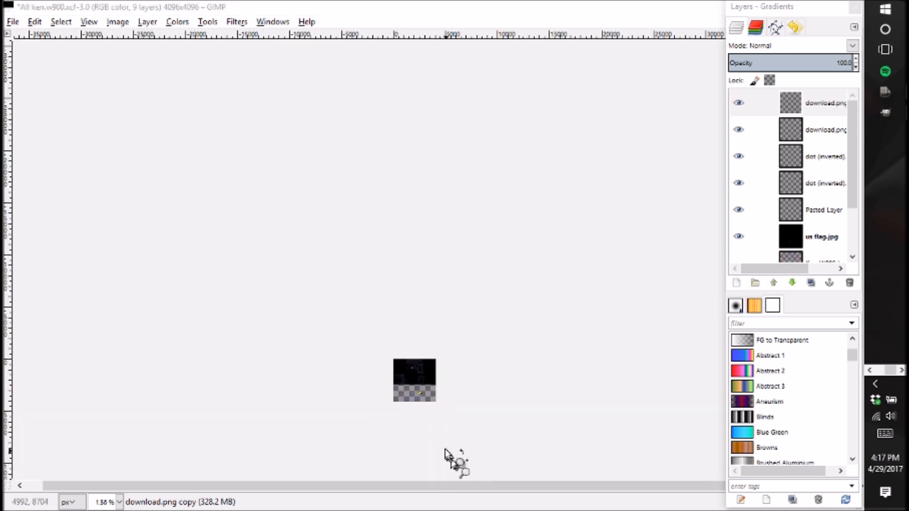
{"action": "left_click", "coordinate": [422, 393]}
{"action": "left_click", "coordinate": [421, 393]}
{"action": "left_click", "coordinate": [421, 393]}
{"action": "left_click", "coordinate": [421, 393]}
{"action": "left_click", "coordinate": [422, 393]}
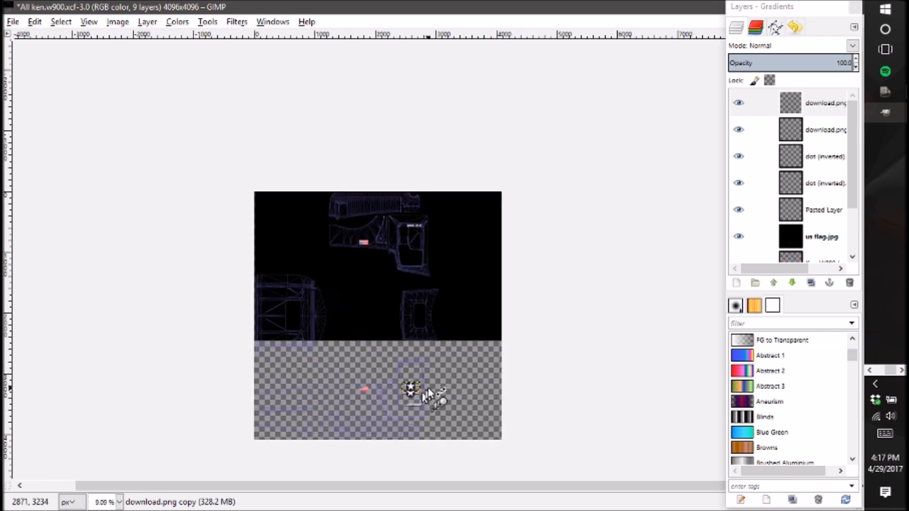
Undo the last two layer moves through the undo history and return to the layer list.
{"action": "left_click", "coordinate": [799, 26]}
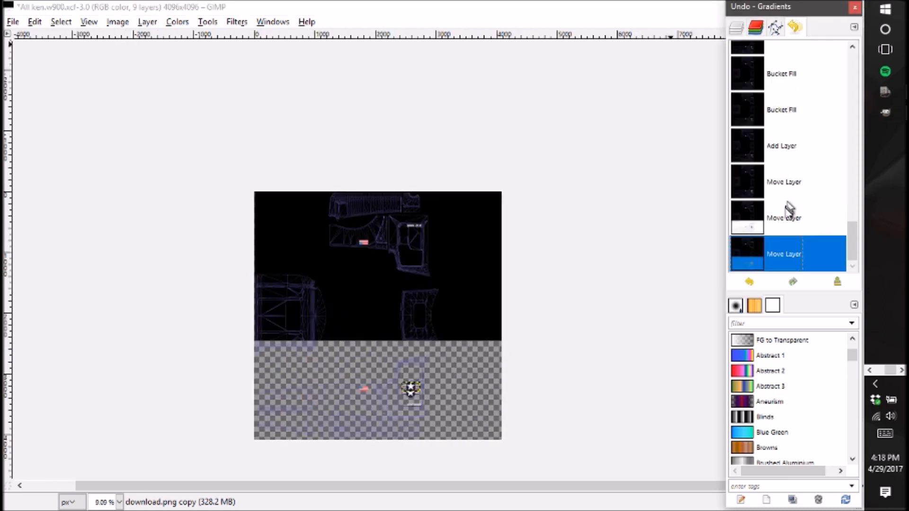
{"action": "left_click", "coordinate": [783, 218]}
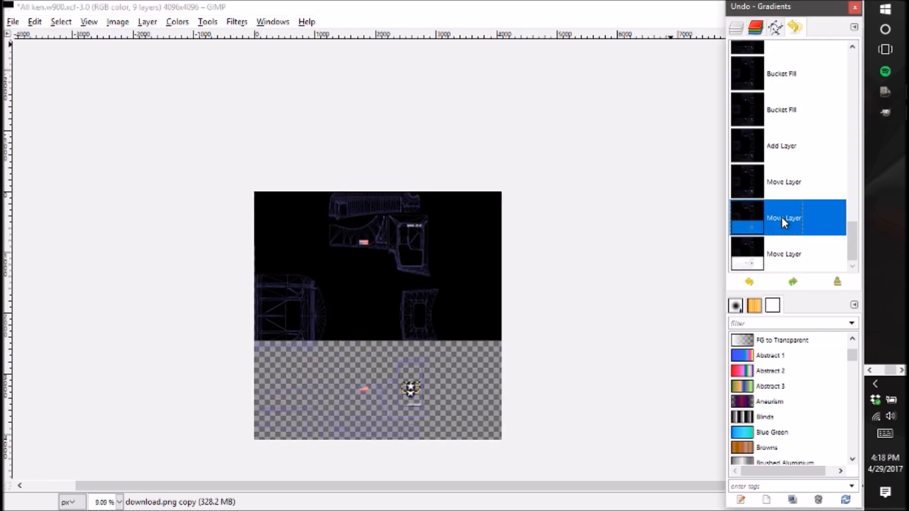
{"action": "left_click", "coordinate": [802, 184]}
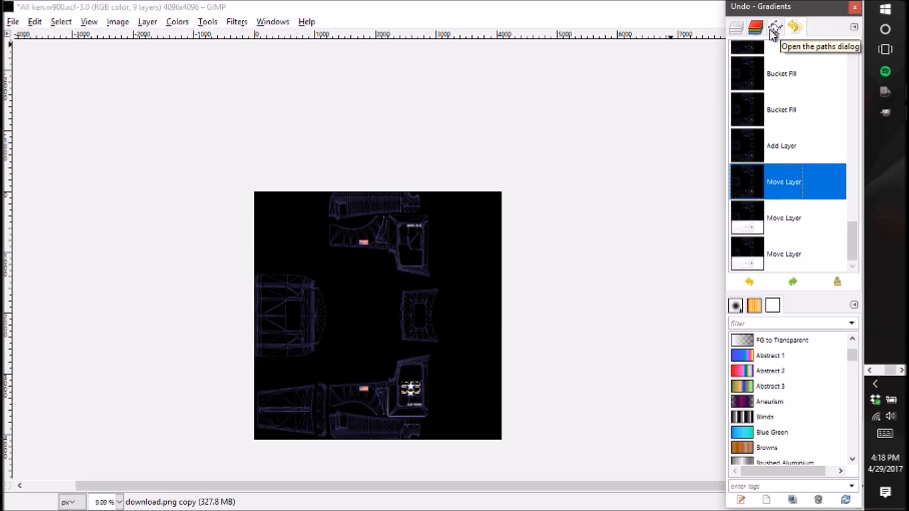
{"action": "left_click", "coordinate": [741, 30]}
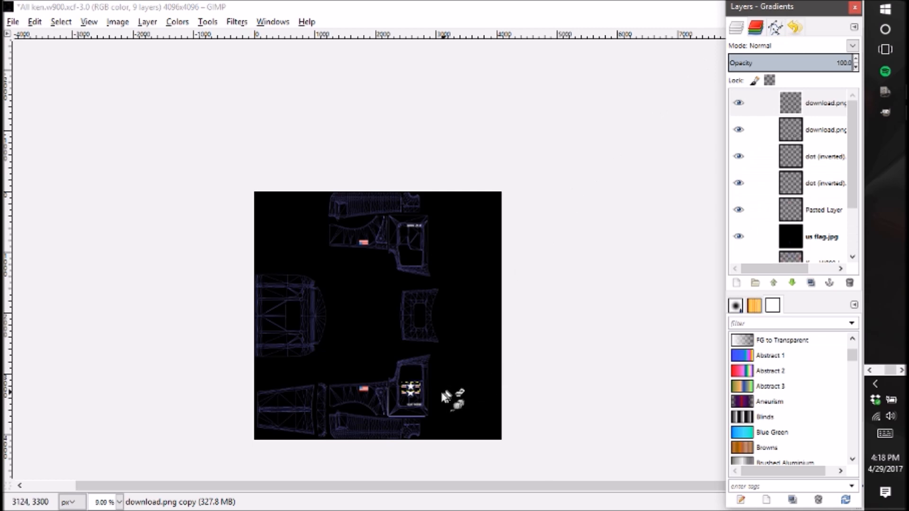
Try again to move the roundel copy from the lower cab's door toward the upper cab's door.
{"action": "scroll", "coordinate": [417, 395], "scroll_direction": "up", "scroll_amount": 4}
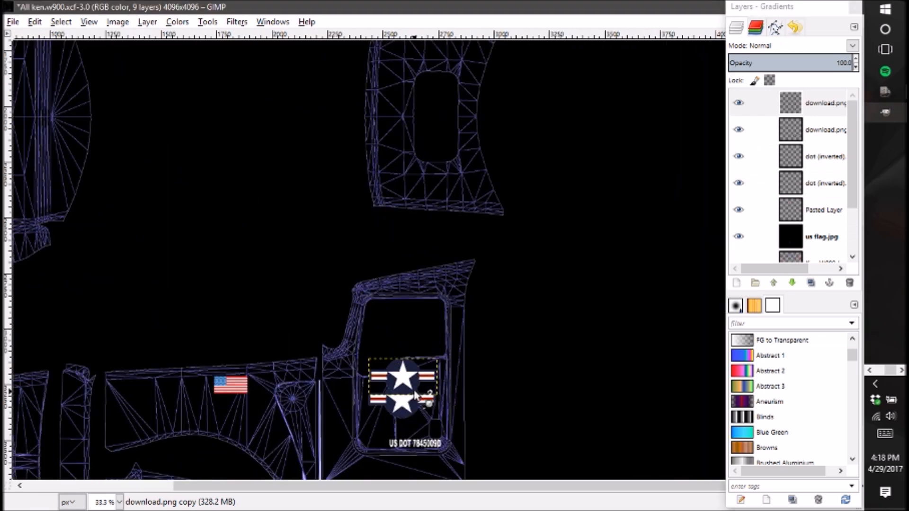
{"action": "scroll", "coordinate": [417, 396], "scroll_direction": "up", "scroll_amount": 1}
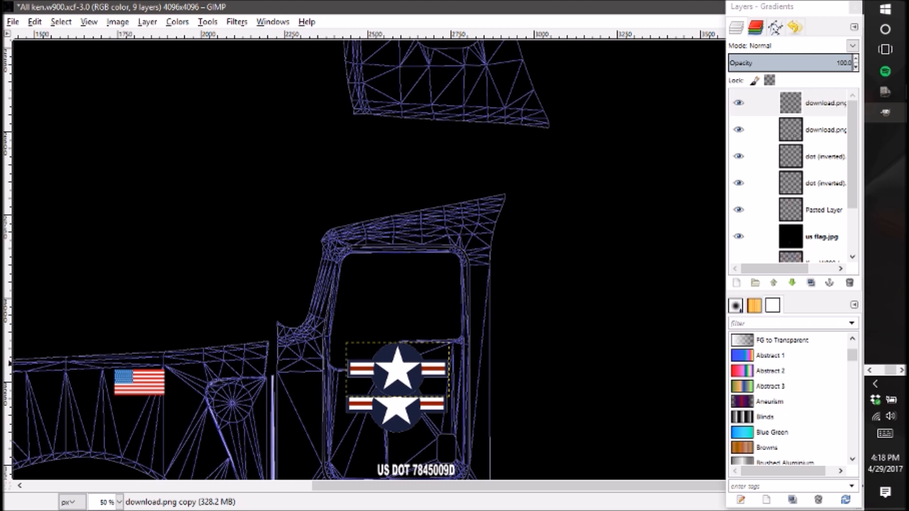
{"action": "left_click_drag", "start_coordinate": [399, 367], "coordinate": [393, 290]}
{"action": "scroll", "coordinate": [391, 287], "scroll_direction": "up", "scroll_amount": 8}
{"action": "scroll", "coordinate": [392, 289], "scroll_direction": "up", "scroll_amount": 4}
{"action": "left_click", "coordinate": [393, 291]}
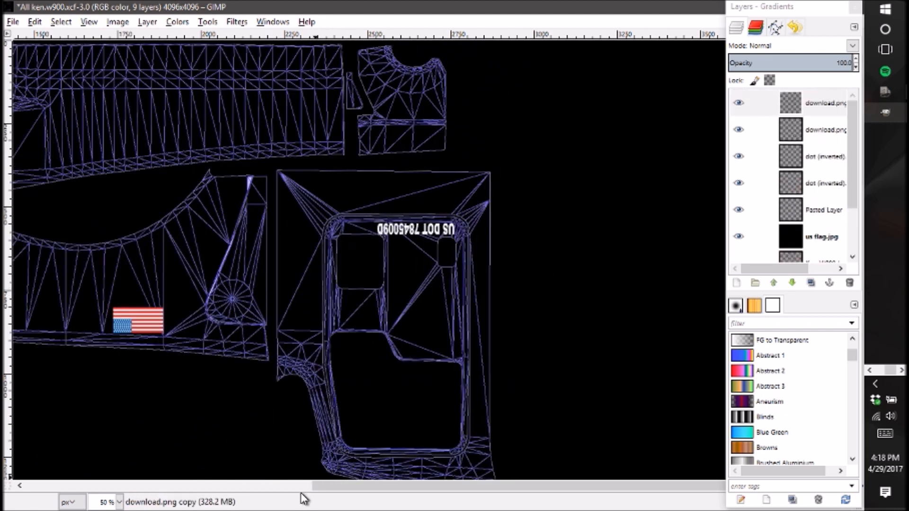
{"action": "scroll", "coordinate": [308, 379], "scroll_direction": "down", "scroll_amount": 7}
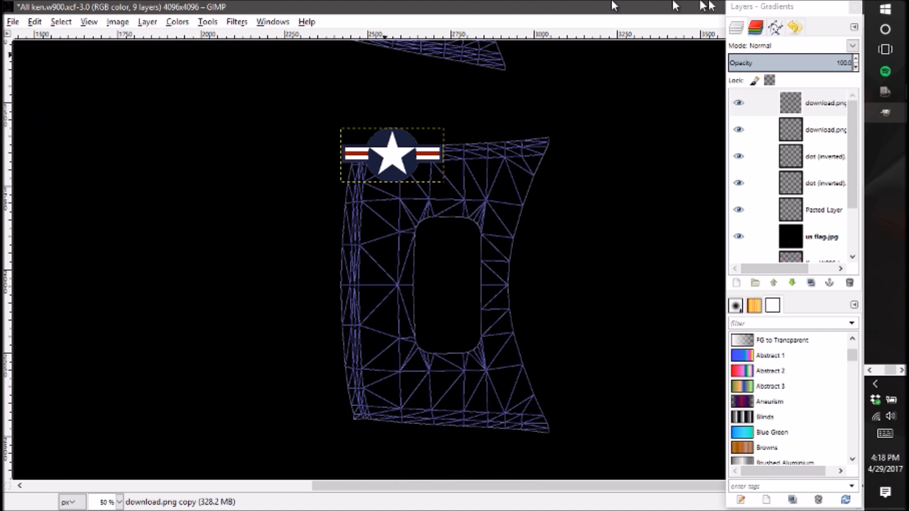
Revert the most recent layer move in the undo history and return to the layer list.
{"action": "left_click", "coordinate": [797, 28]}
{"action": "left_click", "coordinate": [792, 216]}
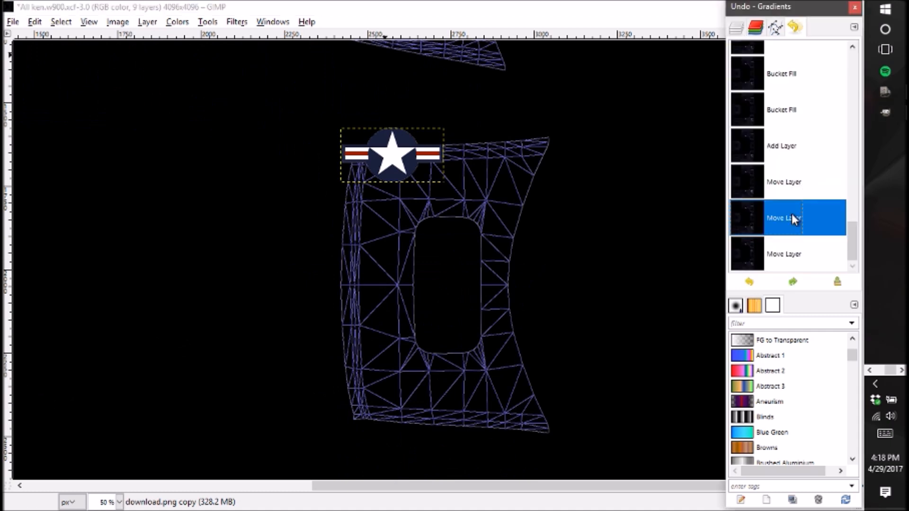
{"action": "left_click", "coordinate": [737, 27]}
Move the roundel copy from the rear panel onto the upper cab's door, below the inverted US DOT text.
{"action": "left_click_drag", "start_coordinate": [388, 145], "coordinate": [402, 309]}
{"action": "scroll", "coordinate": [399, 130], "scroll_direction": "up", "scroll_amount": 4}
{"action": "scroll", "coordinate": [404, 81], "scroll_direction": "up", "scroll_amount": 2}
{"action": "scroll", "coordinate": [406, 86], "scroll_direction": "up", "scroll_amount": 2}
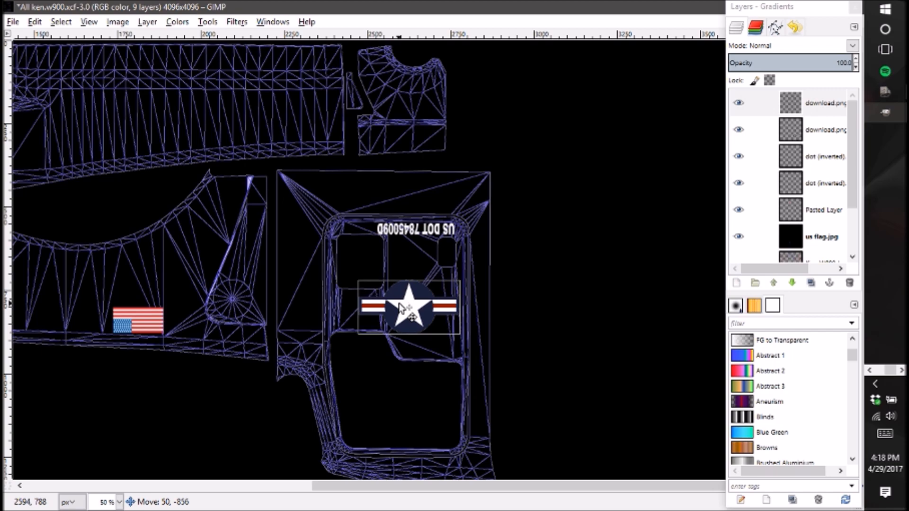
Shift the original roundel on the lower cab's door slightly to match the copy's position on the upper door.
{"action": "scroll", "coordinate": [393, 309], "scroll_direction": "down", "scroll_amount": 10}
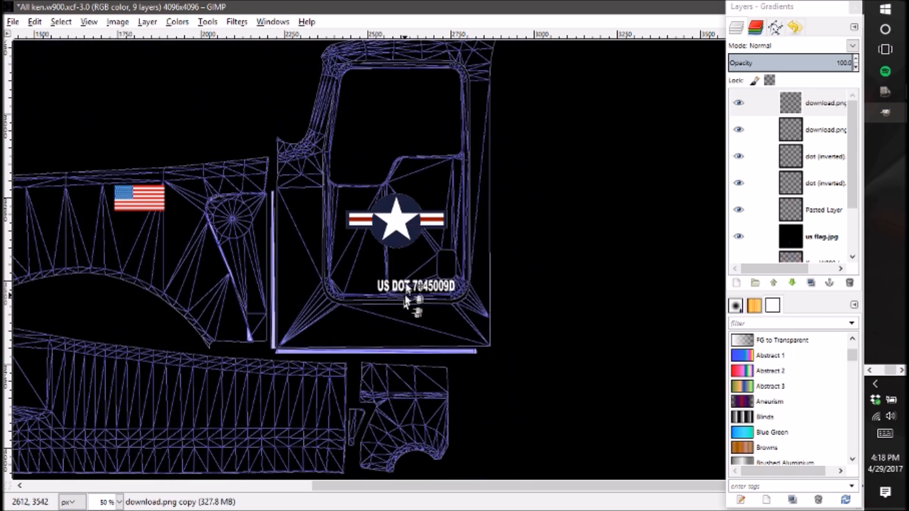
{"action": "left_click_drag", "start_coordinate": [396, 225], "coordinate": [407, 209]}
{"action": "scroll", "coordinate": [377, 348], "scroll_direction": "up", "scroll_amount": 17}
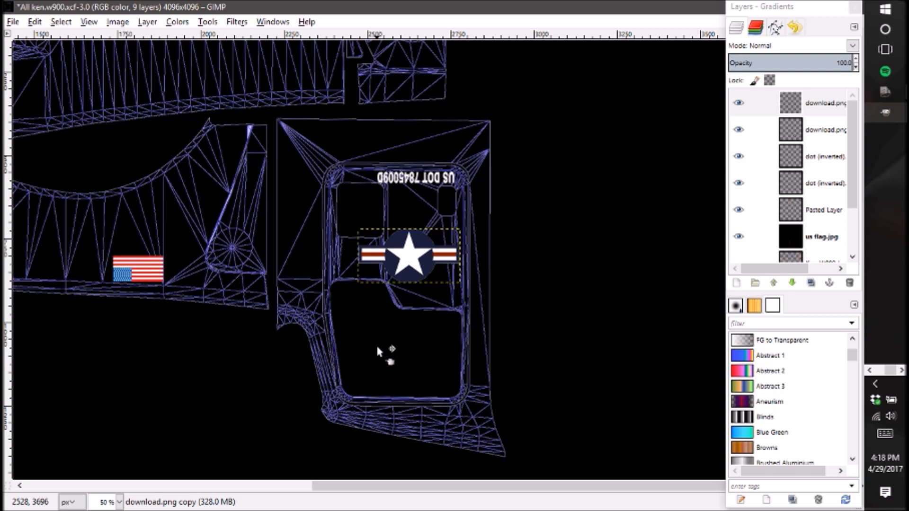
{"action": "scroll", "coordinate": [378, 347], "scroll_direction": "down", "scroll_amount": 17}
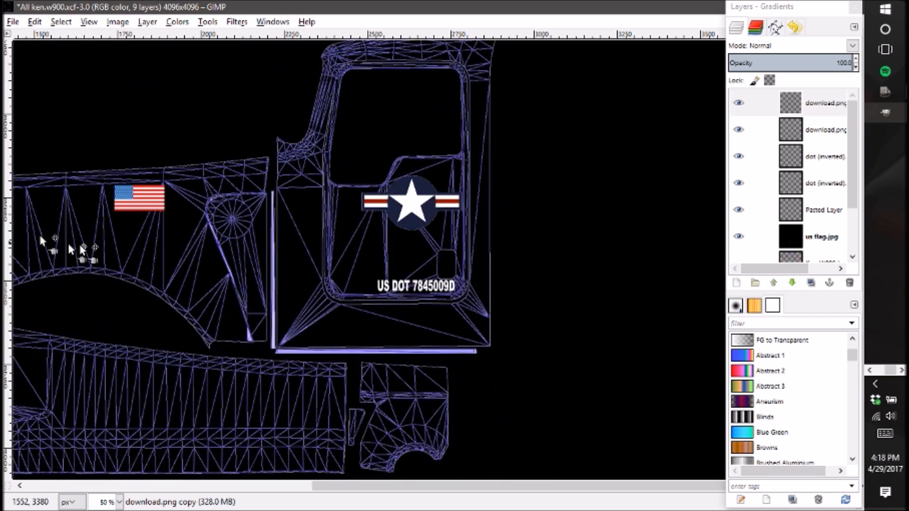
Add usaf.xcf from the GIMP folder inside pictures\AMATRUCK as a new layer in the truck template.
{"action": "left_click_drag", "start_coordinate": [351, 490], "coordinate": [62, 485]}
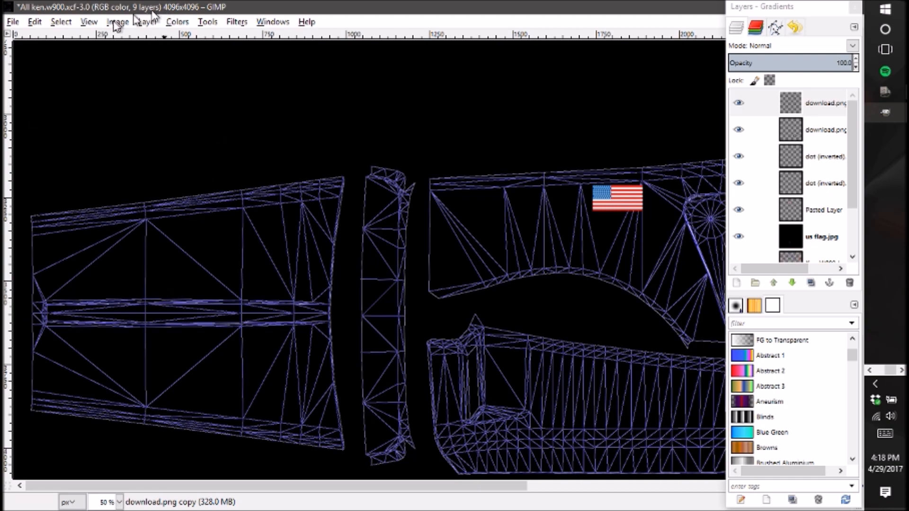
{"action": "left_click", "coordinate": [14, 22]}
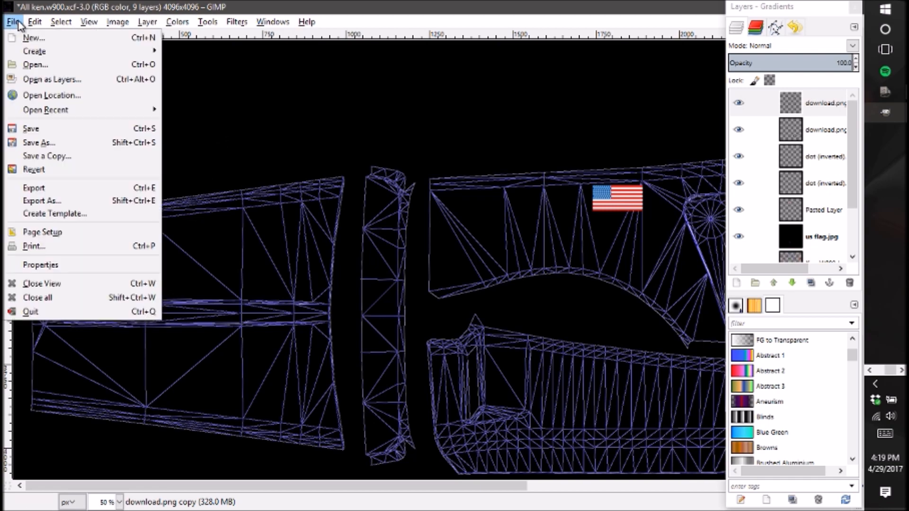
{"action": "left_click", "coordinate": [67, 79]}
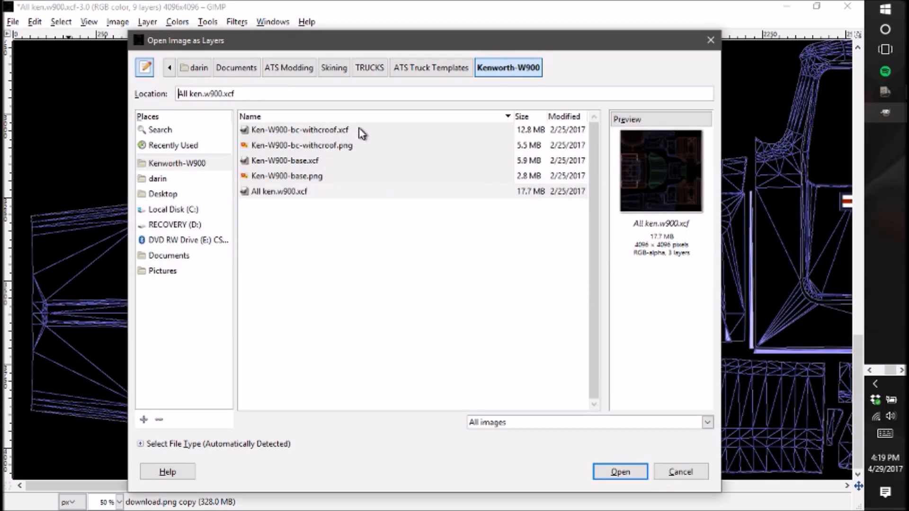
{"action": "left_click", "coordinate": [194, 68]}
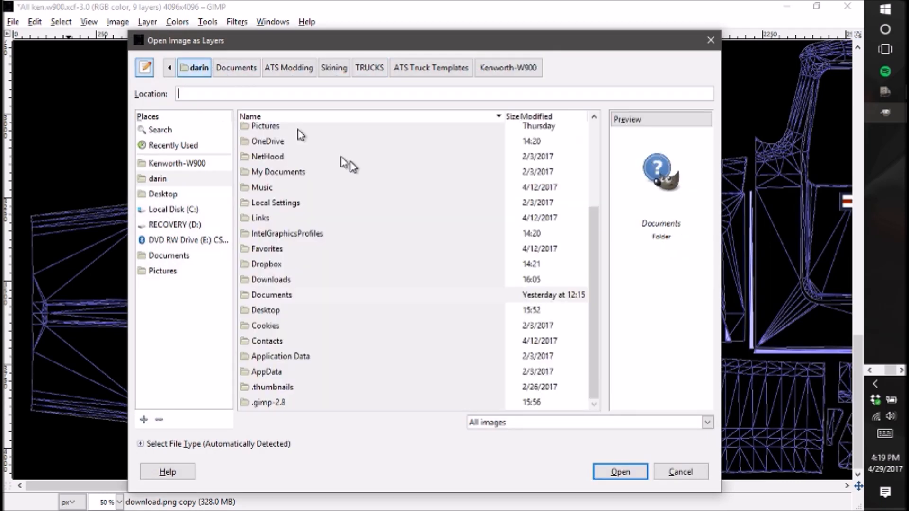
{"action": "double_click", "coordinate": [305, 127]}
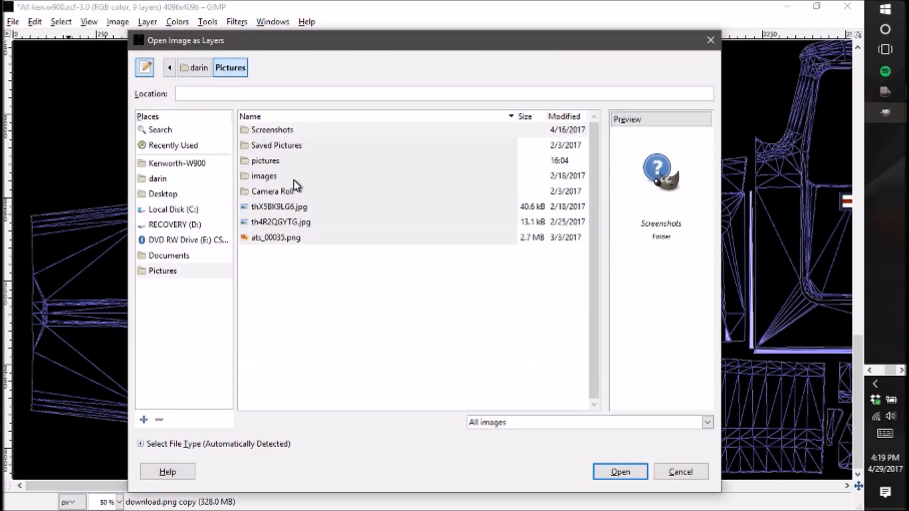
{"action": "double_click", "coordinate": [277, 160]}
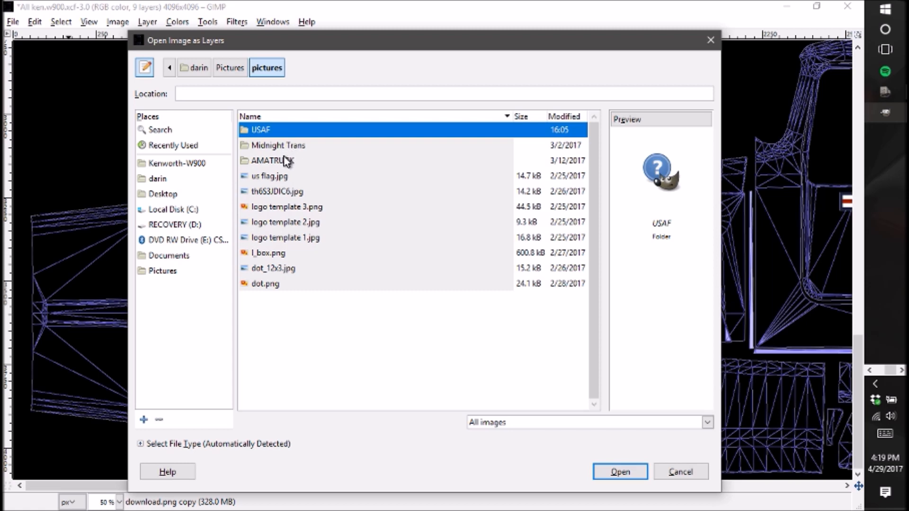
{"action": "double_click", "coordinate": [287, 161]}
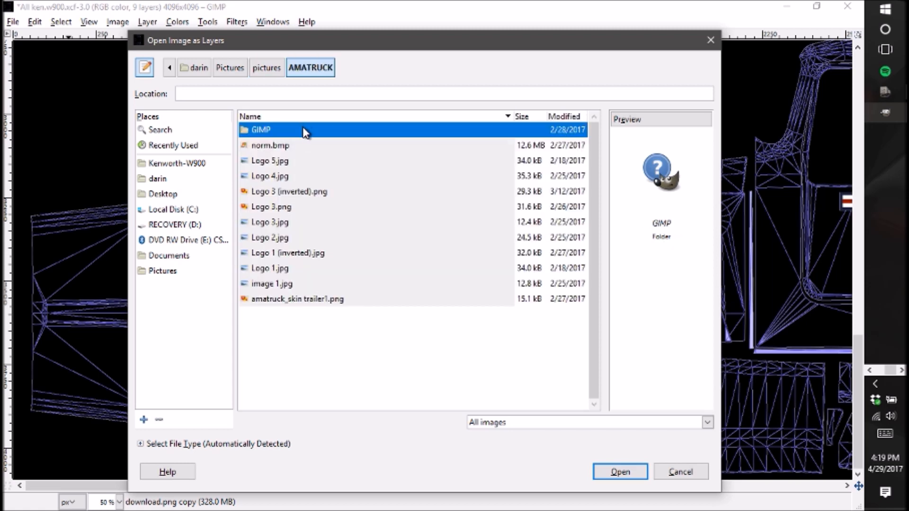
{"action": "double_click", "coordinate": [303, 131]}
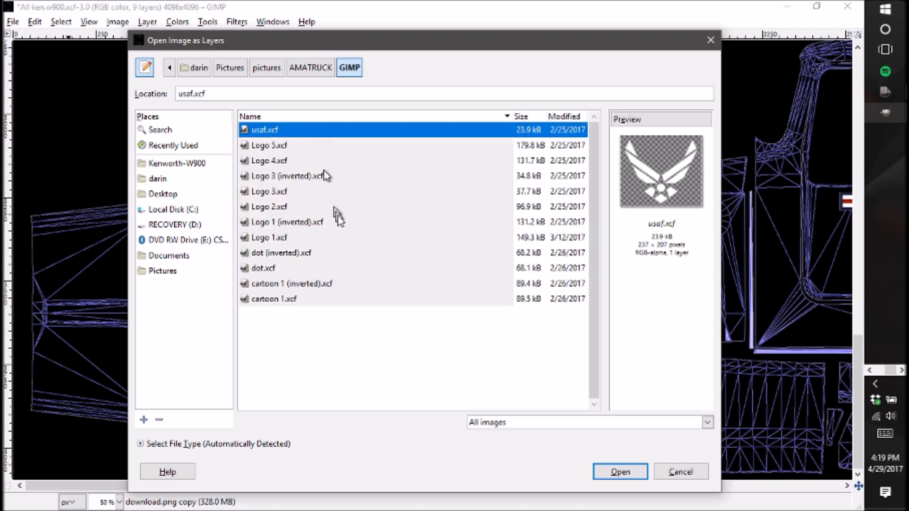
{"action": "left_click", "coordinate": [615, 470]}
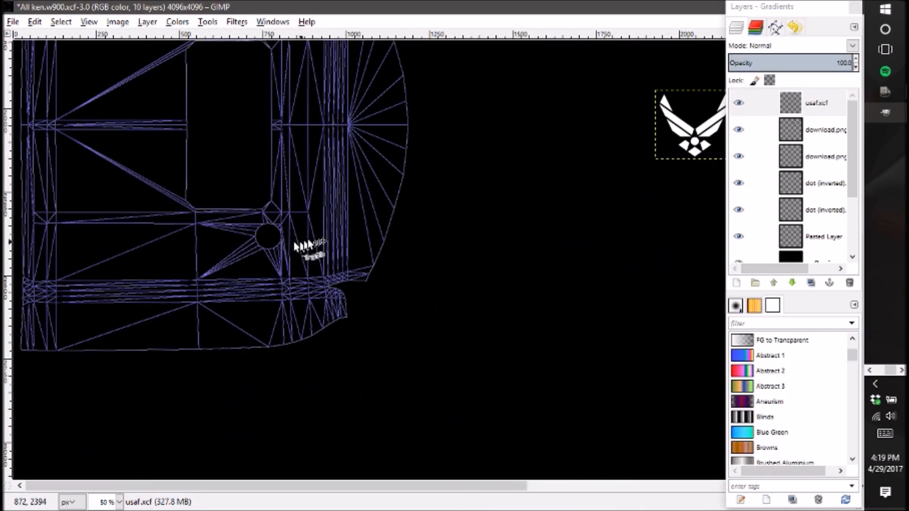
Move the USAF wings emblem onto the middle of the hood panel and rotate its layer 90° clockwise.
{"action": "left_click_drag", "start_coordinate": [679, 138], "coordinate": [173, 331]}
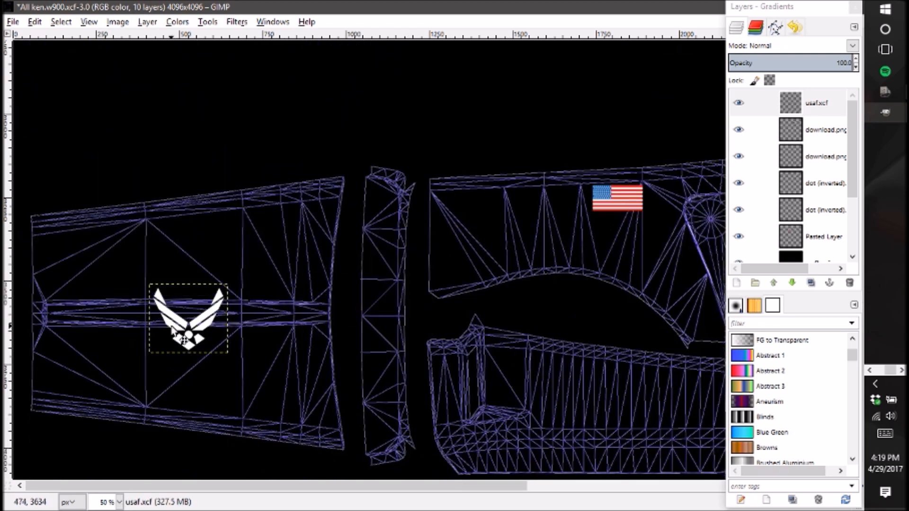
{"action": "left_click", "coordinate": [155, 23]}
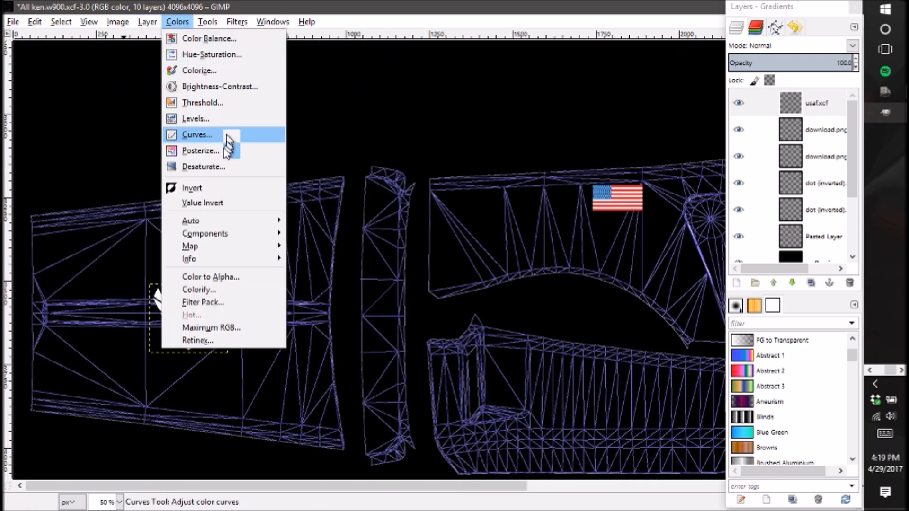
{"action": "mouse_move", "coordinate": [179, 180]}
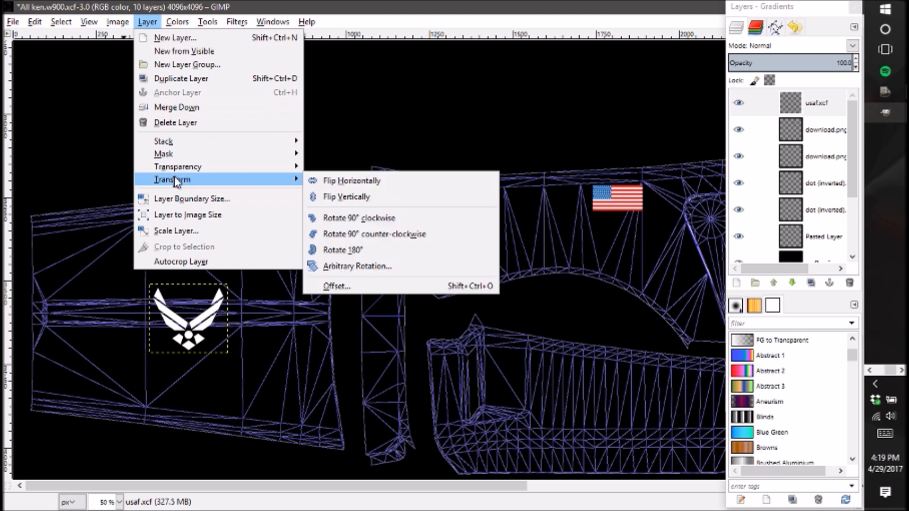
{"action": "left_click", "coordinate": [345, 219]}
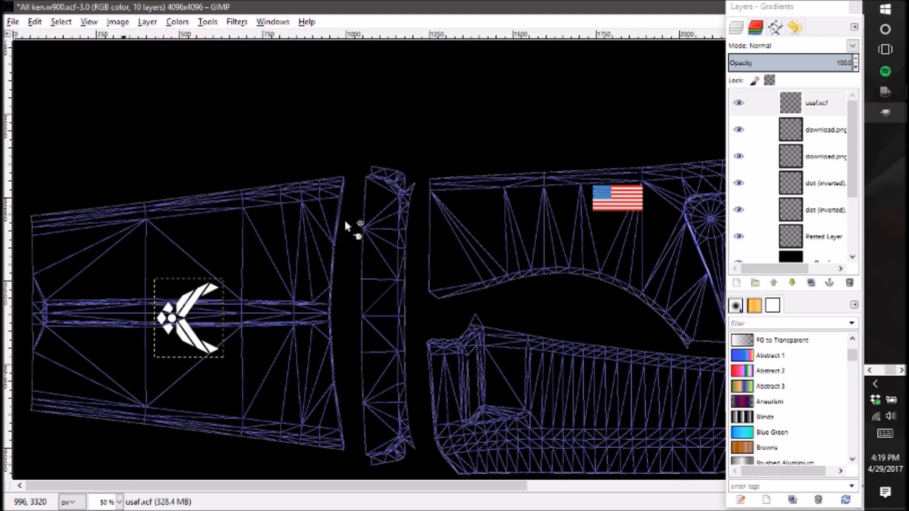
Scale the wings emblem layer proportionally to a width of 500 px.
{"action": "left_click", "coordinate": [152, 24]}
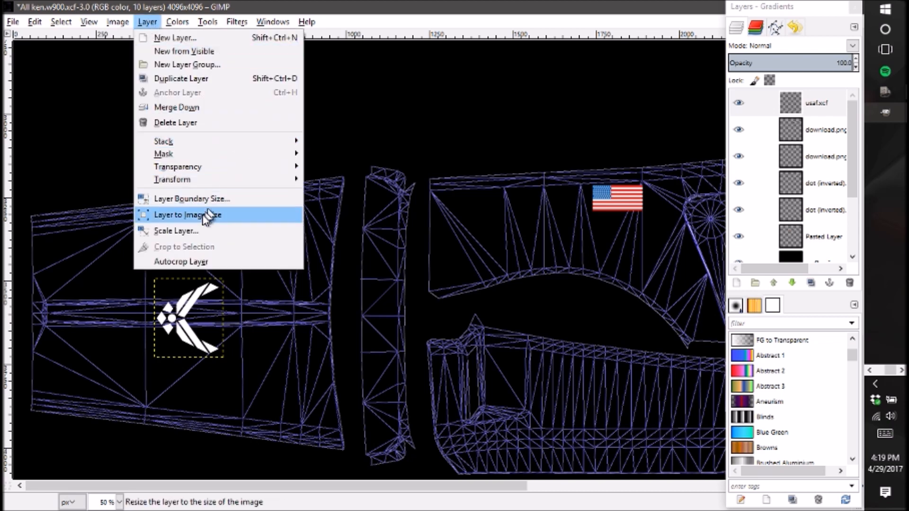
{"action": "left_click", "coordinate": [202, 230]}
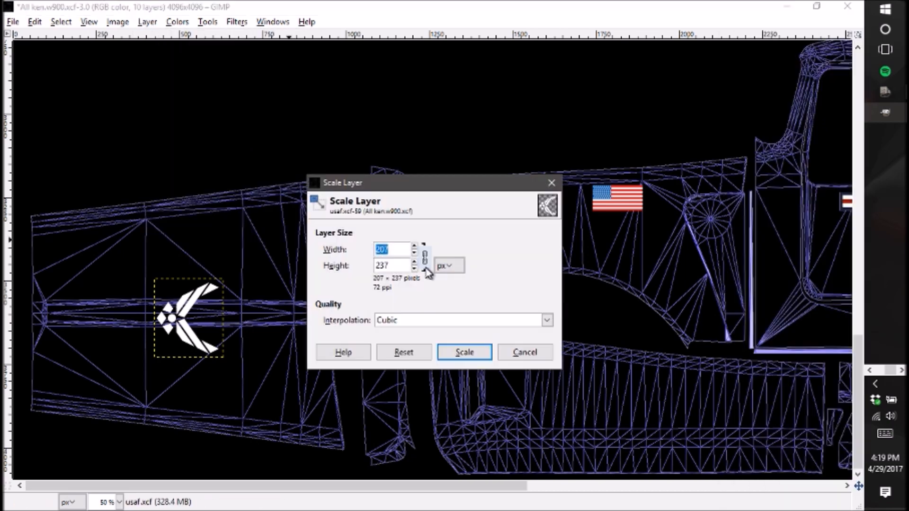
{"action": "type", "text": "300"}
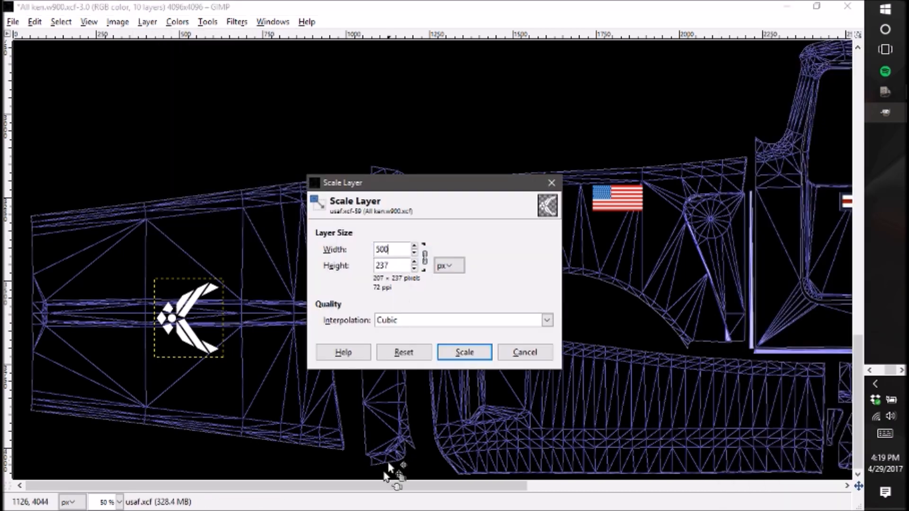
{"action": "left_click", "coordinate": [456, 354]}
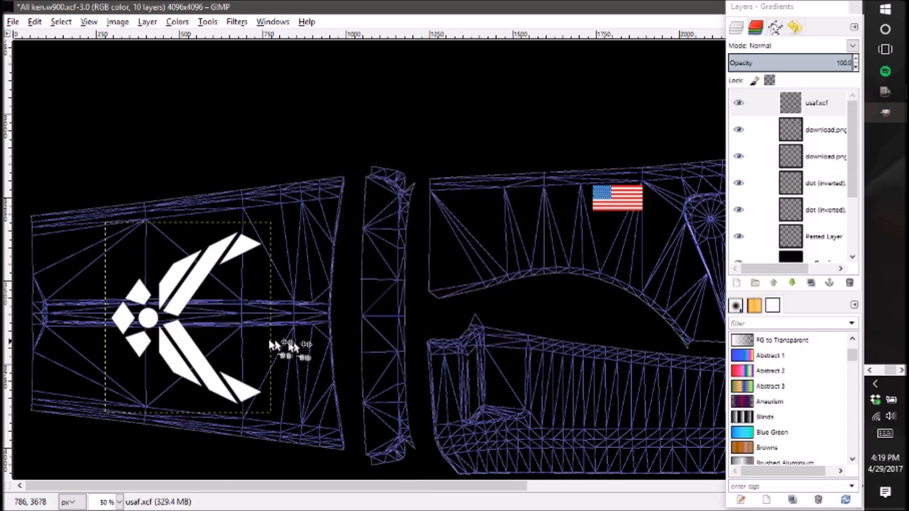
Unlink the emblem layer's proportions, stretch its width to 1000 px at a height of 572 px, and shift it to line up with the hood.
{"action": "left_click", "coordinate": [148, 22]}
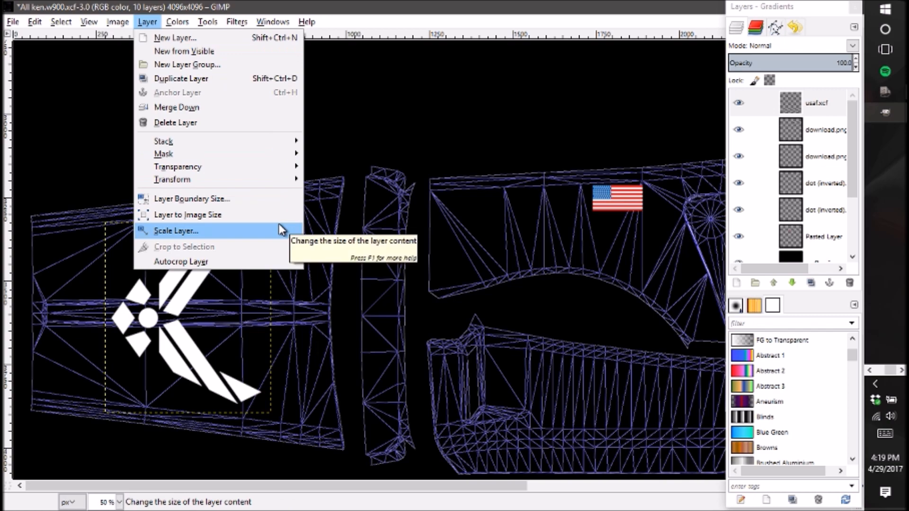
{"action": "mouse_move", "coordinate": [207, 180]}
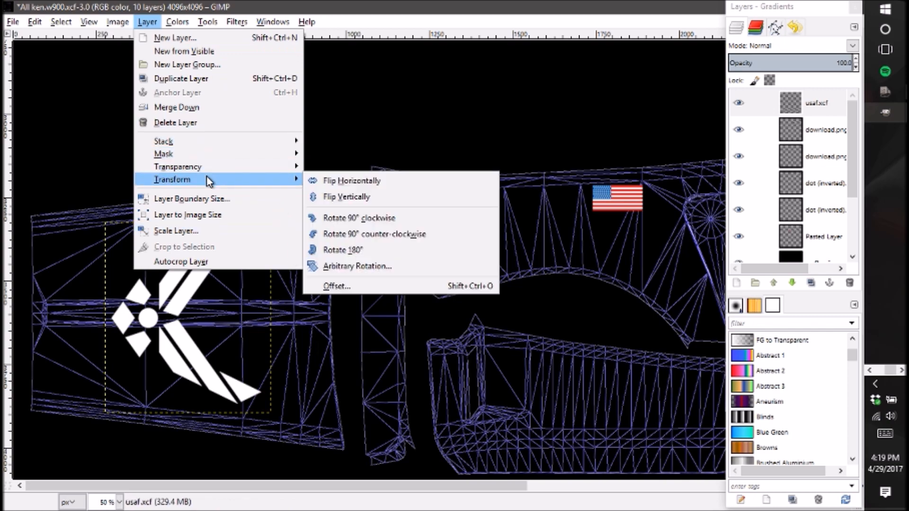
{"action": "left_click", "coordinate": [198, 231]}
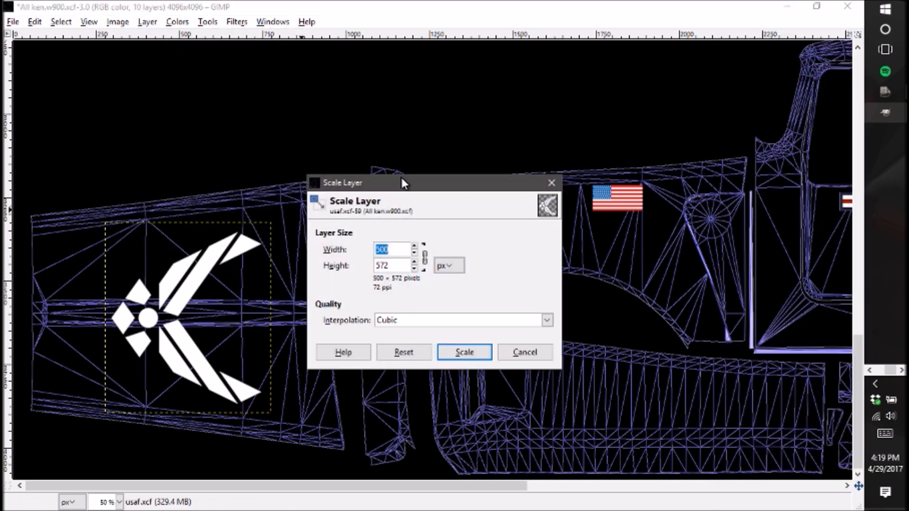
{"action": "left_click", "coordinate": [424, 258]}
{"action": "left_click", "coordinate": [405, 266]}
{"action": "left_click_drag", "start_coordinate": [396, 249], "coordinate": [355, 249]}
{"action": "type", "text": "100.0"}
{"action": "left_click", "coordinate": [459, 351]}
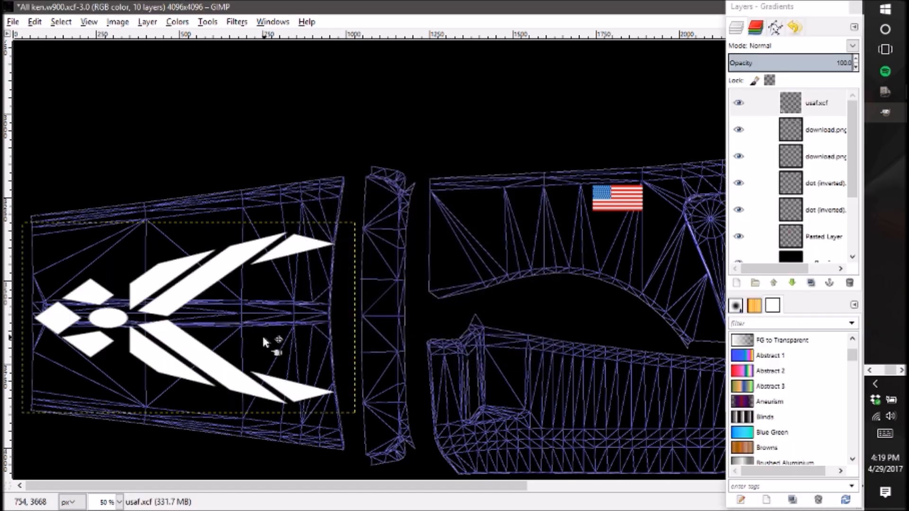
{"action": "left_click_drag", "start_coordinate": [172, 304], "coordinate": [184, 300]}
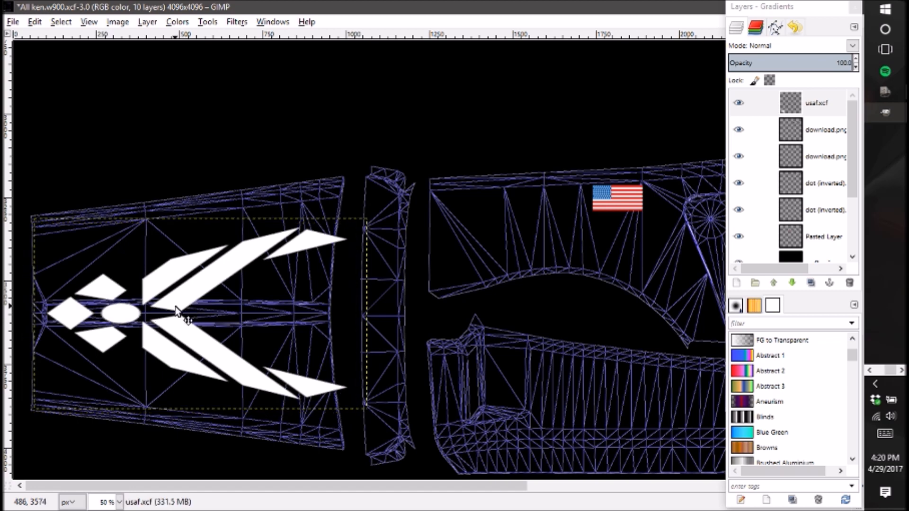
Reduce only the emblem layer's width to 950 px, keeping the height at 572 px, and recentre it within the hood panel.
{"action": "left_click", "coordinate": [147, 24]}
{"action": "mouse_move", "coordinate": [178, 24]}
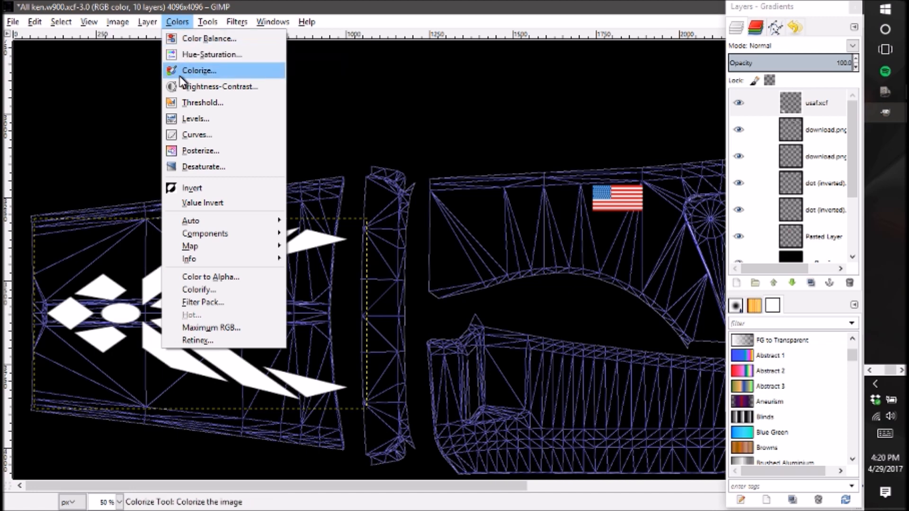
{"action": "mouse_move", "coordinate": [148, 24]}
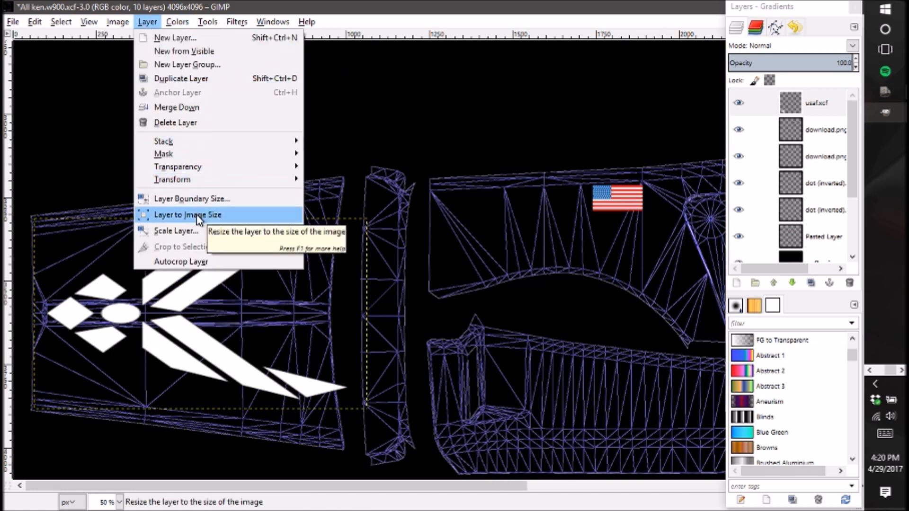
{"action": "left_click", "coordinate": [203, 231]}
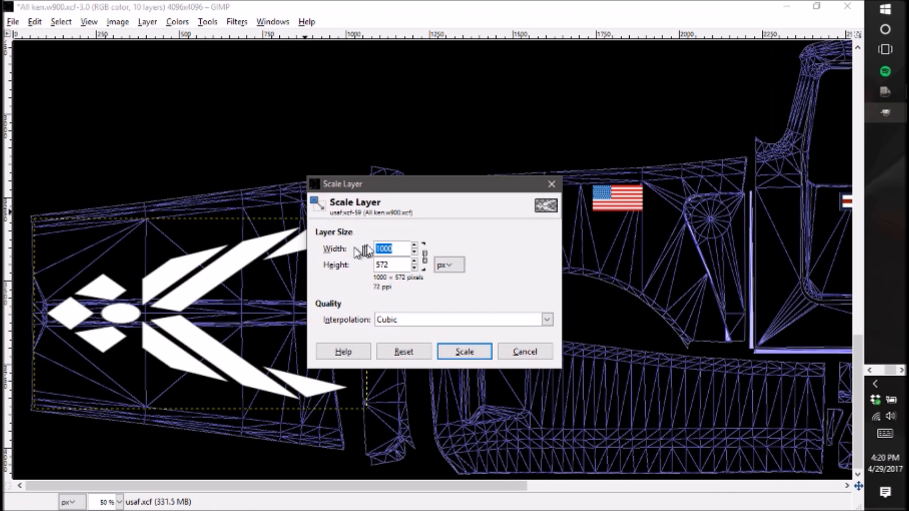
{"action": "left_click", "coordinate": [426, 259]}
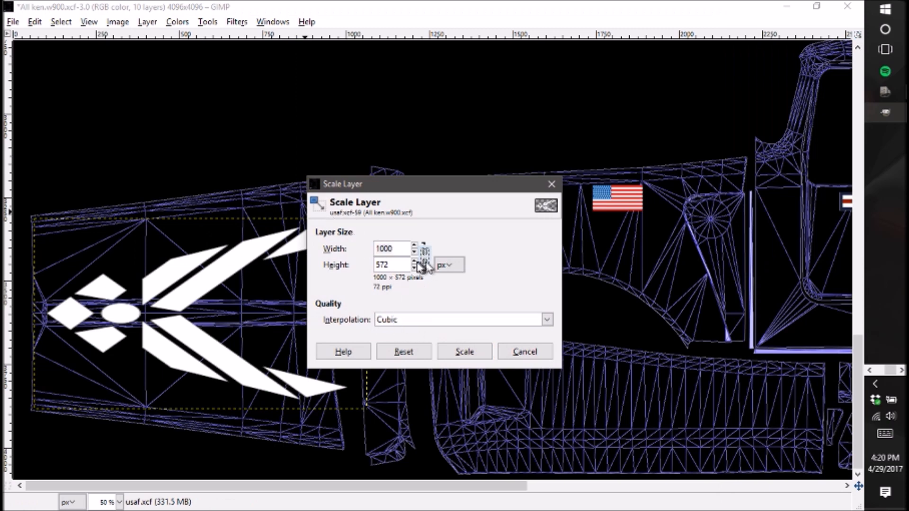
{"action": "double_click", "coordinate": [407, 248]}
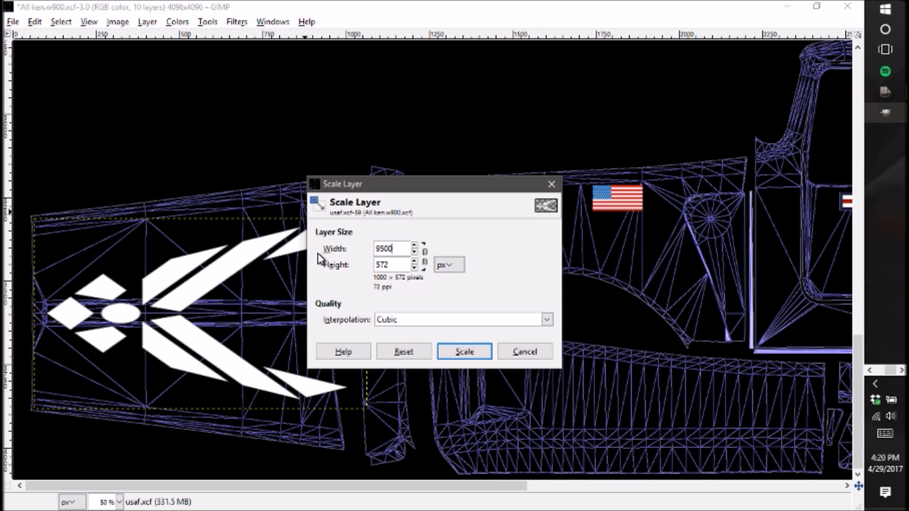
{"action": "left_click", "coordinate": [460, 353]}
{"action": "mouse_move", "coordinate": [182, 297]}
{"action": "left_mouse_down"}
{"action": "mouse_move", "coordinate": [172, 299]}
{"action": "mouse_move", "coordinate": [178, 260]}
{"action": "mouse_move", "coordinate": [176, 291]}
{"action": "left_mouse_up"}
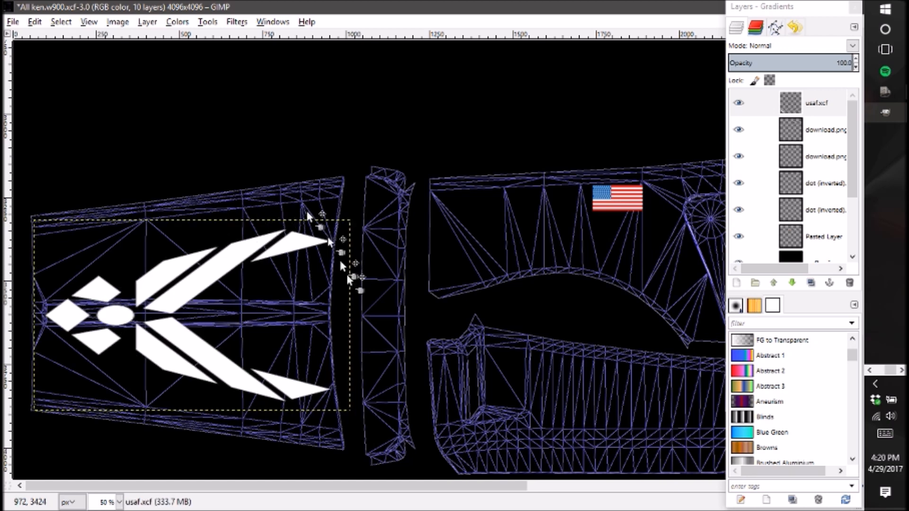
Zoom out to 25% and examine the placement of the emblem, flags, roundels and DOT text across the template panels.
{"action": "left_click_drag", "start_coordinate": [402, 488], "coordinate": [445, 491]}
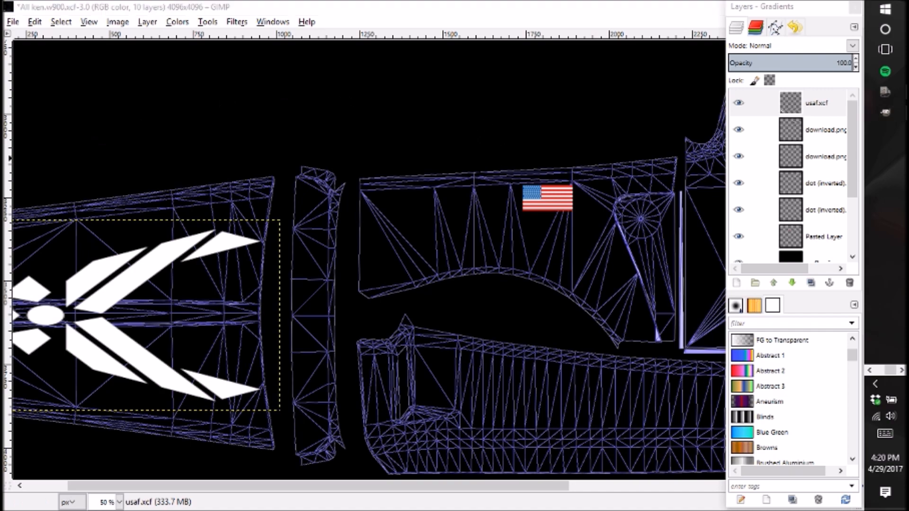
{"action": "left_click", "coordinate": [368, 206]}
{"action": "left_click", "coordinate": [368, 206]}
{"action": "scroll", "coordinate": [386, 302], "scroll_direction": "up", "scroll_amount": 7}
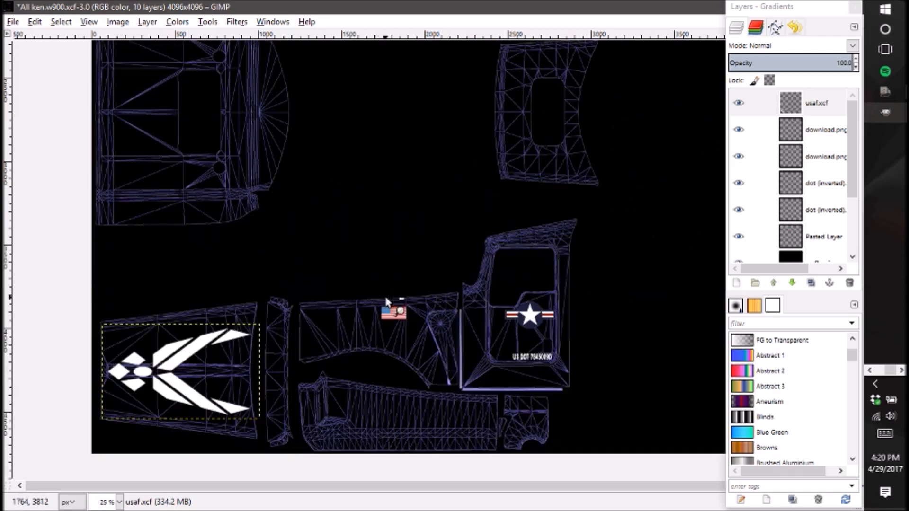
{"action": "scroll", "coordinate": [387, 299], "scroll_direction": "up", "scroll_amount": 1}
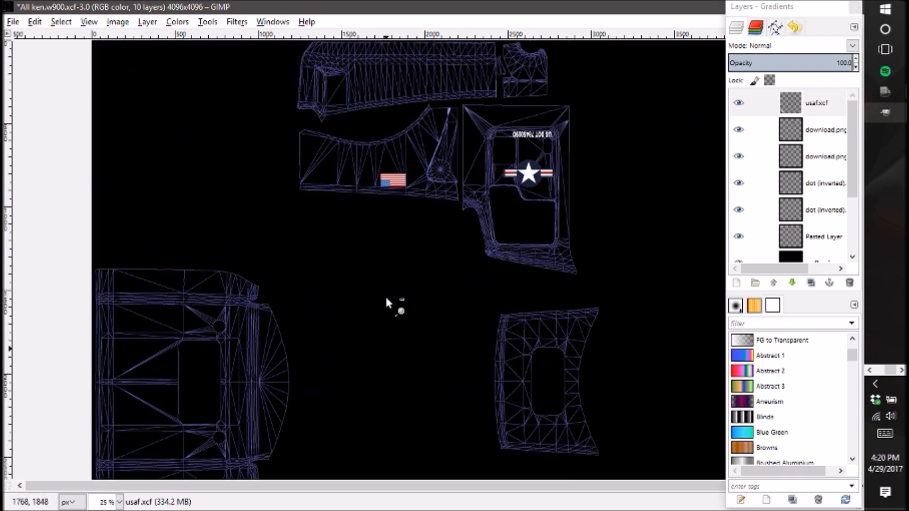
{"action": "scroll", "coordinate": [387, 299], "scroll_direction": "down", "scroll_amount": 5}
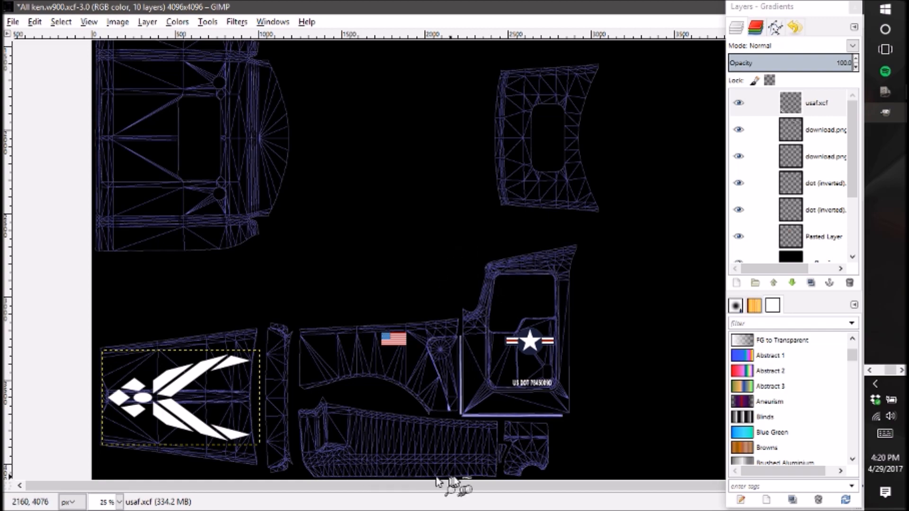
{"action": "scroll", "coordinate": [424, 272], "scroll_direction": "down", "scroll_amount": 3}
{"action": "scroll", "coordinate": [422, 273], "scroll_direction": "up", "scroll_amount": 3}
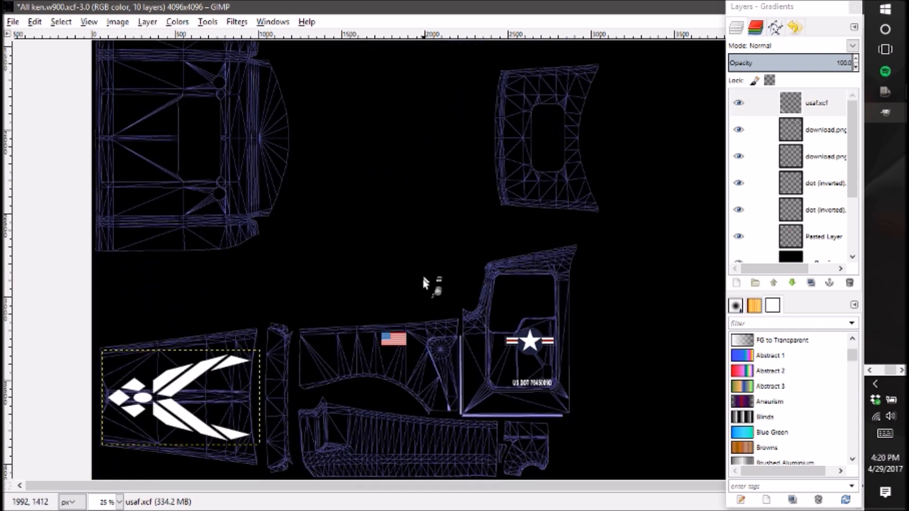
{"action": "scroll", "coordinate": [410, 355], "scroll_direction": "up", "scroll_amount": 5}
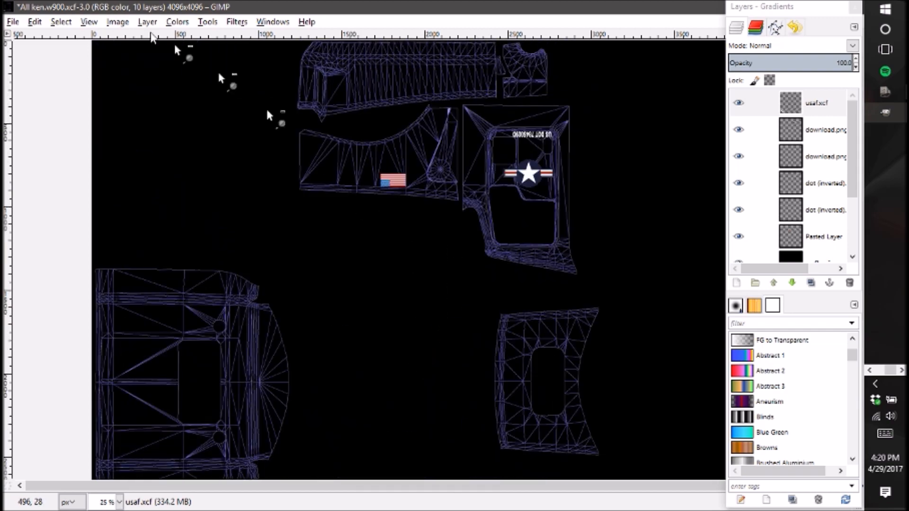
Start saving the image under a different name and choose the My Truck Skins > 3 USAF > Kenworth W900 > 1 Day Cab folder.
{"action": "left_click", "coordinate": [12, 21]}
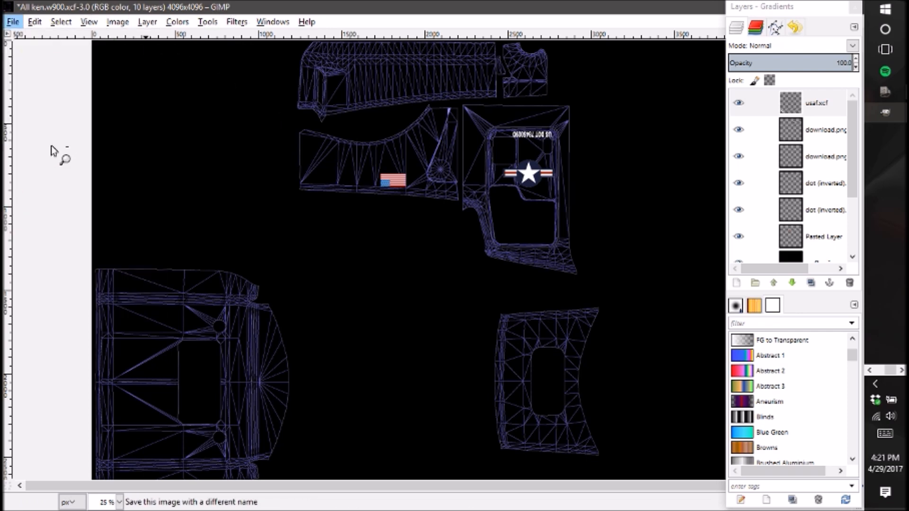
{"action": "left_click", "coordinate": [52, 148]}
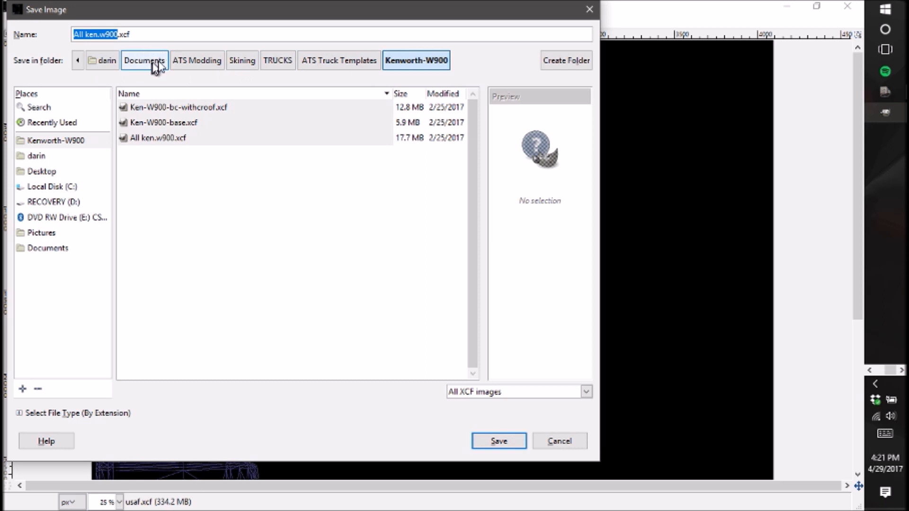
{"action": "left_click", "coordinate": [337, 61]}
{"action": "left_click", "coordinate": [277, 60]}
{"action": "double_click", "coordinate": [189, 124]}
{"action": "double_click", "coordinate": [192, 111]}
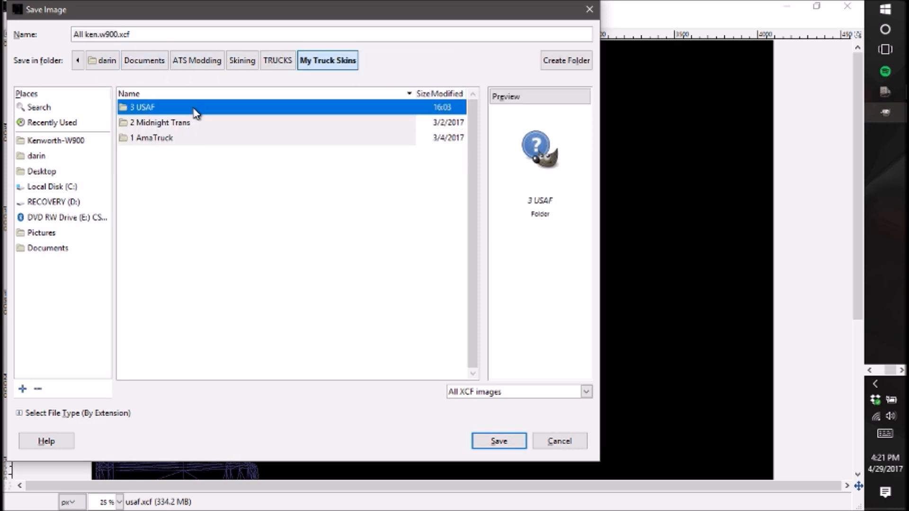
{"action": "double_click", "coordinate": [193, 111]}
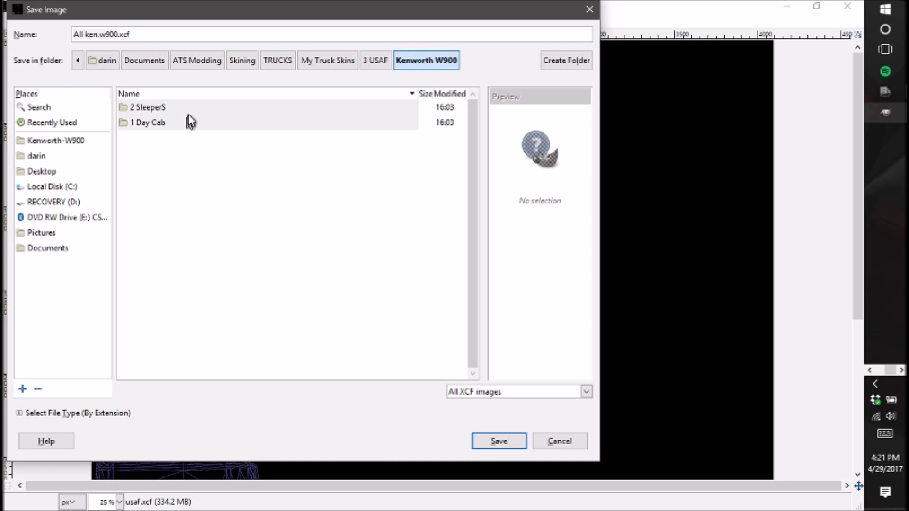
{"action": "double_click", "coordinate": [190, 124]}
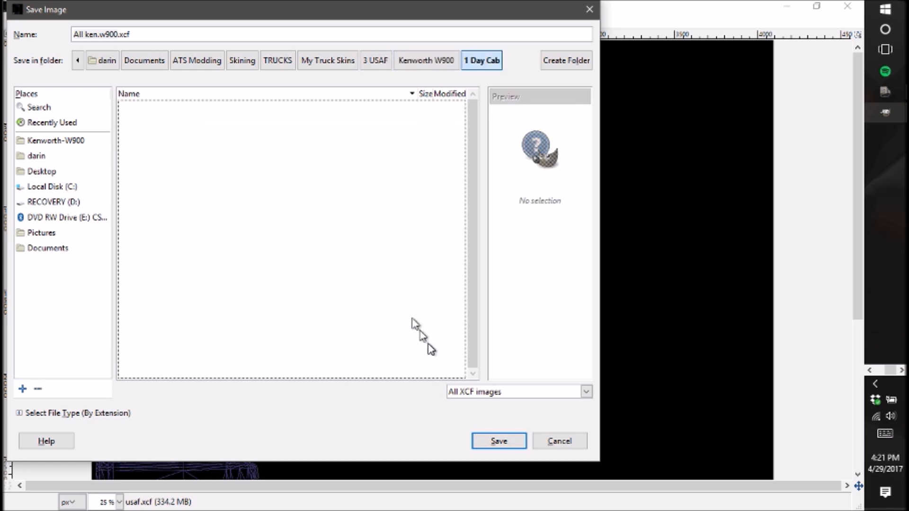
Shorten the file name to ken.w900.xcf and save the image in the 1 Day Cab folder.
{"action": "left_click", "coordinate": [87, 36]}
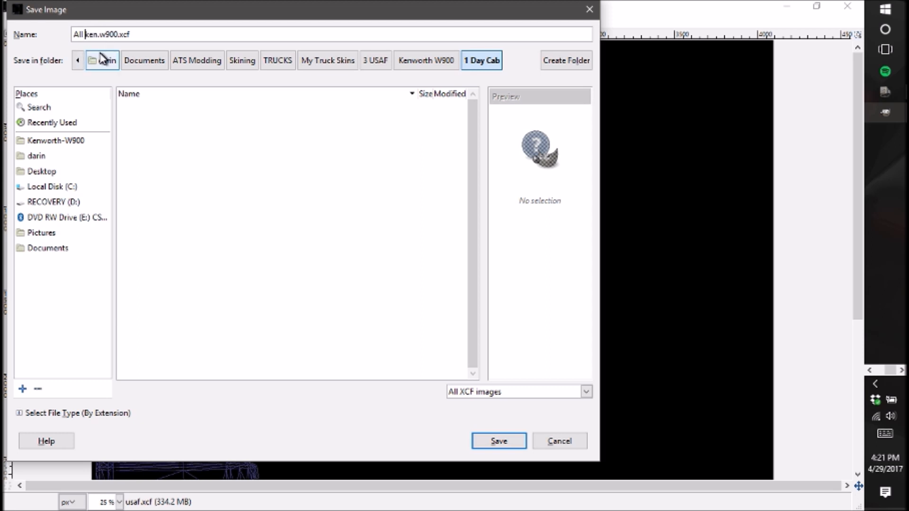
{"action": "key", "text": "BackSpace"}
{"action": "key", "text": "BackSpace"}
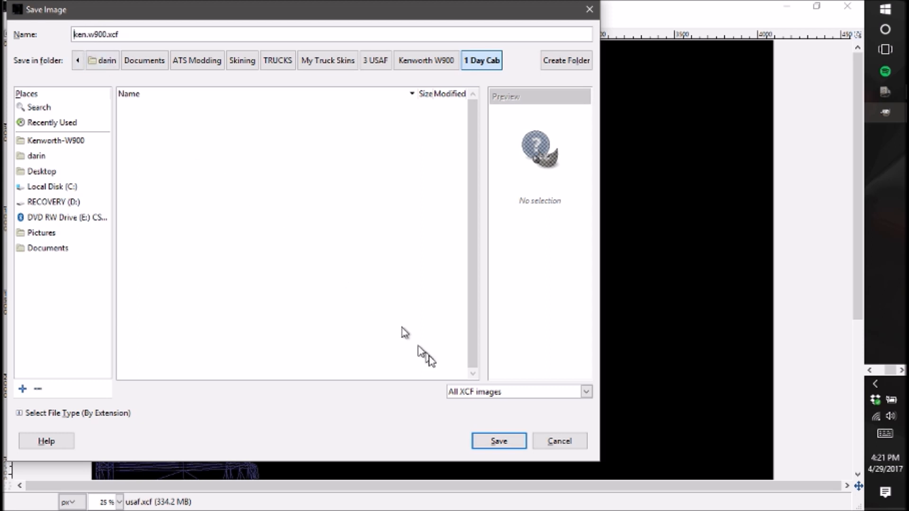
{"action": "left_click", "coordinate": [479, 445]}
{"action": "left_click", "coordinate": [477, 441]}
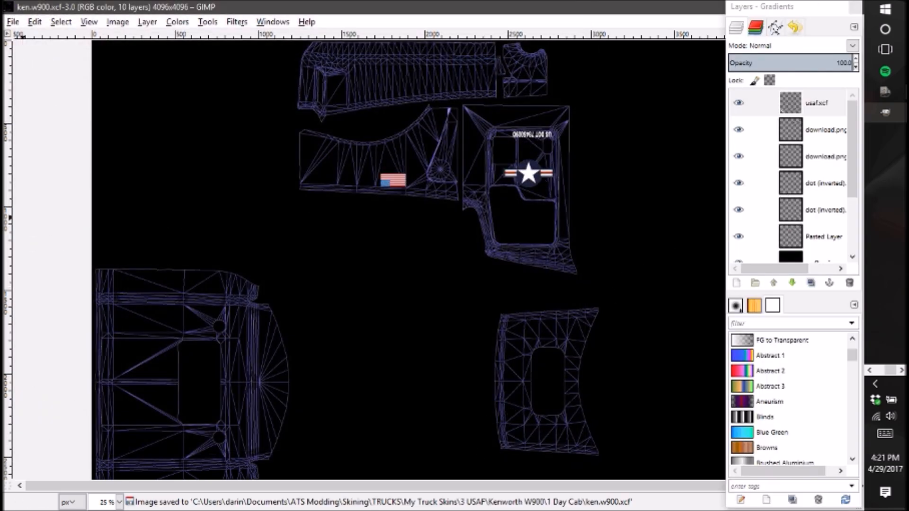
Switch to File Explorer and look through My Truck Skins > 3 USAF > Kenworth W900 to check the skin's folder structure.
{"action": "left_click", "coordinate": [870, 370]}
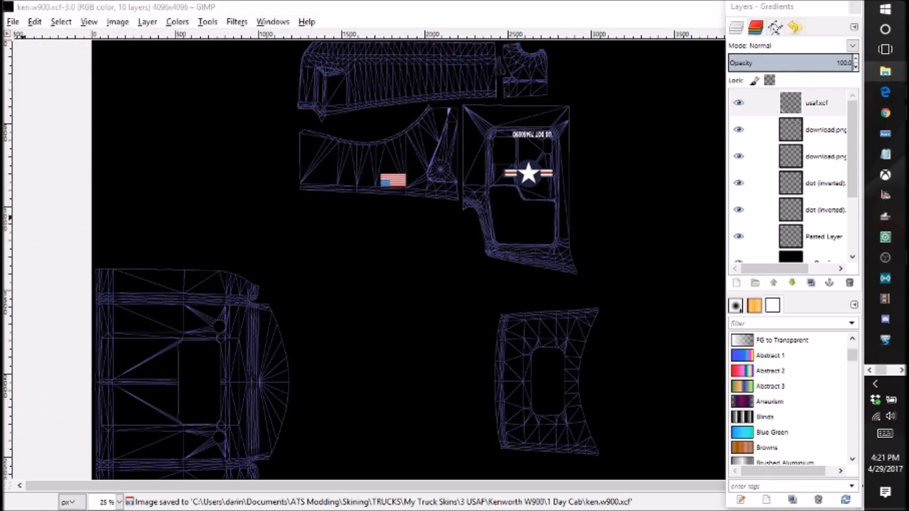
{"action": "left_click_drag", "start_coordinate": [265, 33], "coordinate": [496, 57]}
{"action": "scroll", "coordinate": [294, 337], "scroll_direction": "down", "scroll_amount": 2}
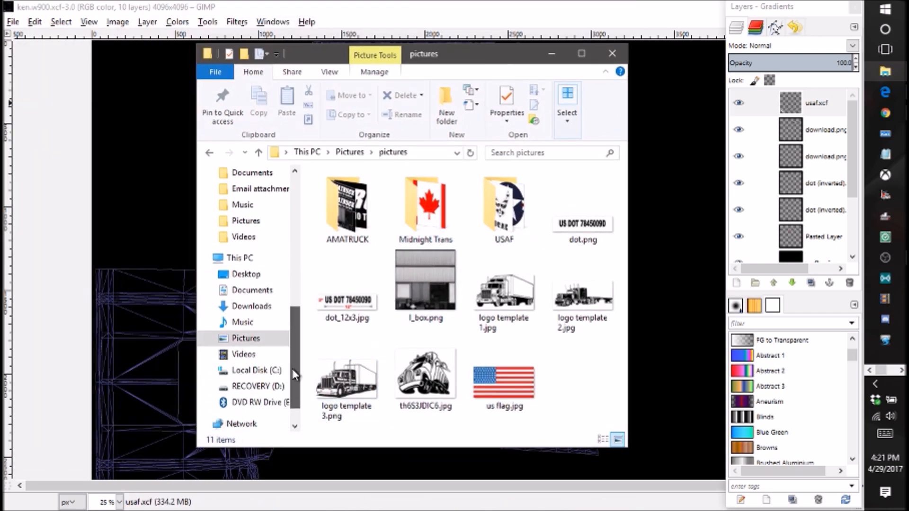
{"action": "left_click_drag", "start_coordinate": [291, 340], "coordinate": [306, 256]}
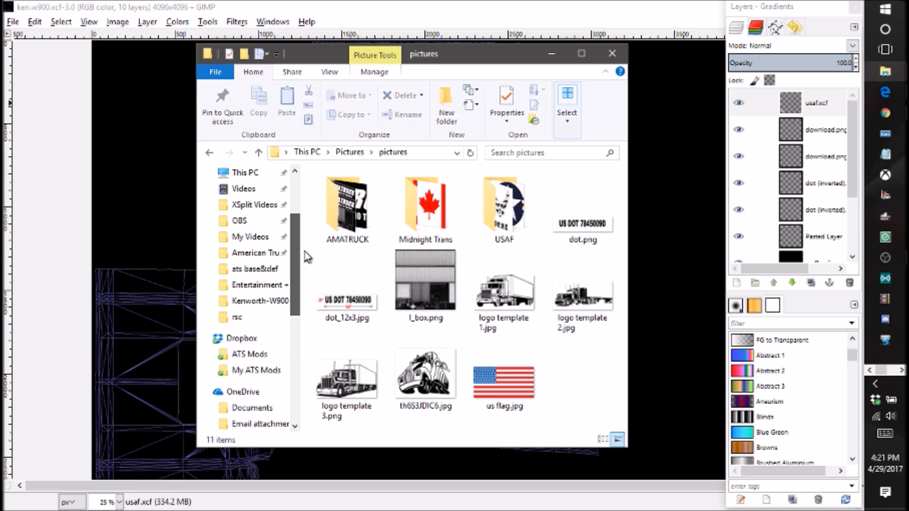
{"action": "left_click", "coordinate": [270, 301]}
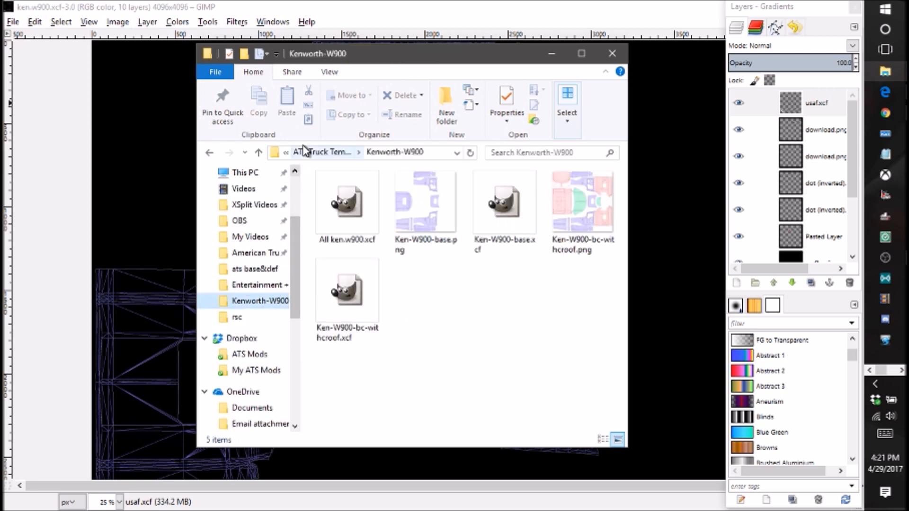
{"action": "left_click", "coordinate": [258, 152]}
{"action": "left_click", "coordinate": [259, 152]}
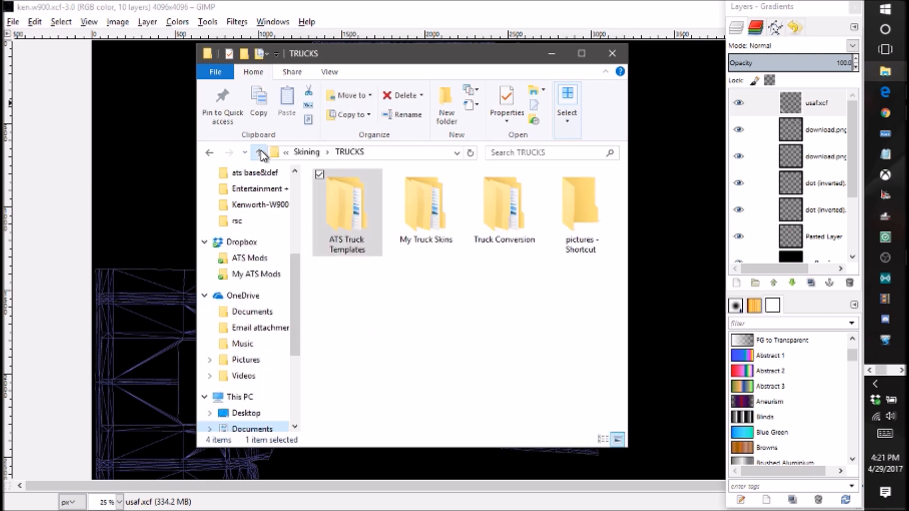
{"action": "left_click", "coordinate": [429, 242]}
{"action": "double_click", "coordinate": [428, 242]}
{"action": "left_click", "coordinate": [396, 222]}
{"action": "double_click", "coordinate": [392, 226]}
{"action": "left_click", "coordinate": [404, 197]}
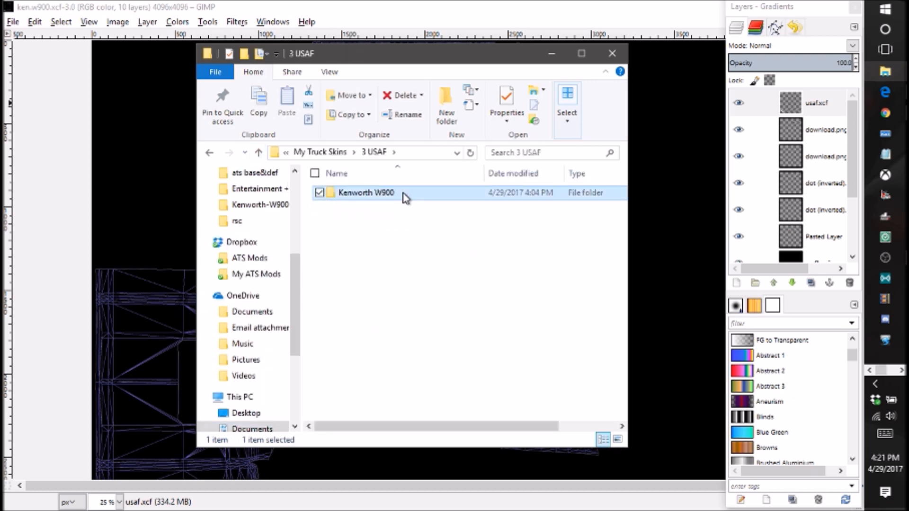
{"action": "double_click", "coordinate": [403, 197]}
Review how the files are named in the 1 AmaTruck > Kenworth T680 > 1 Day Cab folder, and return to GIMP.
{"action": "left_click", "coordinate": [209, 153]}
{"action": "left_click", "coordinate": [209, 153]}
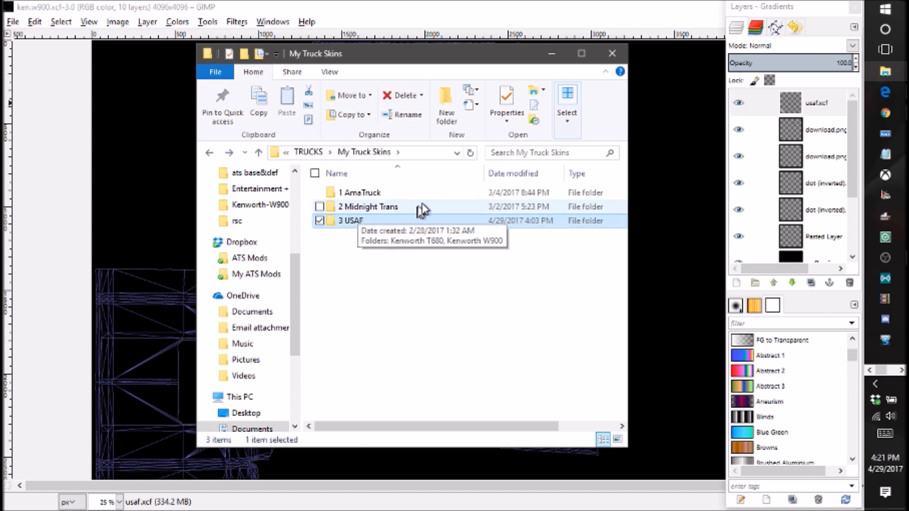
{"action": "double_click", "coordinate": [429, 192]}
{"action": "left_click", "coordinate": [431, 192]}
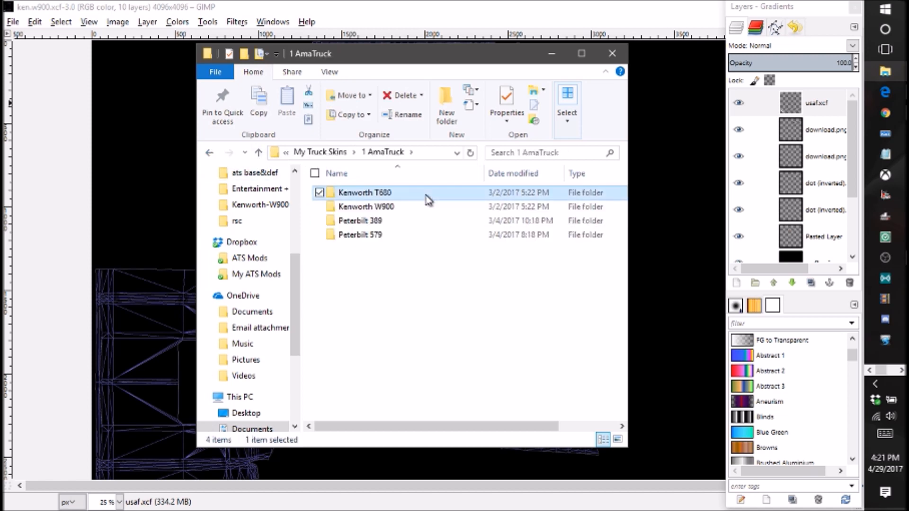
{"action": "double_click", "coordinate": [431, 192]}
{"action": "left_click", "coordinate": [351, 192]}
{"action": "double_click", "coordinate": [350, 193]}
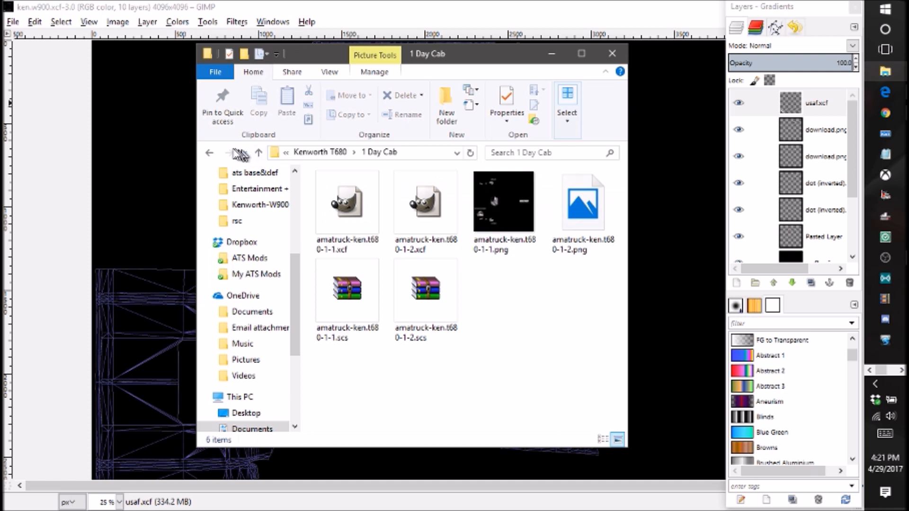
{"action": "left_click", "coordinate": [206, 152]}
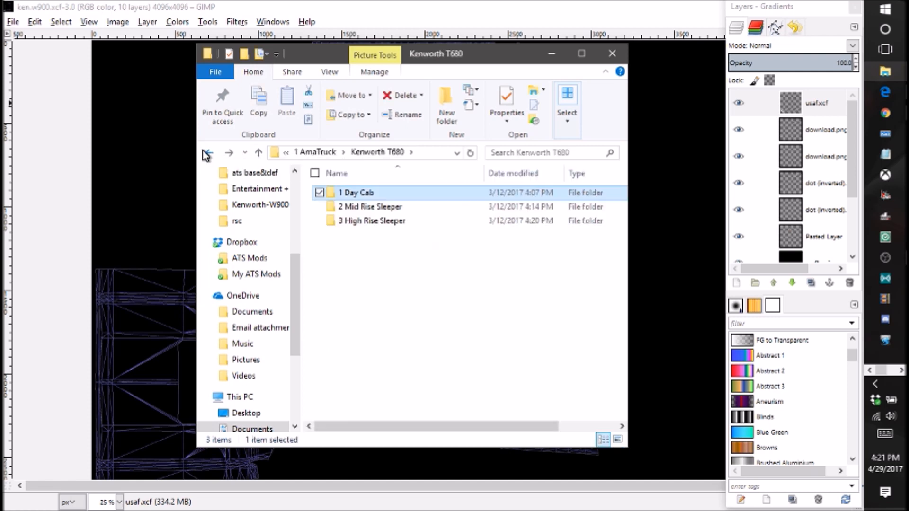
{"action": "left_click", "coordinate": [206, 153]}
{"action": "left_click", "coordinate": [552, 53]}
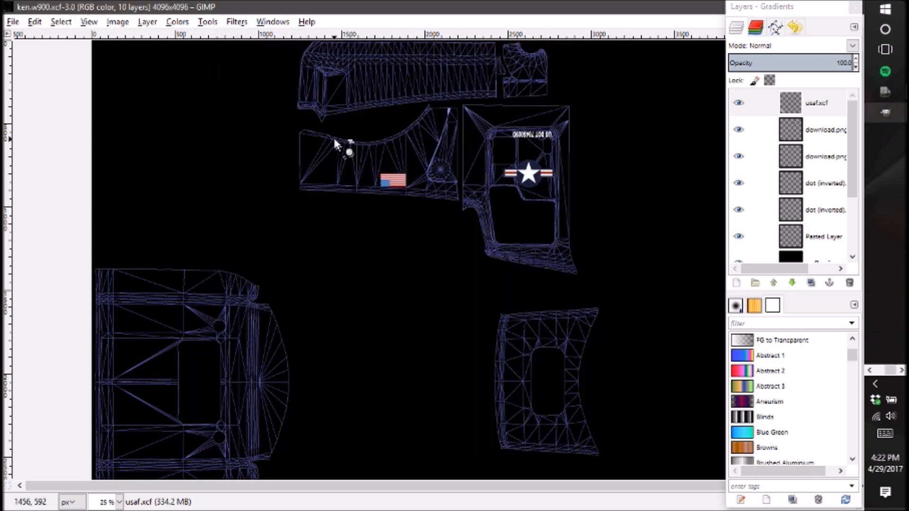
Make the hidden Ken-W900-bc sleeper template layer visible.
{"action": "left_click_drag", "start_coordinate": [851, 146], "coordinate": [854, 212]}
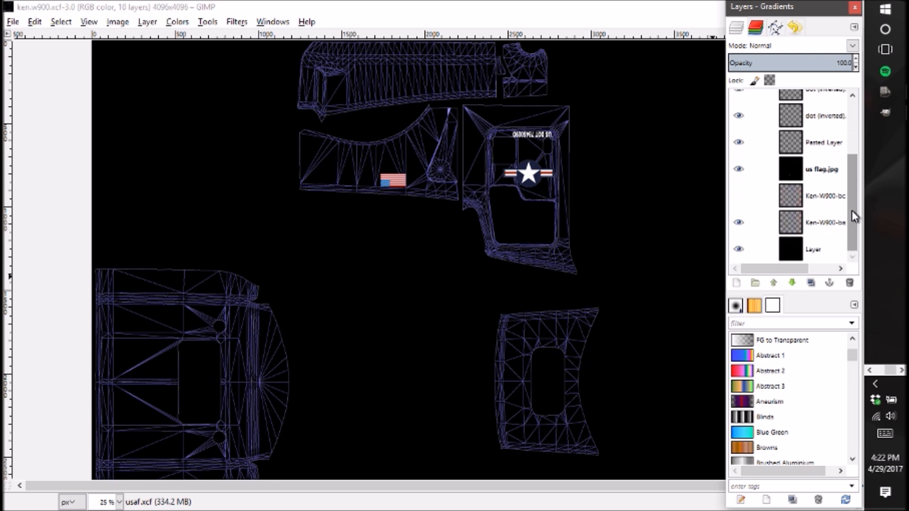
{"action": "left_click_drag", "start_coordinate": [855, 232], "coordinate": [859, 253]}
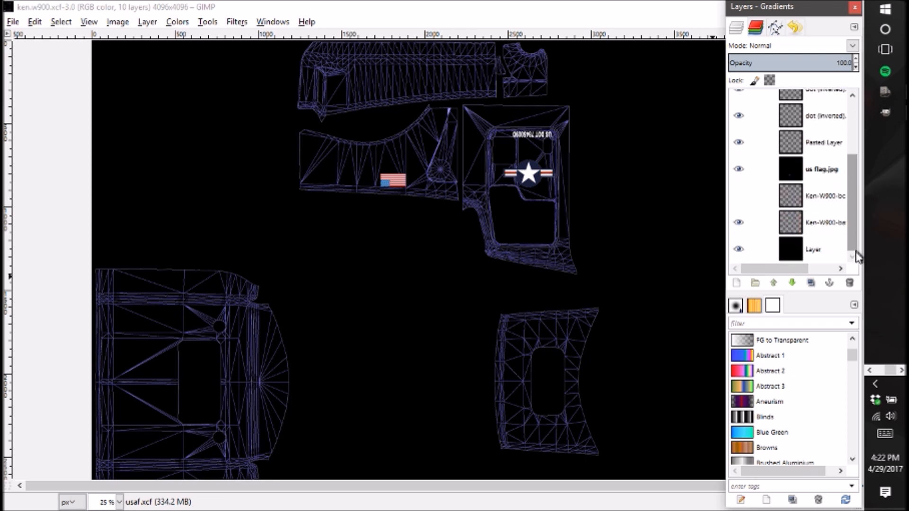
{"action": "left_click", "coordinate": [739, 196]}
Examine the sleeper and roof wireframe panels alongside the decorated doors, fenders and hood across the template.
{"action": "scroll", "coordinate": [587, 327], "scroll_direction": "up", "scroll_amount": 5}
{"action": "scroll", "coordinate": [586, 327], "scroll_direction": "down", "scroll_amount": 5}
{"action": "scroll", "coordinate": [588, 330], "scroll_direction": "up", "scroll_amount": 1}
{"action": "scroll", "coordinate": [588, 329], "scroll_direction": "down", "scroll_amount": 5}
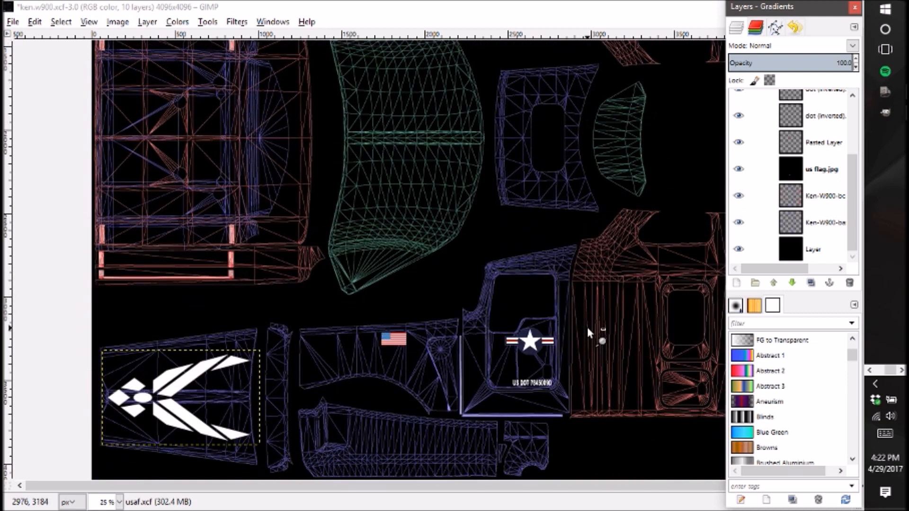
{"action": "scroll", "coordinate": [577, 369], "scroll_direction": "up", "scroll_amount": 4}
{"action": "scroll", "coordinate": [574, 360], "scroll_direction": "down", "scroll_amount": 4}
{"action": "scroll", "coordinate": [574, 362], "scroll_direction": "up", "scroll_amount": 4}
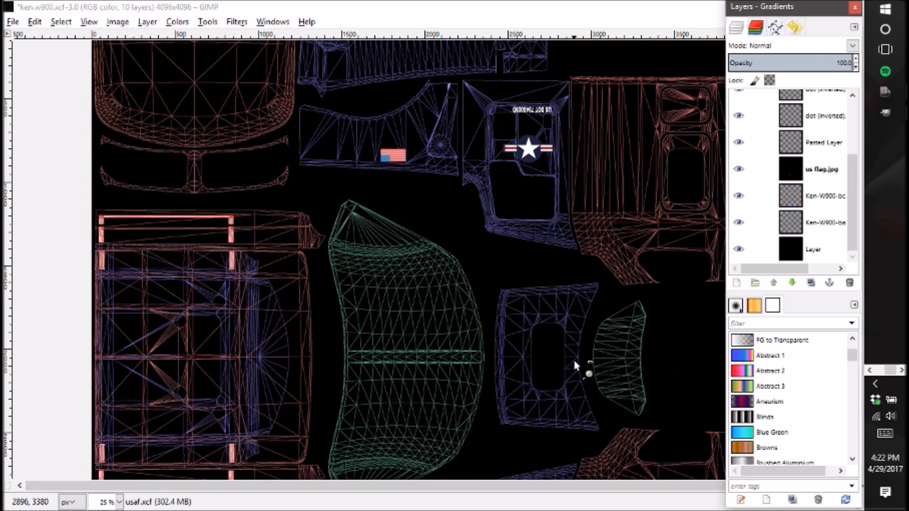
{"action": "scroll", "coordinate": [574, 363], "scroll_direction": "up", "scroll_amount": 1}
{"action": "scroll", "coordinate": [574, 362], "scroll_direction": "down", "scroll_amount": 5}
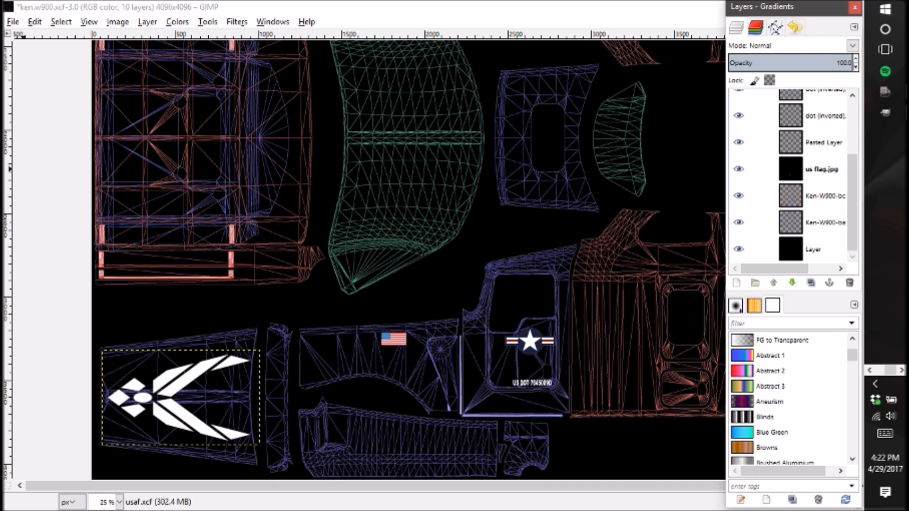
Import usaf.xcf from the pictures > AMATRUCK > GIMP folder as a new layer and move it onto the lower sleeper panel behind the door.
{"action": "left_click", "coordinate": [13, 24]}
{"action": "left_click", "coordinate": [76, 79]}
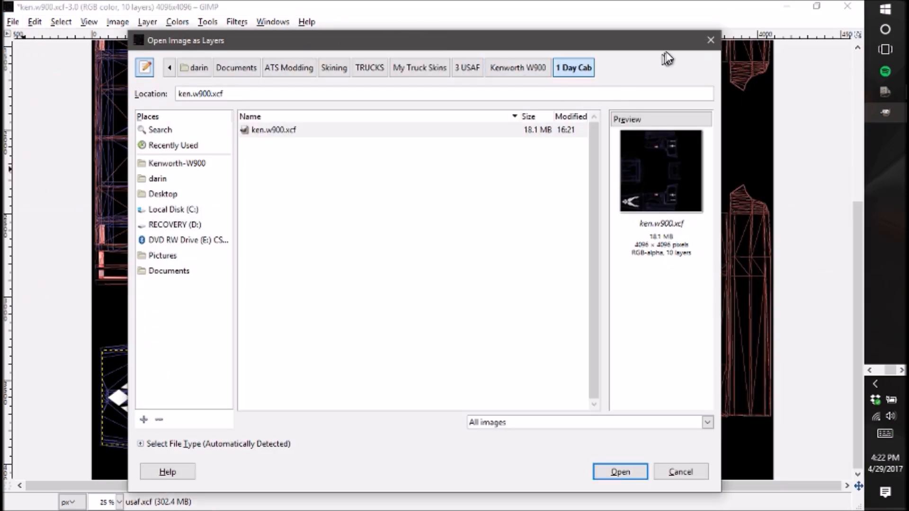
{"action": "left_click", "coordinate": [402, 71]}
{"action": "left_click", "coordinate": [369, 69]}
{"action": "left_click", "coordinate": [334, 69]}
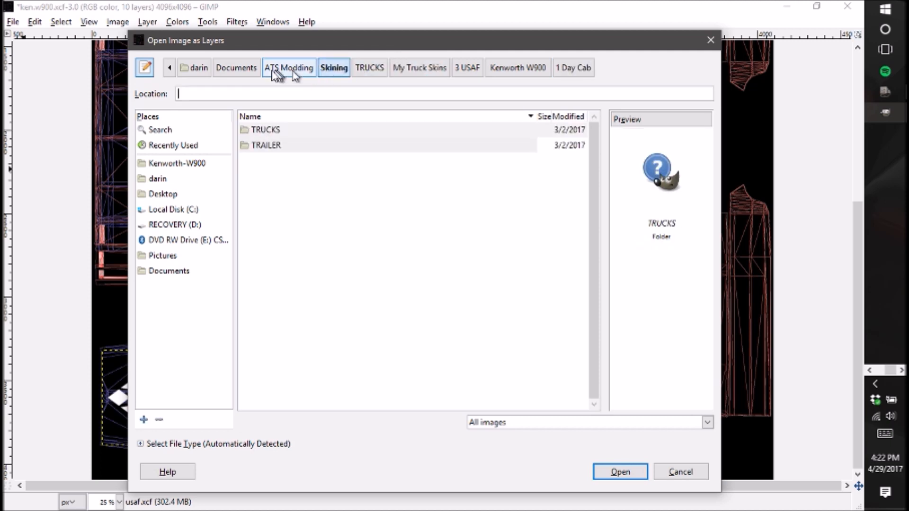
{"action": "left_click", "coordinate": [198, 68]}
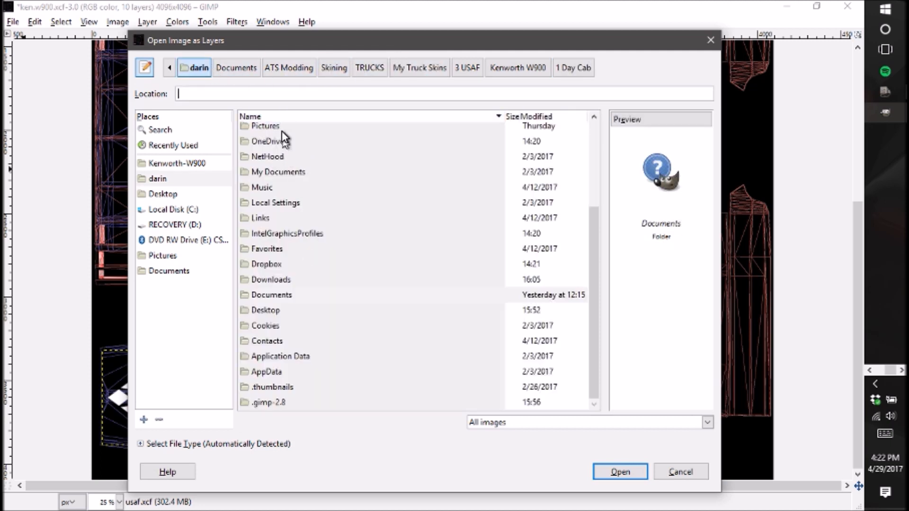
{"action": "double_click", "coordinate": [282, 131]}
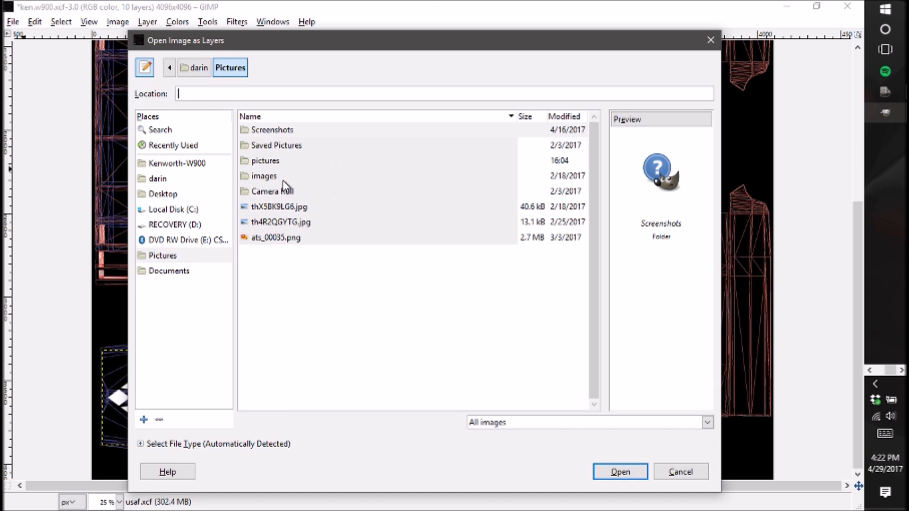
{"action": "double_click", "coordinate": [287, 161]}
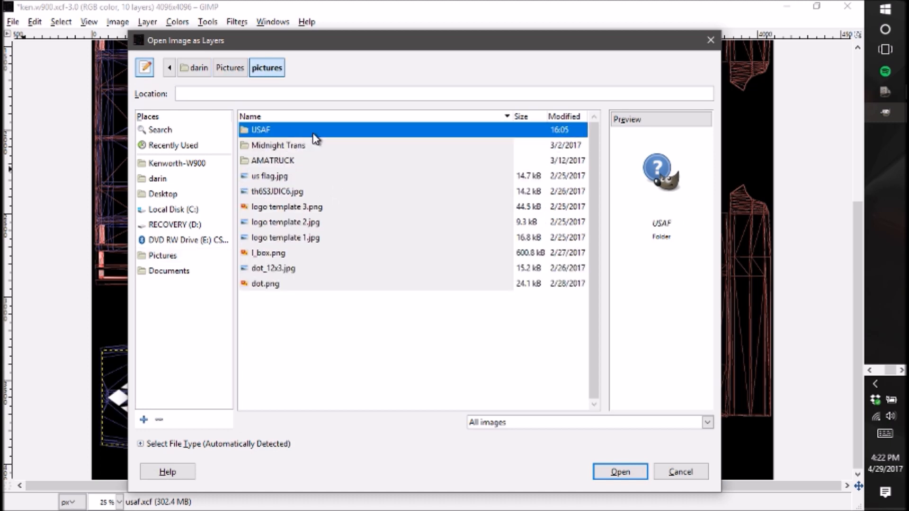
{"action": "double_click", "coordinate": [299, 161]}
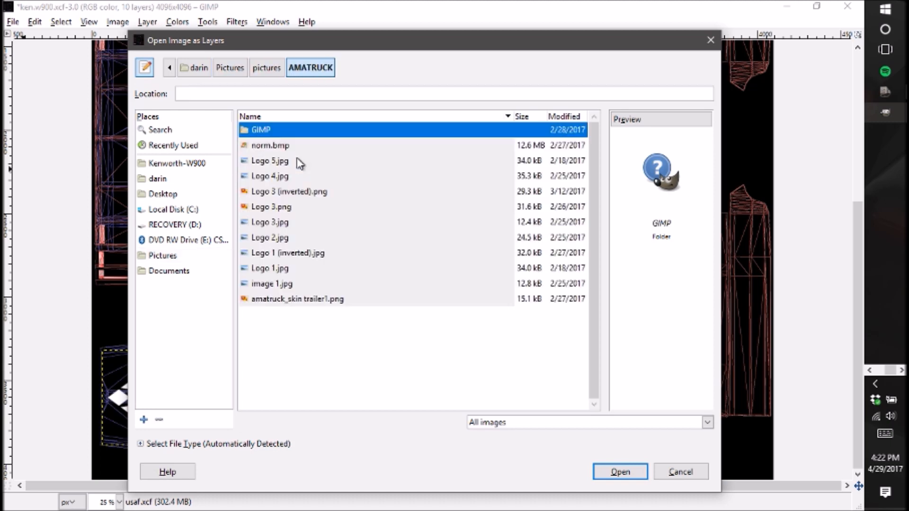
{"action": "double_click", "coordinate": [297, 129]}
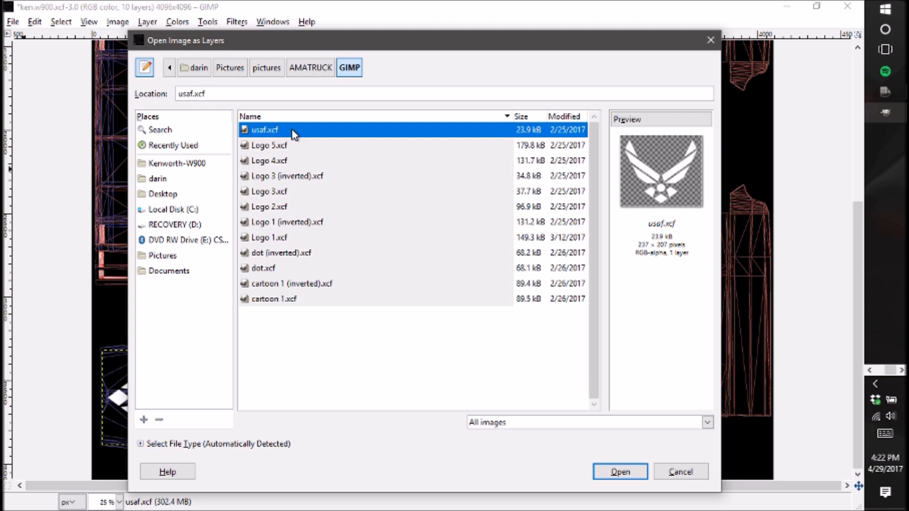
{"action": "left_click", "coordinate": [634, 473]}
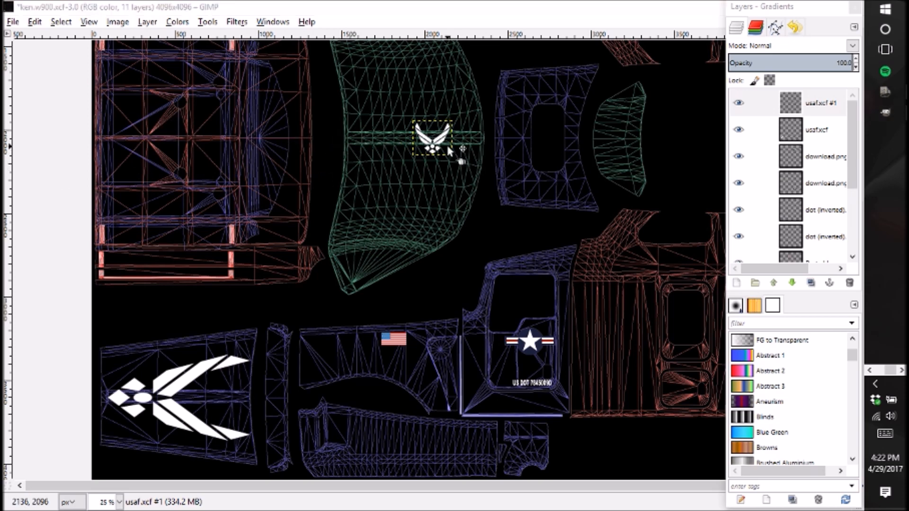
{"action": "left_click_drag", "start_coordinate": [444, 144], "coordinate": [619, 385]}
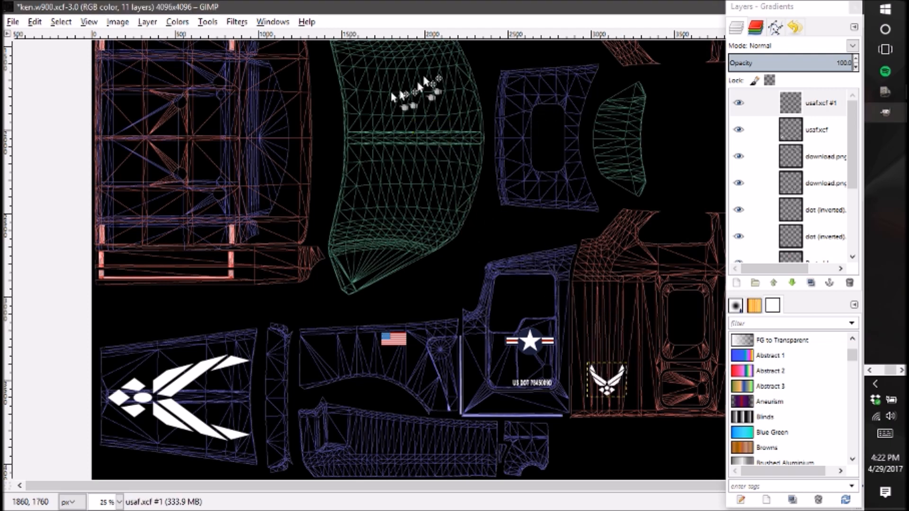
Scale the sleeper's usaf.xcf #1 emblem layer to 500 × 1000 px without keeping proportions and reposition it over the sleeper panel behind the door.
{"action": "left_click", "coordinate": [147, 22]}
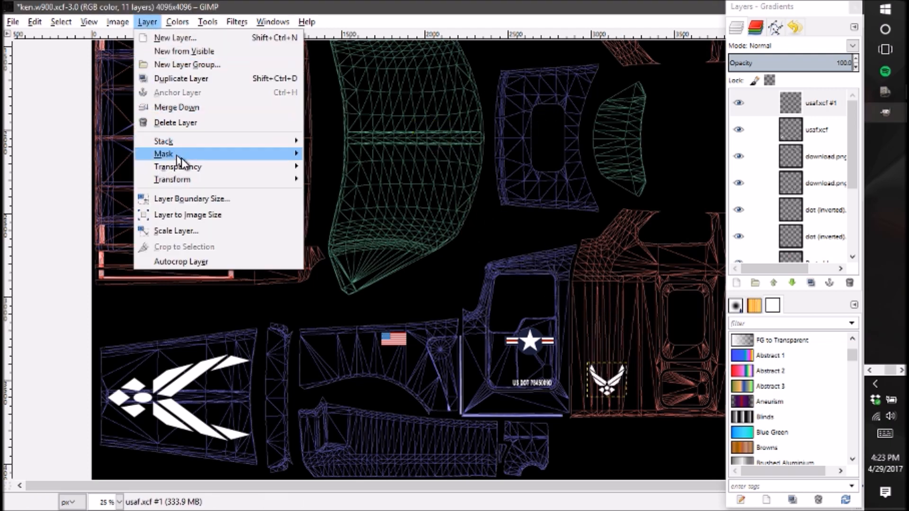
{"action": "mouse_move", "coordinate": [192, 180]}
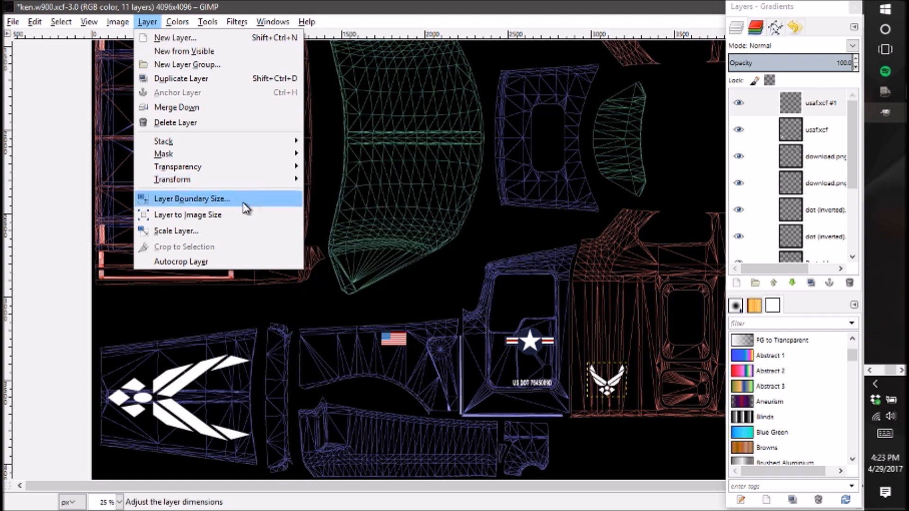
{"action": "left_click", "coordinate": [235, 231]}
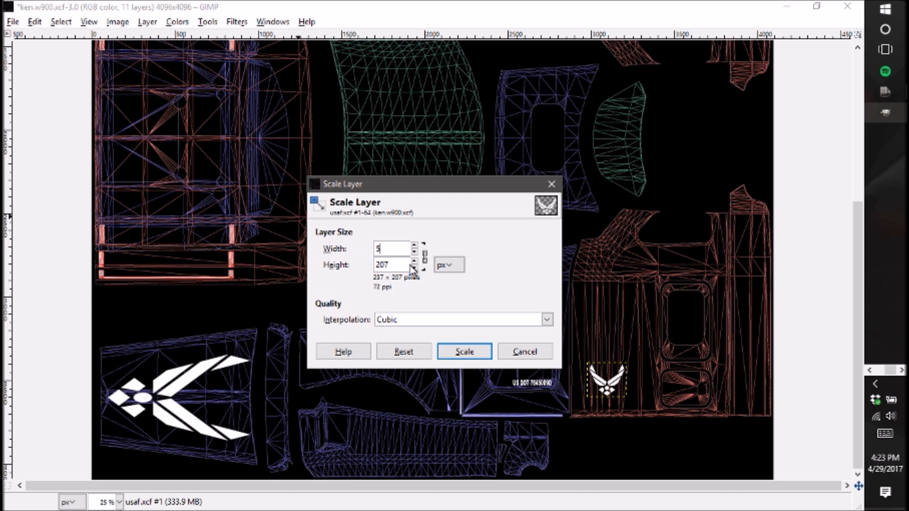
{"action": "left_click", "coordinate": [425, 258]}
{"action": "double_click", "coordinate": [386, 265]}
{"action": "type", "text": "1000"}
{"action": "left_click", "coordinate": [467, 351]}
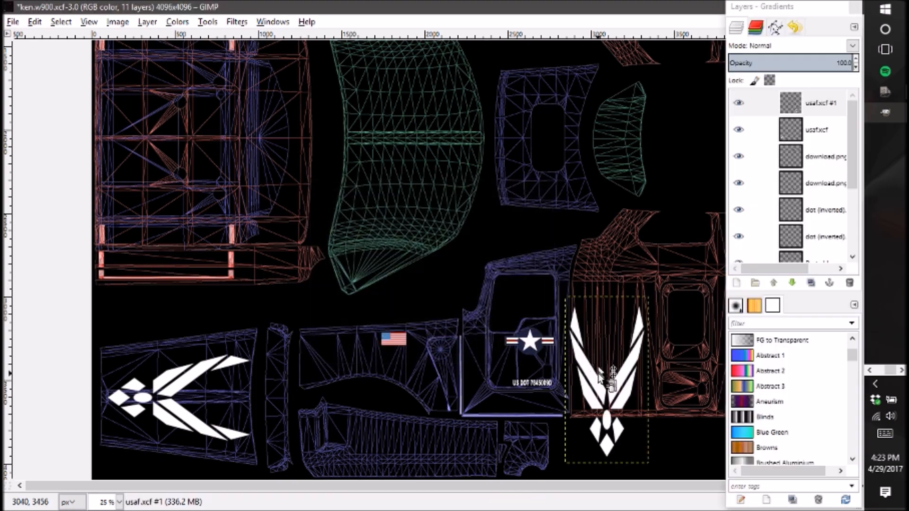
{"action": "mouse_move", "coordinate": [624, 372]}
{"action": "left_mouse_down"}
{"action": "mouse_move", "coordinate": [630, 345]}
{"action": "mouse_move", "coordinate": [630, 365]}
{"action": "left_mouse_up"}
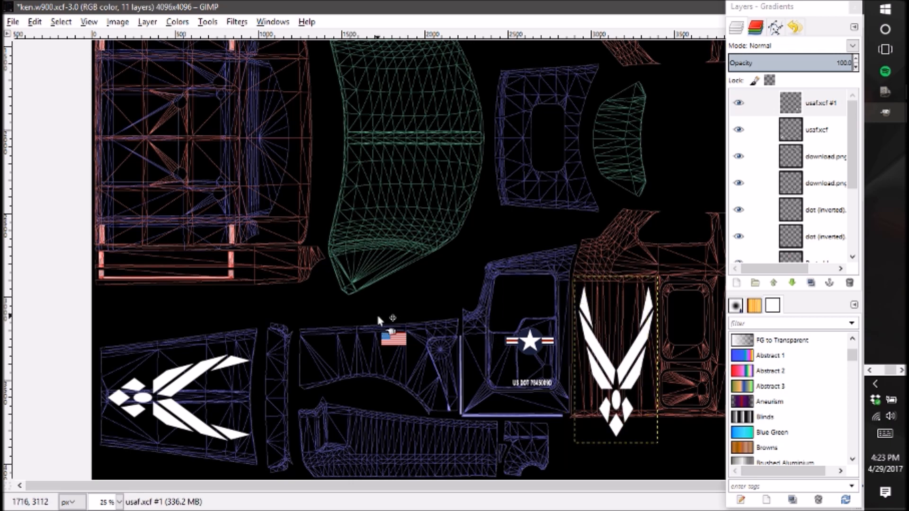
Reduce the sleeper emblem layer's height to 800 px with the width at 500 px, and move it up inside the lower sleeper panel.
{"action": "left_click", "coordinate": [144, 22]}
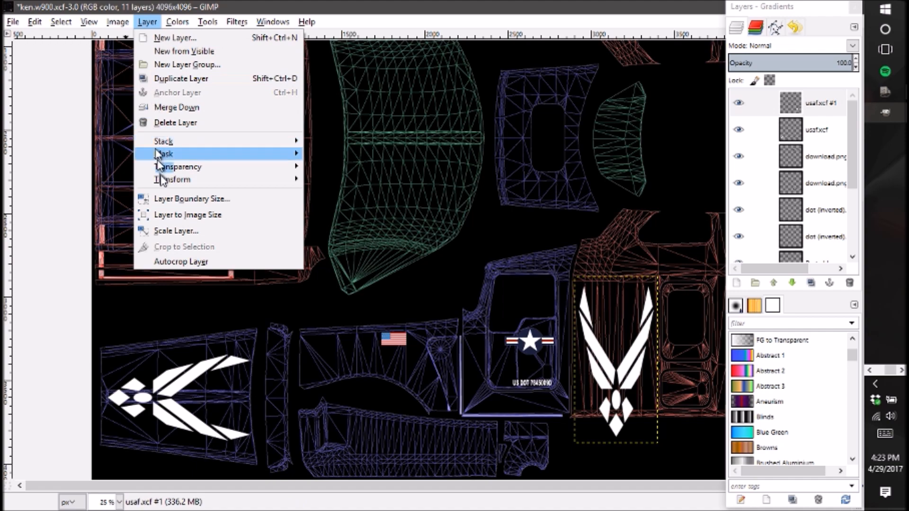
{"action": "left_click", "coordinate": [176, 231]}
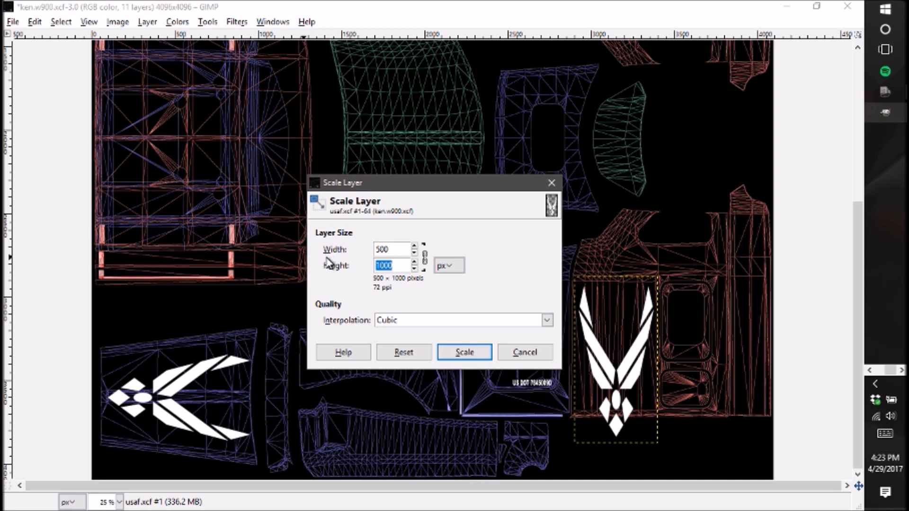
{"action": "left_click", "coordinate": [425, 257]}
{"action": "left_click", "coordinate": [399, 267]}
{"action": "type", "text": "500"}
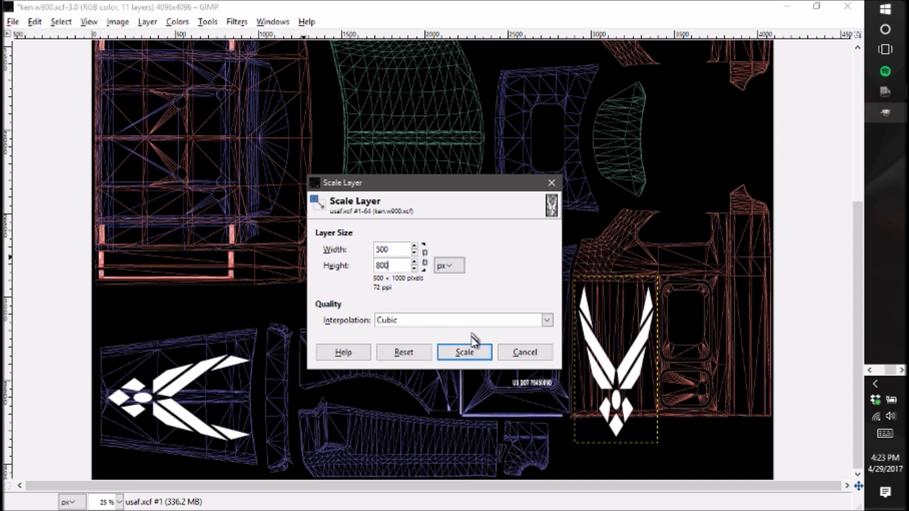
{"action": "left_click", "coordinate": [467, 353]}
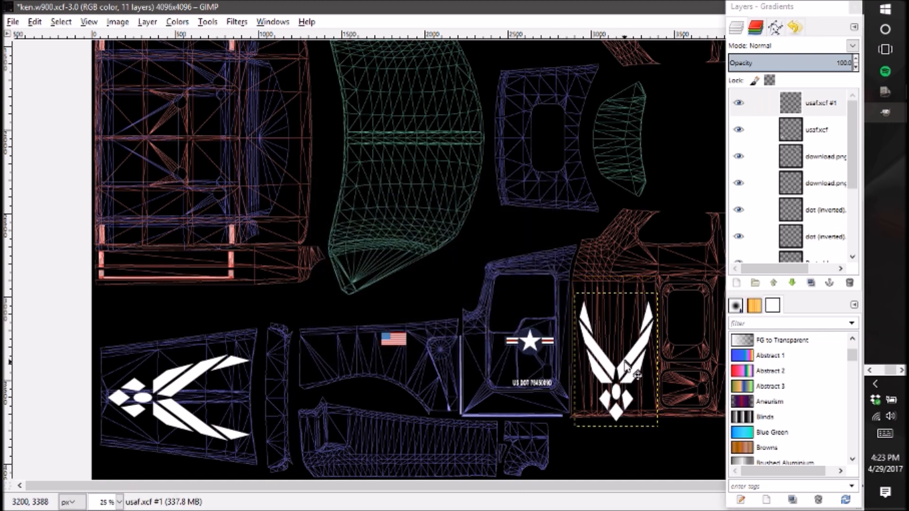
{"action": "left_click_drag", "start_coordinate": [626, 369], "coordinate": [627, 348]}
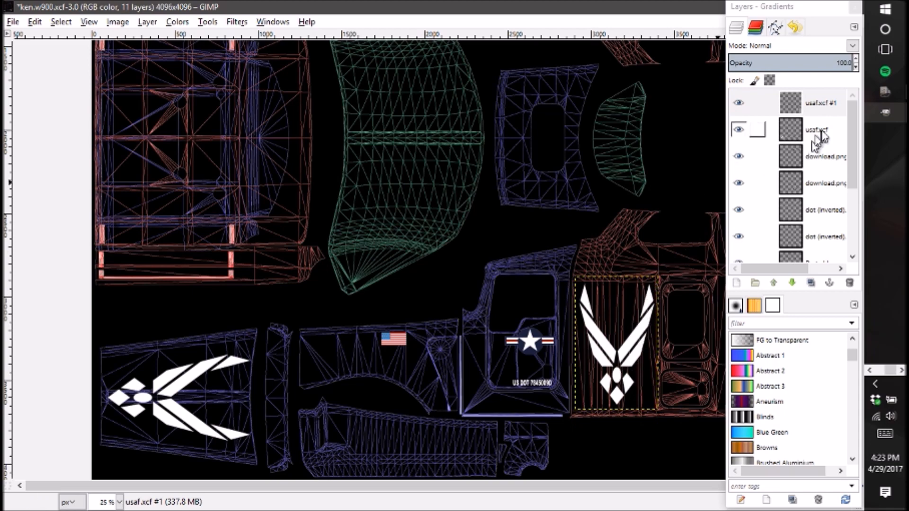
Duplicate the sleeper emblem layer onto the matching panel of the opposite sleeper side and flip the copy vertically.
{"action": "right_click", "coordinate": [828, 104]}
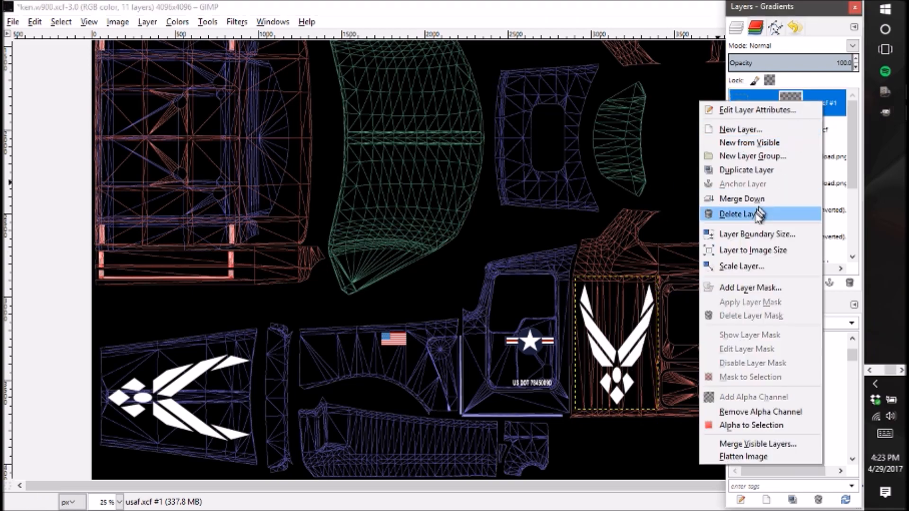
{"action": "left_click", "coordinate": [753, 171]}
{"action": "left_click_drag", "start_coordinate": [659, 365], "coordinate": [633, 177]}
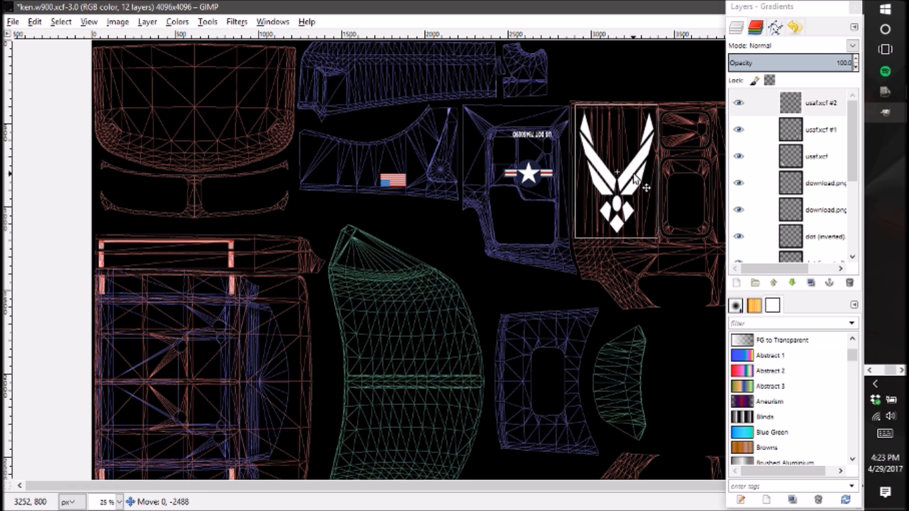
{"action": "left_click", "coordinate": [146, 21]}
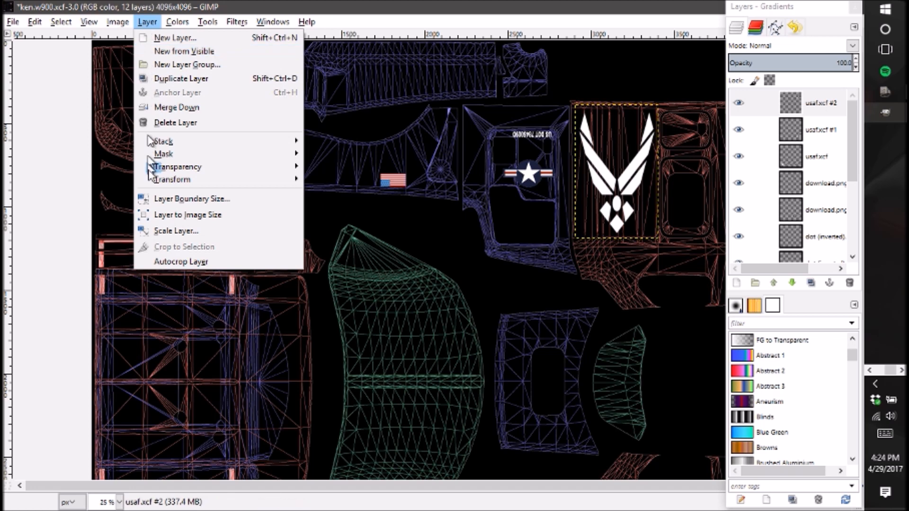
{"action": "mouse_move", "coordinate": [174, 180]}
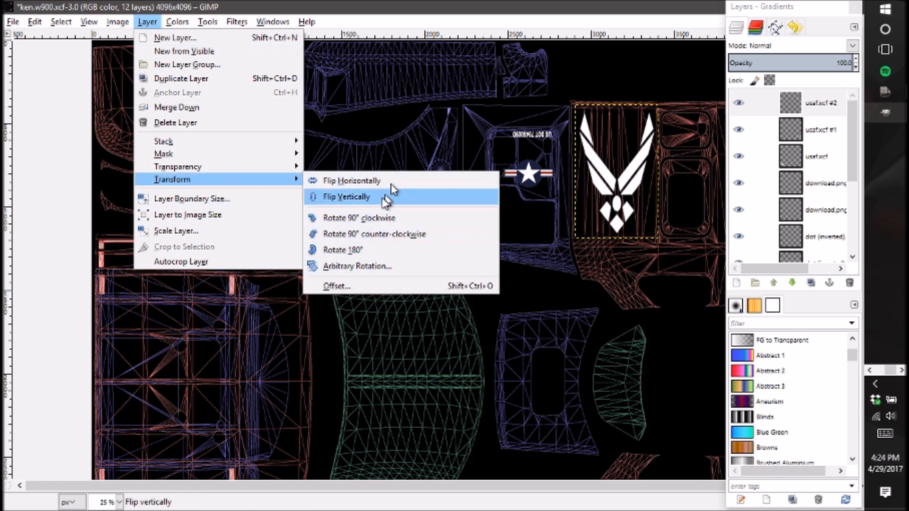
{"action": "left_click", "coordinate": [382, 198]}
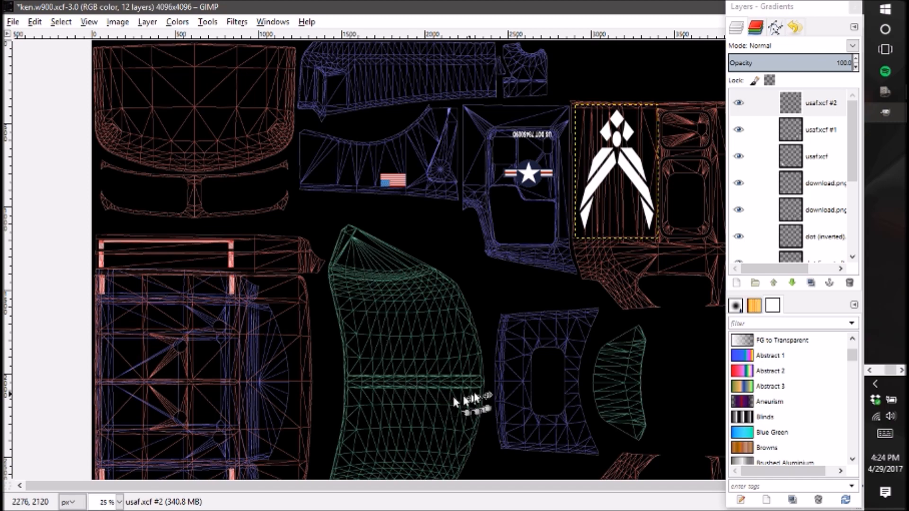
{"action": "scroll", "coordinate": [479, 393], "scroll_direction": "down", "scroll_amount": 5}
{"action": "scroll", "coordinate": [479, 393], "scroll_direction": "up", "scroll_amount": 5}
Save the image as usaf-ken.w900.xcf in the 3 USAF > Kenworth W900 > 2 SleeperS folder.
{"action": "left_click", "coordinate": [14, 22]}
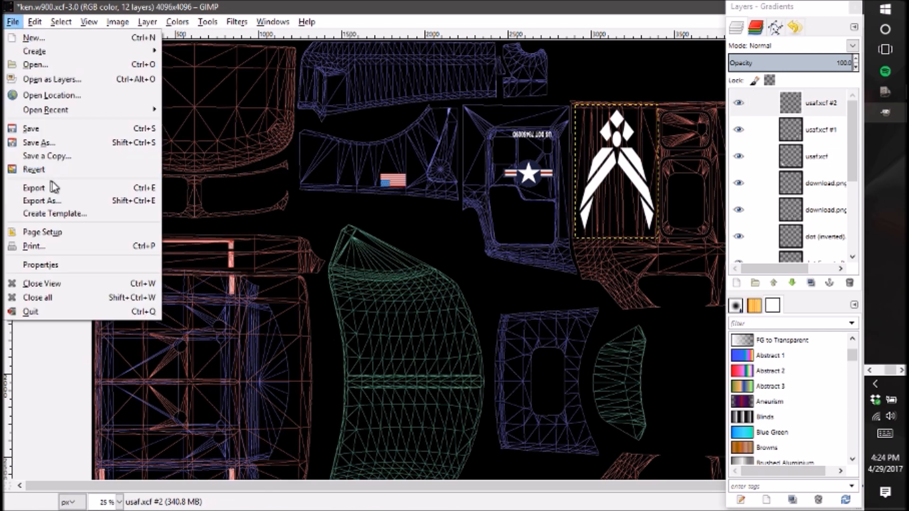
{"action": "left_click", "coordinate": [71, 142]}
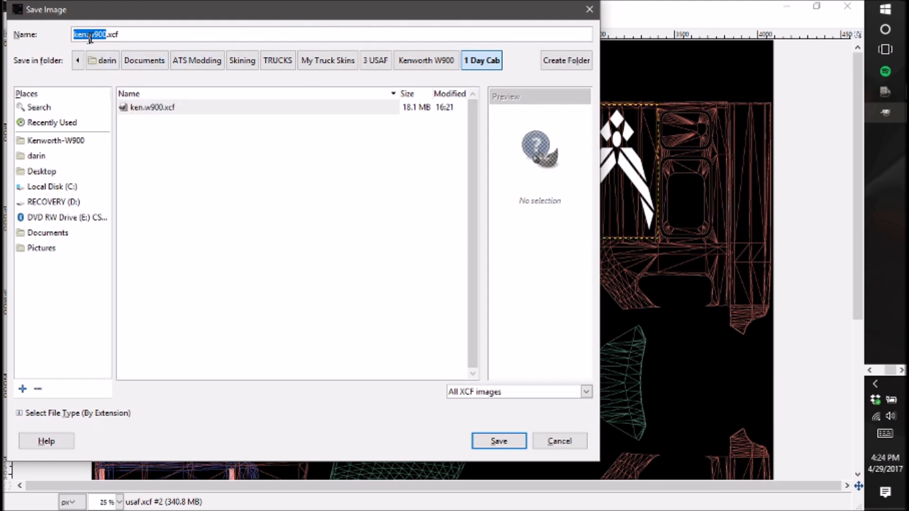
{"action": "left_click", "coordinate": [419, 62]}
{"action": "double_click", "coordinate": [184, 113]}
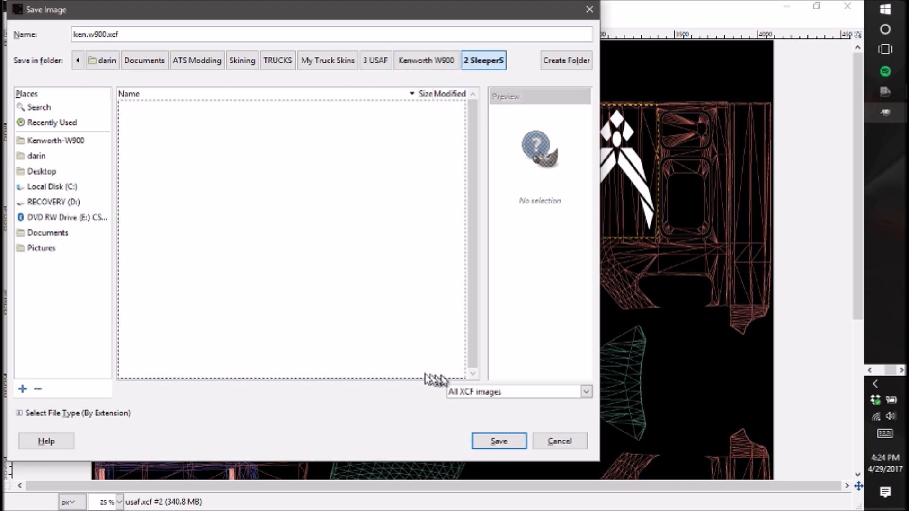
{"action": "left_click", "coordinate": [82, 35]}
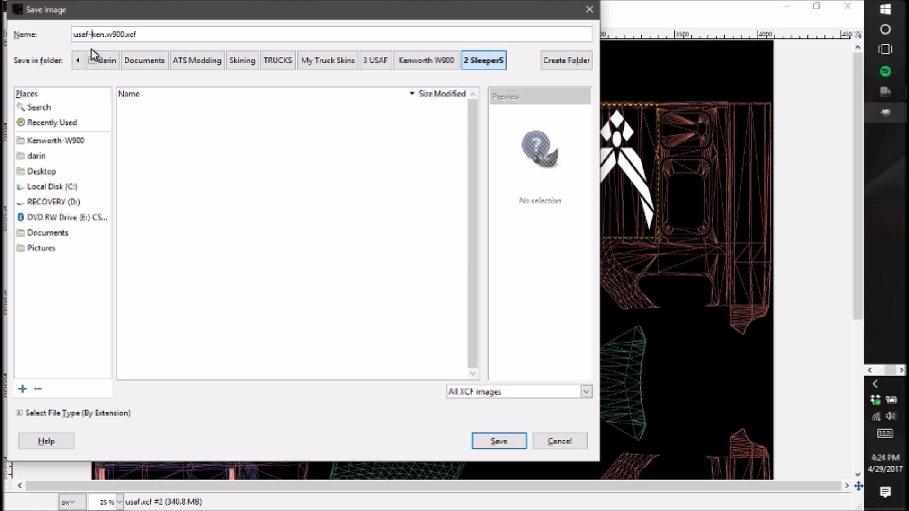
{"action": "left_click", "coordinate": [481, 445]}
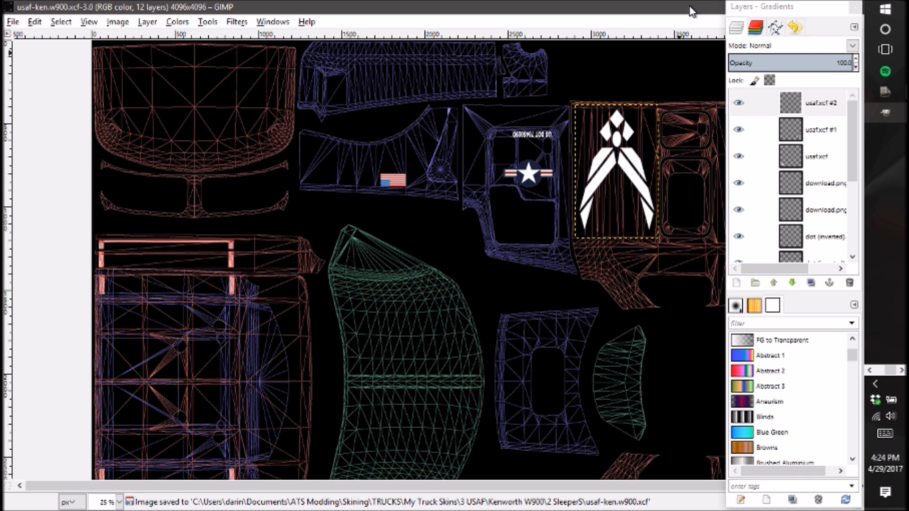
Hide the Ken-W900-bc and Ken-W900-base wireframe template layers so only the decals and black background show.
{"action": "left_click_drag", "start_coordinate": [851, 155], "coordinate": [852, 227]}
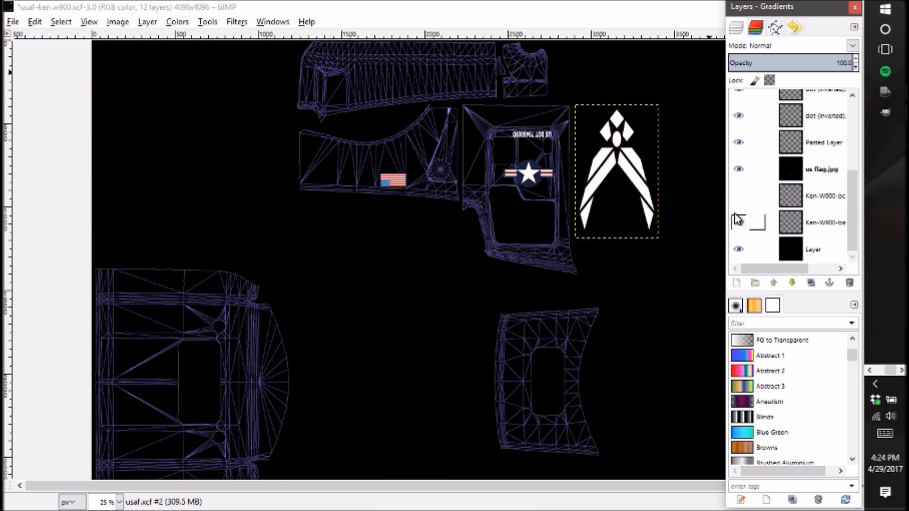
{"action": "left_click", "coordinate": [732, 228]}
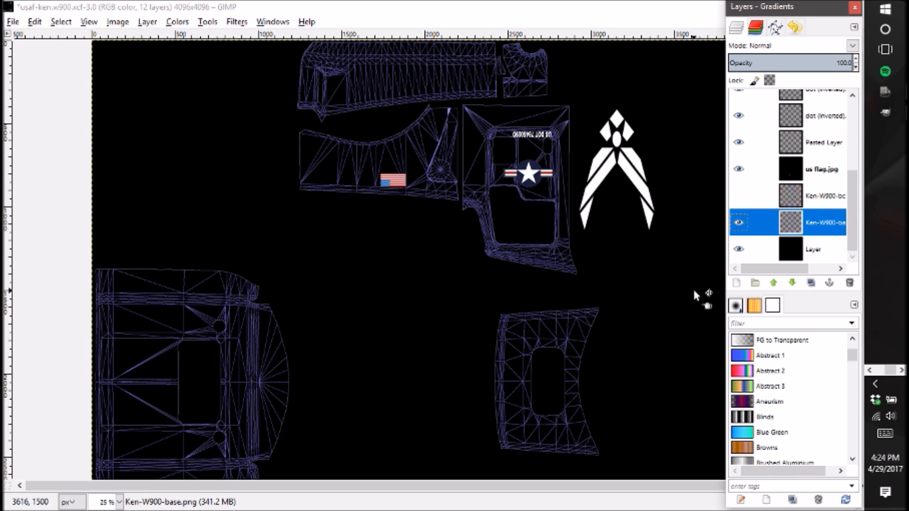
{"action": "left_click", "coordinate": [739, 222]}
{"action": "scroll", "coordinate": [627, 346], "scroll_direction": "down", "scroll_amount": 4}
{"action": "scroll", "coordinate": [627, 346], "scroll_direction": "up", "scroll_amount": 4}
{"action": "scroll", "coordinate": [626, 346], "scroll_direction": "down", "scroll_amount": 4}
{"action": "scroll", "coordinate": [628, 349], "scroll_direction": "up", "scroll_amount": 4}
{"action": "scroll", "coordinate": [637, 345], "scroll_direction": "down", "scroll_amount": 4}
{"action": "scroll", "coordinate": [632, 342], "scroll_direction": "up", "scroll_amount": 4}
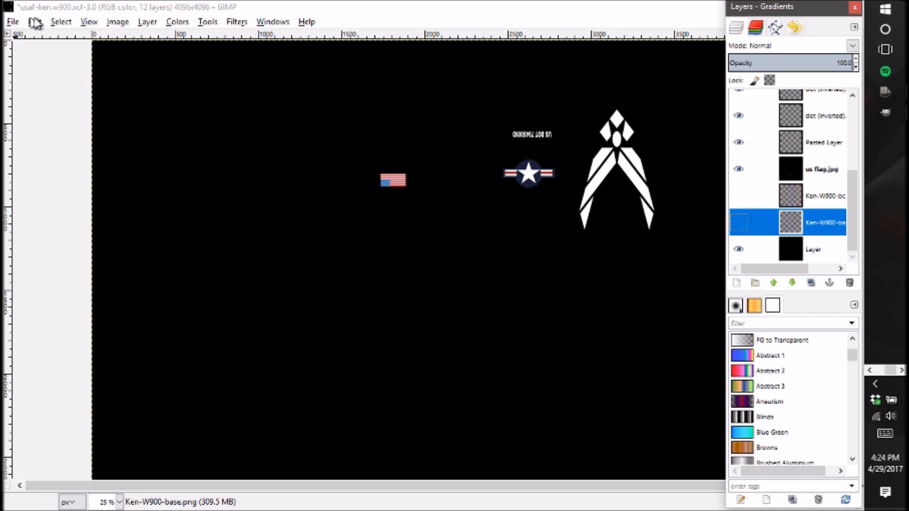
Export the sleeper skin as usaf-ken.w900.png to the 2 SleeperS folder with the existing PNG options.
{"action": "left_click", "coordinate": [12, 22]}
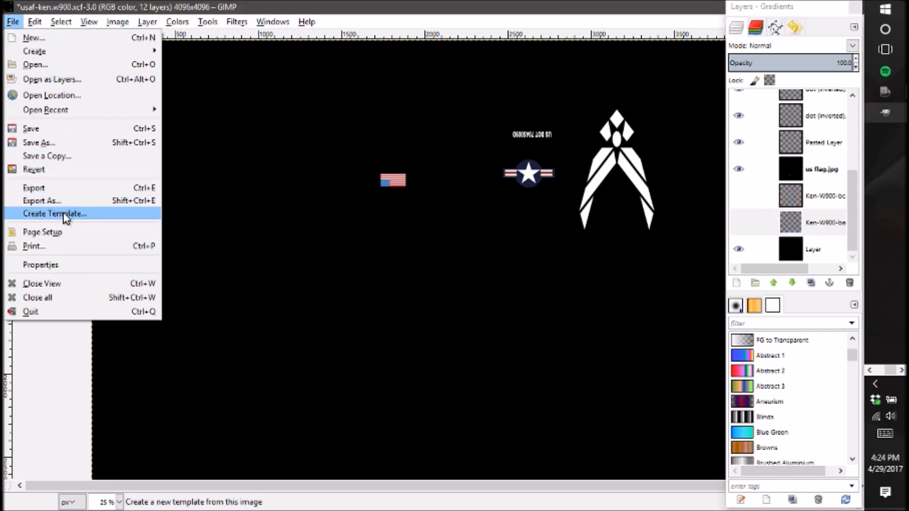
{"action": "left_click", "coordinate": [73, 201]}
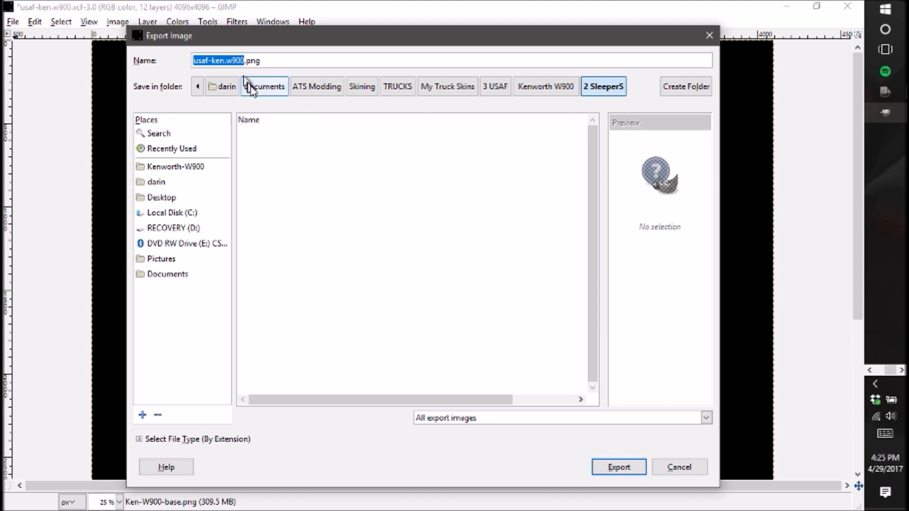
{"action": "left_click", "coordinate": [606, 468]}
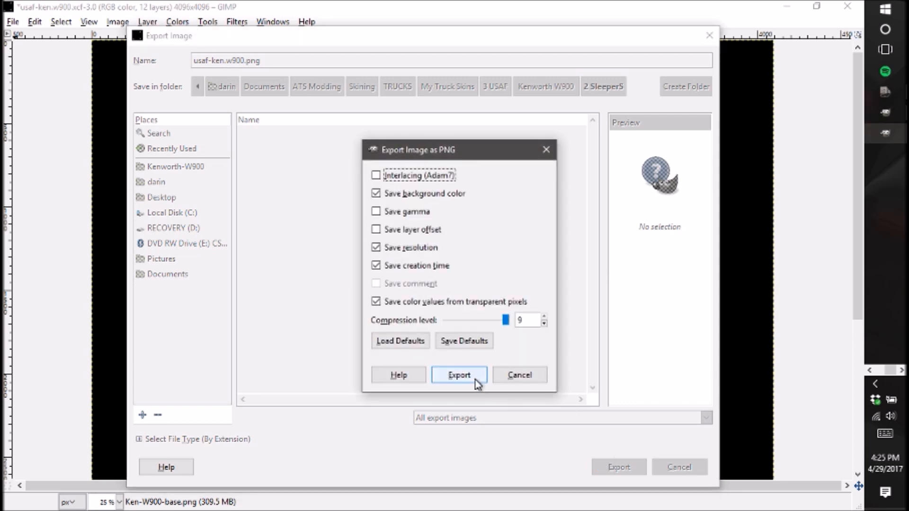
{"action": "left_click", "coordinate": [462, 375]}
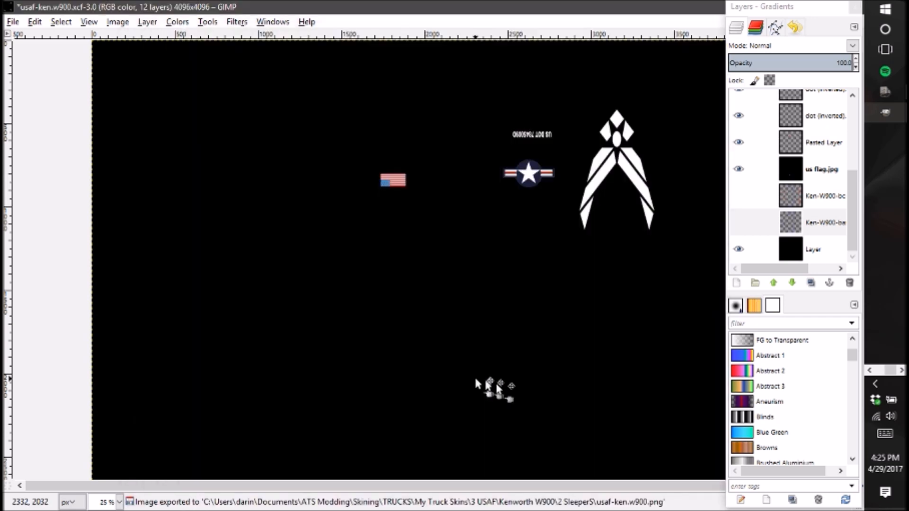
Close the usaf-ken.w900.xcf image and discard its unsaved changes.
{"action": "left_click_drag", "start_coordinate": [763, 6], "coordinate": [756, 78]}
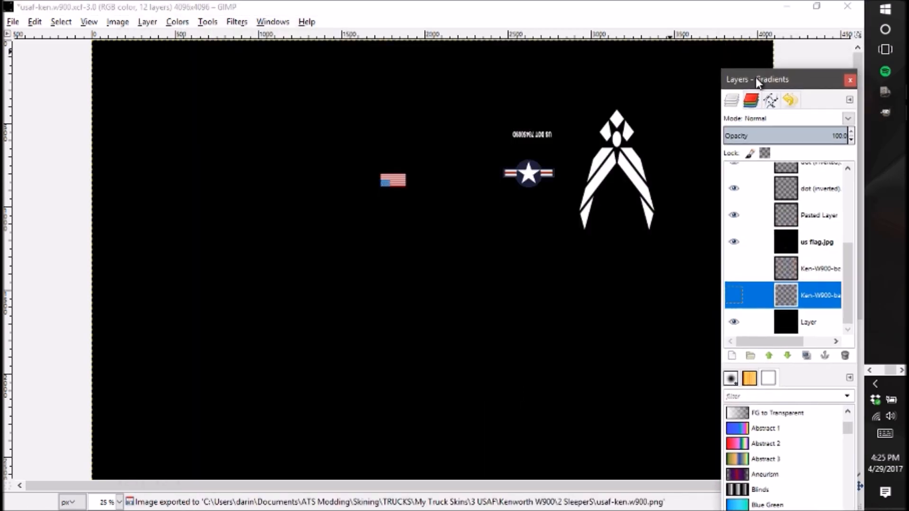
{"action": "left_click", "coordinate": [838, 5]}
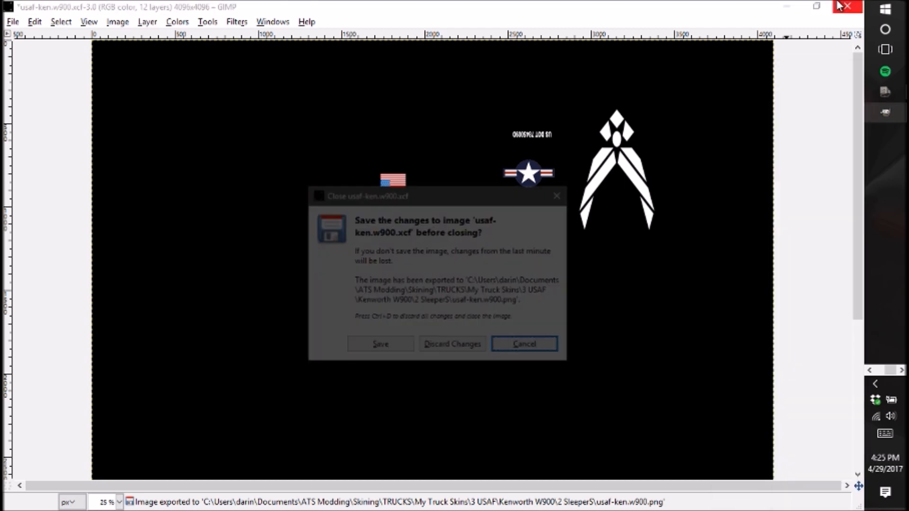
{"action": "left_click", "coordinate": [453, 348]}
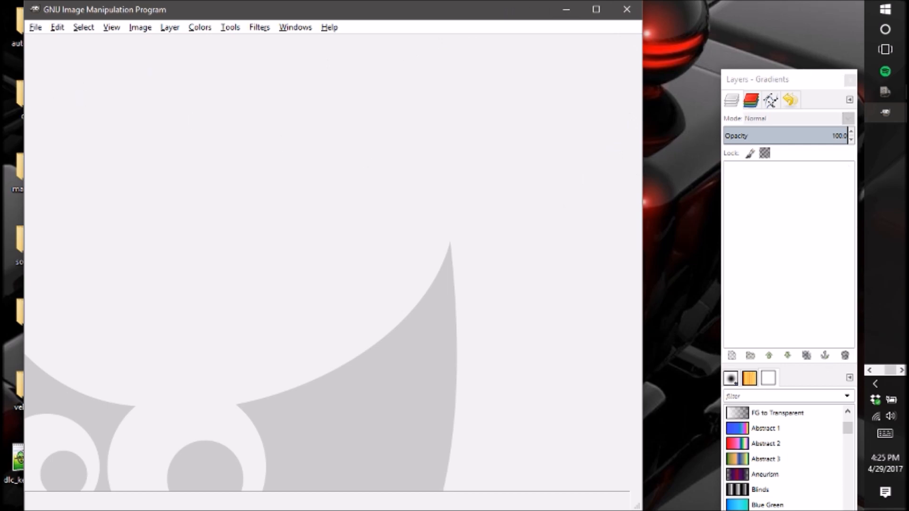
Switch to File Explorer and open ken.w900.xcf from My Truck Skins > 3 USAF > Kenworth W900 > 1 Day Cab in GIMP.
{"action": "key", "text": "alt+Tab"}
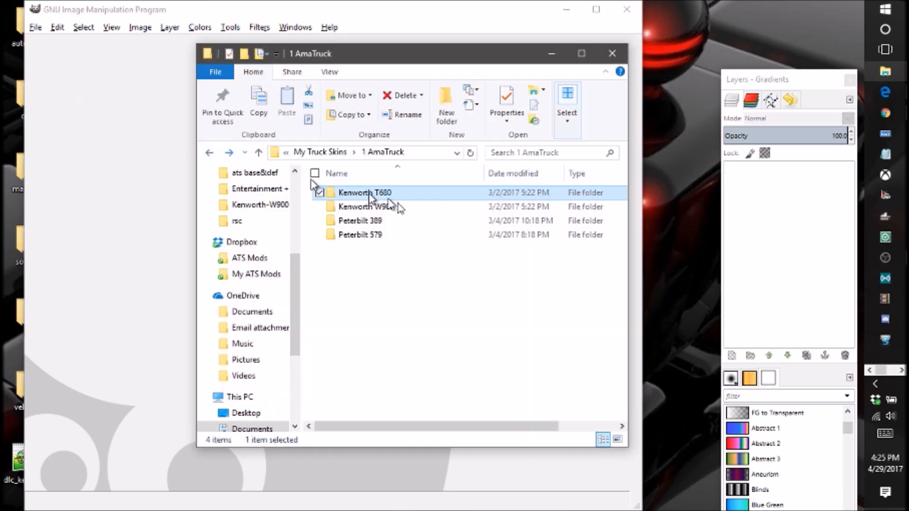
{"action": "left_click", "coordinate": [210, 153]}
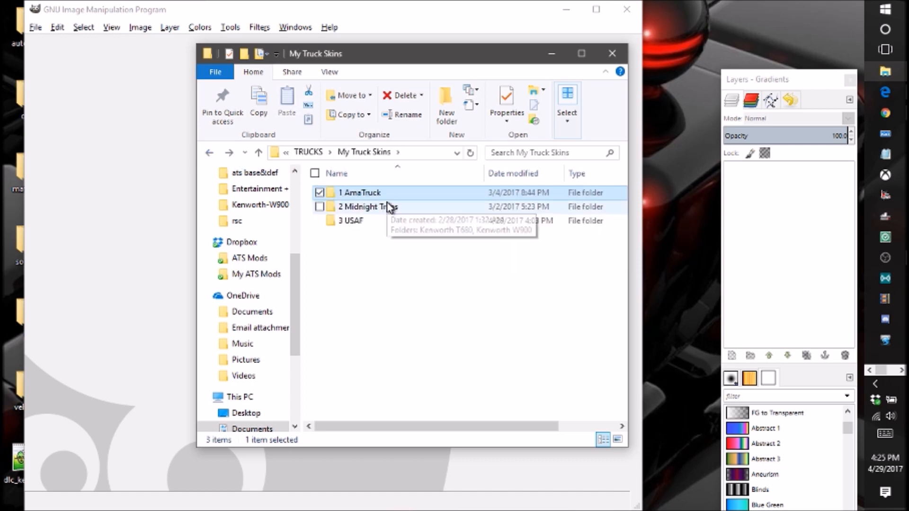
{"action": "double_click", "coordinate": [385, 226]}
{"action": "double_click", "coordinate": [385, 190]}
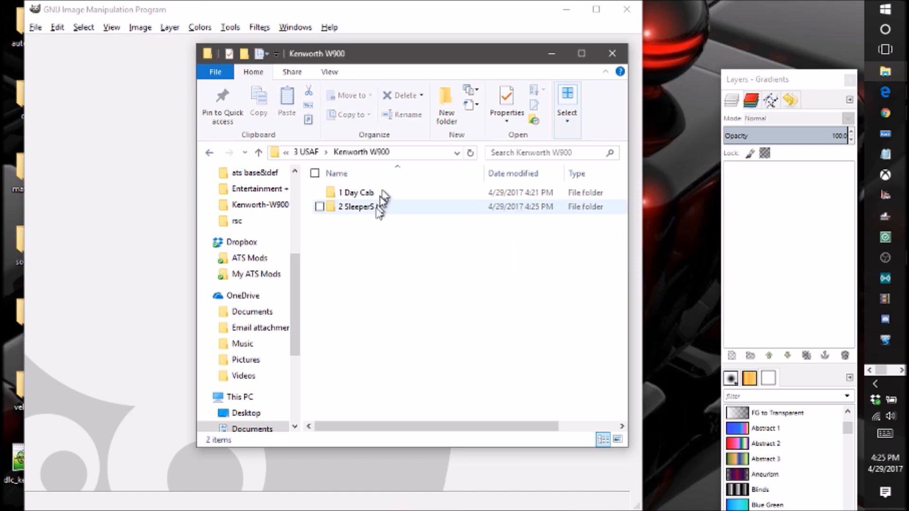
{"action": "double_click", "coordinate": [377, 193]}
{"action": "double_click", "coordinate": [377, 194]}
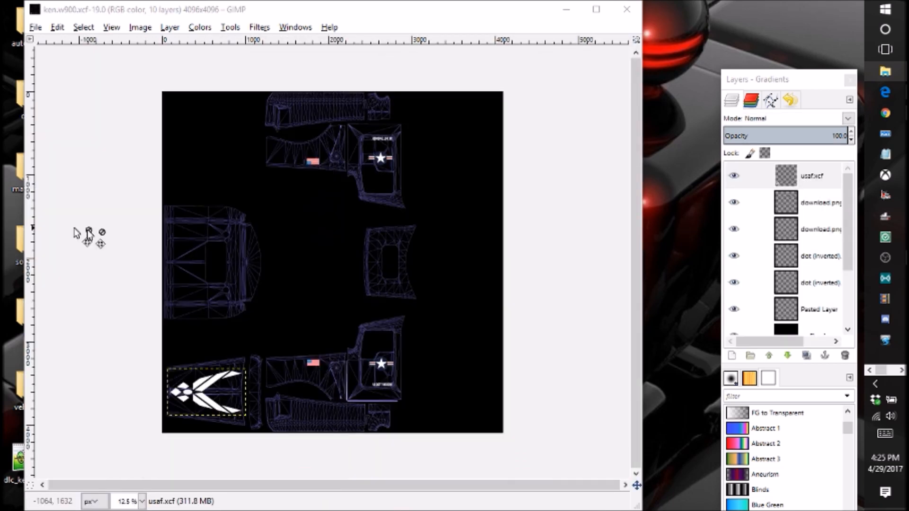
{"action": "left_click_drag", "start_coordinate": [848, 204], "coordinate": [848, 271]}
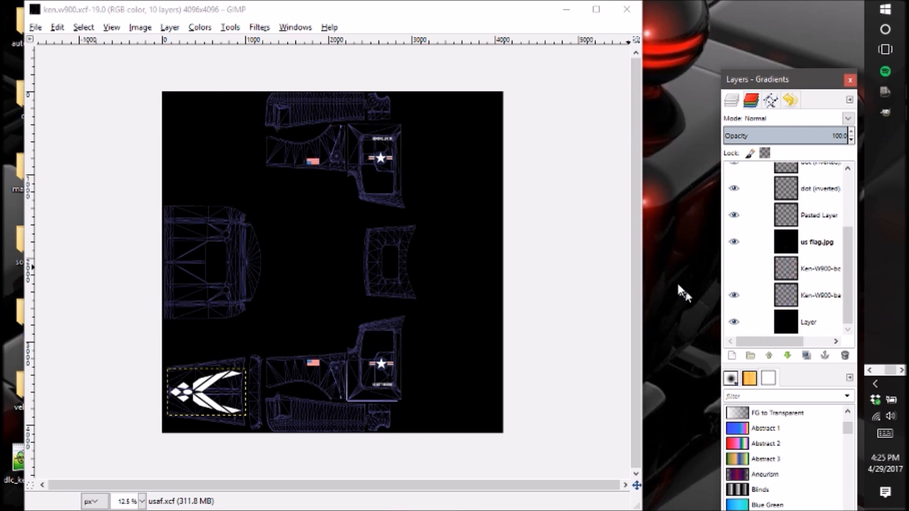
Hide the Ken-W900-base wireframe layer and export the day cab skin as usaf-ken.w900.png to the 1 Day Cab folder with the existing PNG options.
{"action": "left_click", "coordinate": [734, 295]}
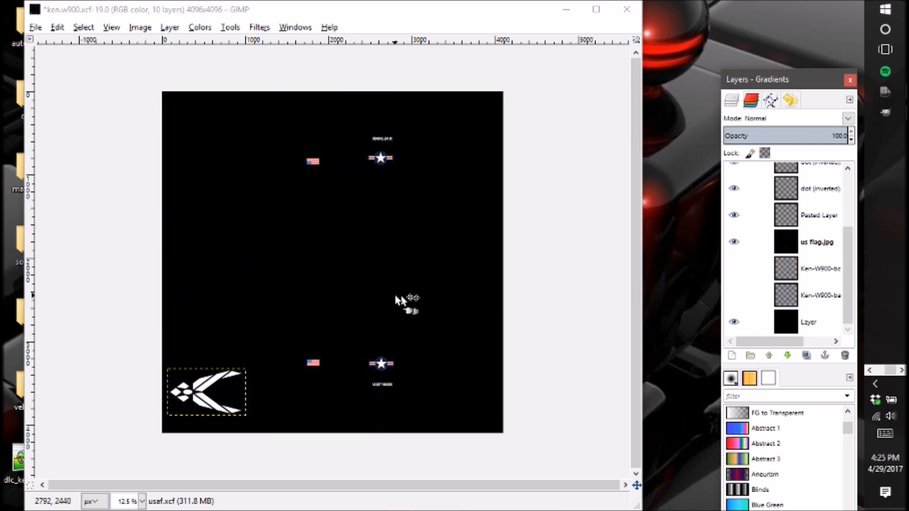
{"action": "left_click", "coordinate": [43, 29]}
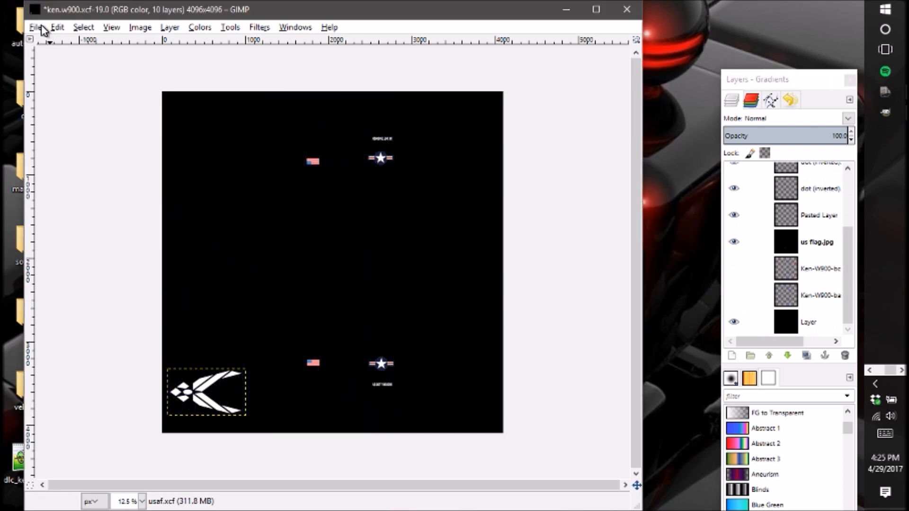
{"action": "left_click", "coordinate": [42, 27]}
{"action": "left_click", "coordinate": [66, 205]}
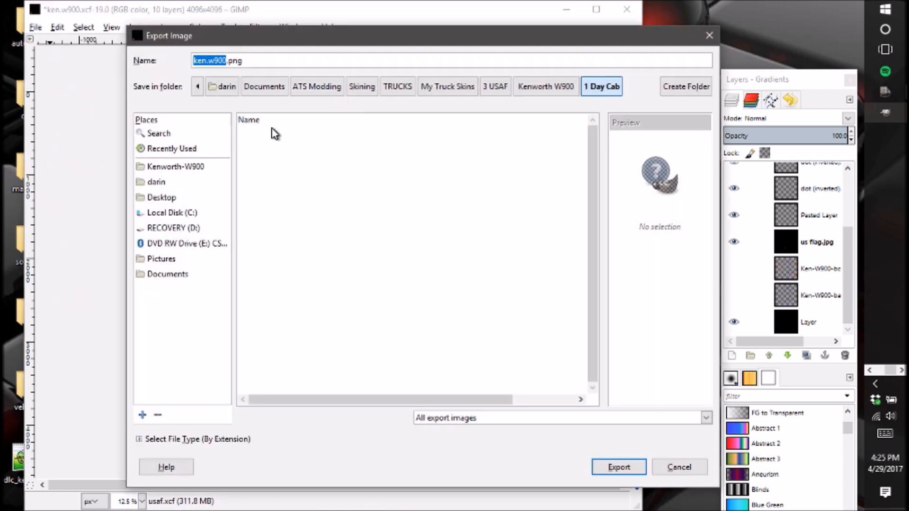
{"action": "key", "text": "Home"}
{"action": "type", "text": "usaf"}
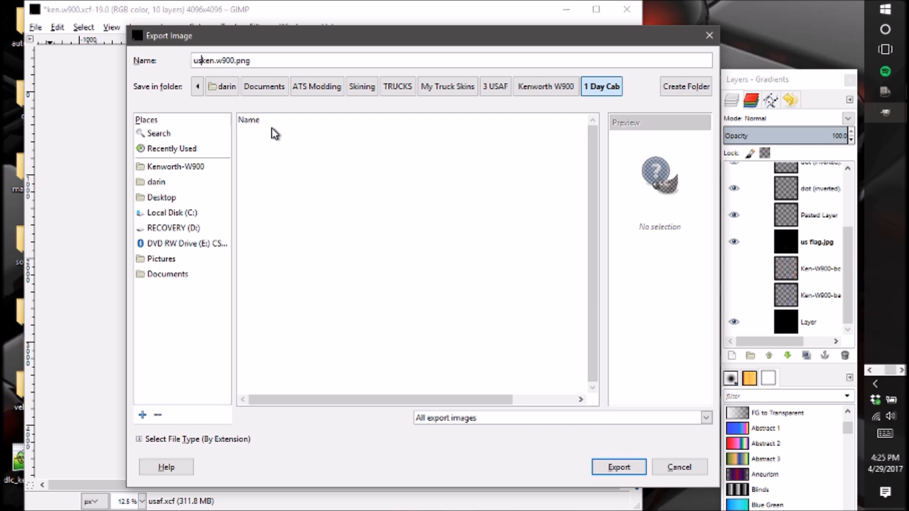
{"action": "type", "text": "-"}
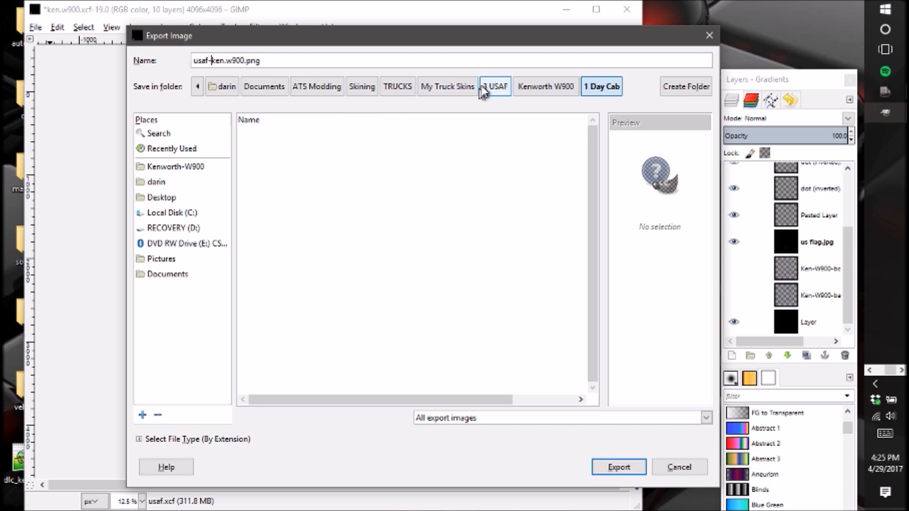
{"action": "left_click", "coordinate": [613, 470]}
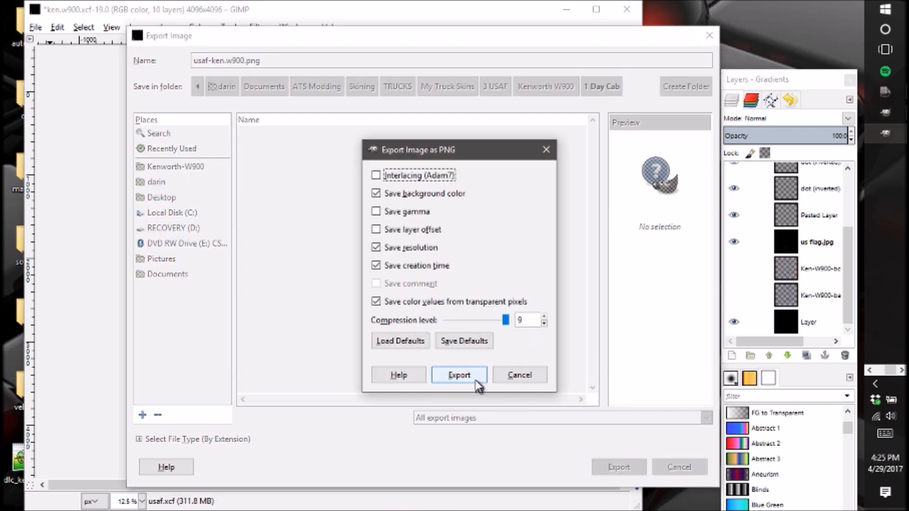
{"action": "left_click", "coordinate": [458, 375]}
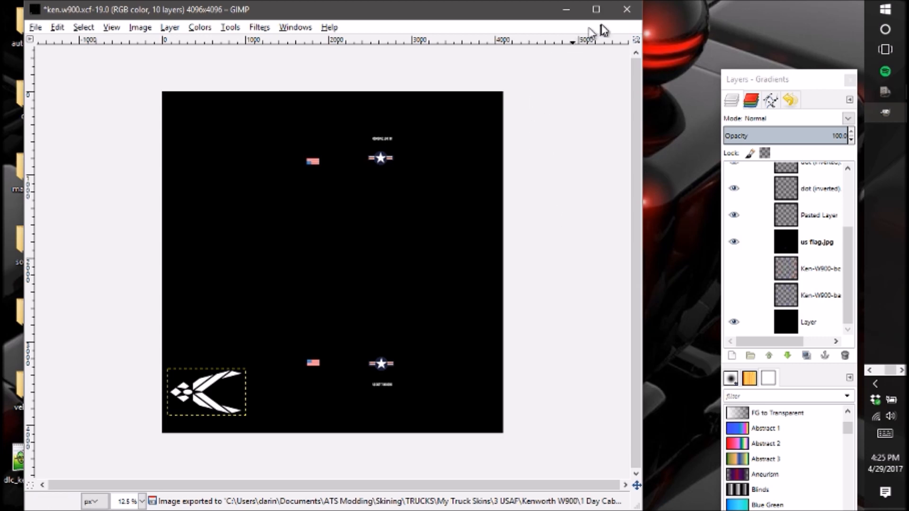
Close the ken.w900.xcf image, discarding its unsaved changes, and exit GIMP.
{"action": "left_click", "coordinate": [627, 10]}
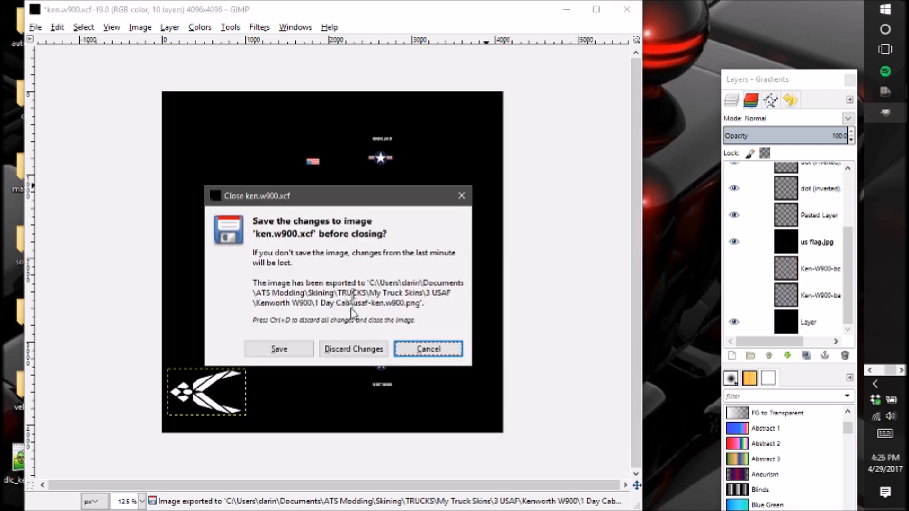
{"action": "left_click", "coordinate": [354, 348]}
{"action": "left_click", "coordinate": [627, 9]}
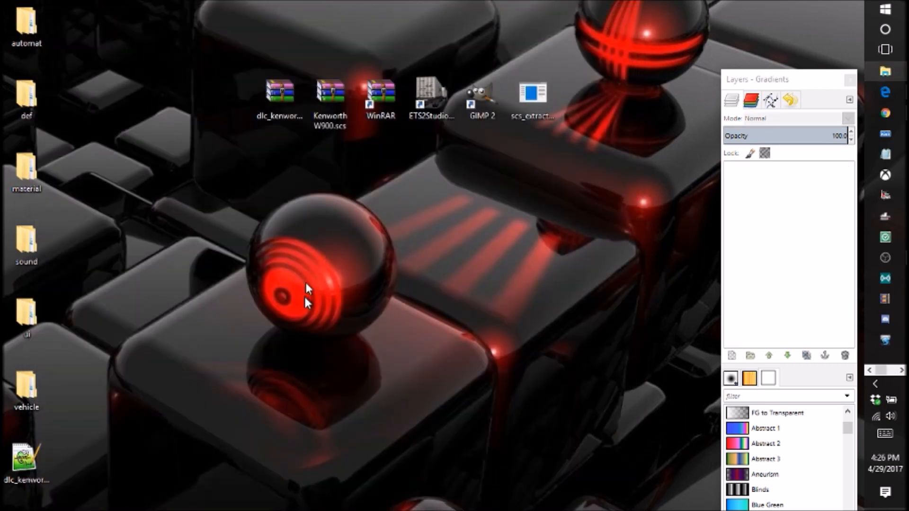
Switch to the 1 Day Cab folder in File Explorer and open a second File Explorer window.
{"action": "left_click_drag", "start_coordinate": [0, 135], "coordinate": [577, 52]}
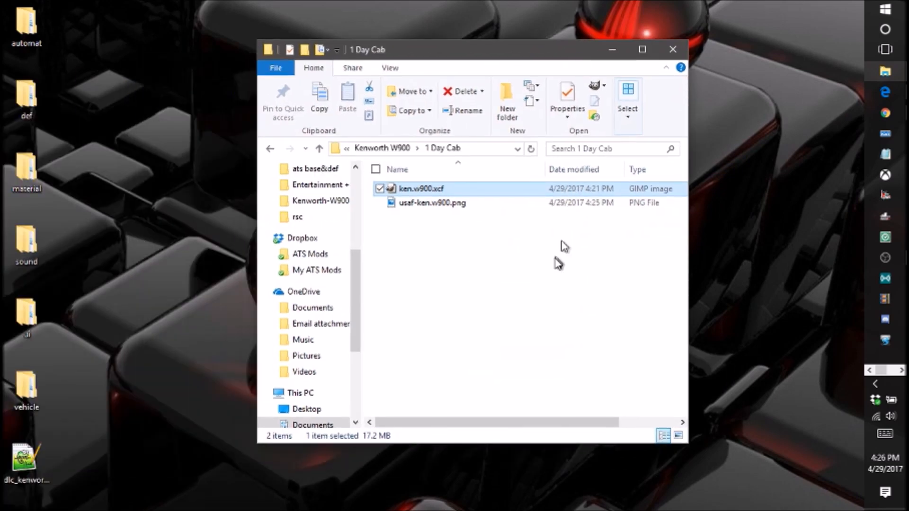
{"action": "left_click", "coordinate": [433, 271]}
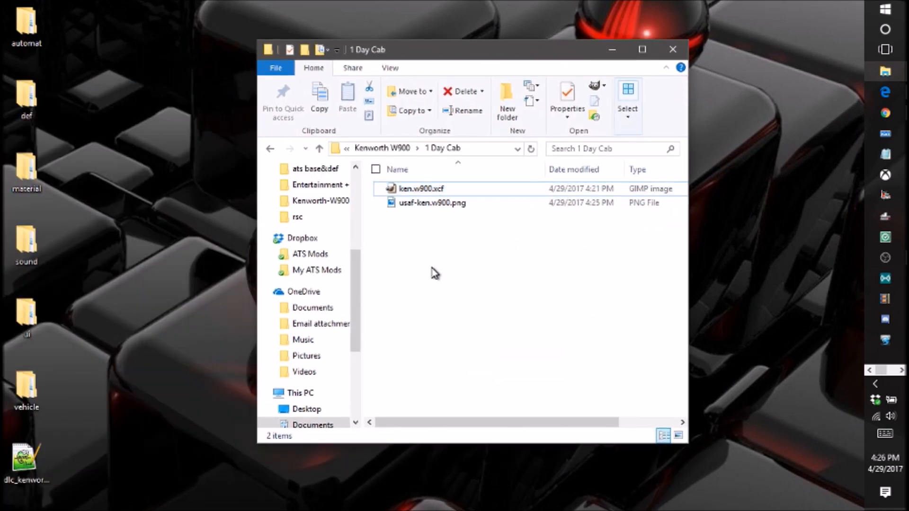
{"action": "left_click", "coordinate": [731, 193]}
{"action": "right_click", "coordinate": [885, 71]}
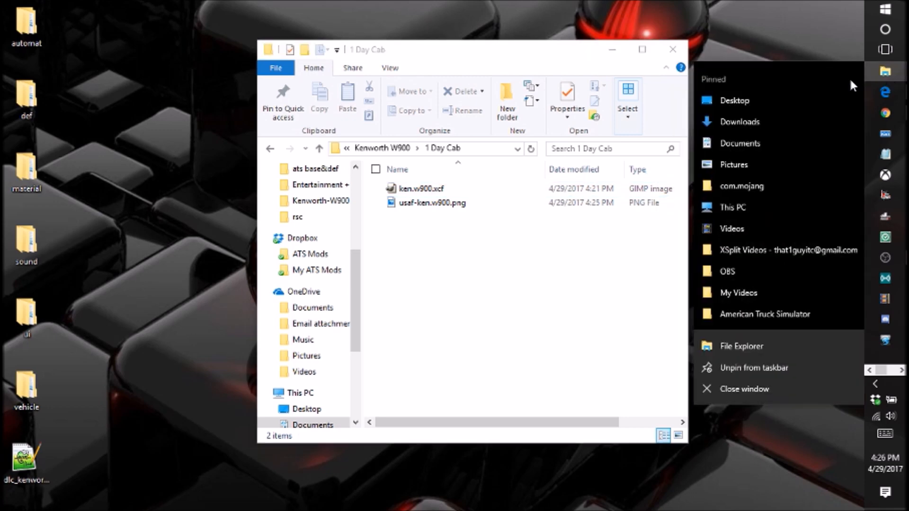
{"action": "left_click", "coordinate": [734, 340]}
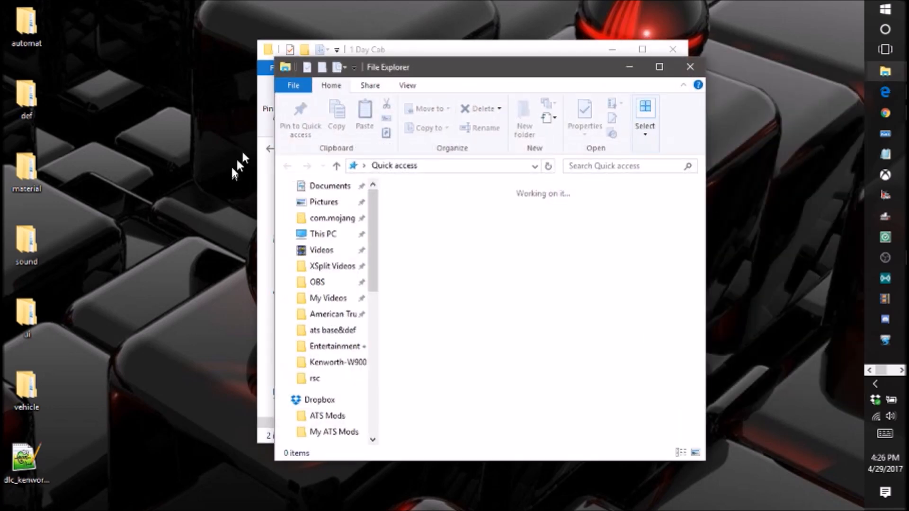
{"action": "left_click_drag", "start_coordinate": [428, 69], "coordinate": [355, 117]}
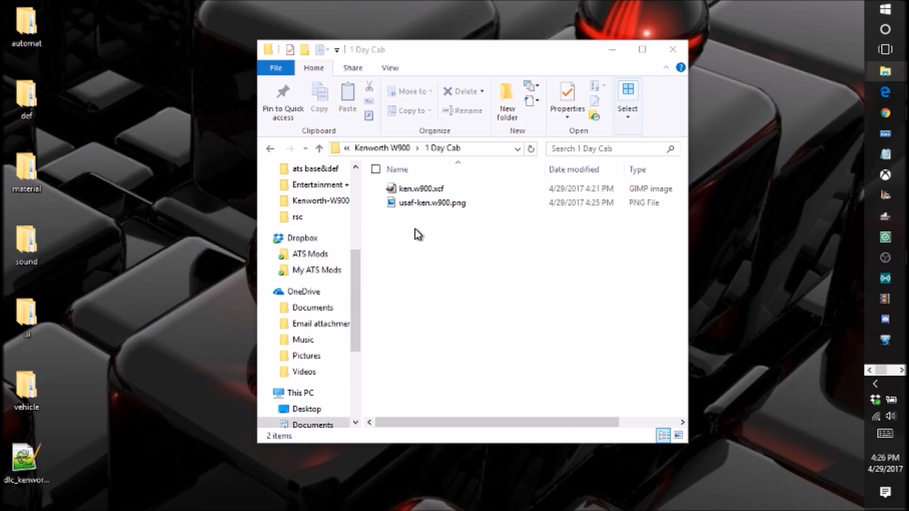
Rename ken.w900.xcf in the 1 Day Cab folder to usaf-ken.w900-1-1.xcf.
{"action": "left_click", "coordinate": [438, 191]}
{"action": "right_click", "coordinate": [438, 190]}
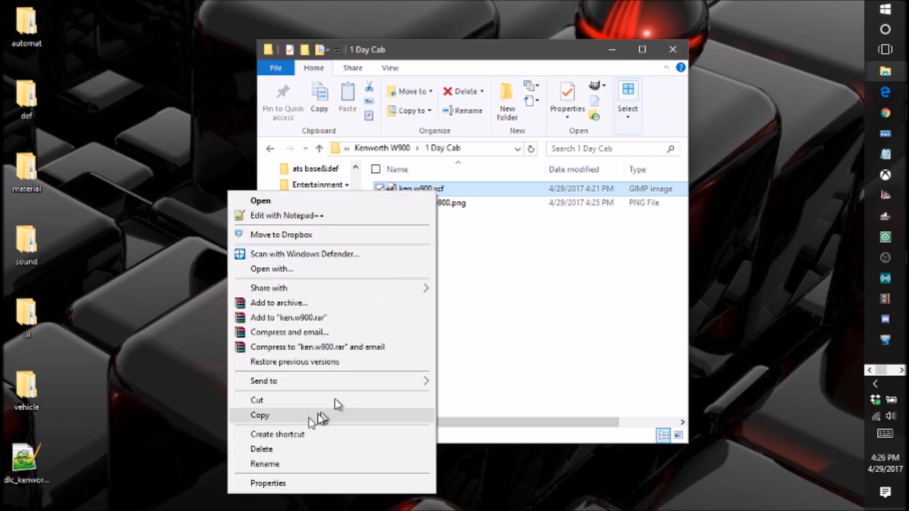
{"action": "left_click", "coordinate": [268, 463]}
{"action": "key", "text": "Left"}
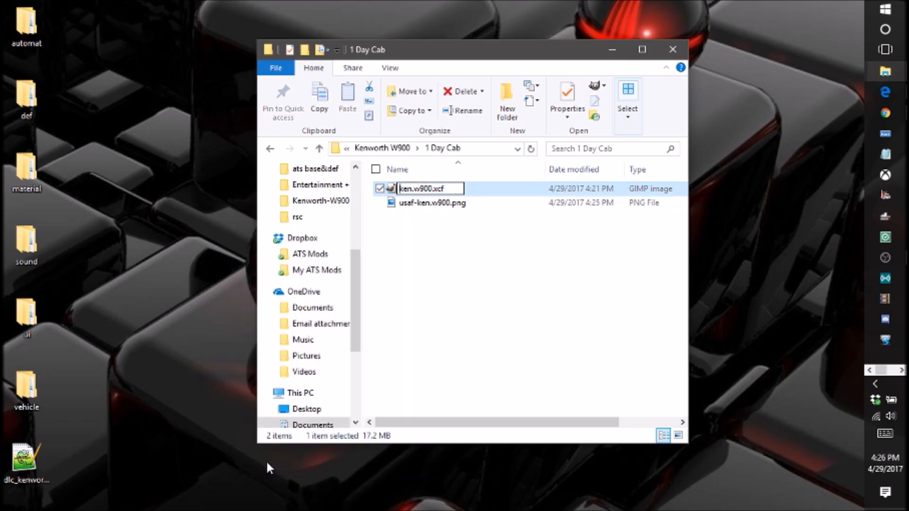
{"action": "type", "text": "usaf"}
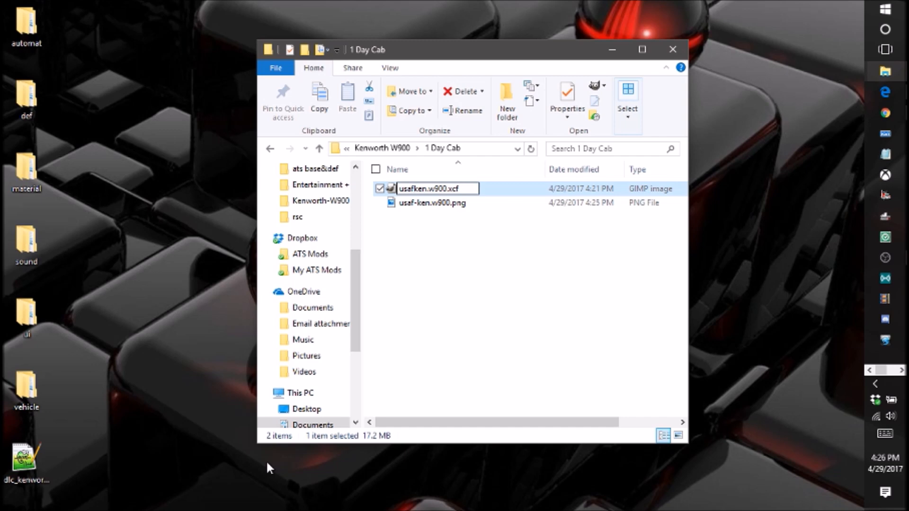
{"action": "type", "text": "-"}
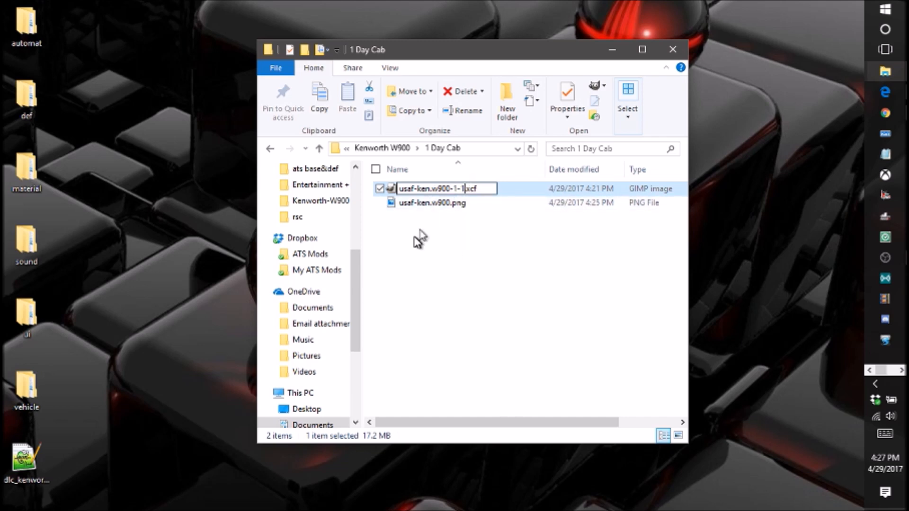
{"action": "left_click", "coordinate": [479, 298]}
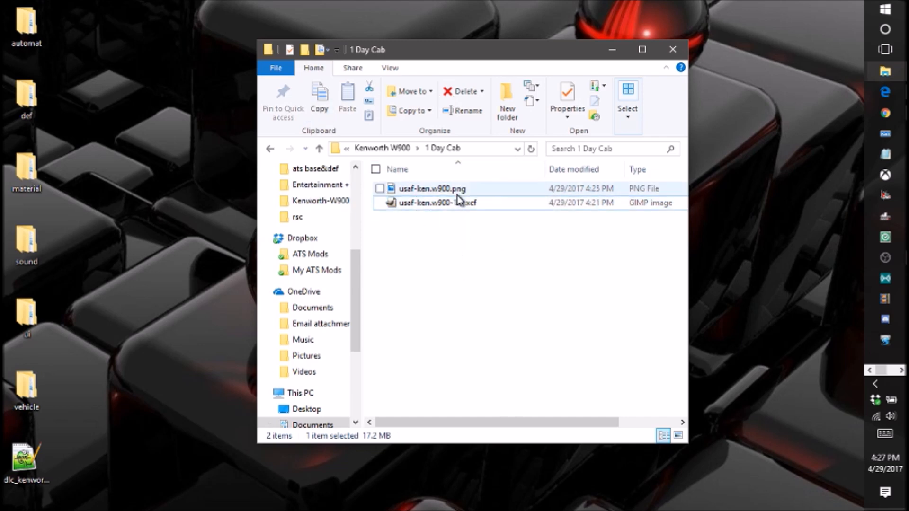
Rename the exported day cab PNG to usaf-ken.w900-1-1.png.
{"action": "right_click", "coordinate": [456, 194]}
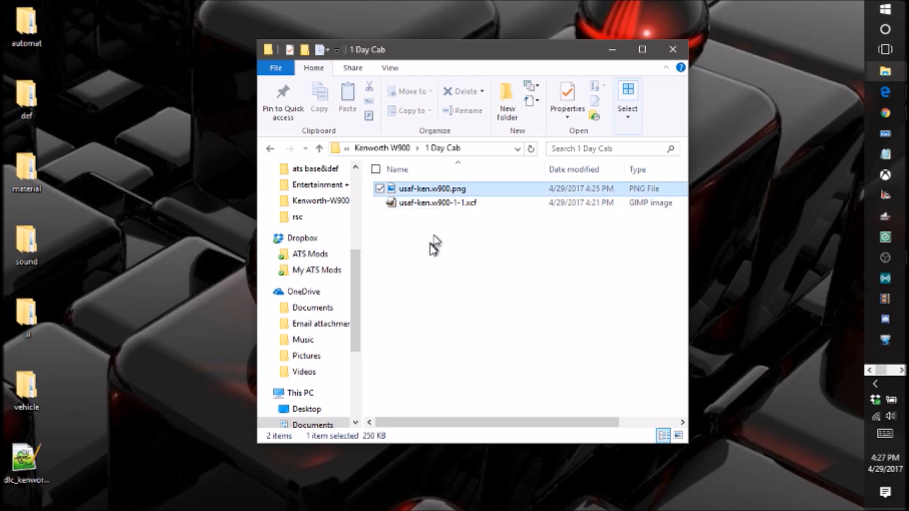
{"action": "left_click", "coordinate": [337, 484]}
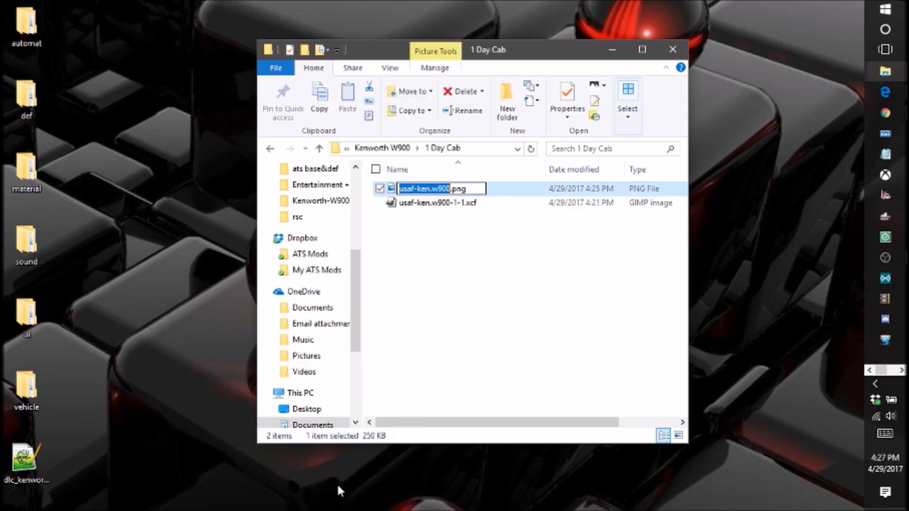
{"action": "key", "text": "Right"}
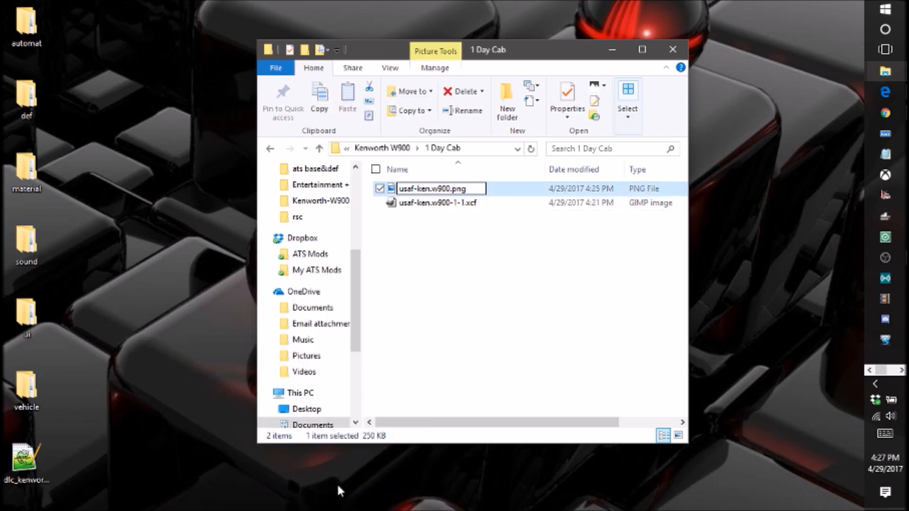
{"action": "type", "text": "-1-1"}
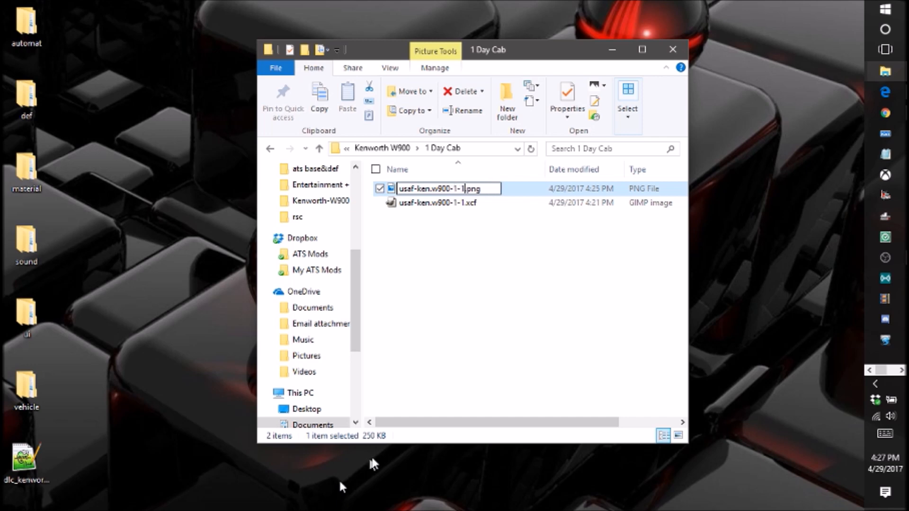
{"action": "left_click", "coordinate": [412, 294]}
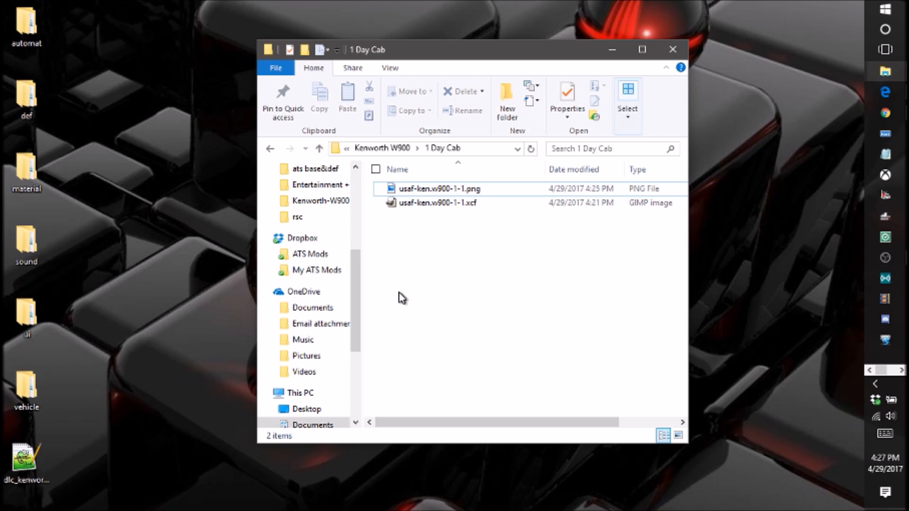
Compare the finished amatruck day cab folder's files and naming with those in the USAF 1 Day Cab folder.
{"action": "left_click", "coordinate": [270, 149]}
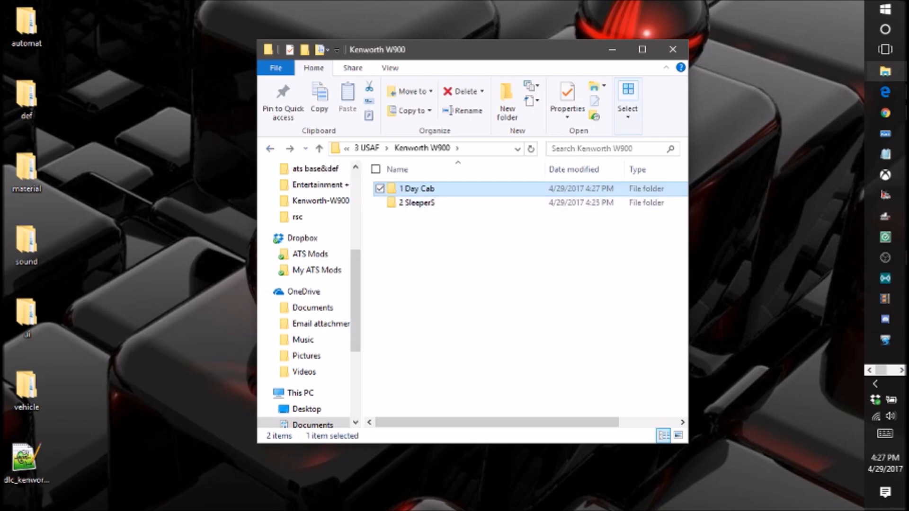
{"action": "left_click_drag", "start_coordinate": [0, 136], "coordinate": [486, 63]}
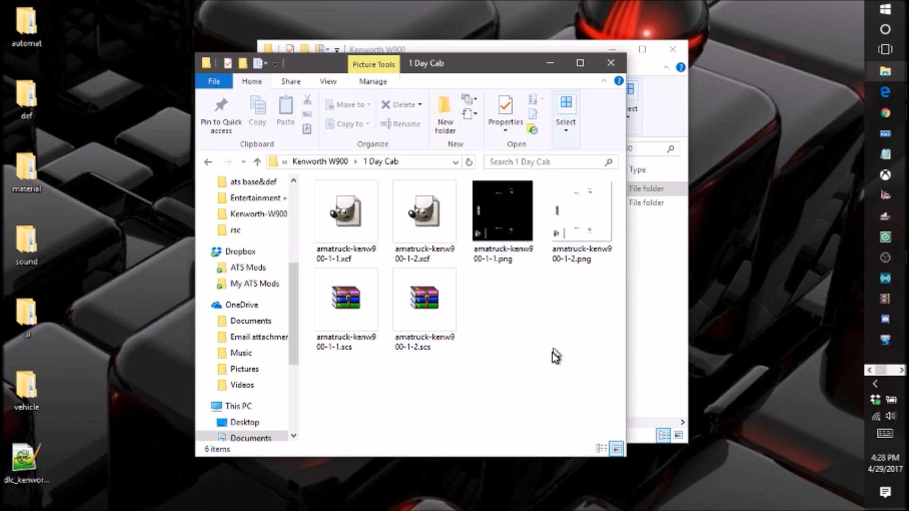
{"action": "left_click", "coordinate": [550, 63]}
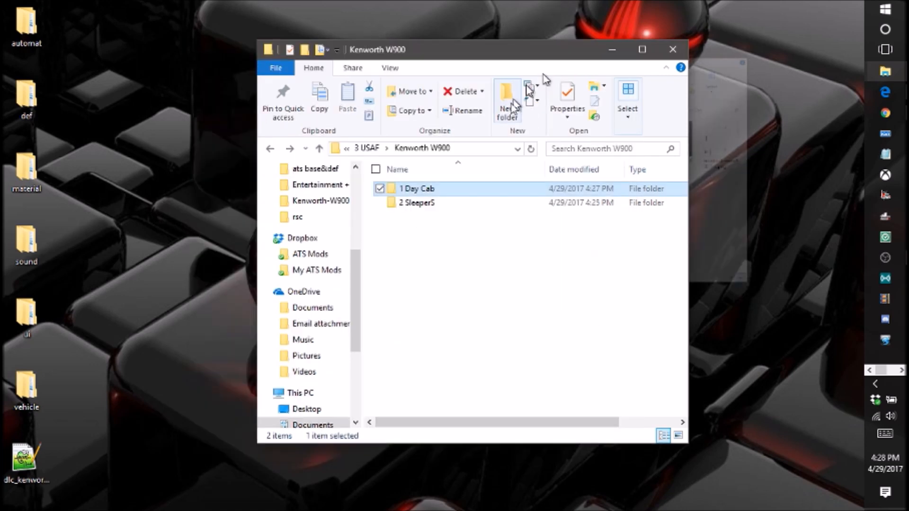
{"action": "double_click", "coordinate": [489, 192]}
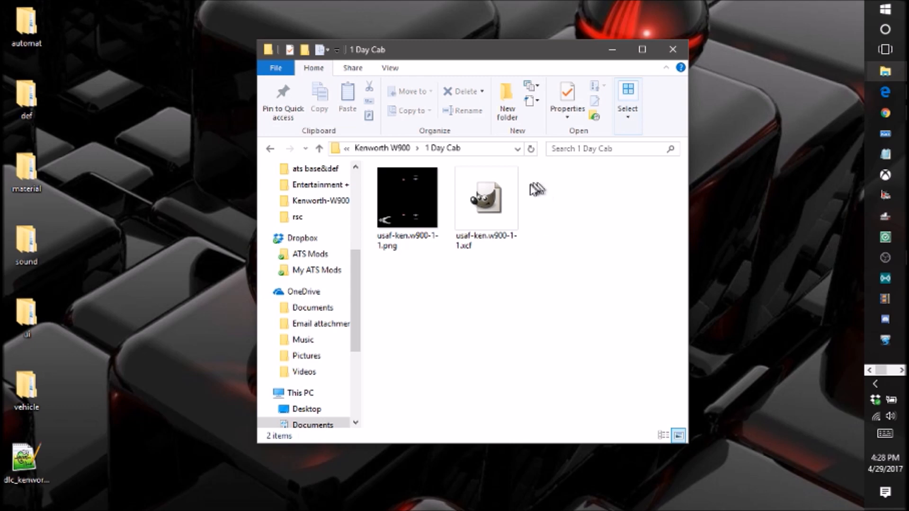
Open the USAF 2 SleeperS folder and rename its exported PNG to usaf-ken.w900-2-1.png.
{"action": "left_click", "coordinate": [270, 148]}
{"action": "left_click", "coordinate": [425, 207]}
{"action": "double_click", "coordinate": [424, 208]}
{"action": "left_click", "coordinate": [422, 208]}
{"action": "right_click", "coordinate": [423, 208]}
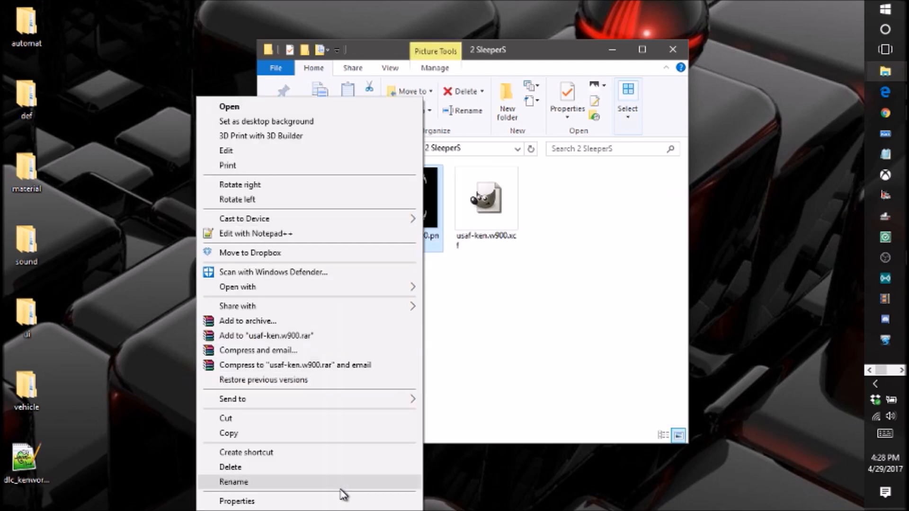
{"action": "left_click", "coordinate": [234, 482]}
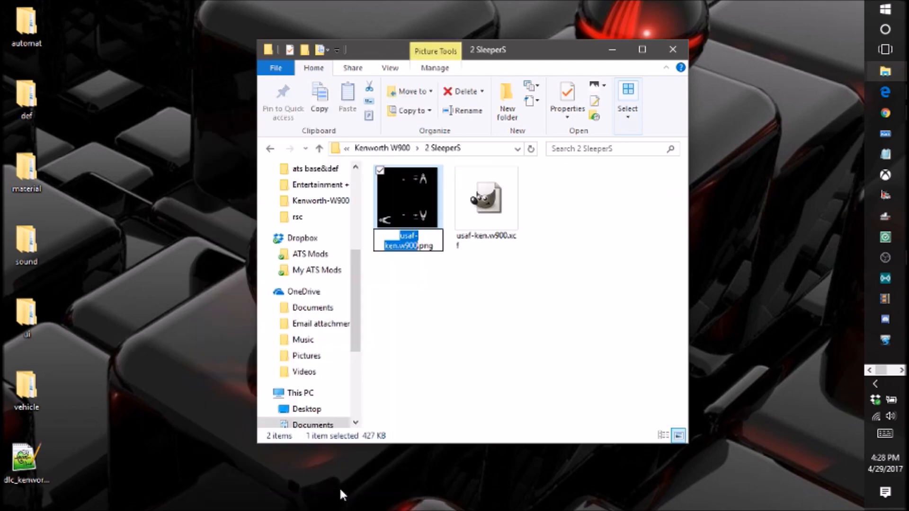
{"action": "key", "text": "Right"}
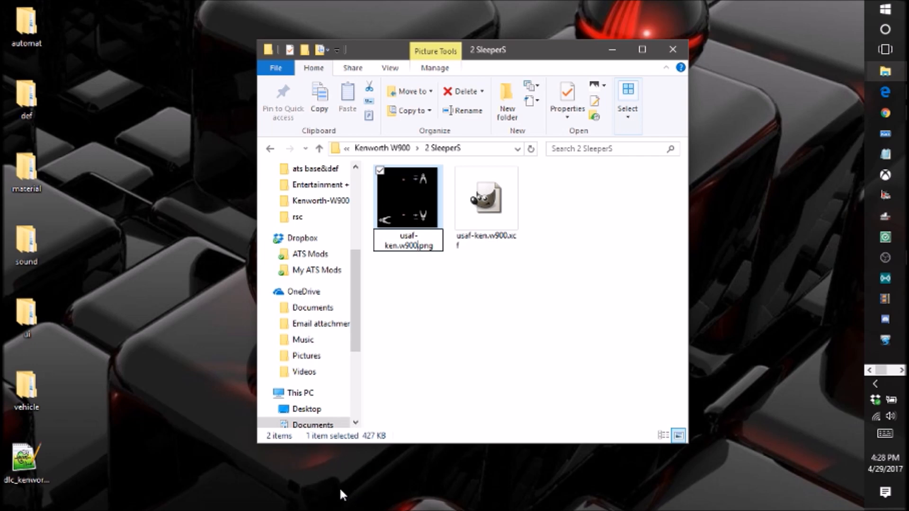
{"action": "type", "text": "-2-1"}
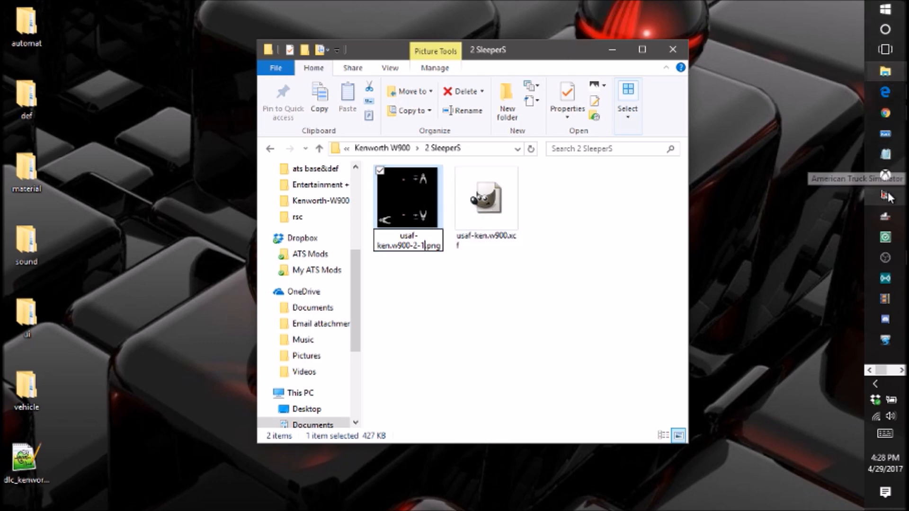
Examine the file naming in the amatruck skin's 2 SleeperS folder in the other File Explorer window.
{"action": "mouse_move", "coordinate": [894, 71]}
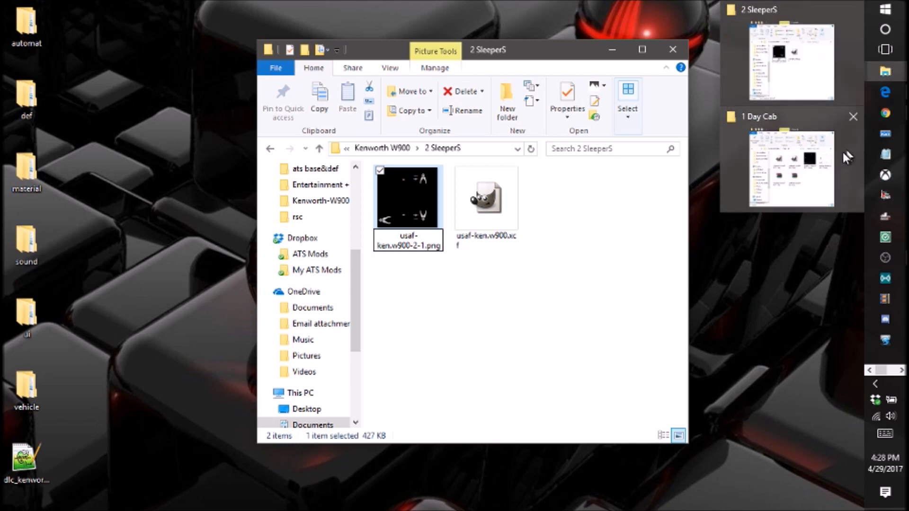
{"action": "left_click", "coordinate": [792, 166]}
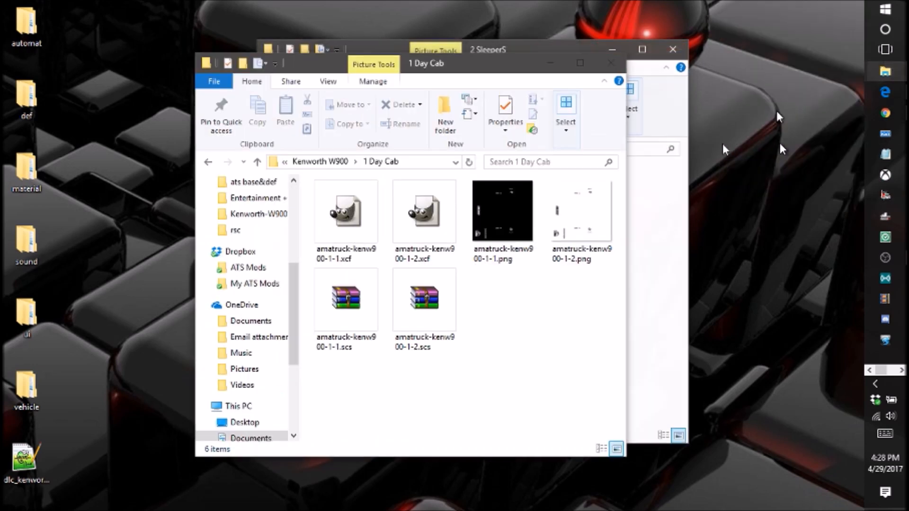
{"action": "left_click", "coordinate": [208, 162]}
{"action": "double_click", "coordinate": [352, 218]}
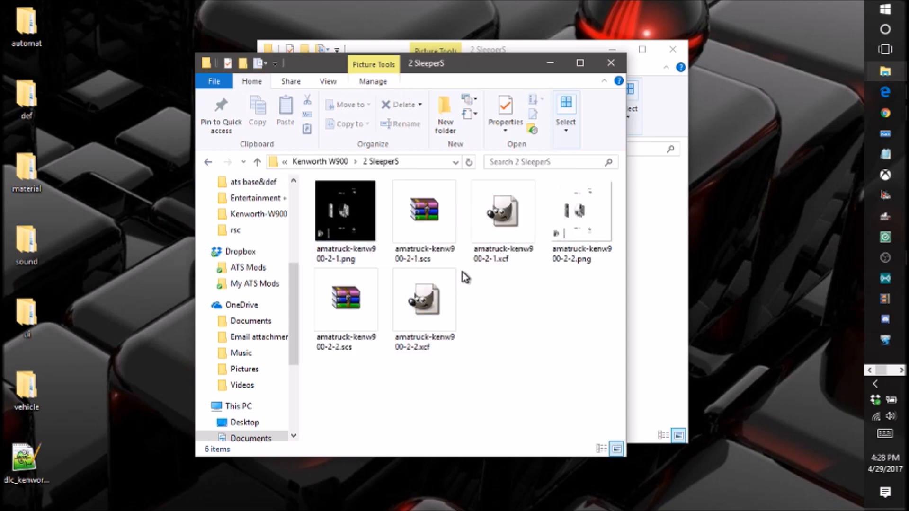
Rename the GIMP source file in the USAF 2 SleeperS folder to usaf-ken.w900-2-1.xcf.
{"action": "left_click", "coordinate": [547, 66]}
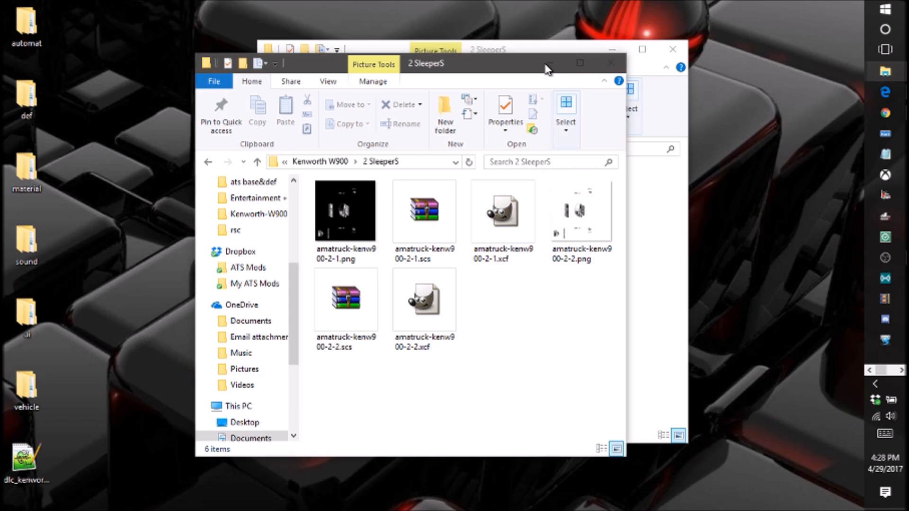
{"action": "left_click", "coordinate": [462, 318]}
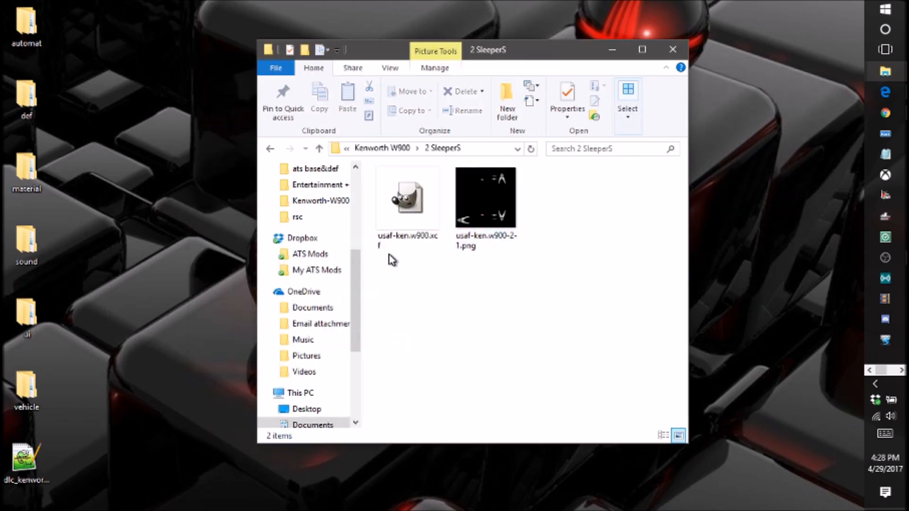
{"action": "left_click", "coordinate": [408, 237]}
{"action": "right_click", "coordinate": [408, 237]}
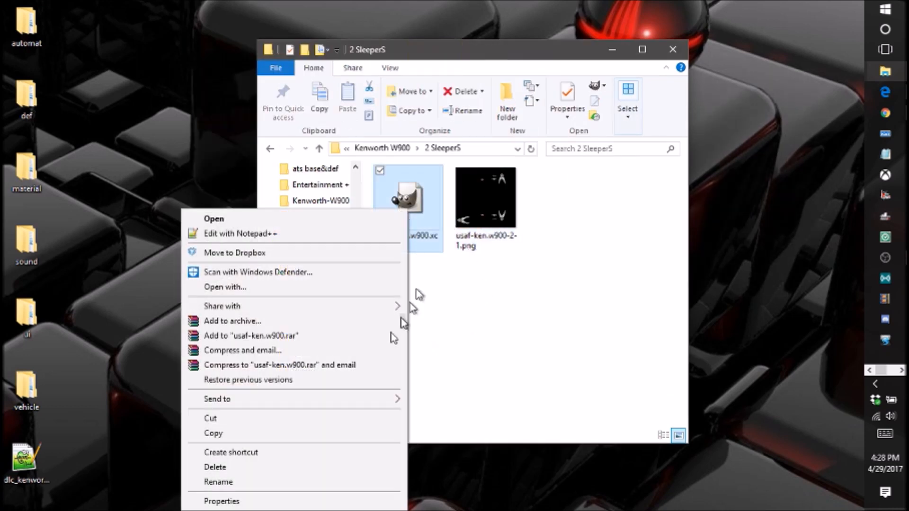
{"action": "left_click", "coordinate": [264, 483]}
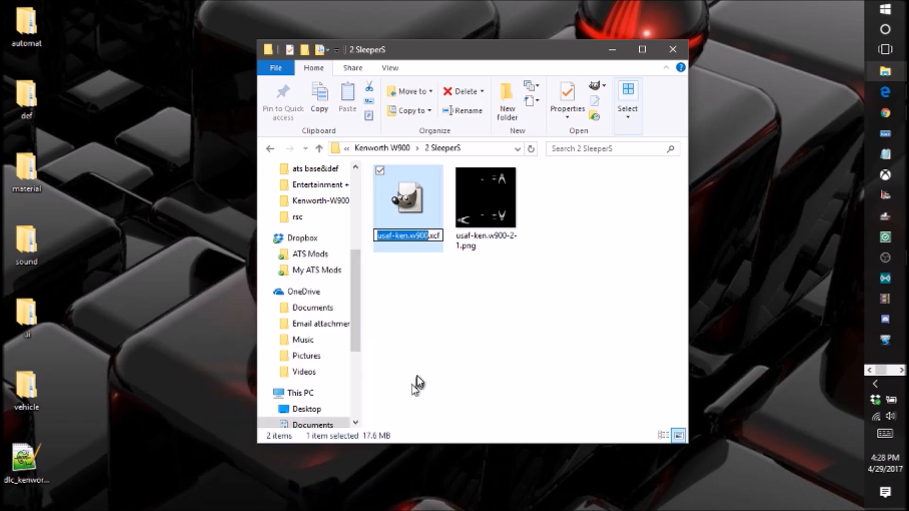
{"action": "key", "text": "Right"}
{"action": "type", "text": "-"}
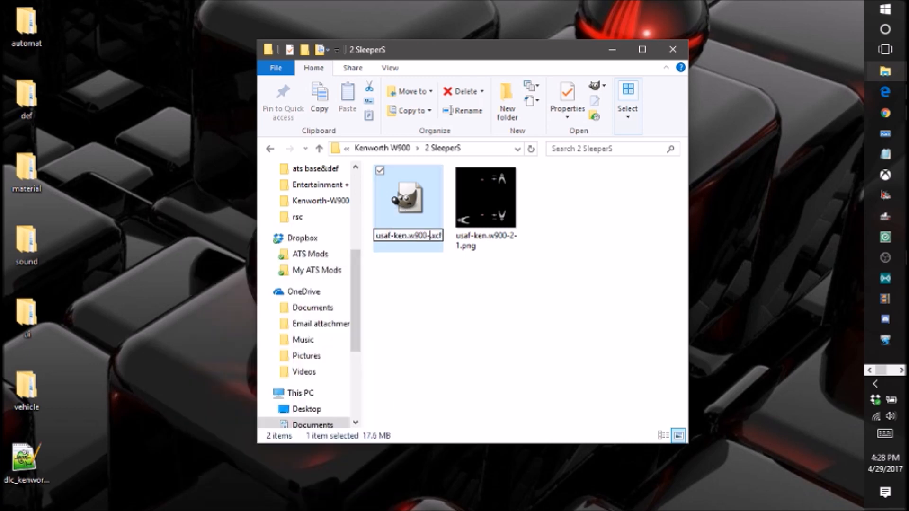
{"action": "type", "text": "2-"}
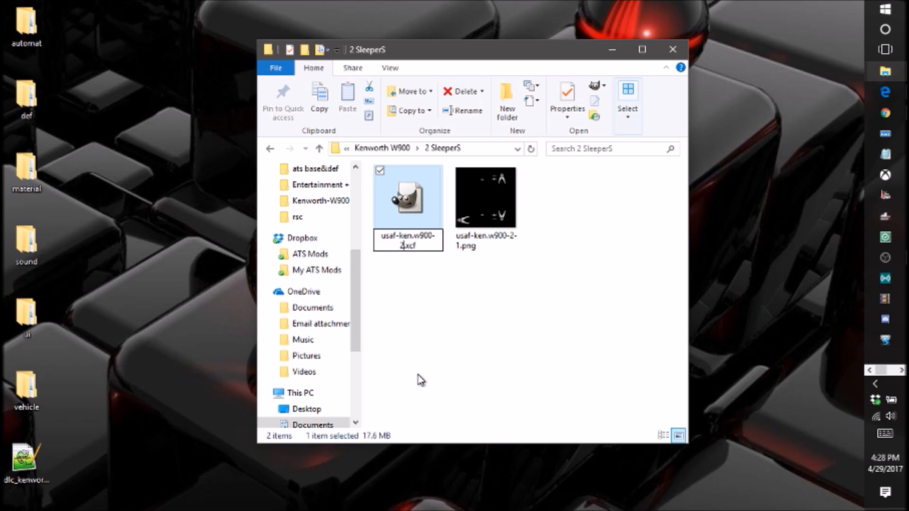
{"action": "type", "text": "1"}
{"action": "key", "text": "Return"}
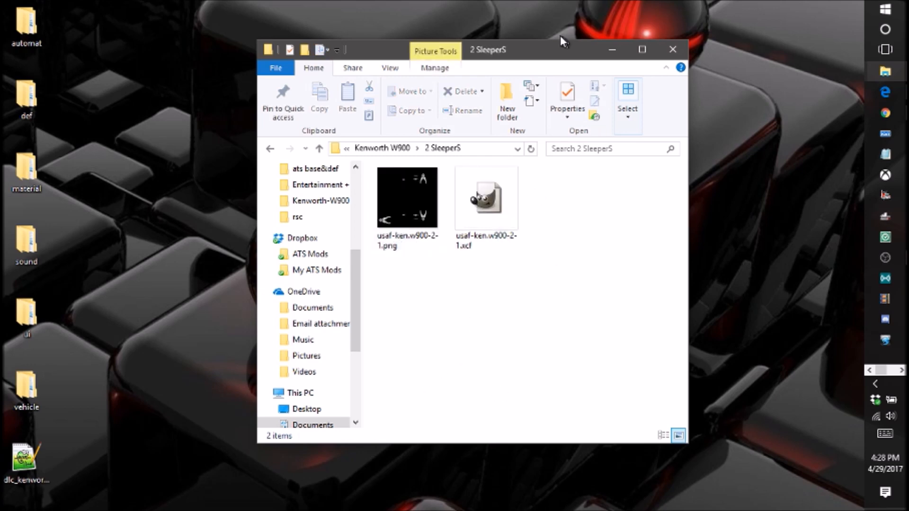
Switch to ETS2 Studio and set the Kenworth W900 skin's name to USAF Paint Job.
{"action": "left_click_drag", "start_coordinate": [555, 56], "coordinate": [381, 207]}
{"action": "left_click", "coordinate": [440, 201]}
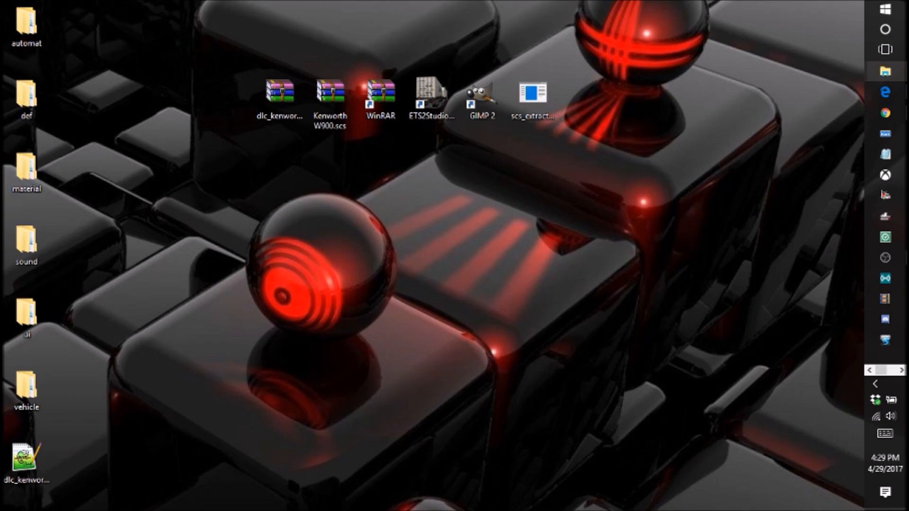
{"action": "key", "text": "alt+Tab"}
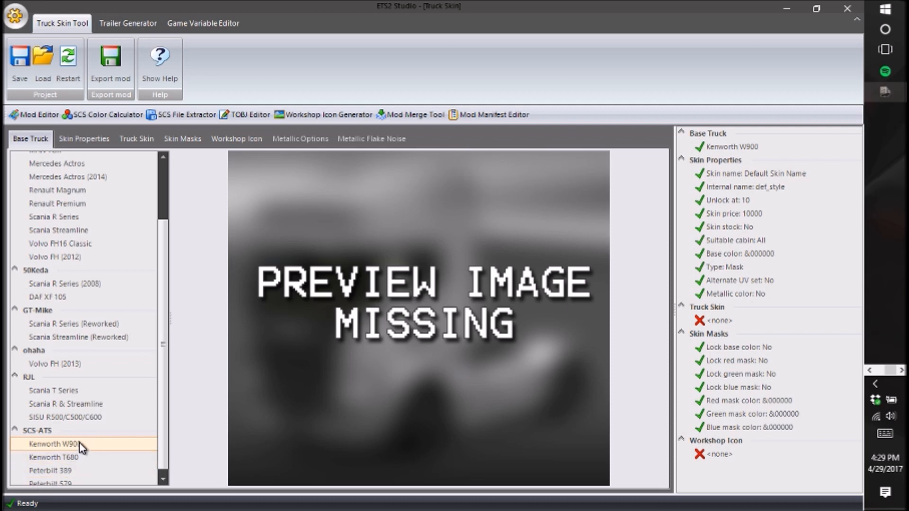
{"action": "left_click", "coordinate": [92, 136]}
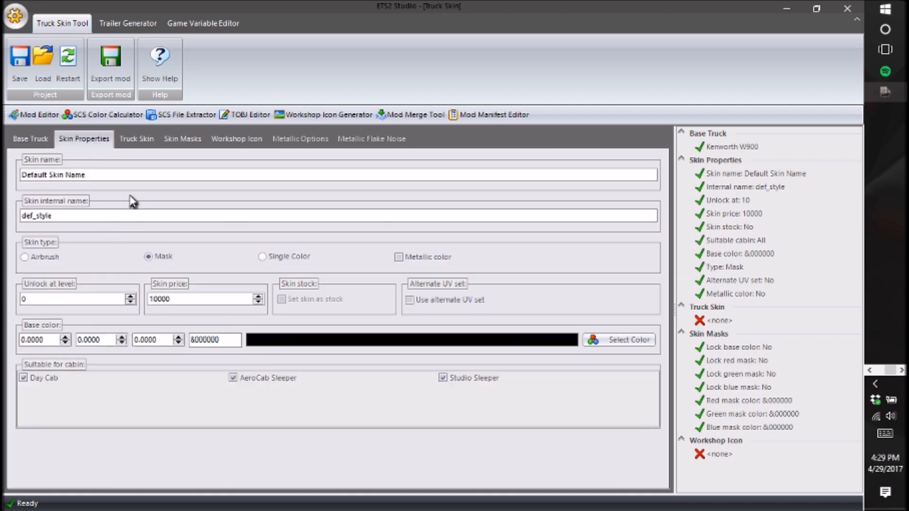
{"action": "triple_click", "coordinate": [126, 175]}
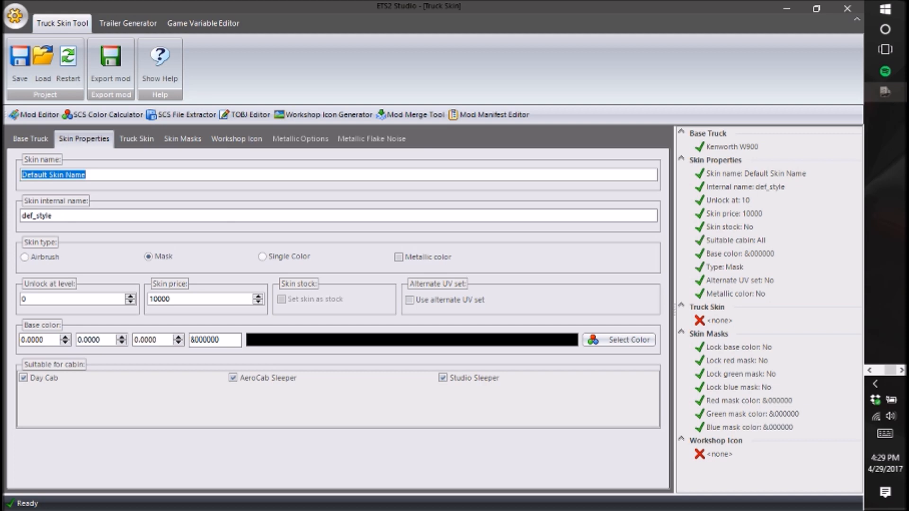
{"action": "type", "text": "USAF Skin"}
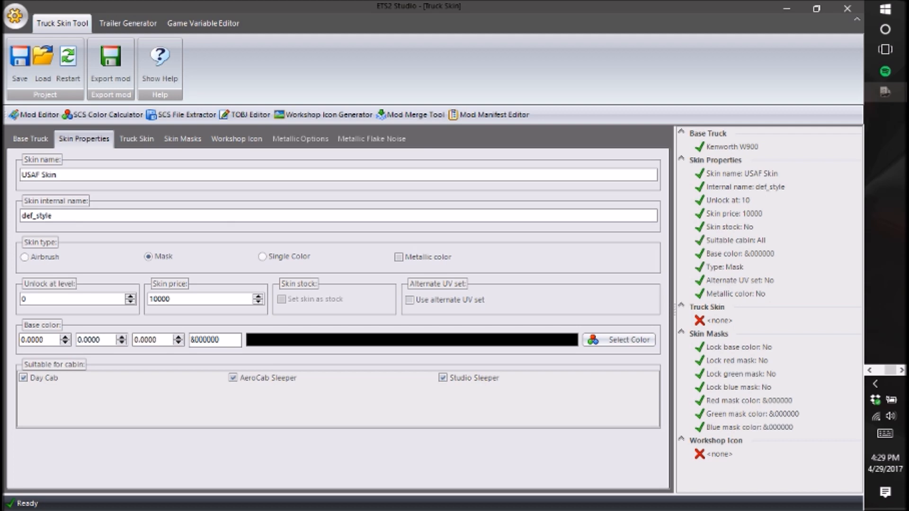
{"action": "key", "text": "BackSpace"}
{"action": "key", "text": "BackSpace"}
{"action": "key", "text": "BackSpace"}
{"action": "key", "text": "BackSpace"}
{"action": "type", "text": "Paint Job"}
Check the USAF file names in File Explorer as a reference for the skin's internal name.
{"action": "left_click_drag", "start_coordinate": [67, 217], "coordinate": [8, 220]}
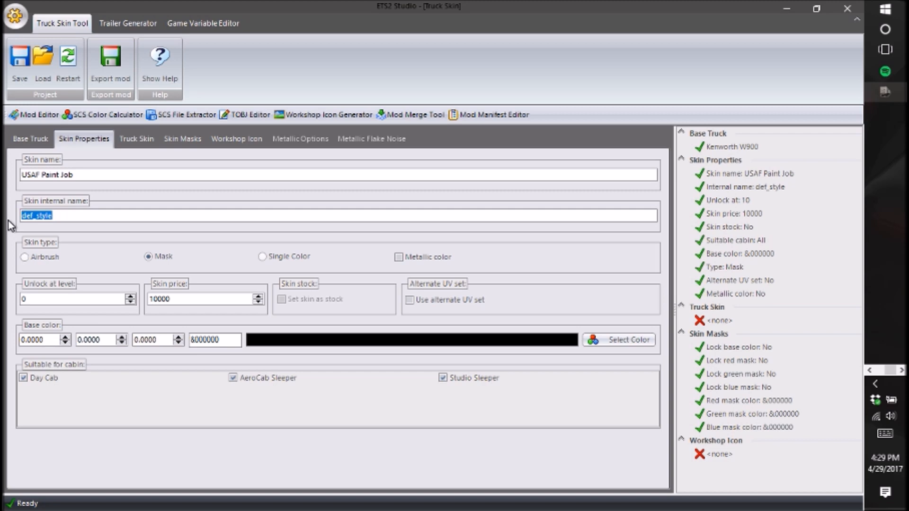
{"action": "key", "text": "alt+Tab"}
{"action": "left_click_drag", "start_coordinate": [196, 149], "coordinate": [361, 118]}
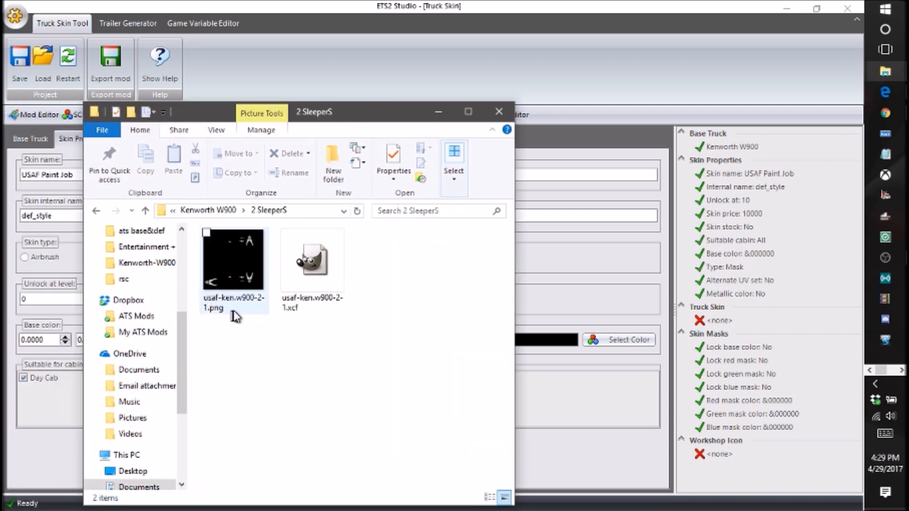
{"action": "left_click_drag", "start_coordinate": [371, 108], "coordinate": [643, 109]}
{"action": "left_click", "coordinate": [148, 211]}
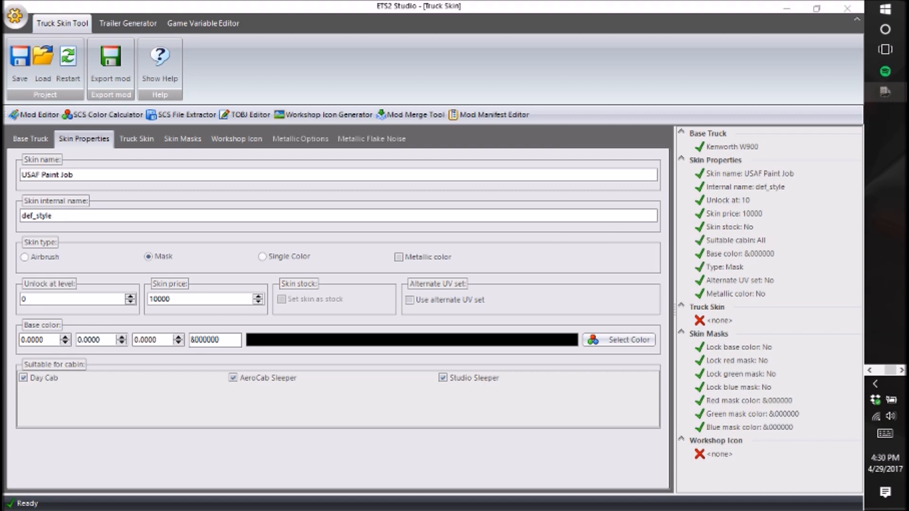
{"action": "key", "text": "alt+Tab"}
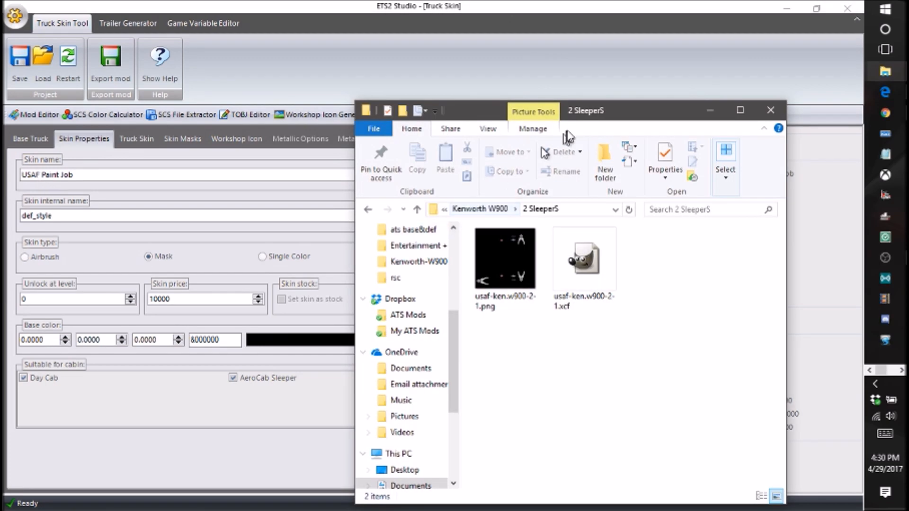
{"action": "left_click_drag", "start_coordinate": [609, 113], "coordinate": [26, 123]}
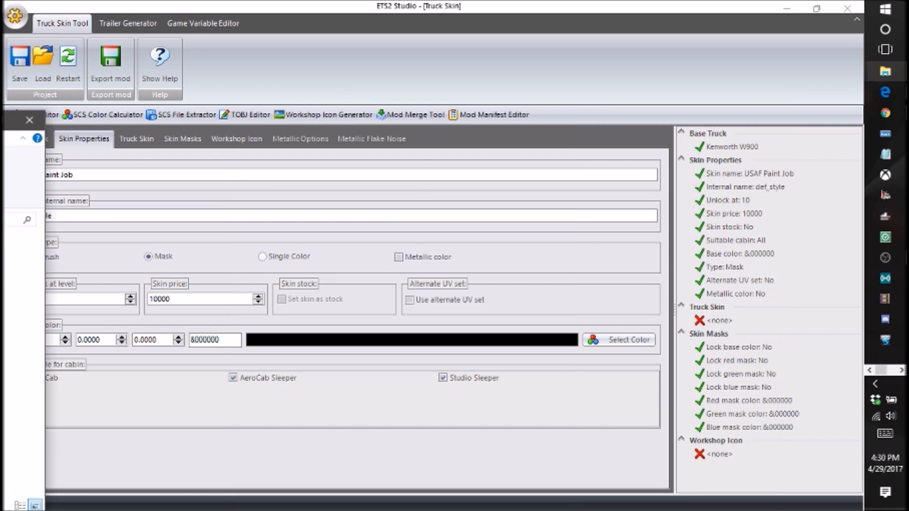
{"action": "left_click_drag", "start_coordinate": [9, 120], "coordinate": [0, 127]}
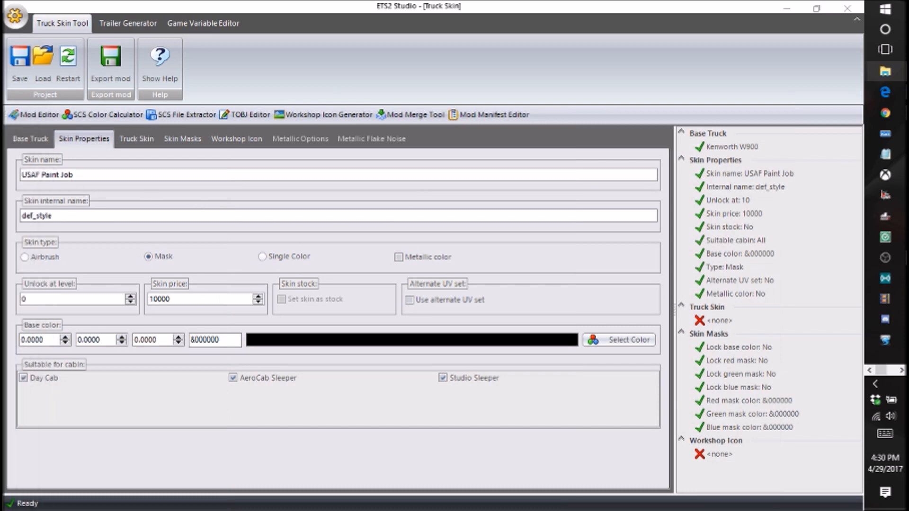
{"action": "left_click_drag", "start_coordinate": [152, 214], "coordinate": [1, 216]}
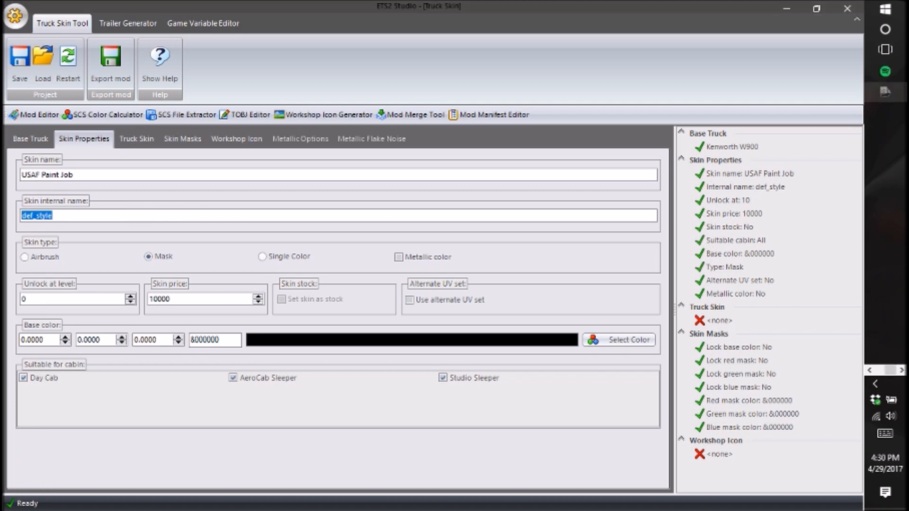
{"action": "type", "text": "usaf"}
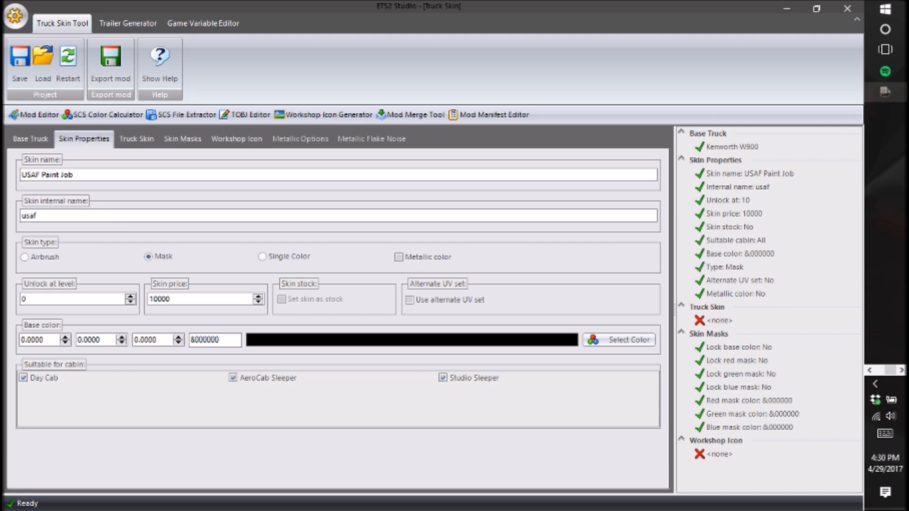
{"action": "type", "text": "ken"}
{"action": "type", "text": "w"}
{"action": "type", "text": "9"}
{"action": "type", "text": "00"}
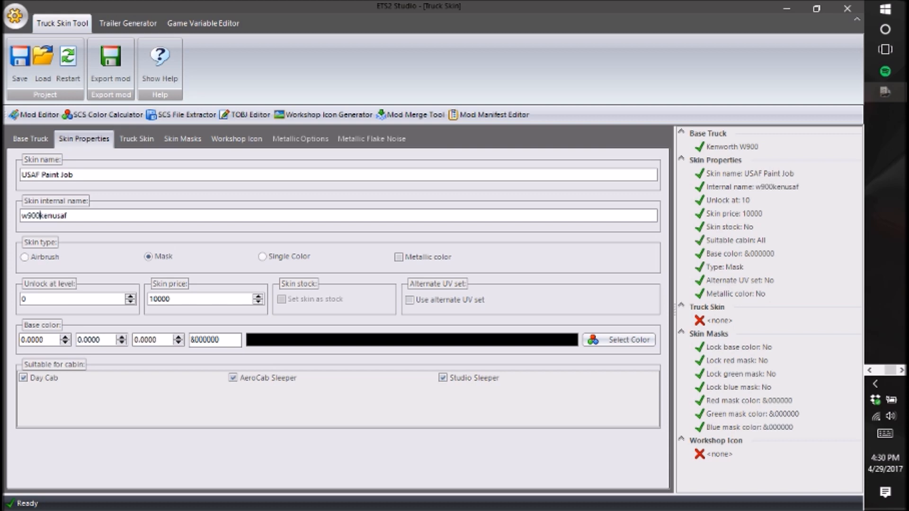
{"action": "type", "text": "1"}
{"action": "key", "text": "BackSpace"}
{"action": "type", "text": "k"}
{"action": "left_click", "coordinate": [102, 216]}
{"action": "key", "text": "BackSpace"}
{"action": "key", "text": "BackSpace"}
{"action": "key", "text": "BackSpace"}
{"action": "key", "text": "BackSpace"}
{"action": "key", "text": "BackSpace"}
{"action": "key", "text": "BackSpace"}
{"action": "key", "text": "BackSpace"}
{"action": "key", "text": "BackSpace"}
{"action": "key", "text": "BackSpace"}
{"action": "key", "text": "BackSpace"}
{"action": "key", "text": "BackSpace"}
{"action": "key", "text": "BackSpace"}
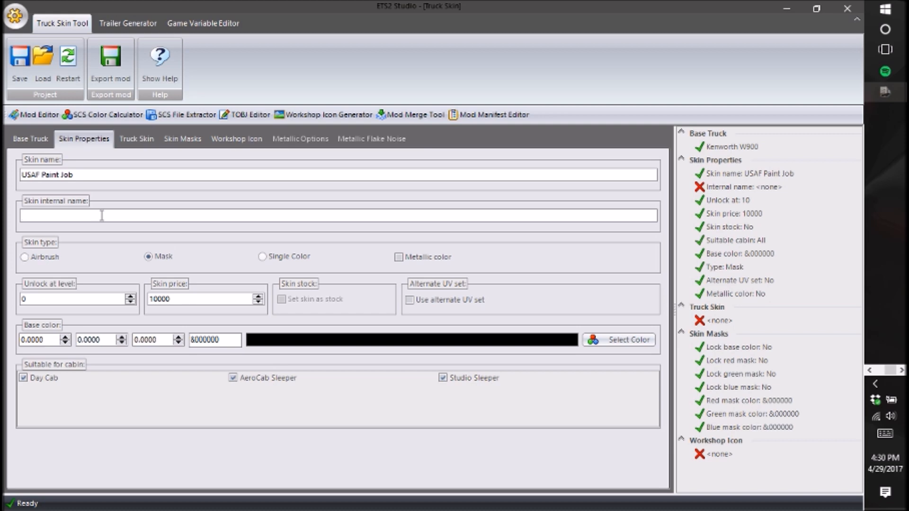
Set the skin's internal name to usa_kenw11.
{"action": "type", "text": "usa"}
{"action": "type", "text": "_kenw"}
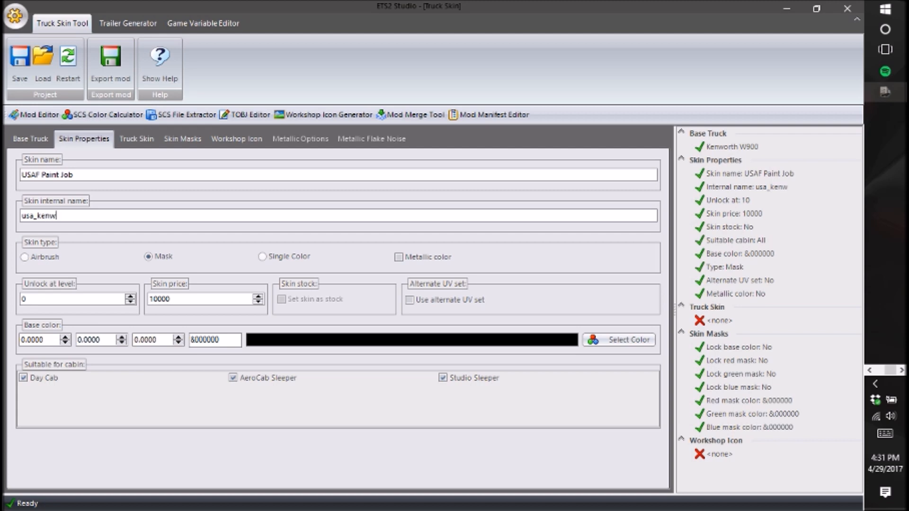
{"action": "type", "text": "_"}
{"action": "type", "text": "11"}
{"action": "key", "text": "Left"}
{"action": "key", "text": "Left"}
{"action": "key", "text": "BackSpace"}
{"action": "key", "text": "Left"}
{"action": "key", "text": "Left"}
{"action": "key", "text": "Left"}
{"action": "key", "text": "Left"}
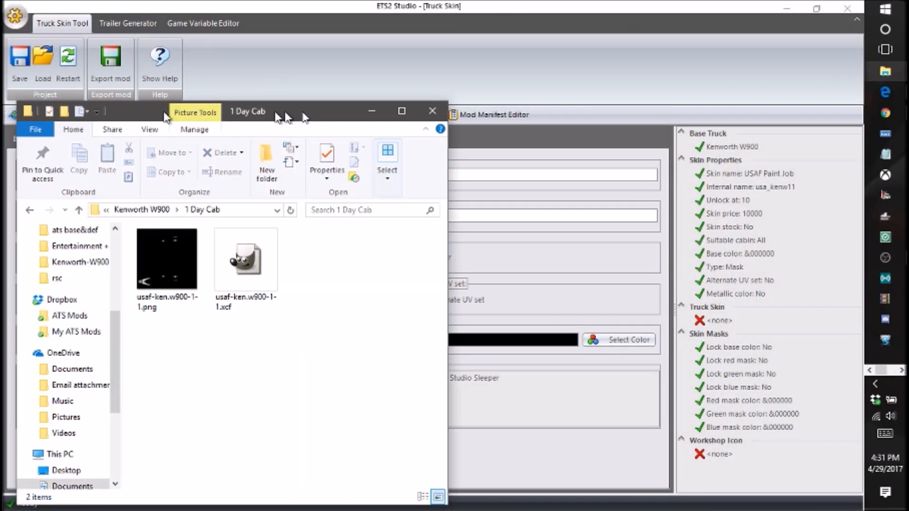
Browse to the 1 Day Cab folder of the Kenworth W900 in the 1 AmaTruck skins.
{"action": "left_click_drag", "start_coordinate": [227, 105], "coordinate": [401, 95]}
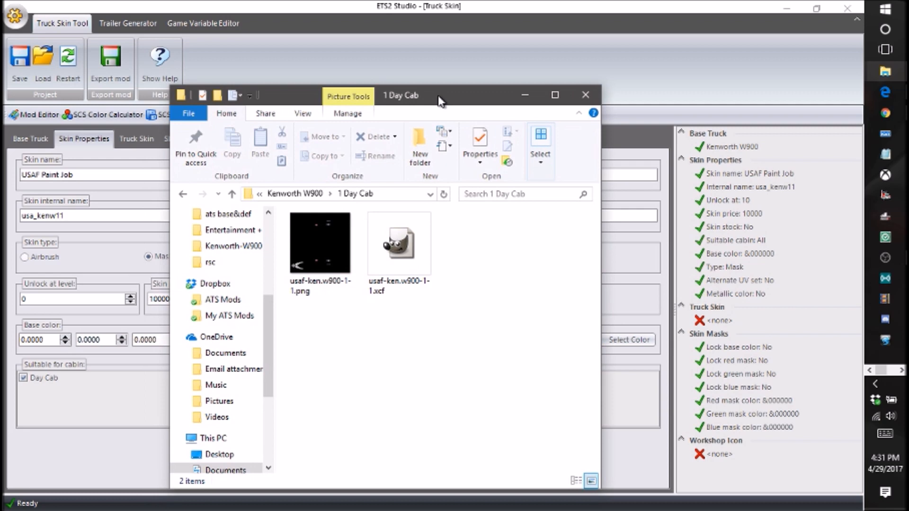
{"action": "left_click", "coordinate": [182, 194]}
{"action": "left_click", "coordinate": [184, 194]}
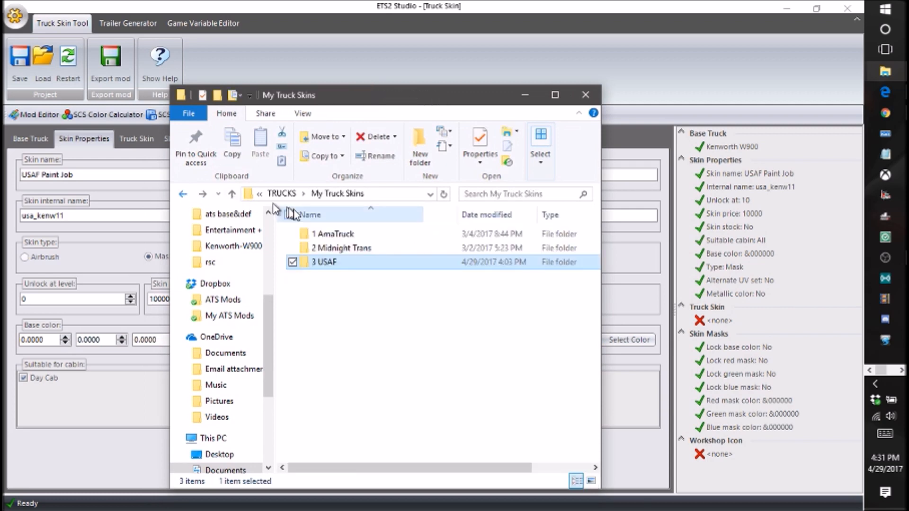
{"action": "double_click", "coordinate": [339, 235]}
{"action": "double_click", "coordinate": [340, 250]}
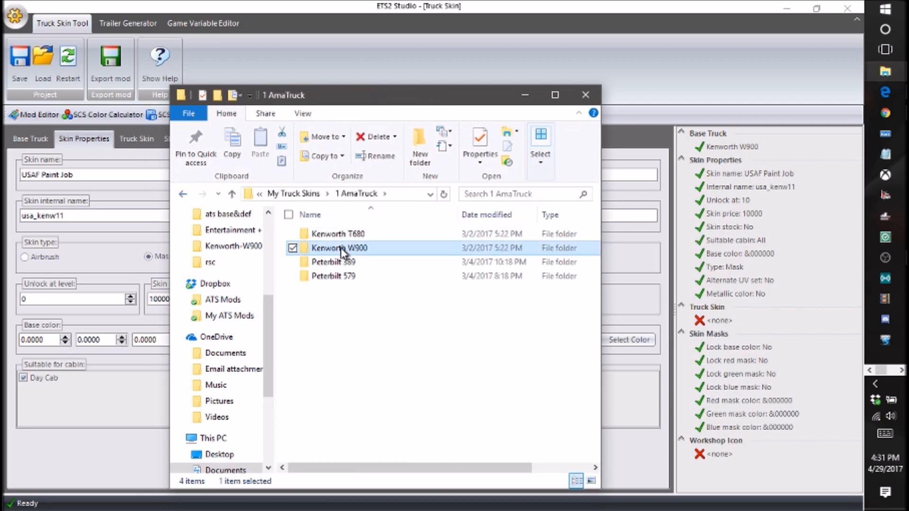
{"action": "double_click", "coordinate": [348, 236]}
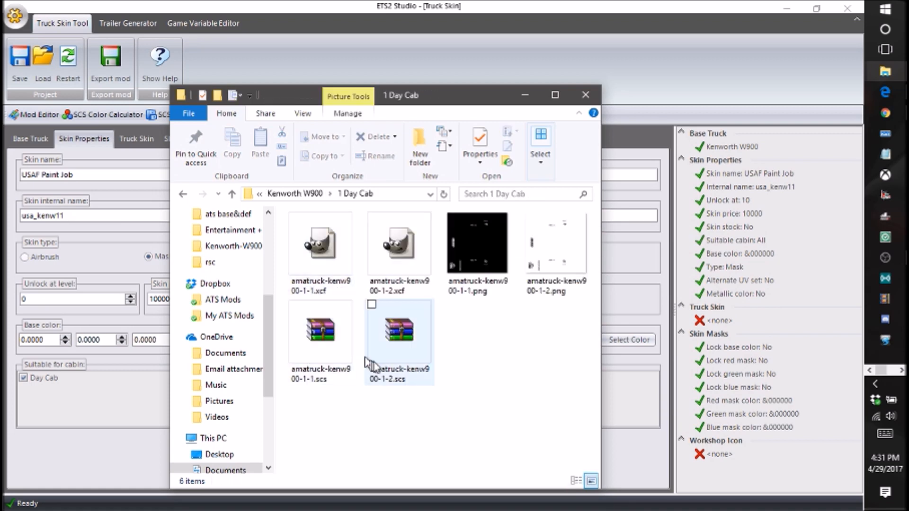
Examine the internal naming in aat_kenw11.sii in the paint_job folder of the amatruck-kenw900-1-1.scs archive, and return to ETS2 Studio.
{"action": "double_click", "coordinate": [342, 336]}
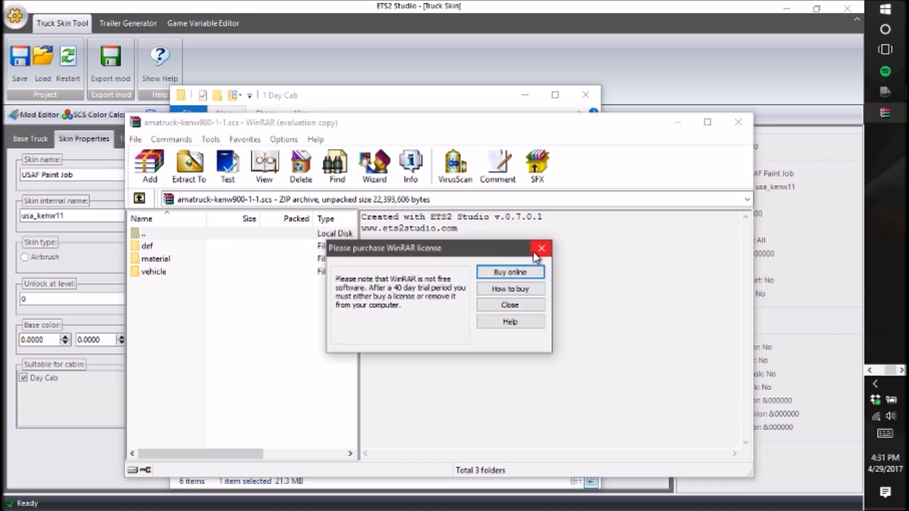
{"action": "left_click", "coordinate": [540, 249]}
{"action": "double_click", "coordinate": [270, 246]}
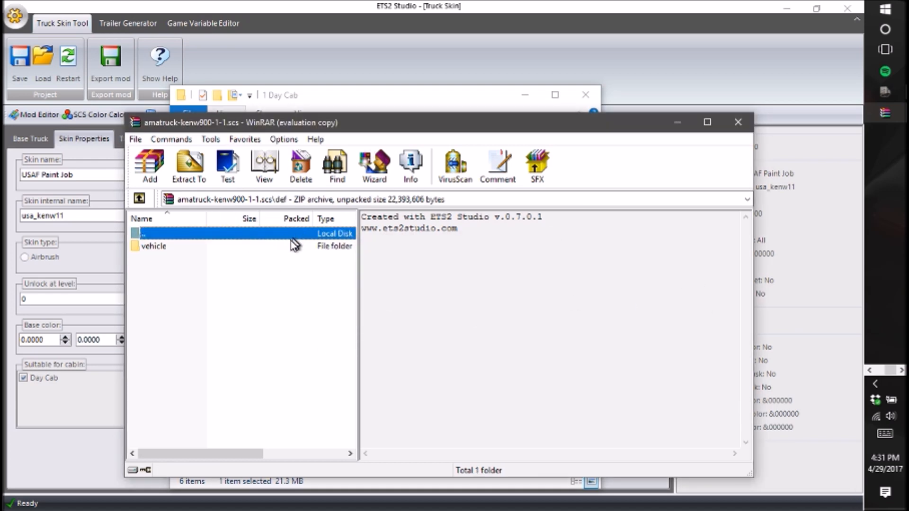
{"action": "double_click", "coordinate": [294, 246]}
{"action": "double_click", "coordinate": [294, 245]}
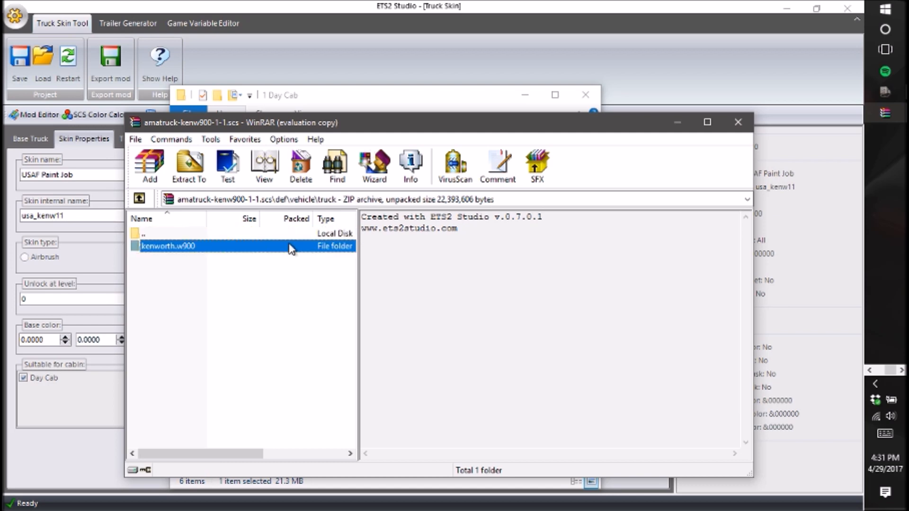
{"action": "double_click", "coordinate": [292, 249]}
{"action": "double_click", "coordinate": [283, 253]}
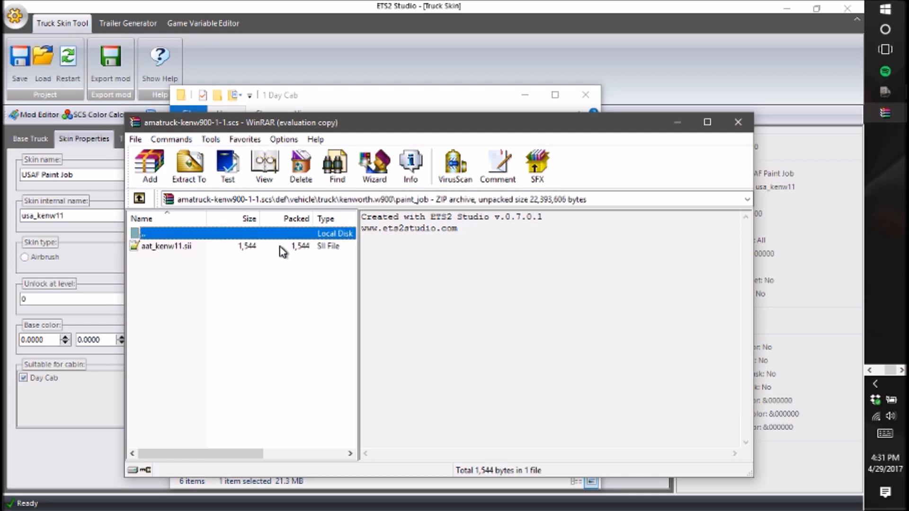
{"action": "left_click", "coordinate": [282, 249]}
{"action": "double_click", "coordinate": [319, 246]}
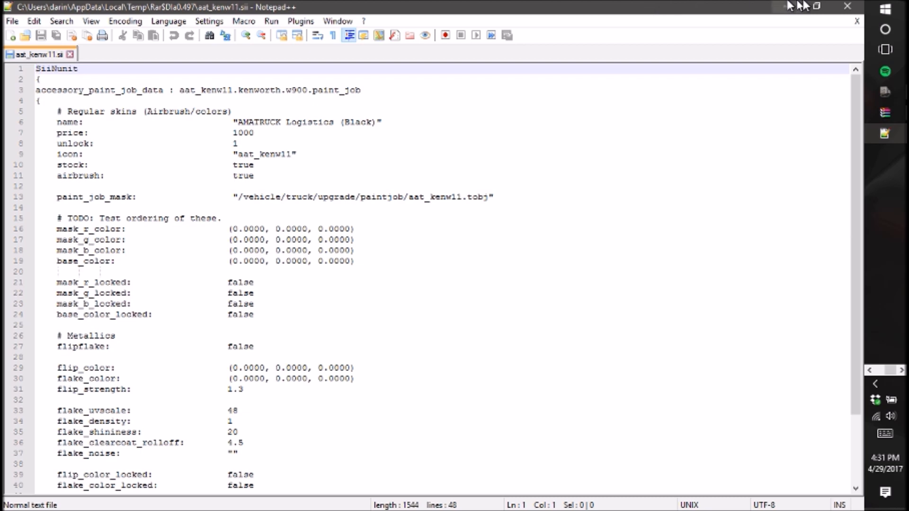
{"action": "left_click", "coordinate": [848, 6]}
{"action": "left_click", "coordinate": [739, 124]}
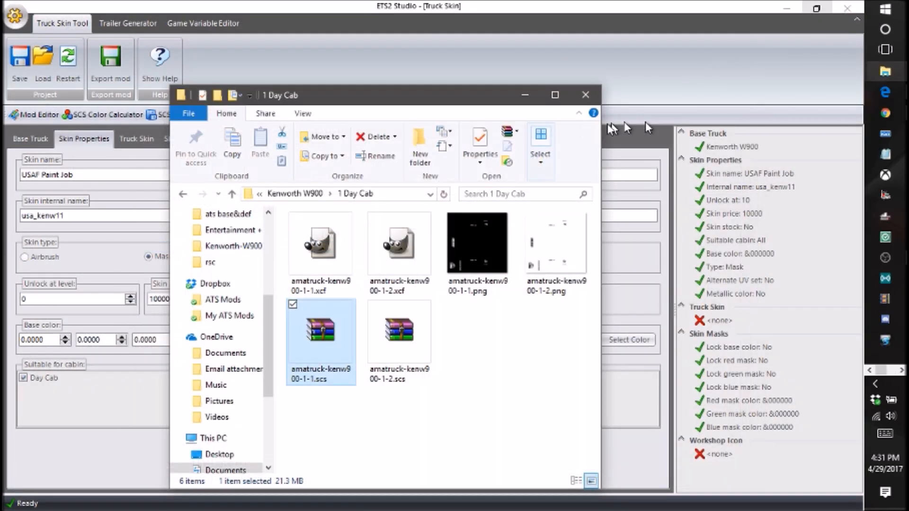
{"action": "left_click", "coordinate": [524, 95]}
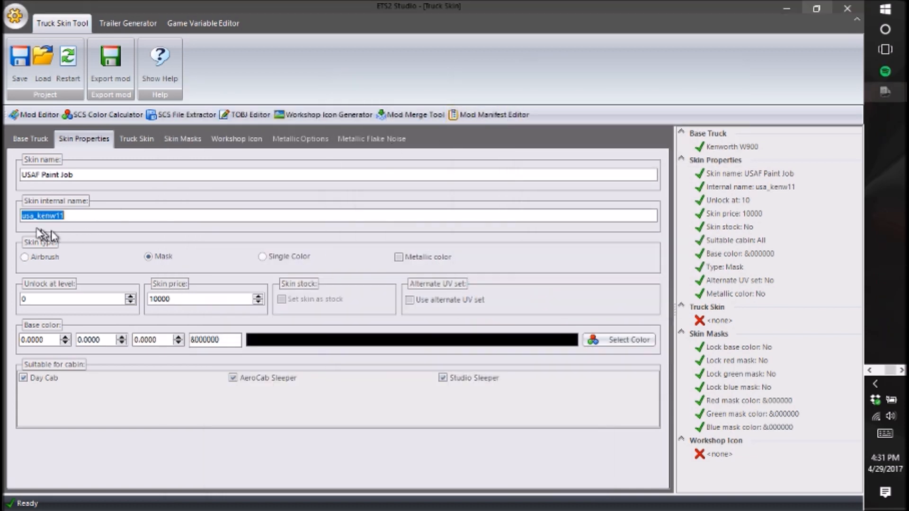
Keep the internal name usa_kenw11 and set the skin type to Airbrush.
{"action": "left_click", "coordinate": [112, 214]}
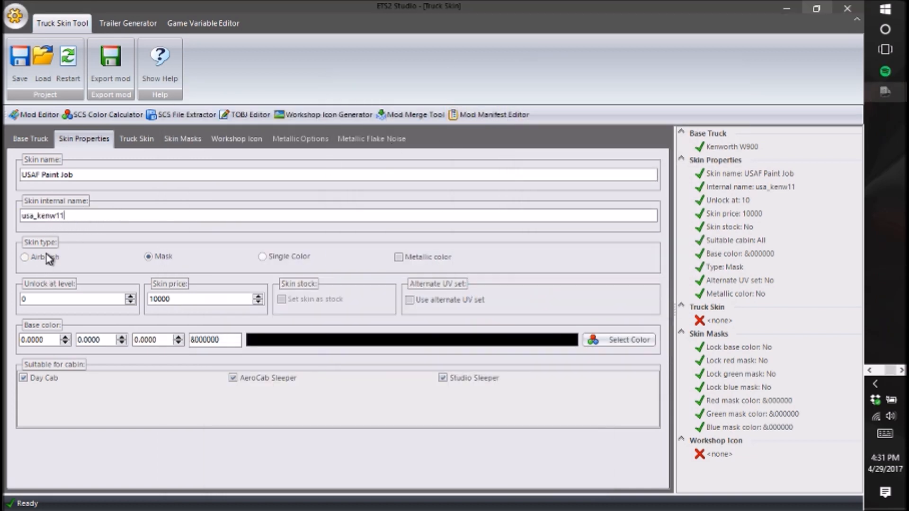
{"action": "left_click", "coordinate": [49, 259]}
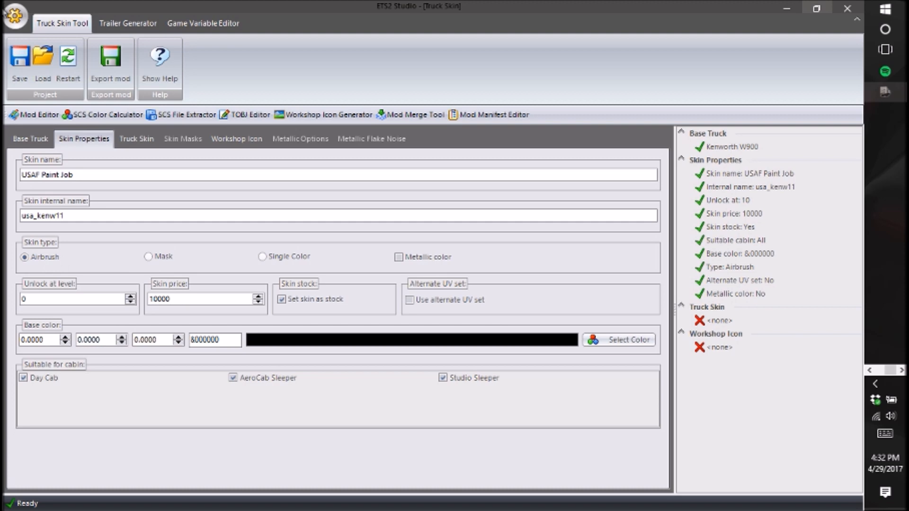
{"action": "left_click", "coordinate": [885, 9]}
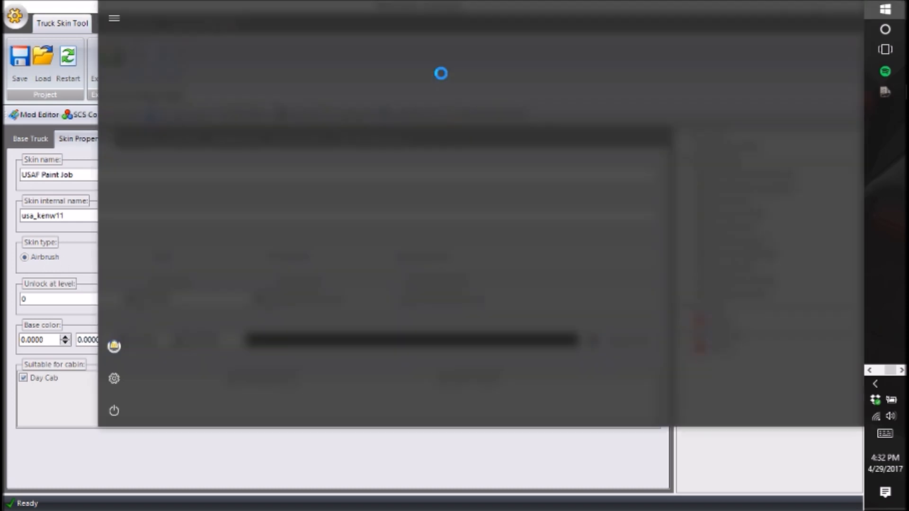
{"action": "scroll", "coordinate": [171, 159], "scroll_direction": "down", "scroll_amount": 10}
{"action": "scroll", "coordinate": [144, 274], "scroll_direction": "down", "scroll_amount": 10}
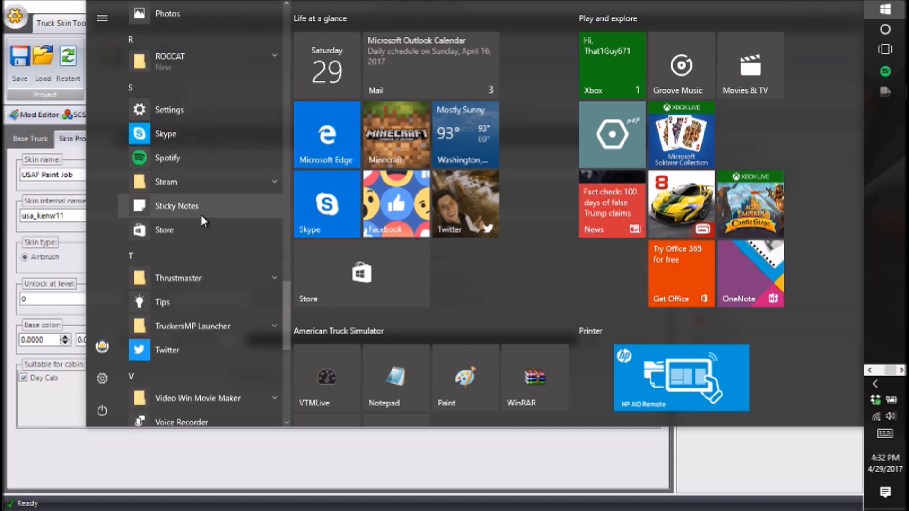
{"action": "scroll", "coordinate": [166, 362], "scroll_direction": "down", "scroll_amount": 5}
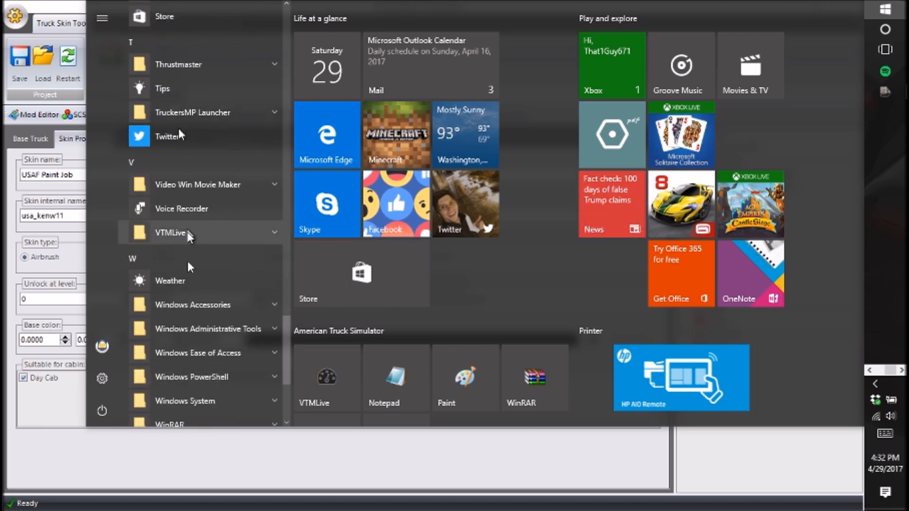
{"action": "scroll", "coordinate": [187, 284], "scroll_direction": "down", "scroll_amount": 4}
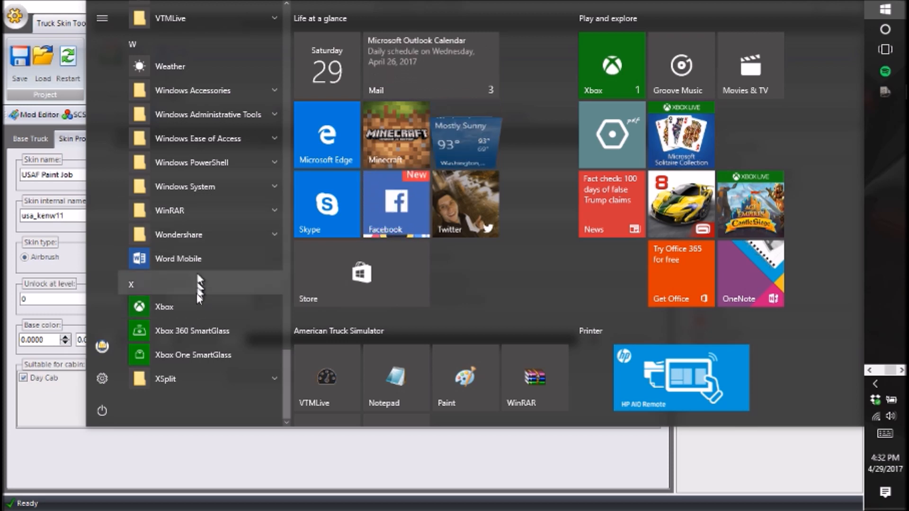
{"action": "scroll", "coordinate": [195, 307], "scroll_direction": "up", "scroll_amount": 3}
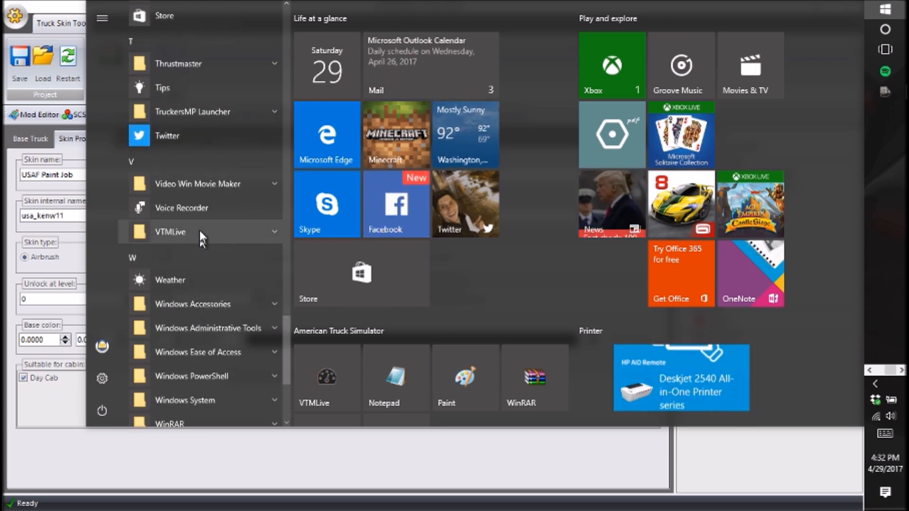
{"action": "scroll", "coordinate": [191, 266], "scroll_direction": "up", "scroll_amount": 4}
{"action": "scroll", "coordinate": [192, 260], "scroll_direction": "up", "scroll_amount": 4}
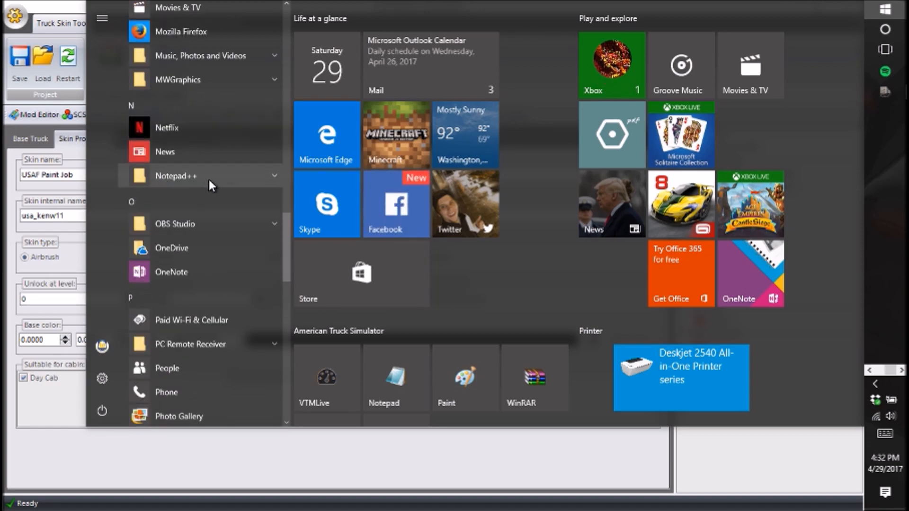
{"action": "left_click", "coordinate": [203, 181]}
{"action": "left_click", "coordinate": [199, 201]}
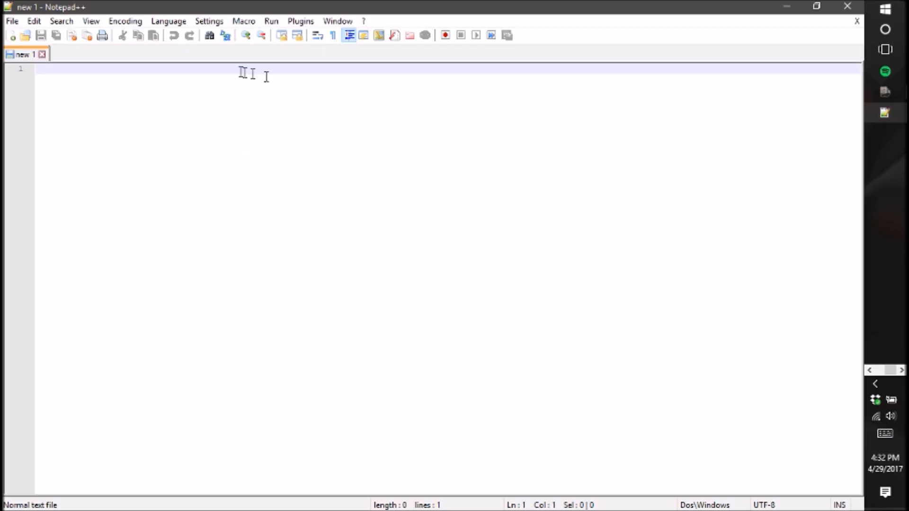
{"action": "left_click", "coordinate": [848, 6]}
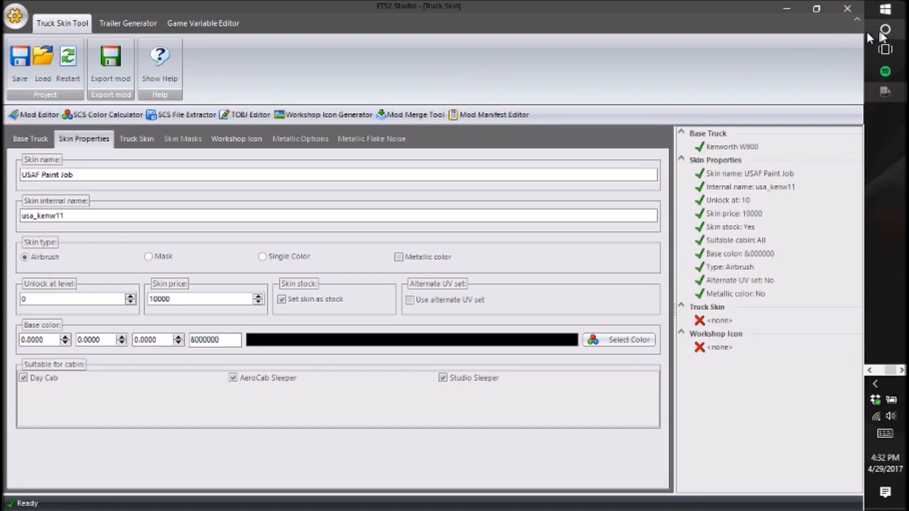
{"action": "key", "text": "super"}
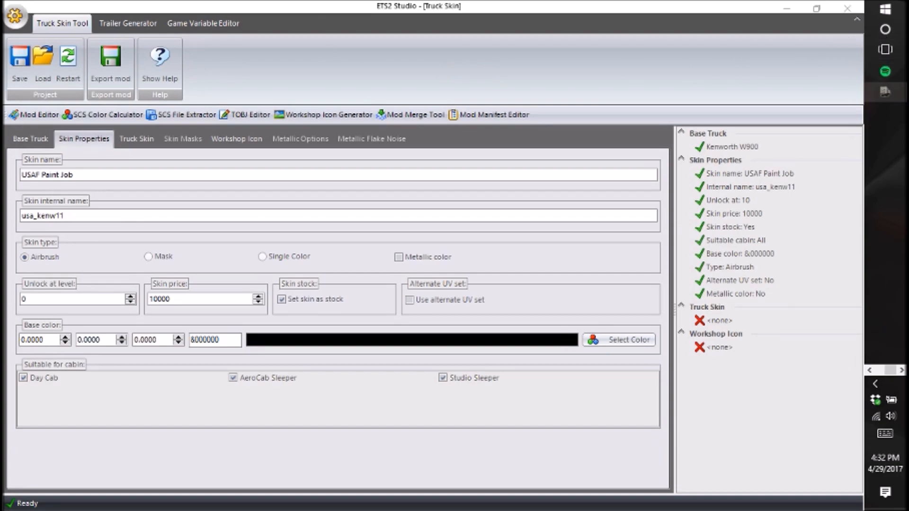
Open aat_kenw11.sii from the paint_job folder of the amatruck-kenw900-1-1.scs archive in the 1 Day Cab folder.
{"action": "key", "text": "alt+Tab"}
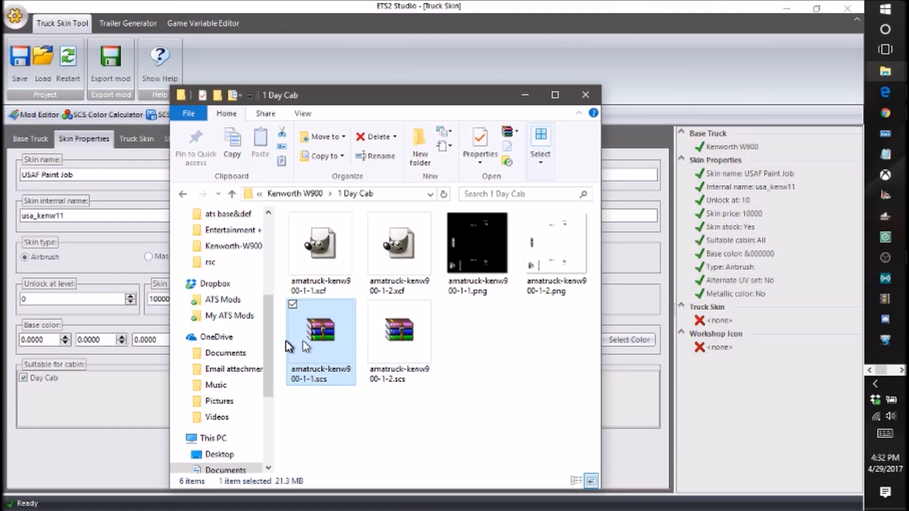
{"action": "double_click", "coordinate": [305, 346]}
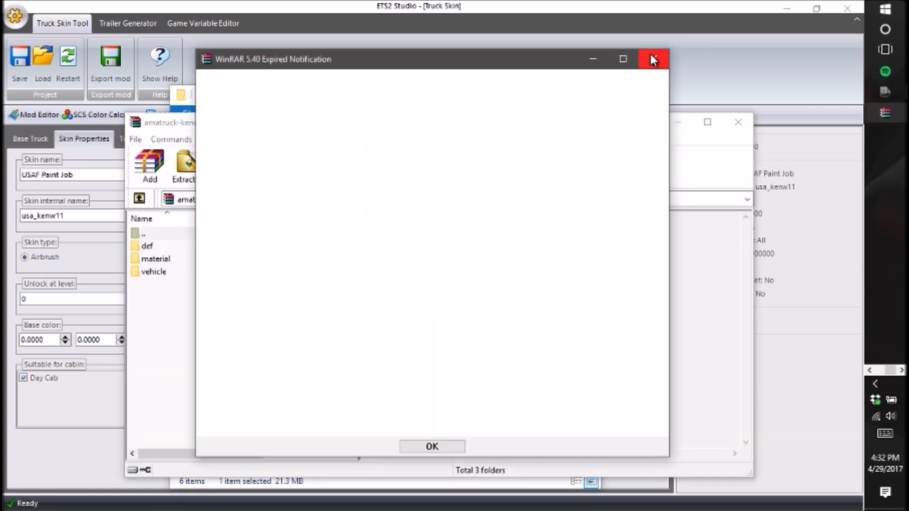
{"action": "left_click", "coordinate": [652, 57]}
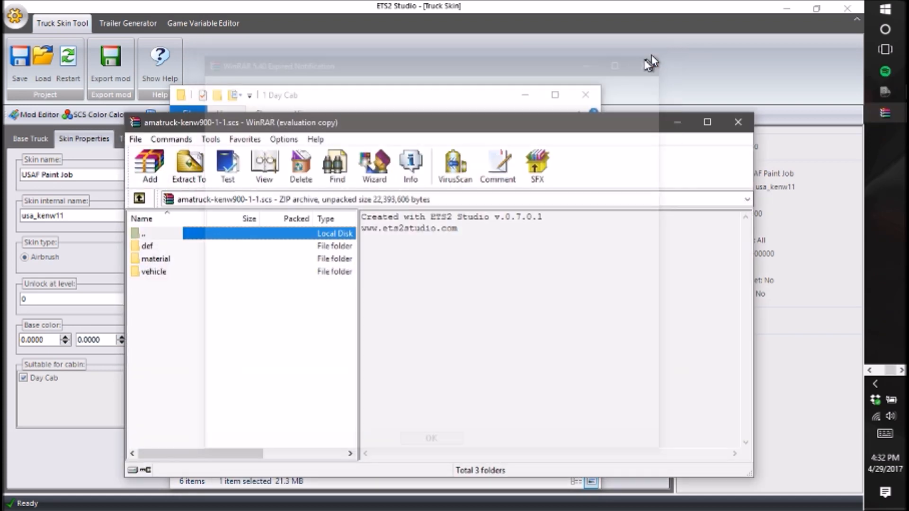
{"action": "double_click", "coordinate": [219, 246]}
{"action": "double_click", "coordinate": [229, 246]}
{"action": "double_click", "coordinate": [229, 247]}
{"action": "double_click", "coordinate": [230, 246]}
{"action": "left_click", "coordinate": [230, 247]}
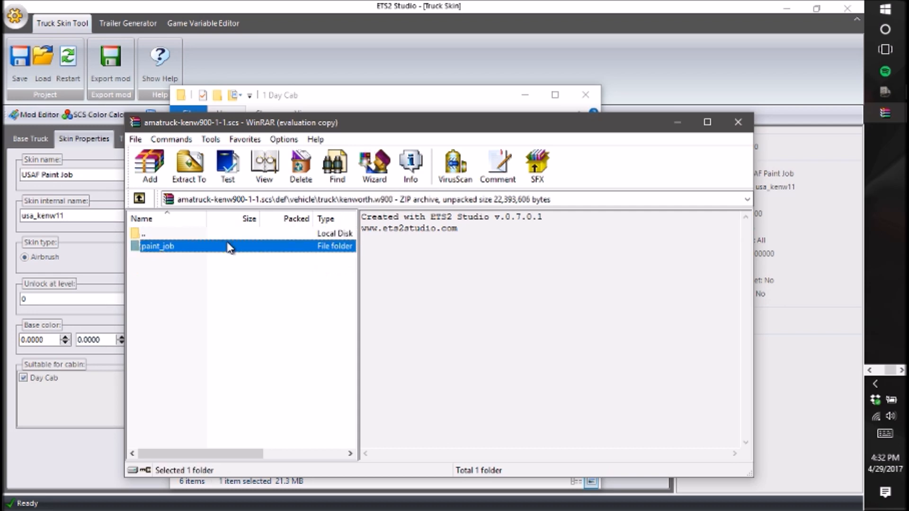
{"action": "double_click", "coordinate": [229, 247]}
{"action": "key", "text": "Return"}
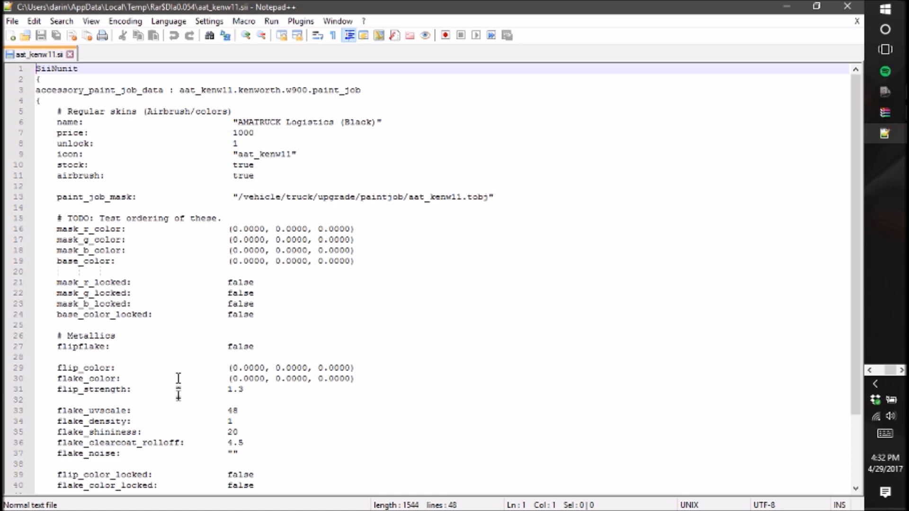
Check the skin definition down to its suitable_for entry, close the file and archive, and return to ETS2 Studio.
{"action": "scroll", "coordinate": [186, 432], "scroll_direction": "down", "scroll_amount": 3}
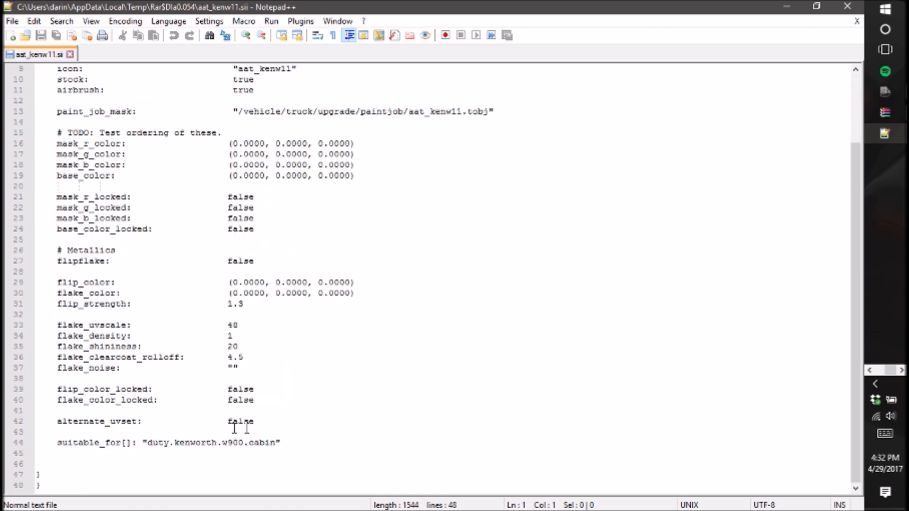
{"action": "left_click", "coordinate": [848, 7]}
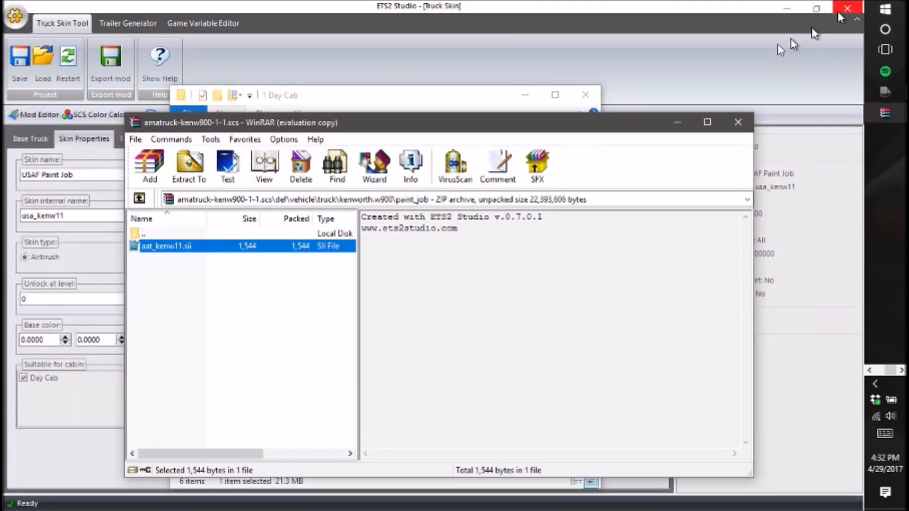
{"action": "key", "text": "Escape"}
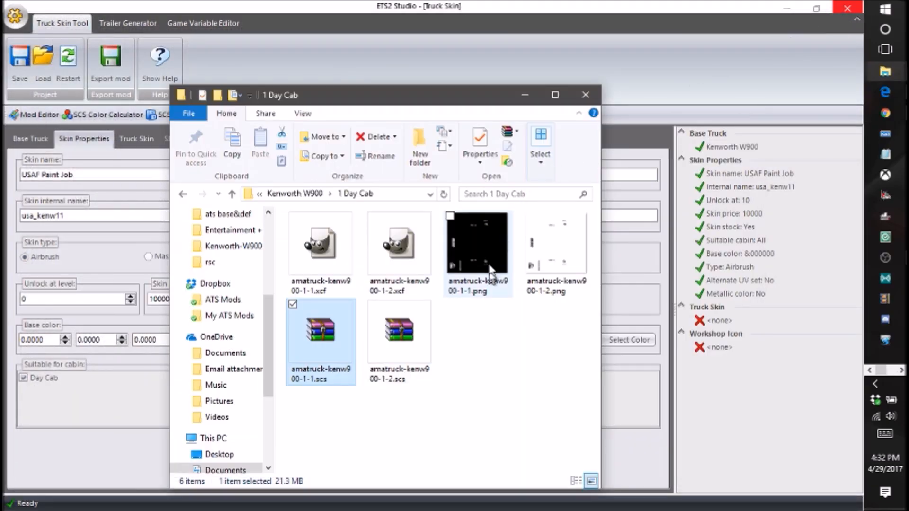
{"action": "left_click", "coordinate": [525, 95]}
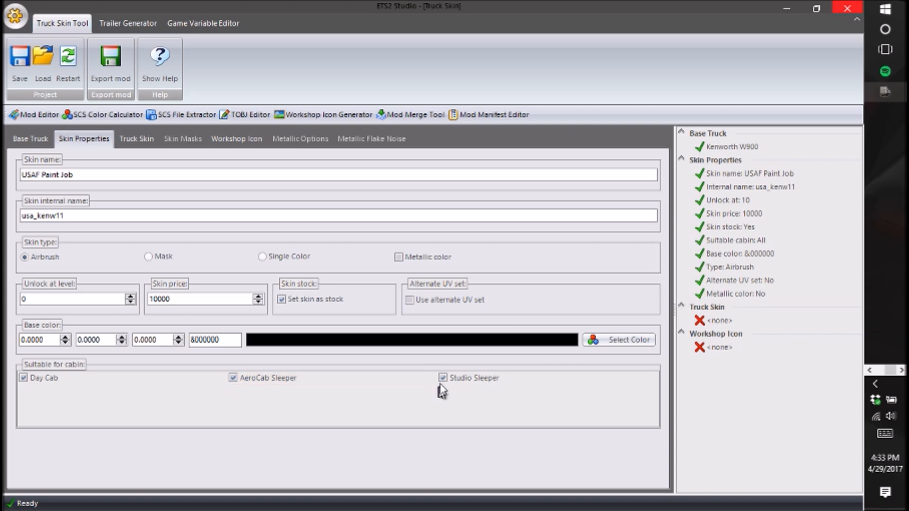
{"action": "left_click", "coordinate": [324, 300]}
{"action": "left_click", "coordinate": [324, 300]}
{"action": "left_click", "coordinate": [324, 300]}
{"action": "left_click", "coordinate": [324, 300]}
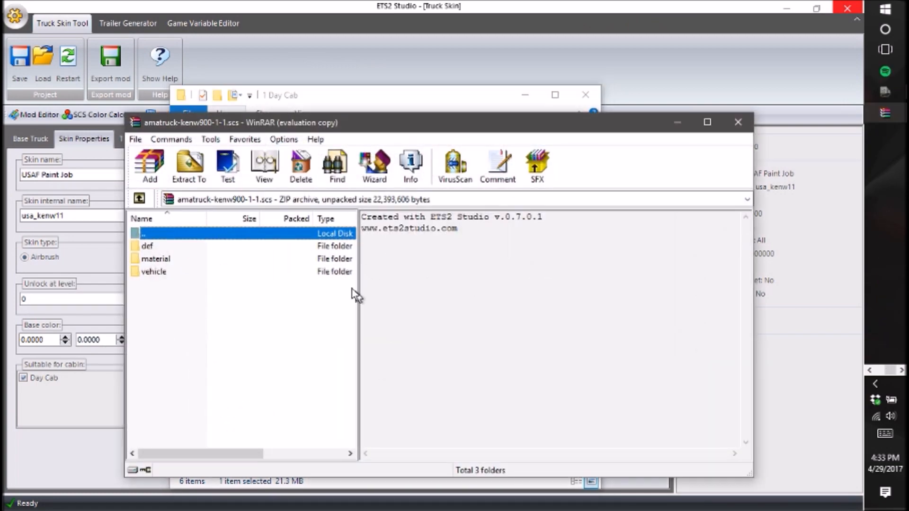
Dismiss the WinRAR licence reminder and reopen aat_kenw11.sii through the archive's def folder.
{"action": "double_click", "coordinate": [314, 246]}
{"action": "left_click", "coordinate": [516, 271]}
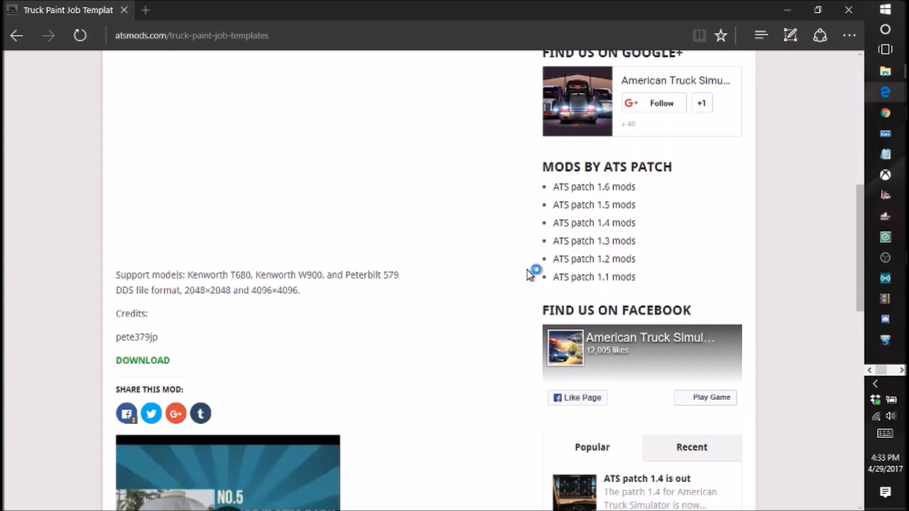
{"action": "left_click", "coordinate": [849, 10]}
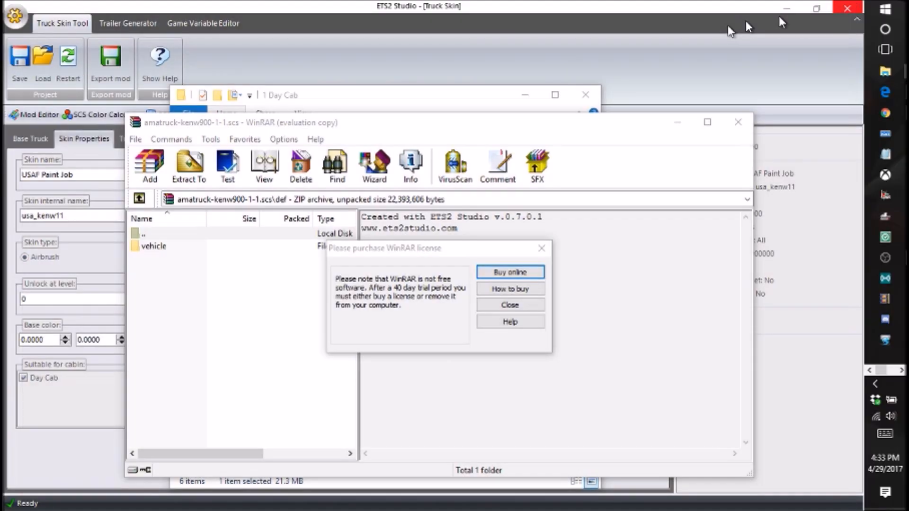
{"action": "left_click", "coordinate": [510, 305]}
{"action": "double_click", "coordinate": [195, 248]}
{"action": "double_click", "coordinate": [197, 249]}
{"action": "double_click", "coordinate": [197, 249]}
{"action": "double_click", "coordinate": [197, 249]}
{"action": "double_click", "coordinate": [197, 247]}
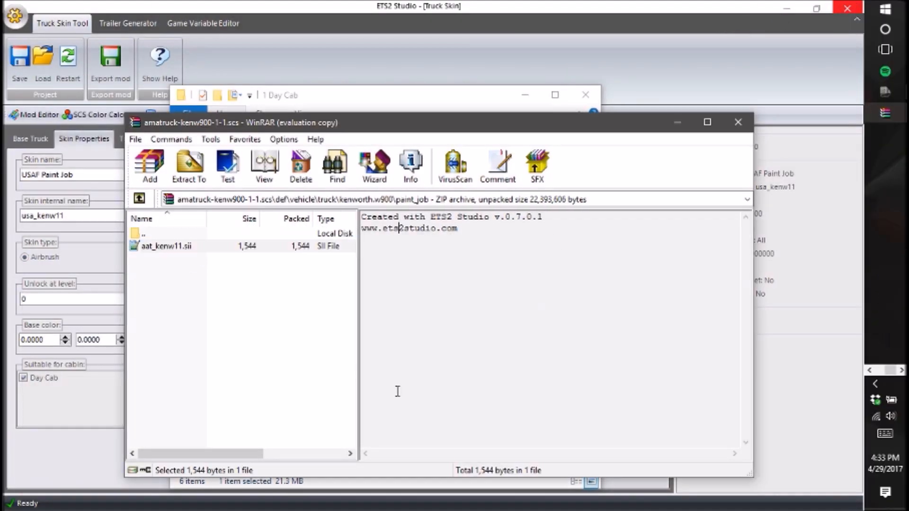
{"action": "left_click", "coordinate": [677, 122]}
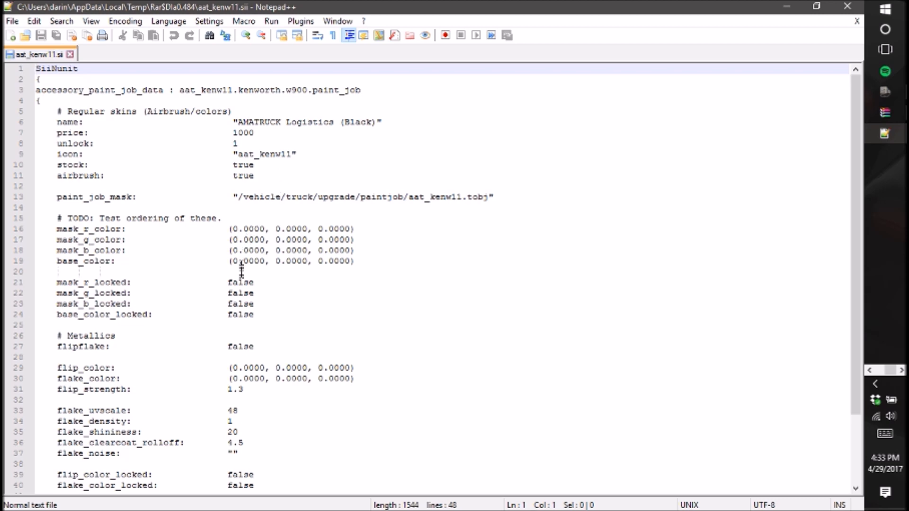
Review the stock, airbrush, mask and metallic settings in aat_kenw11.sii, and close the file.
{"action": "scroll", "coordinate": [242, 271], "scroll_direction": "down", "scroll_amount": 3}
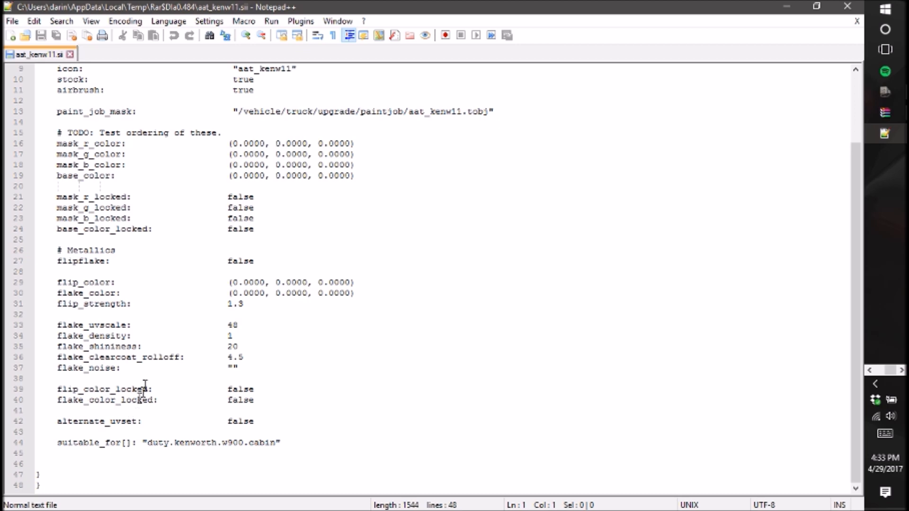
{"action": "scroll", "coordinate": [152, 350], "scroll_direction": "up", "scroll_amount": 3}
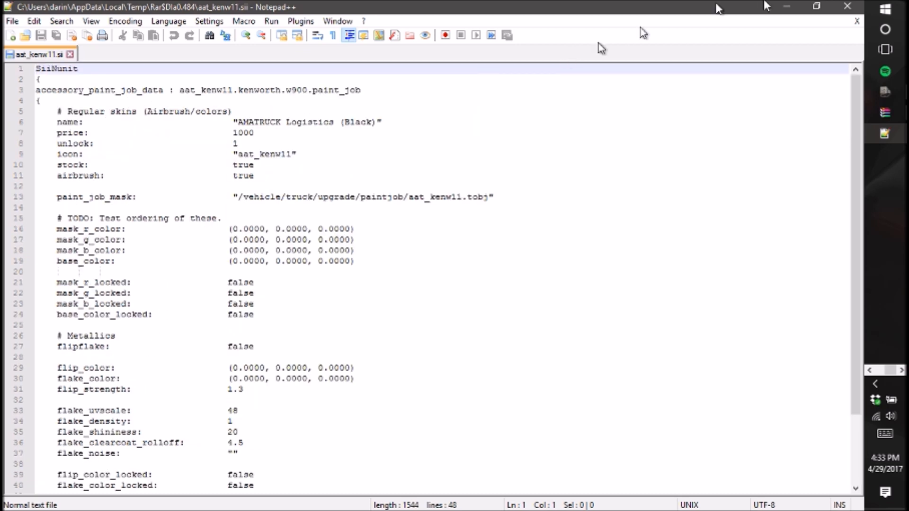
{"action": "left_click", "coordinate": [848, 7]}
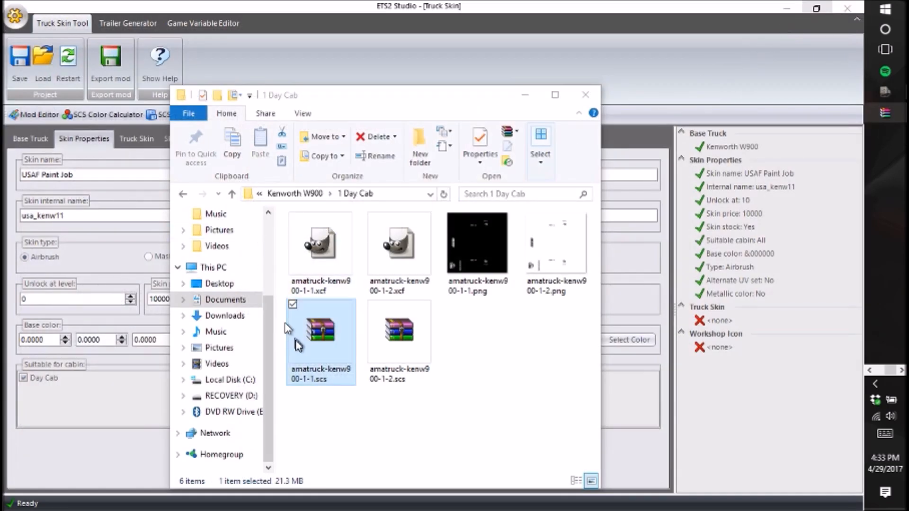
Return to the amatruck-kenw900-1-1.scs archive and browse from paint_job to the material\ui\accessory folder.
{"action": "left_click", "coordinate": [885, 113]}
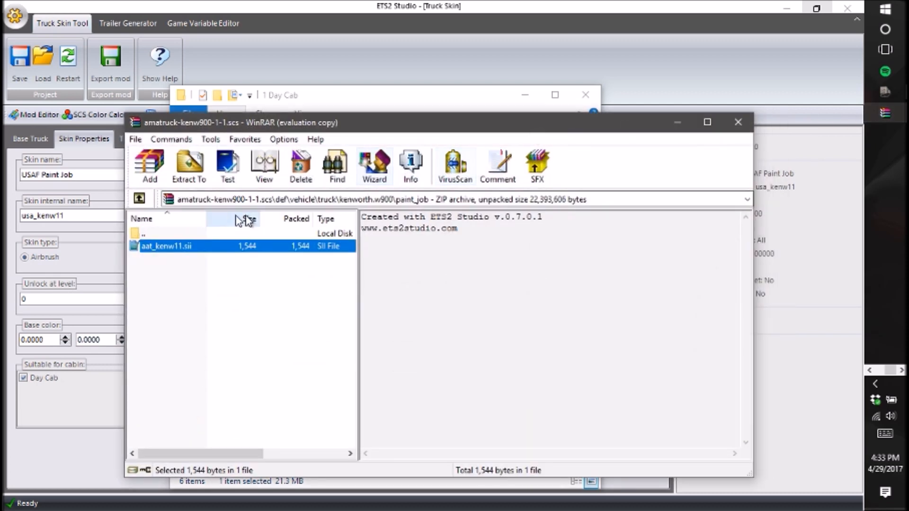
{"action": "double_click", "coordinate": [152, 232]}
{"action": "double_click", "coordinate": [152, 232]}
{"action": "double_click", "coordinate": [152, 232]}
{"action": "double_click", "coordinate": [152, 233]}
{"action": "double_click", "coordinate": [152, 233]}
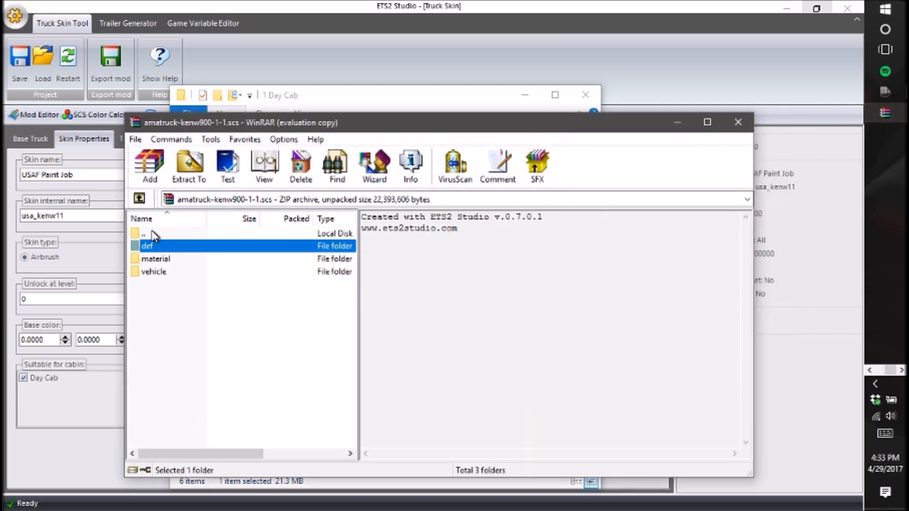
{"action": "double_click", "coordinate": [176, 259]}
{"action": "double_click", "coordinate": [182, 247]}
{"action": "double_click", "coordinate": [182, 247]}
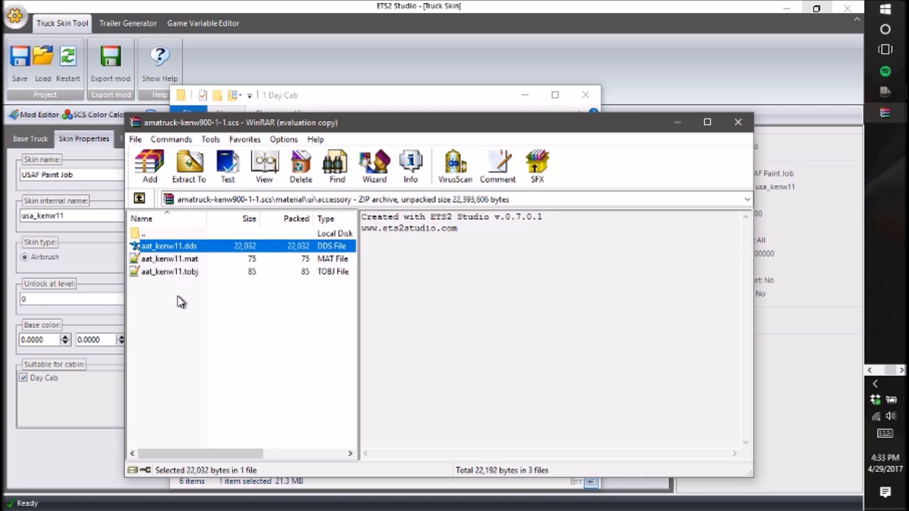
Examine the contents of aat_kenw11.mat and aat_kenw11.tobj in the accessory folder, closing each file.
{"action": "left_click", "coordinate": [181, 298]}
{"action": "double_click", "coordinate": [198, 259]}
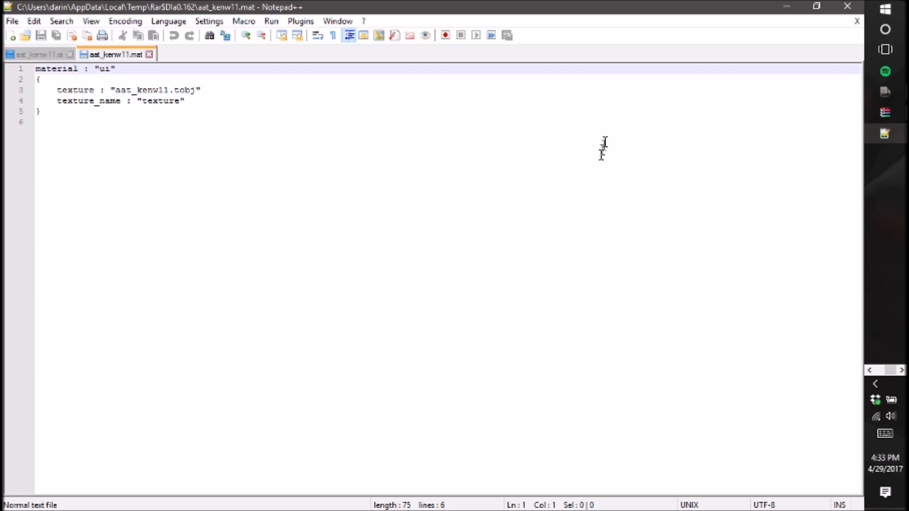
{"action": "left_click", "coordinate": [845, 5]}
{"action": "double_click", "coordinate": [197, 271]}
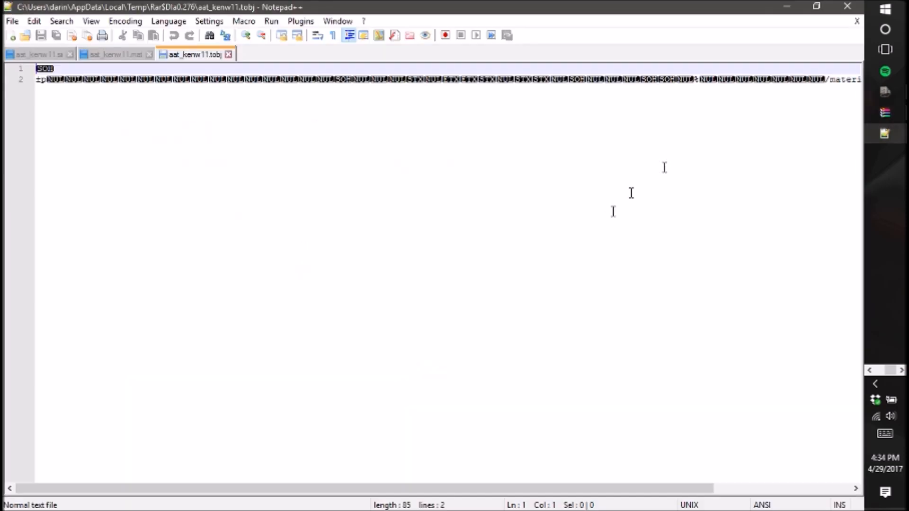
{"action": "left_click", "coordinate": [848, 6]}
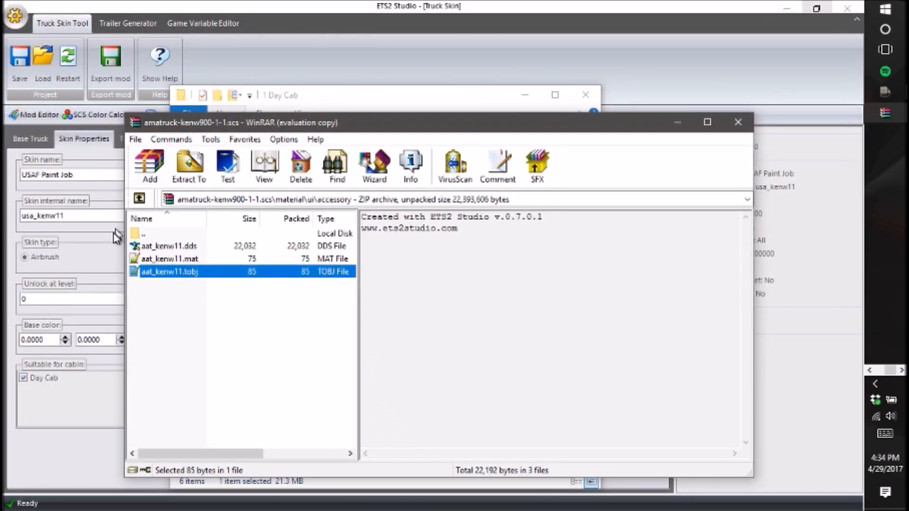
Return to the archive's root and browse the def\vehicle\truck\kenworth.w900 folder structure down to paint_job.
{"action": "left_click", "coordinate": [145, 218]}
{"action": "double_click", "coordinate": [148, 234]}
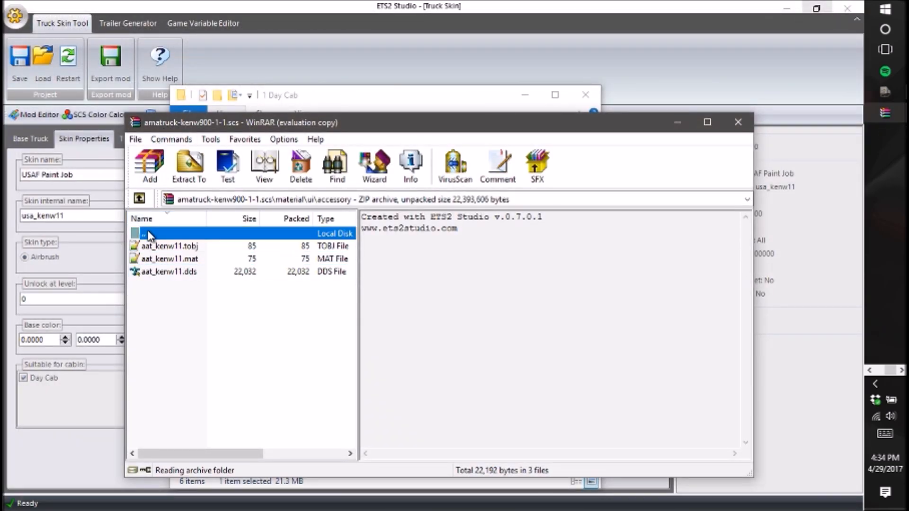
{"action": "double_click", "coordinate": [149, 233]}
{"action": "double_click", "coordinate": [148, 233]}
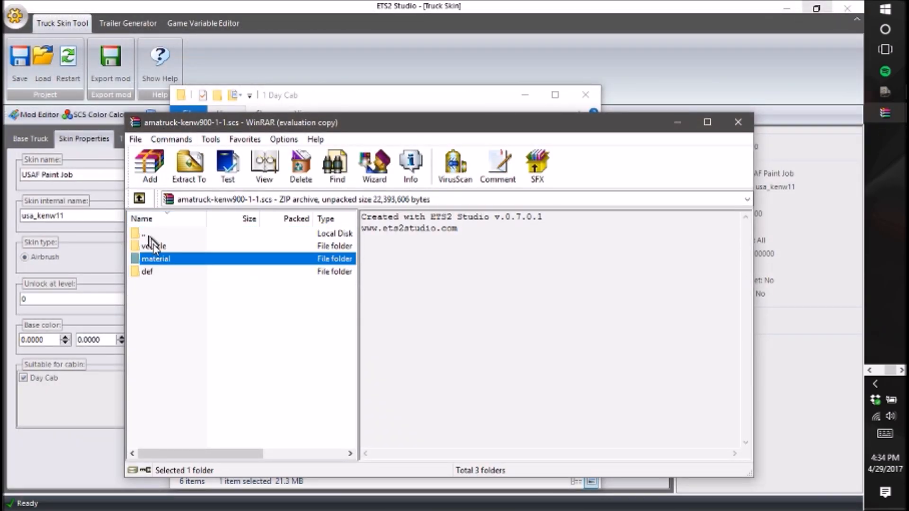
{"action": "double_click", "coordinate": [172, 273]}
{"action": "double_click", "coordinate": [192, 249]}
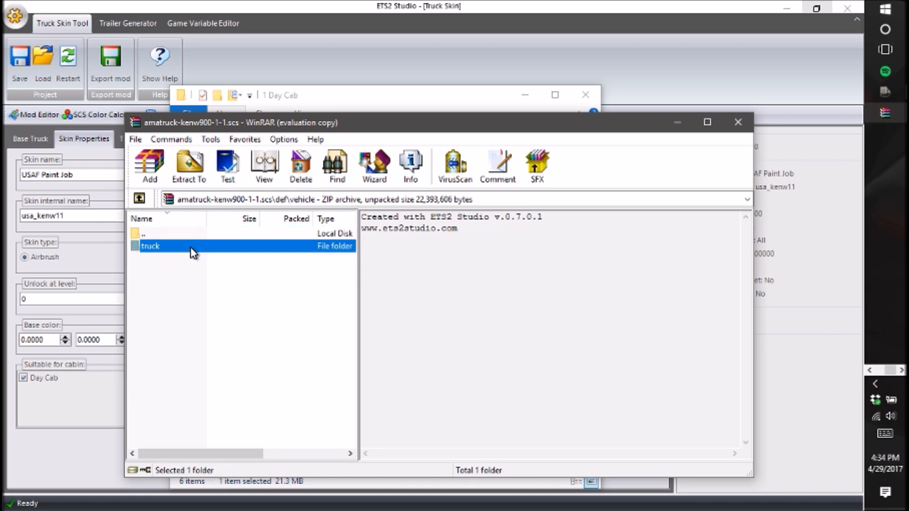
{"action": "double_click", "coordinate": [192, 248]}
{"action": "double_click", "coordinate": [191, 248]}
{"action": "left_click", "coordinate": [192, 248]}
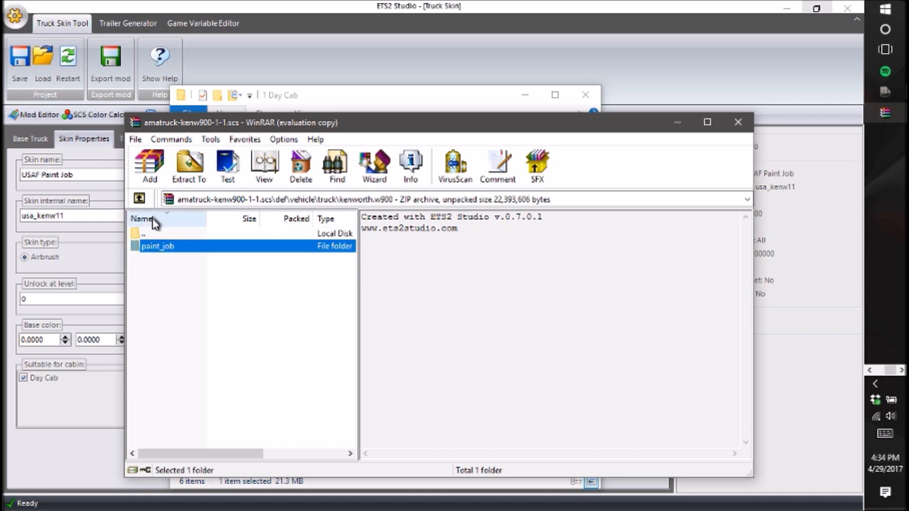
Go back to the archive root, examine aat_kenw11.tobj in vehicle\truck\upgrade\paintjob, and close the file.
{"action": "double_click", "coordinate": [142, 234]}
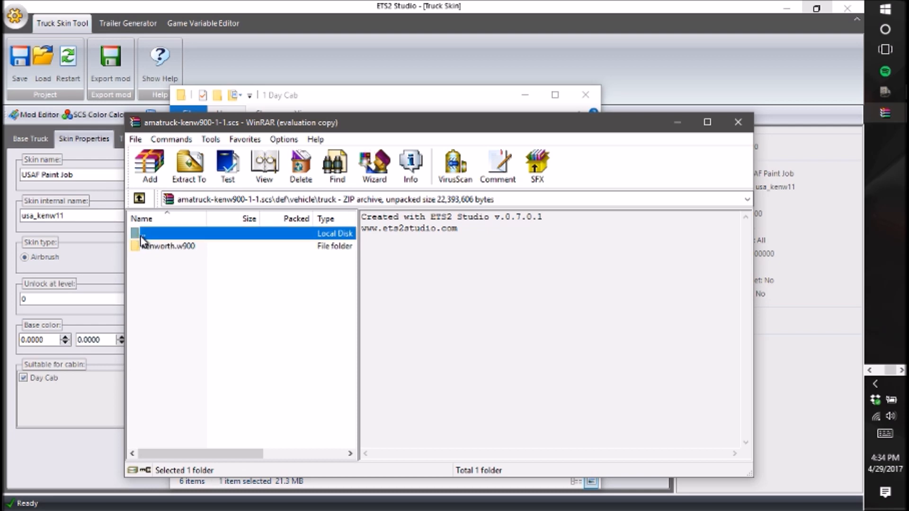
{"action": "double_click", "coordinate": [142, 234]}
{"action": "double_click", "coordinate": [140, 233]}
{"action": "double_click", "coordinate": [140, 234]}
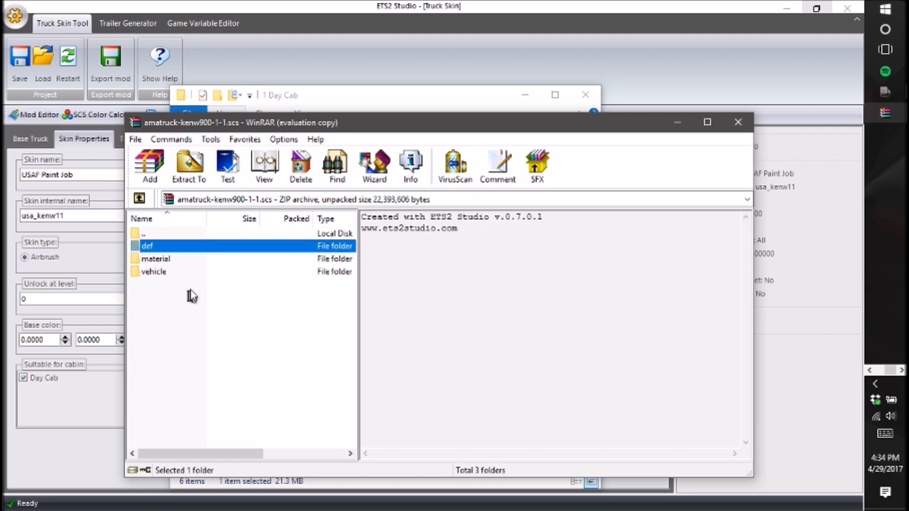
{"action": "double_click", "coordinate": [205, 273]}
{"action": "double_click", "coordinate": [235, 245]}
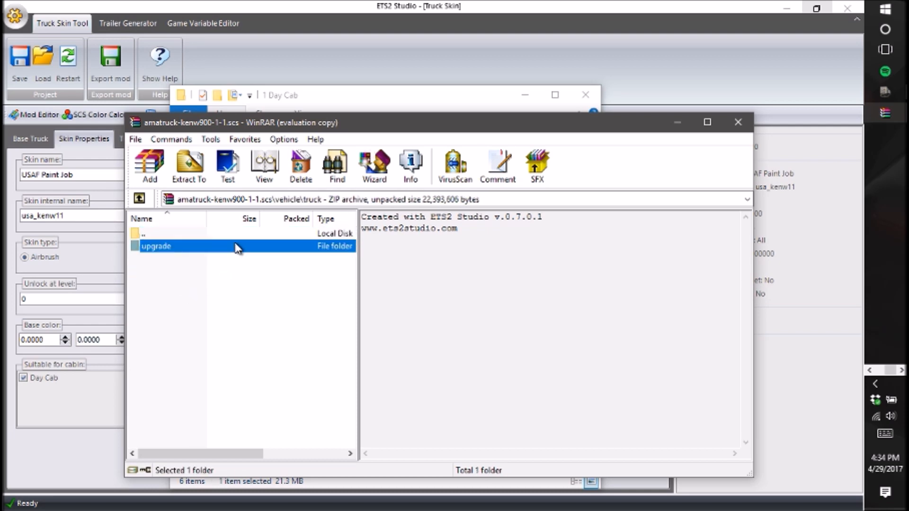
{"action": "double_click", "coordinate": [237, 246]}
{"action": "double_click", "coordinate": [237, 247]}
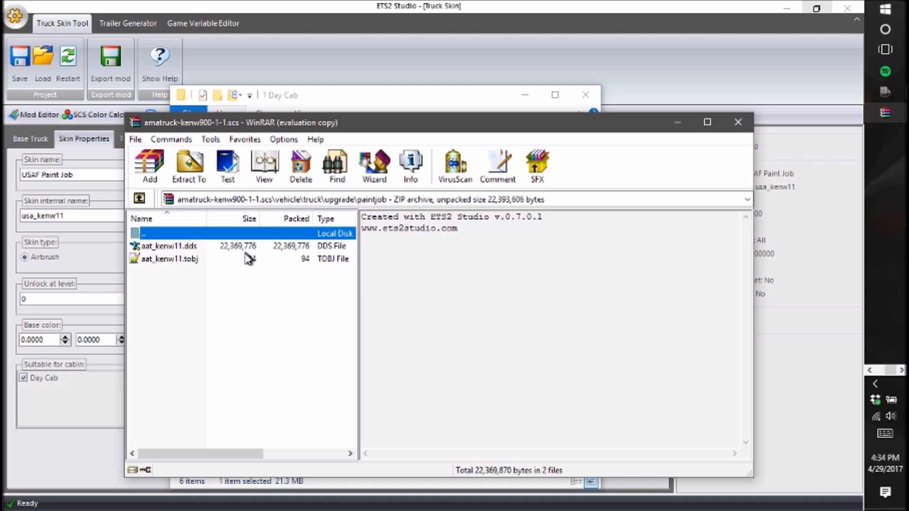
{"action": "double_click", "coordinate": [249, 259]}
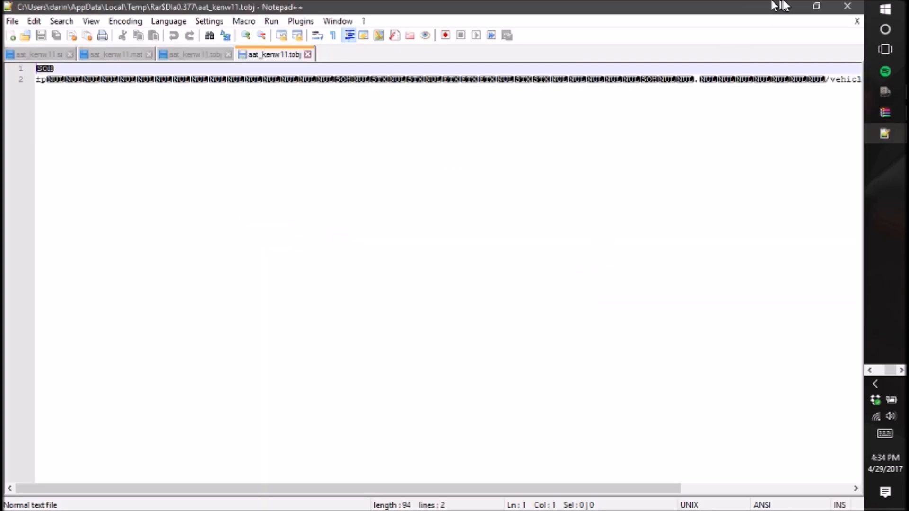
{"action": "left_click", "coordinate": [847, 5]}
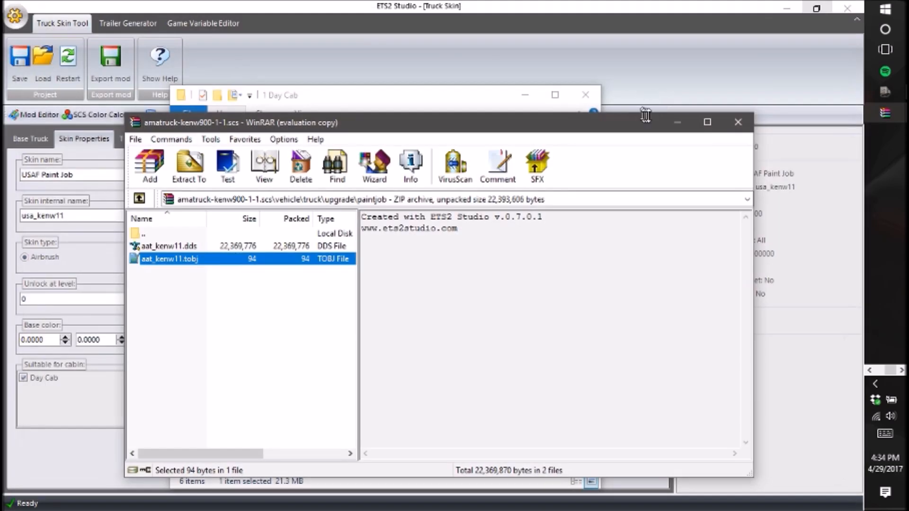
Put away the archive and folder windows, and set the skin's unlock level to 1, price to 1000 and suitable cabin to Day Cab only.
{"action": "left_click", "coordinate": [738, 122]}
{"action": "left_click", "coordinate": [526, 95]}
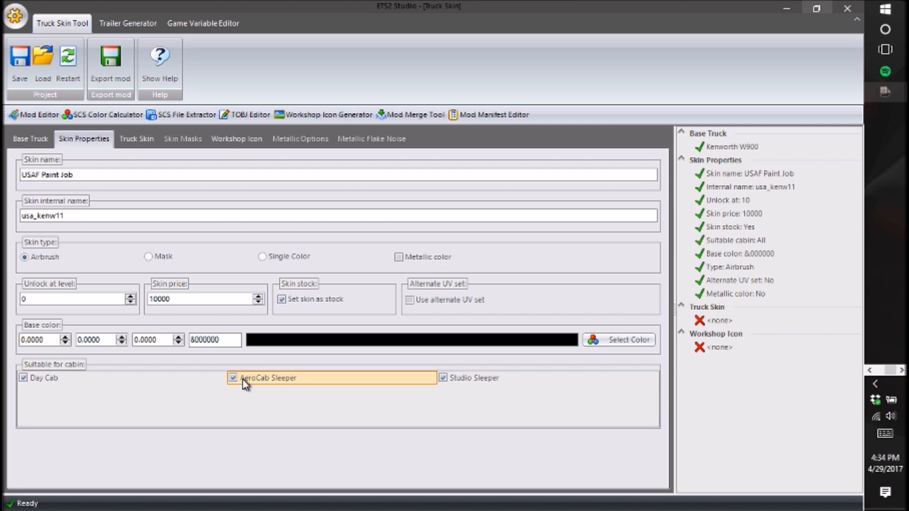
{"action": "left_click", "coordinate": [135, 297]}
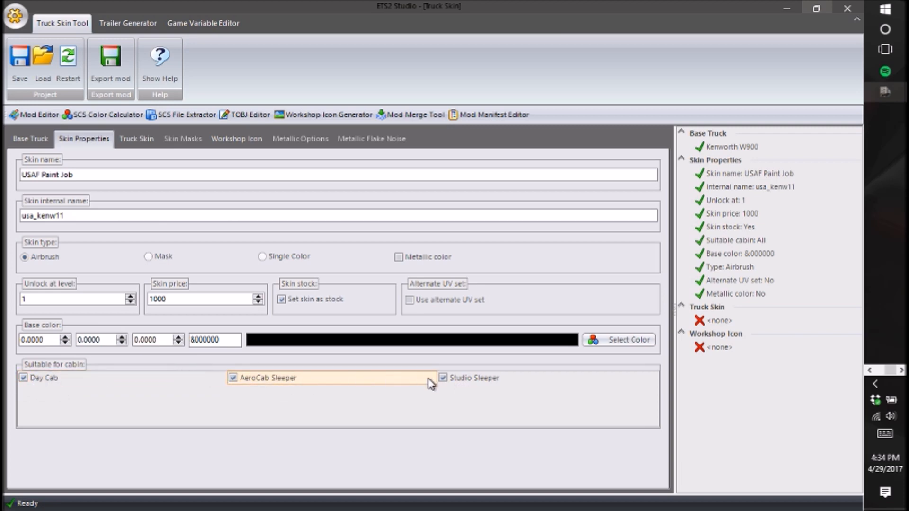
{"action": "left_click", "coordinate": [443, 378]}
Start choosing the truck skin image and browse to the ATS Modding\Skining folder in Documents.
{"action": "left_click", "coordinate": [141, 139]}
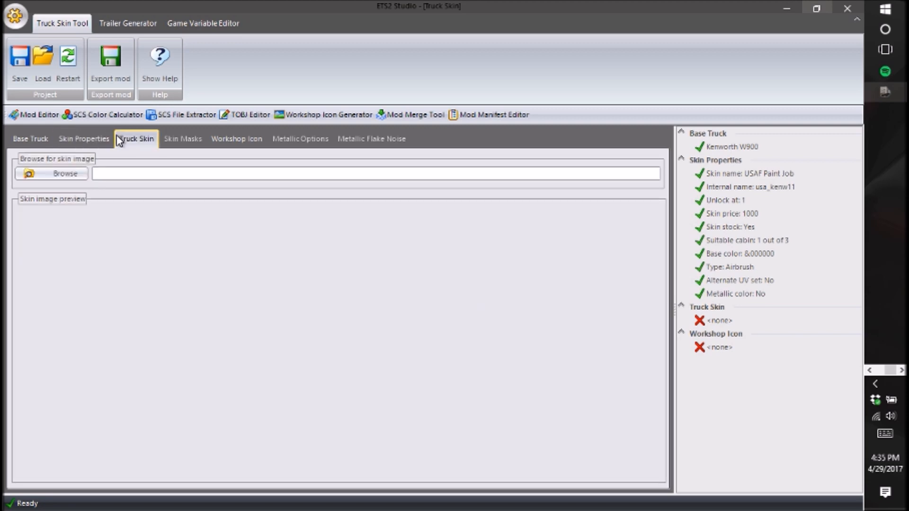
{"action": "left_click", "coordinate": [67, 178]}
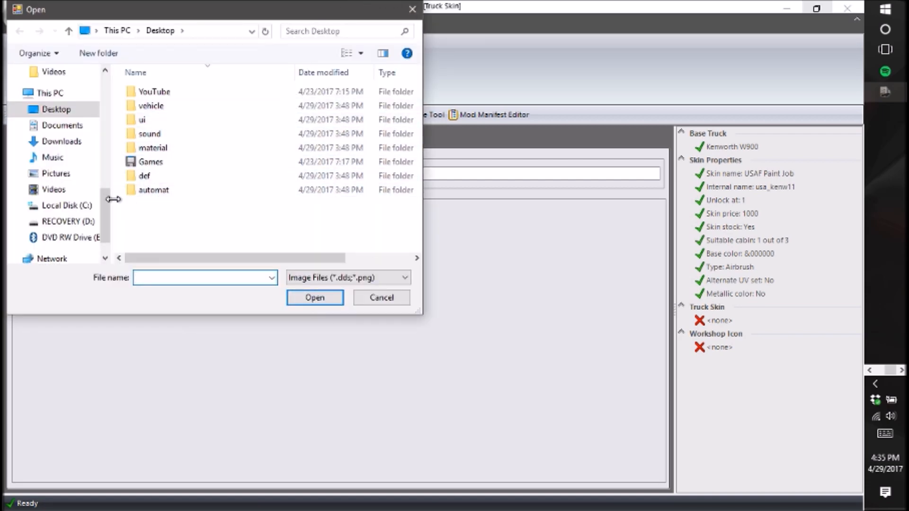
{"action": "left_click_drag", "start_coordinate": [110, 202], "coordinate": [102, 172]}
{"action": "left_click", "coordinate": [85, 112]}
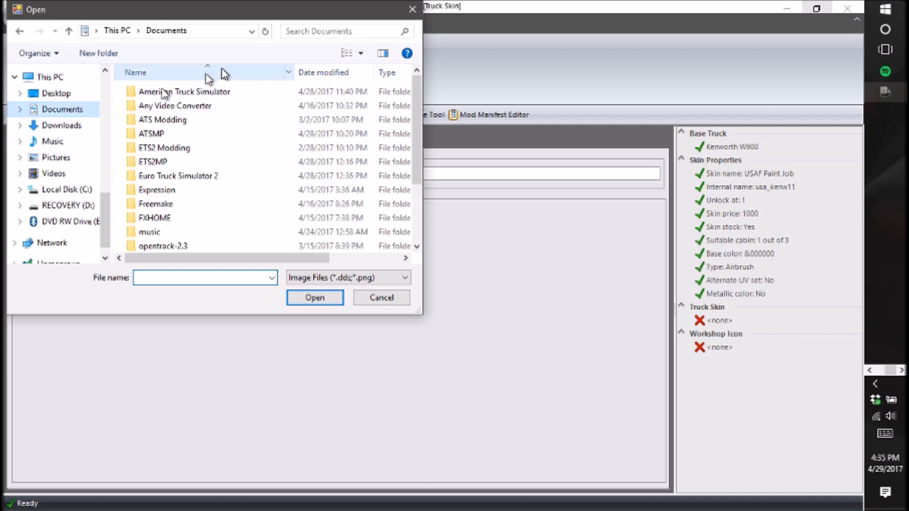
{"action": "left_click", "coordinate": [224, 122]}
{"action": "double_click", "coordinate": [224, 122]}
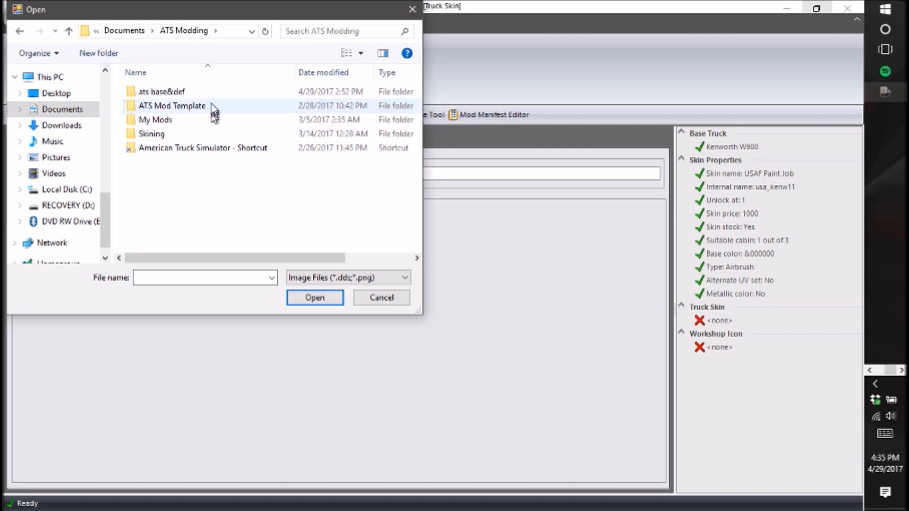
{"action": "double_click", "coordinate": [211, 134]}
{"action": "double_click", "coordinate": [212, 106]}
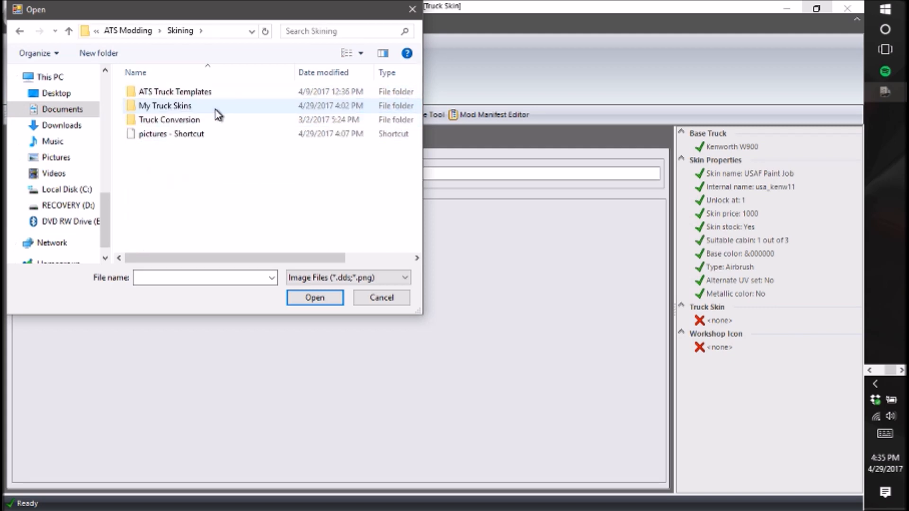
Load usaf-ken.w900-1-1.png from My Truck Skins\3 USAF\Kenworth W900\1 Day Cab as the truck skin image.
{"action": "double_click", "coordinate": [244, 106]}
{"action": "left_click", "coordinate": [210, 120]}
{"action": "double_click", "coordinate": [210, 123]}
{"action": "double_click", "coordinate": [203, 96]}
{"action": "left_click", "coordinate": [203, 98]}
{"action": "double_click", "coordinate": [203, 98]}
{"action": "left_click", "coordinate": [188, 142]}
{"action": "left_click", "coordinate": [299, 300]}
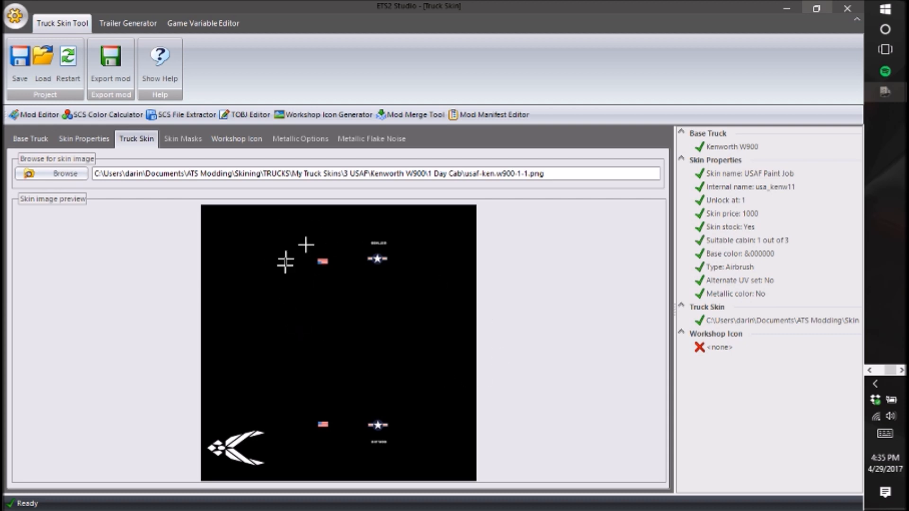
Assign the default paint job image, default_paintjob.dds, as the workshop icon.
{"action": "left_click", "coordinate": [254, 145]}
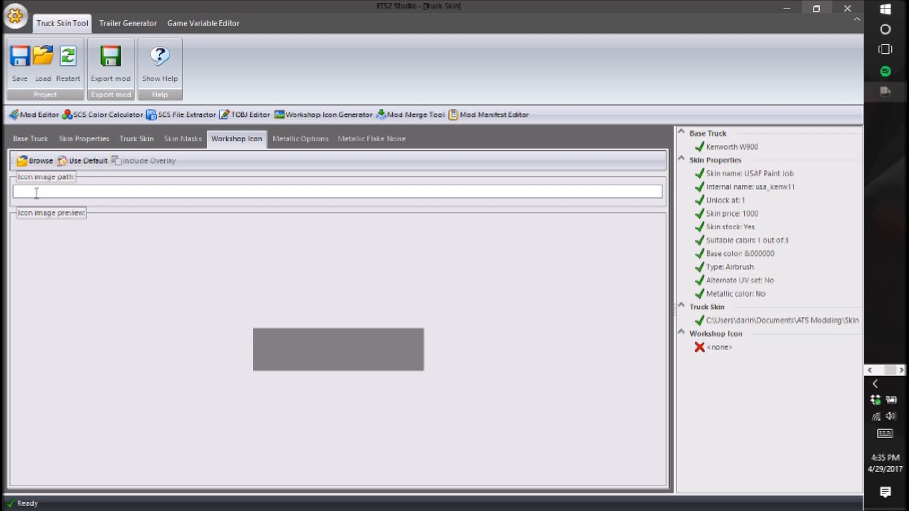
{"action": "left_click", "coordinate": [103, 161]}
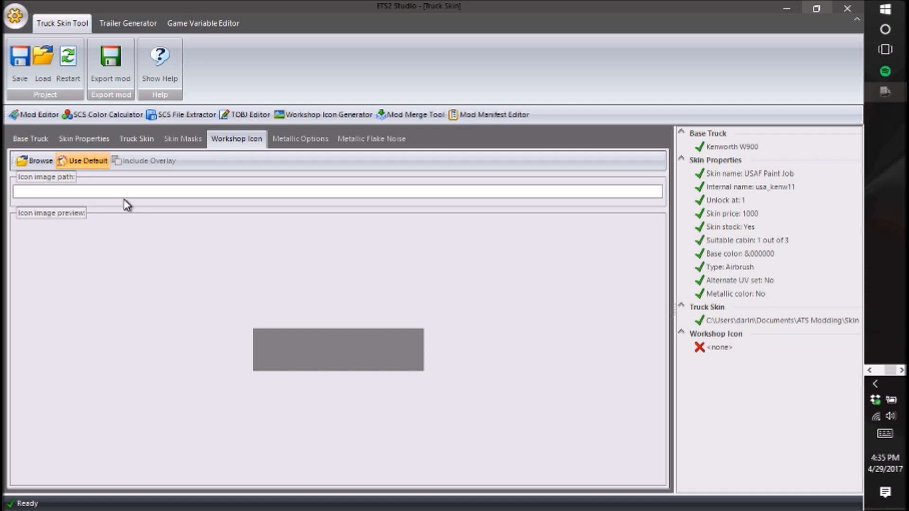
{"action": "left_click", "coordinate": [102, 162]}
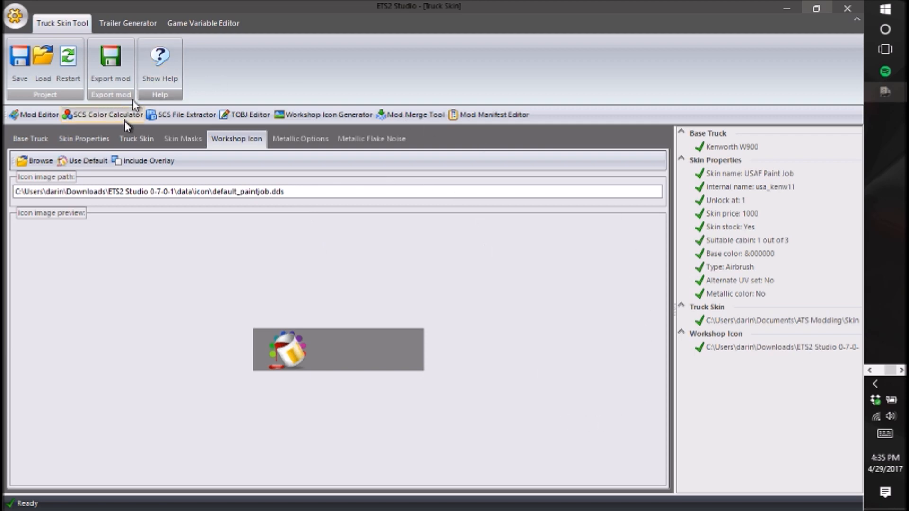
Export the skin mod as an SCS file named usaf-ken.w900-1-1 in the Kenworth W900\1 Day Cab folder.
{"action": "left_click", "coordinate": [116, 73]}
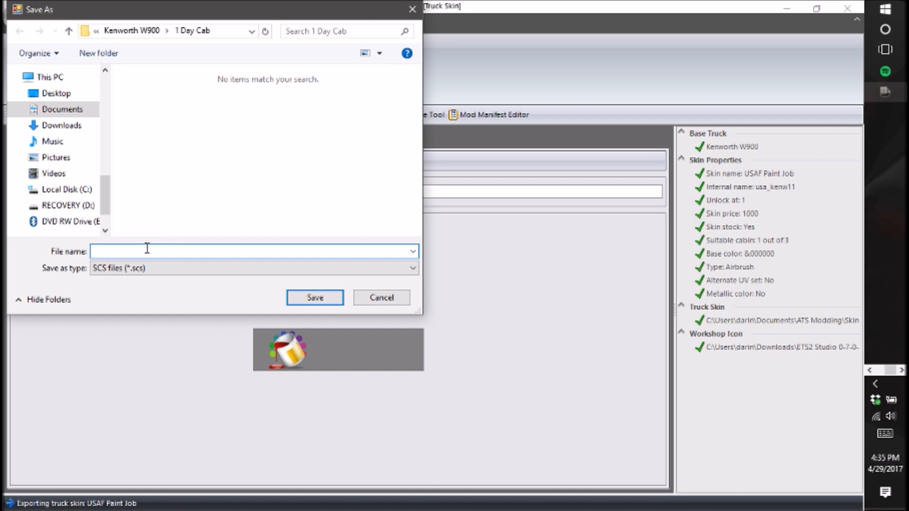
{"action": "type", "text": "u"}
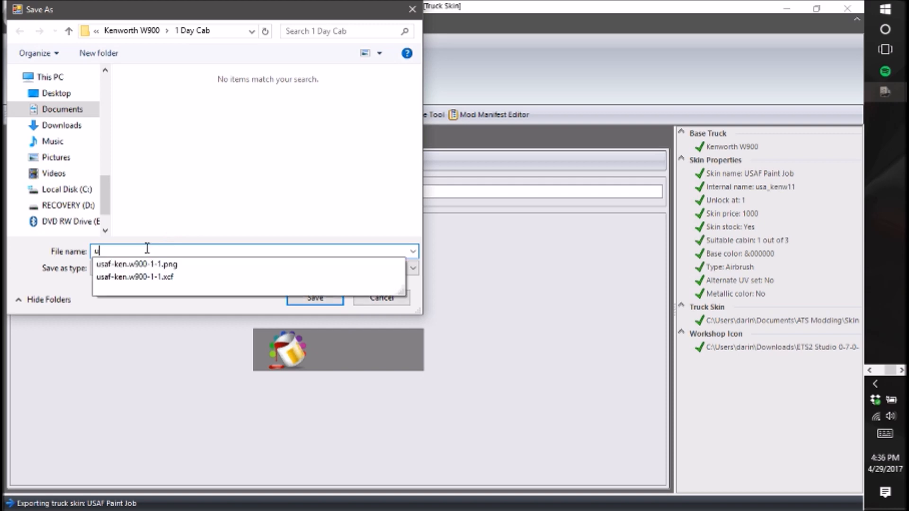
{"action": "left_click", "coordinate": [180, 264]}
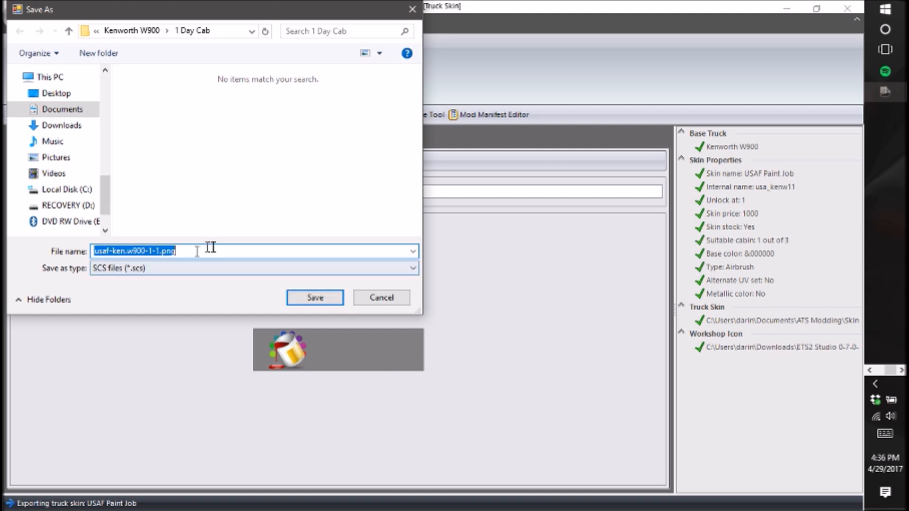
{"action": "left_click", "coordinate": [215, 257]}
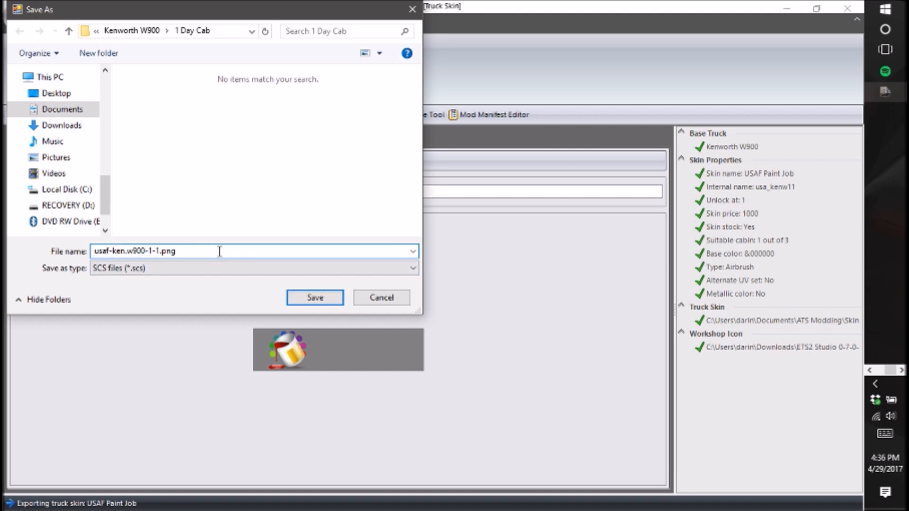
{"action": "key", "text": "BackSpace"}
{"action": "key", "text": "BackSpace"}
{"action": "key", "text": "BackSpace"}
{"action": "key", "text": "BackSpace"}
{"action": "left_click", "coordinate": [189, 302]}
{"action": "left_click", "coordinate": [315, 298]}
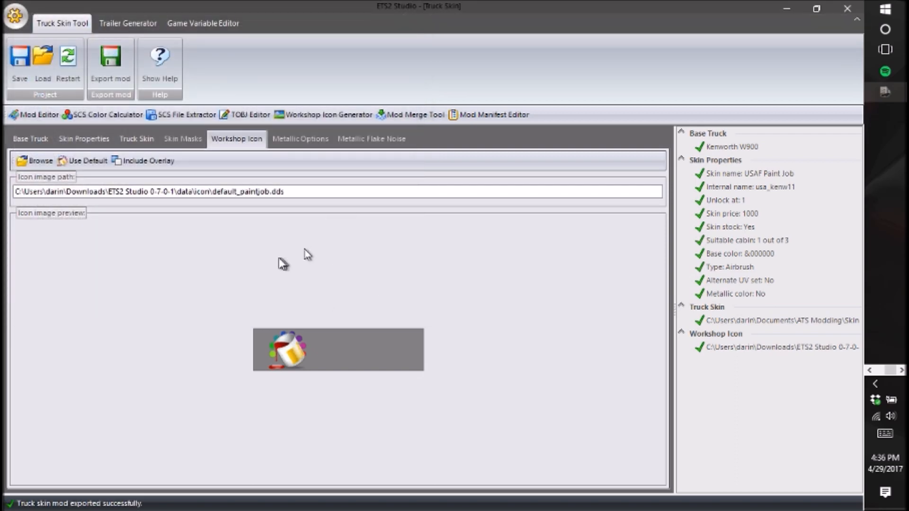
Minimize ETS2 Studio, switch to the 2 SleeperS File Explorer window and go back to the My Truck Skins folder.
{"action": "left_click", "coordinate": [779, 8]}
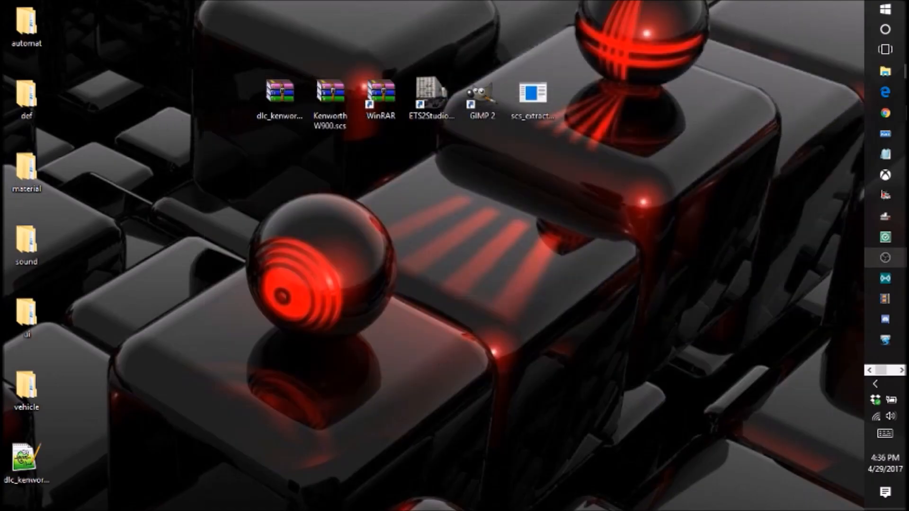
{"action": "mouse_move", "coordinate": [898, 69]}
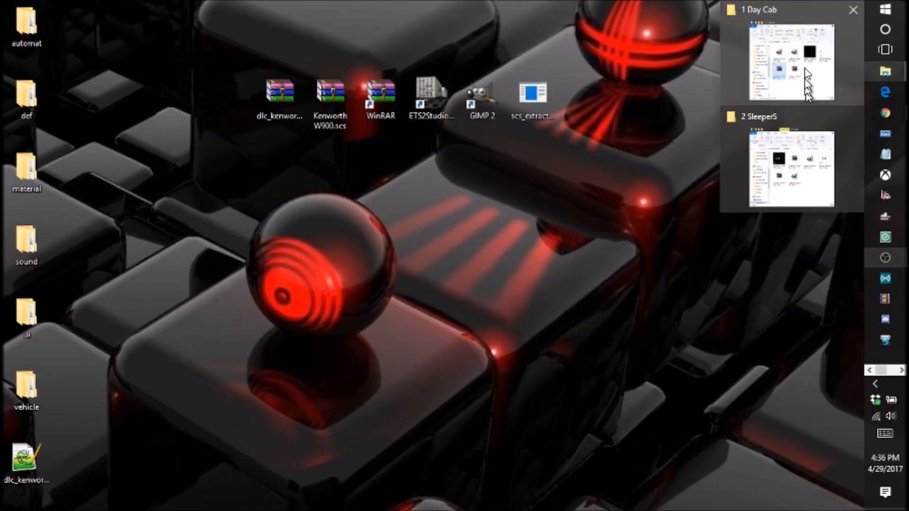
{"action": "mouse_move", "coordinate": [818, 95]}
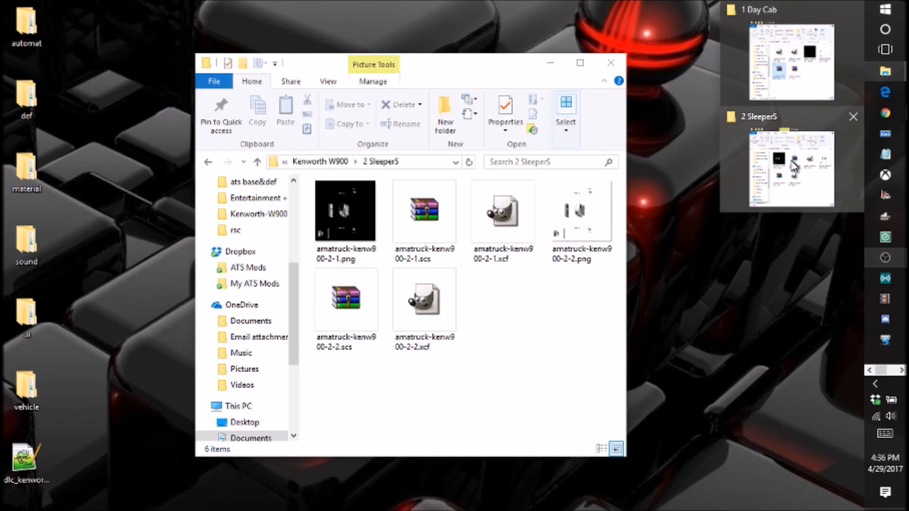
{"action": "left_click", "coordinate": [792, 169]}
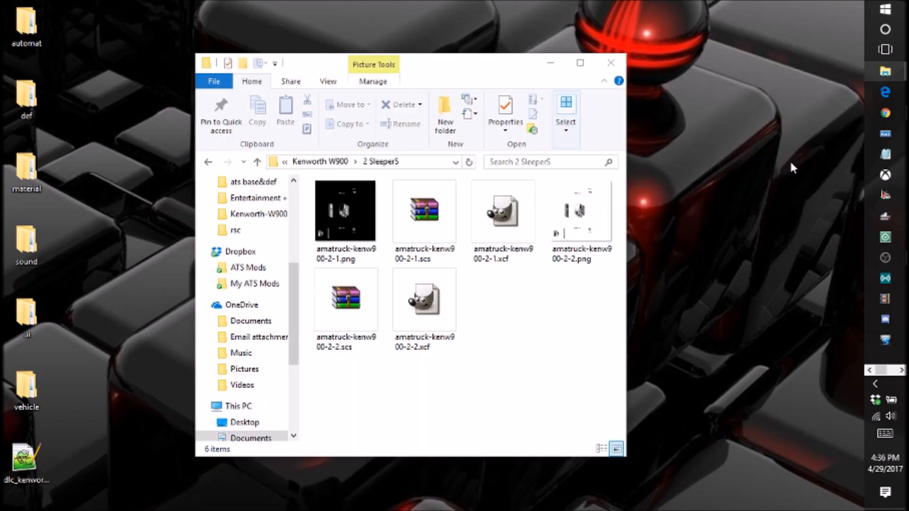
{"action": "left_click", "coordinate": [206, 164]}
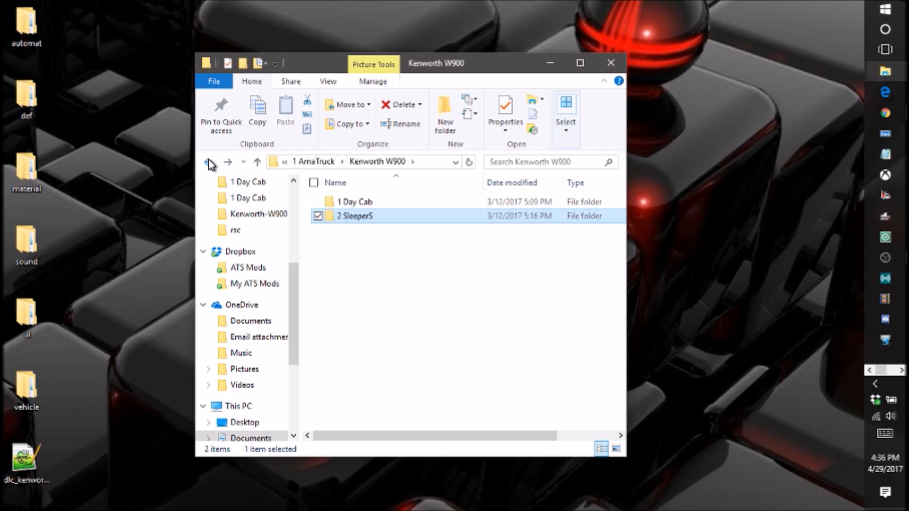
{"action": "left_click", "coordinate": [208, 163]}
{"action": "left_click", "coordinate": [209, 163]}
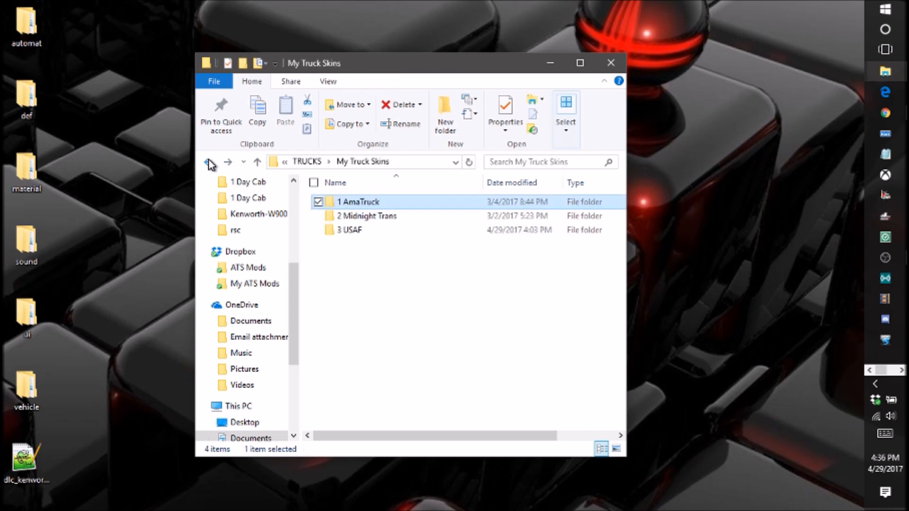
Copy the exported usaf-ken.w900-1-1.scs file from the 3 USAF\Kenworth W900\1 Day Cab folder.
{"action": "double_click", "coordinate": [377, 229]}
{"action": "double_click", "coordinate": [391, 204]}
{"action": "double_click", "coordinate": [394, 206]}
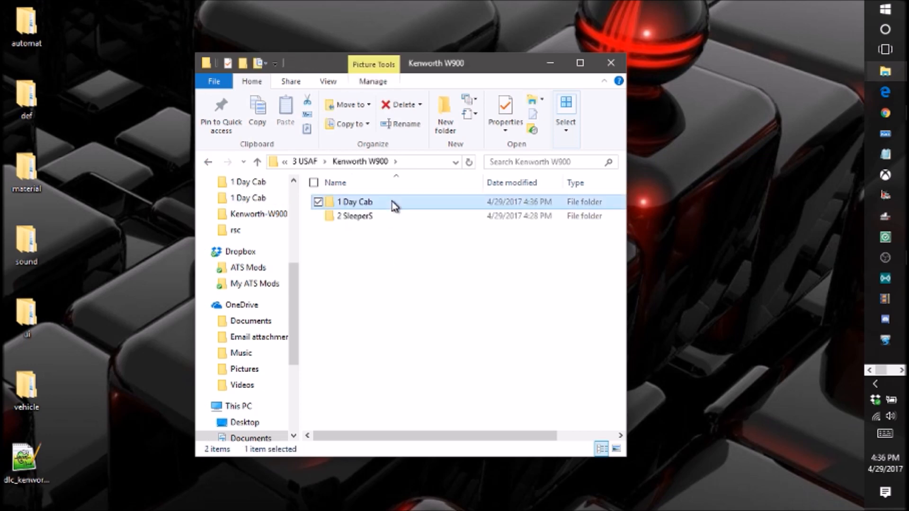
{"action": "right_click", "coordinate": [432, 209]}
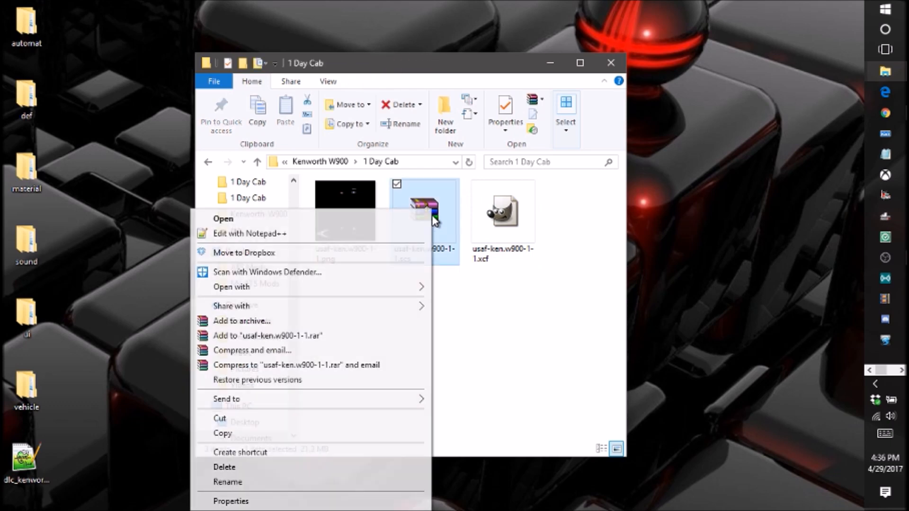
{"action": "left_click", "coordinate": [291, 434]}
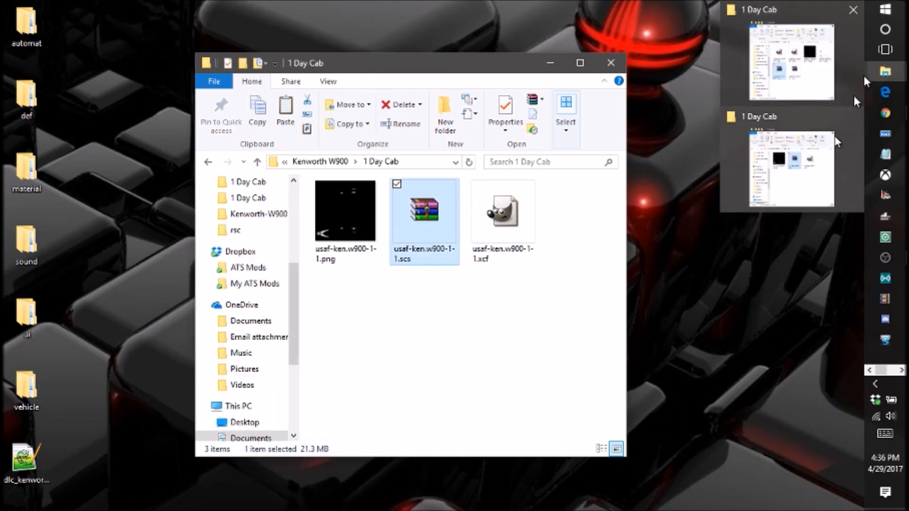
{"action": "left_click", "coordinate": [752, 299]}
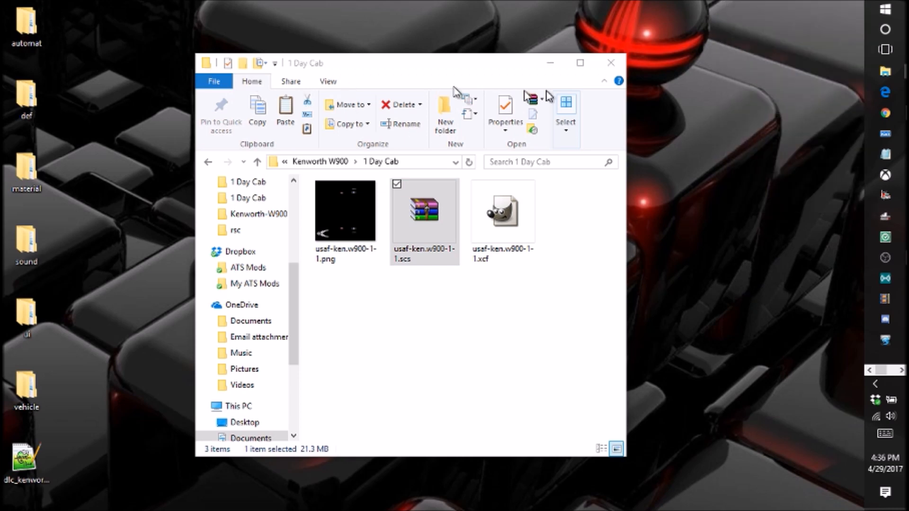
{"action": "right_click", "coordinate": [885, 76]}
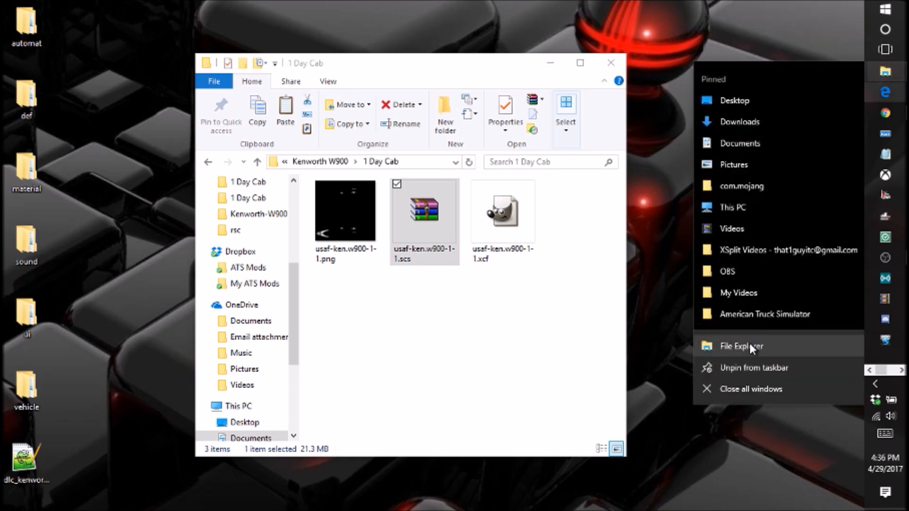
{"action": "left_click", "coordinate": [759, 315]}
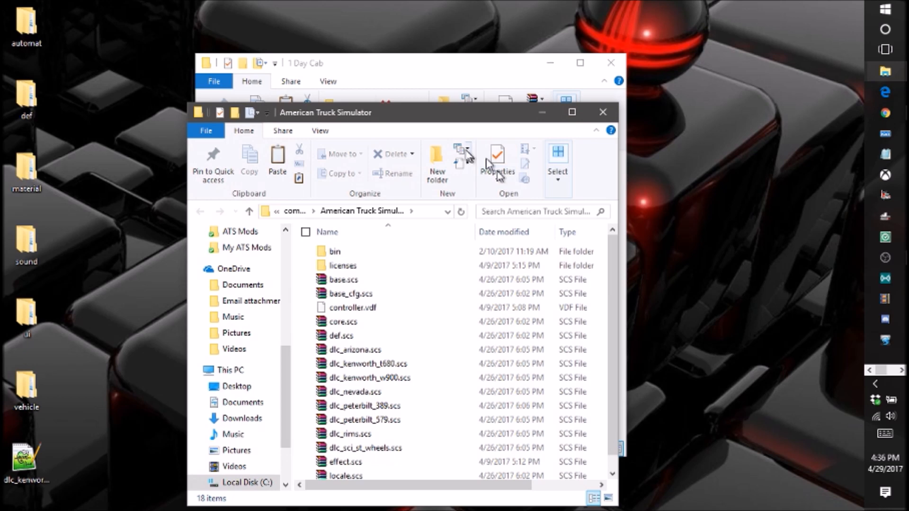
{"action": "left_click", "coordinate": [602, 112]}
Paste the copied SCS file into the mod folder under Documents\American Truck Simulator and close that folder window.
{"action": "right_click", "coordinate": [885, 71]}
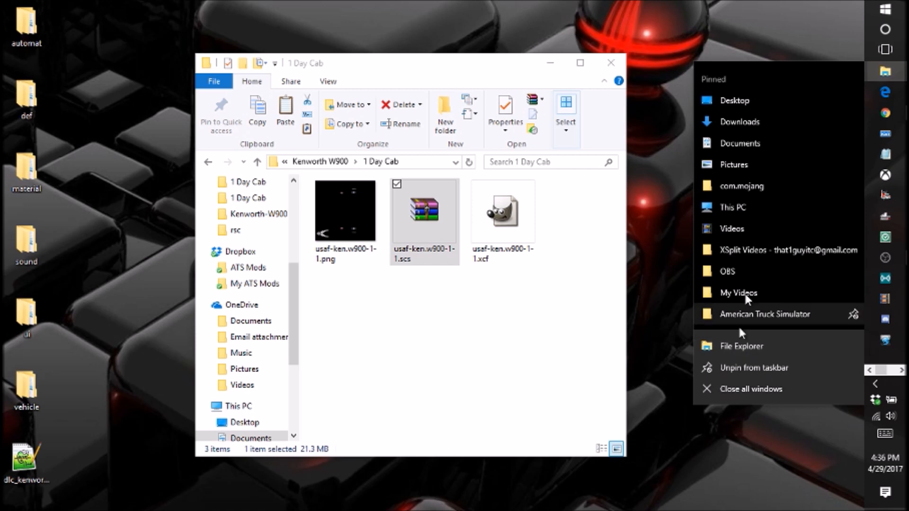
{"action": "left_click", "coordinate": [752, 143]}
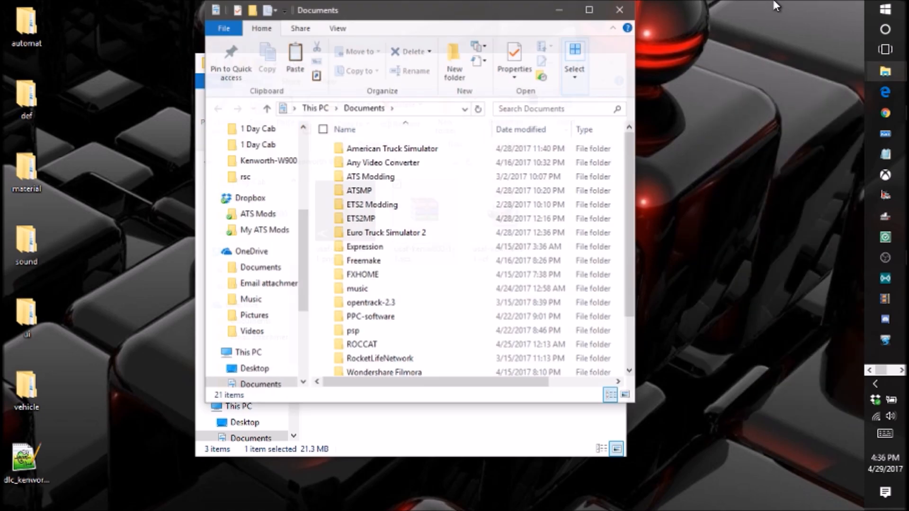
{"action": "double_click", "coordinate": [351, 150]}
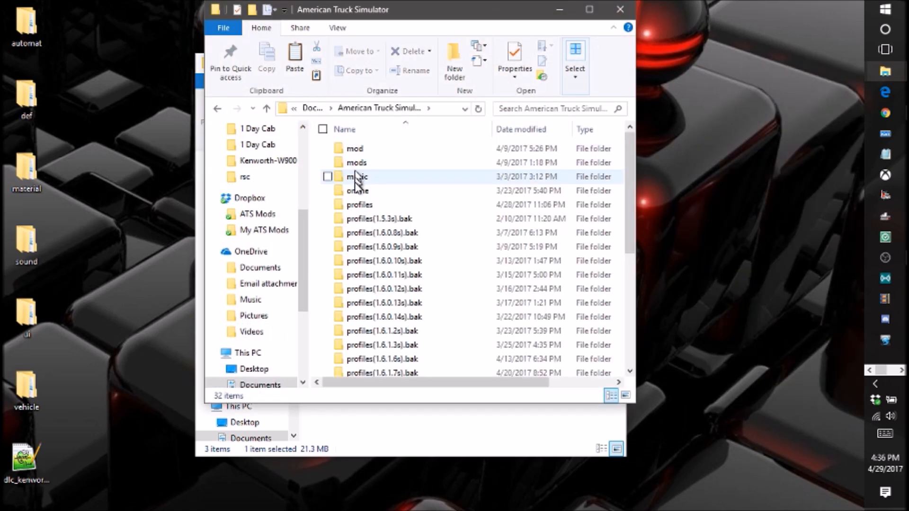
{"action": "double_click", "coordinate": [390, 150]}
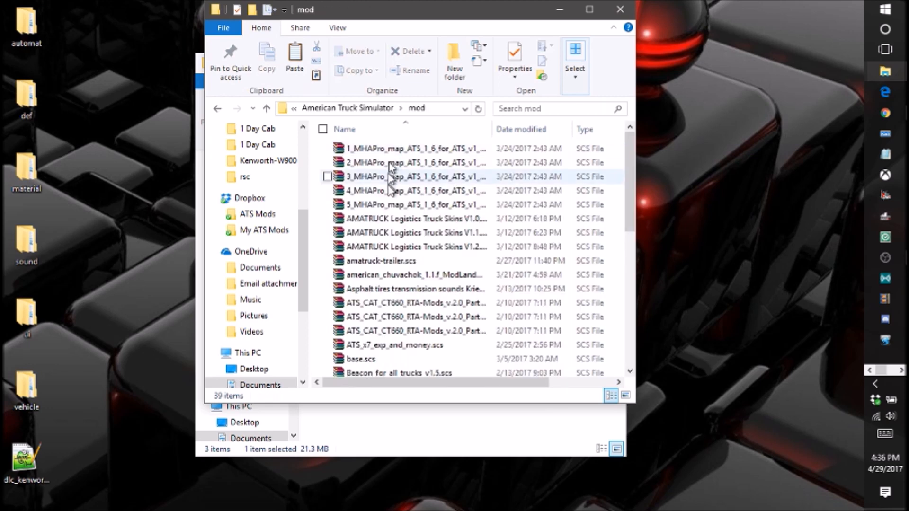
{"action": "right_click", "coordinate": [321, 157]}
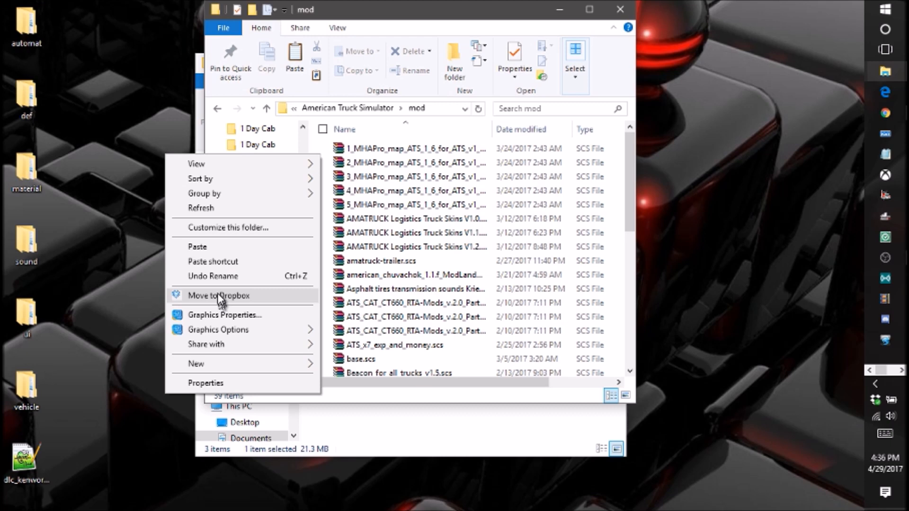
{"action": "left_click", "coordinate": [247, 248]}
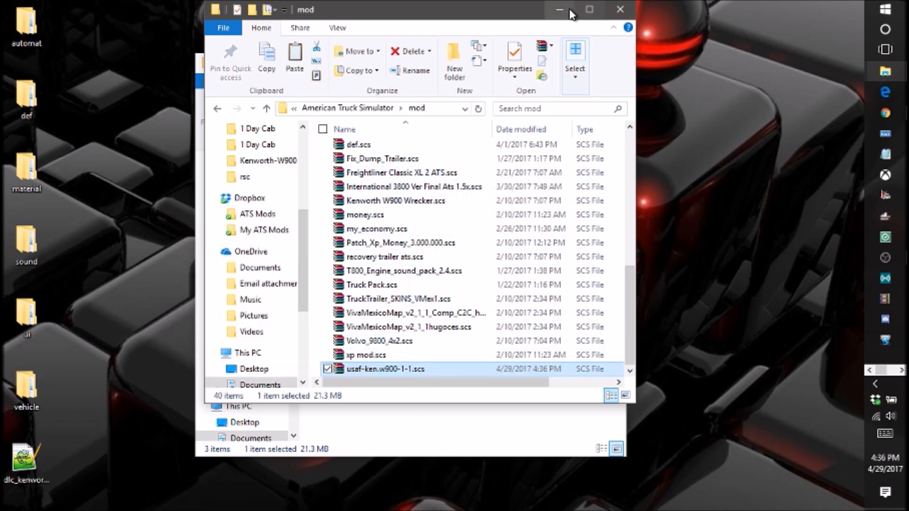
{"action": "left_click", "coordinate": [621, 9]}
{"action": "left_click", "coordinate": [737, 182]}
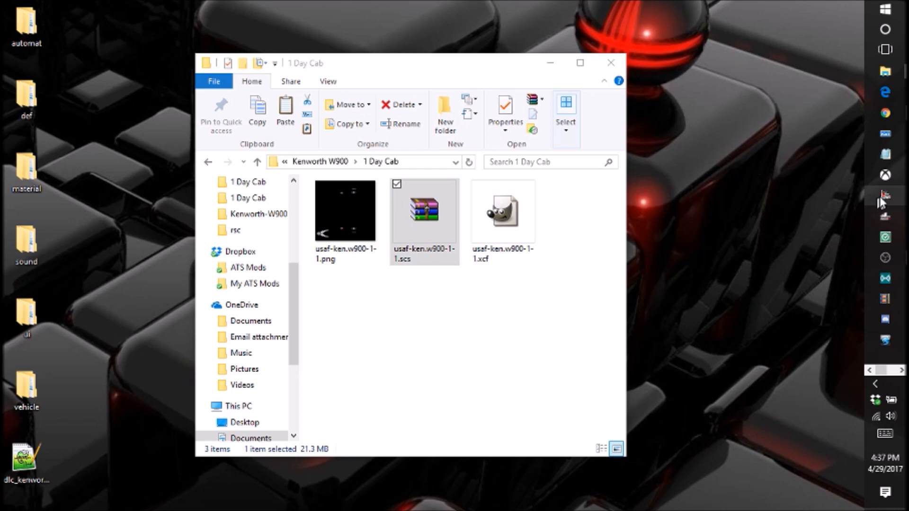
Launch American Truck Simulator, continue loading the save despite the missing dependency, and dismiss the game change warning.
{"action": "left_click", "coordinate": [884, 198]}
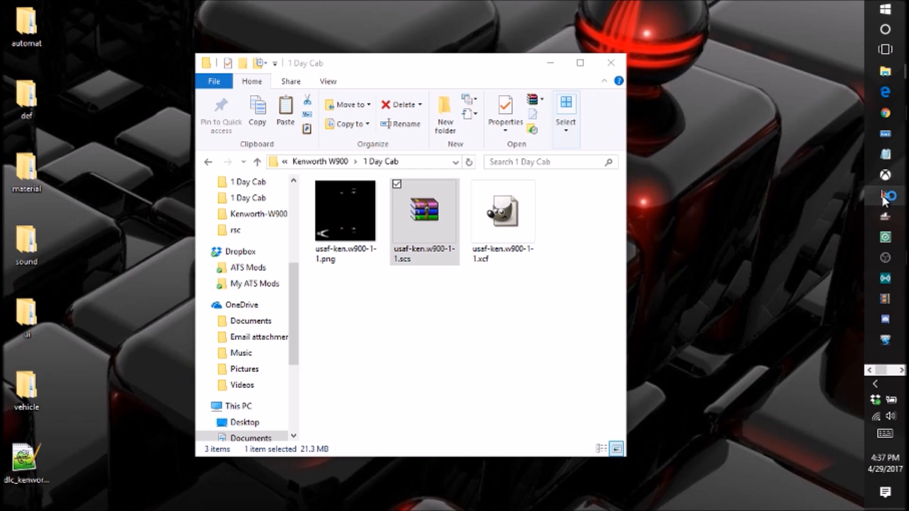
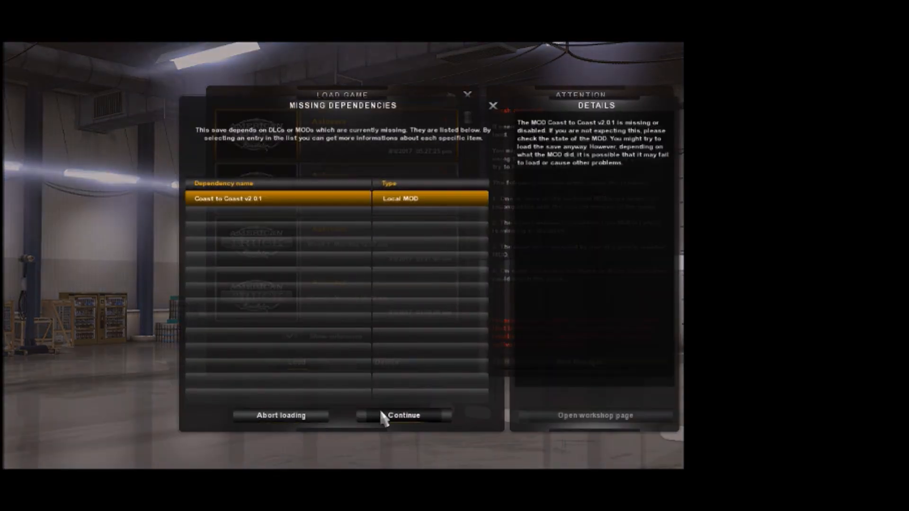
{"action": "left_click", "coordinate": [383, 416]}
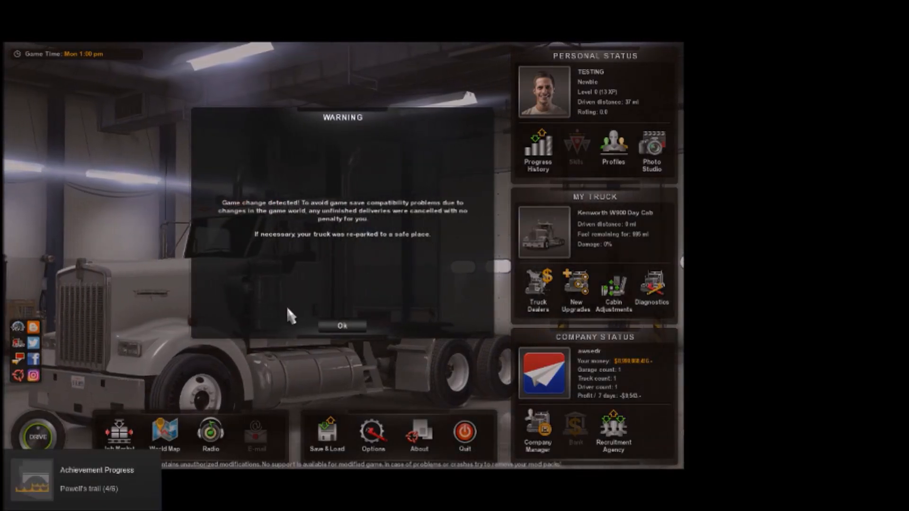
{"action": "left_click", "coordinate": [330, 328]}
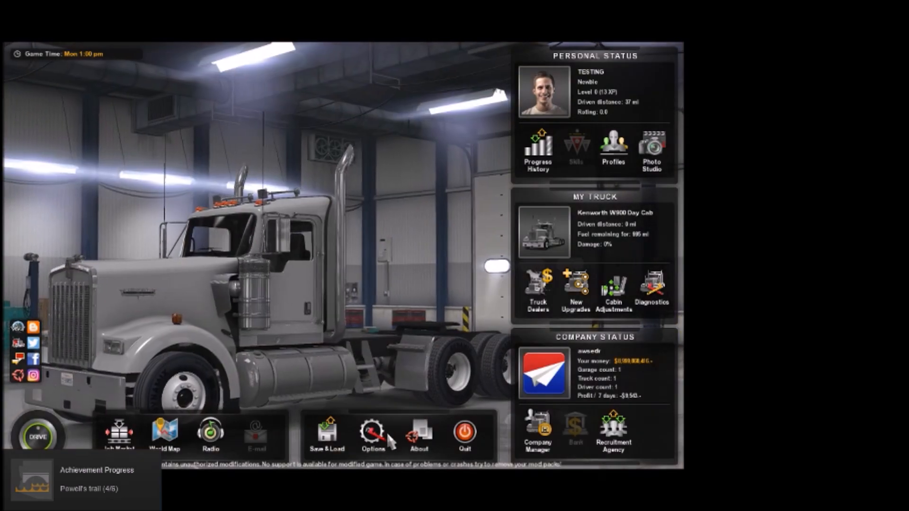
Open the Truck Browser and choose the Kenworth W900 with the Day Cab.
{"action": "left_click", "coordinate": [429, 440]}
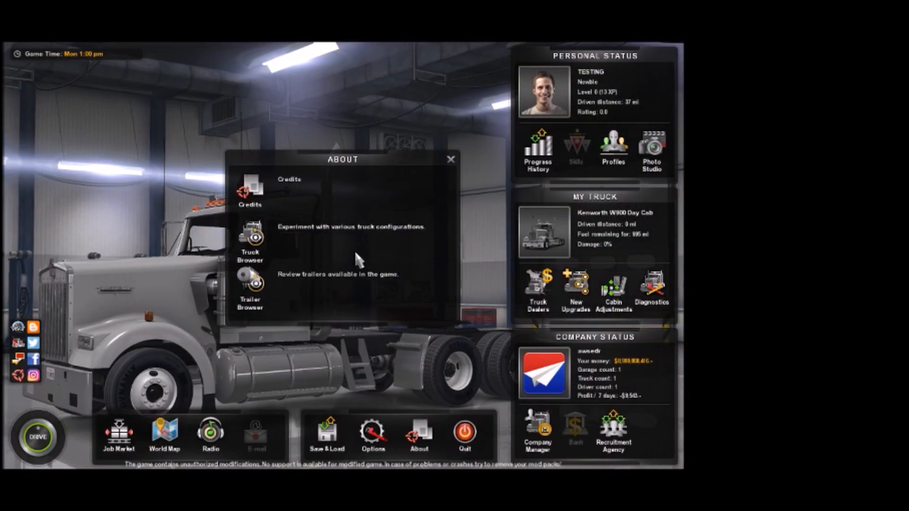
{"action": "key", "text": "Escape"}
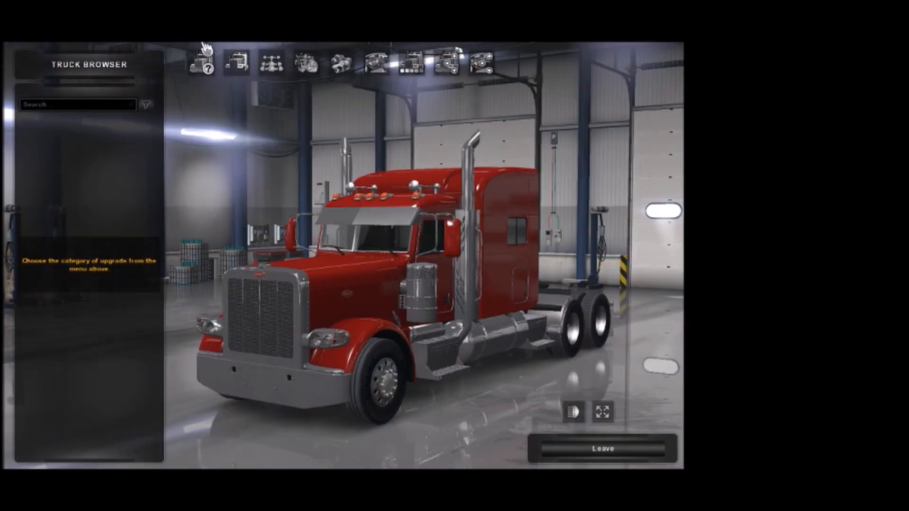
{"action": "left_click", "coordinate": [207, 66]}
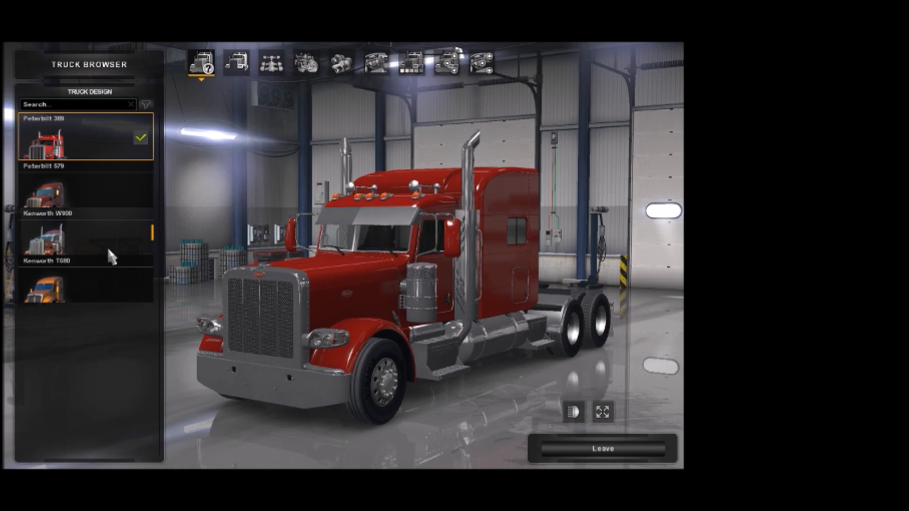
{"action": "left_click", "coordinate": [108, 245]}
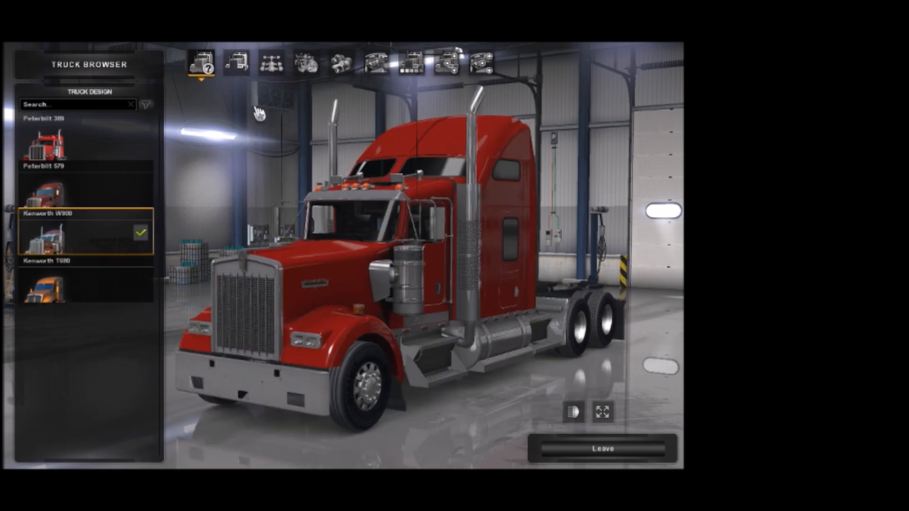
{"action": "left_click", "coordinate": [236, 71]}
{"action": "left_click", "coordinate": [112, 129]}
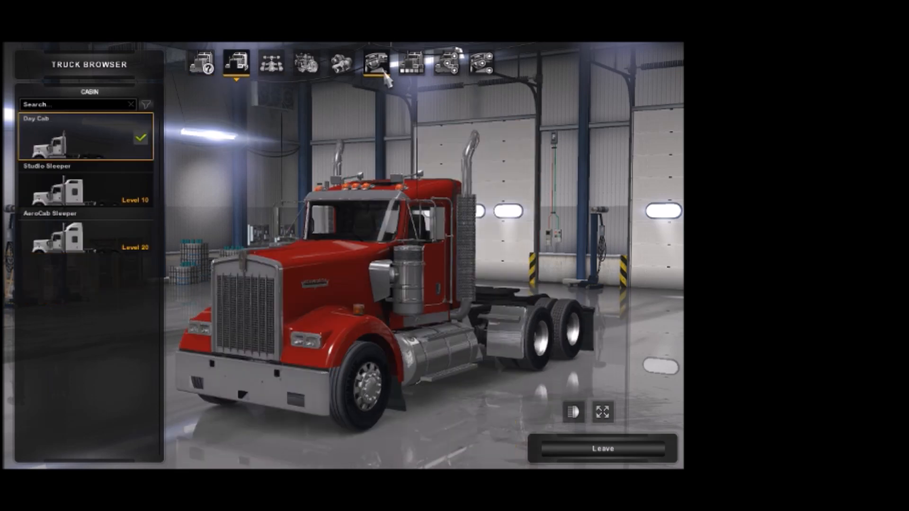
Apply the USAF Paint Job to the truck and inspect the decals on both doors and the hood.
{"action": "left_click", "coordinate": [423, 74]}
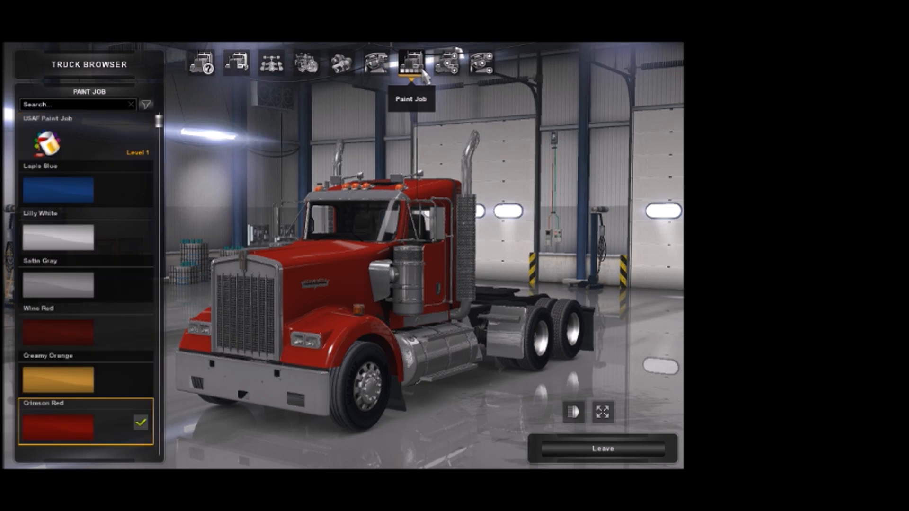
{"action": "left_click", "coordinate": [85, 146]}
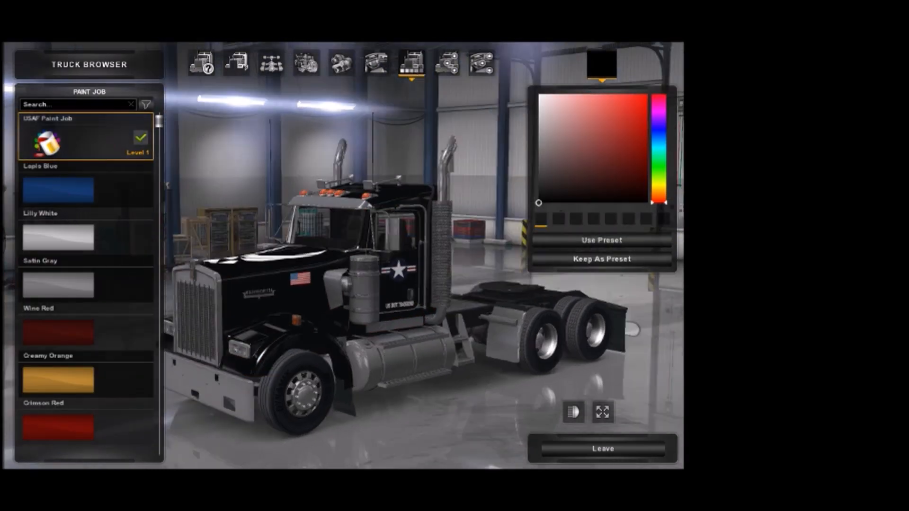
{"action": "left_click_drag", "start_coordinate": [229, 327], "coordinate": [142, 326]}
{"action": "left_click_drag", "start_coordinate": [284, 303], "coordinate": [301, 303]}
{"action": "scroll", "coordinate": [346, 228], "scroll_direction": "up", "scroll_amount": 5}
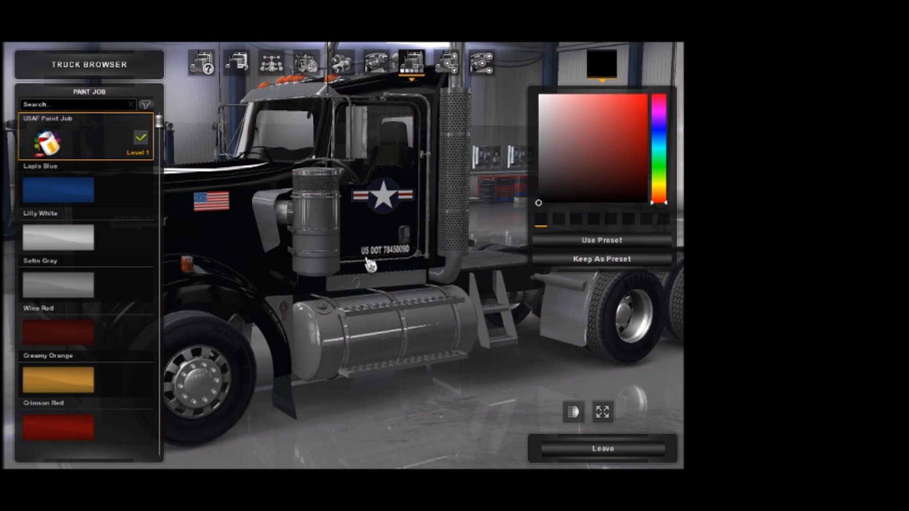
{"action": "left_click_drag", "start_coordinate": [297, 212], "coordinate": [365, 316]}
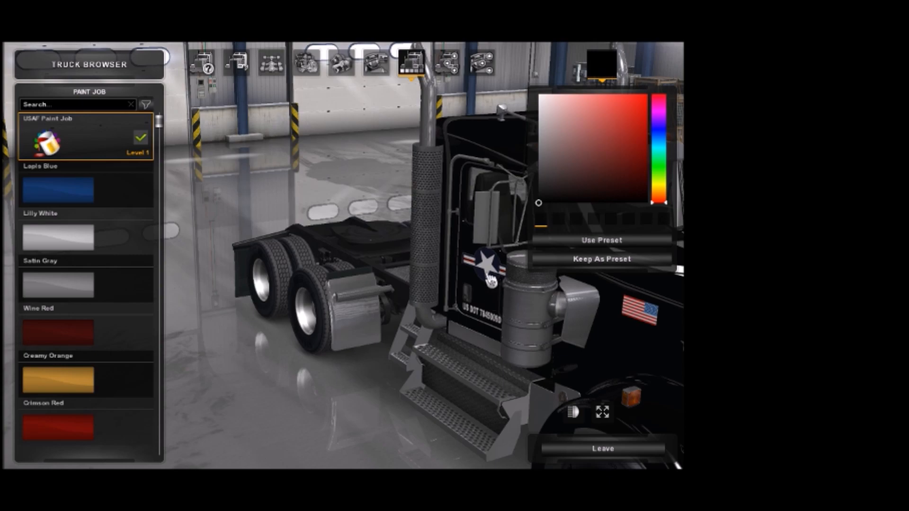
{"action": "left_click_drag", "start_coordinate": [613, 375], "coordinate": [339, 386]}
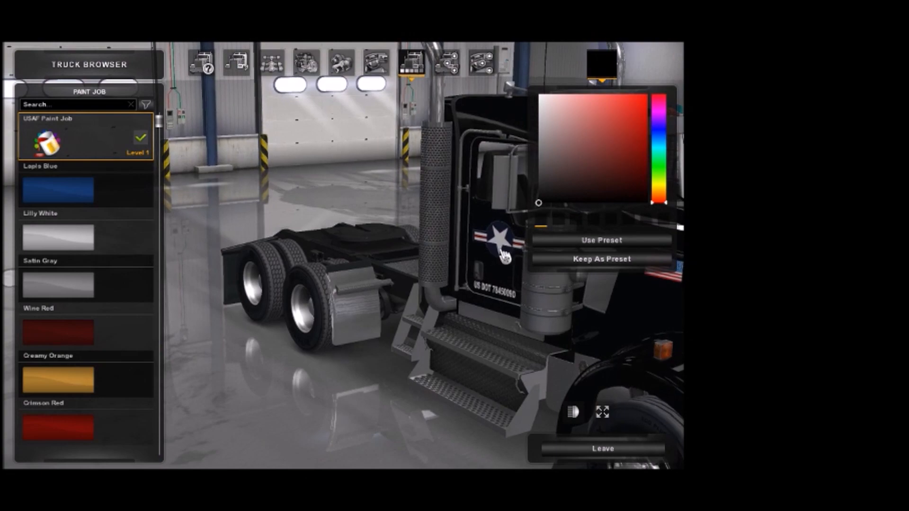
{"action": "mouse_move", "coordinate": [473, 280]}
{"action": "left_mouse_down"}
{"action": "mouse_move", "coordinate": [400, 245]}
{"action": "mouse_move", "coordinate": [372, 253]}
{"action": "mouse_move", "coordinate": [256, 246]}
{"action": "mouse_move", "coordinate": [209, 289]}
{"action": "mouse_move", "coordinate": [351, 295]}
{"action": "mouse_move", "coordinate": [393, 272]}
{"action": "left_mouse_up"}
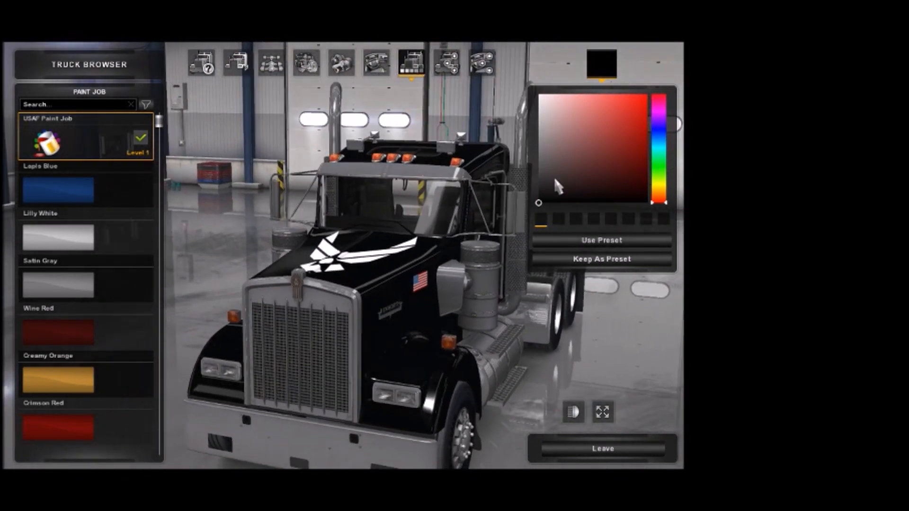
Try a lighter base color for the USAF Paint Job and look over the truck.
{"action": "left_click", "coordinate": [544, 110]}
{"action": "left_click_drag", "start_coordinate": [544, 110], "coordinate": [539, 137]}
{"action": "left_click_drag", "start_coordinate": [493, 298], "coordinate": [552, 360]}
Leave the Truck Browser and exit the current game profile.
{"action": "left_click", "coordinate": [595, 449]}
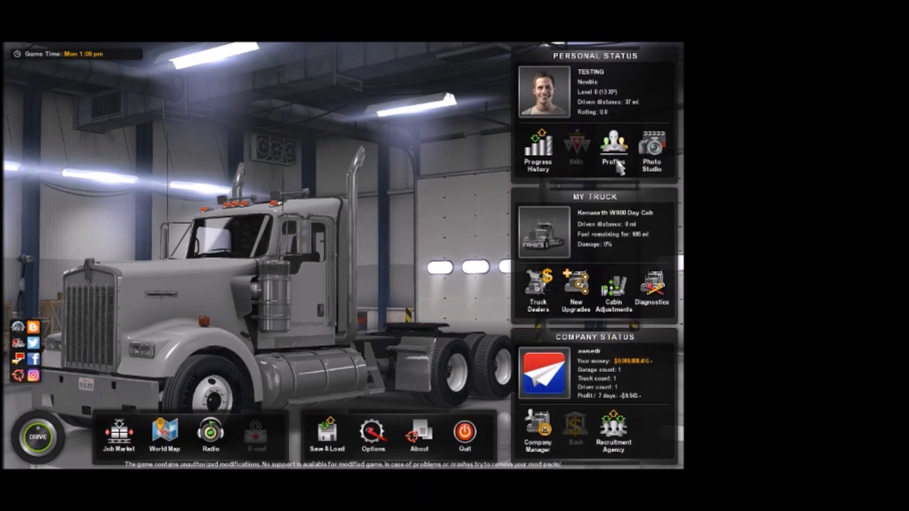
{"action": "left_click", "coordinate": [615, 154]}
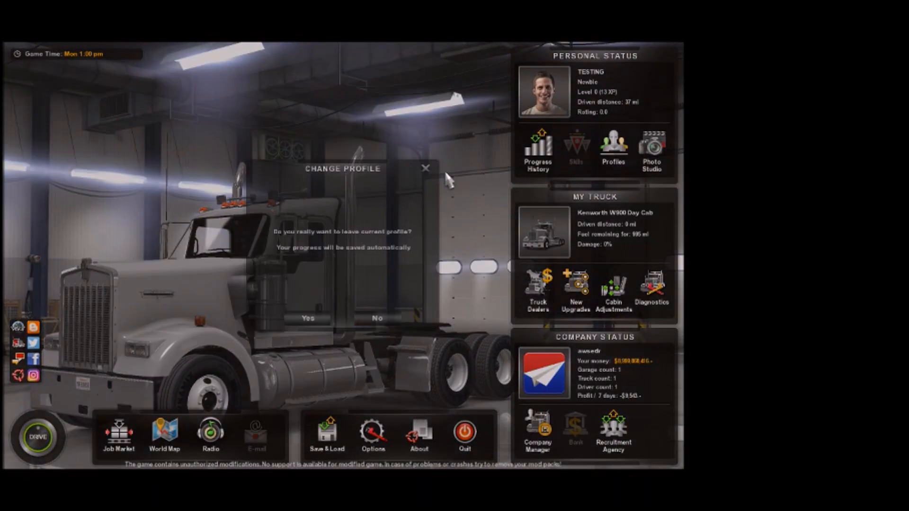
{"action": "left_click", "coordinate": [308, 318]}
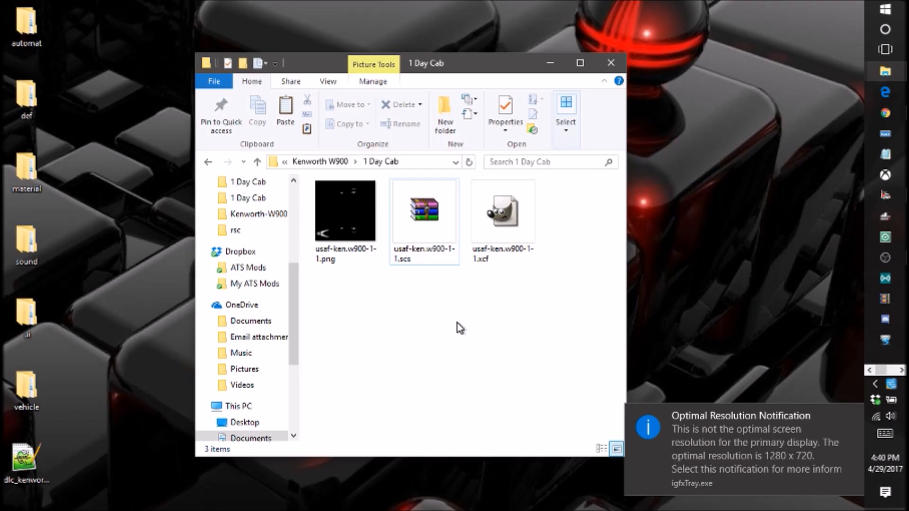
{"action": "double_click", "coordinate": [430, 228]}
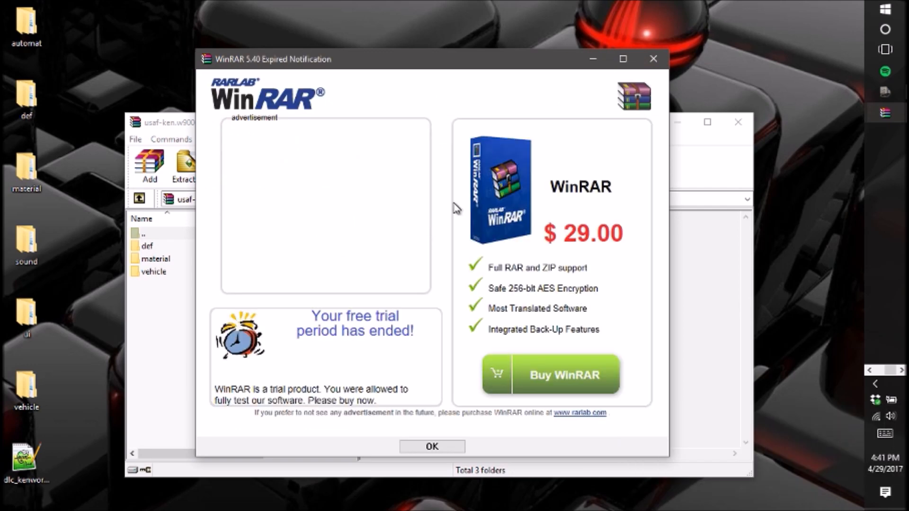
{"action": "left_click", "coordinate": [662, 61]}
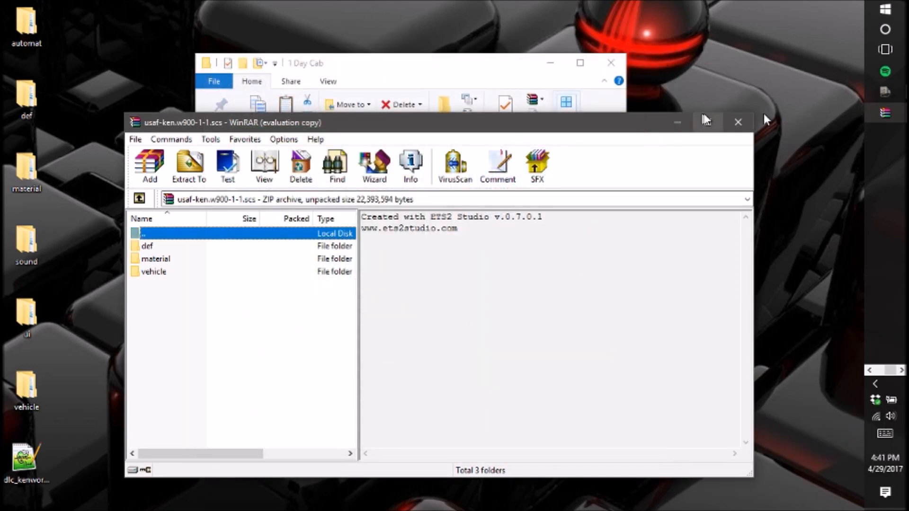
{"action": "left_click", "coordinate": [741, 123]}
Open usaf-ken.w900-1-1.xcf from the 1 Day Cab folder in GIMP.
{"action": "left_click", "coordinate": [490, 218]}
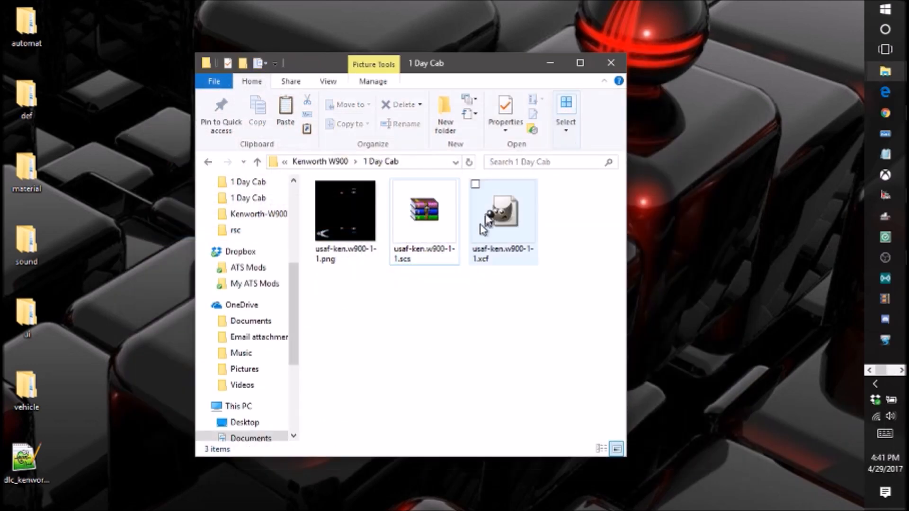
{"action": "double_click", "coordinate": [489, 218]}
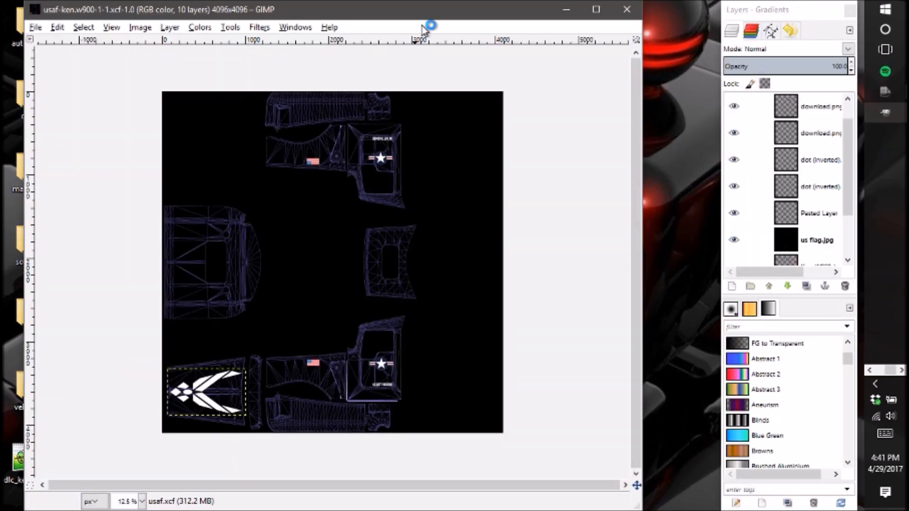
Rotate the star emblem layer on the upper door by 180° and save the XCF image.
{"action": "left_click", "coordinate": [800, 129]}
{"action": "left_click", "coordinate": [808, 109]}
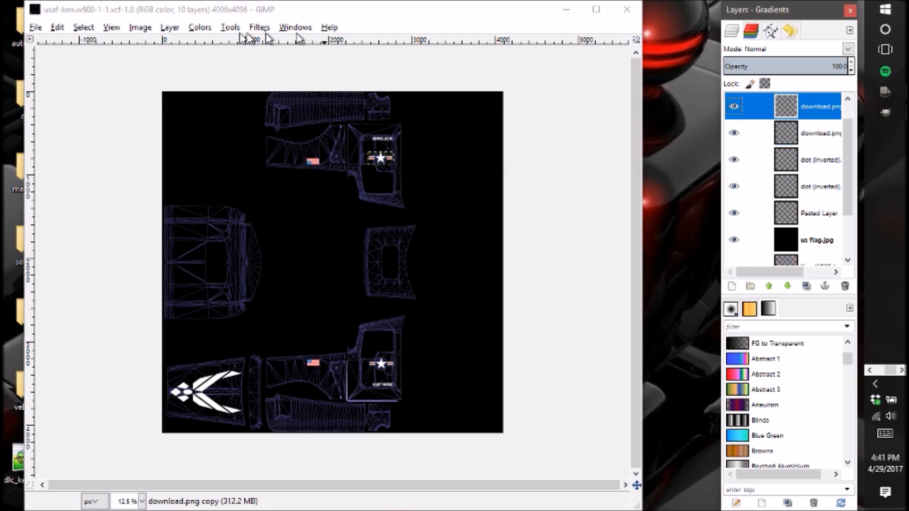
{"action": "left_click", "coordinate": [162, 27]}
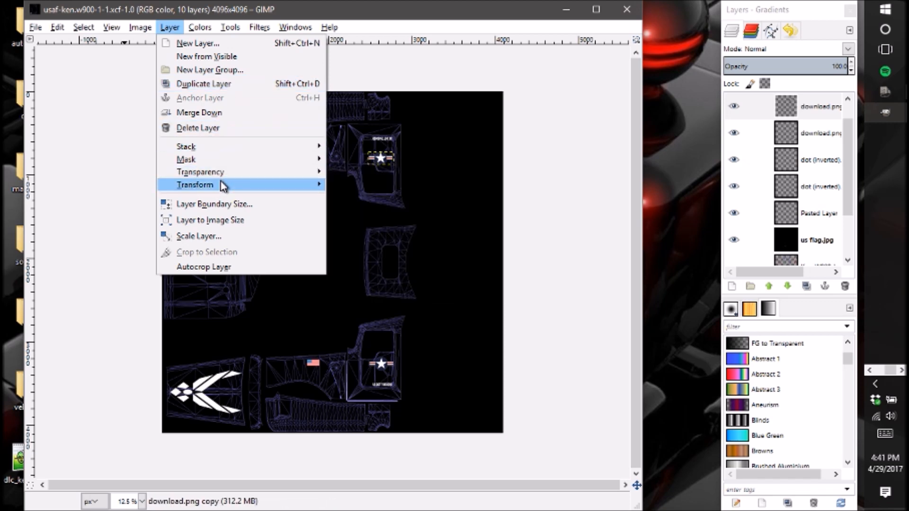
{"action": "mouse_move", "coordinate": [223, 186]}
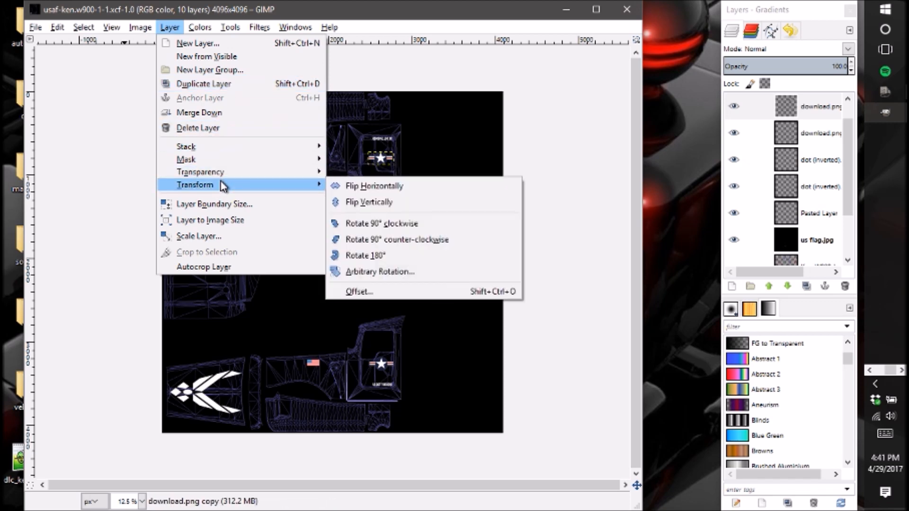
{"action": "left_click", "coordinate": [365, 255]}
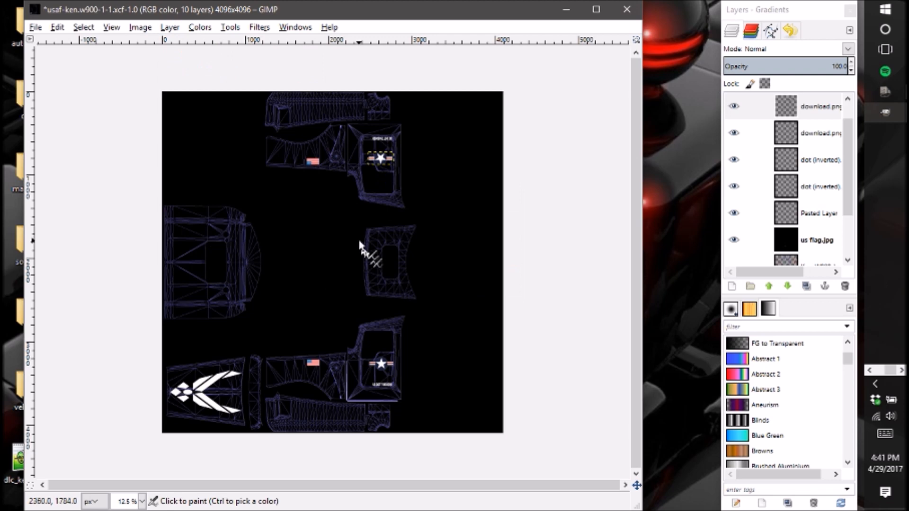
{"action": "left_click", "coordinate": [37, 28]}
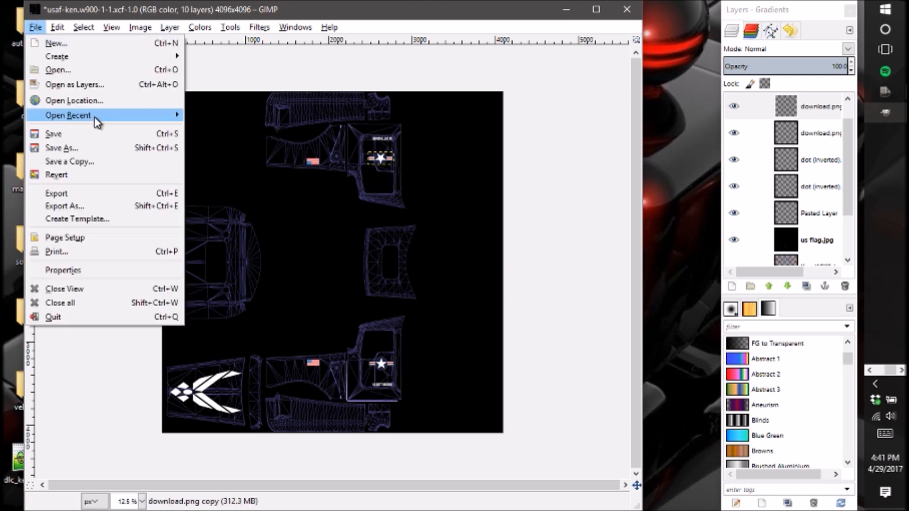
{"action": "left_click", "coordinate": [116, 137]}
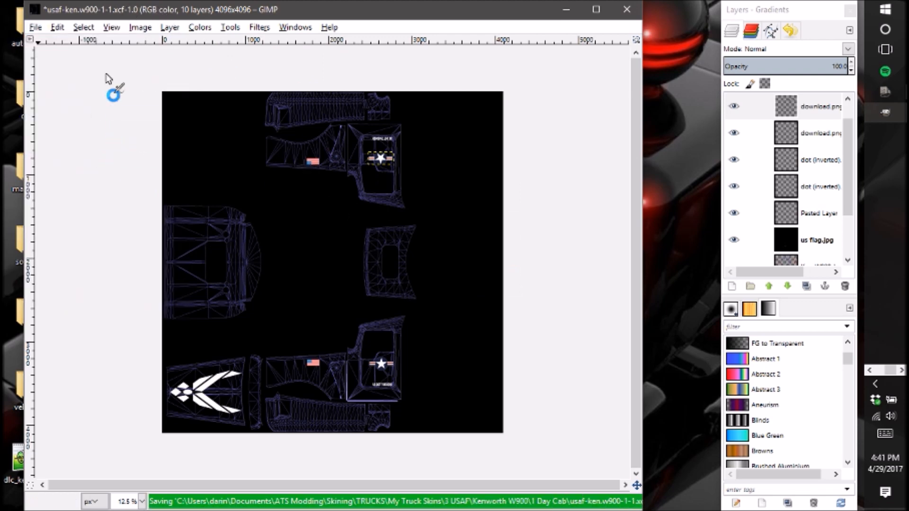
Hide the Ken-W900 wireframe layers and export the image as usaf-ken.w900-1-1.png in the 1 Day Cab folder, replacing the existing file.
{"action": "left_click_drag", "start_coordinate": [848, 185], "coordinate": [848, 225]}
{"action": "left_click", "coordinate": [735, 226]}
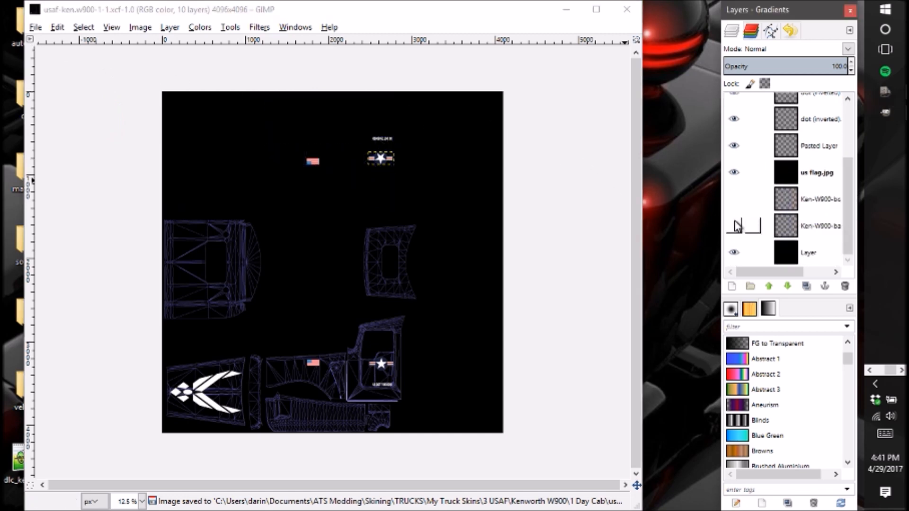
{"action": "left_click", "coordinate": [36, 27]}
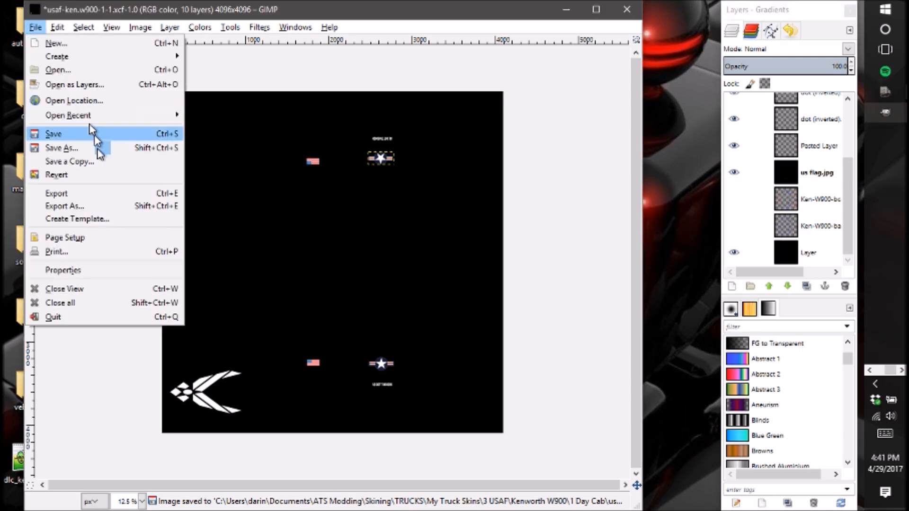
{"action": "left_click", "coordinate": [112, 210]}
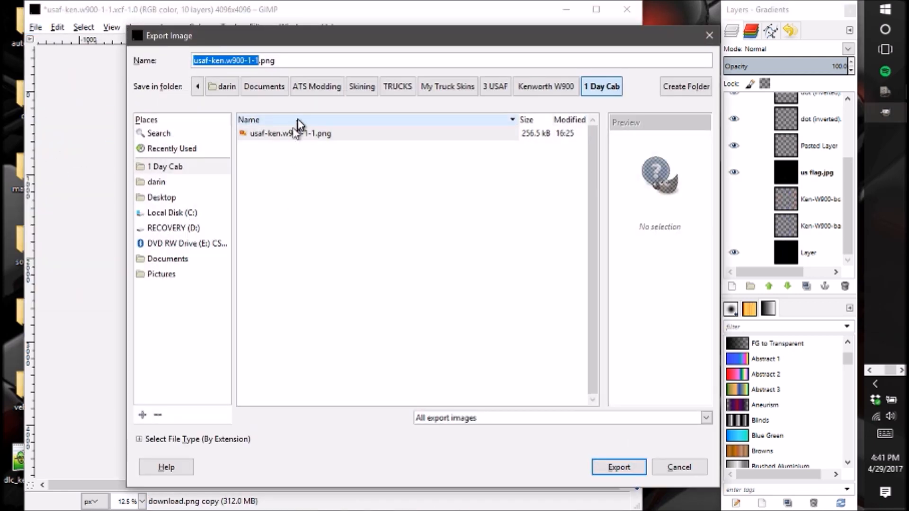
{"action": "left_click", "coordinate": [296, 135]}
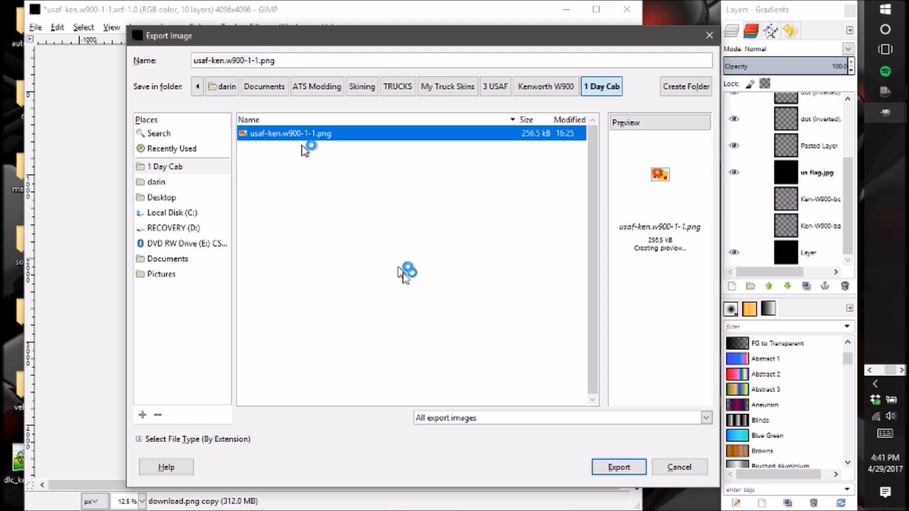
{"action": "left_click", "coordinate": [612, 468]}
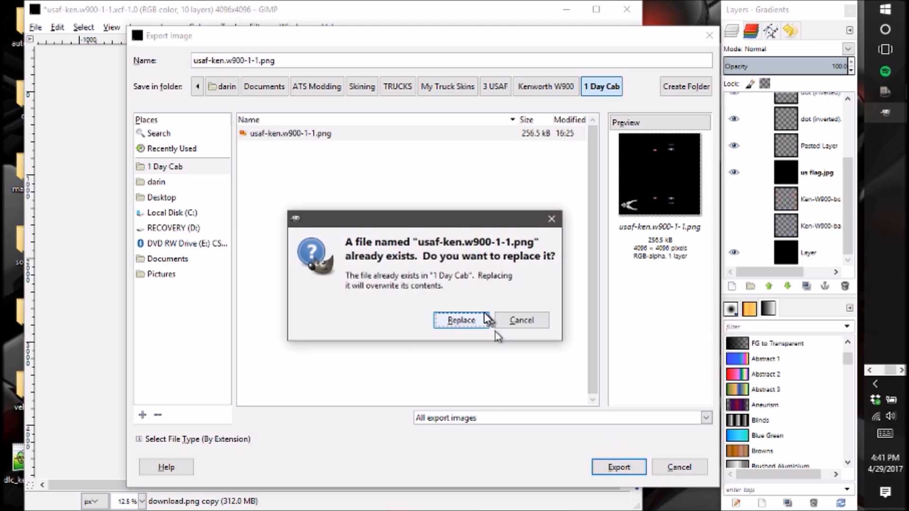
{"action": "left_click", "coordinate": [461, 320]}
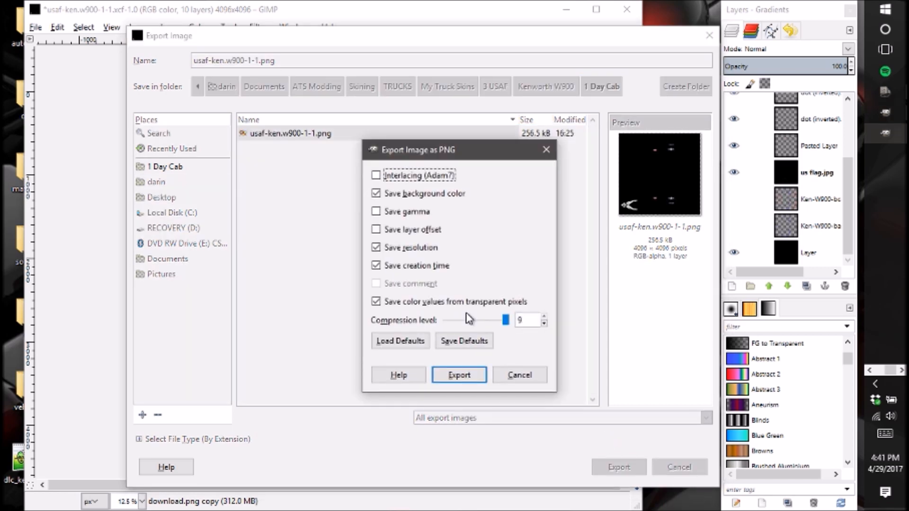
{"action": "left_click", "coordinate": [465, 375]}
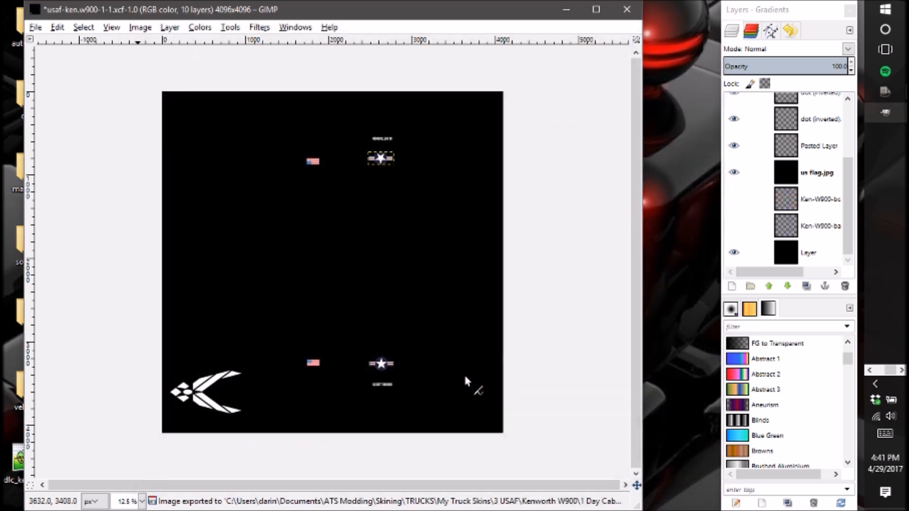
Close the image, discarding the unsaved layer visibility changes, and quit GIMP.
{"action": "left_click", "coordinate": [627, 10]}
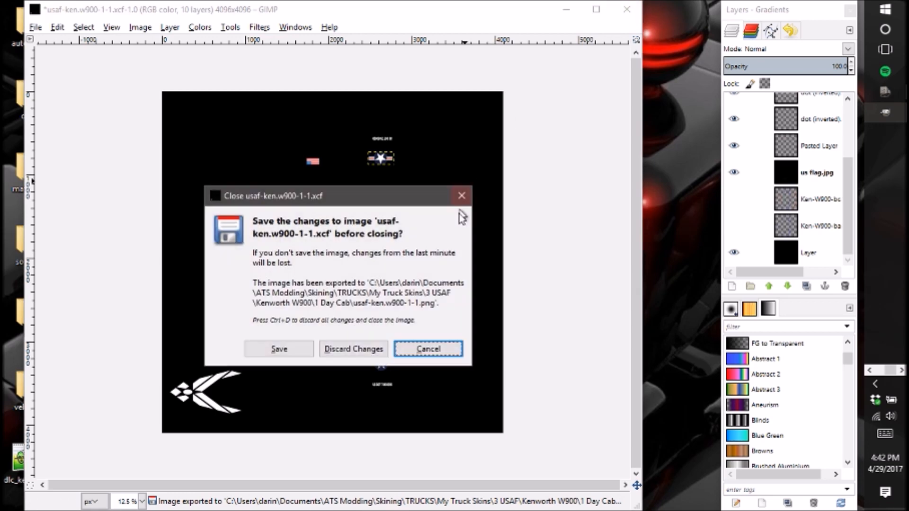
{"action": "left_click", "coordinate": [361, 348]}
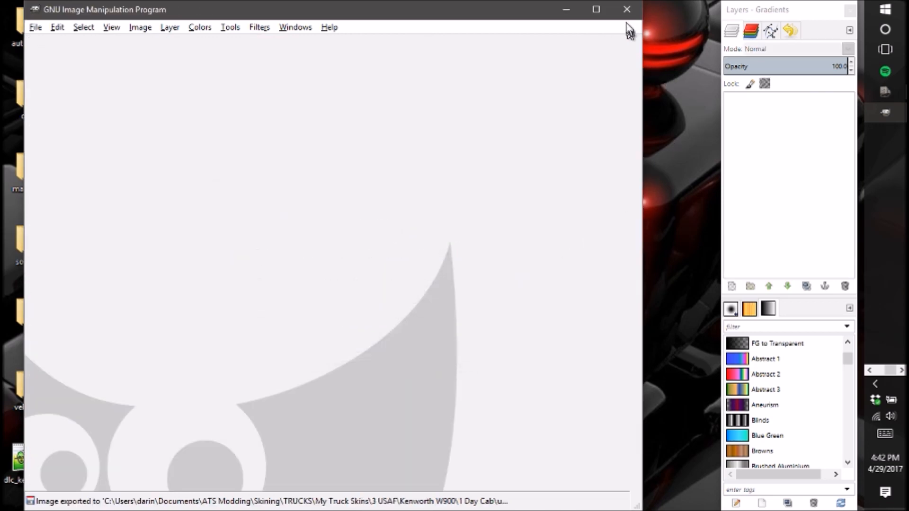
{"action": "left_click", "coordinate": [626, 10]}
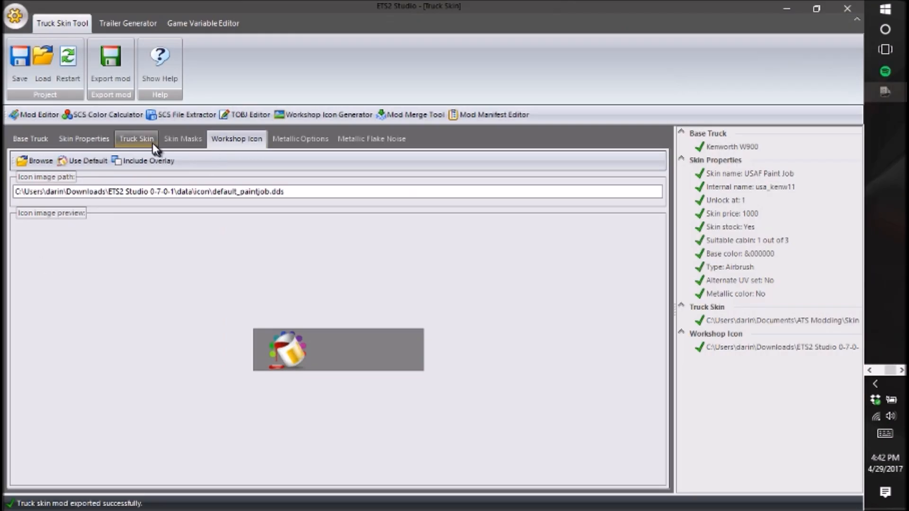
Reload usaf-ken.w900-1-1.png as the truck skin image in ETS2 Studio.
{"action": "left_click", "coordinate": [153, 144]}
{"action": "left_click", "coordinate": [57, 174]}
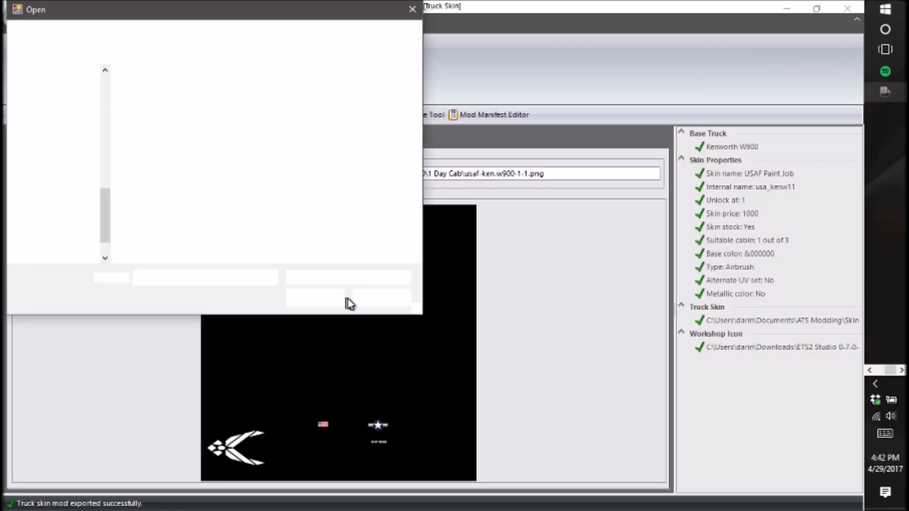
{"action": "left_click", "coordinate": [308, 299]}
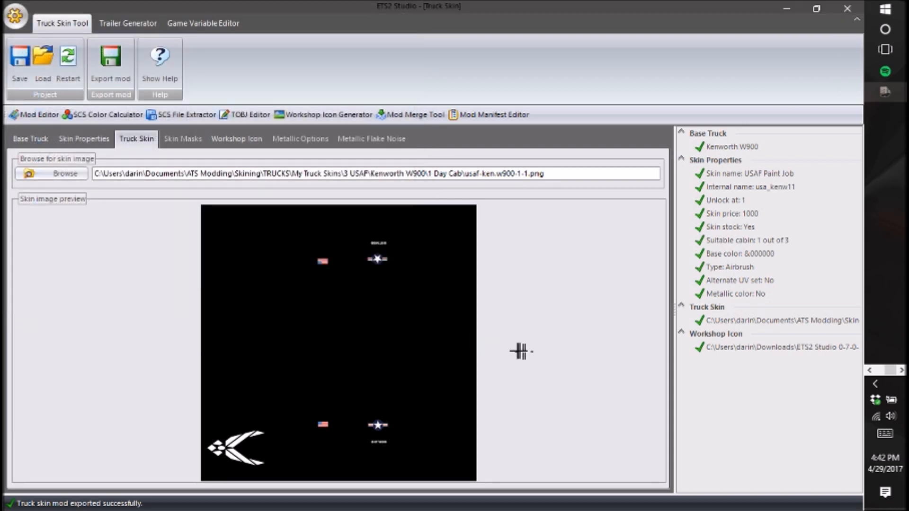
Export the truck skin mod as usaf-ken.w900-1-1.scs in the 1 Day Cab folder, replacing the existing file.
{"action": "left_click", "coordinate": [102, 78]}
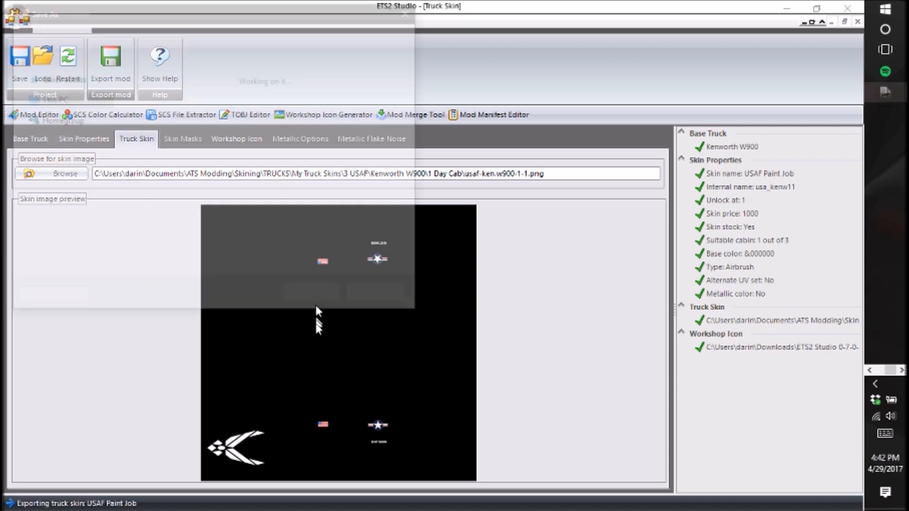
{"action": "left_click", "coordinate": [158, 111]}
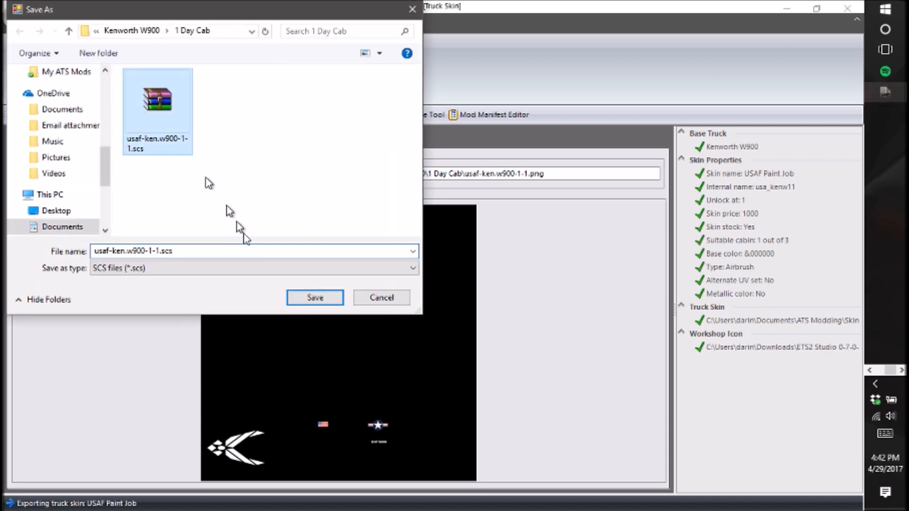
{"action": "left_click", "coordinate": [301, 301]}
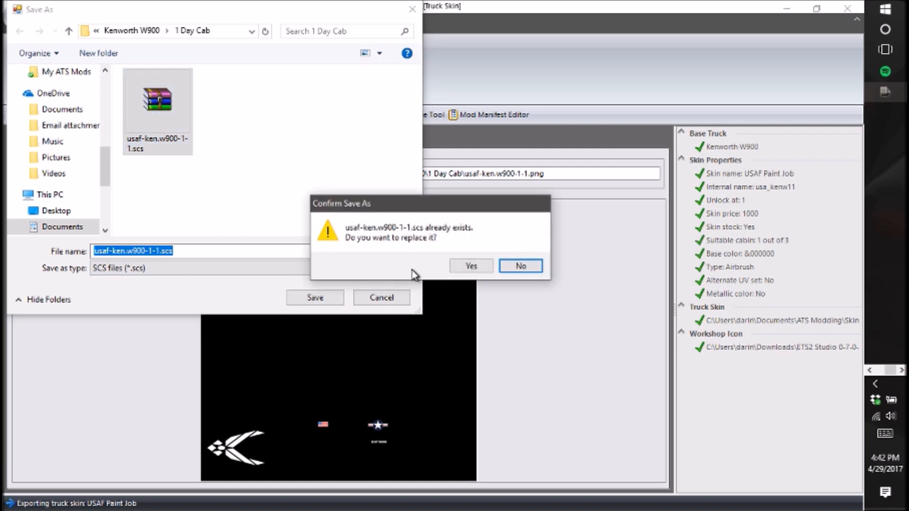
{"action": "left_click", "coordinate": [456, 266]}
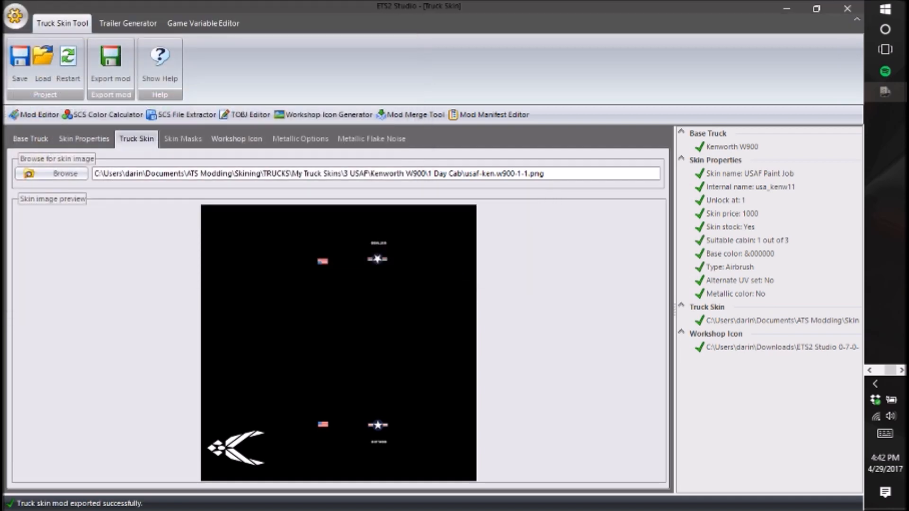
Minimize ETS2 Studio and arrange the 1 Day Cab and American Truck Simulator mod folder windows so both are accessible.
{"action": "left_click", "coordinate": [786, 11]}
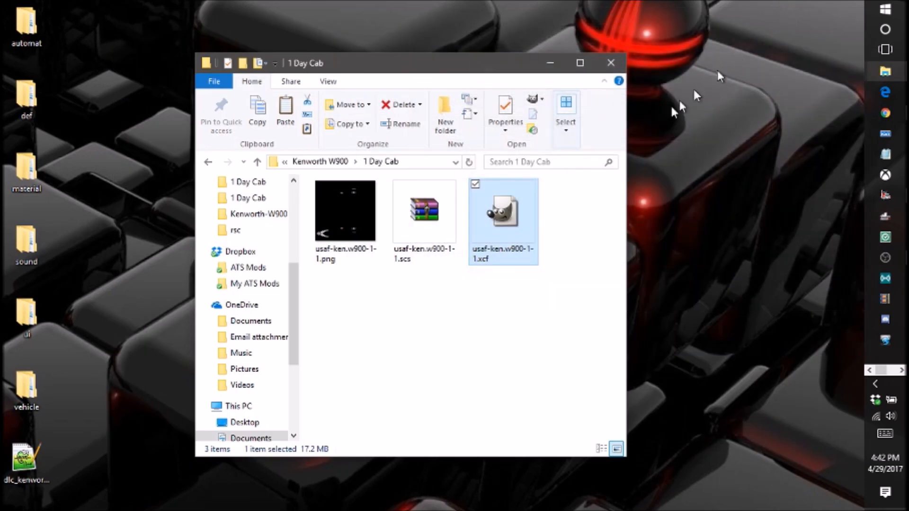
{"action": "left_click", "coordinate": [550, 63]}
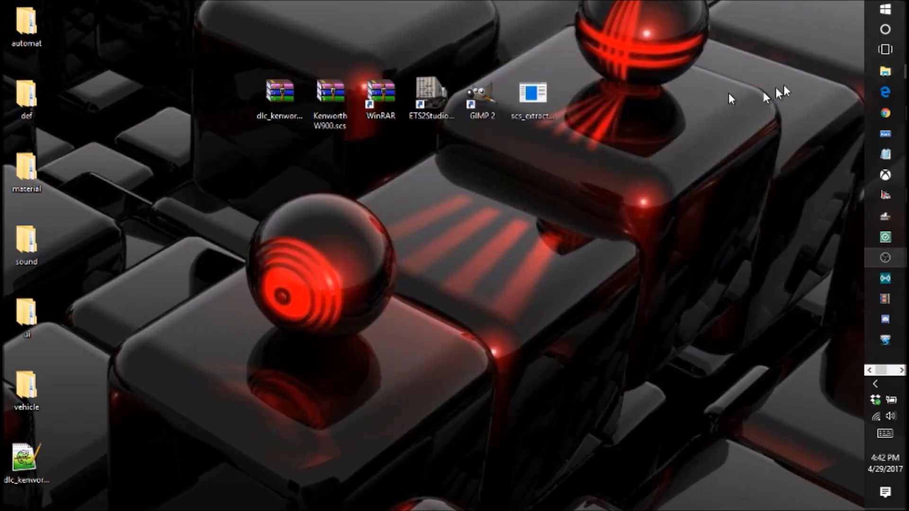
{"action": "mouse_move", "coordinate": [886, 72]}
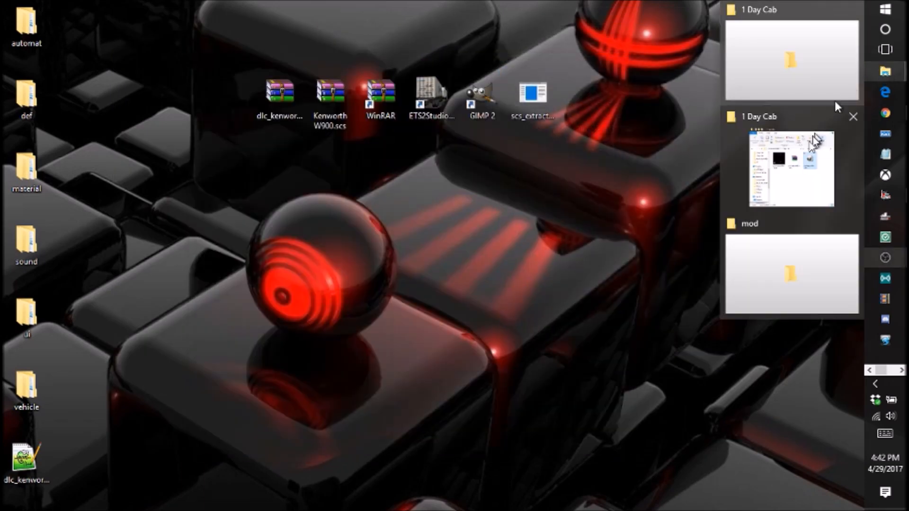
{"action": "left_click", "coordinate": [781, 200]}
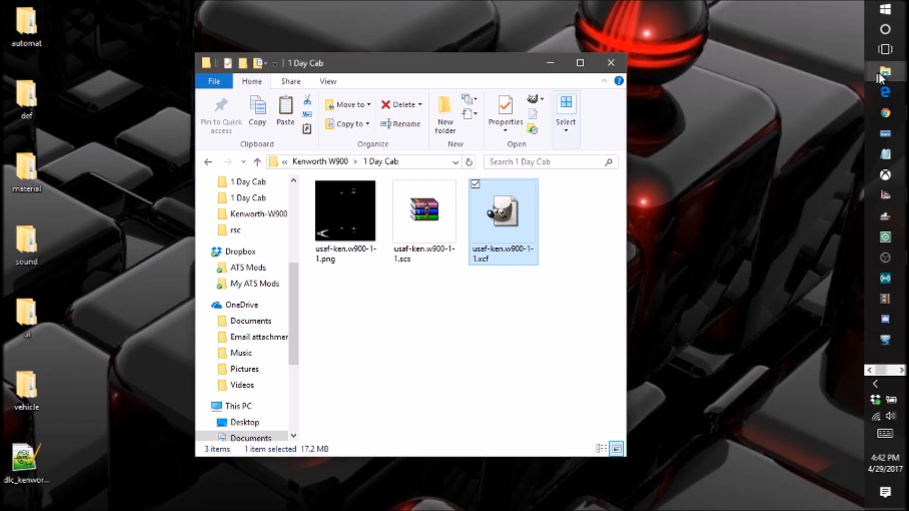
{"action": "mouse_move", "coordinate": [884, 72]}
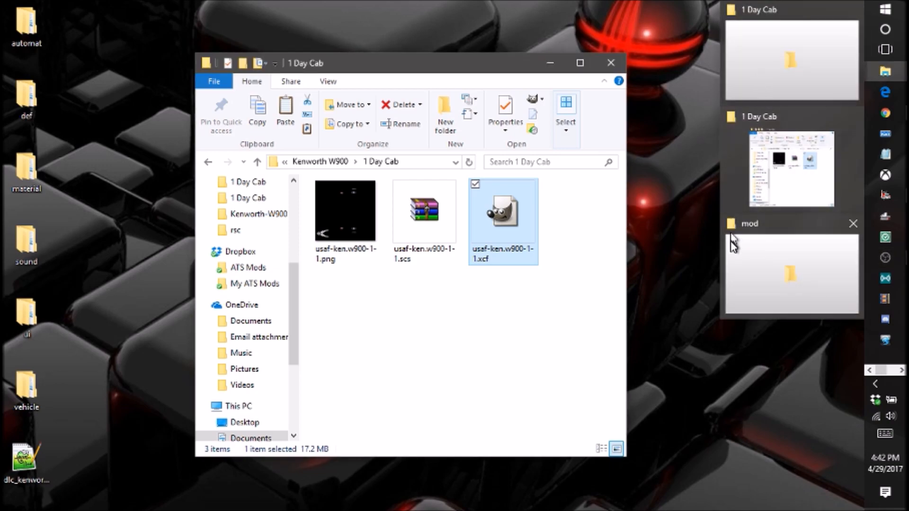
{"action": "left_click", "coordinate": [791, 269]}
{"action": "left_click_drag", "start_coordinate": [508, 21], "coordinate": [777, 47]}
Copy usaf-ken.w900-1-1.scs from 1 Day Cab into the mod folder, replacing the existing file, and put both folder windows away.
{"action": "left_click_drag", "start_coordinate": [425, 213], "coordinate": [443, 251]}
{"action": "right_click", "coordinate": [443, 251]}
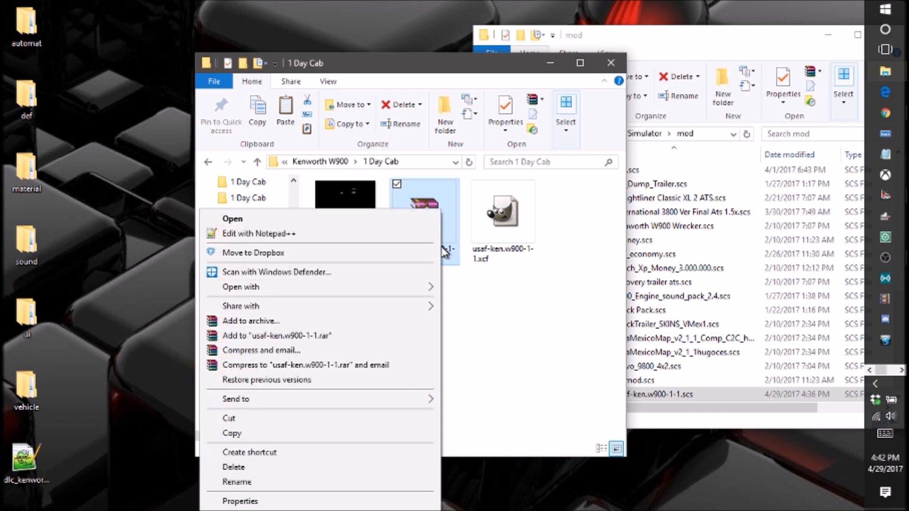
{"action": "left_click", "coordinate": [268, 434]}
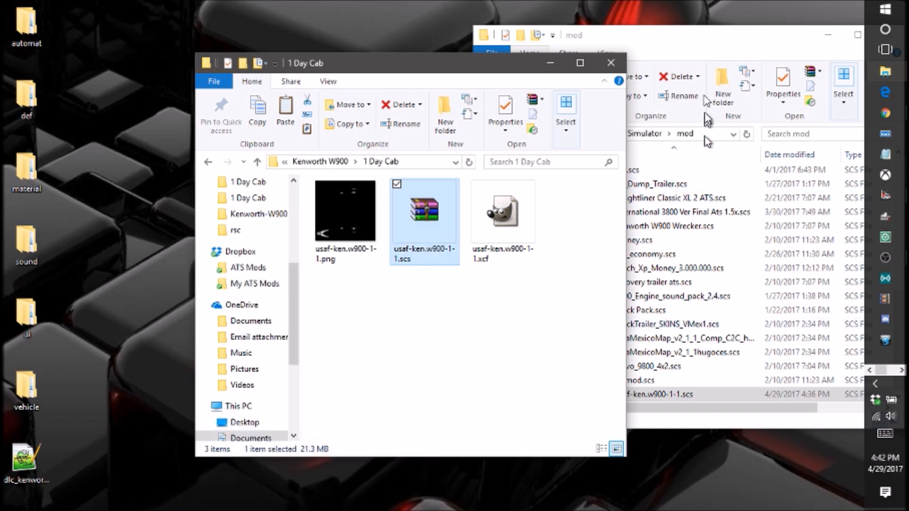
{"action": "left_click", "coordinate": [709, 52]}
{"action": "right_click", "coordinate": [587, 317]}
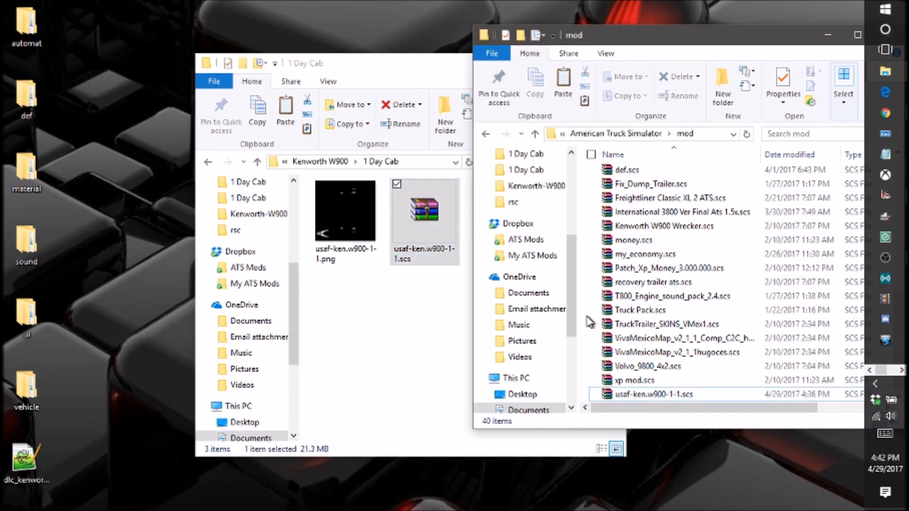
{"action": "left_click", "coordinate": [481, 174]}
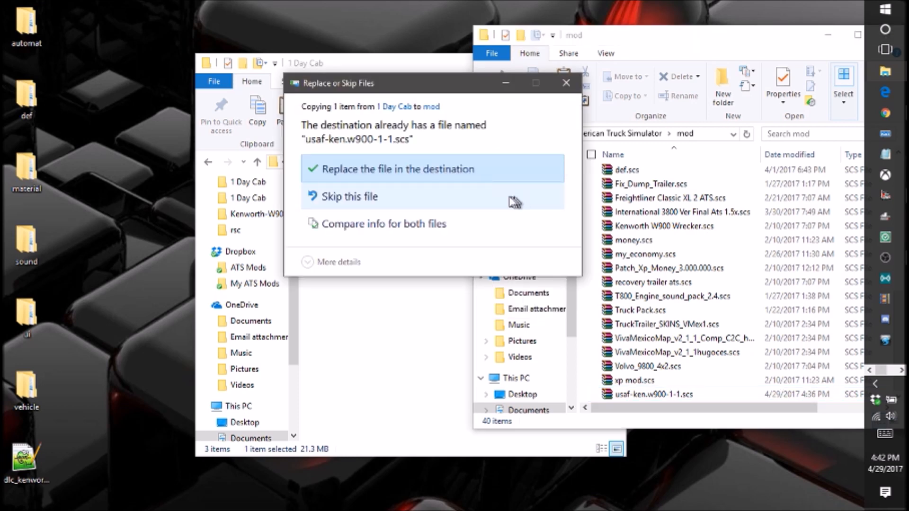
{"action": "left_click", "coordinate": [381, 182]}
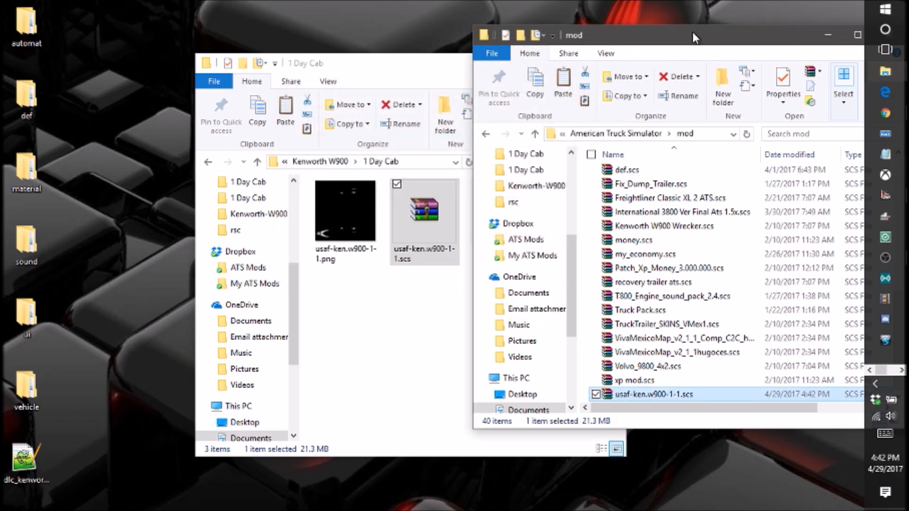
{"action": "left_click_drag", "start_coordinate": [703, 41], "coordinate": [591, 72]}
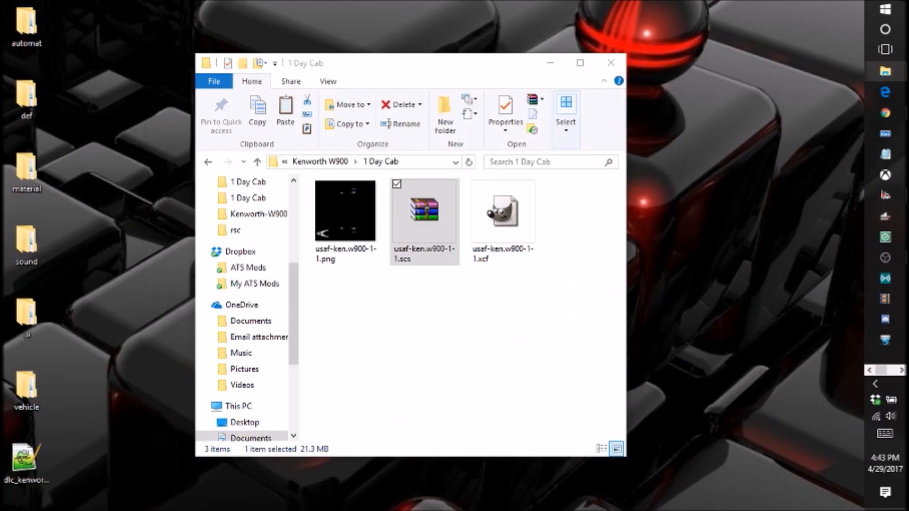
{"action": "left_click_drag", "start_coordinate": [392, 61], "coordinate": [0, 113]}
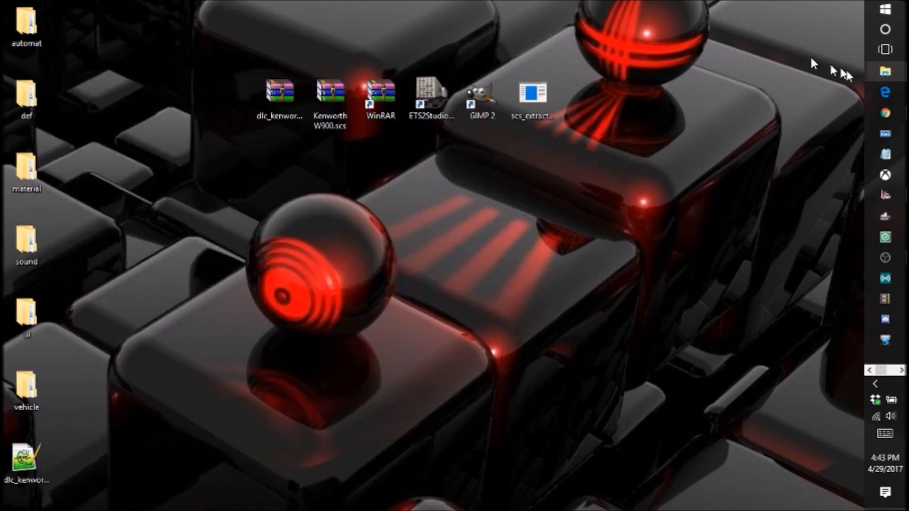
In ETS2 Studio, set the skin's internal name to usa_kenw21 and its suitable cabins to AeroCab Sleeper and Studio Sleeper instead of Day Cab.
{"action": "mouse_move", "coordinate": [887, 255]}
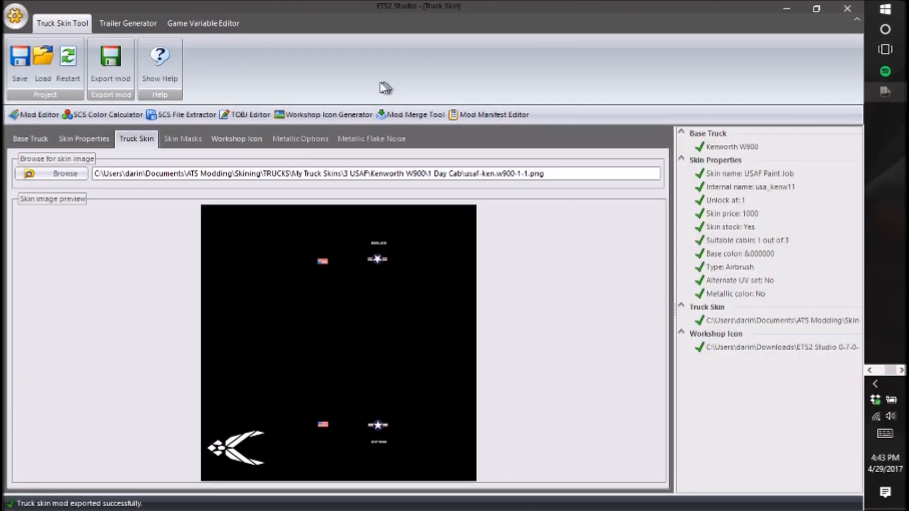
{"action": "left_click", "coordinate": [106, 146]}
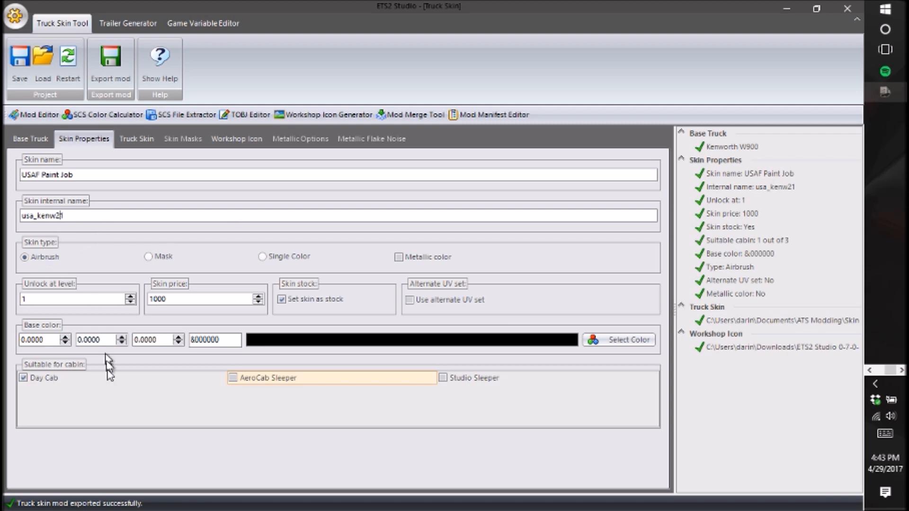
{"action": "left_click", "coordinate": [32, 379]}
{"action": "left_click", "coordinate": [233, 379]}
{"action": "left_click", "coordinate": [145, 140]}
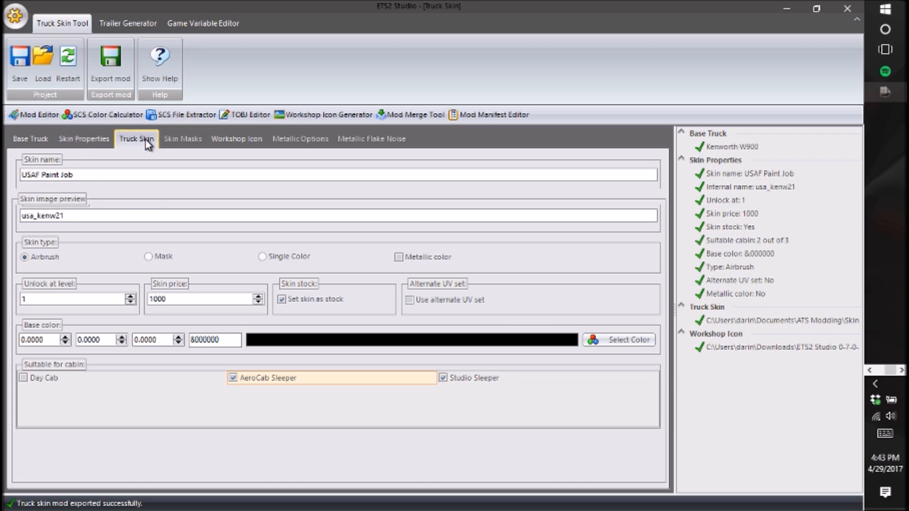
Load usaf-ken.w900-2-1.png from the Kenworth W900 "2 SleeperS" folder as the truck skin image.
{"action": "left_click", "coordinate": [51, 173]}
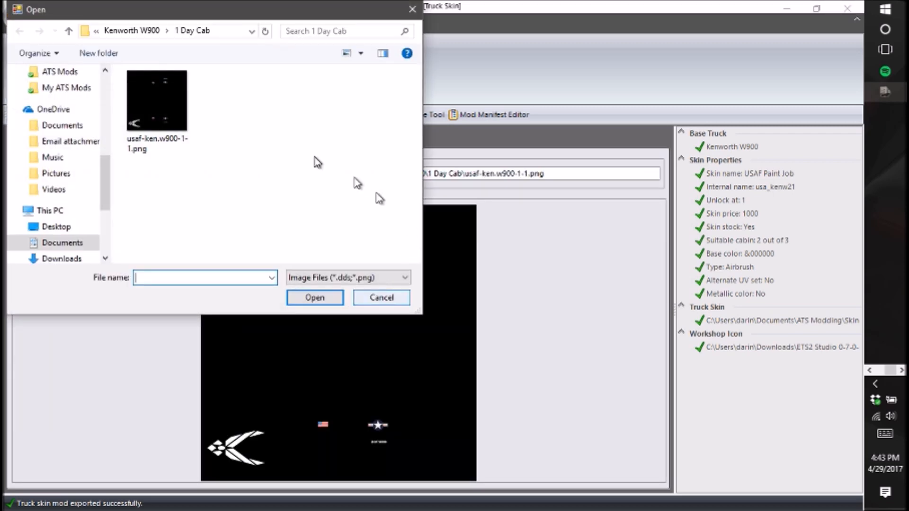
{"action": "left_click", "coordinate": [70, 33]}
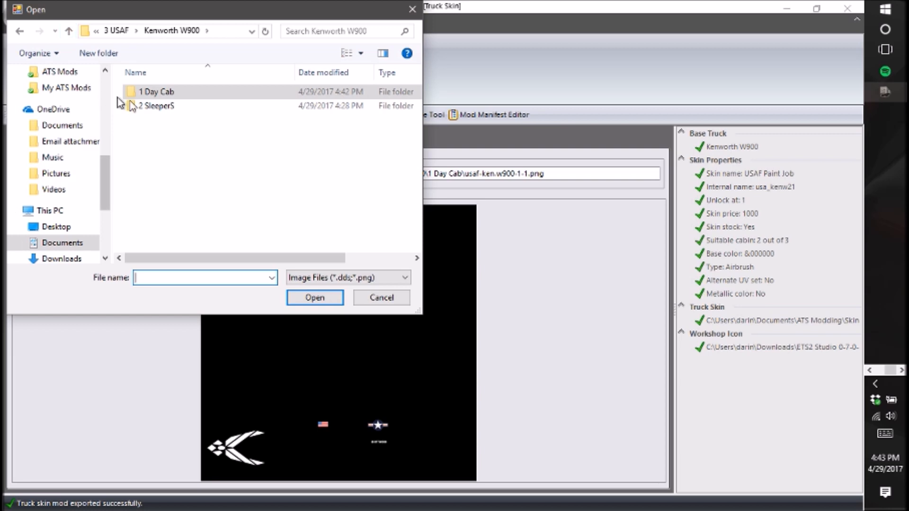
{"action": "double_click", "coordinate": [178, 105]}
{"action": "left_click", "coordinate": [162, 133]}
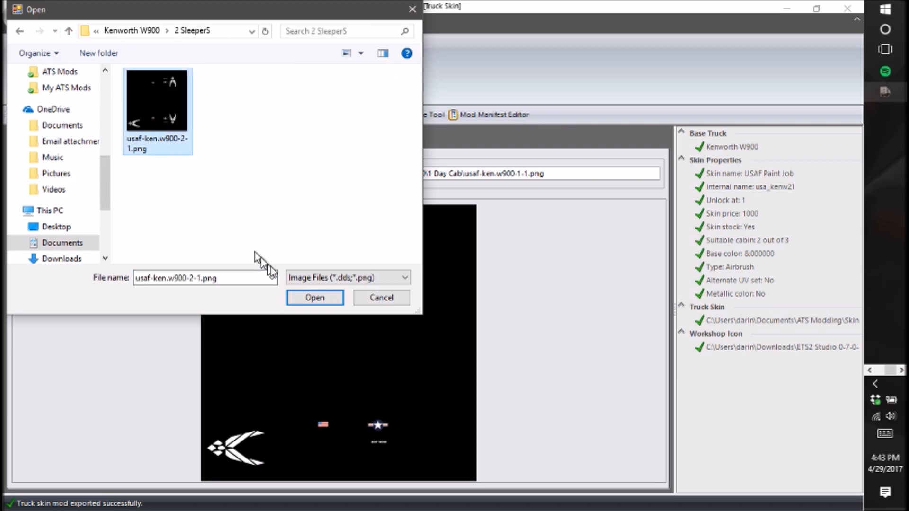
{"action": "left_click", "coordinate": [292, 299]}
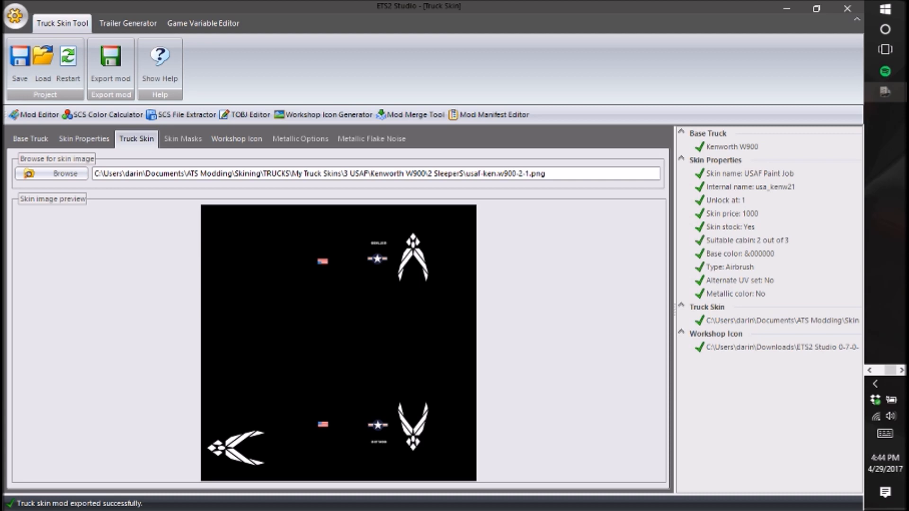
Switch to GIMP by opening the sleeper skin's source image, usaf-ken.w900-2-1.xcf.
{"action": "left_click", "coordinate": [870, 371]}
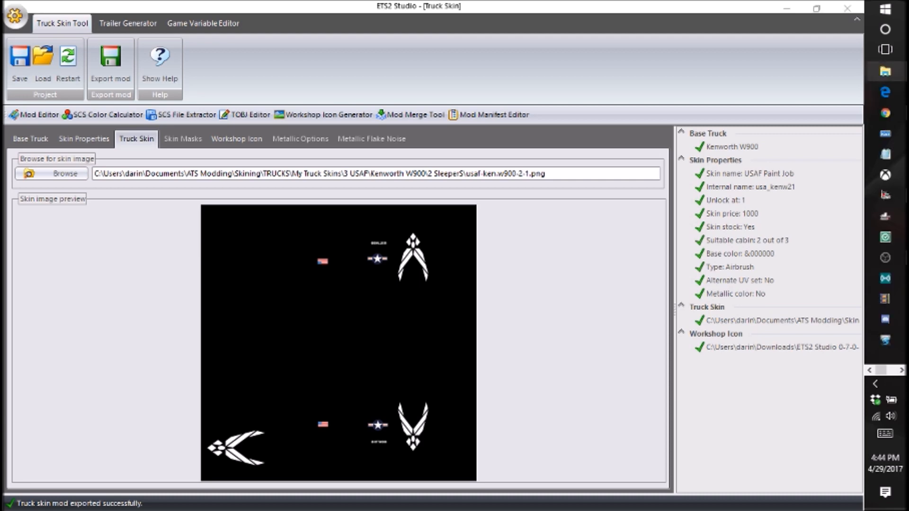
{"action": "left_click", "coordinate": [50, 210]}
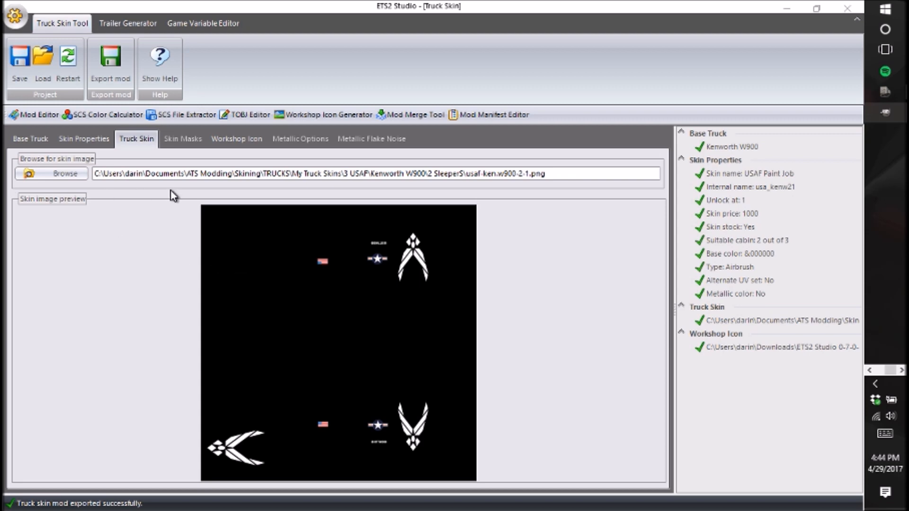
{"action": "left_click_drag", "start_coordinate": [131, 195], "coordinate": [377, 163]}
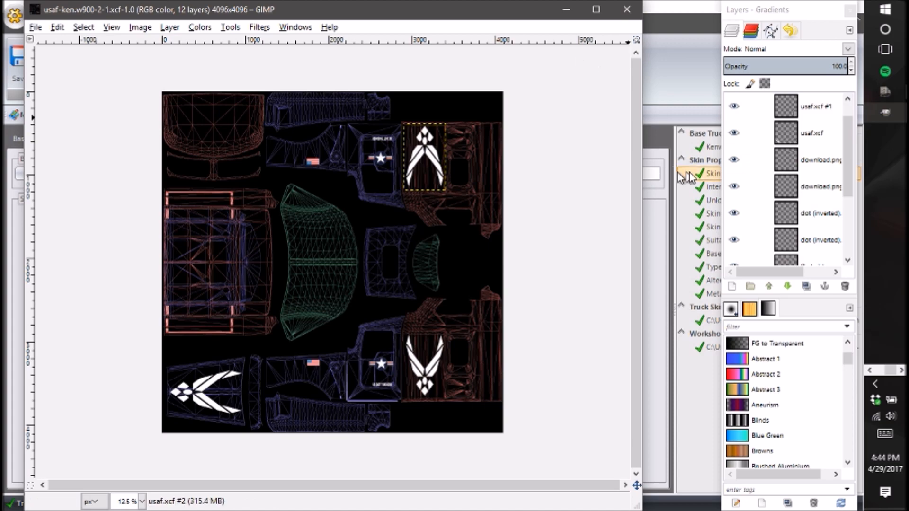
Reorient the upper star emblem on the "download.png copy" layer with a layer transform and save the XCF image.
{"action": "left_click", "coordinate": [784, 166]}
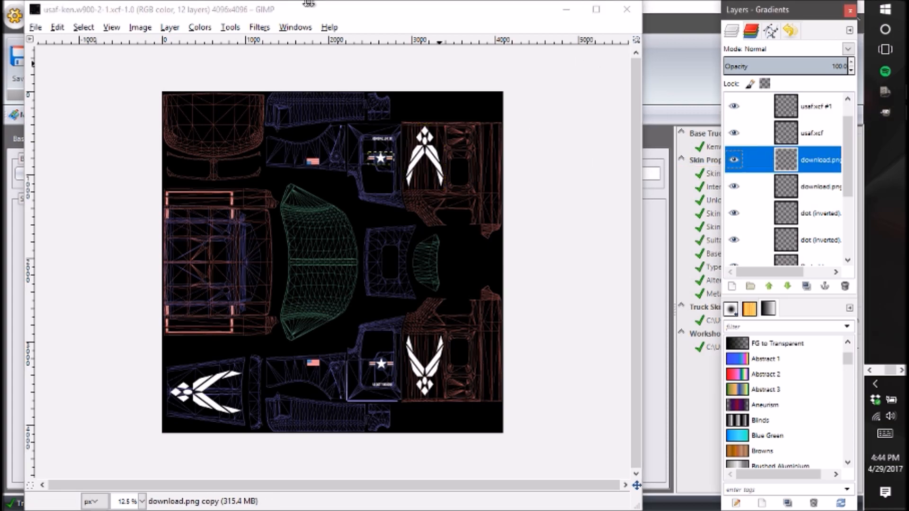
{"action": "left_click", "coordinate": [199, 28]}
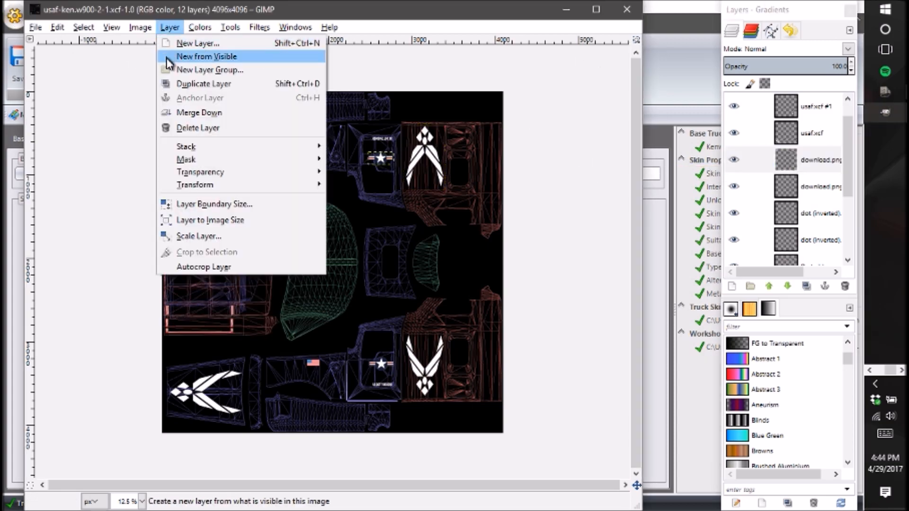
{"action": "mouse_move", "coordinate": [180, 29]}
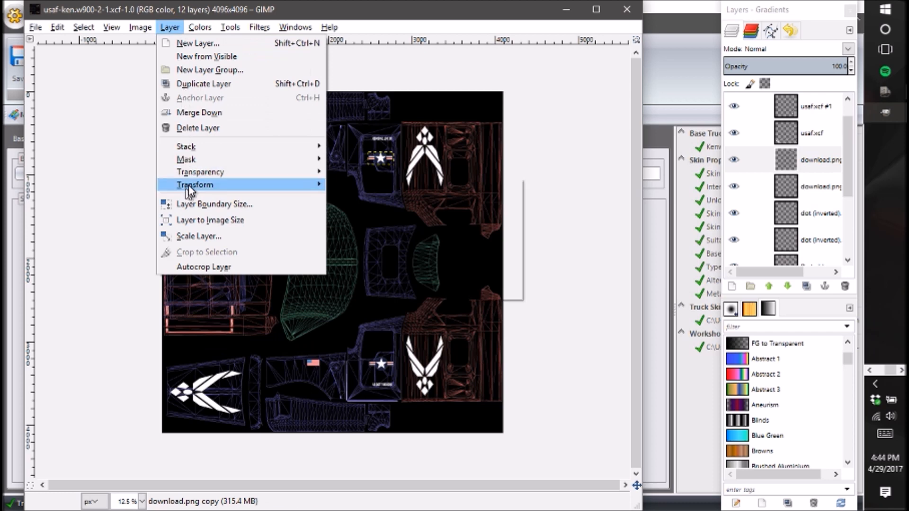
{"action": "mouse_move", "coordinate": [189, 184]}
{"action": "left_click", "coordinate": [433, 264]}
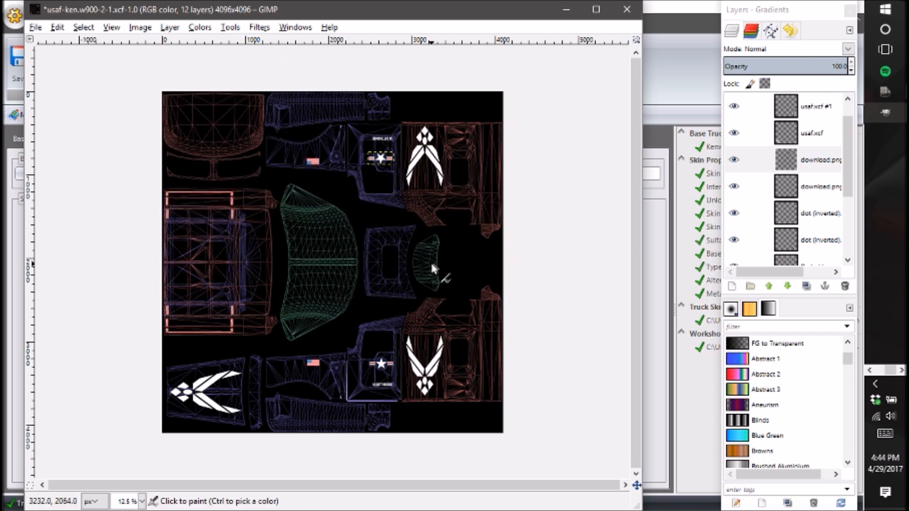
{"action": "left_click", "coordinate": [35, 27]}
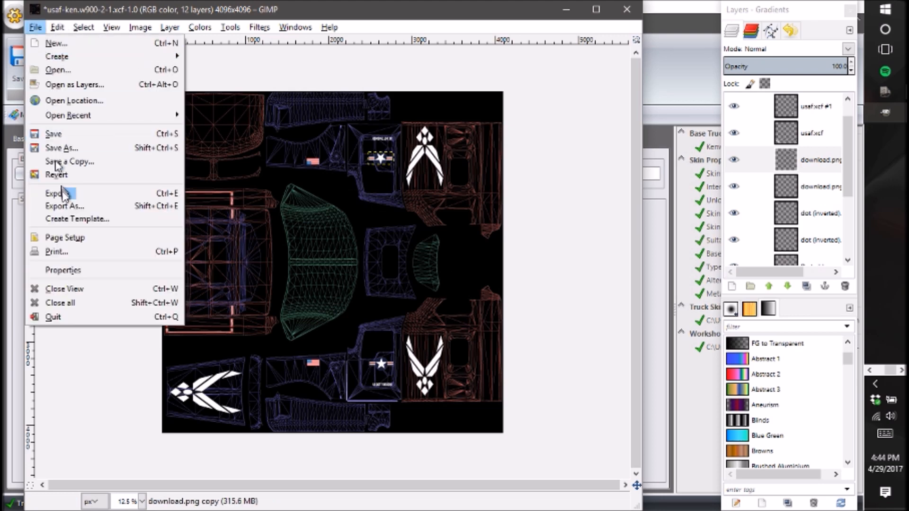
{"action": "left_click", "coordinate": [111, 141]}
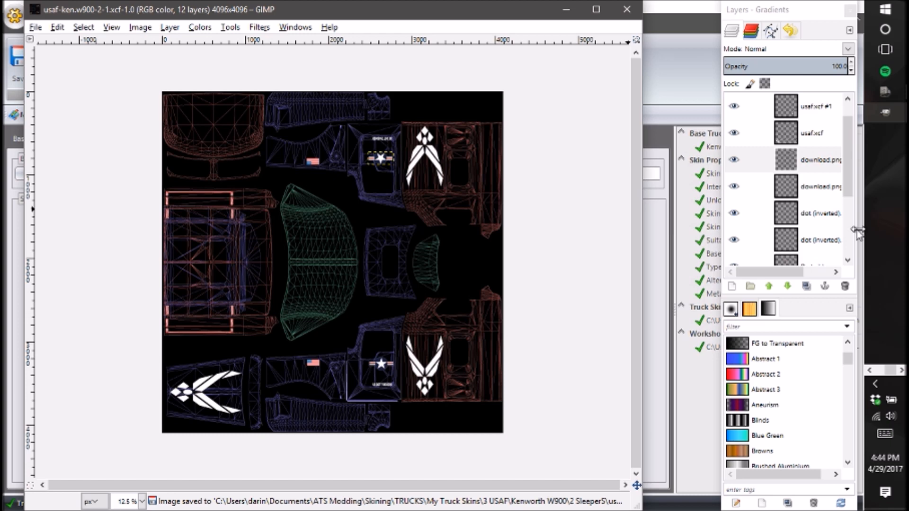
Hide the two Ken-W900 wireframe template layers above the black base layer.
{"action": "scroll", "coordinate": [785, 244], "scroll_direction": "down", "scroll_amount": 3}
{"action": "left_click", "coordinate": [734, 225]}
{"action": "left_click", "coordinate": [734, 199]}
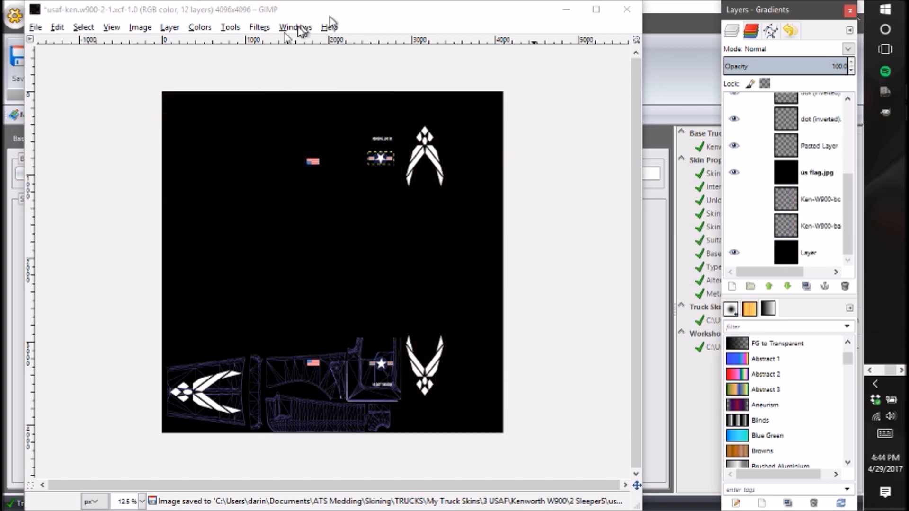
Export the image as usaf-ken.w900-2-1.png in the 2 SleeperS folder, replacing the existing file and keeping the PNG options.
{"action": "left_click", "coordinate": [58, 27]}
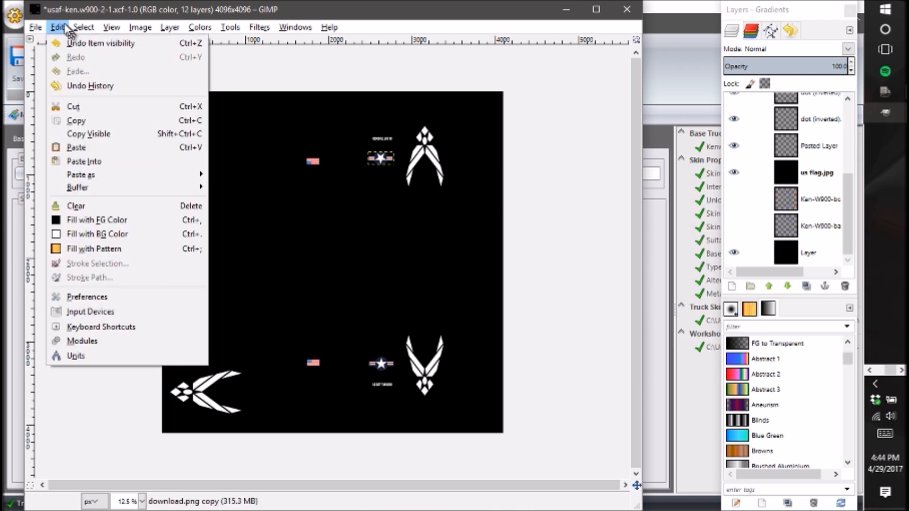
{"action": "mouse_move", "coordinate": [35, 27]}
{"action": "left_click", "coordinate": [88, 205]}
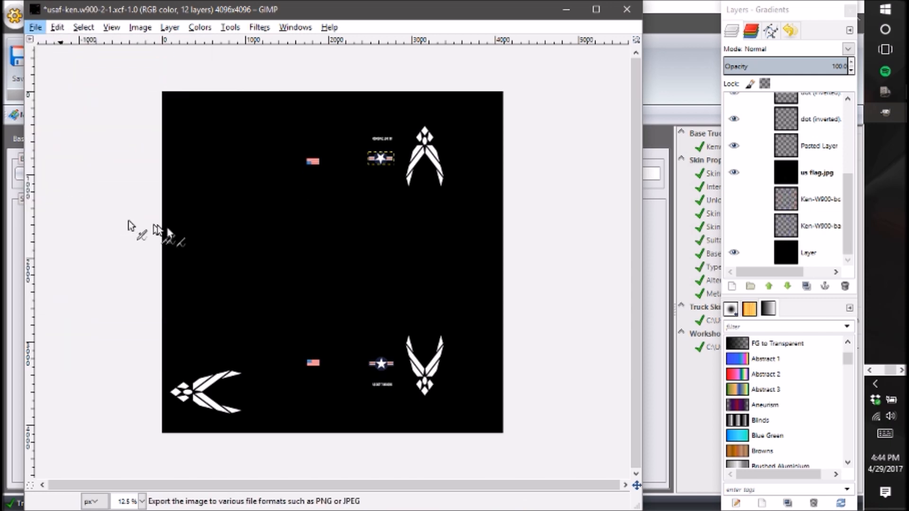
{"action": "left_click", "coordinate": [276, 136]}
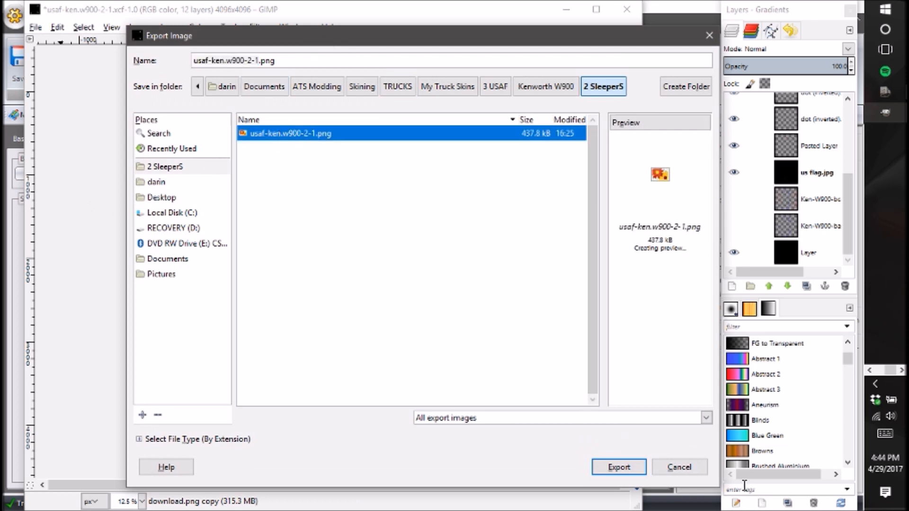
{"action": "left_click", "coordinate": [642, 467]}
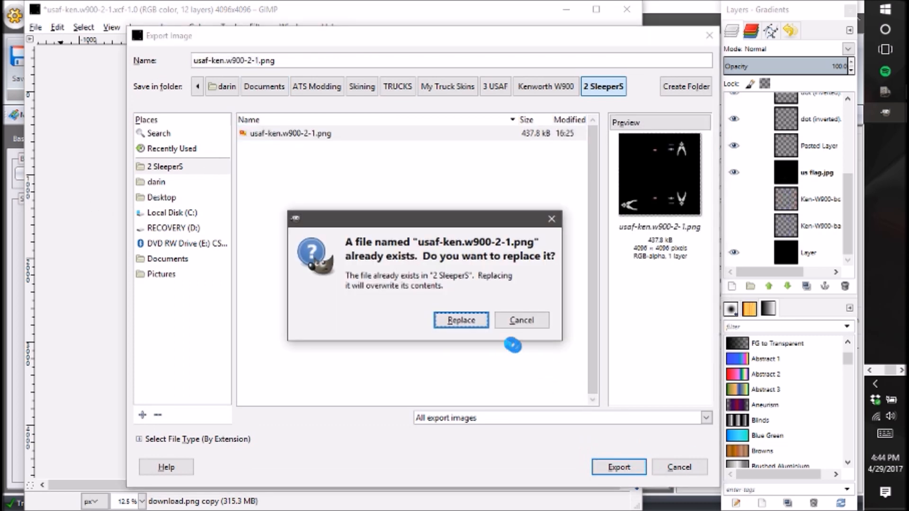
{"action": "left_click", "coordinate": [460, 320]}
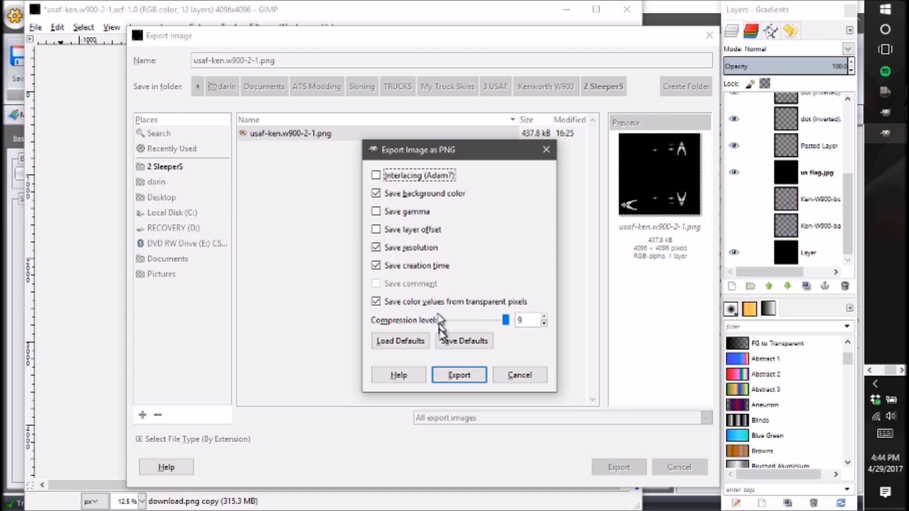
{"action": "left_click", "coordinate": [445, 376]}
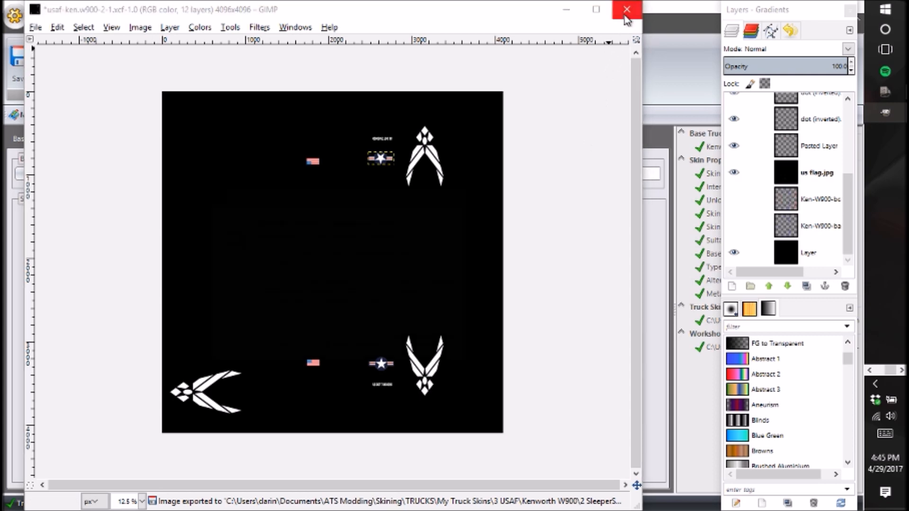
Close the image without saving the layer visibility changes and exit GIMP.
{"action": "left_click", "coordinate": [627, 10]}
{"action": "left_click", "coordinate": [367, 348]}
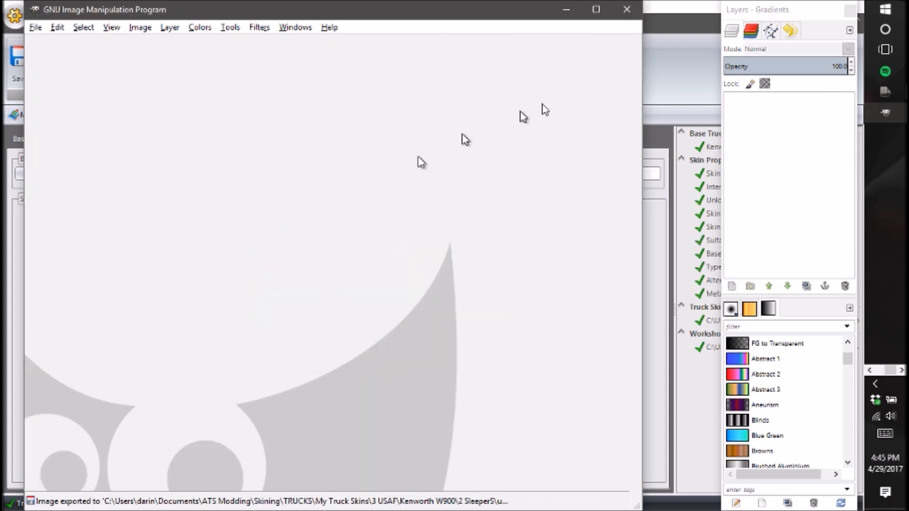
{"action": "left_click", "coordinate": [628, 11]}
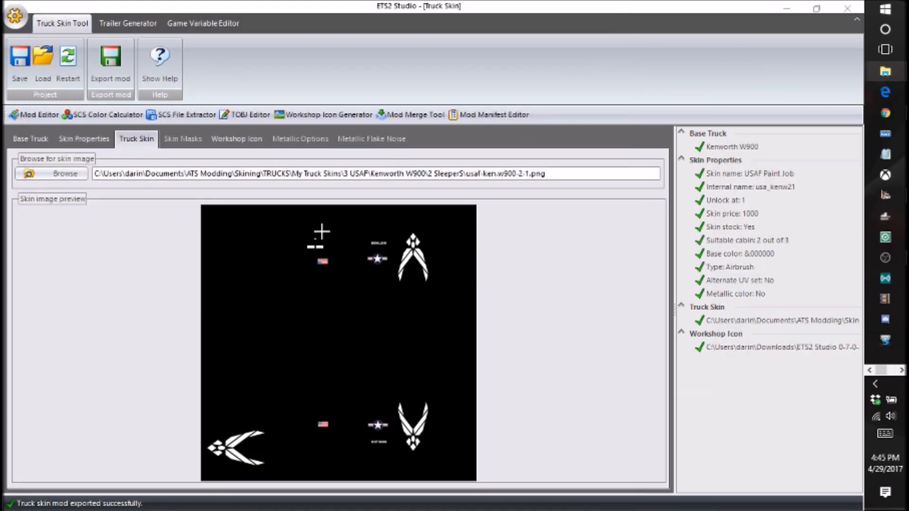
Reload the re-exported usaf-ken.w900-2-1.png as the truck skin, and review the skin properties, base truck and workshop icon.
{"action": "left_click", "coordinate": [80, 178]}
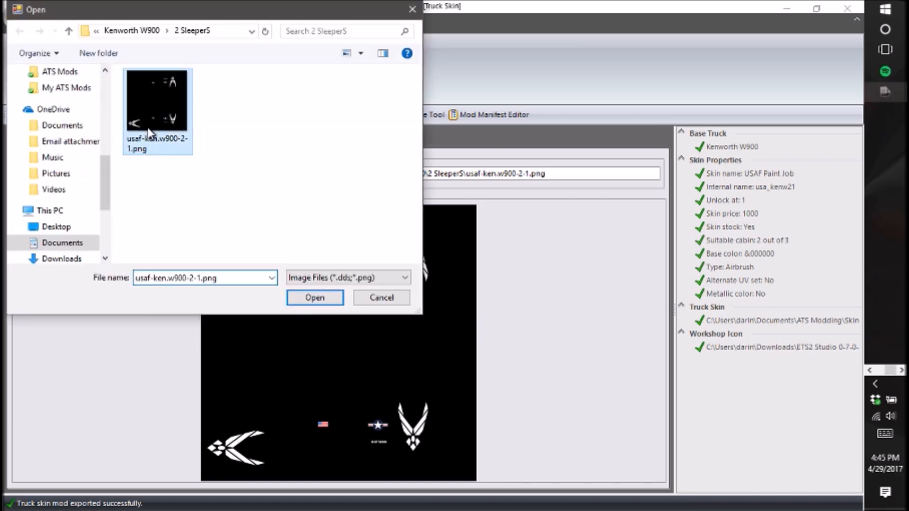
{"action": "left_click", "coordinate": [315, 301]}
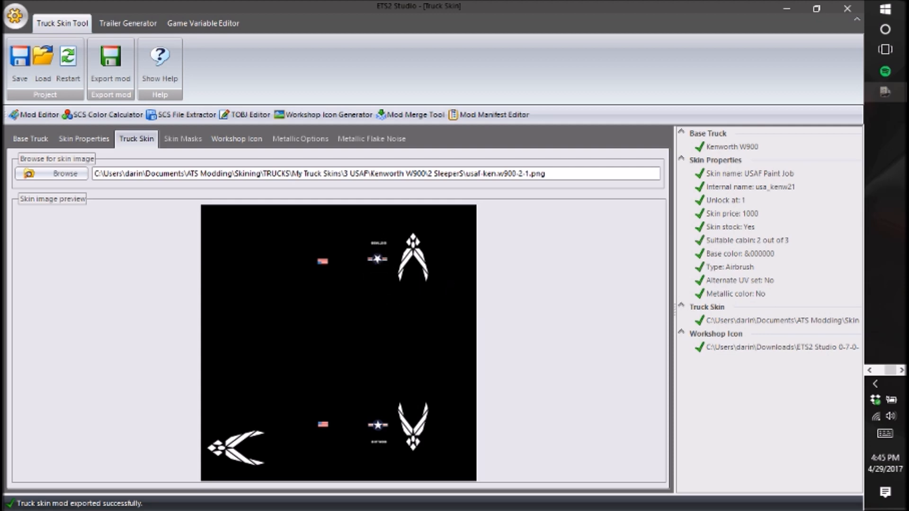
{"action": "left_click", "coordinate": [234, 145]}
{"action": "left_click", "coordinate": [69, 139]}
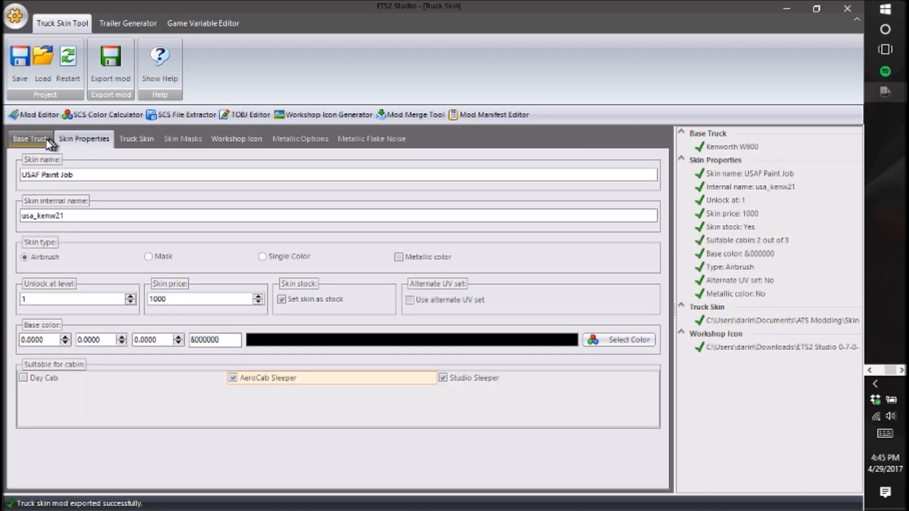
{"action": "left_click", "coordinate": [49, 141]}
{"action": "left_click", "coordinate": [236, 140]}
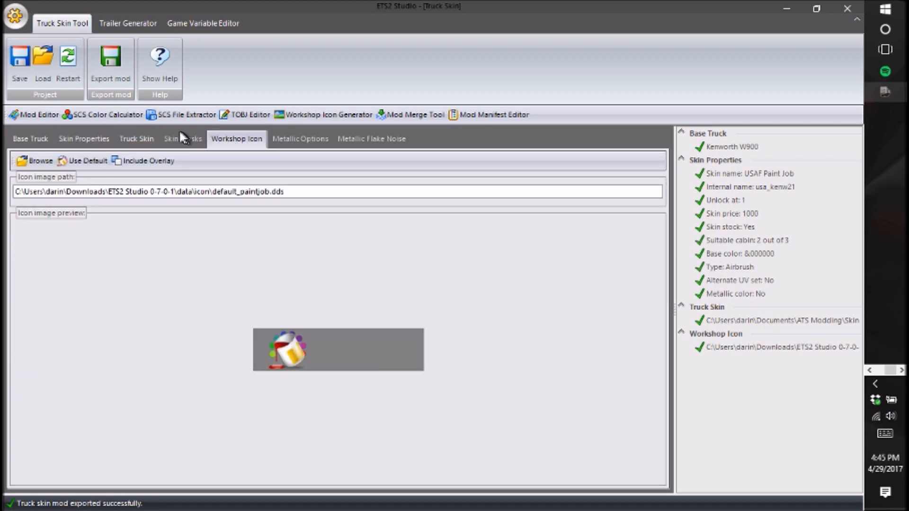
Export the truck skin mod to the 2 SleeperS folder as an SCS file named usaf-ken.w900-2-1.
{"action": "left_click", "coordinate": [112, 58]}
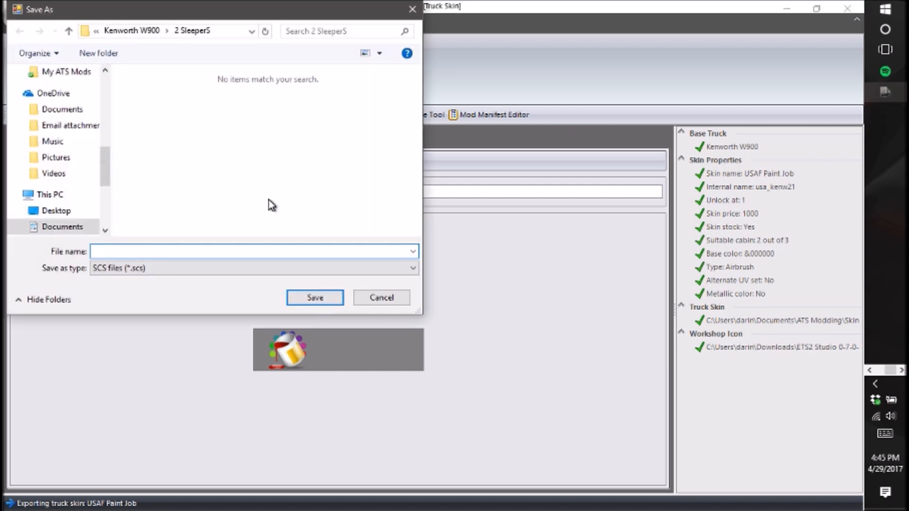
{"action": "type", "text": "u"}
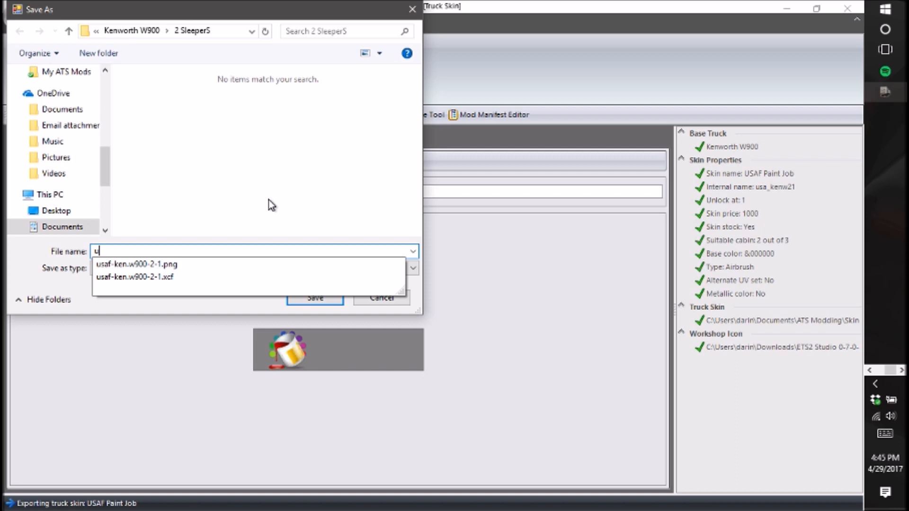
{"action": "left_click", "coordinate": [244, 263]}
{"action": "left_click", "coordinate": [252, 255]}
{"action": "key", "text": "BackSpace"}
{"action": "key", "text": "BackSpace"}
{"action": "key", "text": "BackSpace"}
{"action": "key", "text": "BackSpace"}
{"action": "left_click", "coordinate": [277, 309]}
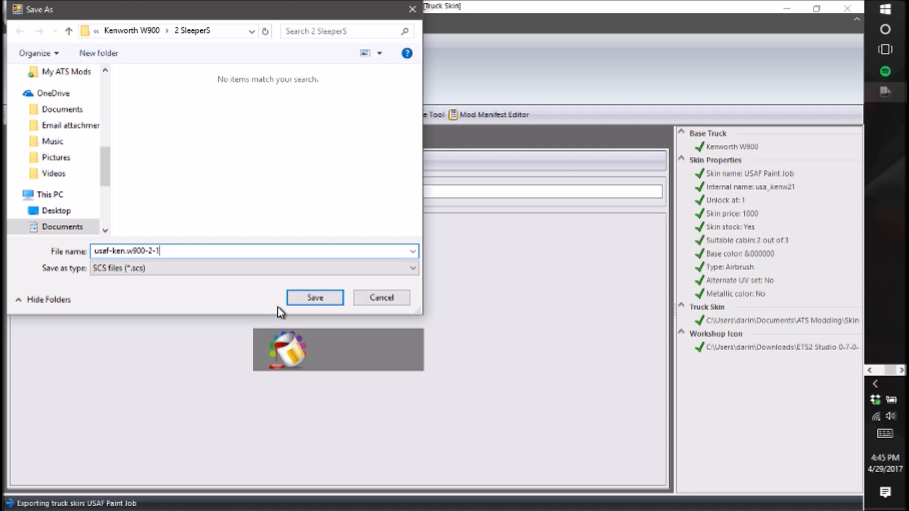
{"action": "left_click", "coordinate": [333, 299]}
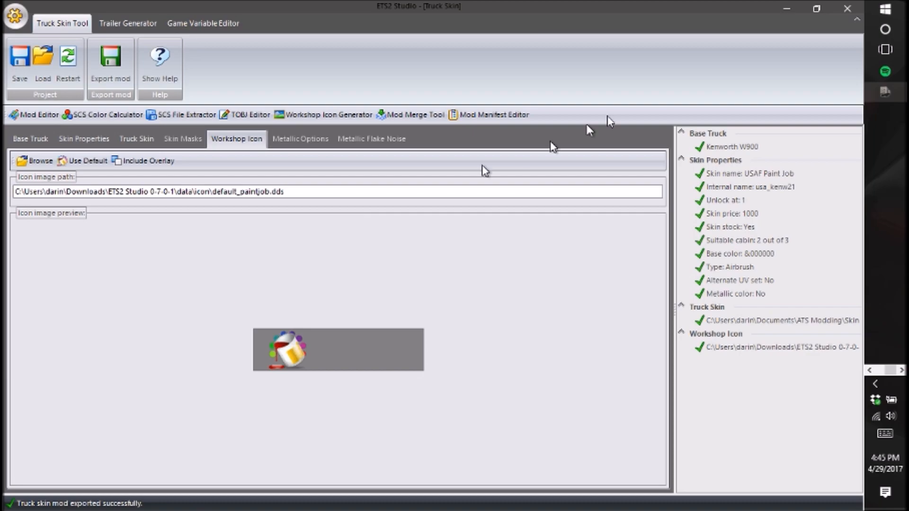
Switch to the 2 SleeperS folder in File Explorer and copy the exported usaf-ken.w900-2-1.scs file.
{"action": "left_click", "coordinate": [786, 9]}
{"action": "left_click_drag", "start_coordinate": [0, 50], "coordinate": [539, 105]}
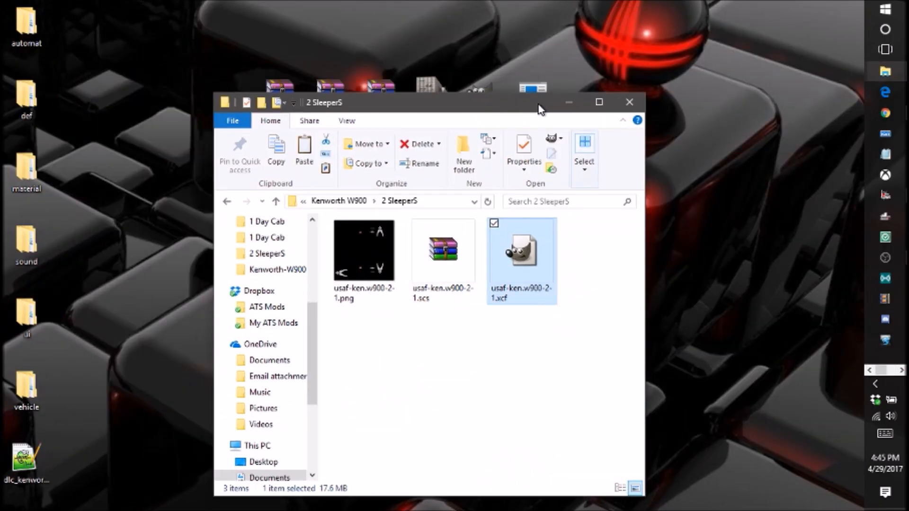
{"action": "right_click", "coordinate": [469, 255]}
{"action": "left_click", "coordinate": [314, 436]}
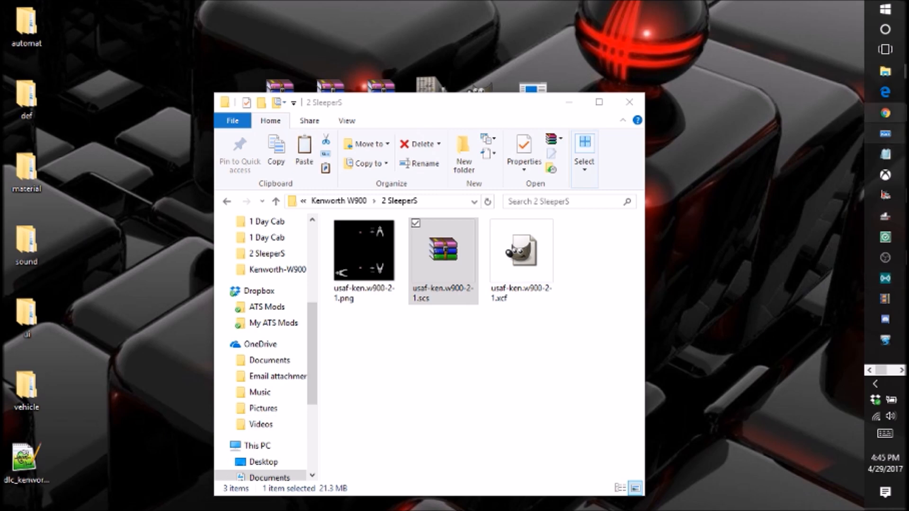
Review the sleeper skin's properties in ETS2 Studio and return to the 2 SleeperS folder.
{"action": "mouse_move", "coordinate": [900, 72]}
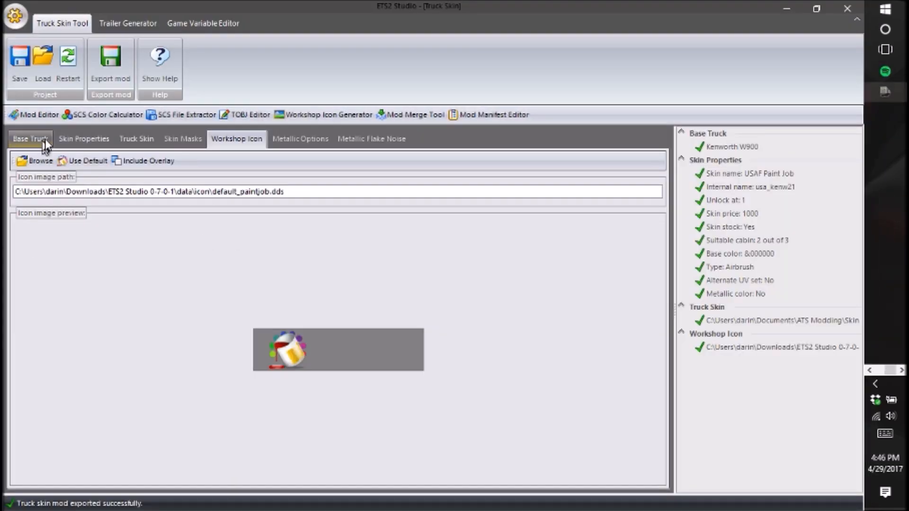
{"action": "left_click", "coordinate": [84, 139]}
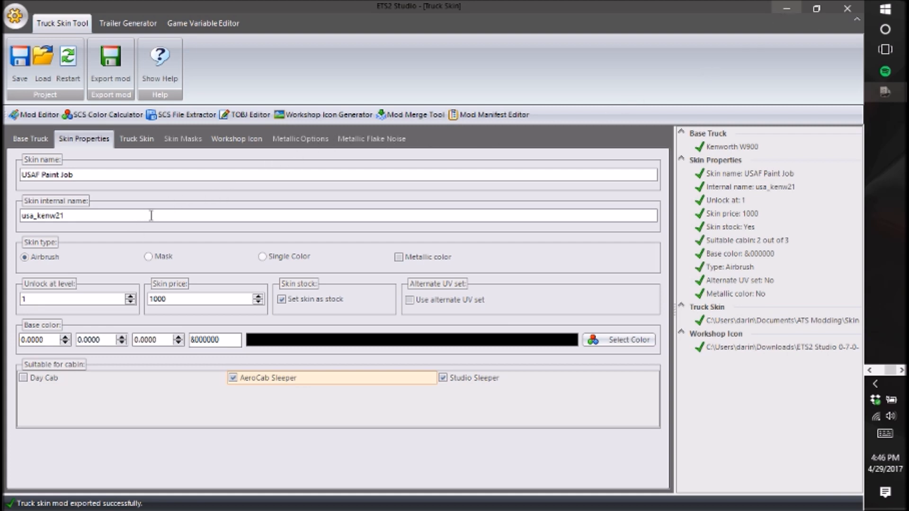
{"action": "left_click", "coordinate": [784, 10]}
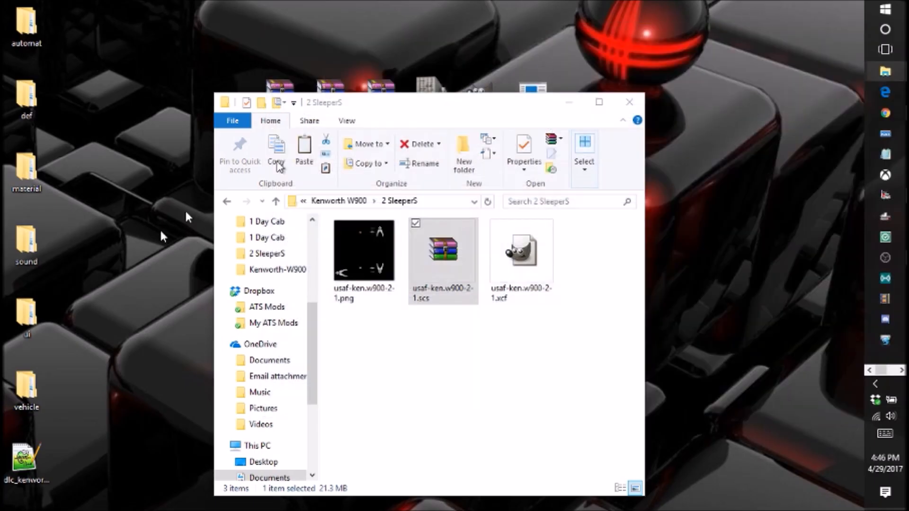
Switch to American Truck Simulator, activate the usaf-ken.w900-2-1 mod for the TESTING profile and confirm the mod changes.
{"action": "left_click", "coordinate": [424, 390]}
{"action": "left_click_drag", "start_coordinate": [469, 110], "coordinate": [400, 200]}
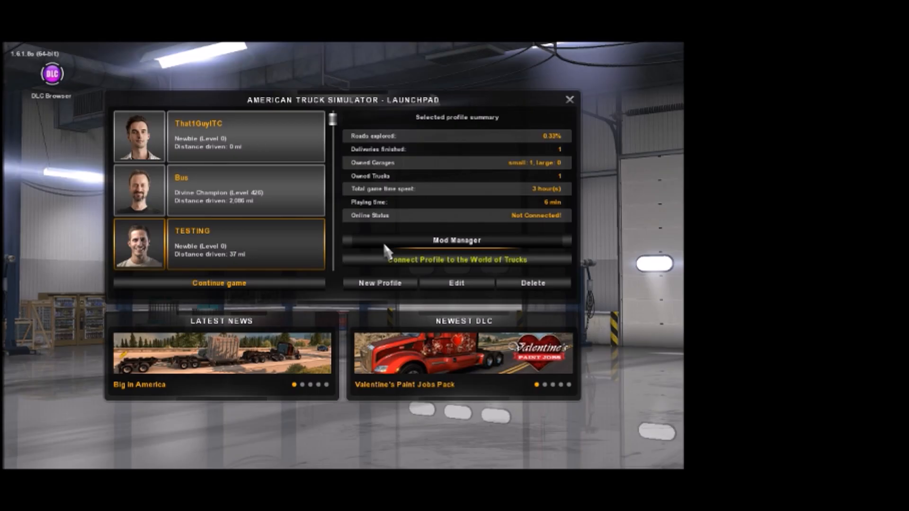
{"action": "left_click", "coordinate": [384, 243]}
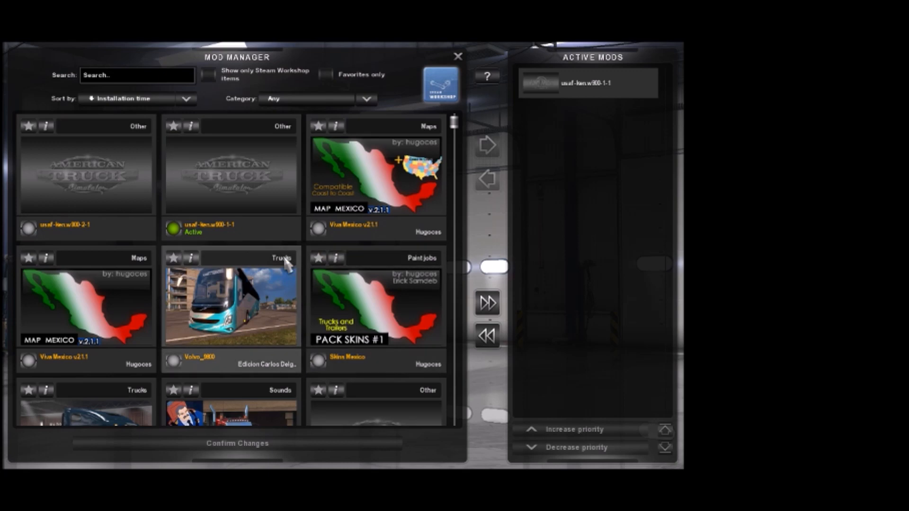
{"action": "double_click", "coordinate": [112, 198]}
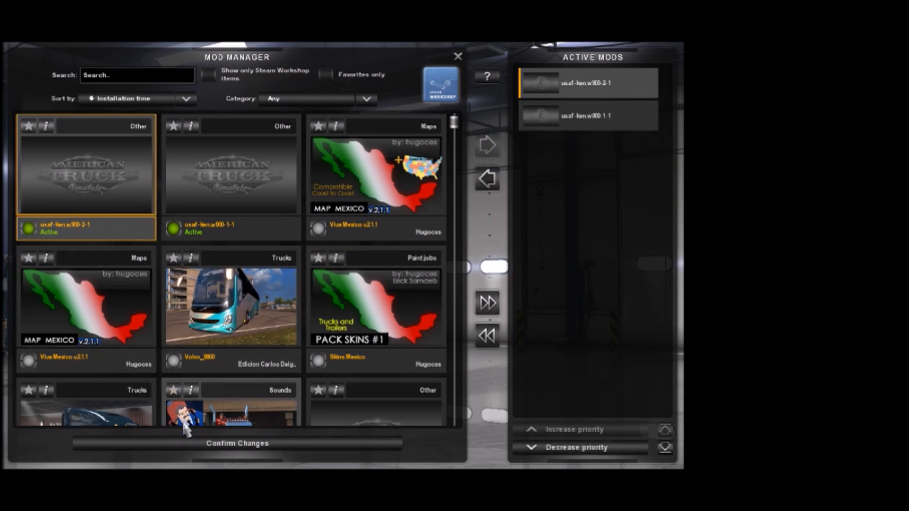
{"action": "left_click", "coordinate": [186, 448]}
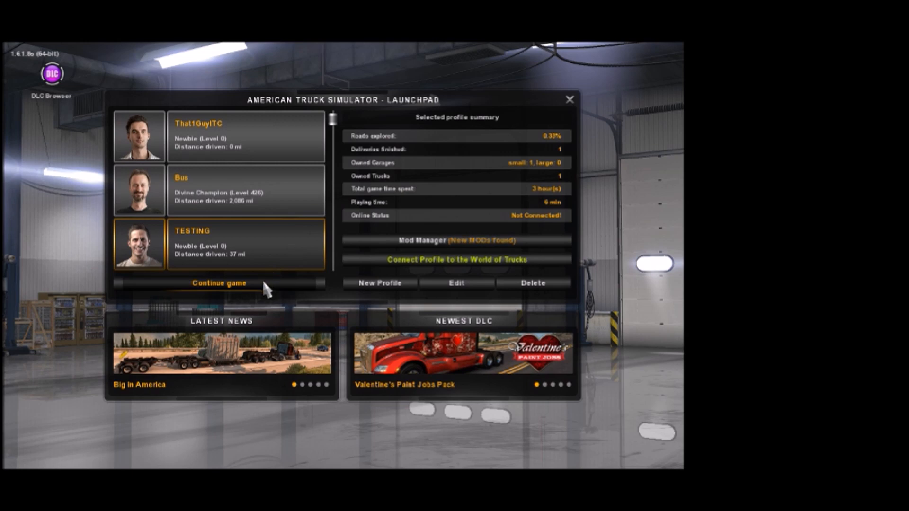
Load the TESTING profile's game and choose the Kenworth W900 as the truck design in the truck browser.
{"action": "left_click", "coordinate": [264, 283]}
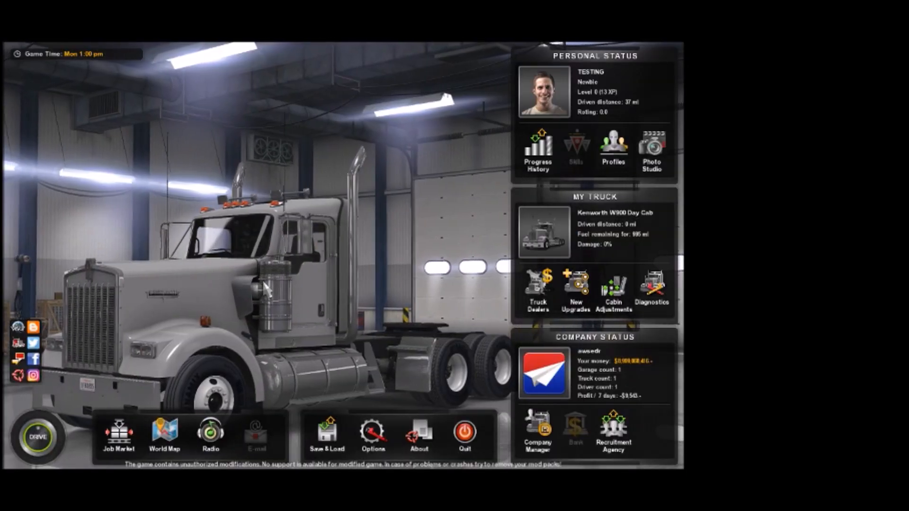
{"action": "left_click", "coordinate": [429, 443]}
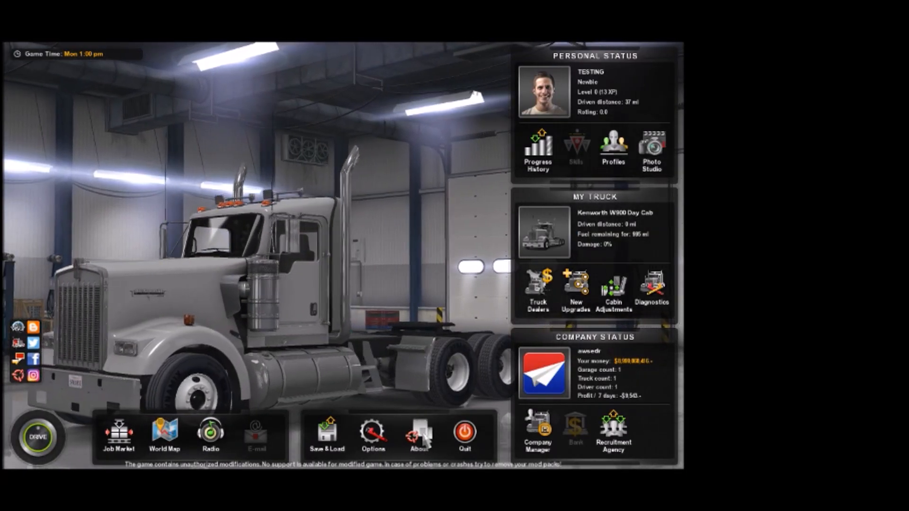
{"action": "left_click", "coordinate": [312, 244]}
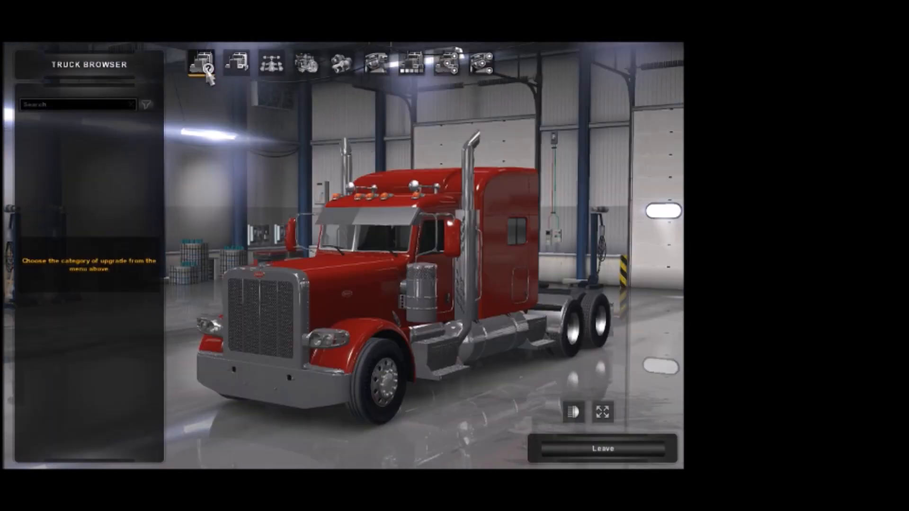
{"action": "left_click", "coordinate": [201, 63]}
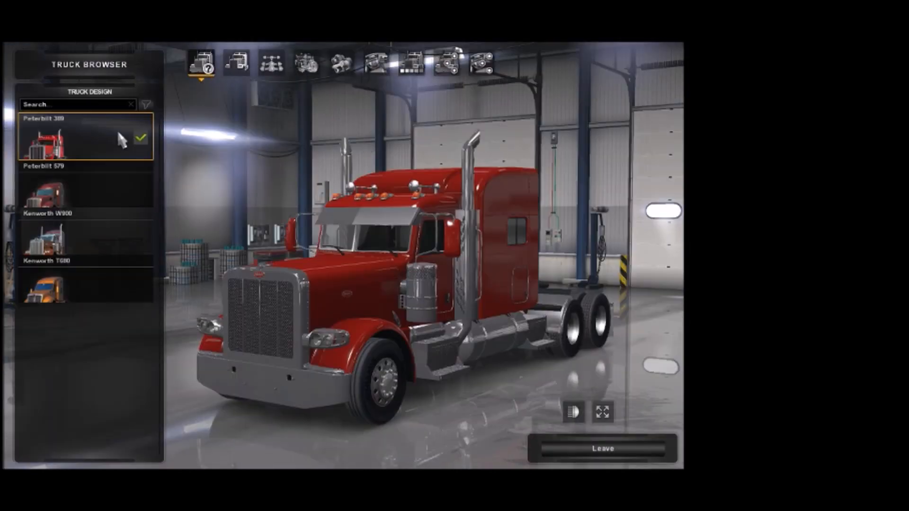
{"action": "left_click", "coordinate": [65, 211]}
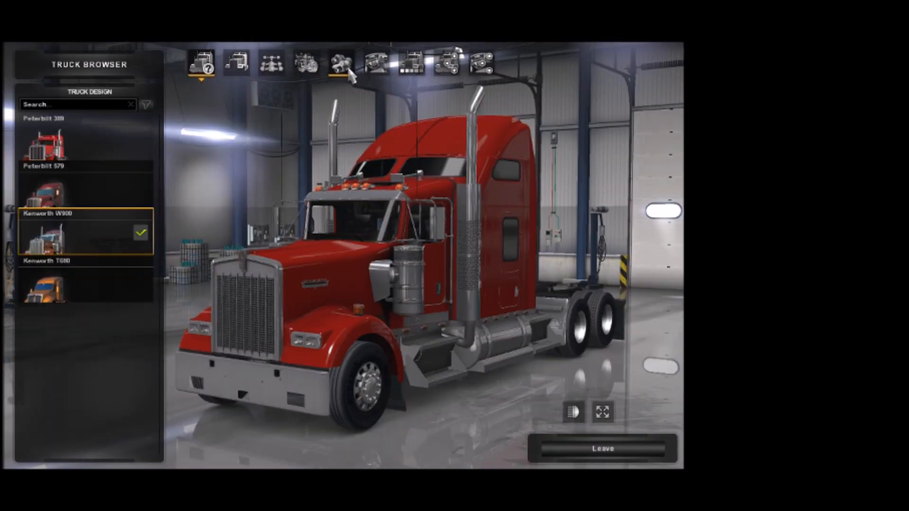
Fit the Day Cab, apply the USAF Paint Job and check the skin on both sides and the hood.
{"action": "left_click", "coordinate": [228, 76]}
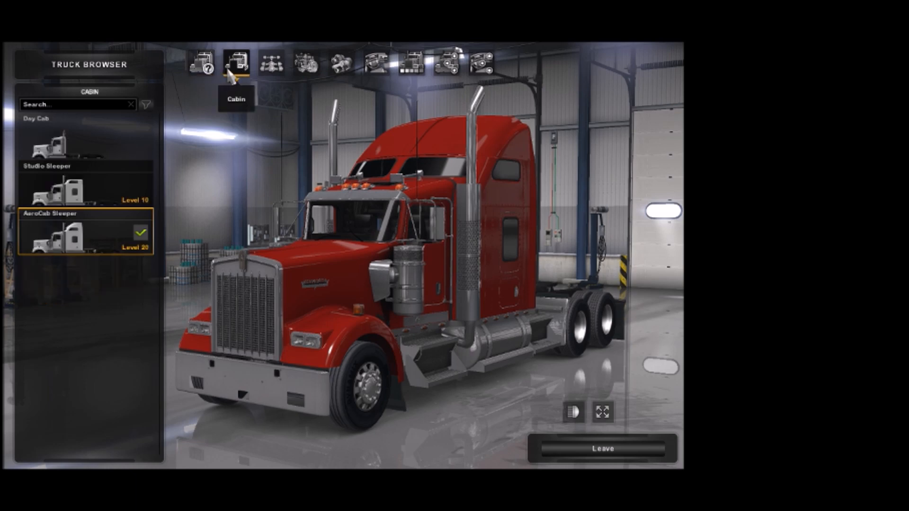
{"action": "left_click", "coordinate": [126, 132]}
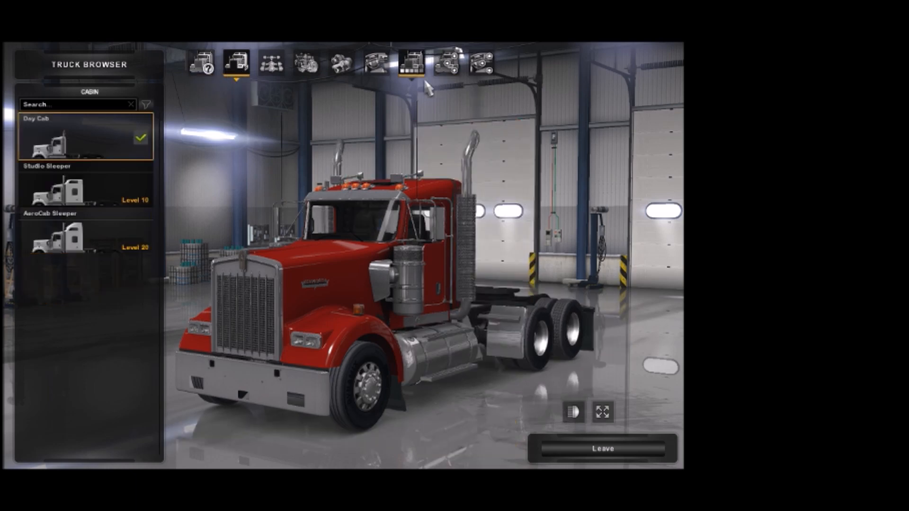
{"action": "left_click", "coordinate": [412, 66]}
{"action": "left_click", "coordinate": [69, 139]}
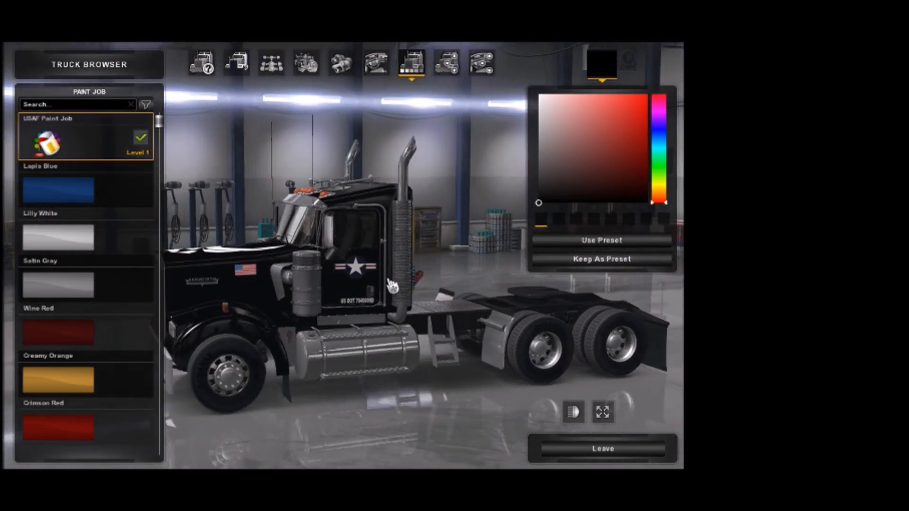
{"action": "left_click_drag", "start_coordinate": [273, 271], "coordinate": [326, 110]}
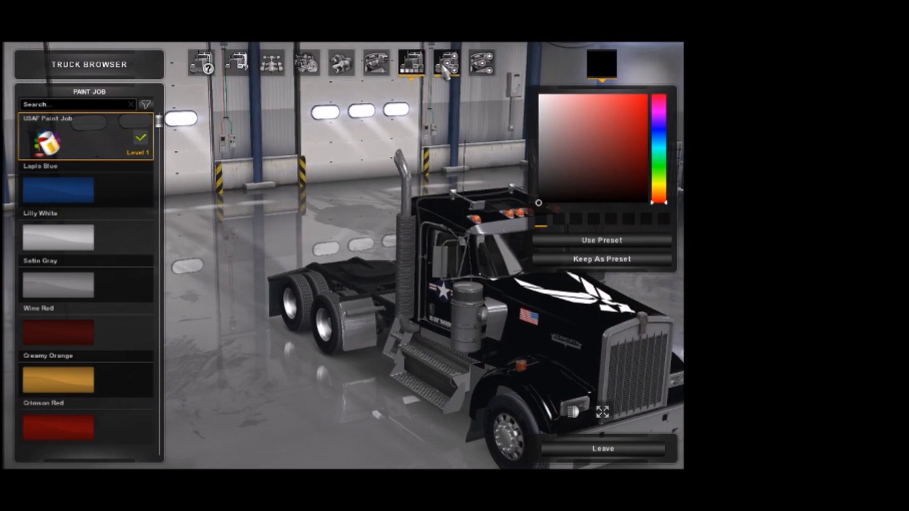
Change the cabin to the Studio Sleeper, apply the USAF Paint Job and check the skin on the sleeper's sides.
{"action": "left_click", "coordinate": [236, 62]}
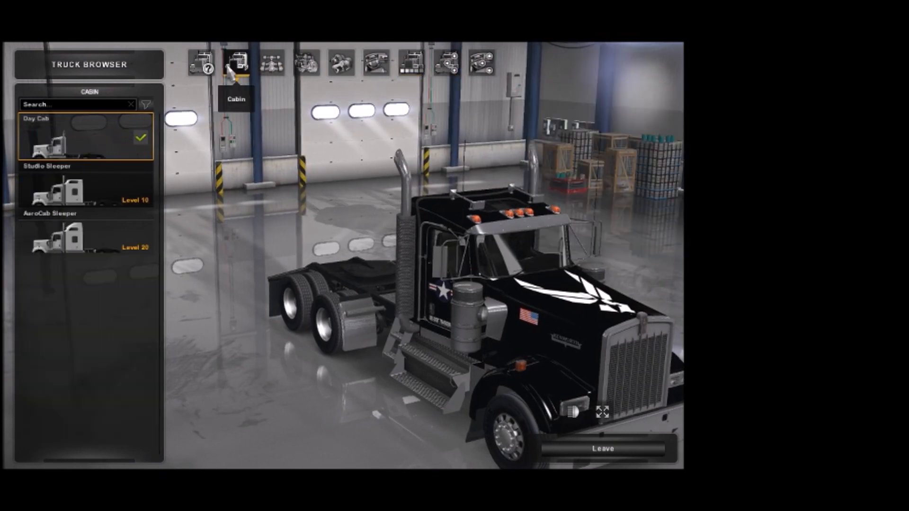
{"action": "left_click", "coordinate": [60, 187]}
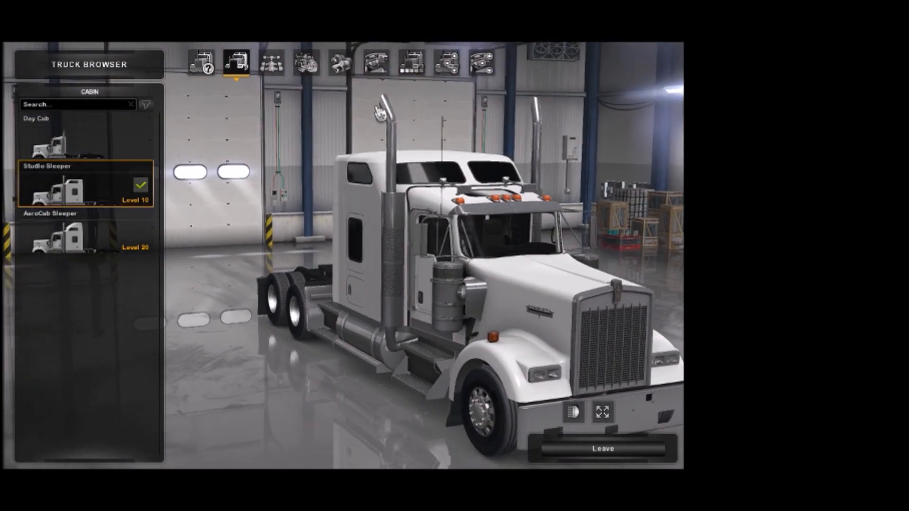
{"action": "left_click", "coordinate": [409, 66]}
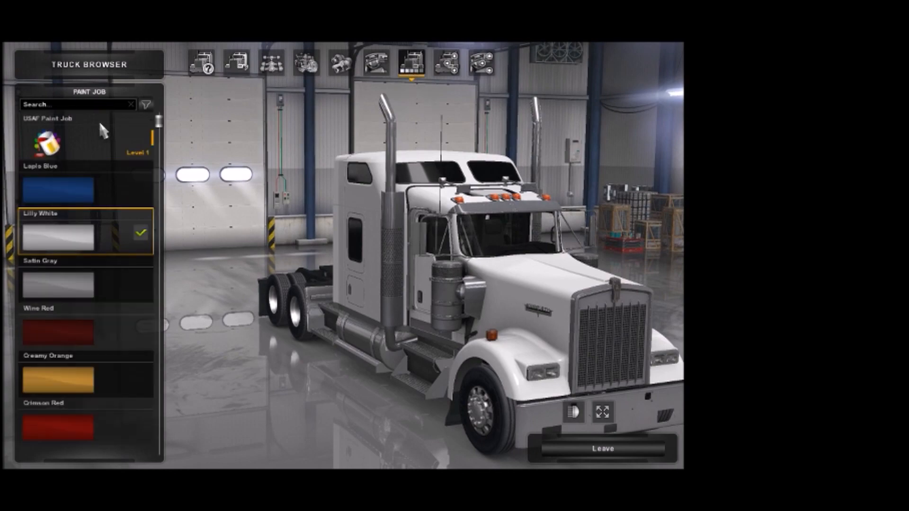
{"action": "left_click", "coordinate": [138, 138]}
{"action": "left_click_drag", "start_coordinate": [454, 222], "coordinate": [178, 262]}
{"action": "left_click_drag", "start_coordinate": [433, 312], "coordinate": [445, 312]}
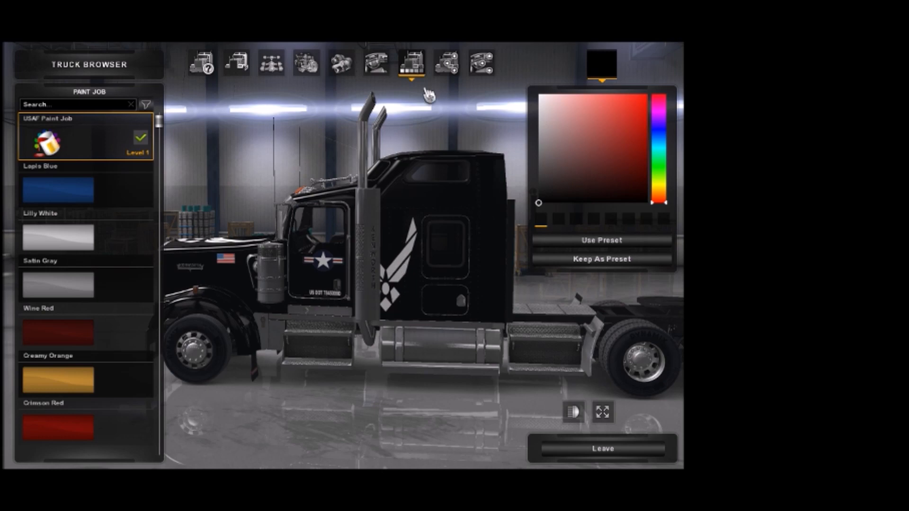
Fit Plain Stacks as the exhaust and examine the wing emblem on both sides of the Studio Sleeper.
{"action": "left_click", "coordinate": [449, 64]}
{"action": "left_click", "coordinate": [375, 283]}
{"action": "left_click", "coordinate": [139, 146]}
{"action": "left_click_drag", "start_coordinate": [341, 246], "coordinate": [546, 264]}
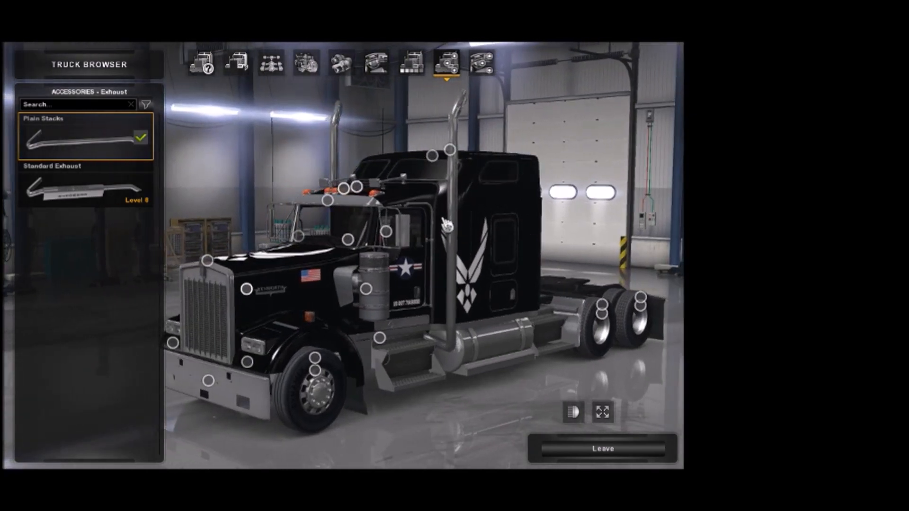
{"action": "left_click_drag", "start_coordinate": [474, 237], "coordinate": [317, 213]}
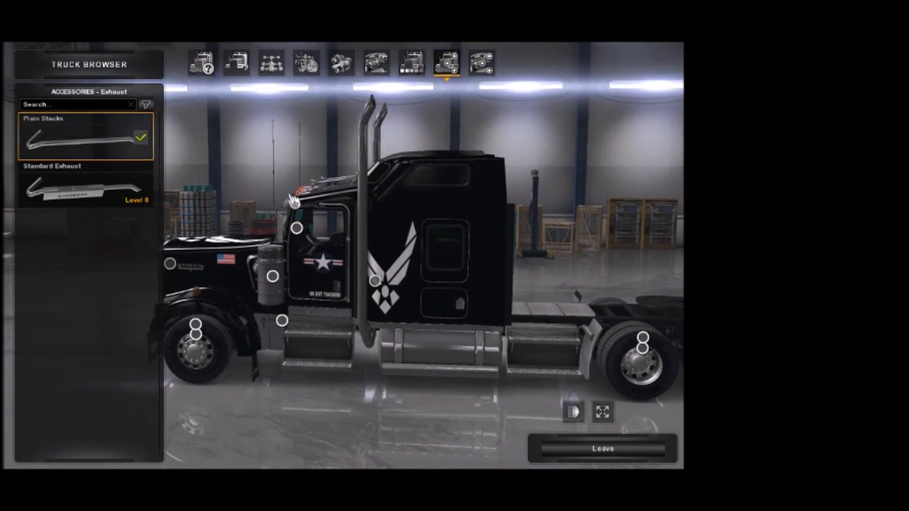
{"action": "left_click_drag", "start_coordinate": [275, 195], "coordinate": [450, 248]}
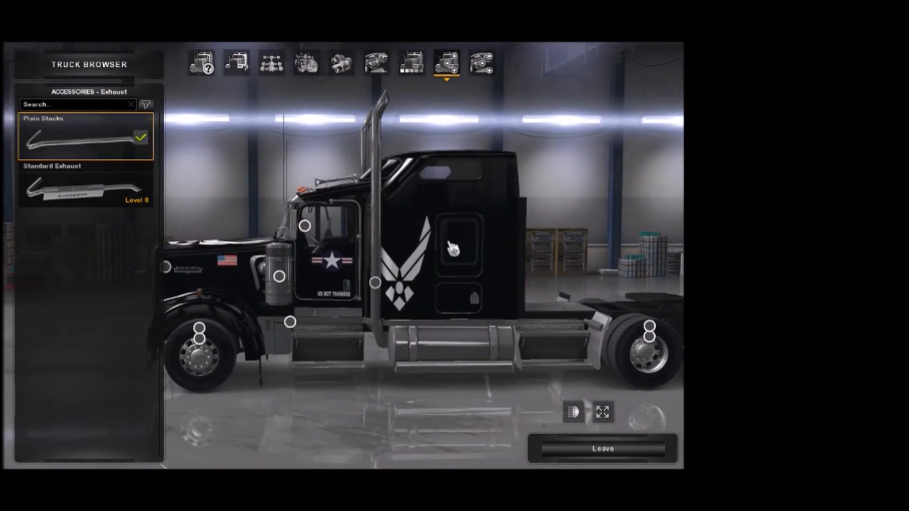
{"action": "left_click_drag", "start_coordinate": [397, 267], "coordinate": [441, 267]}
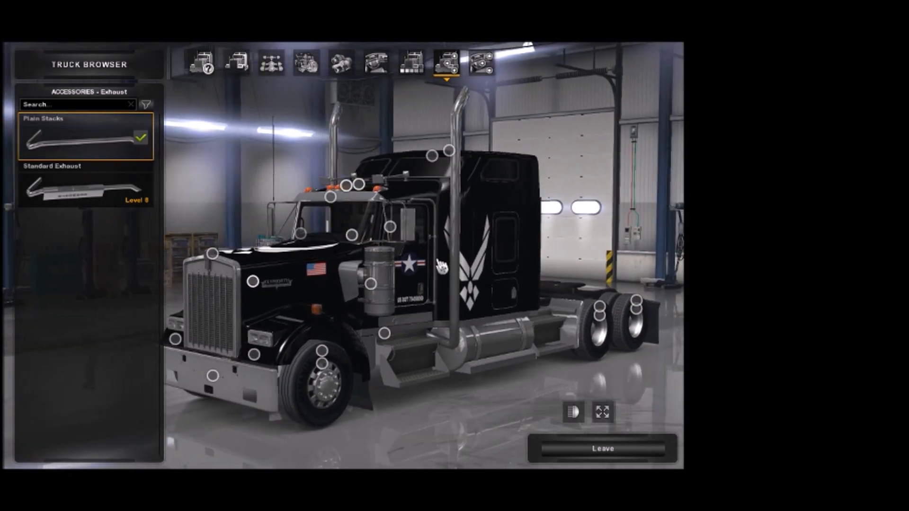
{"action": "left_click_drag", "start_coordinate": [294, 311], "coordinate": [407, 310]}
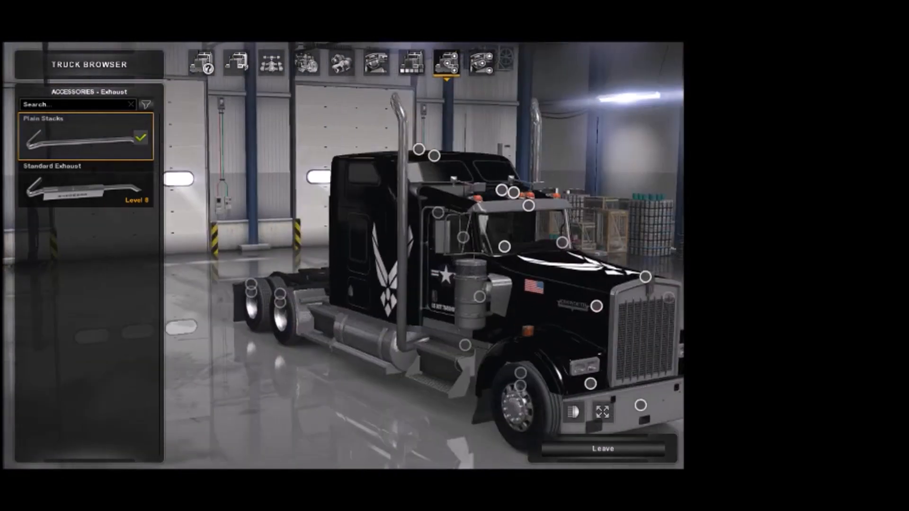
{"action": "left_click_drag", "start_coordinate": [644, 335], "coordinate": [682, 335]}
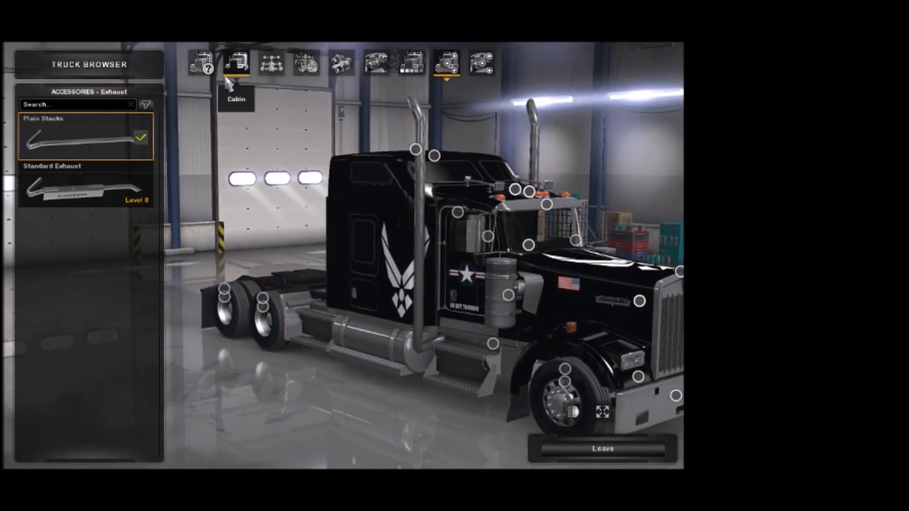
Change the cabin to the AeroCab Sleeper, apply the USAF Paint Job and examine the skin from all around the truck.
{"action": "left_click", "coordinate": [236, 64]}
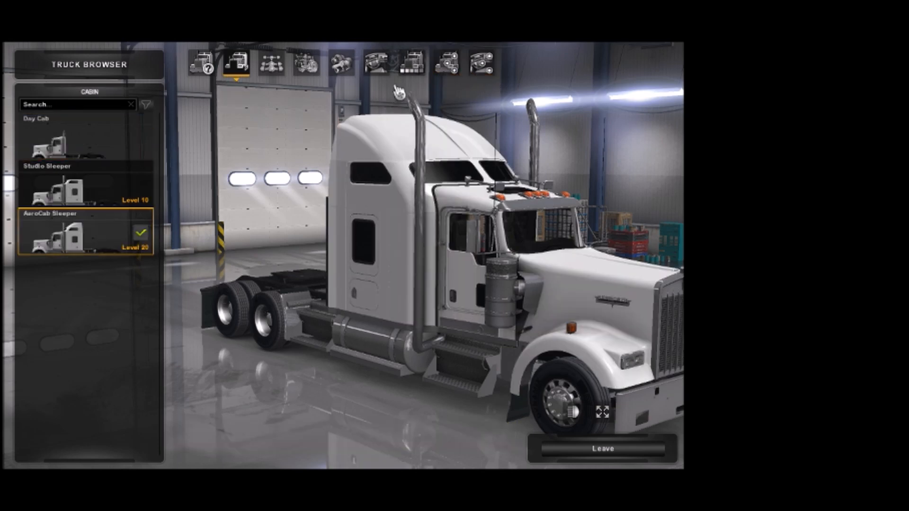
{"action": "left_click", "coordinate": [412, 64]}
{"action": "left_click", "coordinate": [84, 139]}
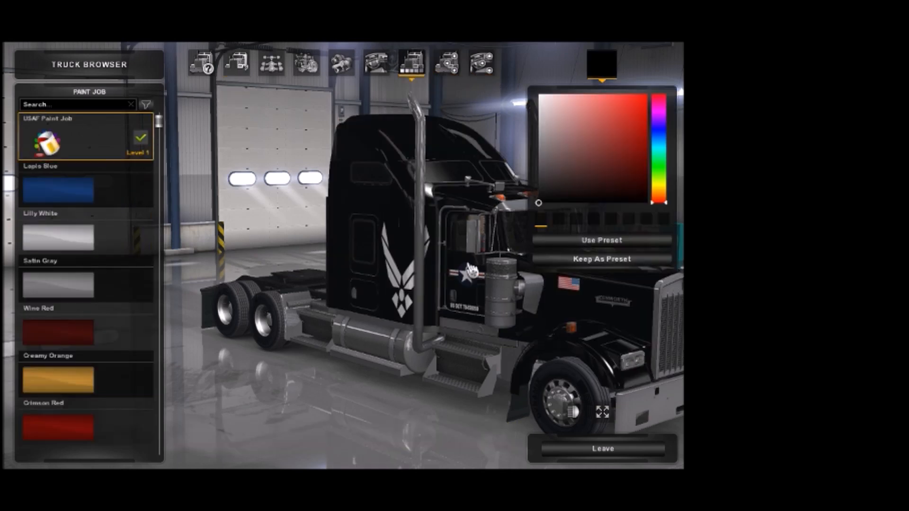
{"action": "left_click_drag", "start_coordinate": [440, 251], "coordinate": [215, 248]}
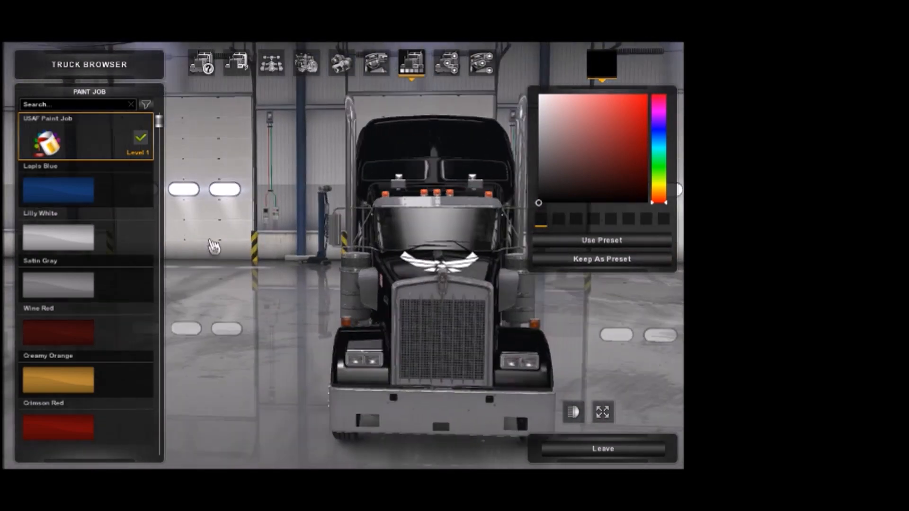
{"action": "left_click_drag", "start_coordinate": [426, 270], "coordinate": [207, 287]}
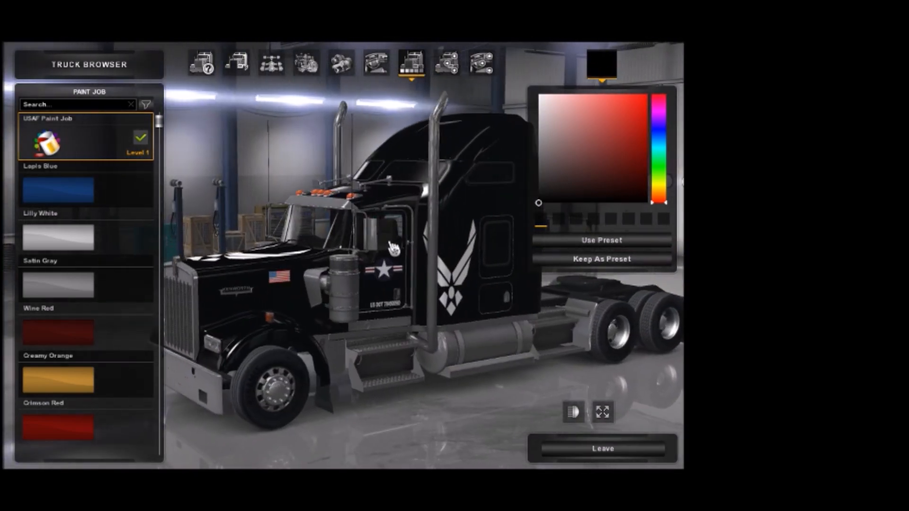
{"action": "mouse_move", "coordinate": [479, 217]}
{"action": "left_mouse_down"}
{"action": "mouse_move", "coordinate": [305, 195]}
{"action": "mouse_move", "coordinate": [72, 204]}
{"action": "left_mouse_up"}
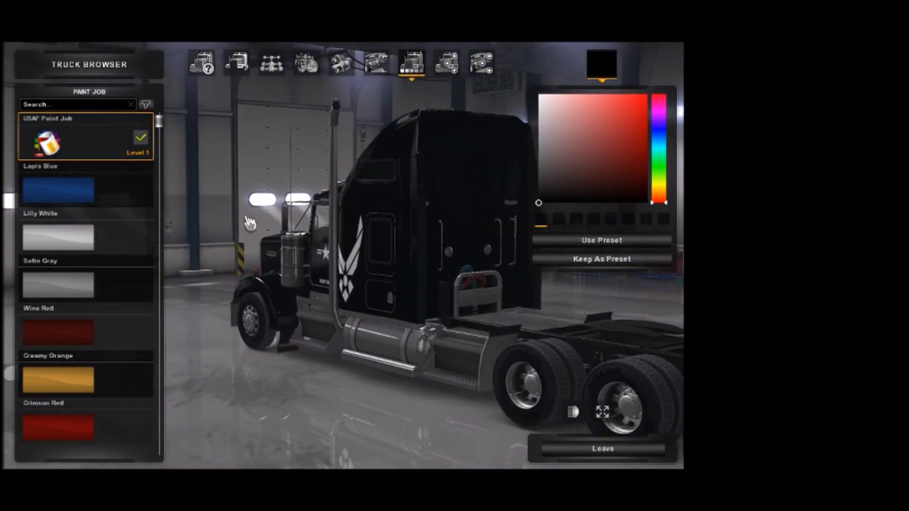
{"action": "left_click_drag", "start_coordinate": [248, 221], "coordinate": [483, 143]}
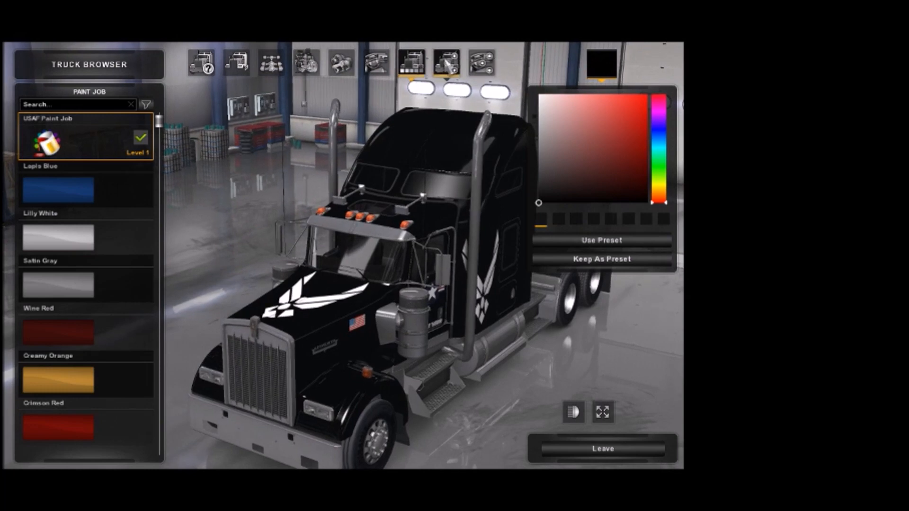
{"action": "left_click", "coordinate": [447, 62]}
{"action": "left_click_drag", "start_coordinate": [469, 383], "coordinate": [201, 327]}
{"action": "left_click_drag", "start_coordinate": [547, 309], "coordinate": [604, 388]}
{"action": "mouse_move", "coordinate": [496, 304]}
{"action": "left_mouse_down"}
{"action": "mouse_move", "coordinate": [497, 317]}
{"action": "mouse_move", "coordinate": [498, 308]}
{"action": "mouse_move", "coordinate": [552, 285]}
{"action": "mouse_move", "coordinate": [544, 305]}
{"action": "mouse_move", "coordinate": [497, 305]}
{"action": "left_mouse_up"}
Leave the truck browser and exit the TESTING profile.
{"action": "left_click", "coordinate": [590, 458]}
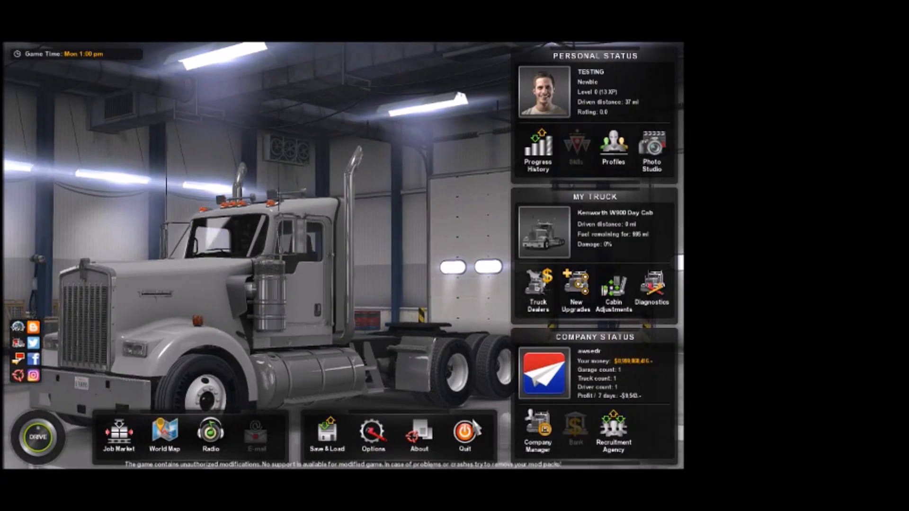
{"action": "left_click", "coordinate": [616, 163]}
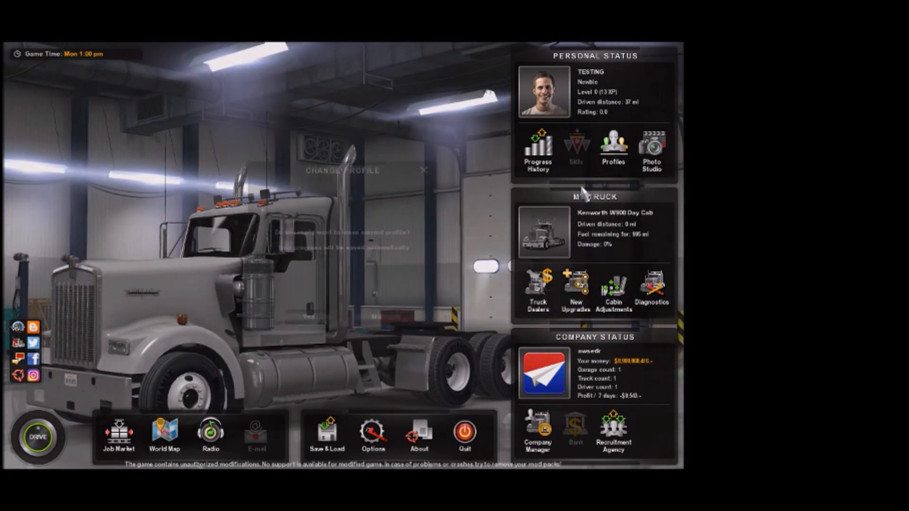
{"action": "left_click", "coordinate": [307, 320]}
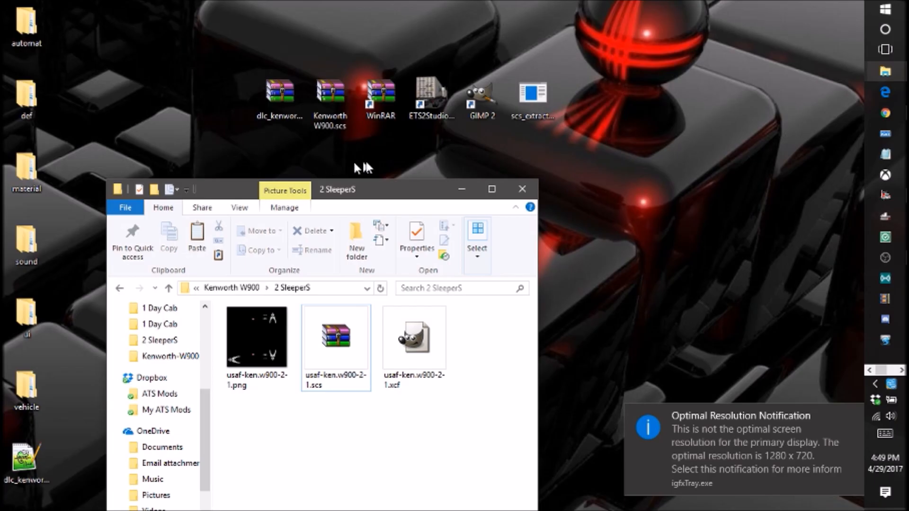
Move usaf-ken.w900-1-1.scs and usaf-ken.w900-2-1.scs from the mod folder to the desktop.
{"action": "left_click", "coordinate": [462, 189]}
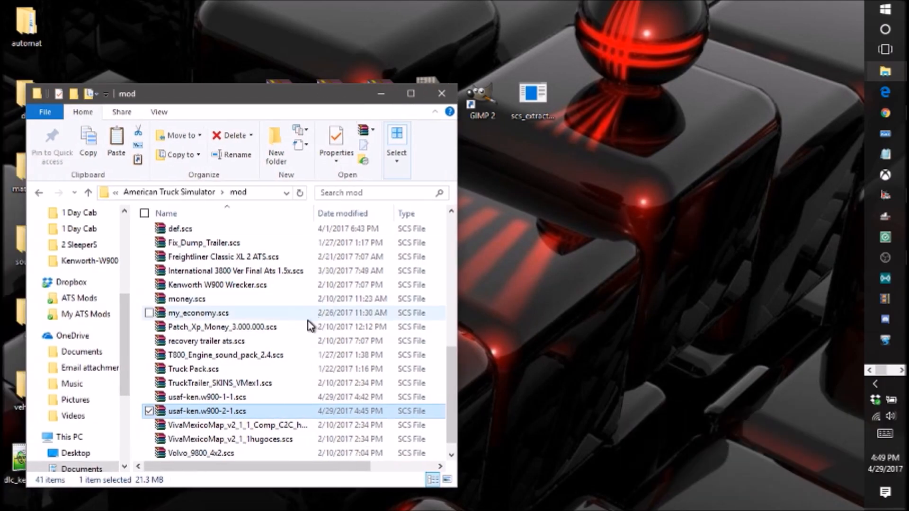
{"action": "left_click_drag", "start_coordinate": [279, 412], "coordinate": [602, 308]}
{"action": "left_click_drag", "start_coordinate": [293, 400], "coordinate": [666, 379]}
{"action": "left_click_drag", "start_coordinate": [350, 468], "coordinate": [284, 468]}
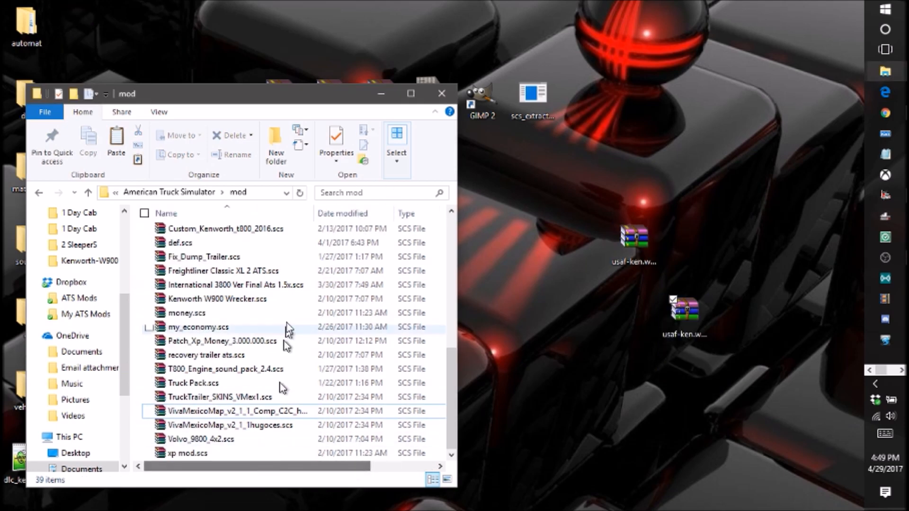
Minimise the mod folder window and delete the extracted game folders and the dlc_kenworth file beside them from the desktop.
{"action": "left_click", "coordinate": [381, 93]}
{"action": "left_click_drag", "start_coordinate": [97, 487], "coordinate": [29, 20]}
{"action": "right_click", "coordinate": [30, 20]}
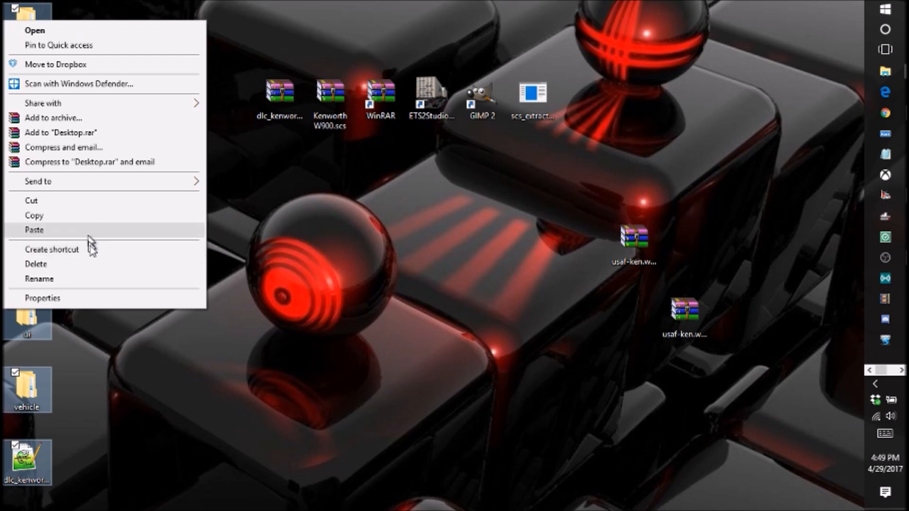
{"action": "left_click", "coordinate": [100, 263]}
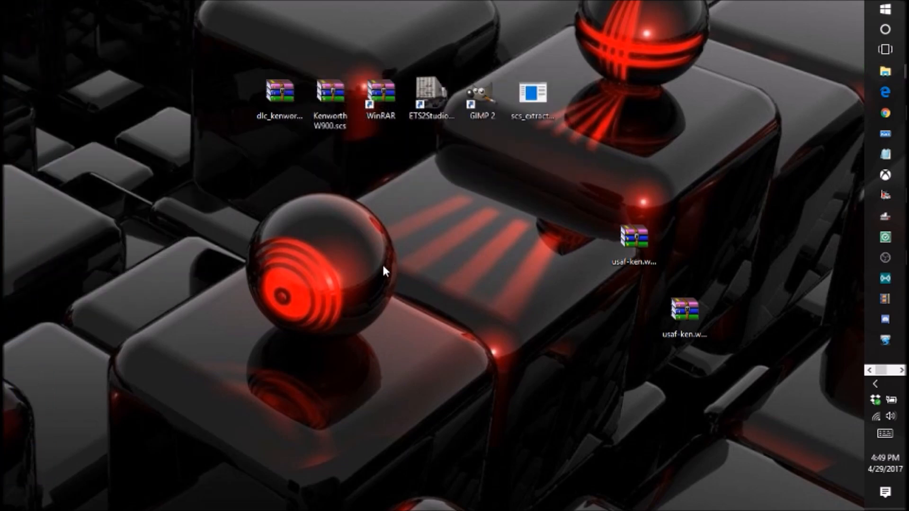
Line up the scs_extractor file and the two usaf-ken.w900 SCS files in one row on the desktop.
{"action": "left_click_drag", "start_coordinate": [530, 104], "coordinate": [481, 260]}
{"action": "left_click_drag", "start_coordinate": [667, 314], "coordinate": [566, 254]}
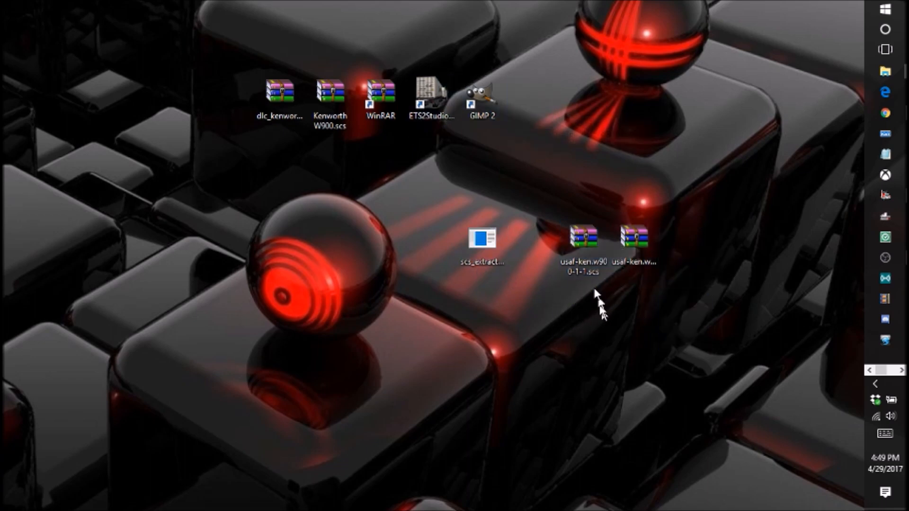
{"action": "left_click_drag", "start_coordinate": [603, 261], "coordinate": [501, 257]}
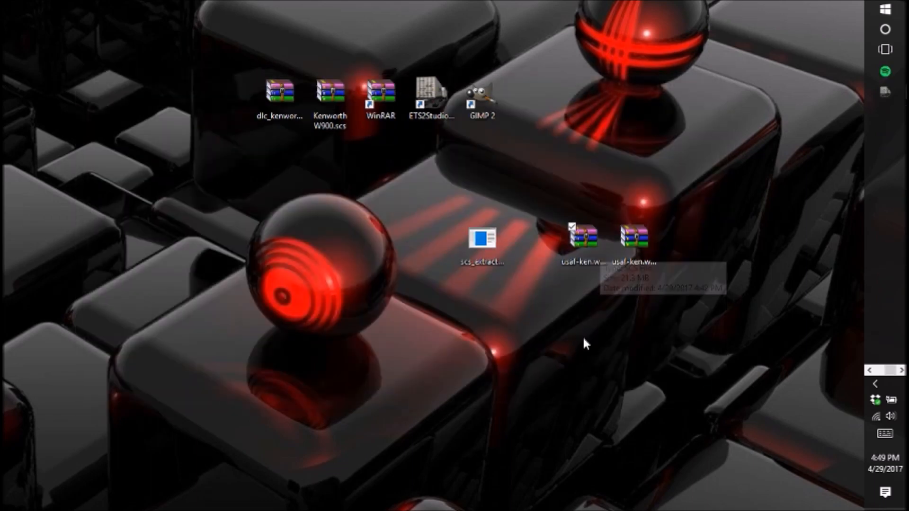
Extract usaf-ken.w900-1-1.scs with WinRAR into a desktop folder named usaf-ken.w900-1-1.
{"action": "double_click", "coordinate": [596, 262]}
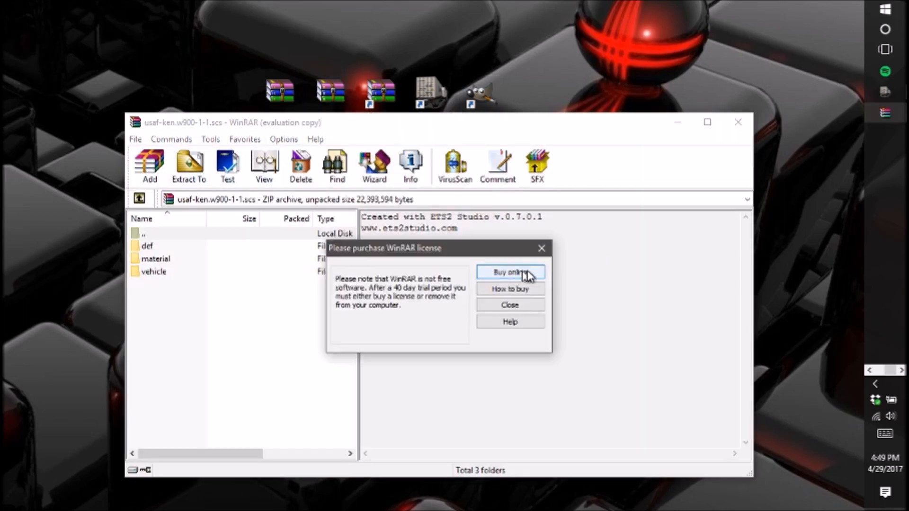
{"action": "left_click", "coordinate": [533, 305]}
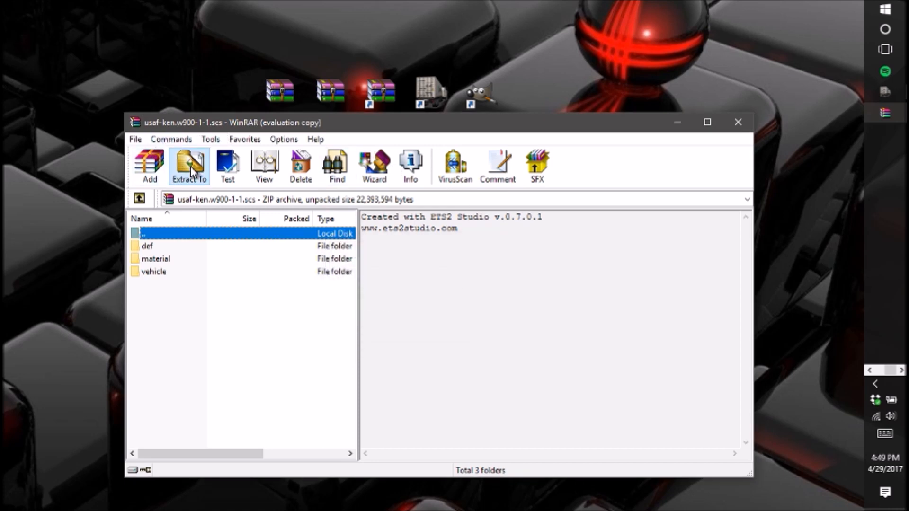
{"action": "left_click", "coordinate": [191, 166]}
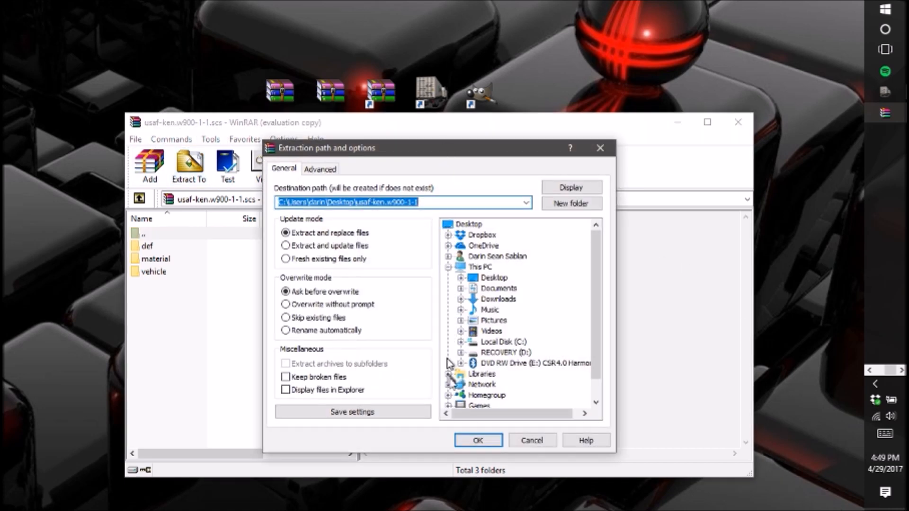
{"action": "left_click", "coordinate": [478, 439]}
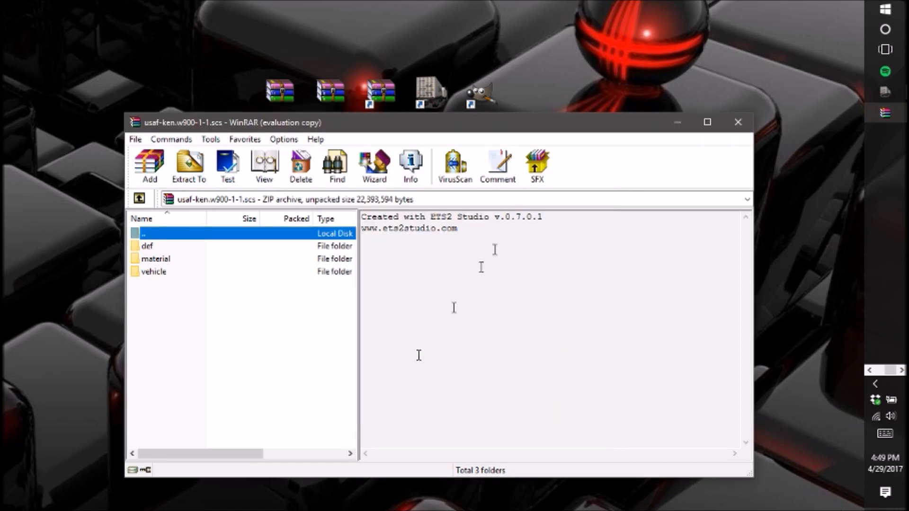
{"action": "left_click", "coordinate": [677, 124]}
Extract usaf-ken.w900-2-1.scs with WinRAR into a desktop folder named usaf-ken.w900-2-1.
{"action": "left_click", "coordinate": [643, 237]}
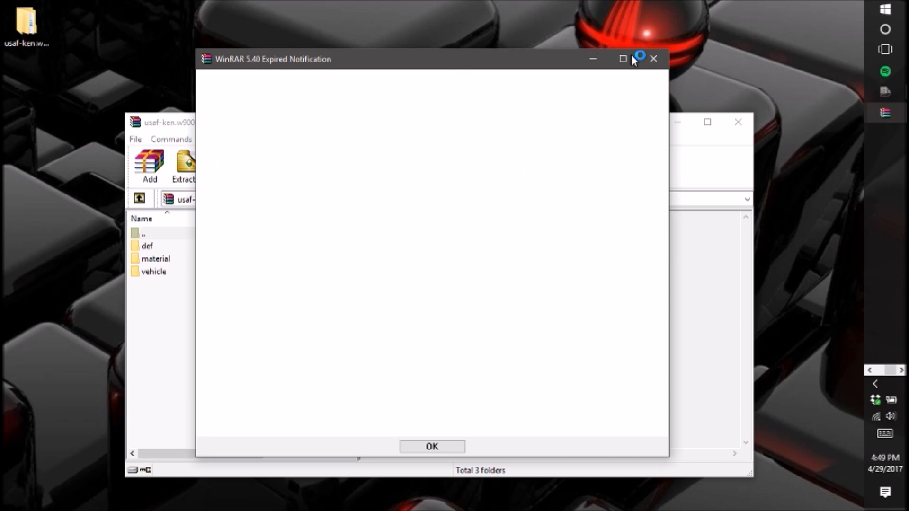
{"action": "left_click", "coordinate": [654, 58]}
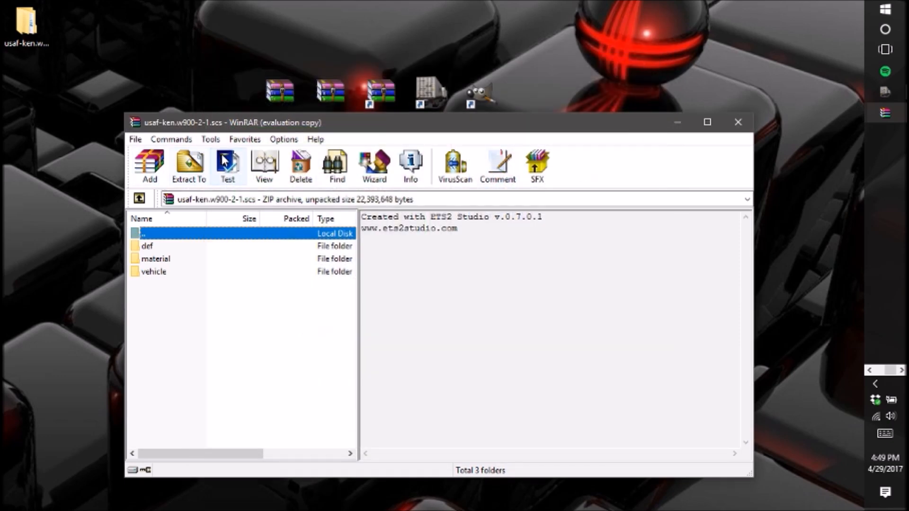
{"action": "left_click", "coordinate": [189, 165]}
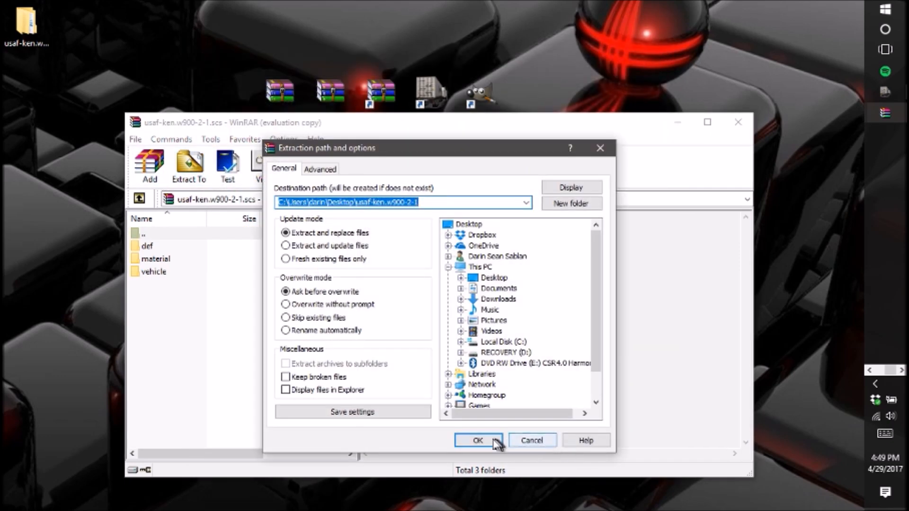
{"action": "left_click", "coordinate": [478, 441]}
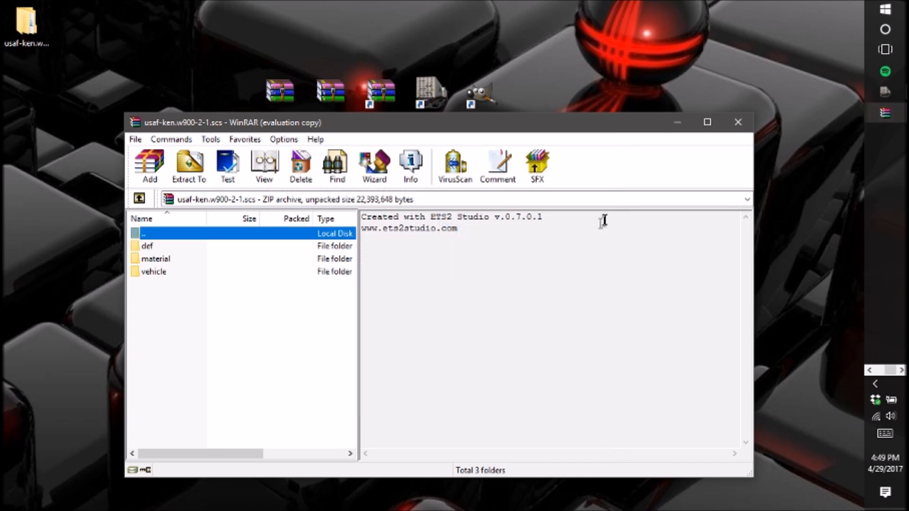
{"action": "left_click", "coordinate": [678, 122]}
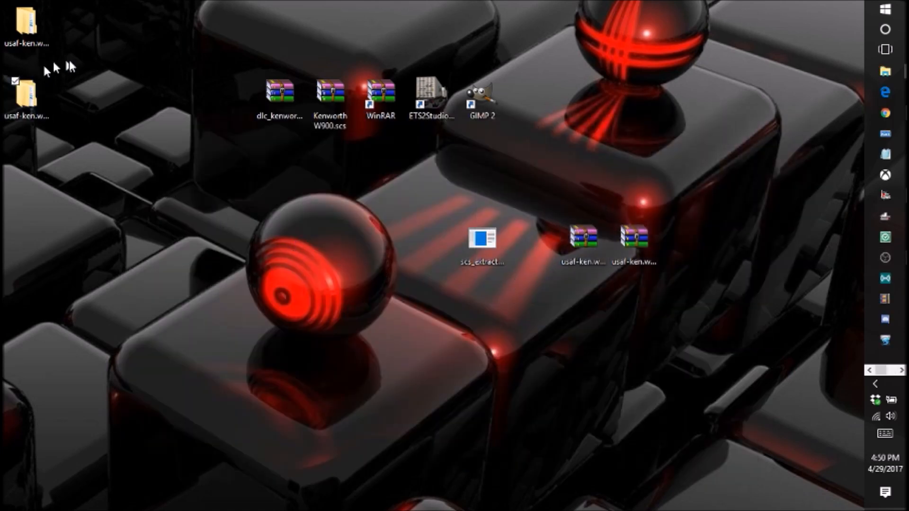
Look into the extracted usaf-ken.w900-2-1 folder and create a new desktop folder named USAF Skins.
{"action": "double_click", "coordinate": [27, 93]}
{"action": "left_click", "coordinate": [457, 112]}
{"action": "left_click", "coordinate": [80, 246]}
{"action": "right_click", "coordinate": [208, 244]}
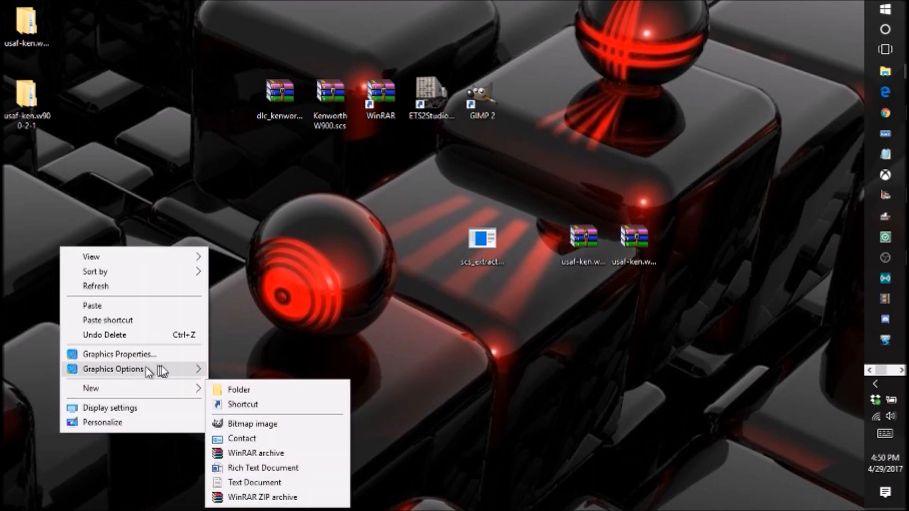
{"action": "mouse_move", "coordinate": [170, 390]}
{"action": "left_click", "coordinate": [232, 389]}
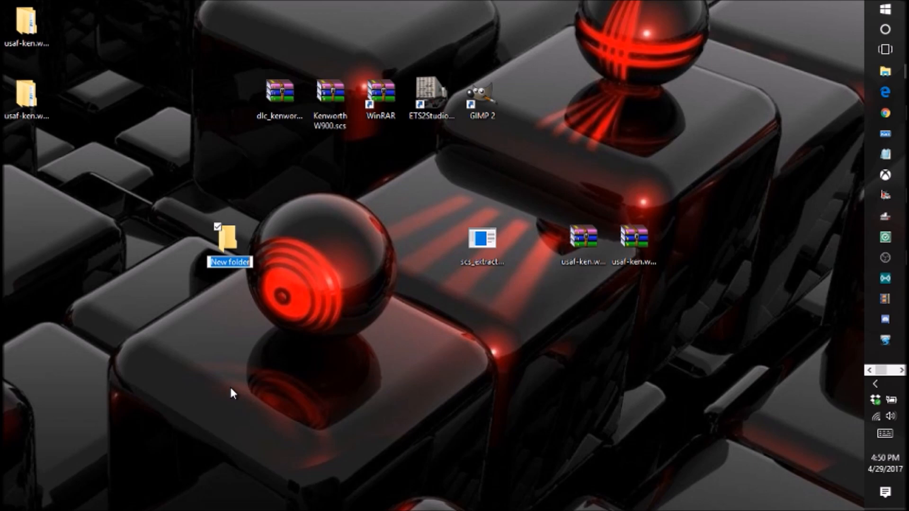
{"action": "type", "text": "USAF Skins"}
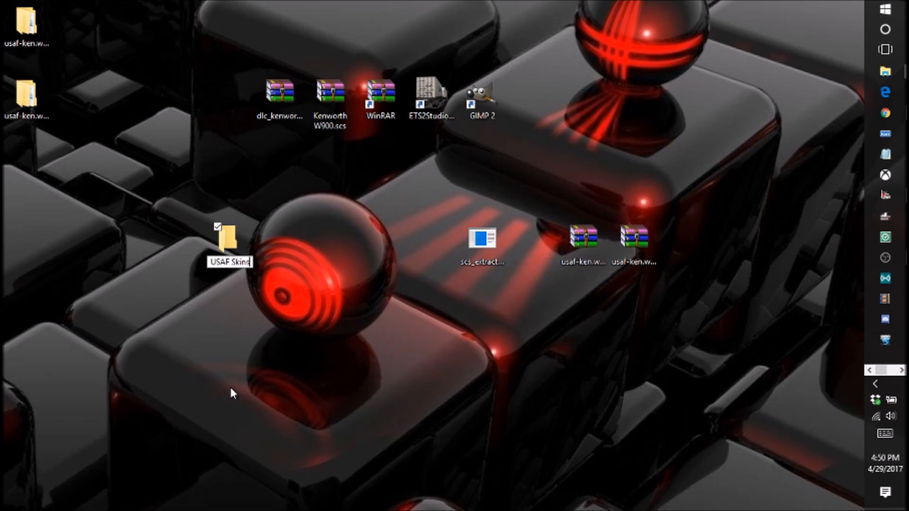
{"action": "key", "text": "Return"}
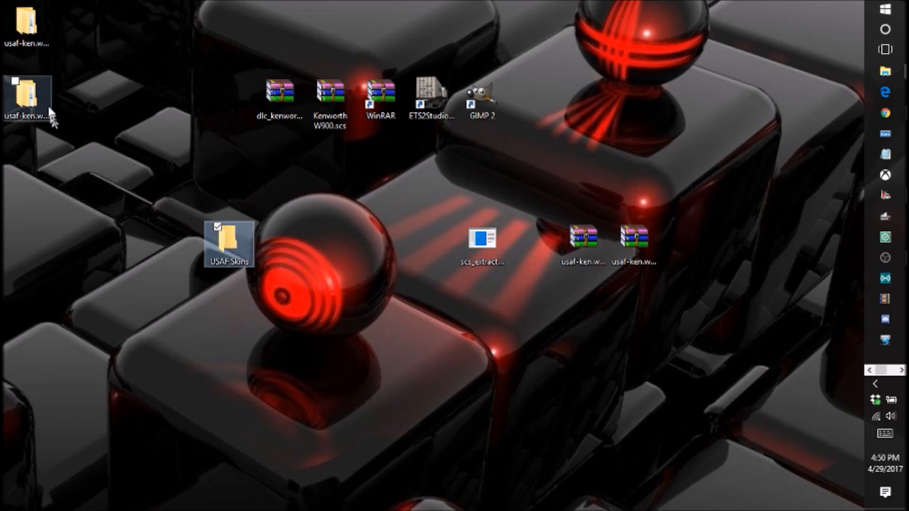
Move the def, material and vehicle folders from usaf-ken.w900-1-1 into the USAF Skins folder.
{"action": "left_click_drag", "start_coordinate": [34, 10], "coordinate": [54, 254]}
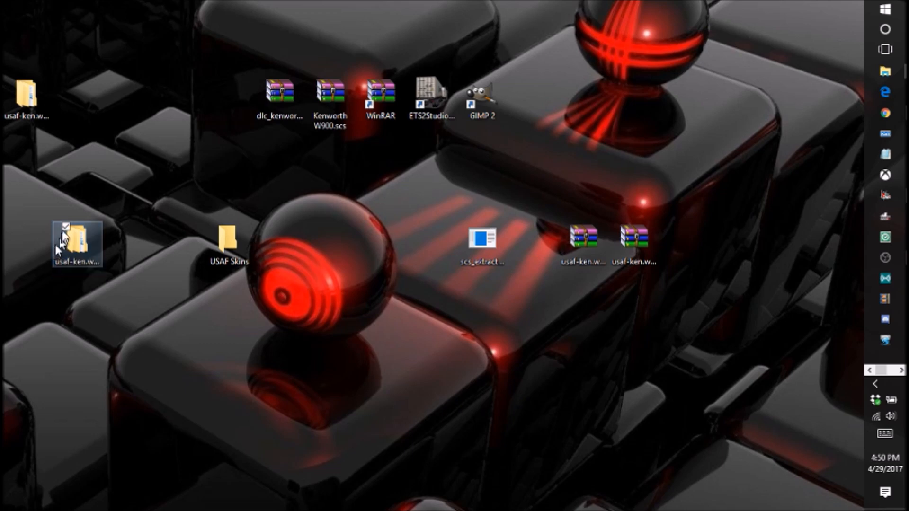
{"action": "double_click", "coordinate": [55, 244]}
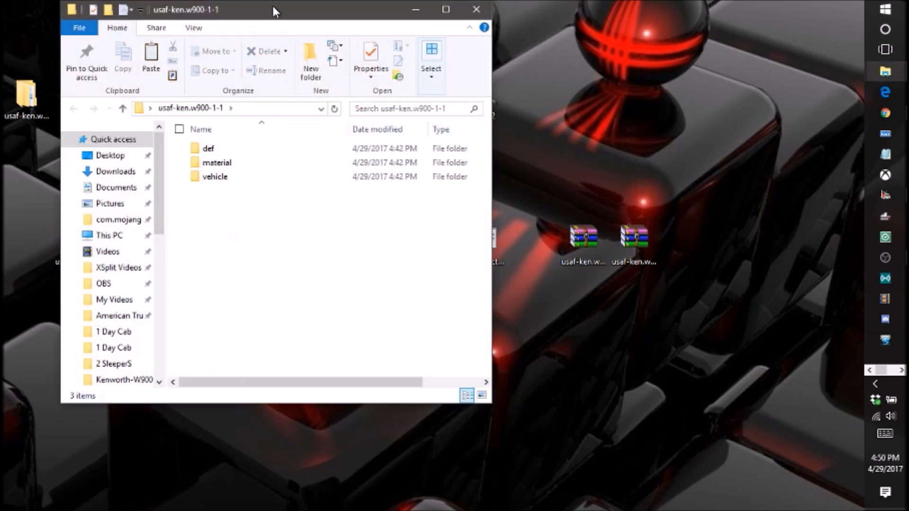
{"action": "left_click_drag", "start_coordinate": [273, 6], "coordinate": [548, 81]}
{"action": "left_click_drag", "start_coordinate": [515, 284], "coordinate": [236, 249]}
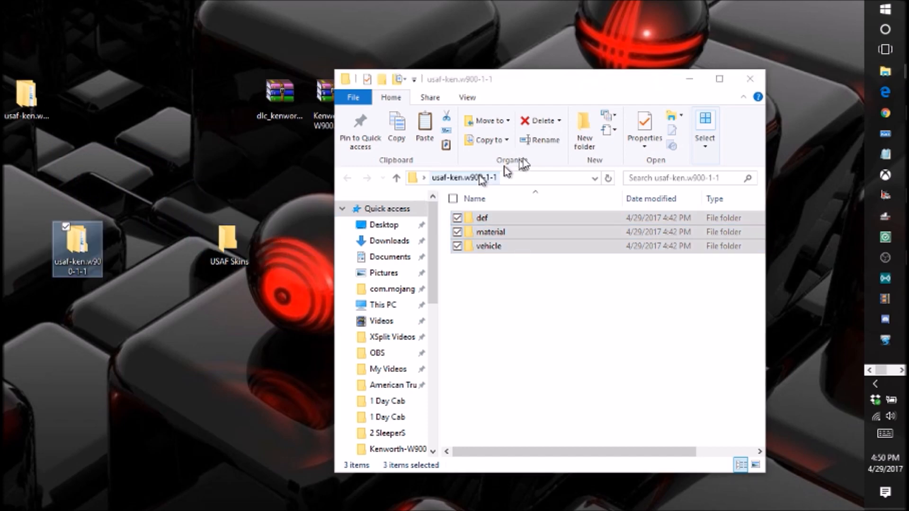
{"action": "left_click", "coordinate": [750, 78]}
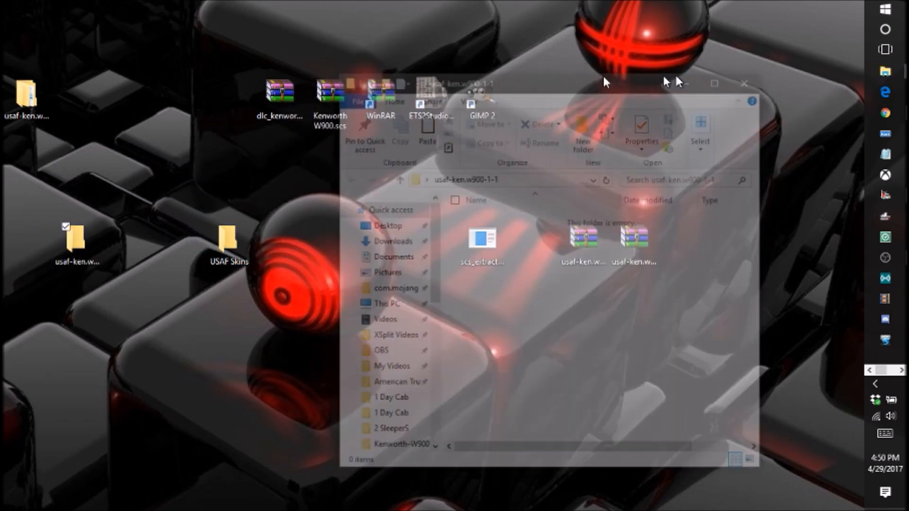
Move all contents of usaf-ken.w900-2-1 into the USAF Skins folder and put the emptied folder's window away.
{"action": "double_click", "coordinate": [37, 113]}
{"action": "left_click_drag", "start_coordinate": [484, 305], "coordinate": [230, 244]}
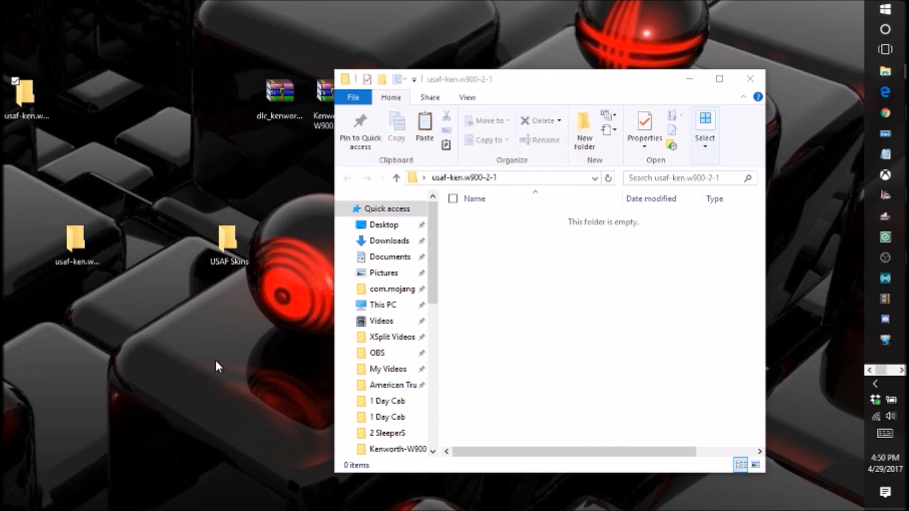
{"action": "left_click", "coordinate": [690, 79]}
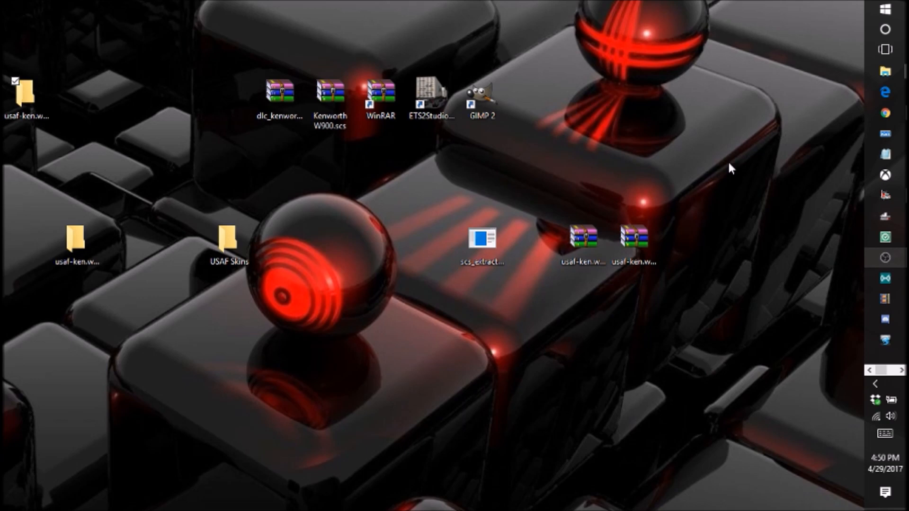
Browse the USAF Skins folder to def/vehicle/truck/kenworth.w900/paint_job.
{"action": "double_click", "coordinate": [229, 254]}
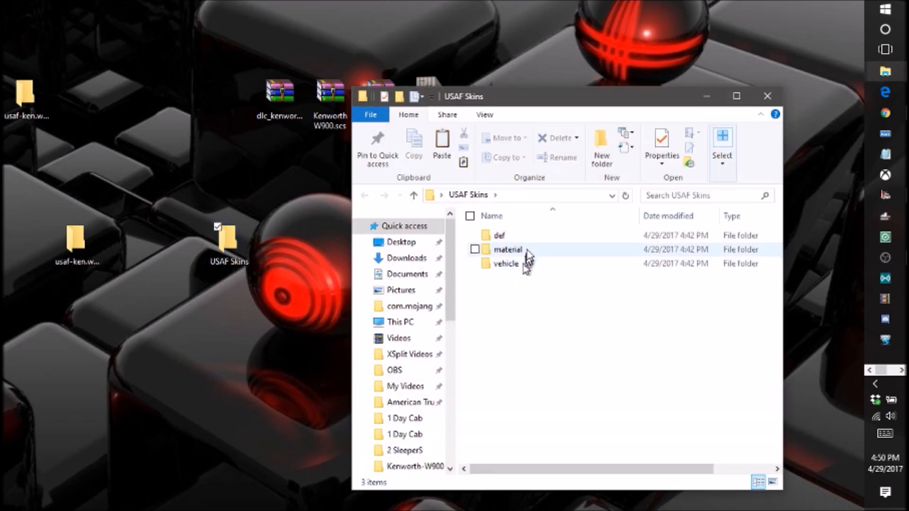
{"action": "double_click", "coordinate": [529, 236]}
{"action": "double_click", "coordinate": [533, 242]}
{"action": "double_click", "coordinate": [535, 244]}
{"action": "double_click", "coordinate": [534, 244]}
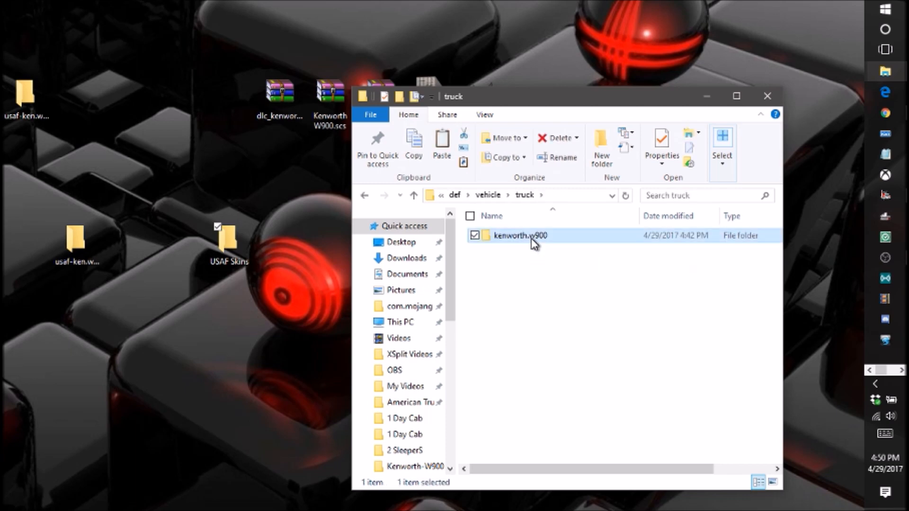
{"action": "double_click", "coordinate": [533, 244]}
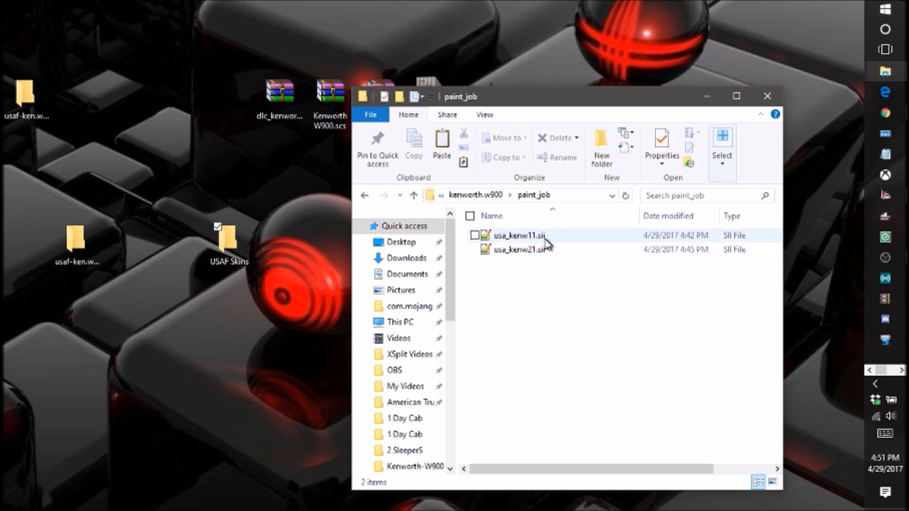
Open usa_kenw11.sii and usa_kenw21.sii in Notepad++, compare their paint job definitions and put the windows away.
{"action": "double_click", "coordinate": [545, 240]}
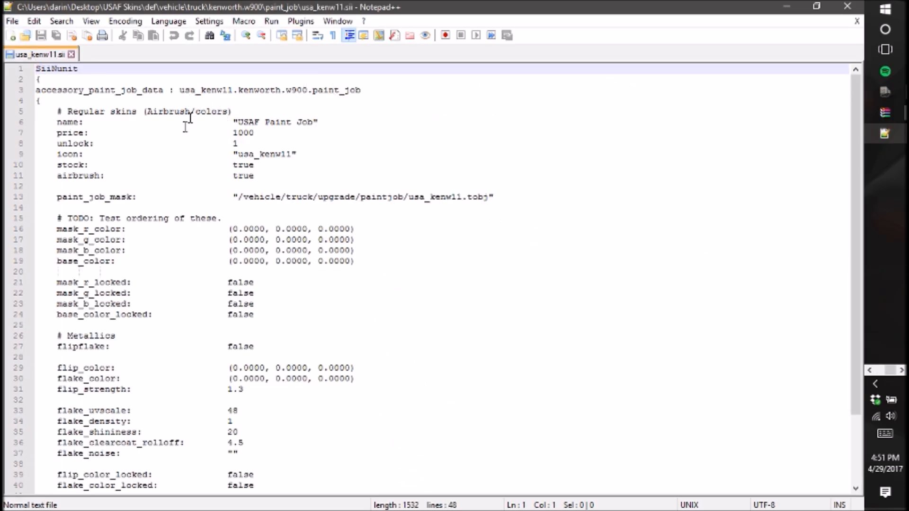
{"action": "scroll", "coordinate": [221, 303], "scroll_direction": "down", "scroll_amount": 3}
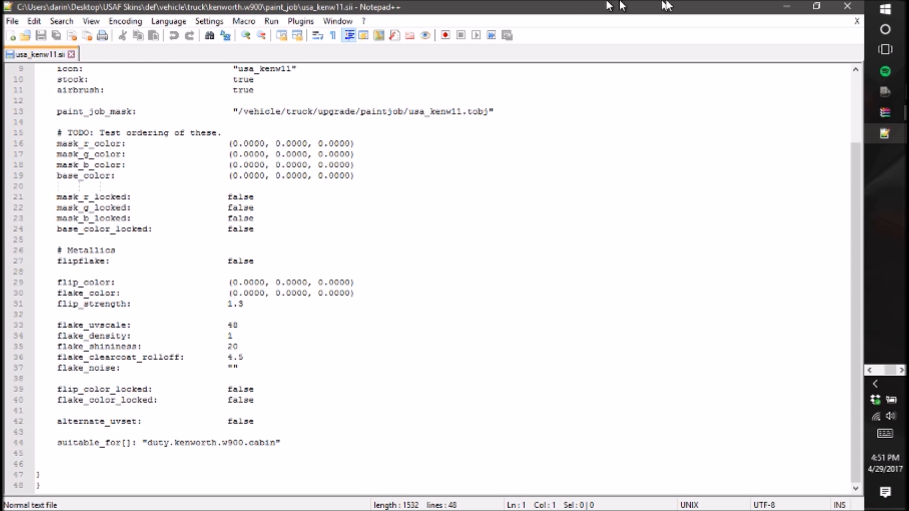
{"action": "left_click", "coordinate": [787, 6]}
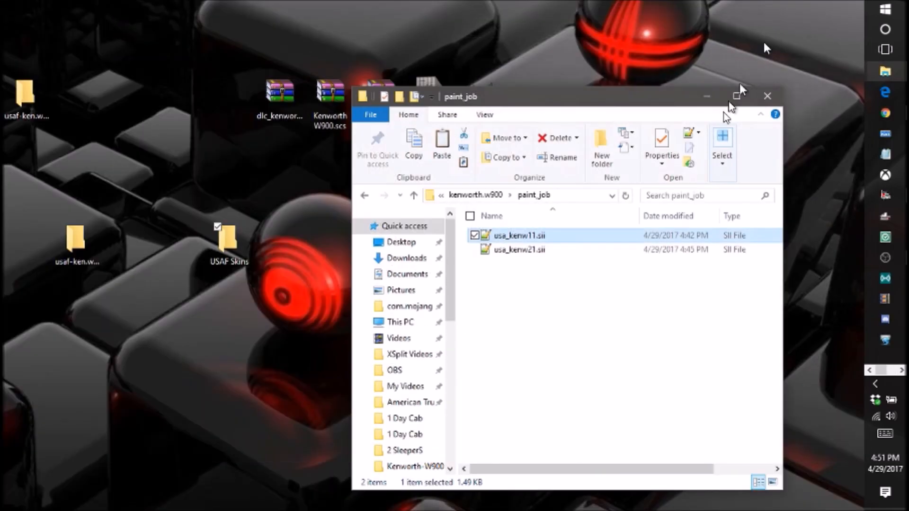
{"action": "double_click", "coordinate": [622, 250]}
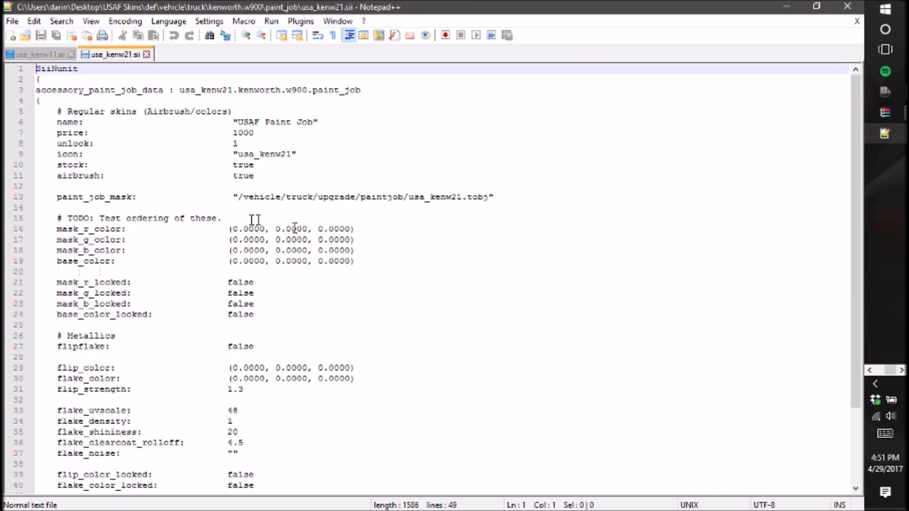
{"action": "scroll", "coordinate": [251, 217], "scroll_direction": "up", "scroll_amount": 3}
{"action": "left_click", "coordinate": [41, 55]}
{"action": "scroll", "coordinate": [238, 245], "scroll_direction": "up", "scroll_amount": 3}
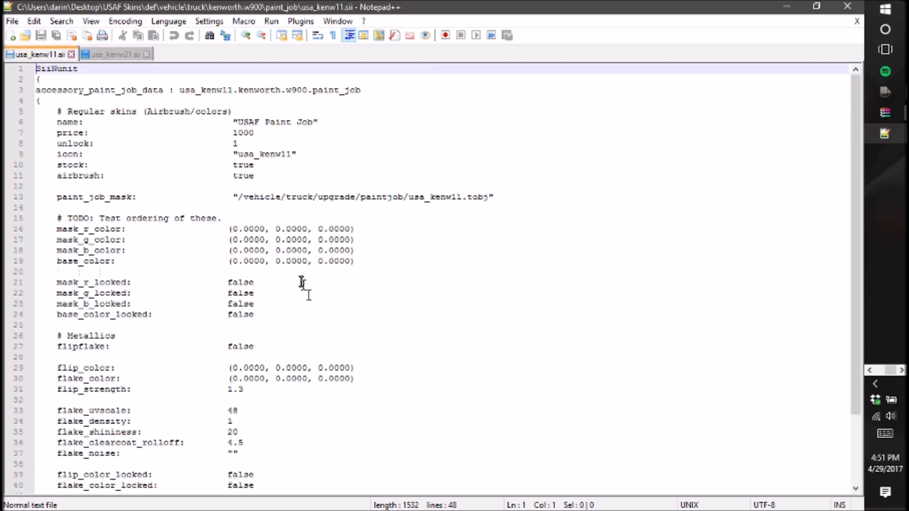
{"action": "left_click", "coordinate": [114, 55]}
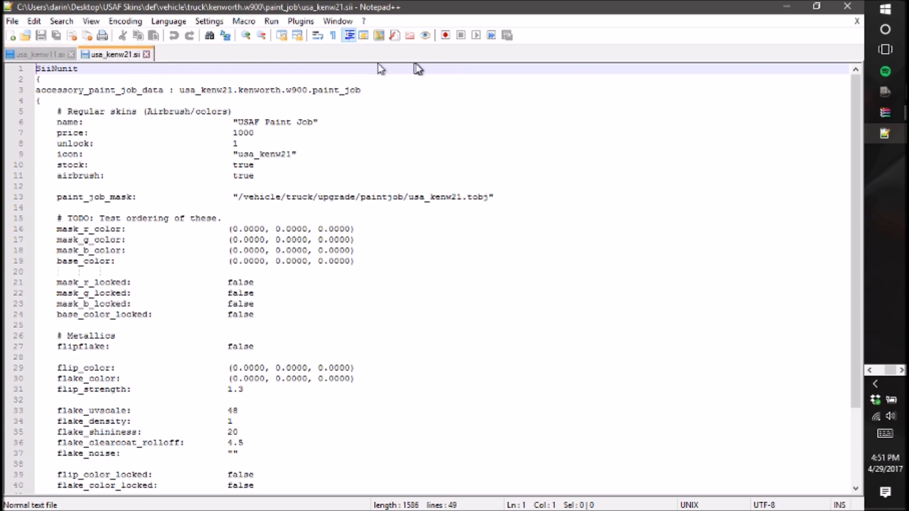
{"action": "left_click", "coordinate": [847, 6]}
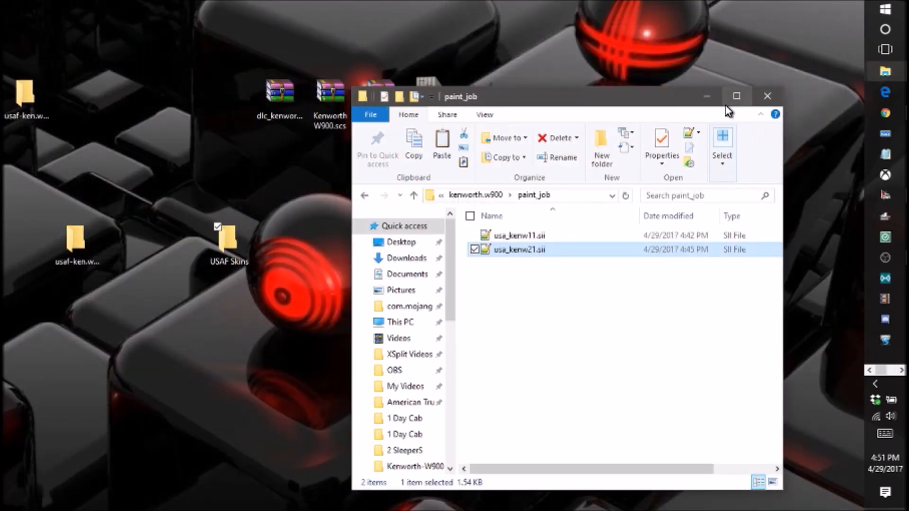
{"action": "left_click", "coordinate": [708, 97]}
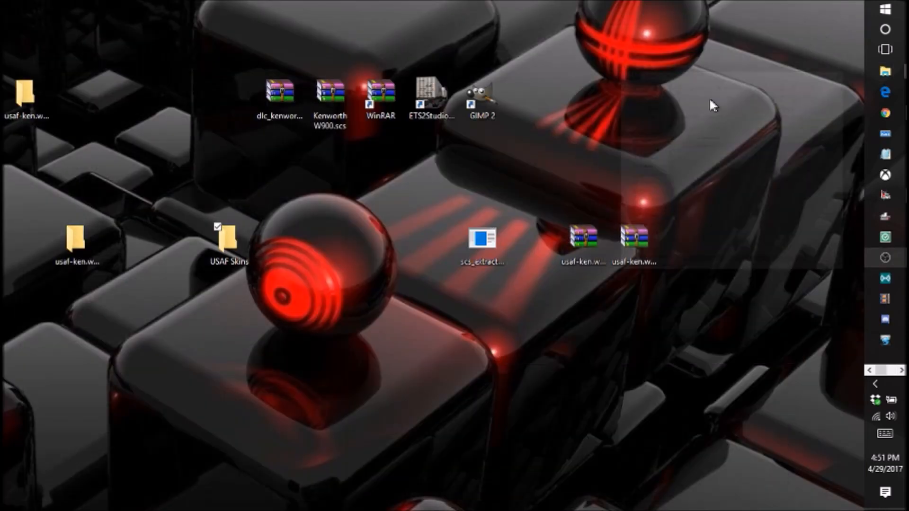
Open the USAF Skins folder from the desktop and move its window lower to clear the upper desktop icons.
{"action": "double_click", "coordinate": [247, 250]}
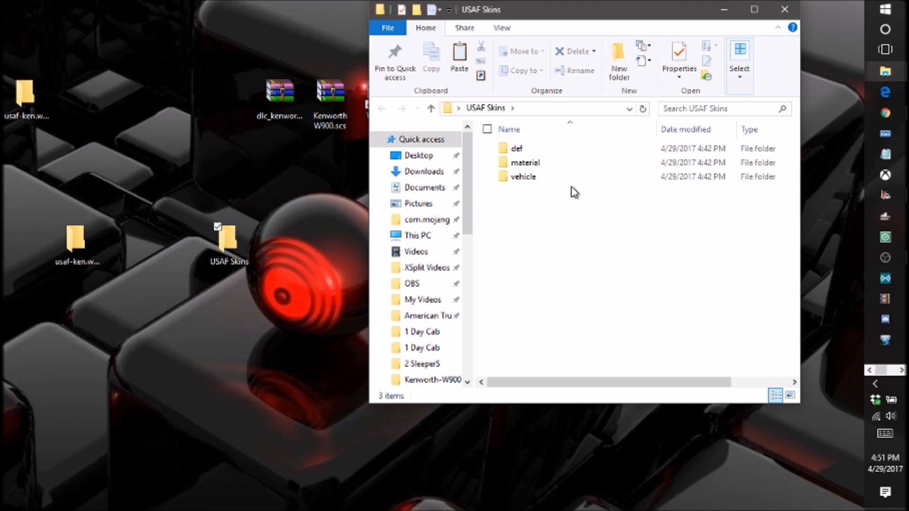
{"action": "left_click_drag", "start_coordinate": [569, 207], "coordinate": [556, 147]}
{"action": "right_click", "coordinate": [555, 158]}
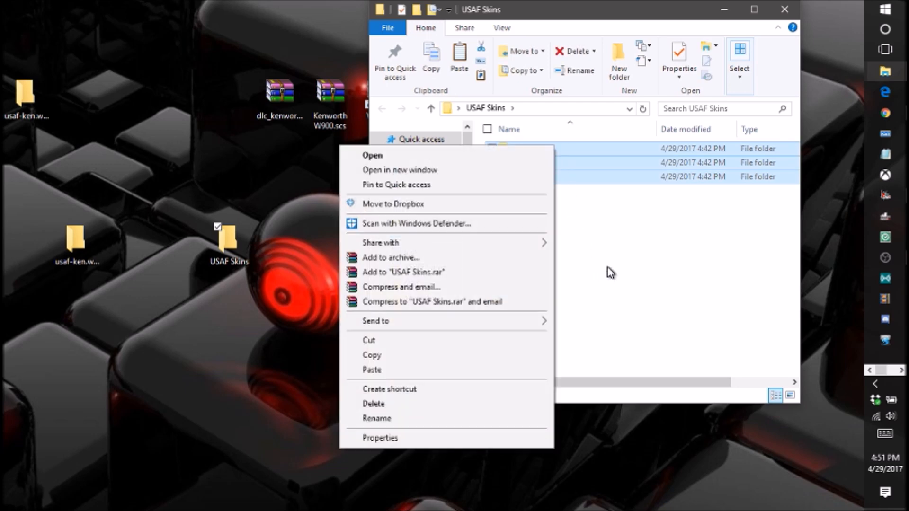
{"action": "left_click", "coordinate": [611, 273]}
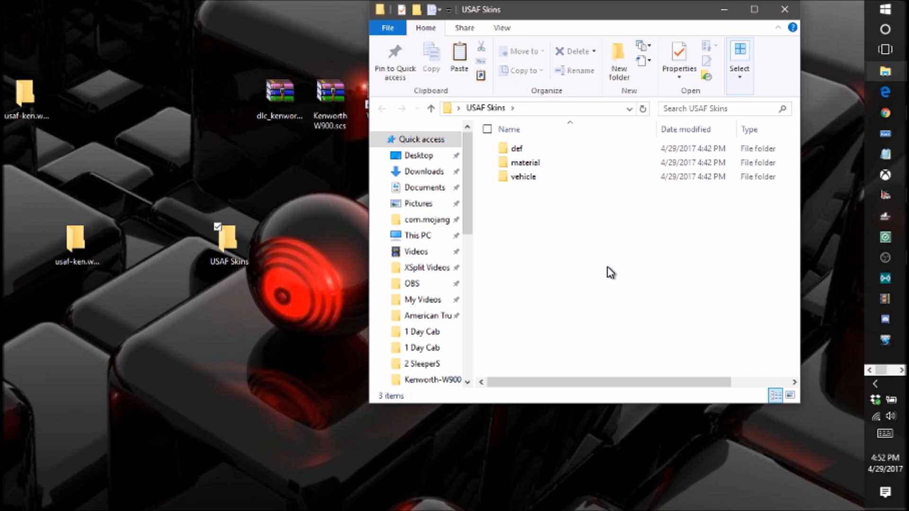
{"action": "left_click_drag", "start_coordinate": [654, 10], "coordinate": [550, 194]}
Copy amatruck-kenw900-1-1.scs from the Kenworth W900 1 Day Cab folder to the desktop.
{"action": "mouse_move", "coordinate": [885, 71]}
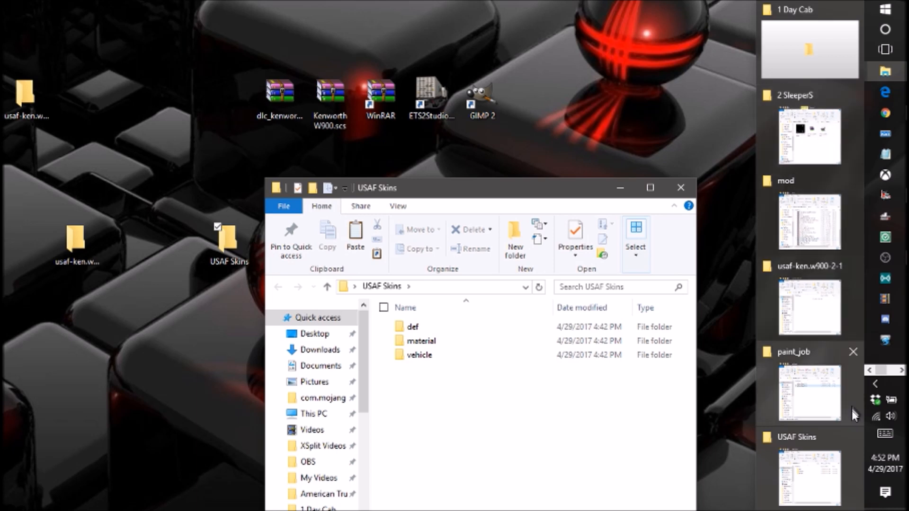
{"action": "left_click", "coordinate": [804, 35]}
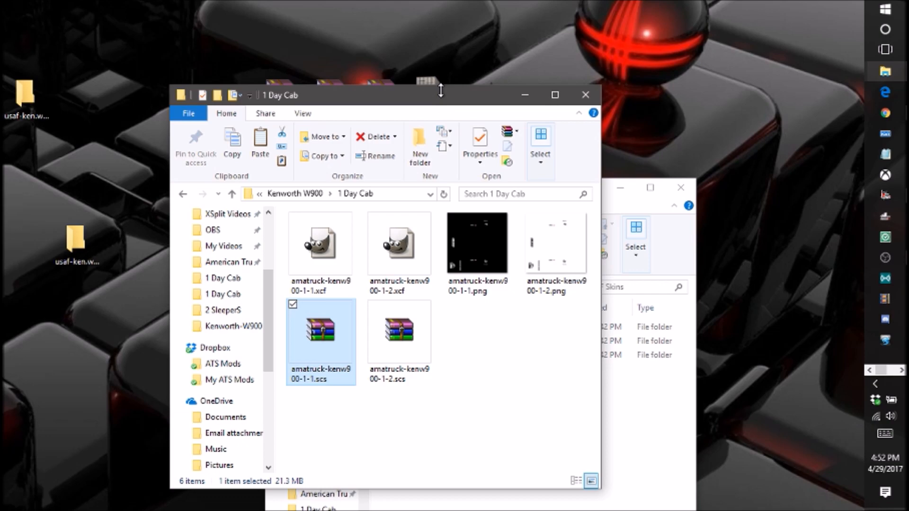
{"action": "left_click_drag", "start_coordinate": [441, 101], "coordinate": [708, 64]}
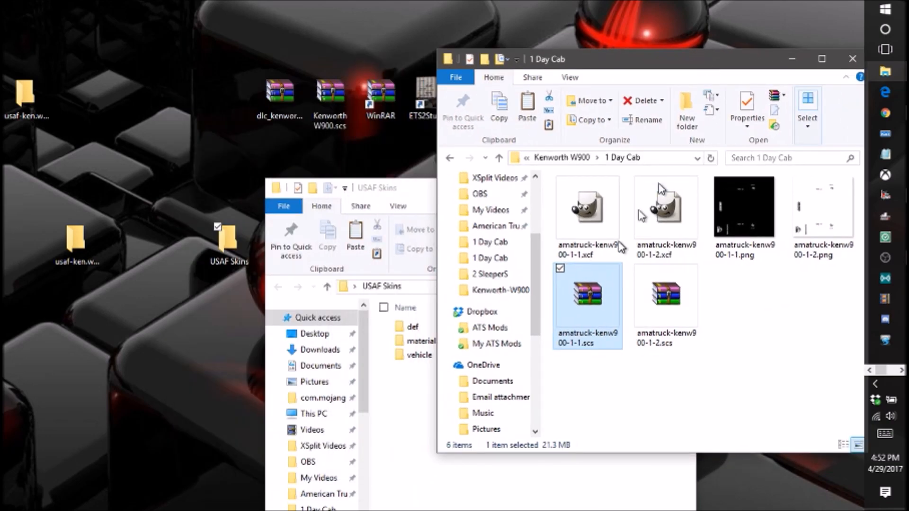
{"action": "right_click", "coordinate": [601, 303]}
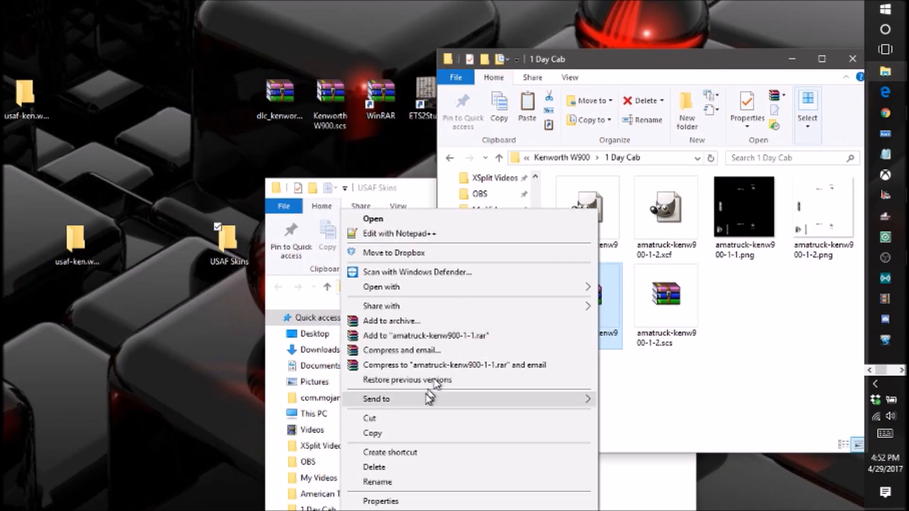
{"action": "left_click", "coordinate": [419, 432]}
{"action": "right_click", "coordinate": [201, 151]}
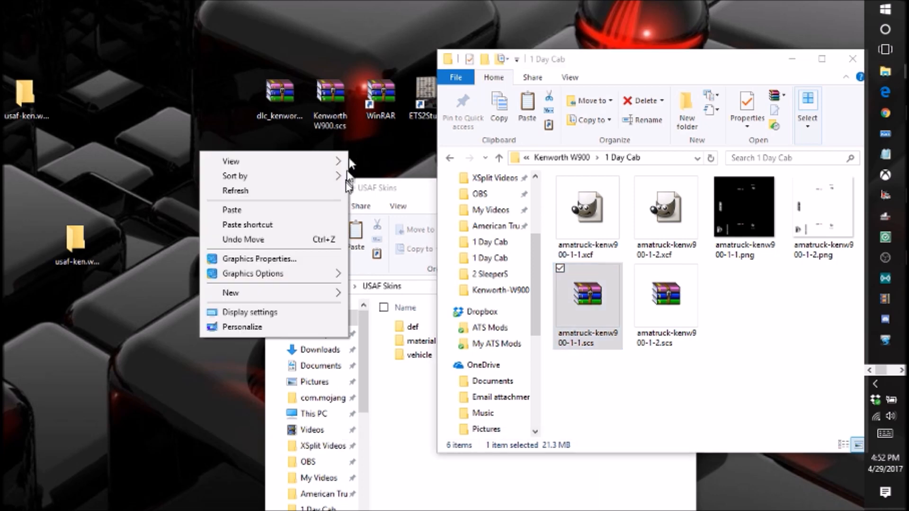
{"action": "left_click", "coordinate": [294, 209]}
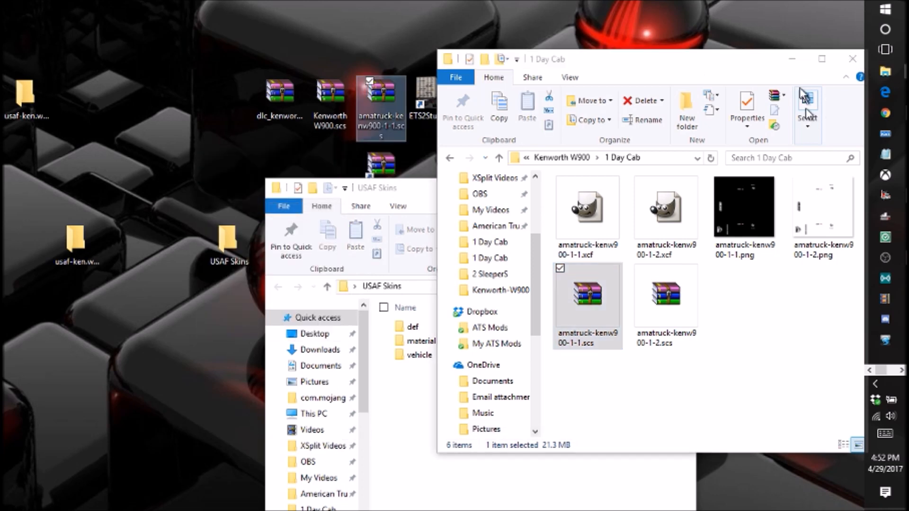
Put the 1 Day Cab window away, move the USAF Skins window aside and rearrange the amatruck-kenw900-1-1.scs and WinRAR desktop icons.
{"action": "left_click", "coordinate": [792, 60]}
{"action": "left_click_drag", "start_coordinate": [488, 190], "coordinate": [752, 94]}
{"action": "left_click_drag", "start_coordinate": [392, 107], "coordinate": [392, 228]}
{"action": "left_click_drag", "start_coordinate": [393, 172], "coordinate": [382, 101]}
Delete the amatruck-kenw900-1-1.scs copy from the desktop.
{"action": "left_click", "coordinate": [374, 248]}
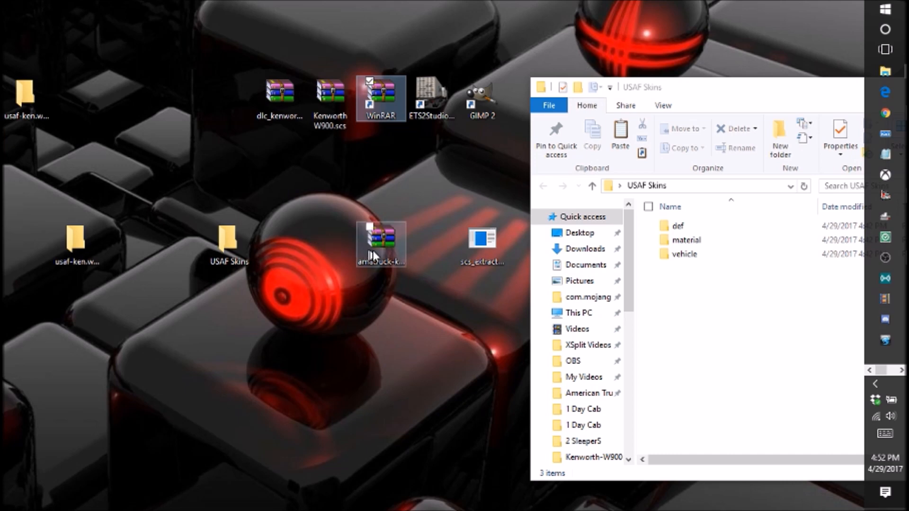
{"action": "right_click", "coordinate": [374, 251]}
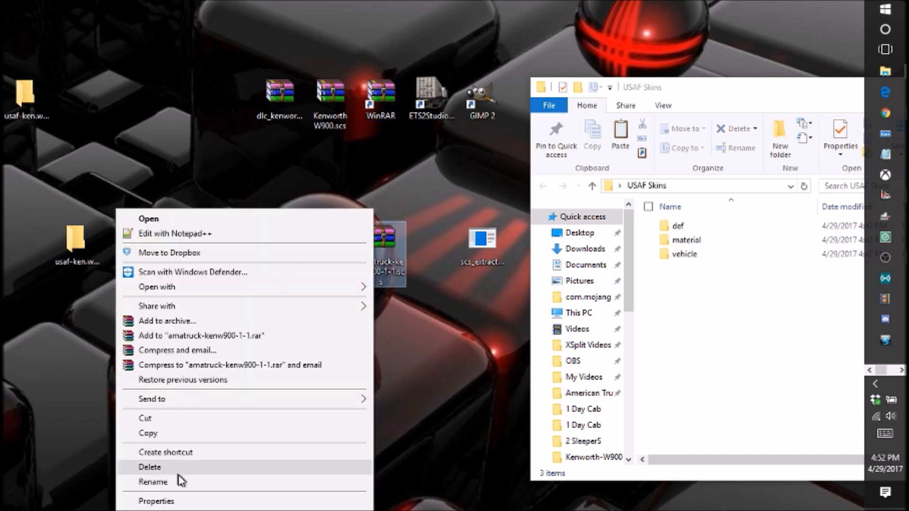
{"action": "left_click", "coordinate": [150, 467]}
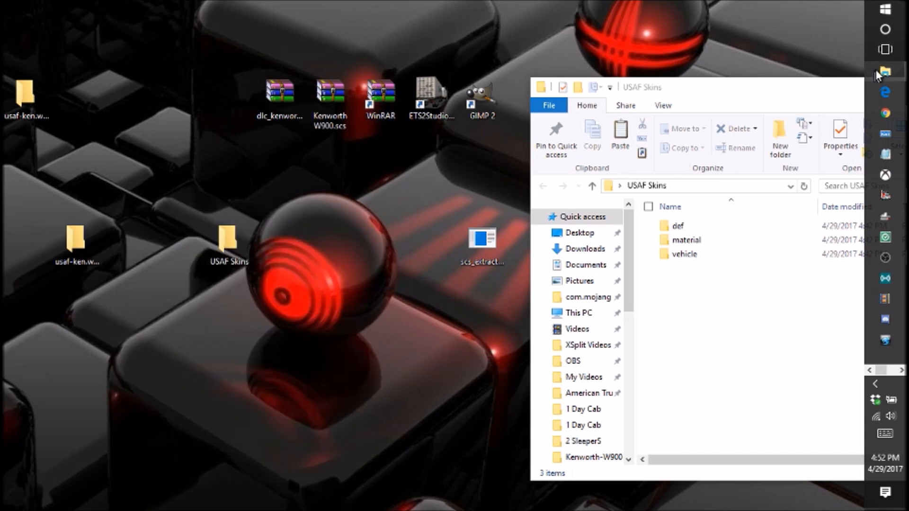
Copy amatruck-pete.579-1-1.scs from the 1 AmaTruck/Peterbilt 579/1 Day Cab folder to the desktop.
{"action": "mouse_move", "coordinate": [877, 69]}
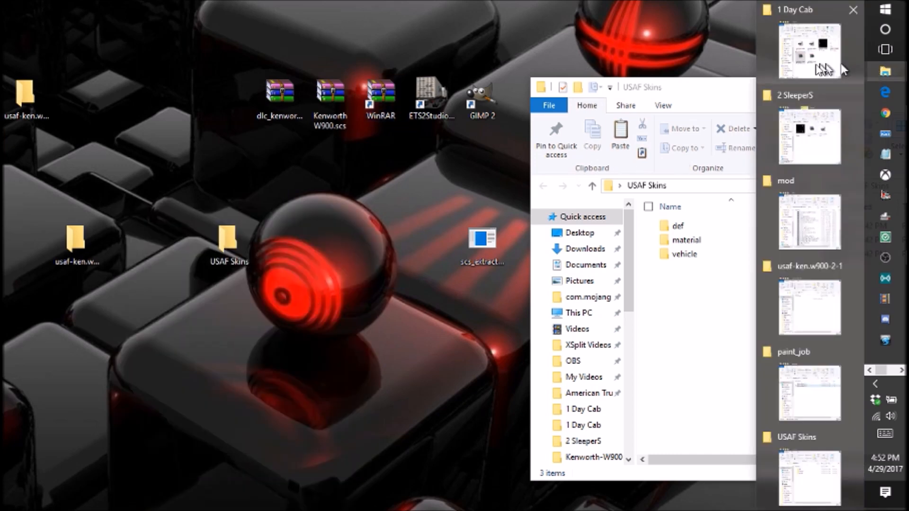
{"action": "left_click", "coordinate": [800, 70]}
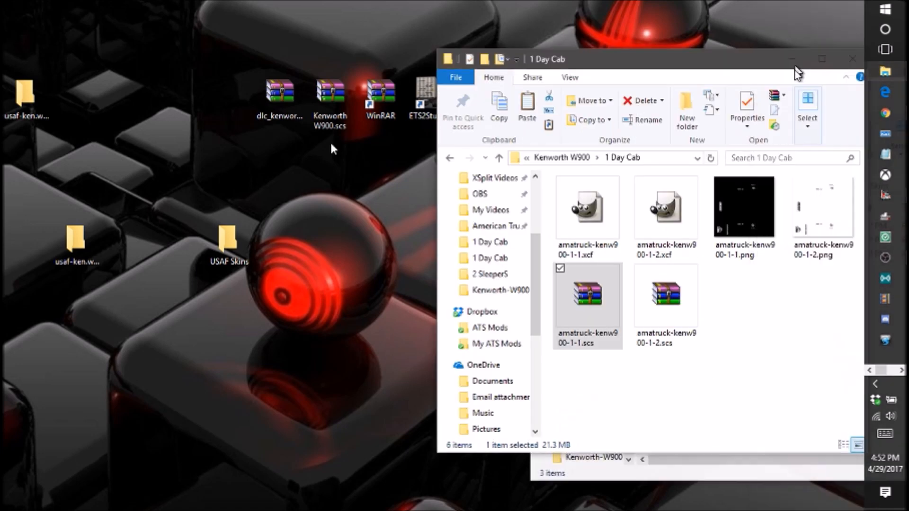
{"action": "left_click", "coordinate": [450, 158]}
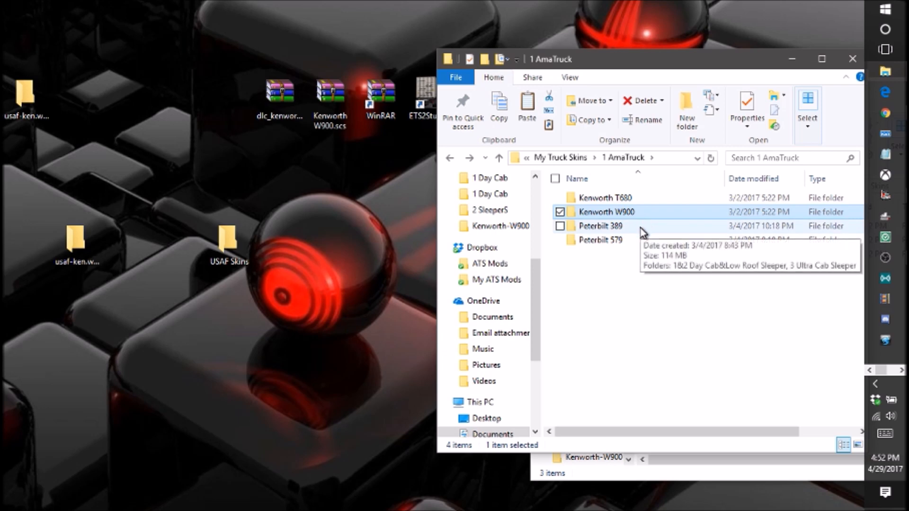
{"action": "double_click", "coordinate": [643, 240]}
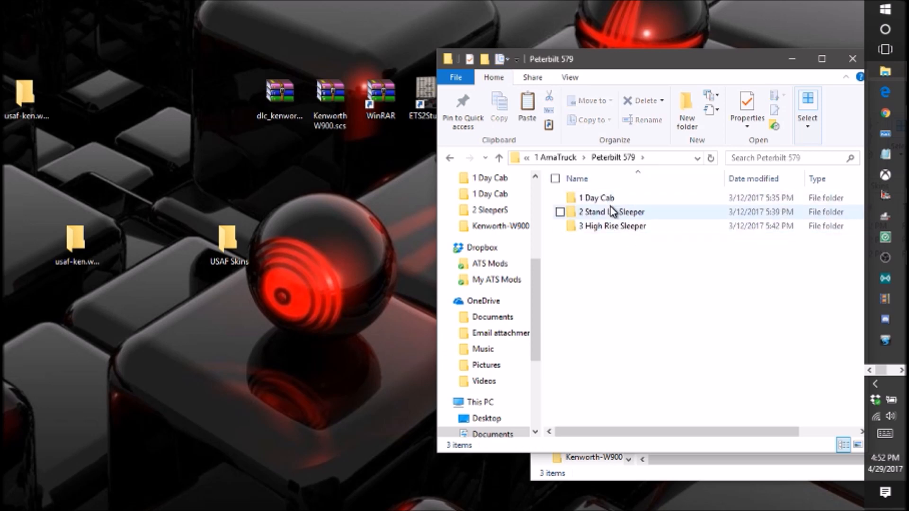
{"action": "double_click", "coordinate": [580, 198]}
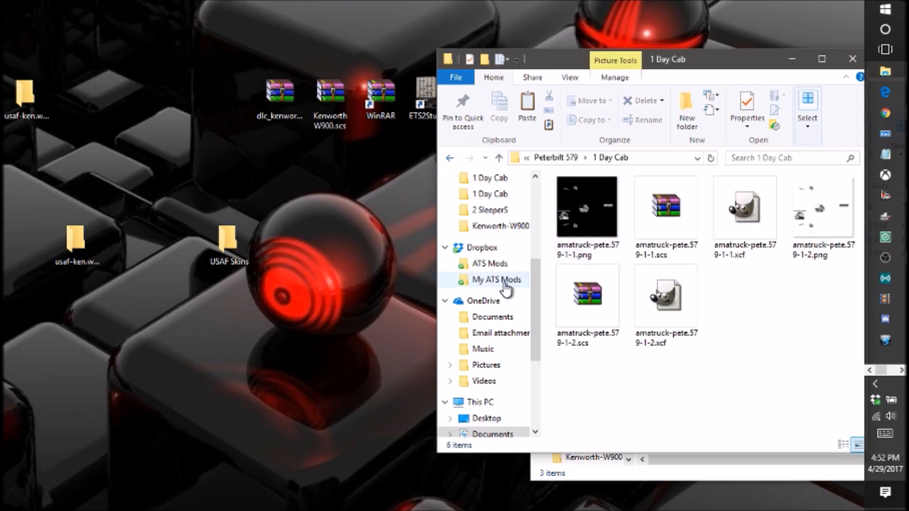
{"action": "right_click", "coordinate": [675, 239]}
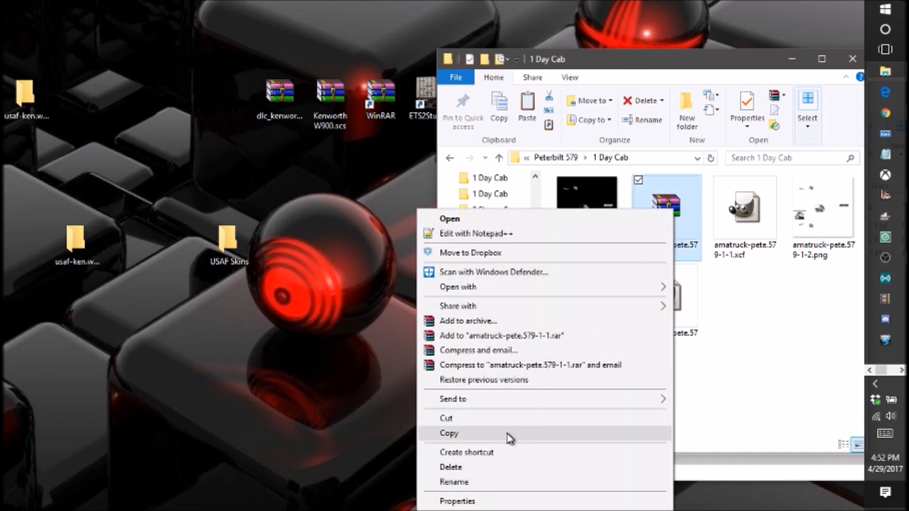
{"action": "left_click", "coordinate": [512, 434]}
{"action": "left_click", "coordinate": [365, 243]}
{"action": "right_click", "coordinate": [365, 242]}
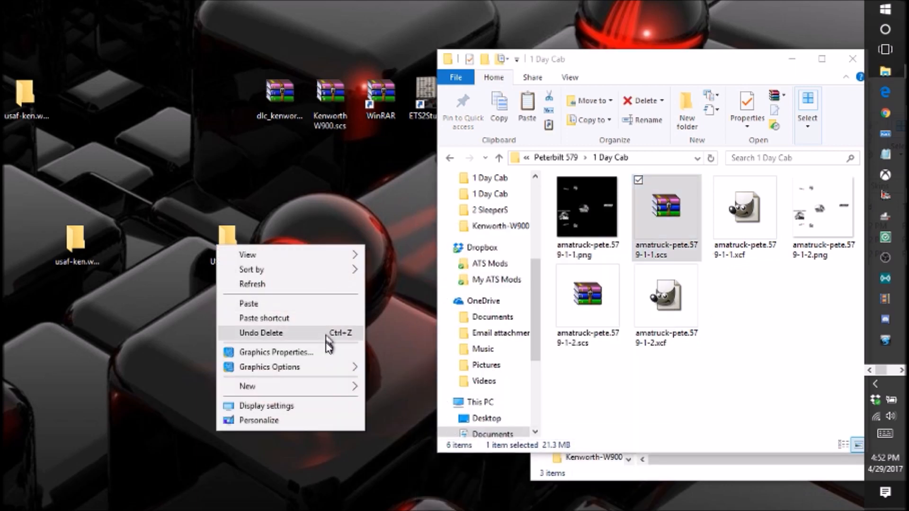
{"action": "left_click", "coordinate": [325, 307]}
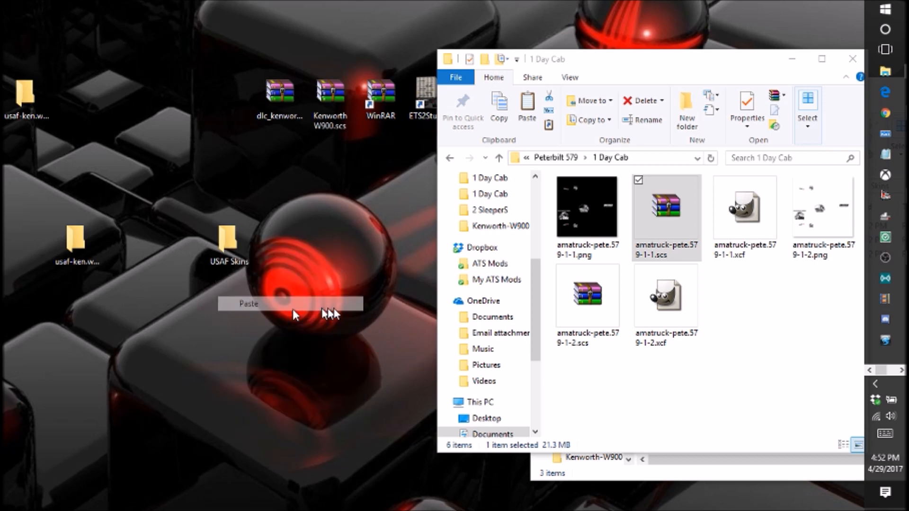
Copy amatruck-pete.579-3-1.scs from the Peterbilt 579 3 High Rise Sleeper folder to the desktop and put that folder's window away.
{"action": "left_click", "coordinate": [787, 401]}
{"action": "left_click", "coordinate": [450, 158]}
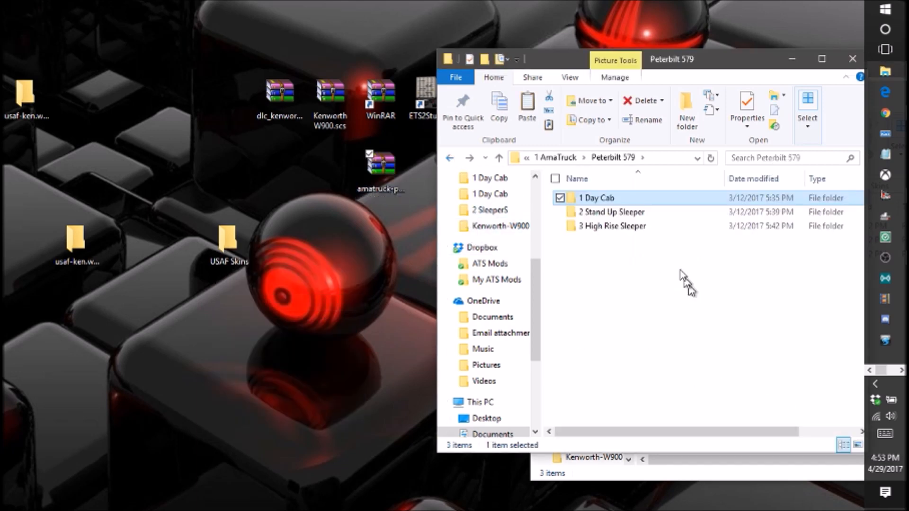
{"action": "double_click", "coordinate": [640, 231]}
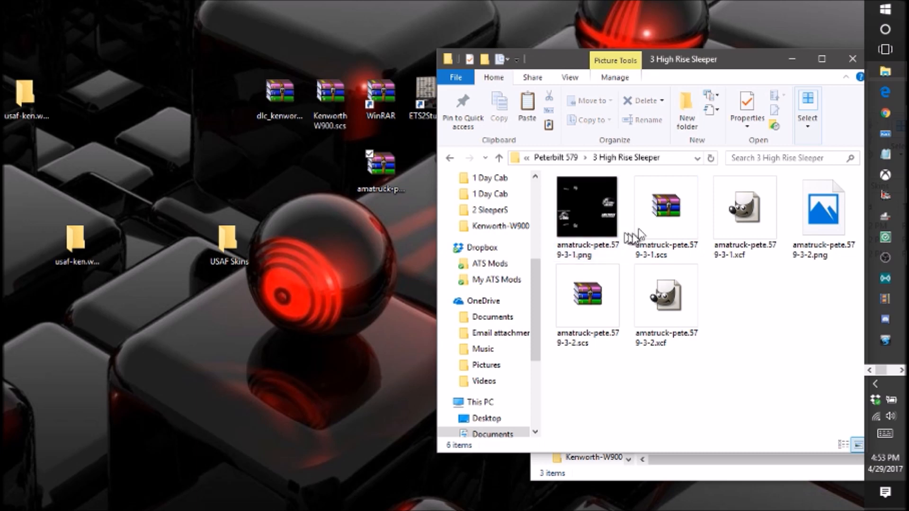
{"action": "right_click", "coordinate": [658, 227]}
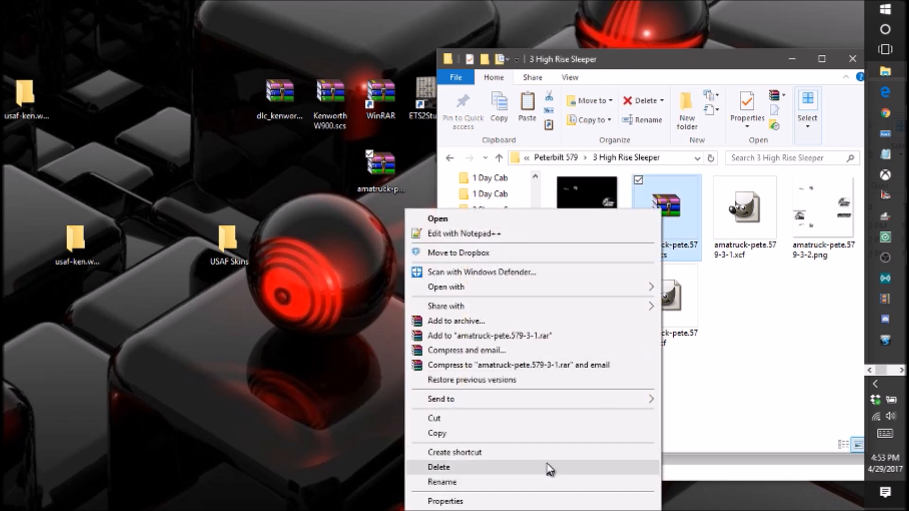
{"action": "left_click", "coordinate": [531, 435]}
{"action": "right_click", "coordinate": [382, 226]}
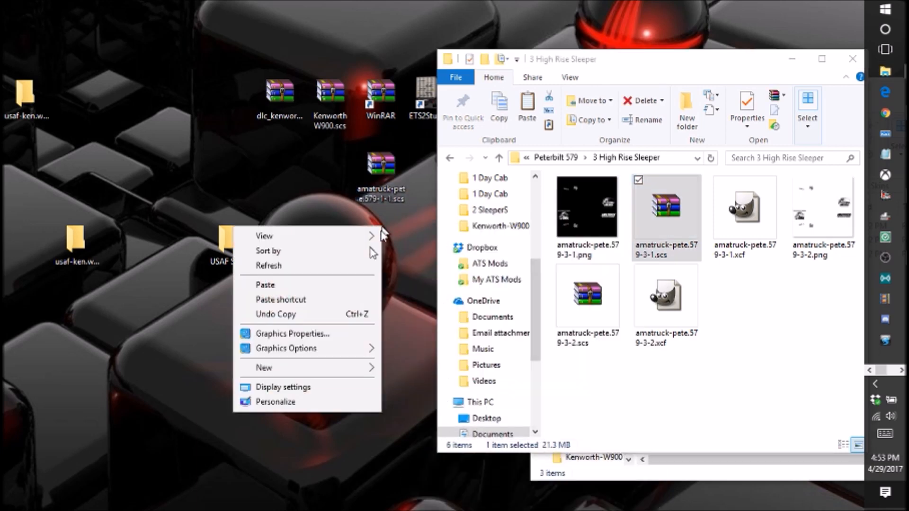
{"action": "left_click", "coordinate": [295, 285]}
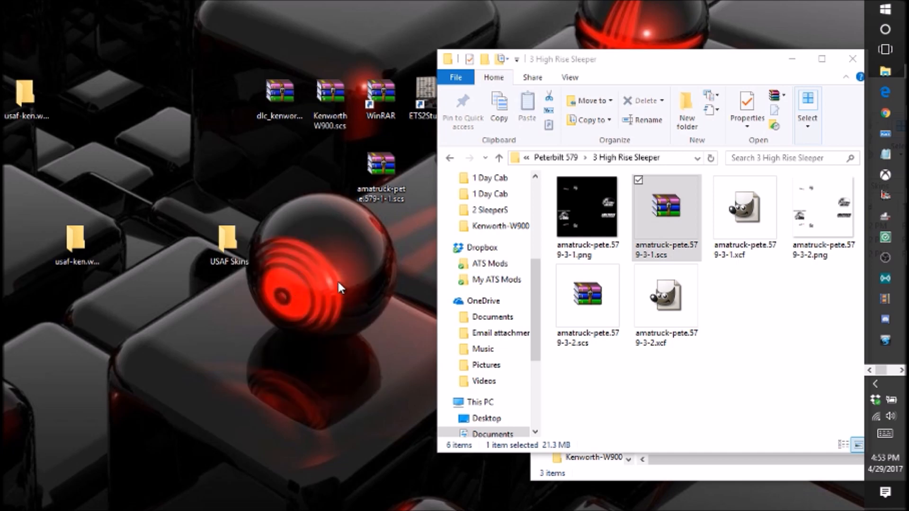
{"action": "left_click", "coordinate": [796, 60]}
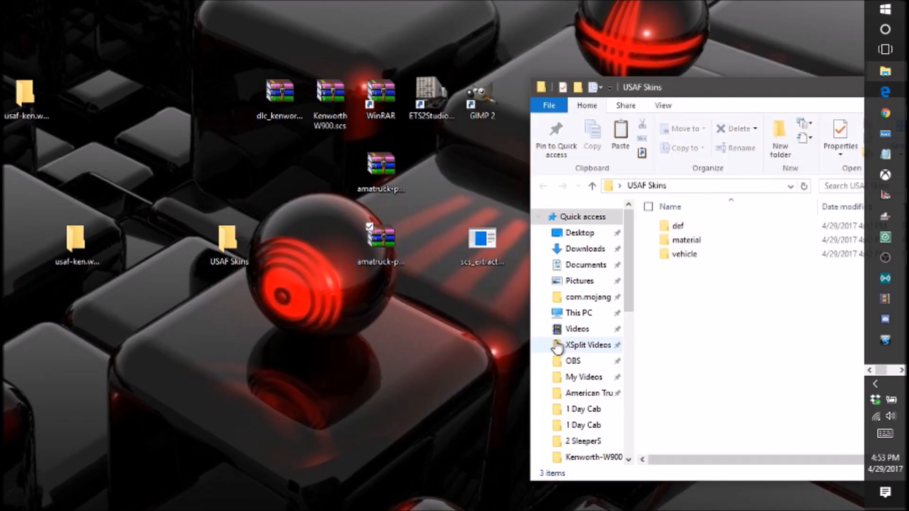
Extract amatruck-pete.579-1-1.scs with WinRAR to a desktop folder of the same name and place that folder below USAF Skins.
{"action": "left_click_drag", "start_coordinate": [382, 239], "coordinate": [391, 175]}
{"action": "right_click", "coordinate": [391, 176]}
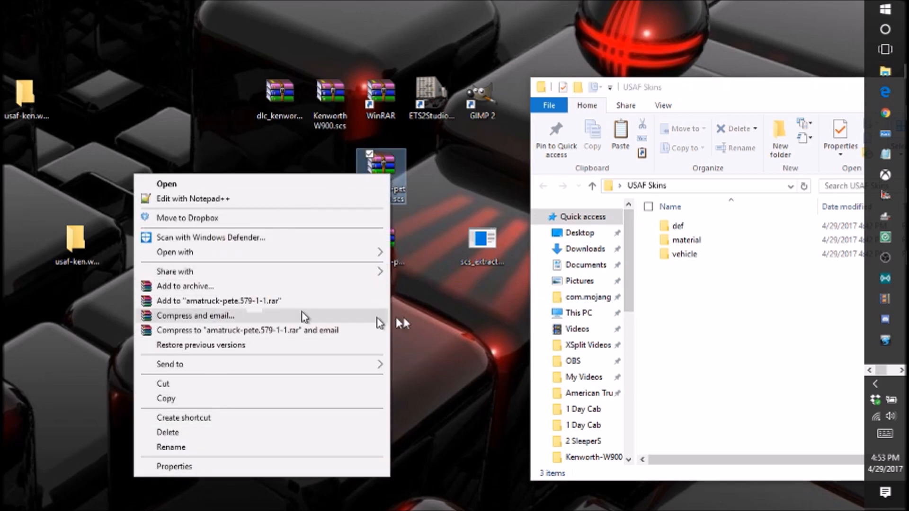
{"action": "left_click", "coordinate": [398, 318]}
{"action": "double_click", "coordinate": [389, 186]}
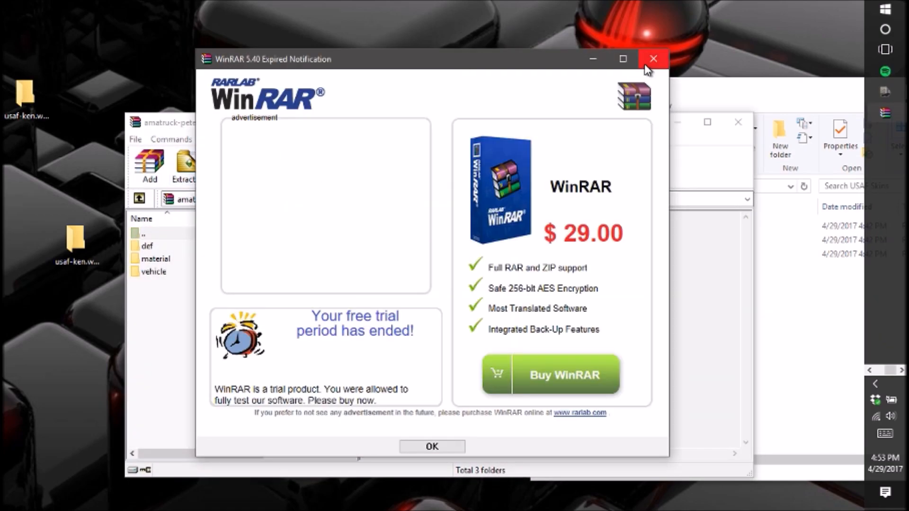
{"action": "left_click", "coordinate": [653, 59]}
{"action": "left_click", "coordinate": [190, 170]}
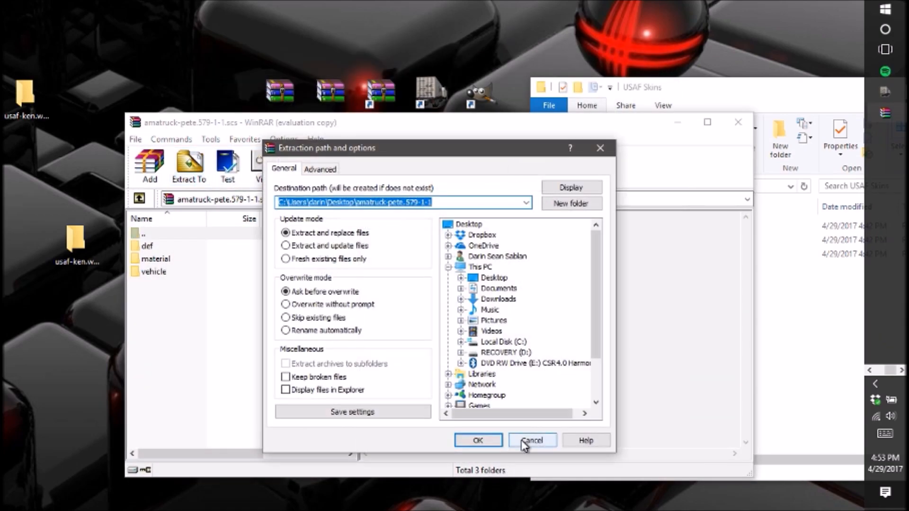
{"action": "left_click", "coordinate": [478, 441]}
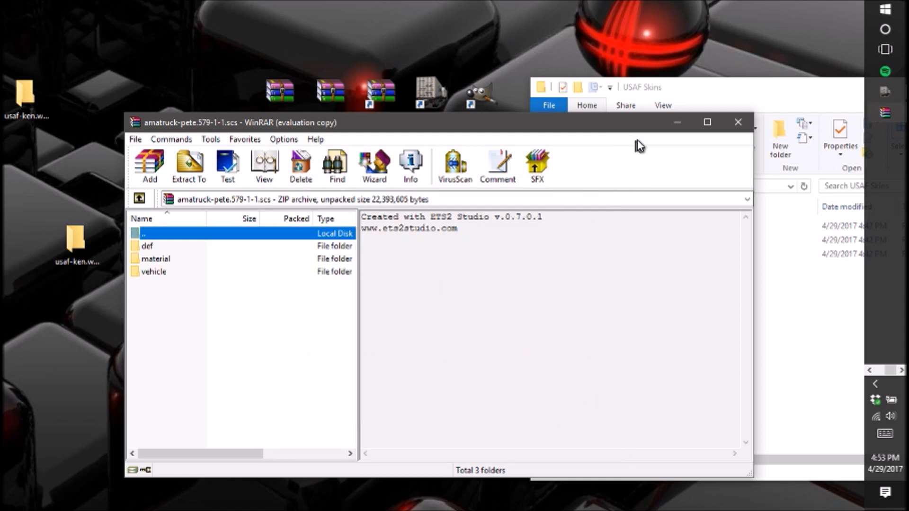
{"action": "left_click", "coordinate": [678, 124]}
{"action": "left_click_drag", "start_coordinate": [81, 241], "coordinate": [39, 164]}
{"action": "left_click_drag", "start_coordinate": [16, 38], "coordinate": [255, 336]}
Extract amatruck-pete.579-3-1.scs with WinRAR to the desktop folder amatruck-pete.579-3-1.
{"action": "left_click", "coordinate": [382, 243]}
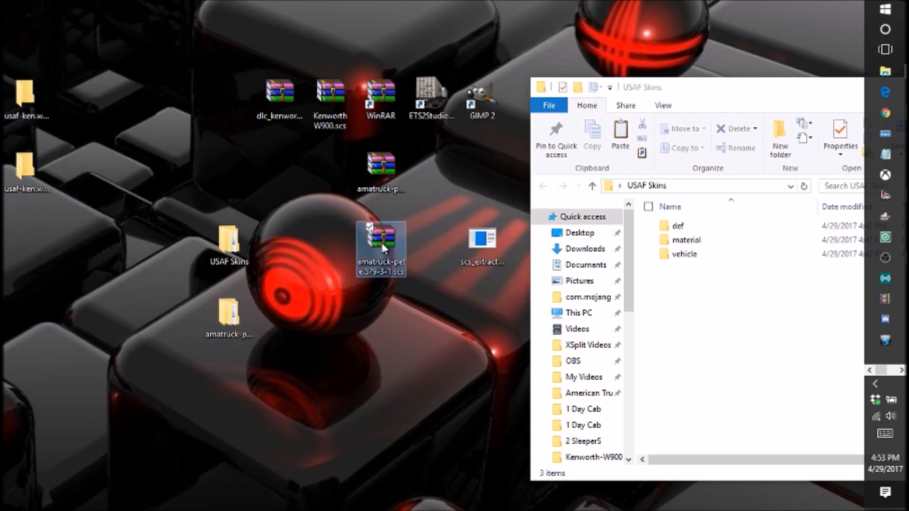
{"action": "double_click", "coordinate": [382, 243]}
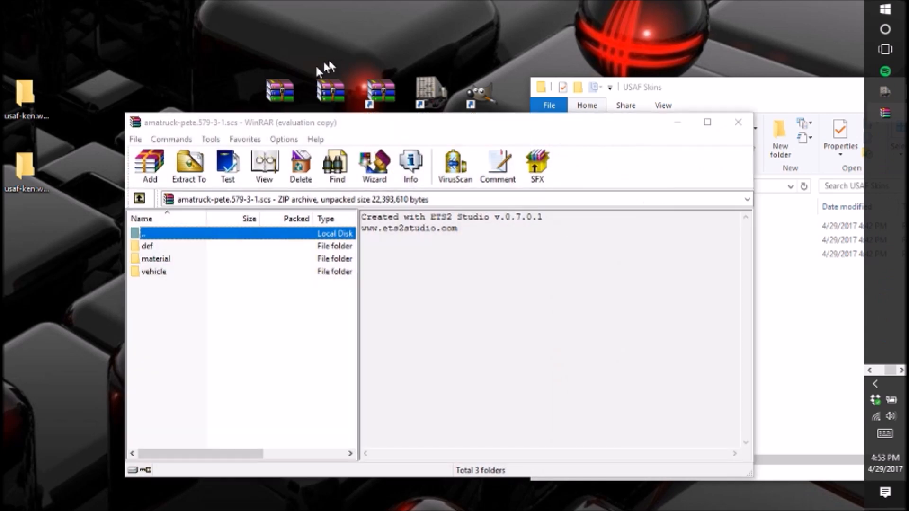
{"action": "left_click", "coordinate": [654, 59]}
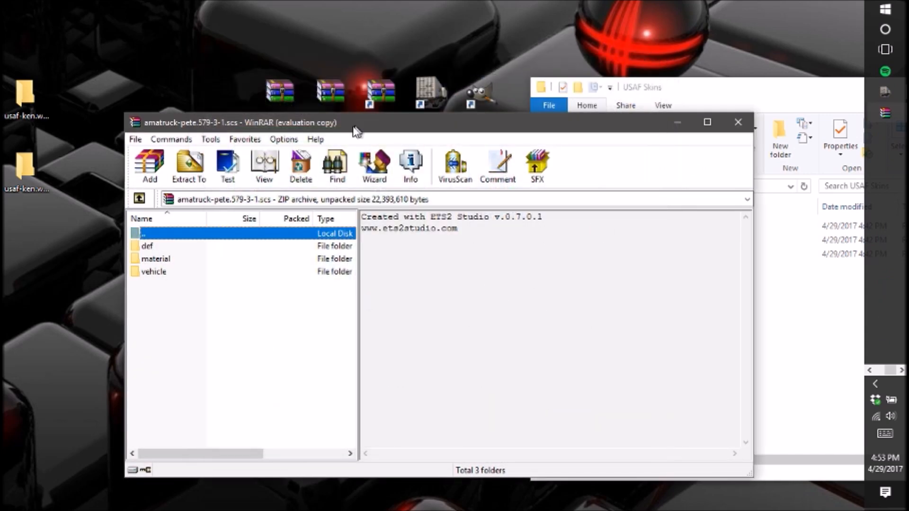
{"action": "left_click", "coordinate": [190, 166]}
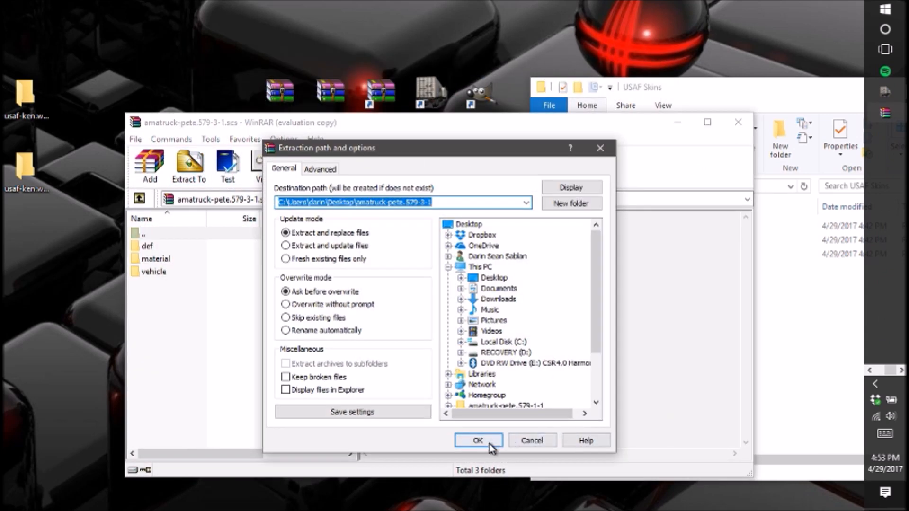
{"action": "left_click", "coordinate": [473, 439]}
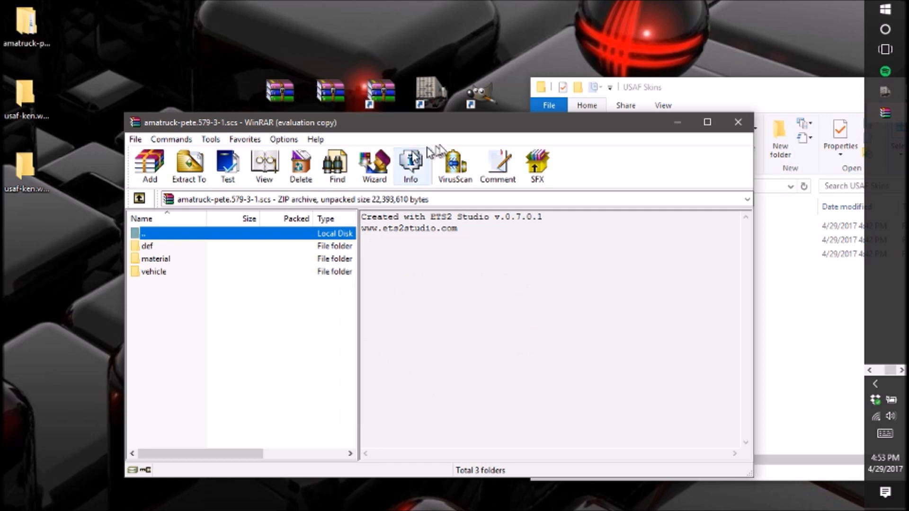
Move the def, material and vehicle folders from the extracted amatruck-pete.579-3-1 folder into USAF Skins.
{"action": "left_click", "coordinate": [737, 122]}
{"action": "left_click_drag", "start_coordinate": [29, 19], "coordinate": [157, 326]}
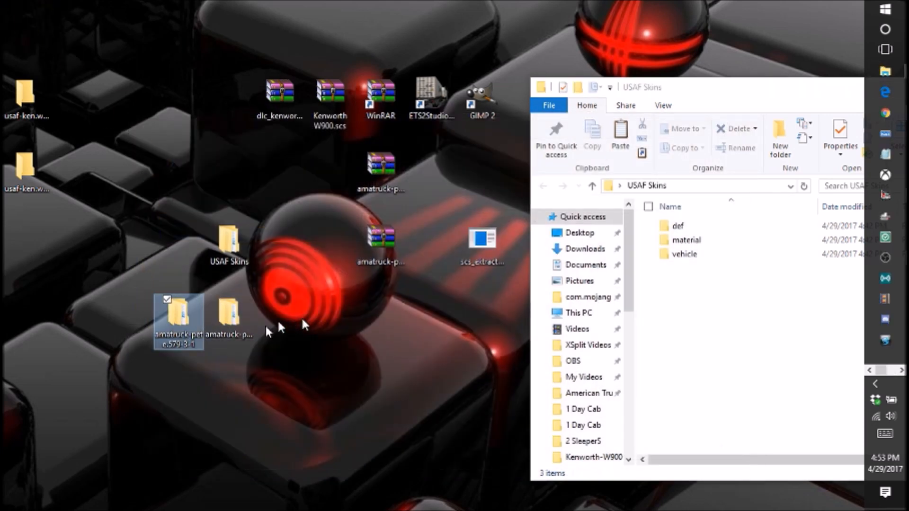
{"action": "double_click", "coordinate": [179, 318]}
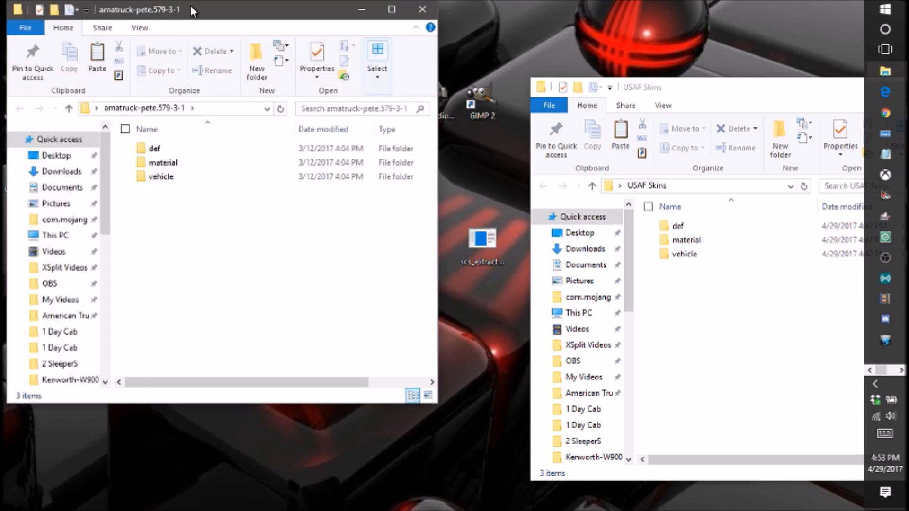
{"action": "left_click_drag", "start_coordinate": [191, 5], "coordinate": [251, 56]}
{"action": "left_click_drag", "start_coordinate": [233, 247], "coordinate": [263, 204]}
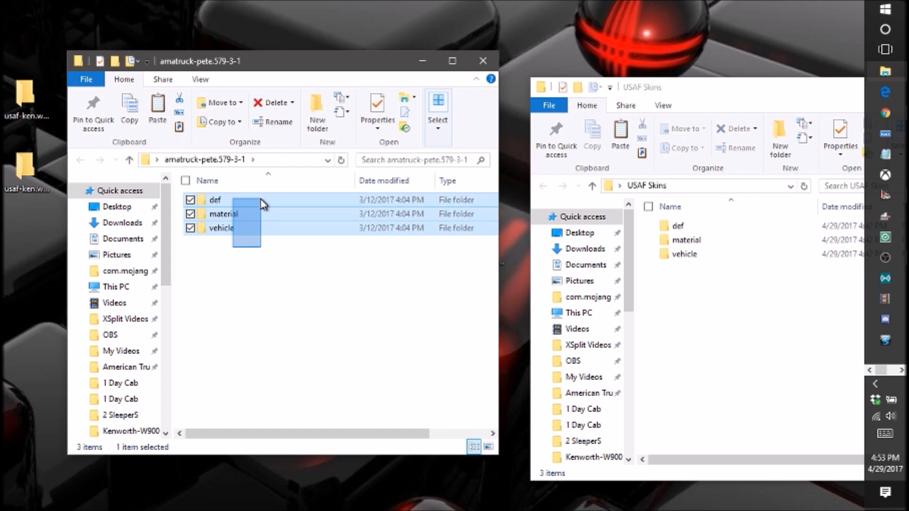
{"action": "left_click_drag", "start_coordinate": [337, 226], "coordinate": [739, 322]}
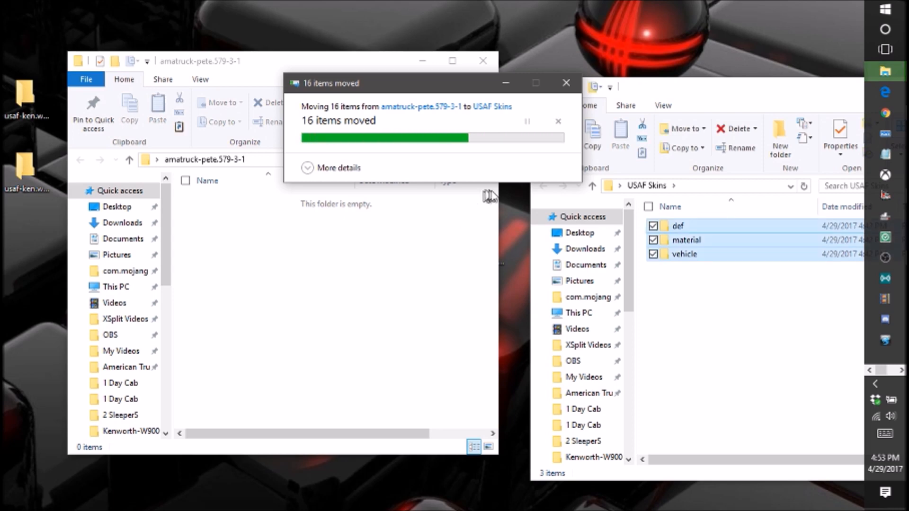
Examine the merged Peterbilt 579 paint job files under def/vehicle/truck/peterbilt.579/paint_job in USAF Skins.
{"action": "left_click", "coordinate": [701, 318]}
{"action": "double_click", "coordinate": [710, 226]}
{"action": "double_click", "coordinate": [713, 228]}
{"action": "double_click", "coordinate": [716, 231]}
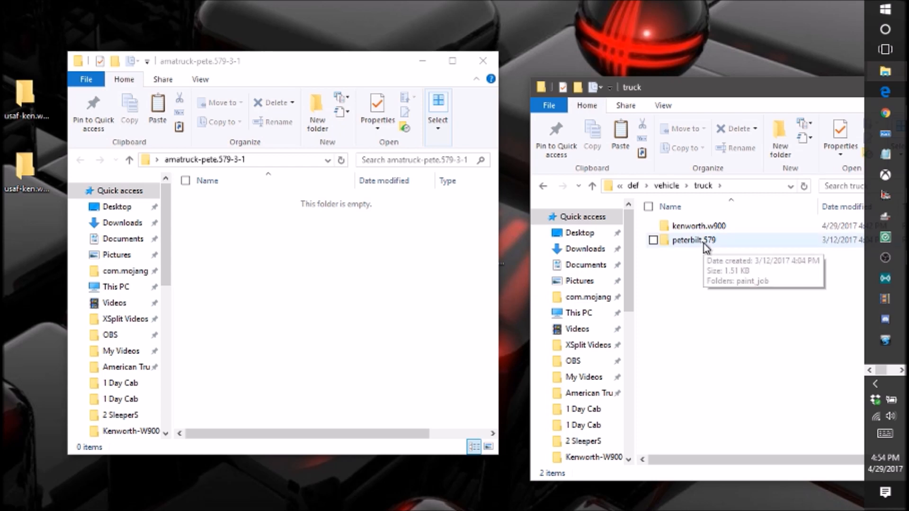
{"action": "double_click", "coordinate": [706, 246]}
{"action": "double_click", "coordinate": [706, 228]}
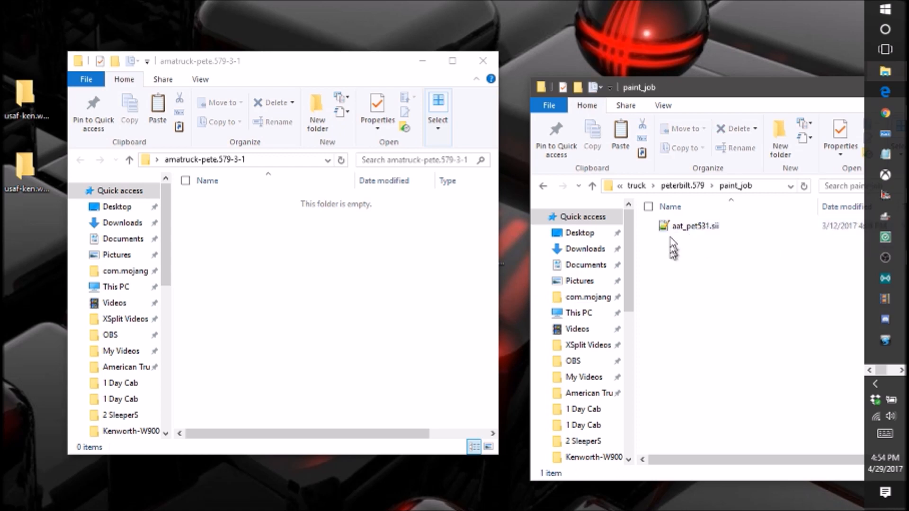
Move the def, material and vehicle folders from amatruck-pete.579-1-1 into the top level of USAF Skins.
{"action": "left_click", "coordinate": [483, 61]}
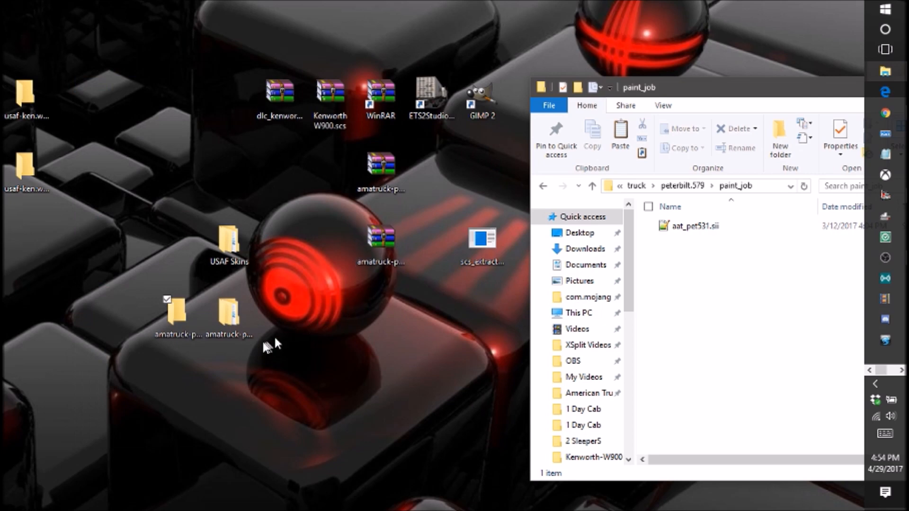
{"action": "double_click", "coordinate": [228, 323]}
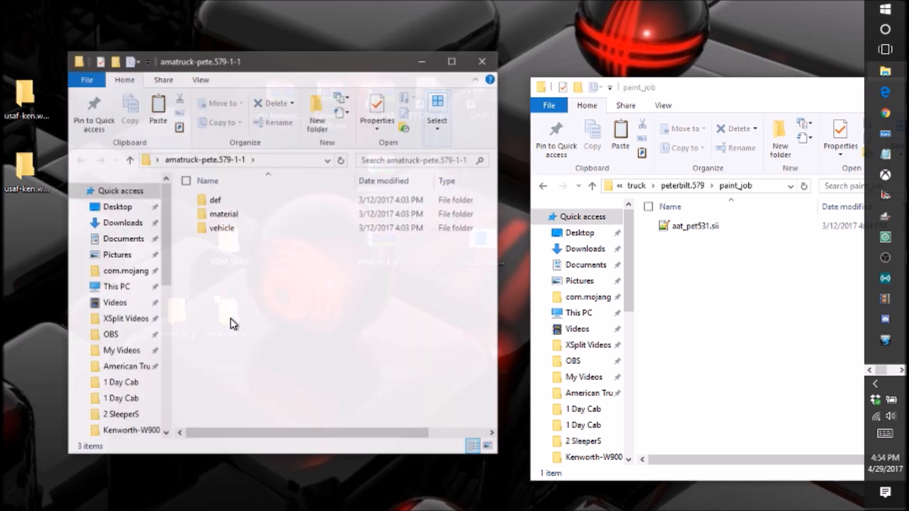
{"action": "left_click_drag", "start_coordinate": [243, 269], "coordinate": [255, 194]}
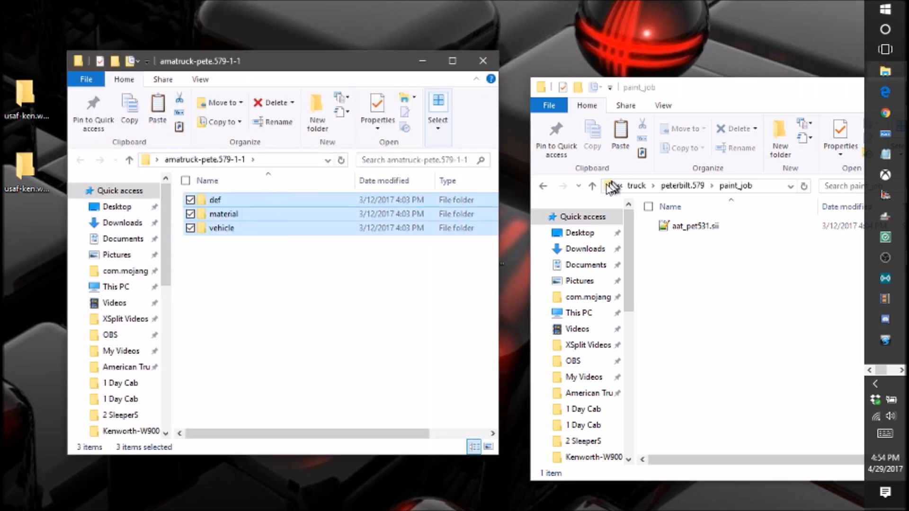
{"action": "left_click", "coordinate": [543, 188]}
{"action": "left_click", "coordinate": [543, 188]}
{"action": "left_click", "coordinate": [543, 188]}
{"action": "left_click", "coordinate": [544, 188]}
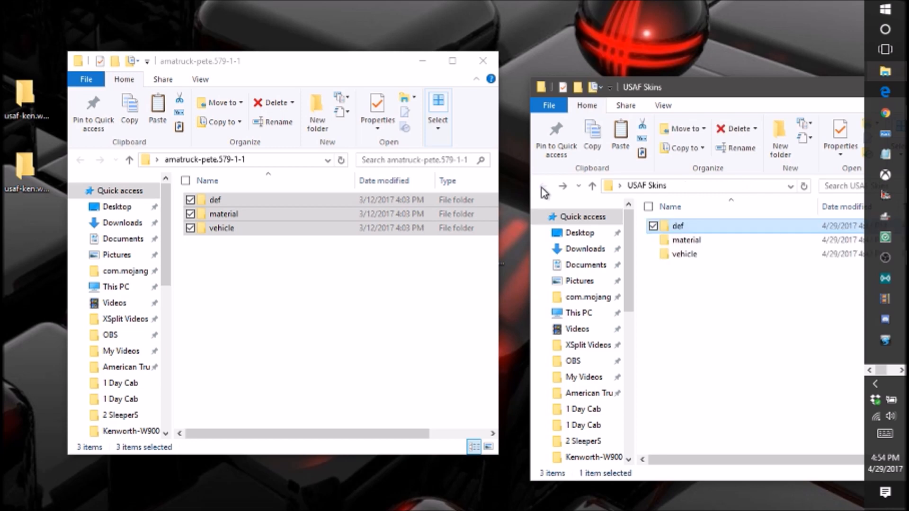
{"action": "left_click_drag", "start_coordinate": [294, 229], "coordinate": [694, 358]}
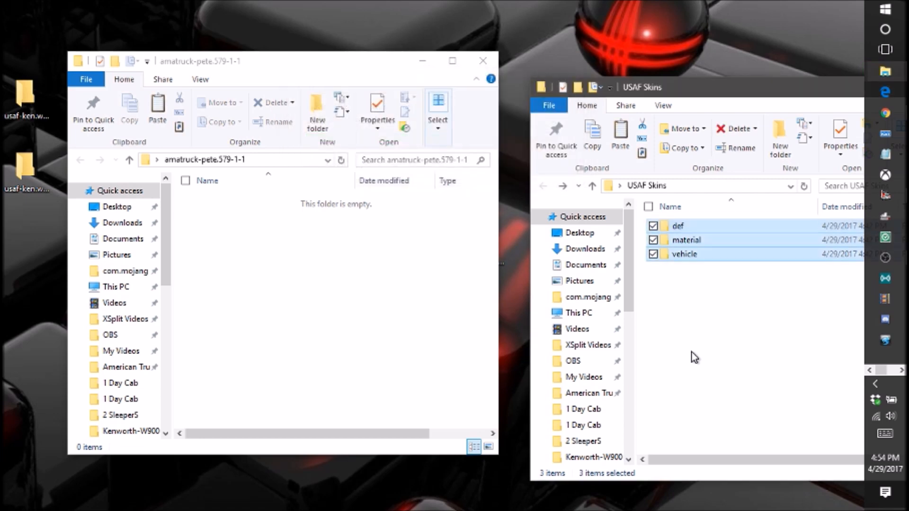
Close the emptied folder's window and place both amatruck-pete.579 folders beside the usaf-ken.w900 folders on the desktop.
{"action": "left_click", "coordinate": [454, 359]}
{"action": "left_click", "coordinate": [475, 58]}
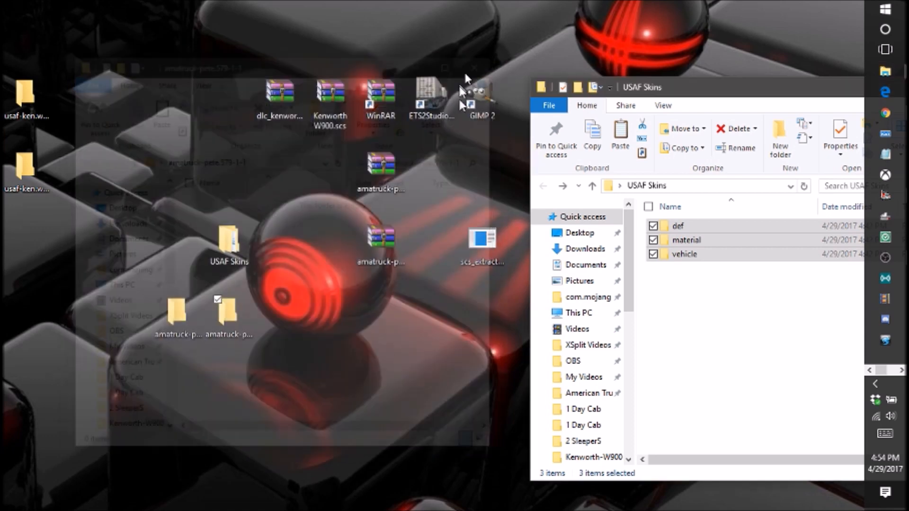
{"action": "left_click_drag", "start_coordinate": [260, 281], "coordinate": [162, 322]}
{"action": "left_click_drag", "start_coordinate": [302, 349], "coordinate": [82, 106]}
{"action": "left_click_drag", "start_coordinate": [180, 327], "coordinate": [118, 204]}
{"action": "left_click", "coordinate": [192, 299]}
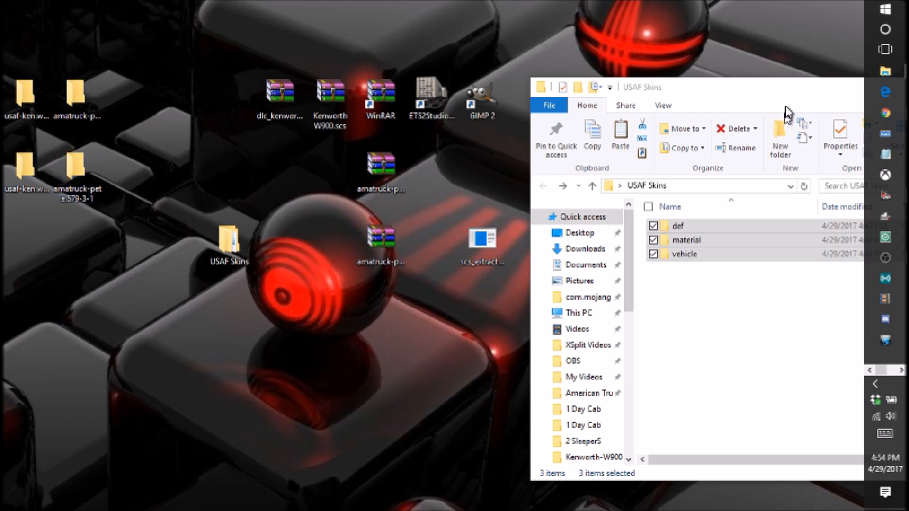
Archive the def, material and vehicle folders of USAF Skins with WinRAR in ZIP format as USAF Skins.scs.
{"action": "left_click_drag", "start_coordinate": [787, 96], "coordinate": [420, 114]}
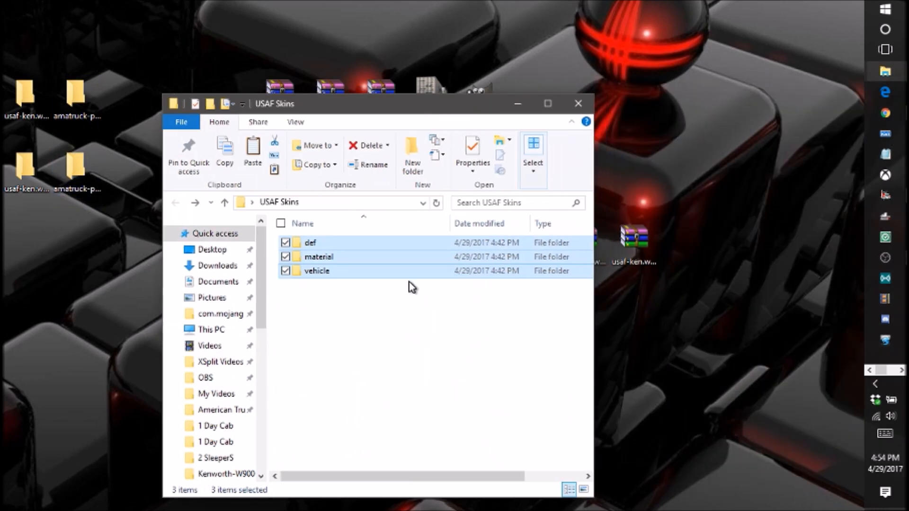
{"action": "right_click", "coordinate": [423, 265]}
{"action": "left_click", "coordinate": [305, 319]}
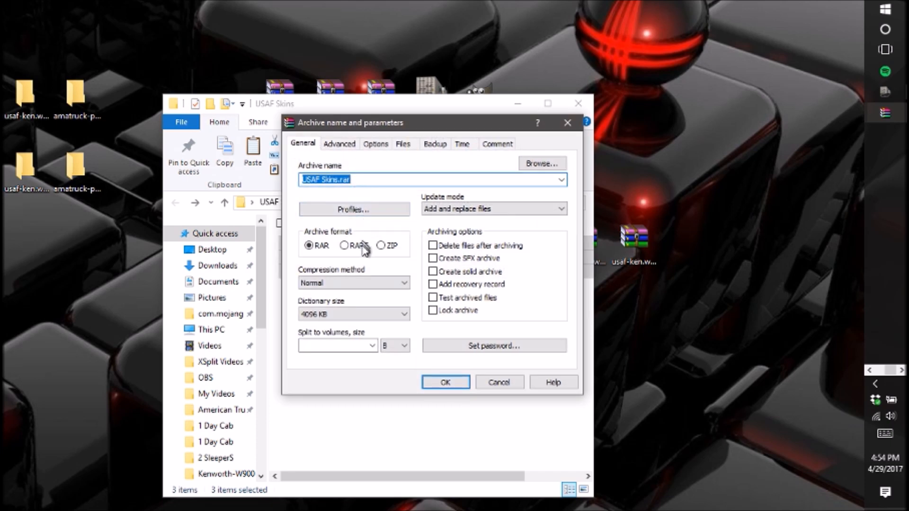
{"action": "left_click", "coordinate": [381, 246]}
{"action": "double_click", "coordinate": [402, 180]}
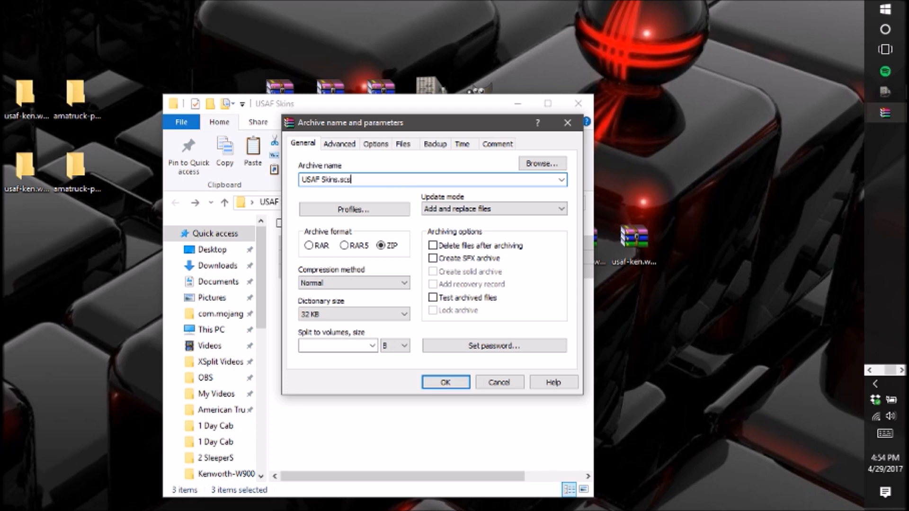
{"action": "left_click", "coordinate": [452, 385]}
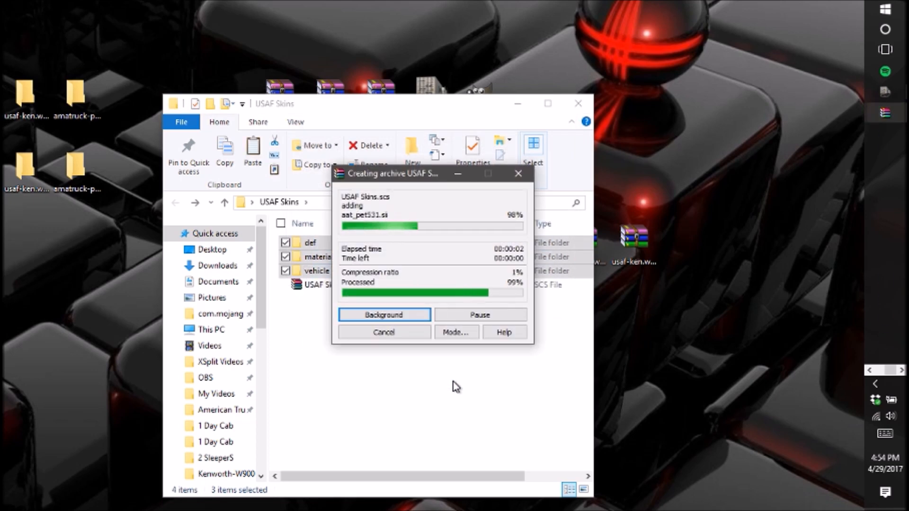
Move USAF Skins.scs out to the desktop, close the folder window and place the archive below the amatruck archives.
{"action": "left_click", "coordinate": [425, 347]}
{"action": "left_click_drag", "start_coordinate": [379, 289], "coordinate": [635, 322]}
{"action": "left_click", "coordinate": [579, 104]}
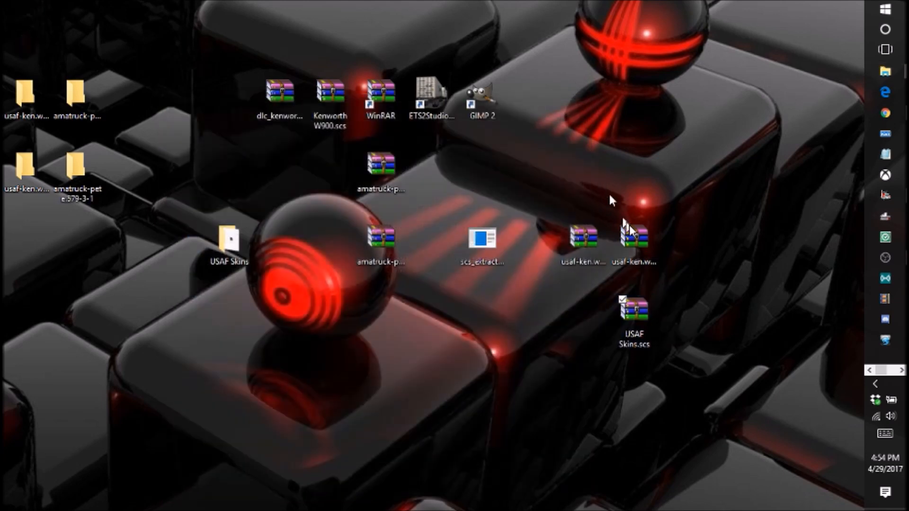
{"action": "left_click_drag", "start_coordinate": [625, 326], "coordinate": [371, 326]}
Close the 3 High Rise Sleeper and 2 SleeperS windows and move USAF Skins.scs into the American Truck Simulator mod folder.
{"action": "mouse_move", "coordinate": [873, 71]}
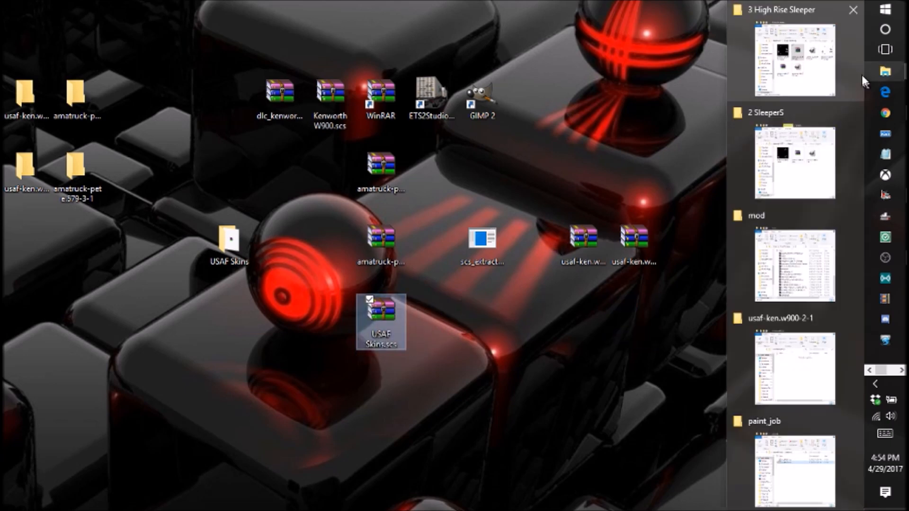
{"action": "left_click", "coordinate": [850, 7]}
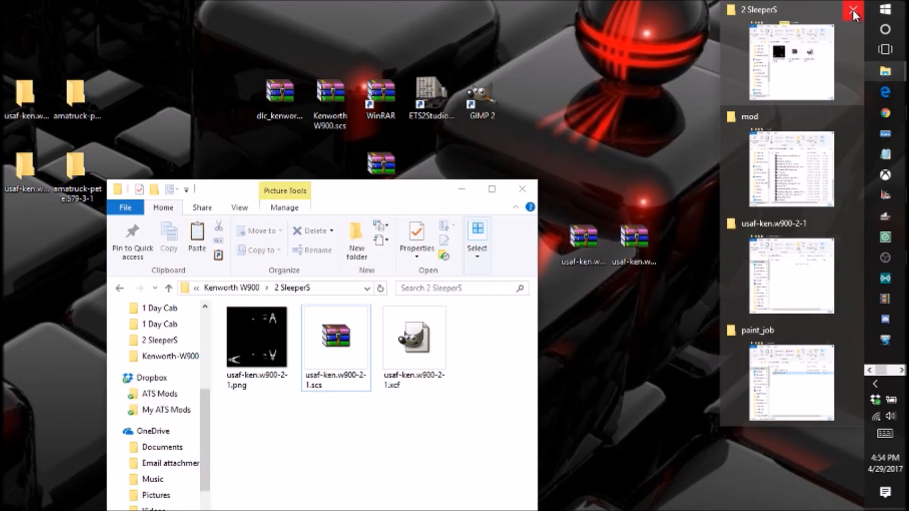
{"action": "left_click", "coordinate": [854, 10]}
{"action": "left_click", "coordinate": [835, 79]}
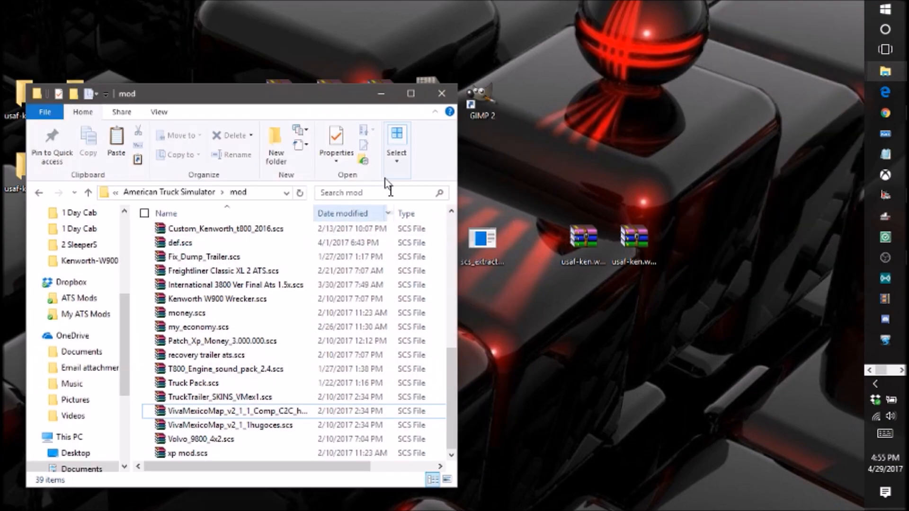
{"action": "left_click_drag", "start_coordinate": [312, 94], "coordinate": [719, 95]}
{"action": "left_click_drag", "start_coordinate": [382, 322], "coordinate": [545, 278]}
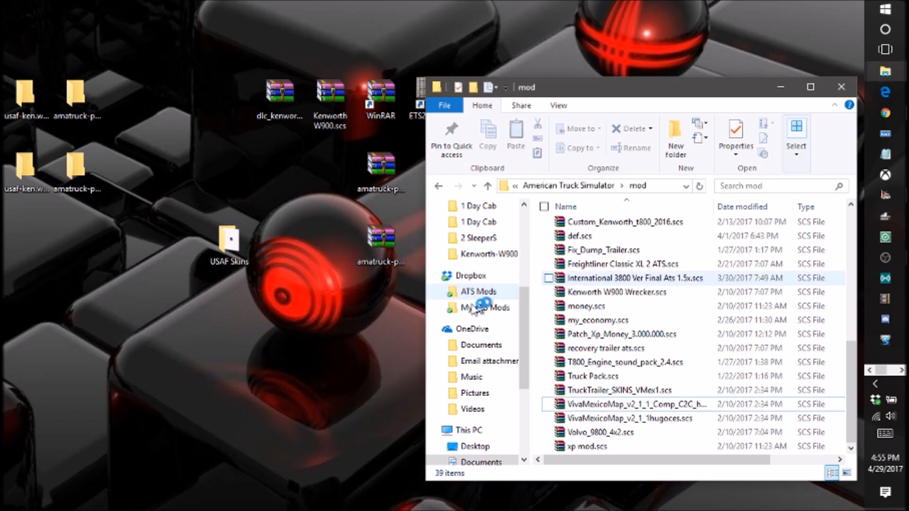
{"action": "left_click", "coordinate": [380, 408]}
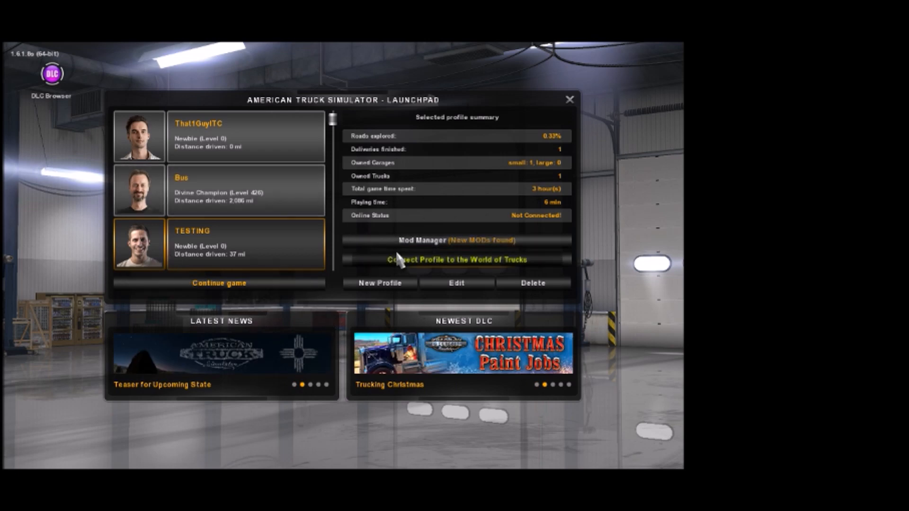
In American Truck Simulator's Mod Manager, remove usaf-ken.w900-2-1 and usaf-ken.w900-1-1, activate USAF Skins and confirm the changes.
{"action": "left_click", "coordinate": [412, 243]}
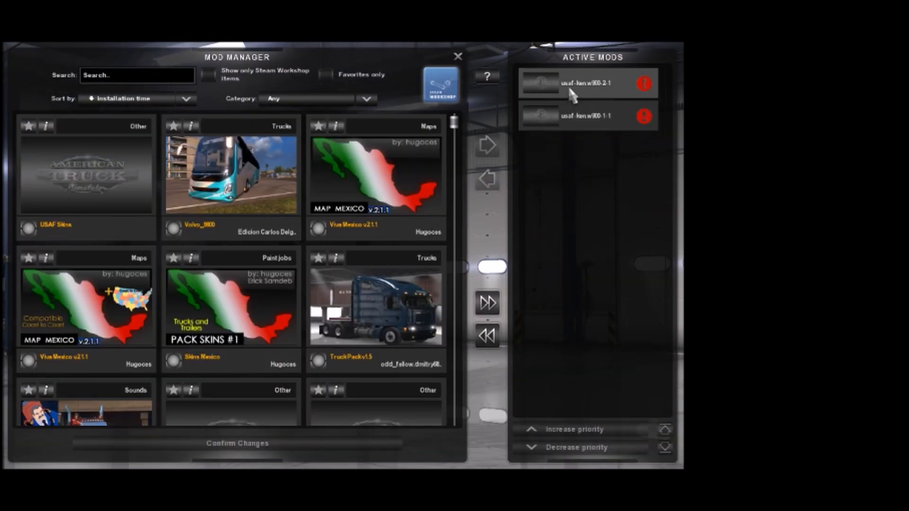
{"action": "double_click", "coordinate": [569, 88]}
{"action": "left_click", "coordinate": [570, 88]}
{"action": "double_click", "coordinate": [573, 95]}
{"action": "double_click", "coordinate": [87, 175]}
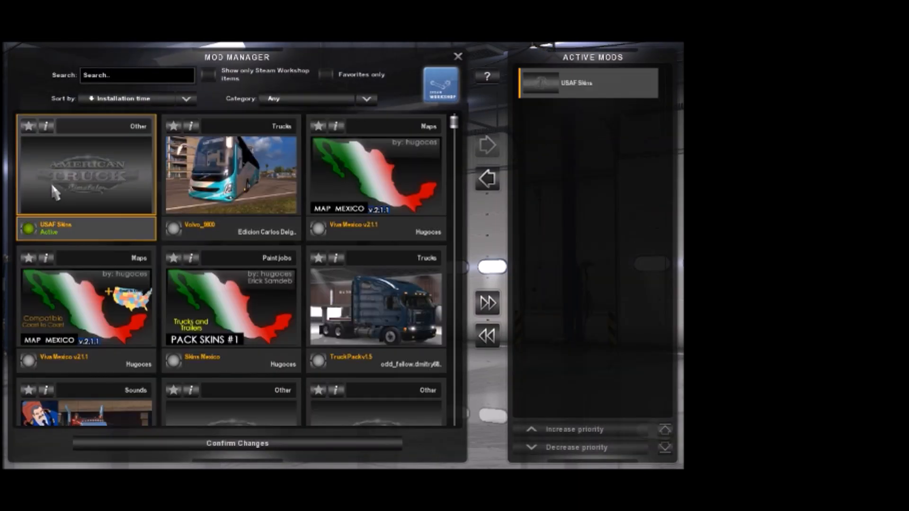
{"action": "left_click", "coordinate": [194, 444]}
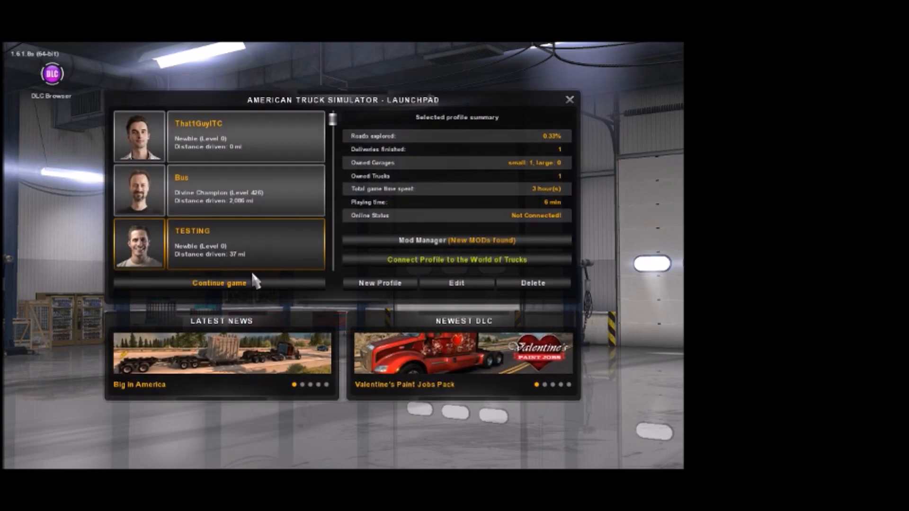
Continue with the TESTING profile and load its latest autosave despite the missing mods.
{"action": "left_click", "coordinate": [232, 287]}
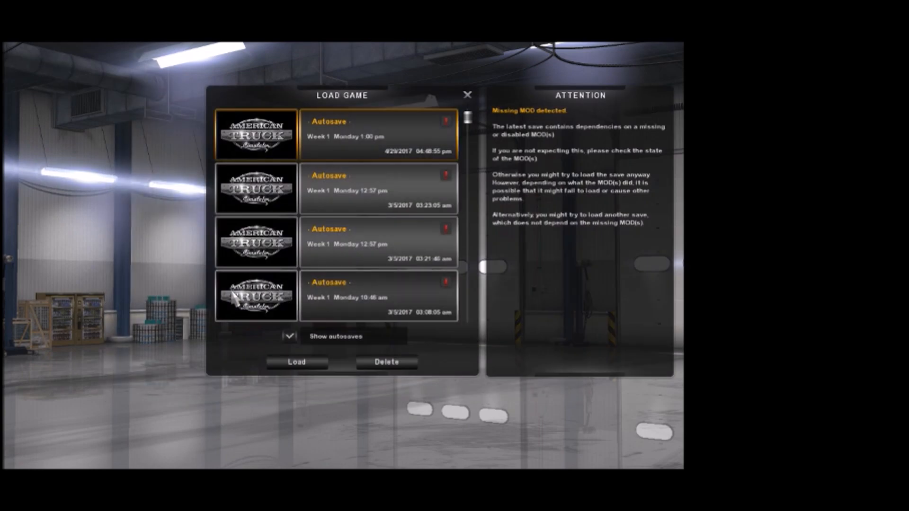
{"action": "left_click", "coordinate": [299, 361]}
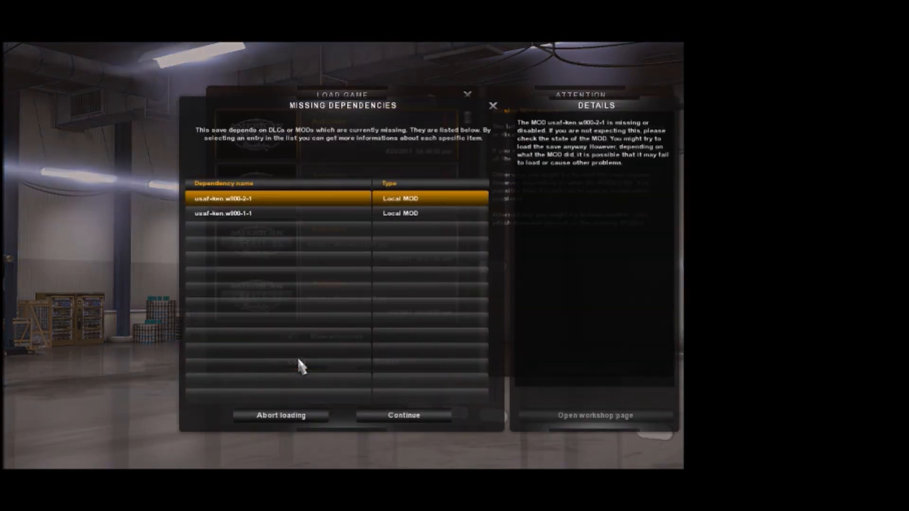
{"action": "left_click", "coordinate": [433, 410]}
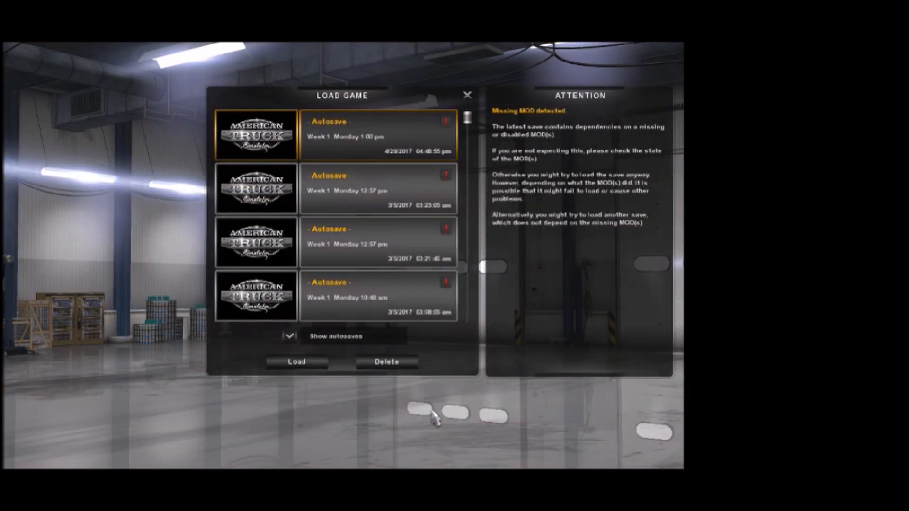
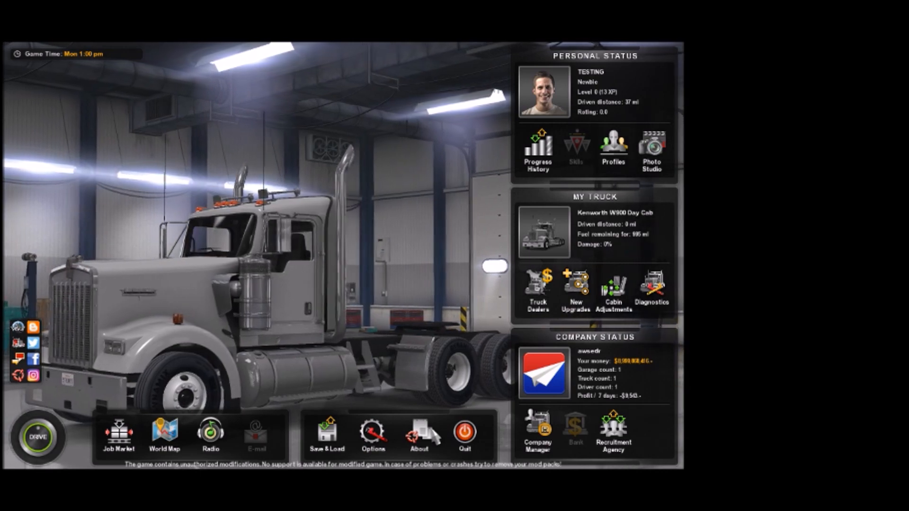
Open the Truck Browser and choose the Kenworth W900 as the truck design.
{"action": "left_click", "coordinate": [420, 432]}
{"action": "left_click", "coordinate": [333, 242]}
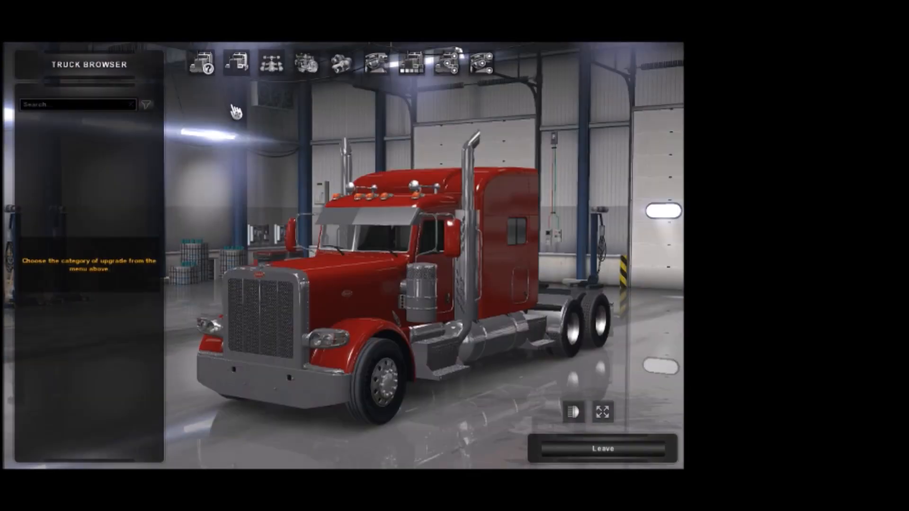
{"action": "left_click", "coordinate": [208, 73]}
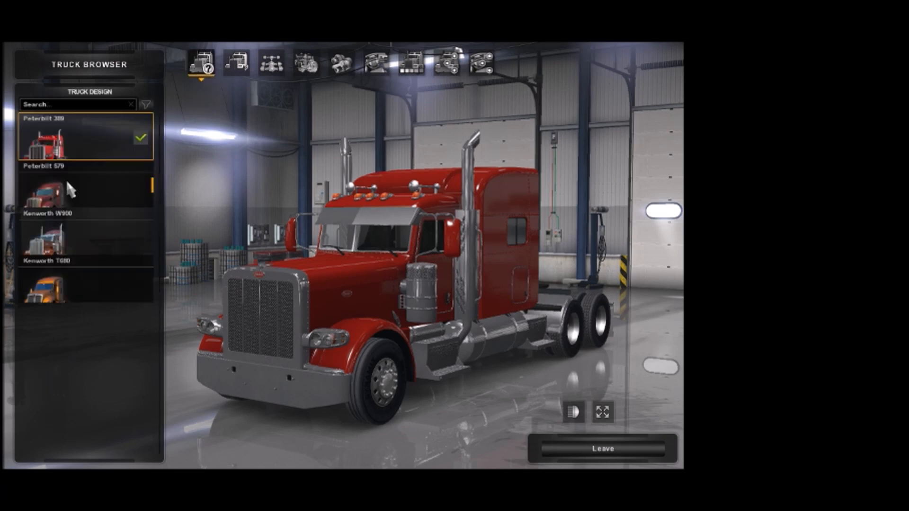
{"action": "left_click", "coordinate": [78, 253]}
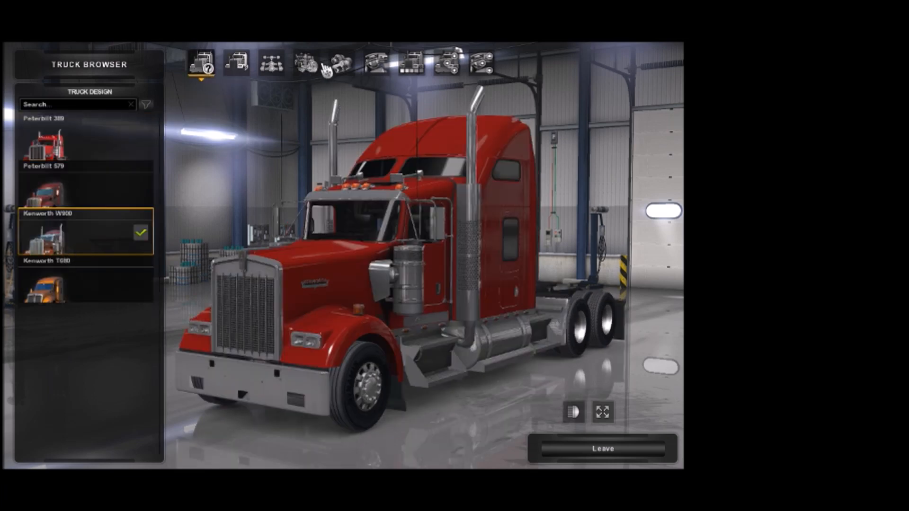
Apply the USAF Paint Job to the Kenworth W900 and turn the truck to inspect its front.
{"action": "left_click", "coordinate": [410, 66]}
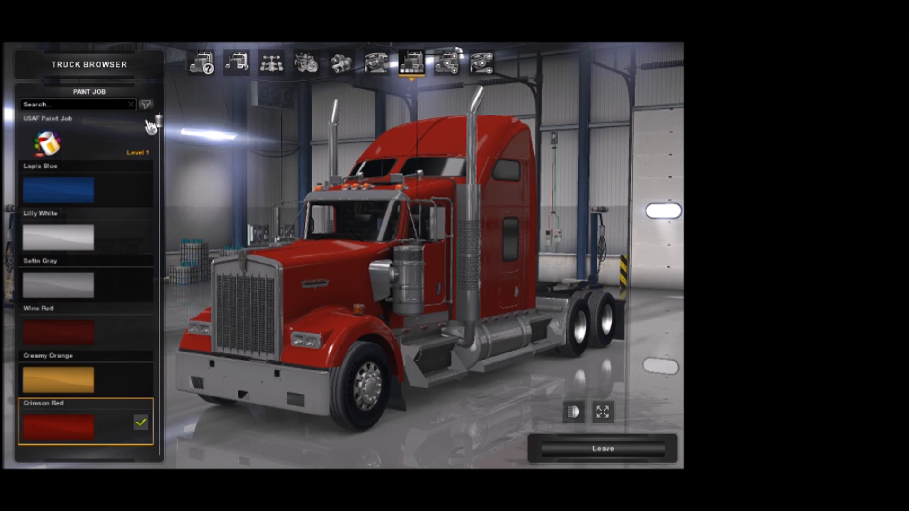
{"action": "left_click", "coordinate": [120, 134]}
{"action": "left_click_drag", "start_coordinate": [438, 196], "coordinate": [428, 149]}
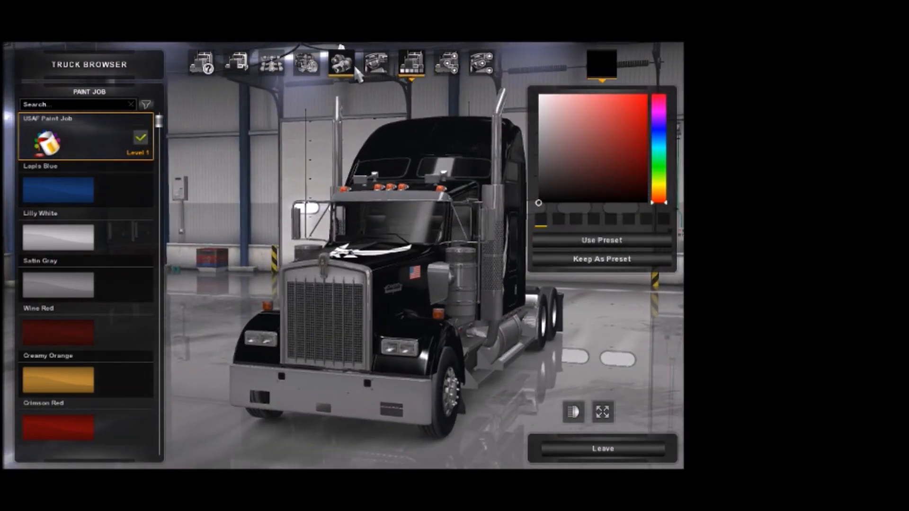
Fit the Day Cab to the Kenworth W900 and apply the USAF Paint Job to it.
{"action": "left_click", "coordinate": [237, 62]}
{"action": "left_click", "coordinate": [80, 153]}
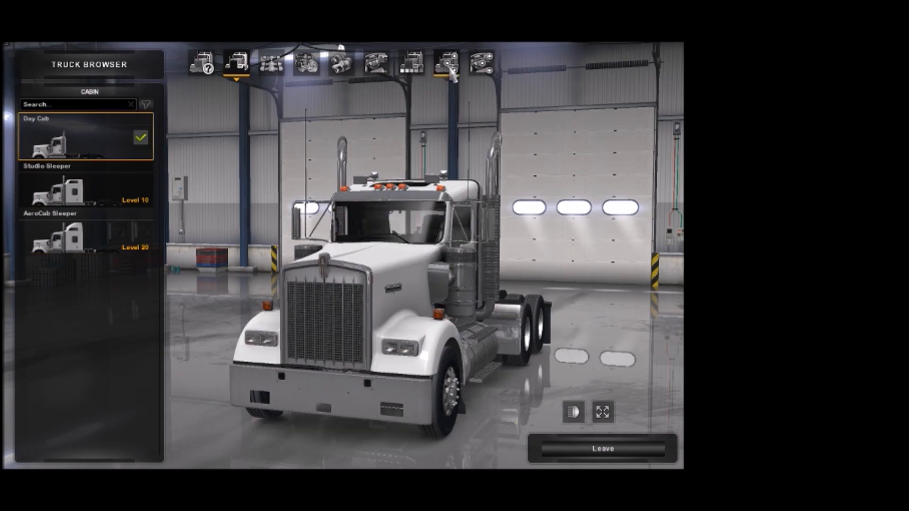
{"action": "left_click", "coordinate": [411, 66]}
{"action": "left_click", "coordinate": [73, 128]}
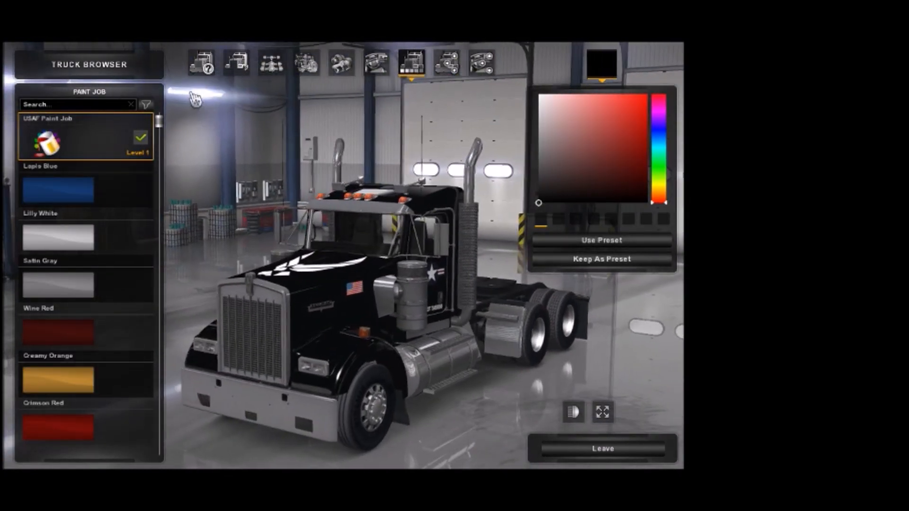
Switch the truck design to the Peterbilt 579 and apply the AMATRUCK Logistics (Black) paint job.
{"action": "left_click", "coordinate": [201, 62]}
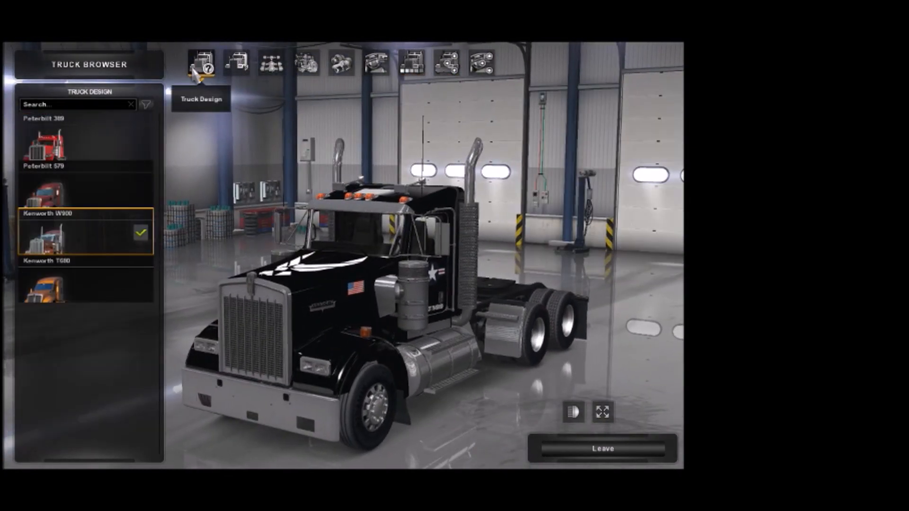
{"action": "left_click", "coordinate": [129, 195]}
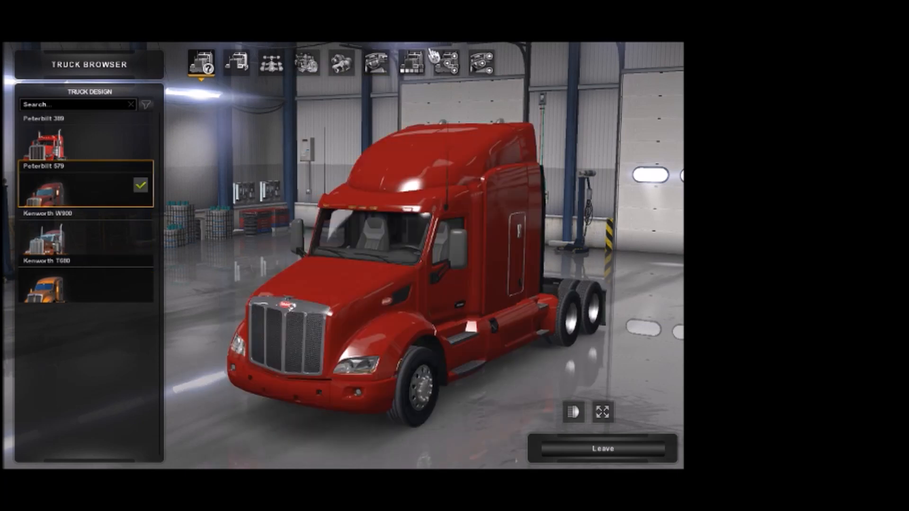
{"action": "left_click", "coordinate": [419, 70]}
{"action": "left_click", "coordinate": [55, 142]}
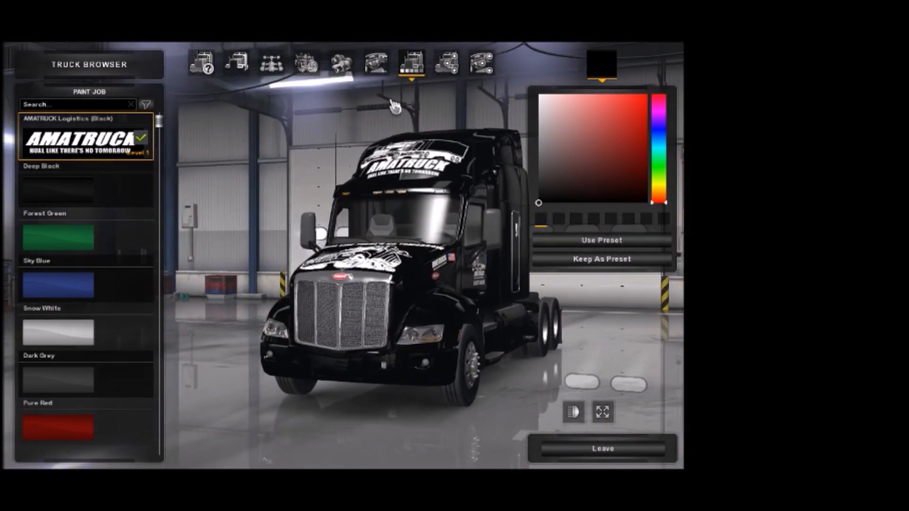
Fit the Duty Cabin to the Peterbilt 579 and reapply the AMATRUCK Logistics (Black) paint job.
{"action": "left_click", "coordinate": [235, 62]}
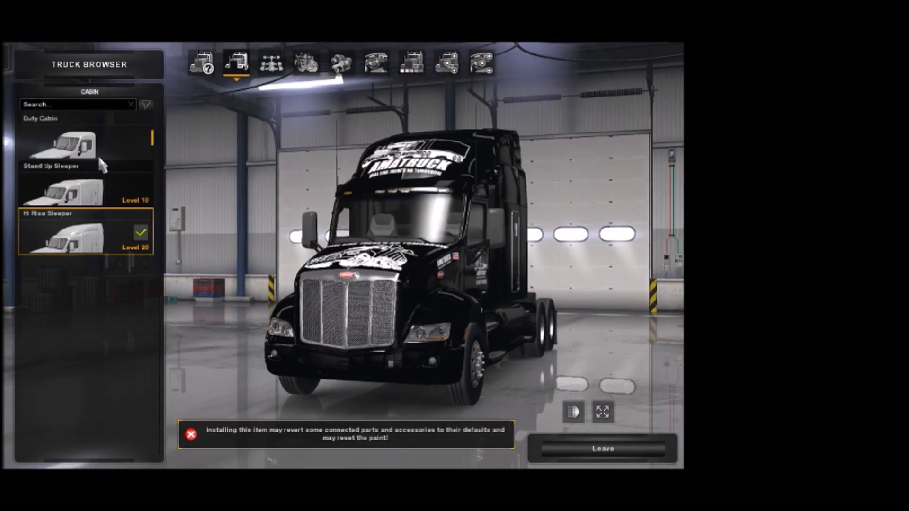
{"action": "left_click", "coordinate": [115, 132]}
{"action": "left_click", "coordinate": [412, 64]}
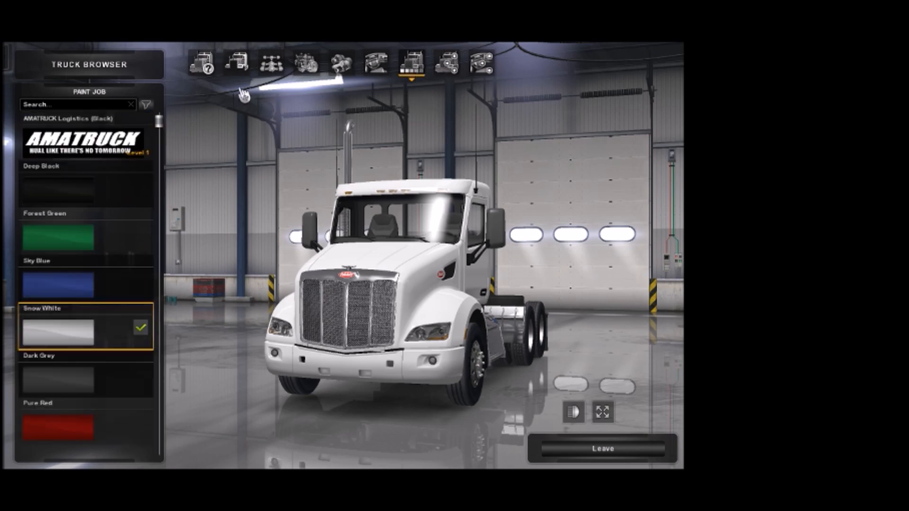
{"action": "left_click", "coordinate": [83, 124]}
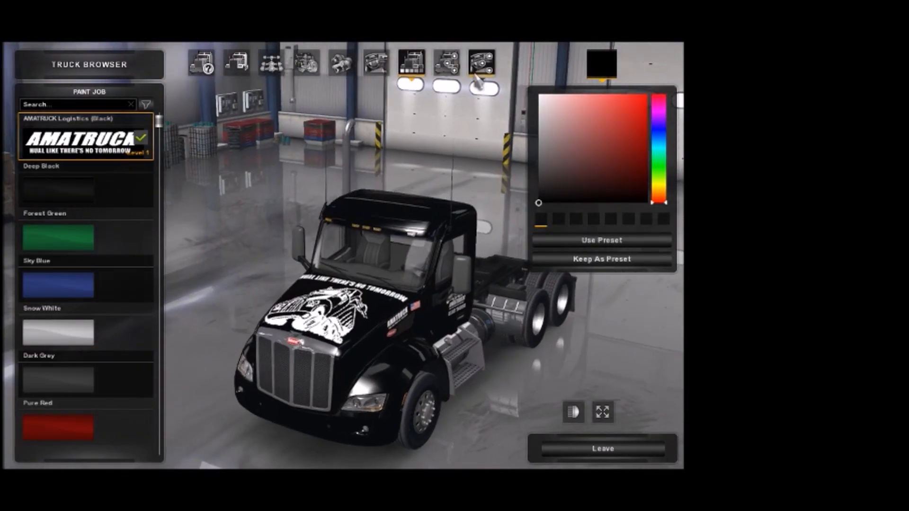
Add the Daycab Roof Deflector accessory to the Peterbilt 579's roof.
{"action": "left_click", "coordinate": [437, 71]}
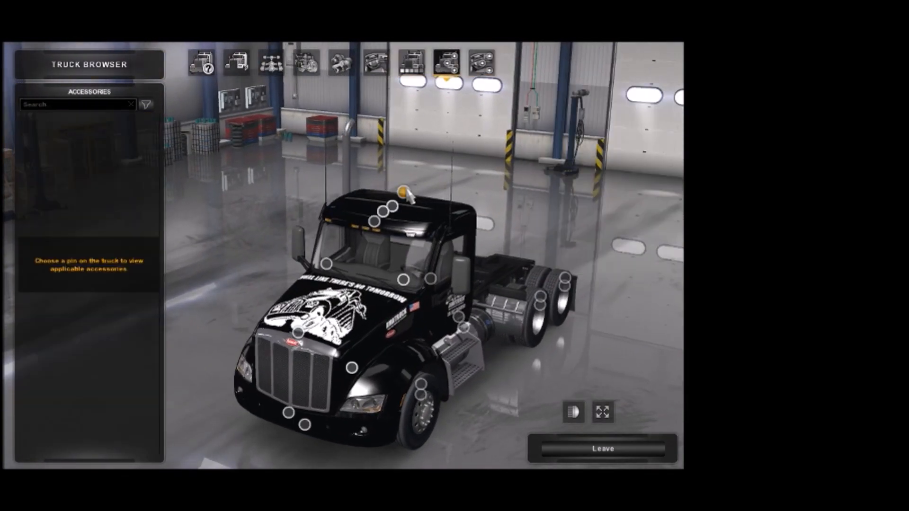
{"action": "left_click", "coordinate": [404, 192]}
{"action": "left_click", "coordinate": [98, 136]}
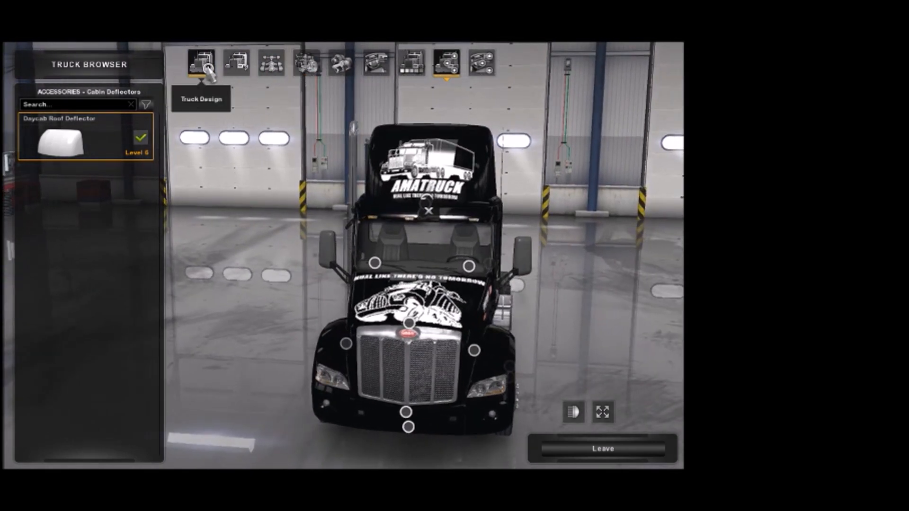
Fit the Stand Up Sleeper cabin to the Peterbilt 579 and look through the paint jobs offered for it.
{"action": "left_click", "coordinate": [230, 72]}
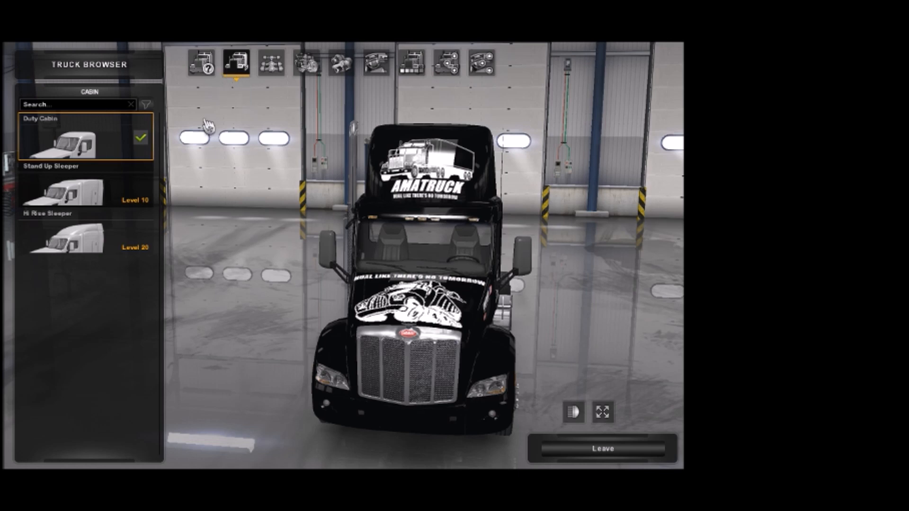
{"action": "left_click", "coordinate": [122, 178]}
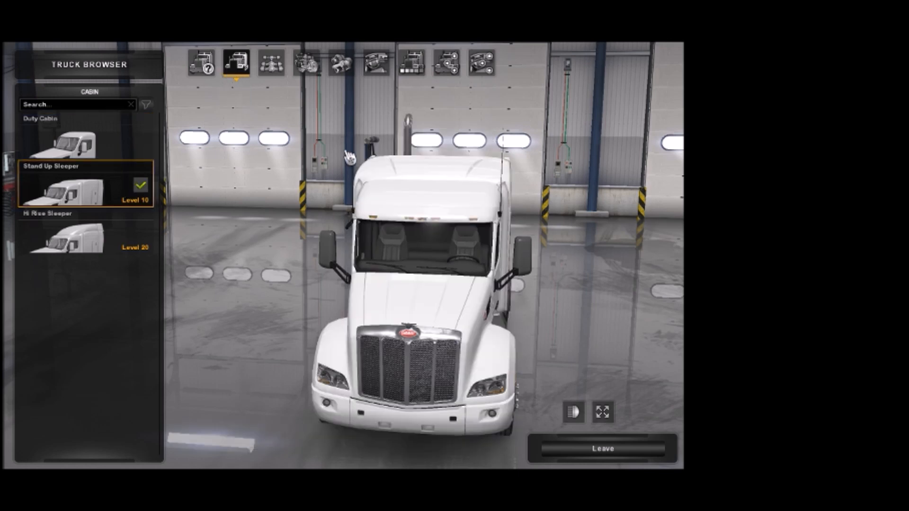
{"action": "left_click", "coordinate": [411, 62]}
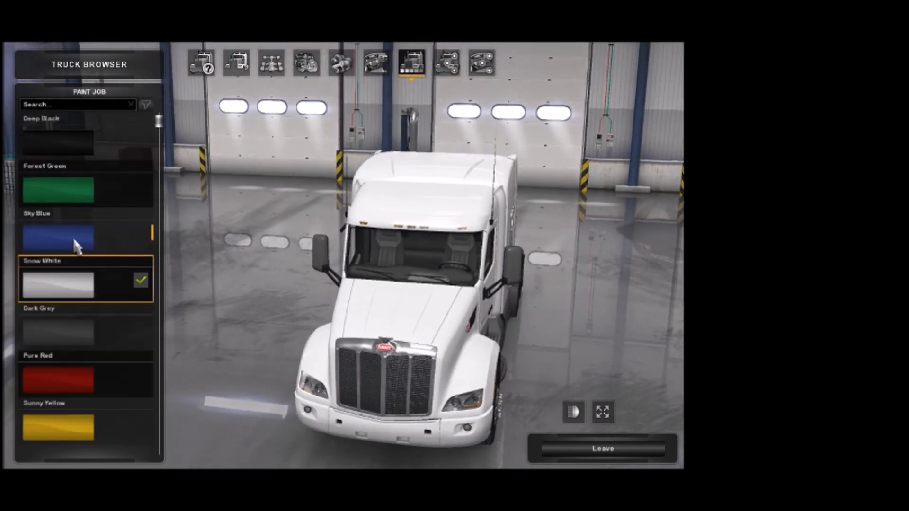
{"action": "scroll", "coordinate": [71, 303], "scroll_direction": "down", "scroll_amount": 14}
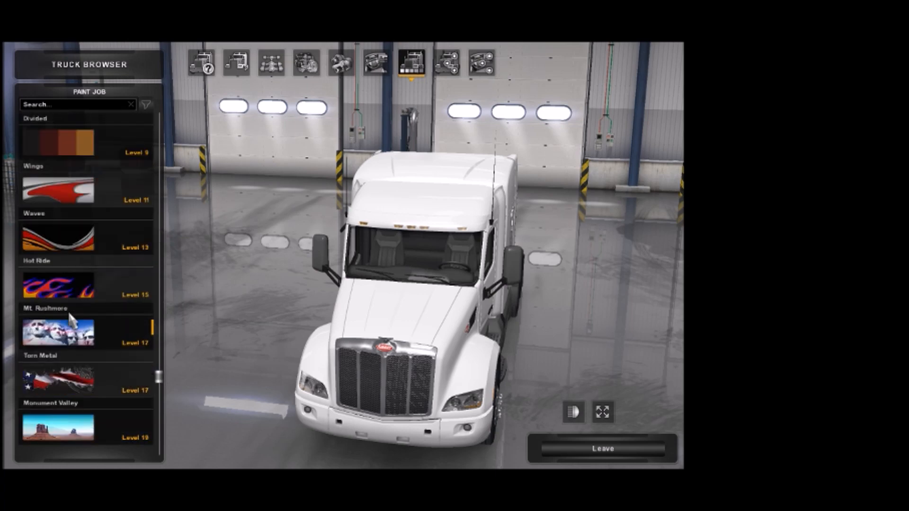
{"action": "scroll", "coordinate": [70, 315], "scroll_direction": "up", "scroll_amount": 14}
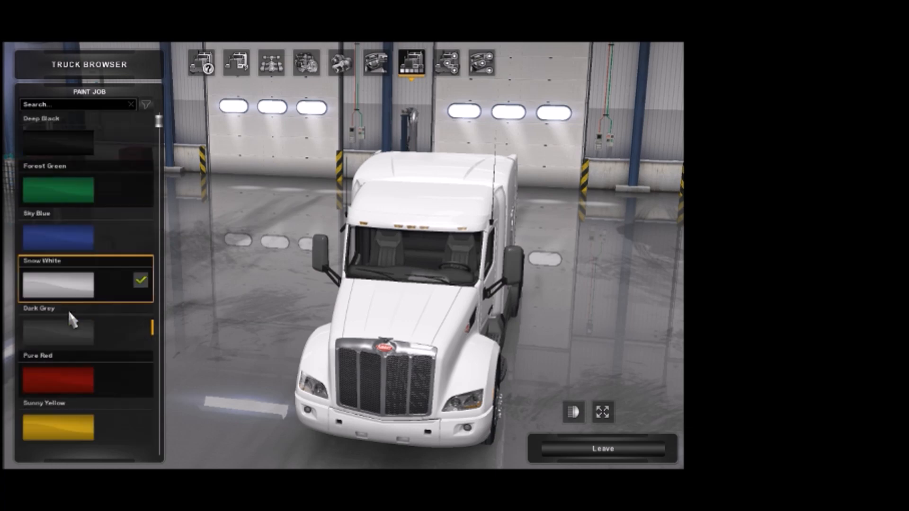
Leave the Truck Browser and exit the TESTING session through profile selection.
{"action": "left_click", "coordinate": [629, 455]}
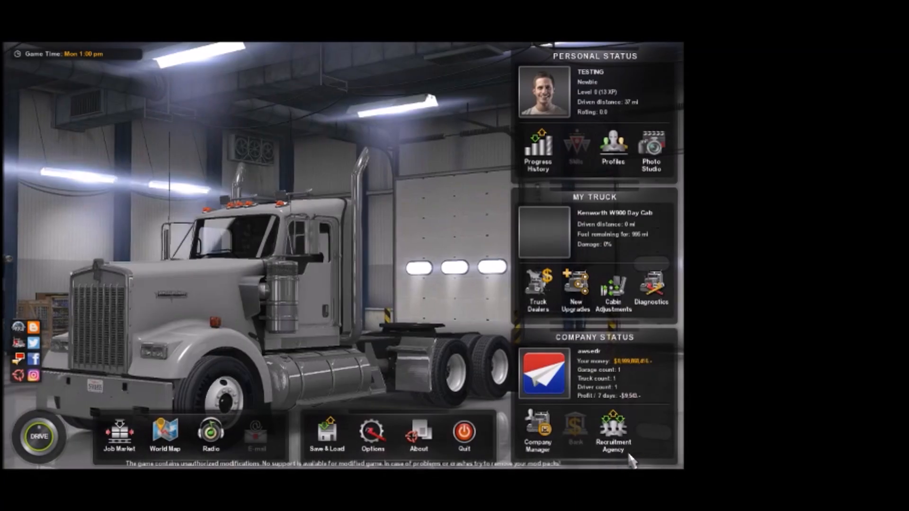
{"action": "left_click", "coordinate": [612, 163]}
{"action": "left_click", "coordinate": [300, 313]}
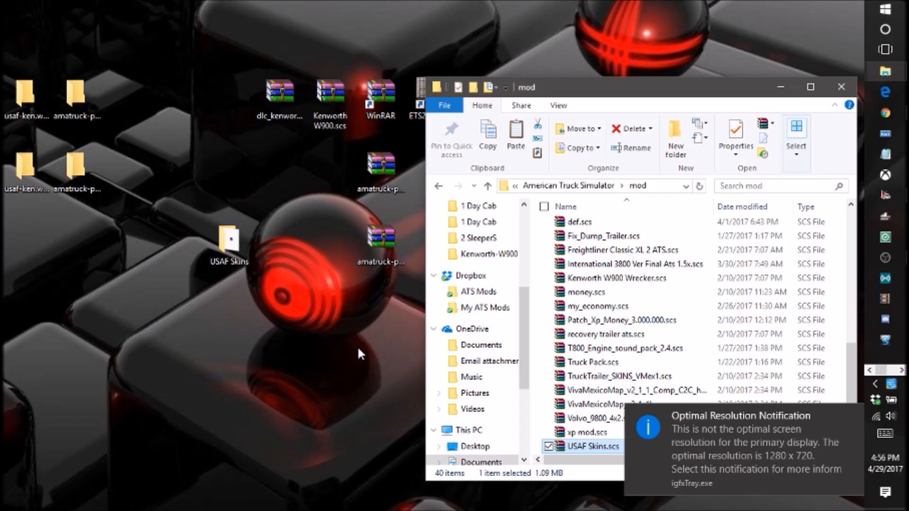
Delete the two extracted usaf-ken.w900 folders and the two amatruck folders from the desktop.
{"action": "left_click_drag", "start_coordinate": [201, 176], "coordinate": [36, 102]}
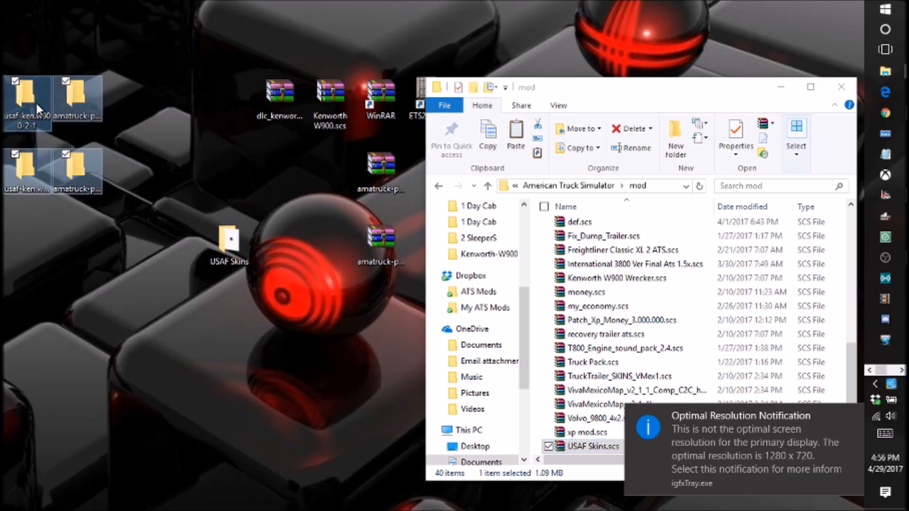
{"action": "right_click", "coordinate": [36, 102]}
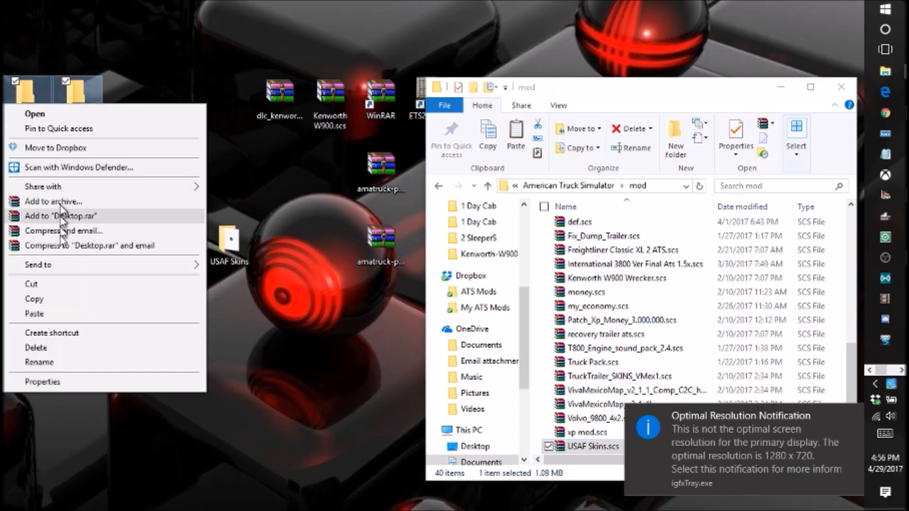
{"action": "left_click", "coordinate": [68, 343]}
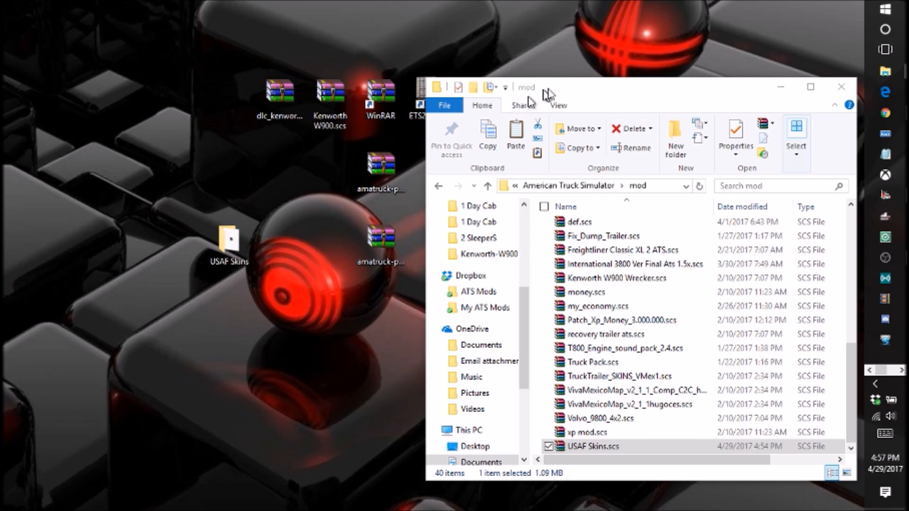
Move USAF Skins.scs from the American Truck Simulator mod folder to the desktop and close the mod folder window.
{"action": "left_click_drag", "start_coordinate": [553, 92], "coordinate": [158, 62]}
{"action": "left_click_drag", "start_coordinate": [274, 431], "coordinate": [521, 343]}
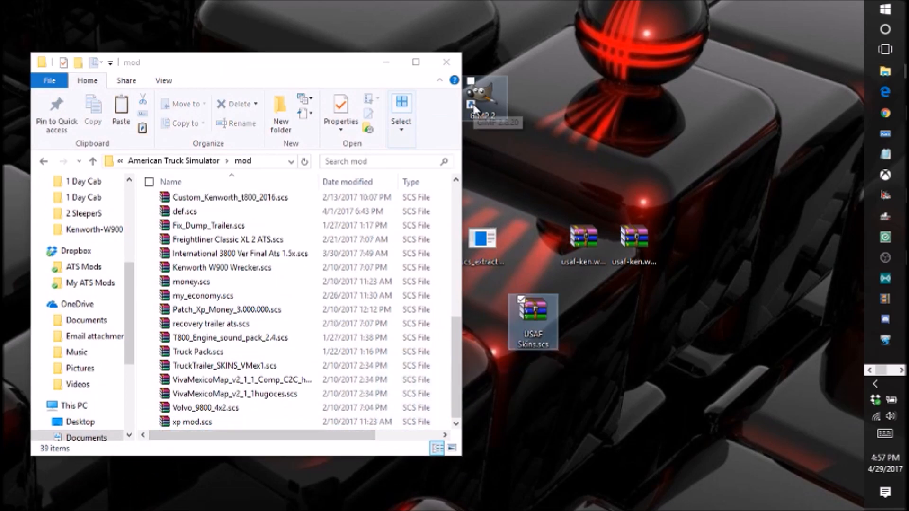
{"action": "left_click", "coordinate": [447, 62]}
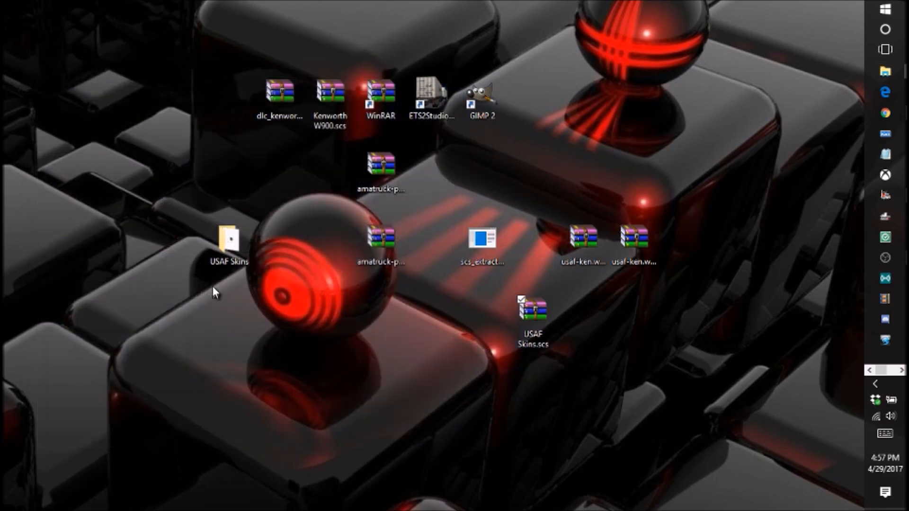
Open the USAF Skins folder from the desktop and return the already open paint_job window to the USAF Skins folder.
{"action": "double_click", "coordinate": [220, 261]}
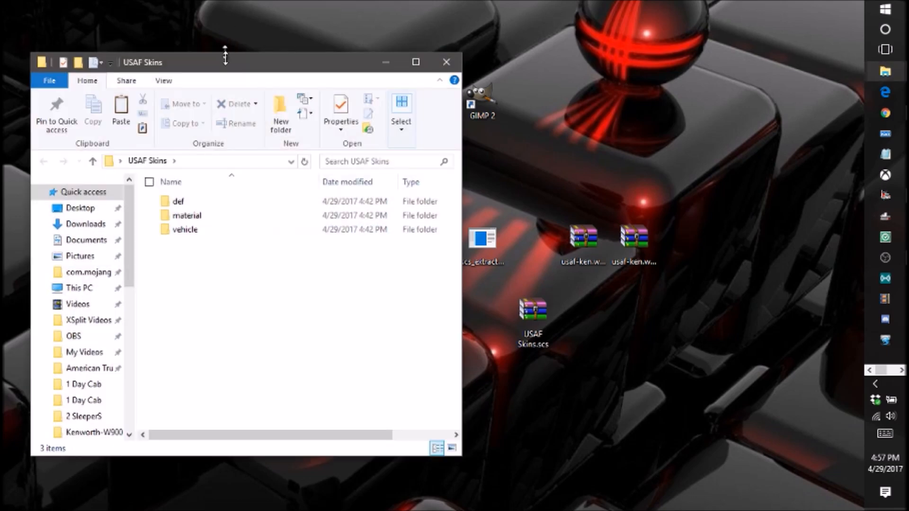
{"action": "left_click_drag", "start_coordinate": [226, 58], "coordinate": [520, 105]}
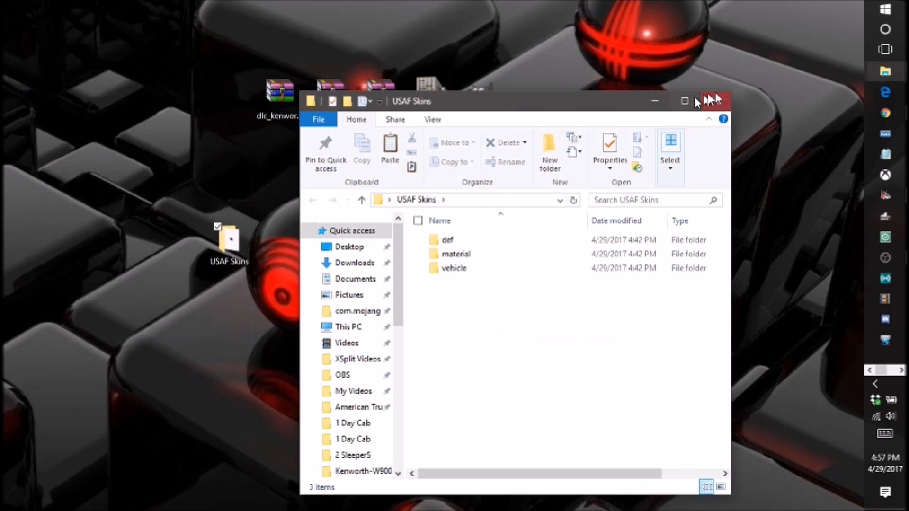
{"action": "mouse_move", "coordinate": [890, 71]}
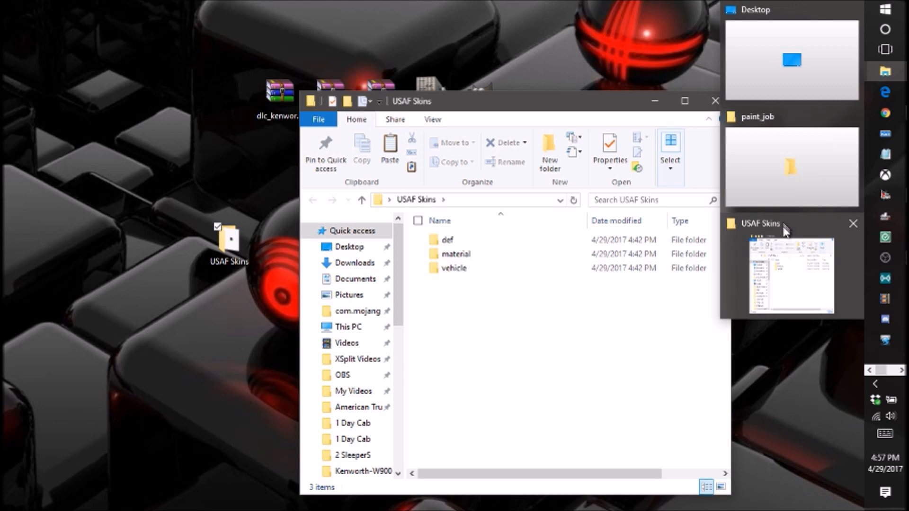
{"action": "left_click", "coordinate": [796, 189]}
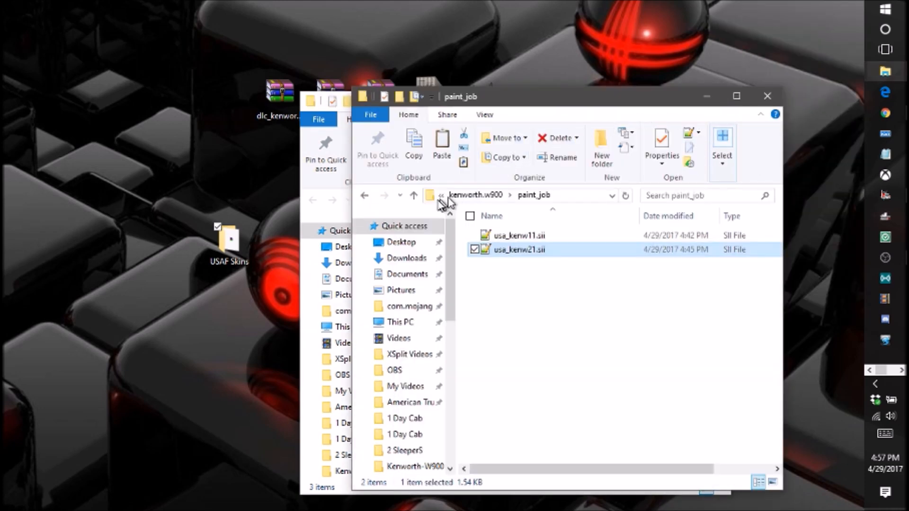
{"action": "left_click", "coordinate": [369, 198]}
{"action": "left_click", "coordinate": [369, 198]}
{"action": "left_click", "coordinate": [369, 198]}
{"action": "left_click", "coordinate": [369, 198]}
{"action": "left_click", "coordinate": [369, 198]}
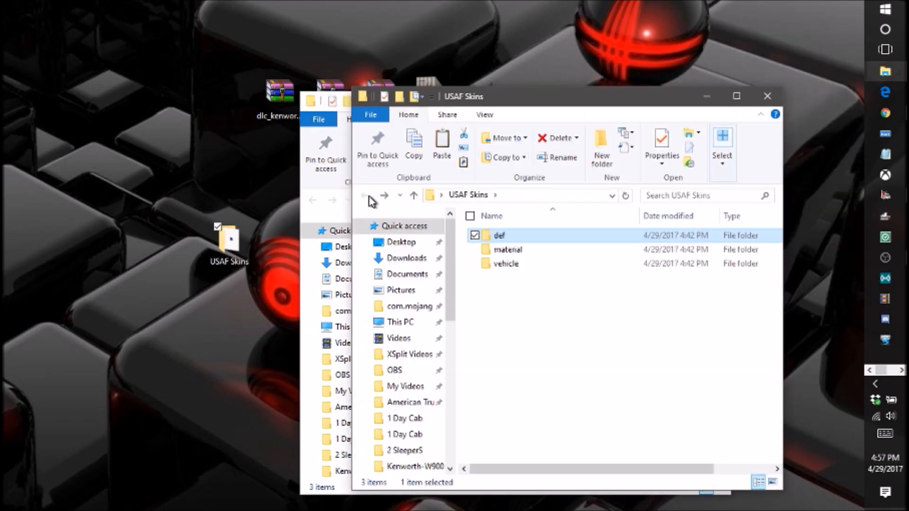
Browse to the ATS Mod Template folder in Documents > ATS Modding and arrange its window beside the USAF Skins window.
{"action": "left_click", "coordinate": [414, 196]}
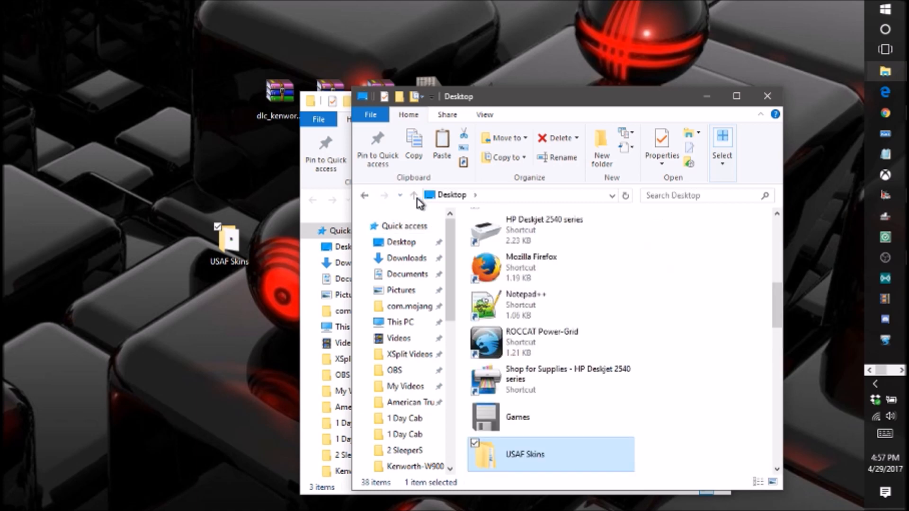
{"action": "scroll", "coordinate": [451, 260], "scroll_direction": "down", "scroll_amount": 1}
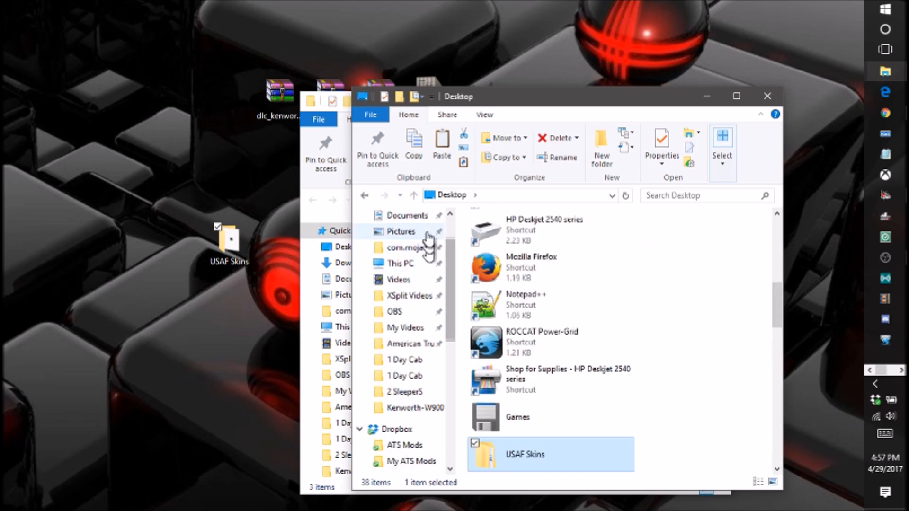
{"action": "left_click", "coordinate": [425, 214]}
{"action": "double_click", "coordinate": [578, 264]}
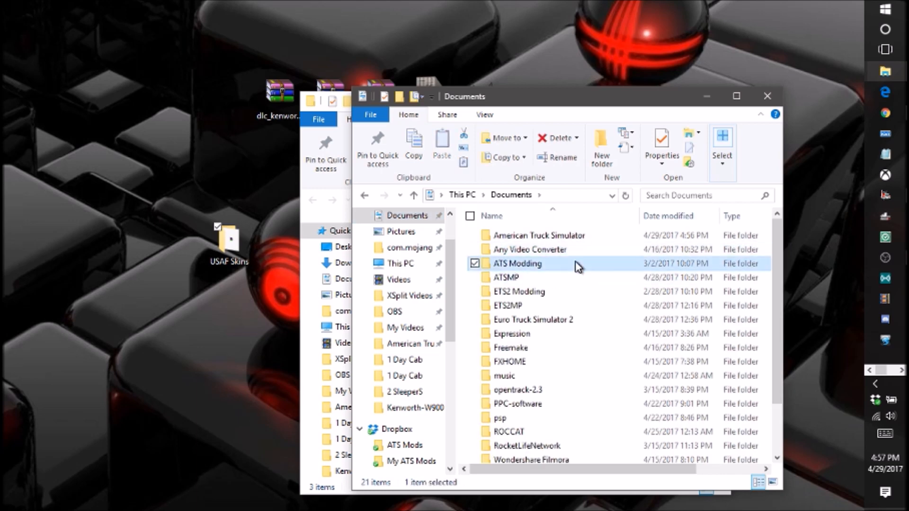
{"action": "double_click", "coordinate": [569, 254]}
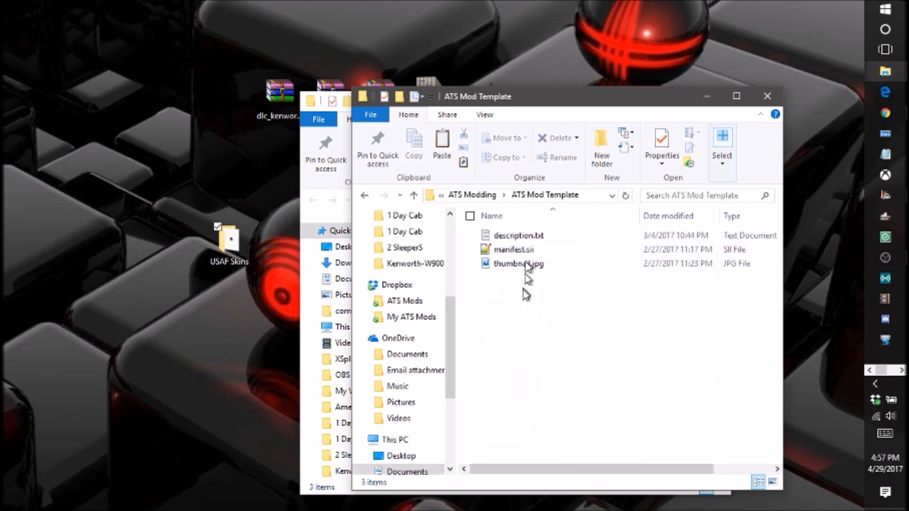
{"action": "left_click_drag", "start_coordinate": [558, 108], "coordinate": [188, 103]}
{"action": "left_click_drag", "start_coordinate": [515, 116], "coordinate": [630, 90]}
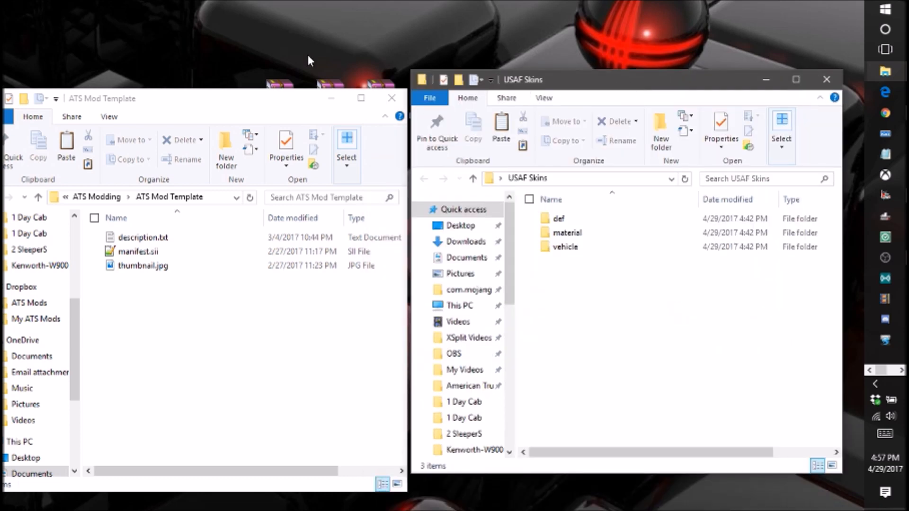
Browse to the mod folder of AMATRUCK Logistics Truck Skins V1.2.0 in My Mods > Completed and arrange its window beside USAF Skins.
{"action": "left_click_drag", "start_coordinate": [289, 110], "coordinate": [470, 101]}
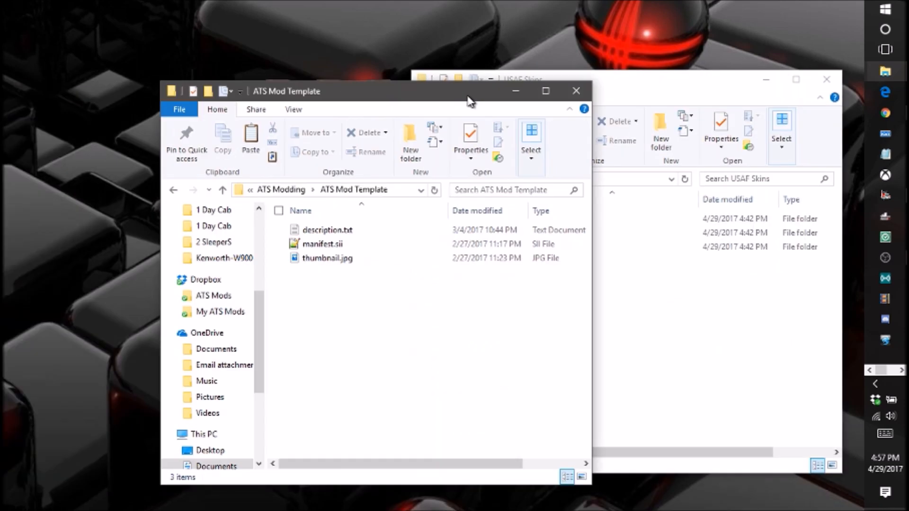
{"action": "left_click", "coordinate": [175, 190]}
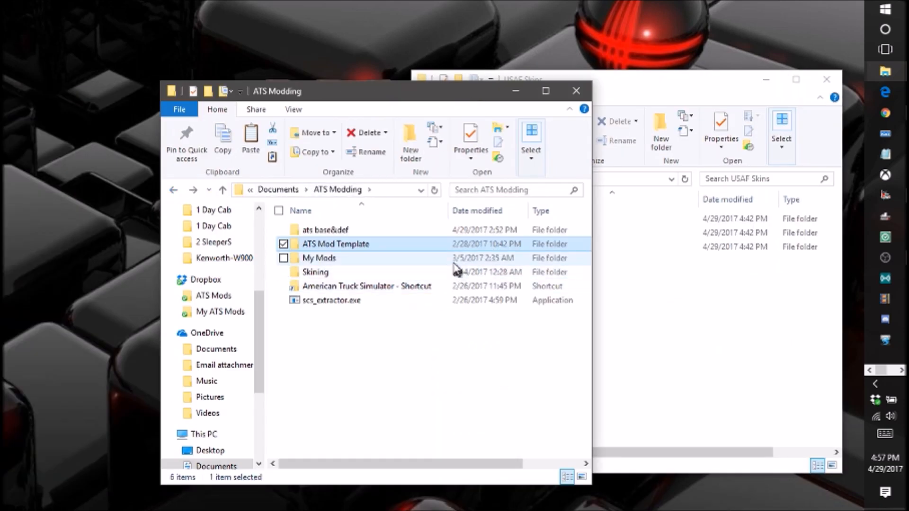
{"action": "double_click", "coordinate": [454, 259]}
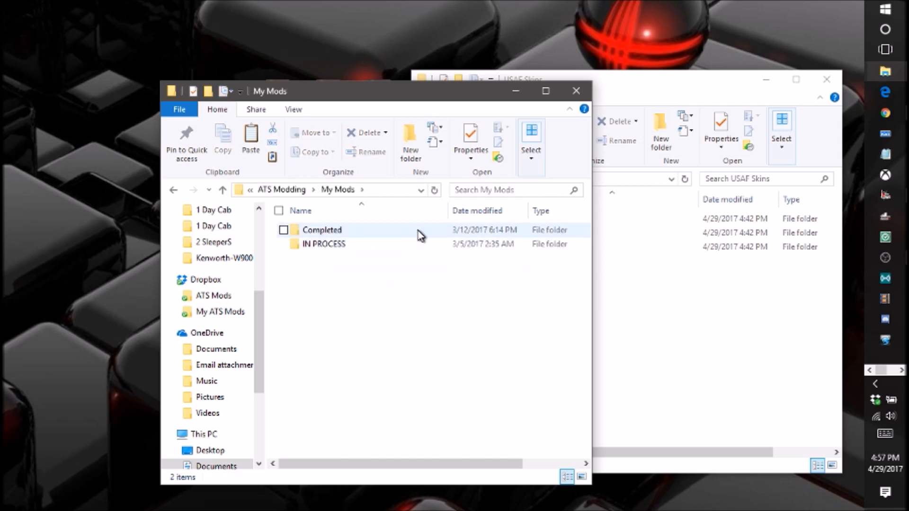
{"action": "double_click", "coordinate": [420, 231]}
{"action": "double_click", "coordinate": [419, 260]}
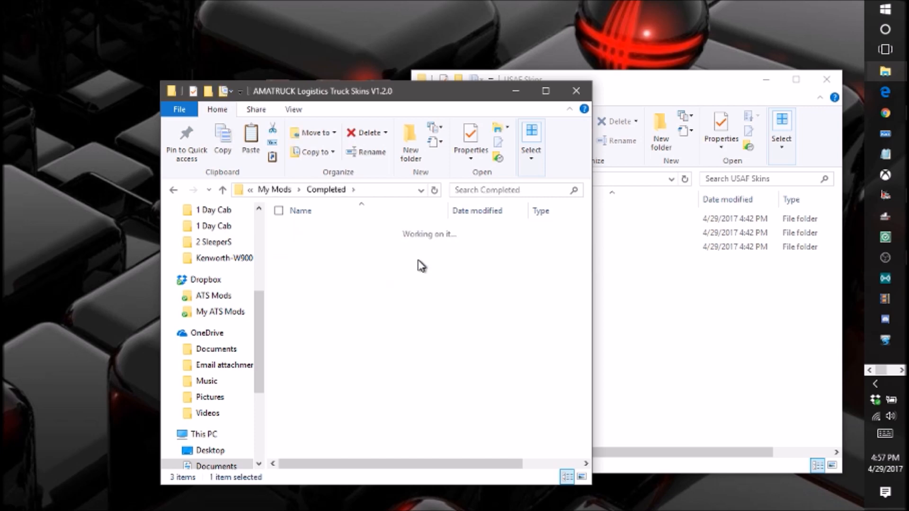
{"action": "double_click", "coordinate": [408, 231]}
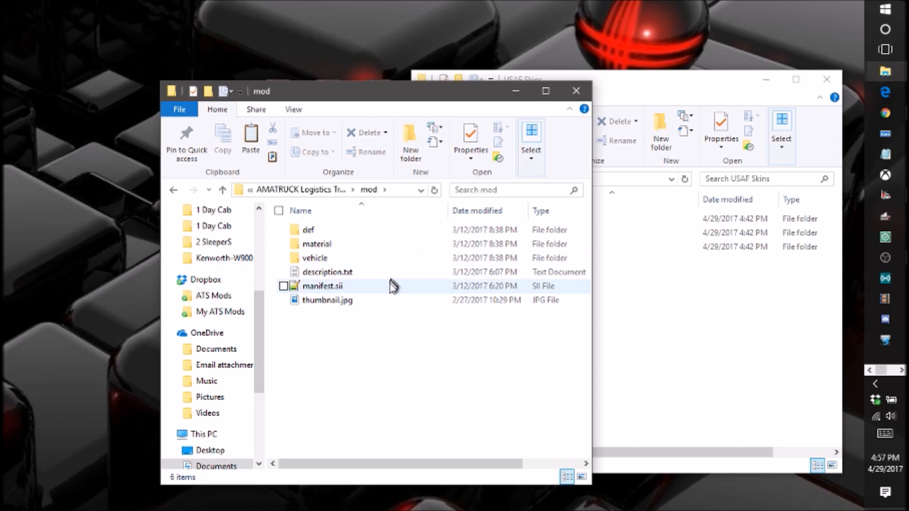
{"action": "left_click_drag", "start_coordinate": [421, 101], "coordinate": [286, 86]}
{"action": "left_click", "coordinate": [594, 305]}
{"action": "right_click", "coordinate": [595, 305]}
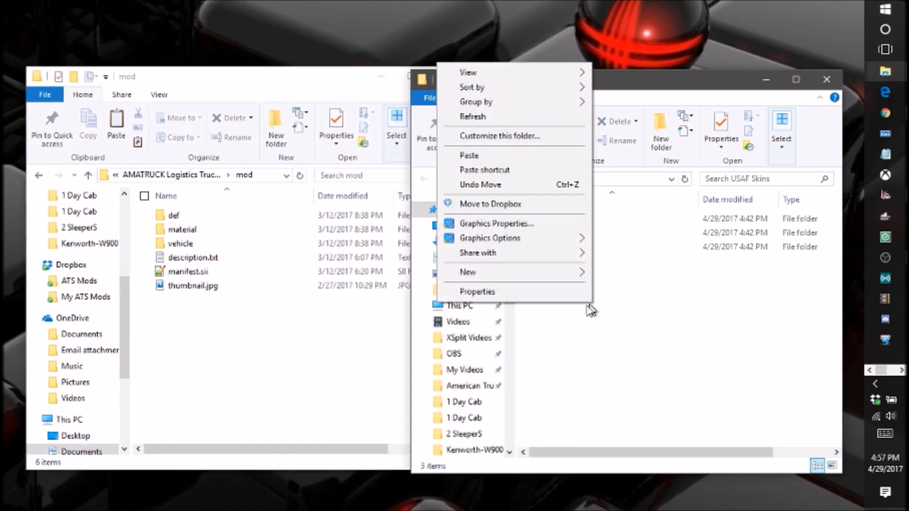
{"action": "mouse_move", "coordinate": [488, 272]}
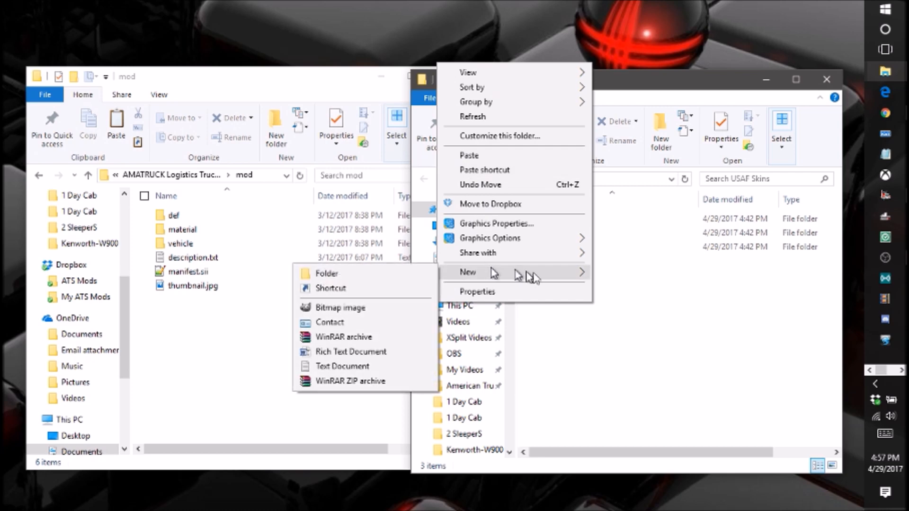
{"action": "left_click", "coordinate": [400, 274]}
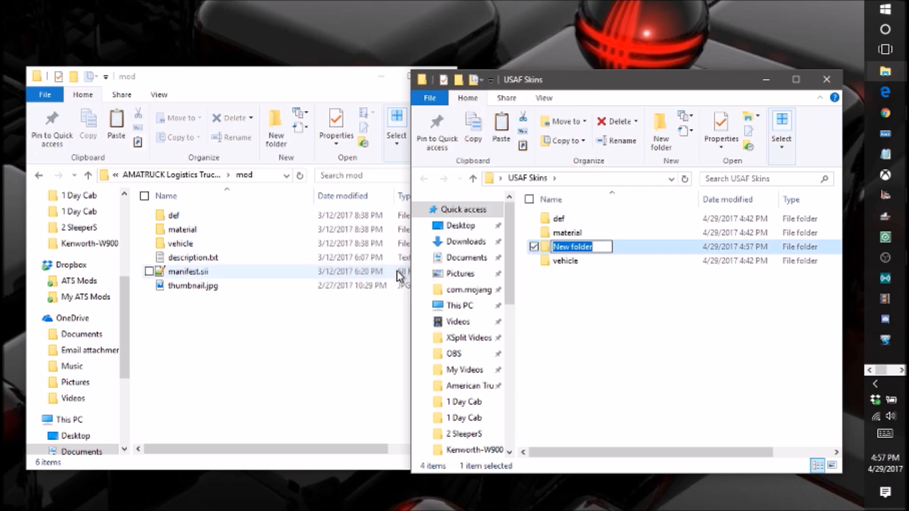
{"action": "key", "text": "Return"}
{"action": "right_click", "coordinate": [743, 253]}
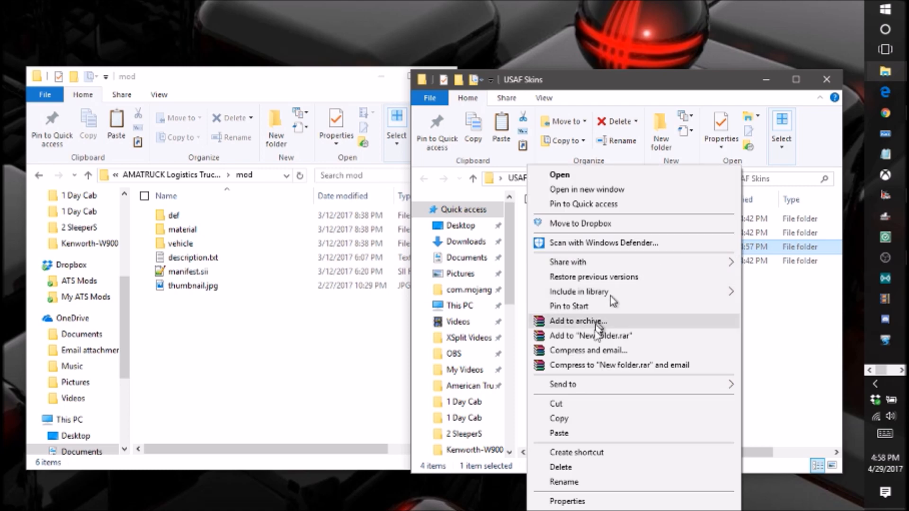
{"action": "left_click", "coordinate": [629, 467]}
Create a new text document named description.txt in the USAF Skins folder.
{"action": "right_click", "coordinate": [587, 309]}
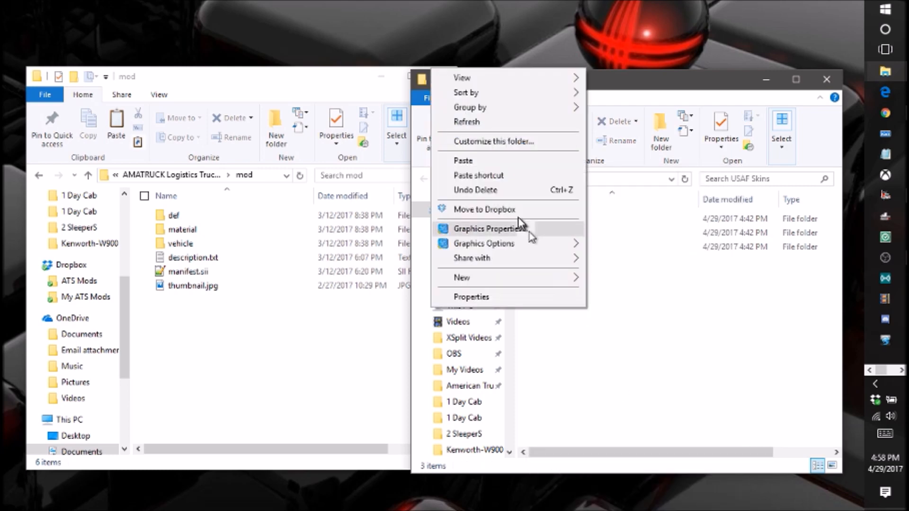
{"action": "mouse_move", "coordinate": [523, 275]}
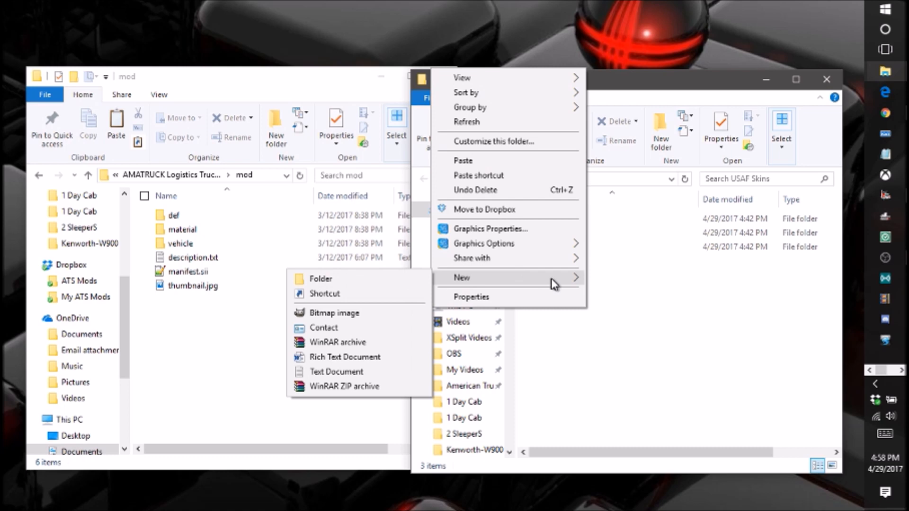
{"action": "left_click", "coordinate": [346, 372]}
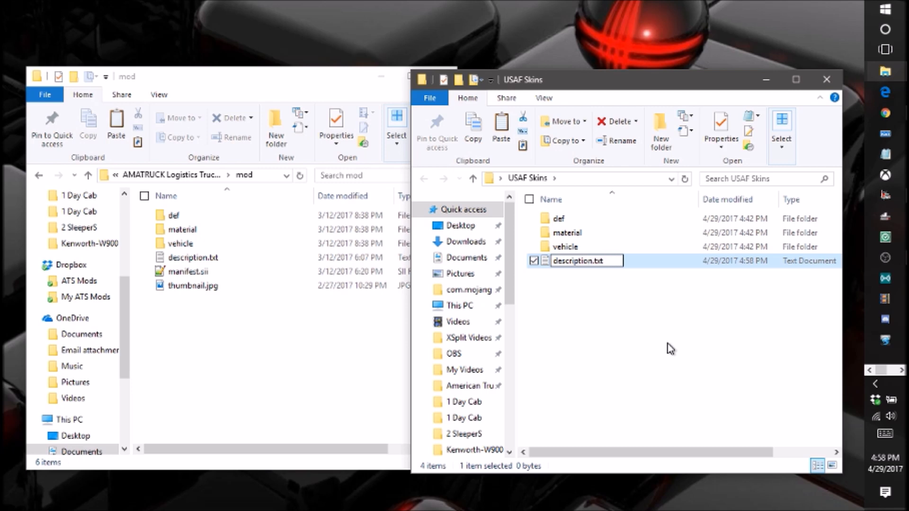
{"action": "key", "text": "Return"}
{"action": "left_click", "coordinate": [648, 331]}
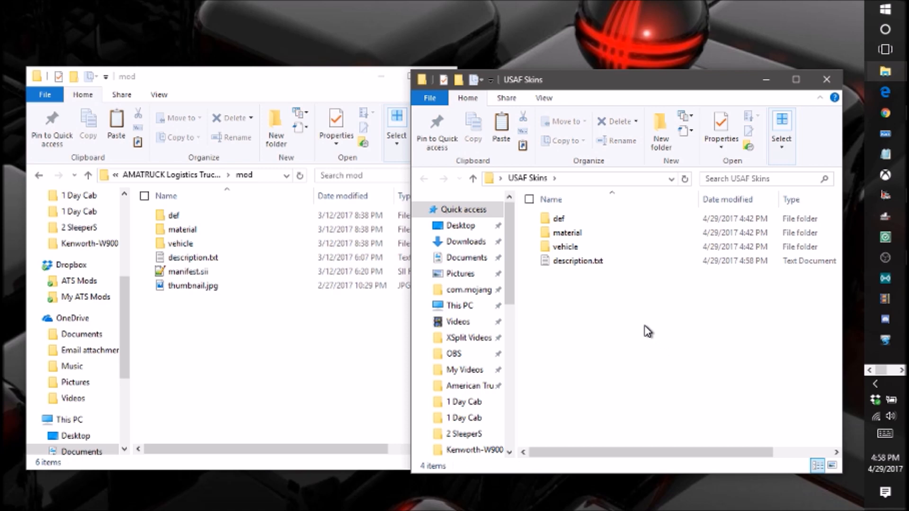
{"action": "right_click", "coordinate": [648, 332]}
{"action": "left_click", "coordinate": [714, 323]}
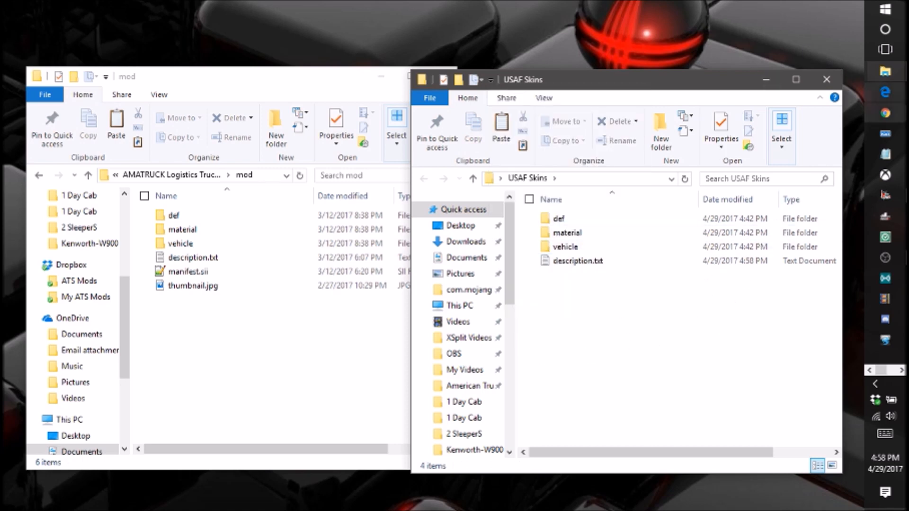
{"action": "left_click", "coordinate": [886, 9]}
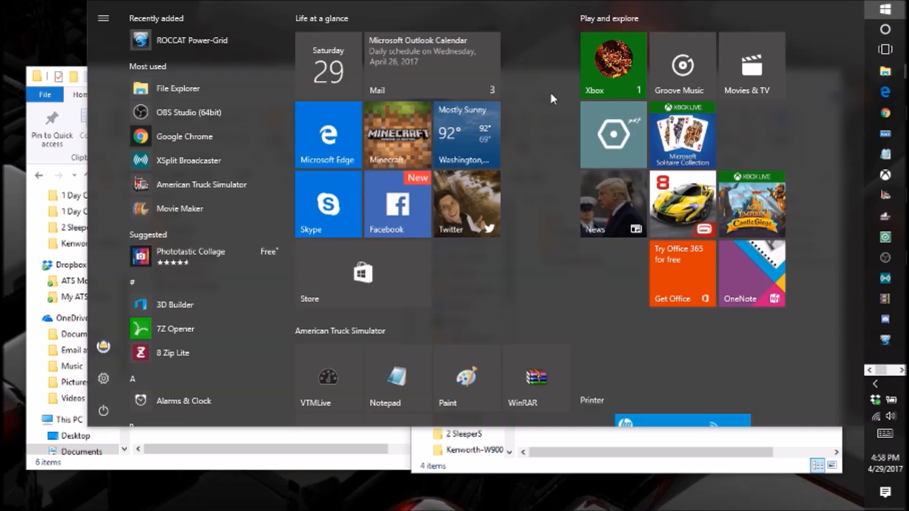
{"action": "left_click", "coordinate": [102, 379]}
{"action": "left_click", "coordinate": [849, 10]}
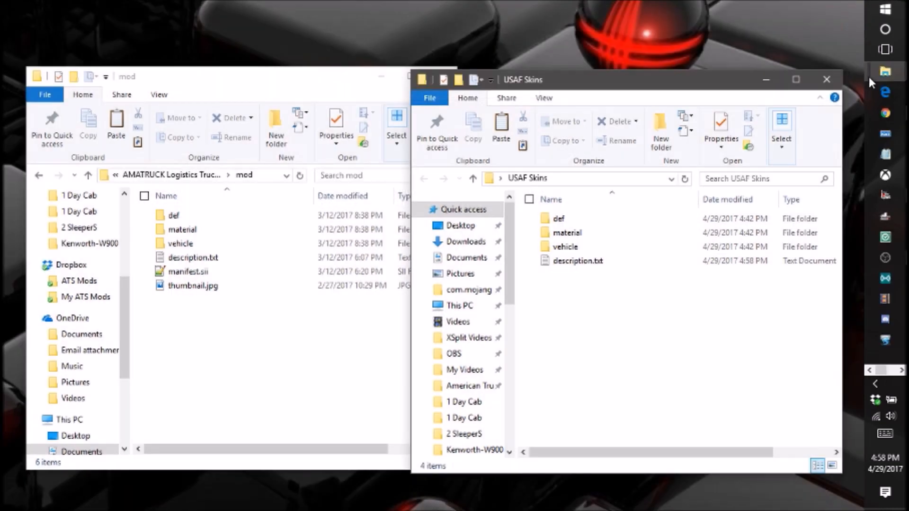
Find Notepad++ among the installed apps and switch to it.
{"action": "left_click", "coordinate": [884, 9]}
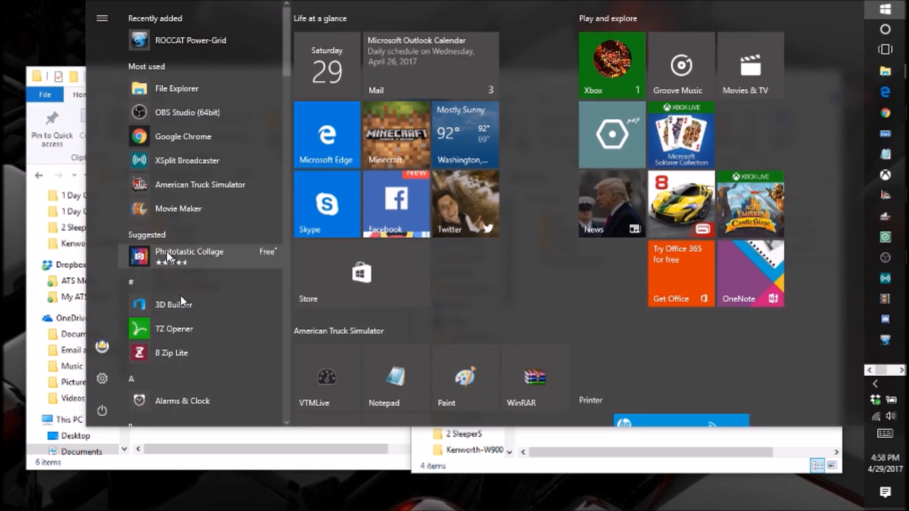
{"action": "scroll", "coordinate": [168, 286], "scroll_direction": "down", "scroll_amount": 1}
{"action": "scroll", "coordinate": [167, 284], "scroll_direction": "down", "scroll_amount": 15}
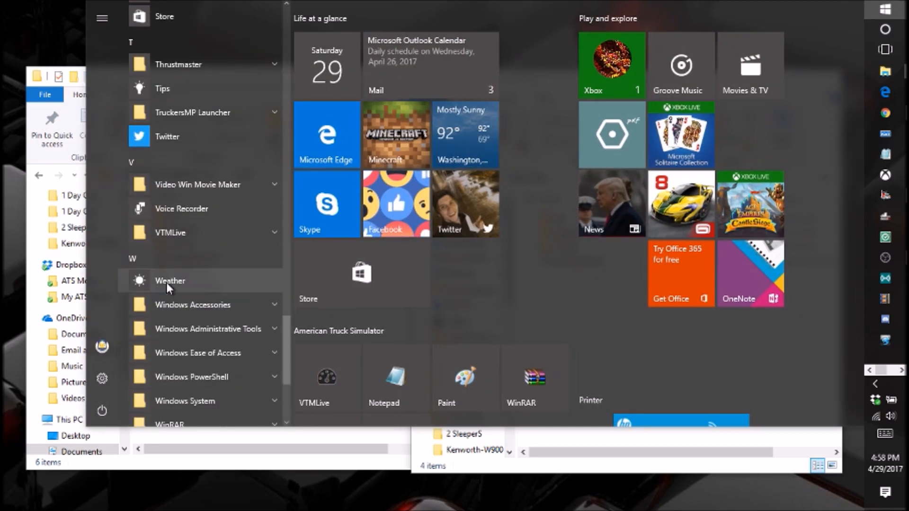
{"action": "scroll", "coordinate": [167, 285], "scroll_direction": "up", "scroll_amount": 4}
{"action": "scroll", "coordinate": [166, 280], "scroll_direction": "up", "scroll_amount": 7}
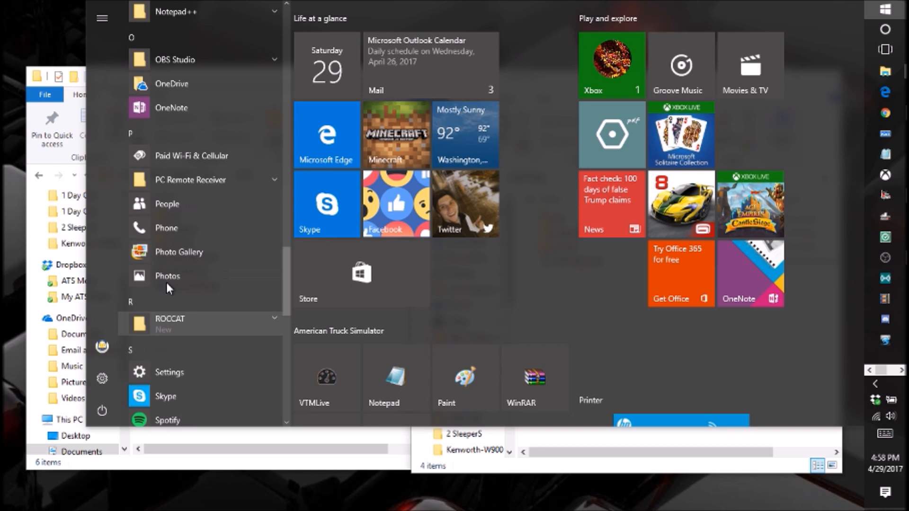
{"action": "scroll", "coordinate": [166, 280], "scroll_direction": "up", "scroll_amount": 3}
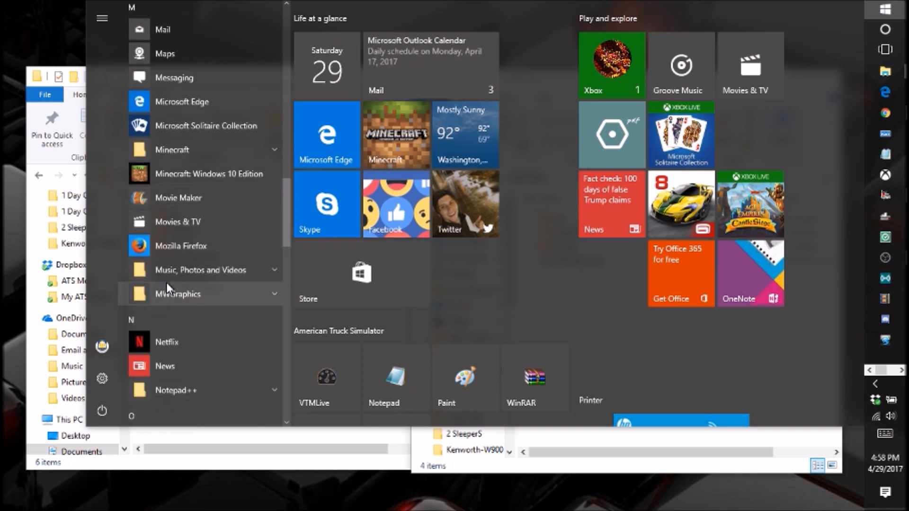
{"action": "scroll", "coordinate": [166, 283], "scroll_direction": "up", "scroll_amount": 8}
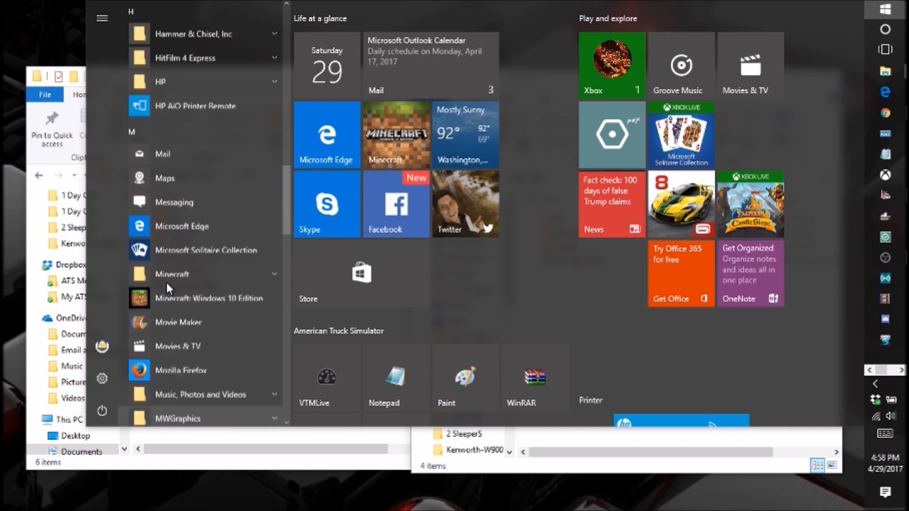
{"action": "scroll", "coordinate": [167, 284], "scroll_direction": "down", "scroll_amount": 10}
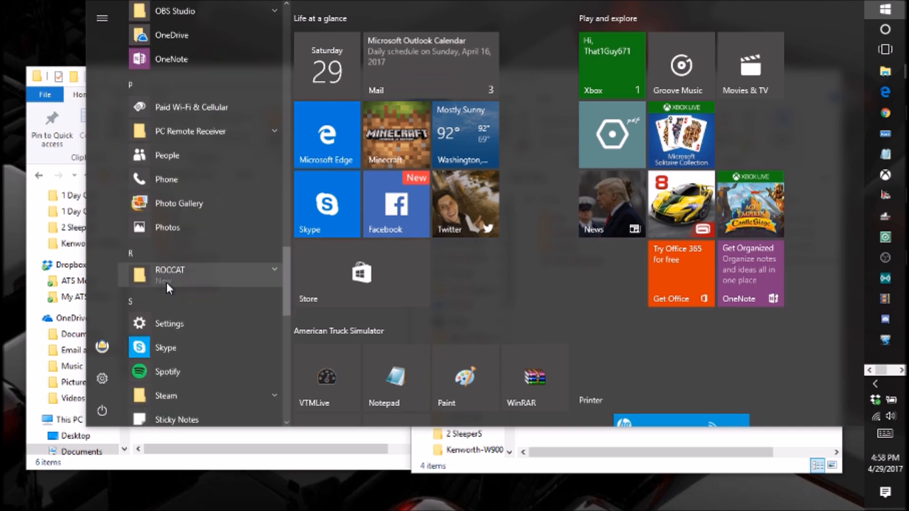
{"action": "scroll", "coordinate": [167, 283], "scroll_direction": "down", "scroll_amount": 5}
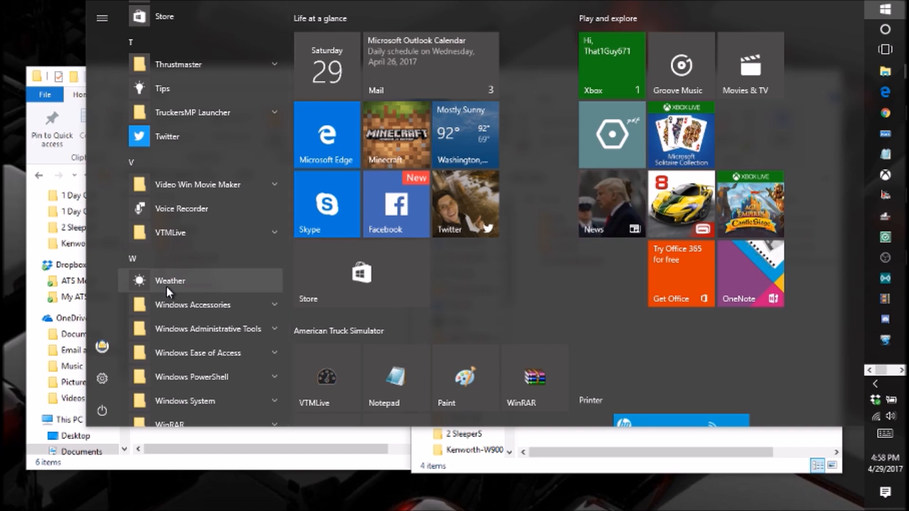
{"action": "scroll", "coordinate": [167, 287], "scroll_direction": "up", "scroll_amount": 4}
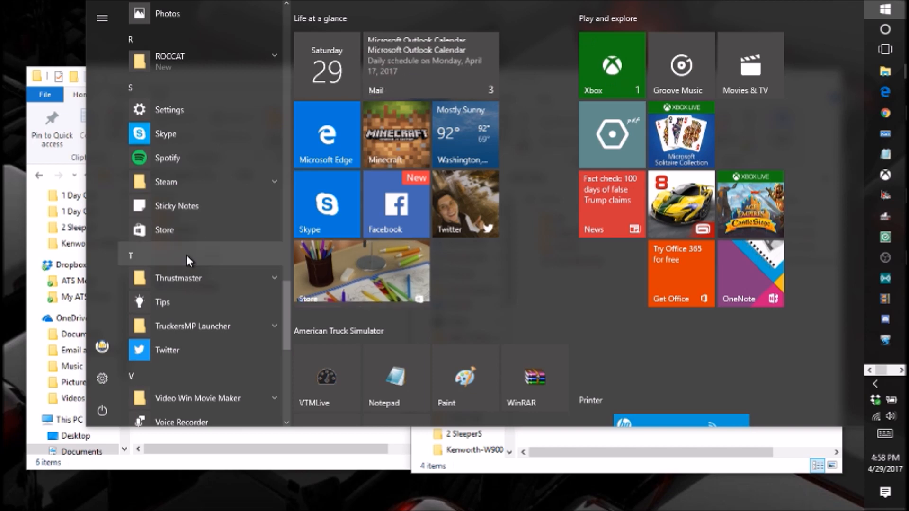
{"action": "scroll", "coordinate": [187, 255], "scroll_direction": "up", "scroll_amount": 3}
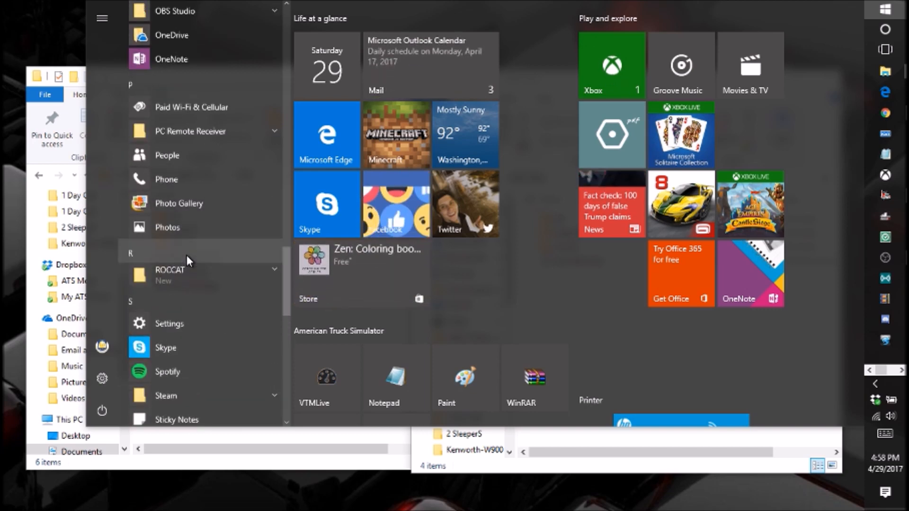
{"action": "scroll", "coordinate": [186, 255], "scroll_direction": "down", "scroll_amount": 3}
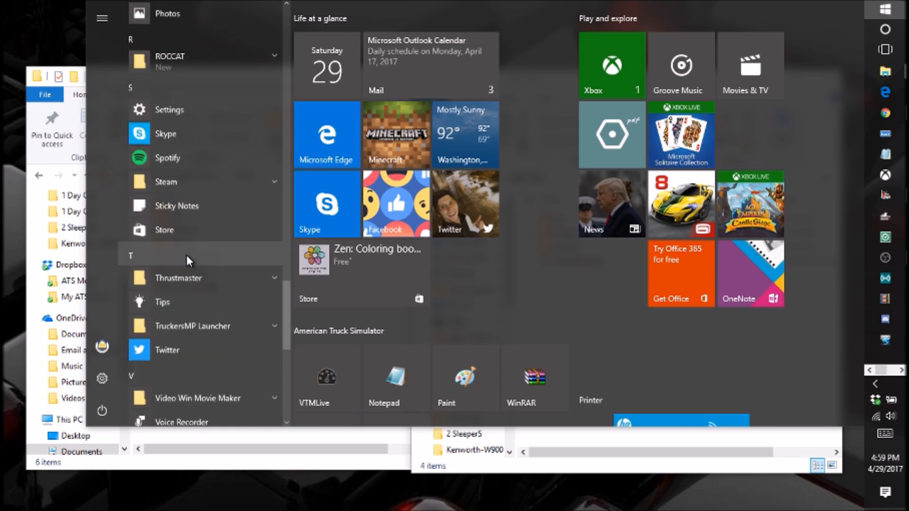
{"action": "scroll", "coordinate": [186, 253], "scroll_direction": "up", "scroll_amount": 3}
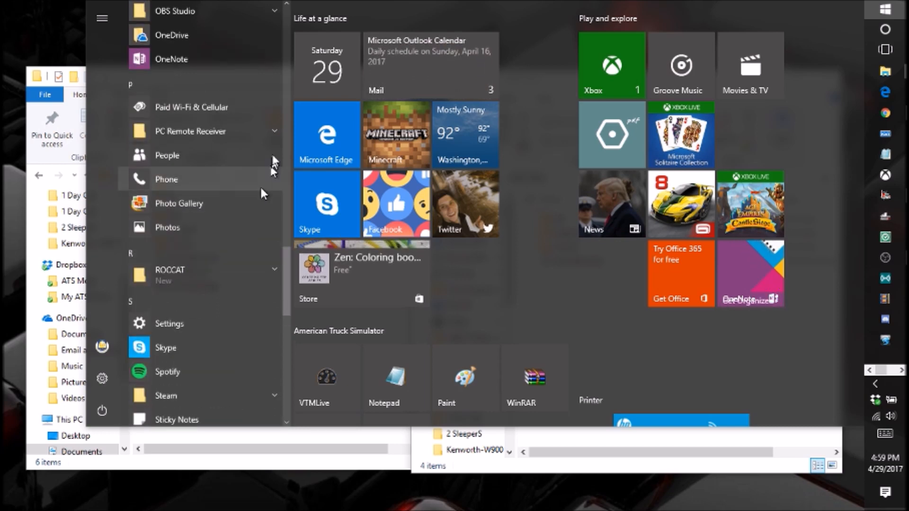
{"action": "scroll", "coordinate": [166, 184], "scroll_direction": "up", "scroll_amount": 4}
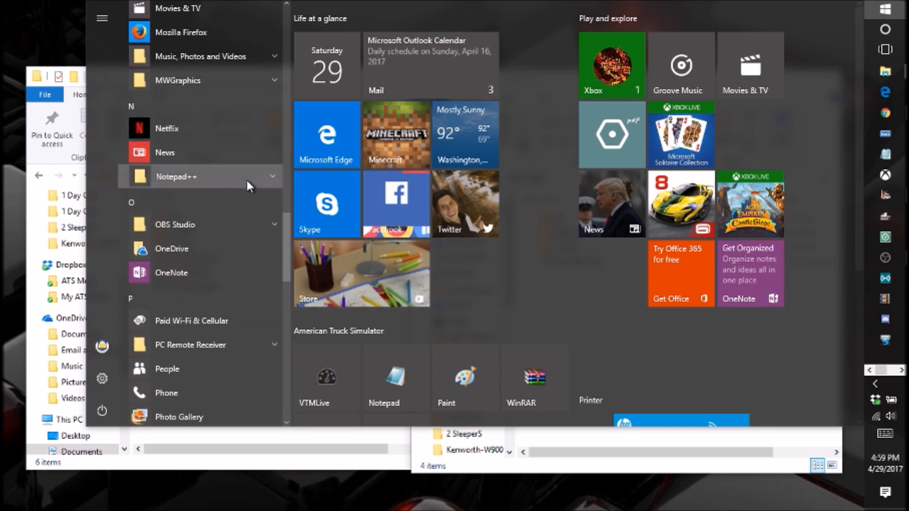
{"action": "left_click", "coordinate": [171, 179]}
{"action": "left_click", "coordinate": [183, 203]}
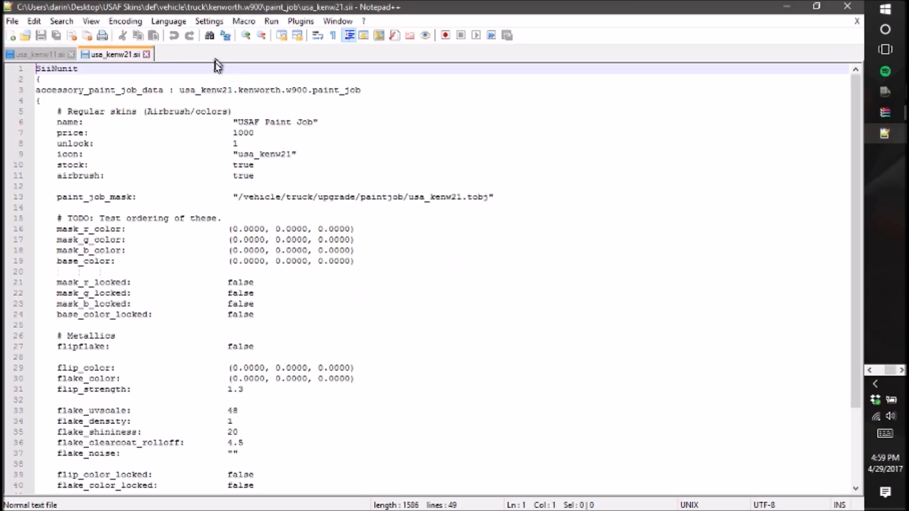
Restore the maximized editor window, close usa_kenw21.sii and usa_kenw11.sii, and move the window clear of the folder windows.
{"action": "double_click", "coordinate": [449, 6]}
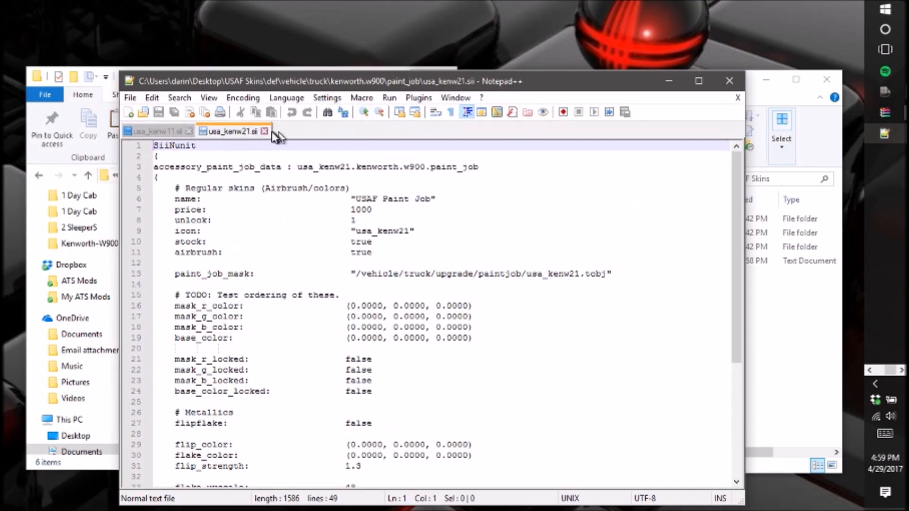
{"action": "left_click", "coordinate": [264, 131]}
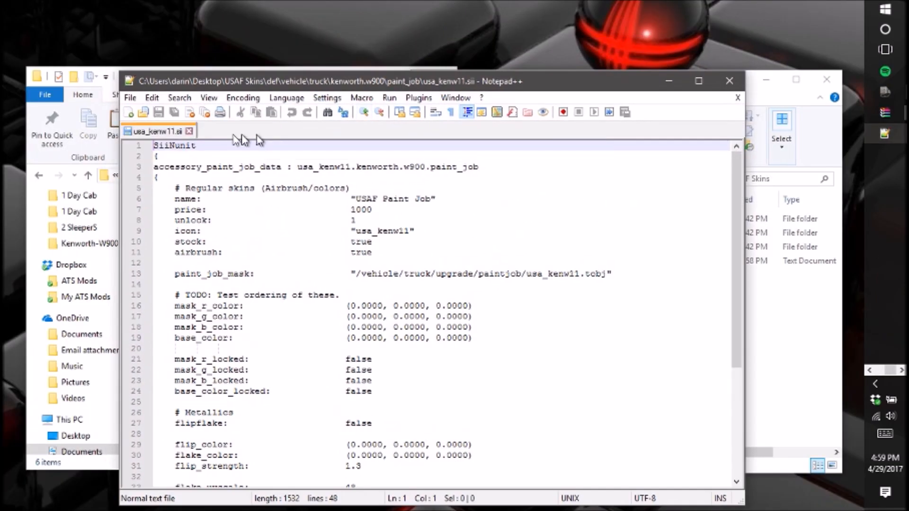
{"action": "left_click", "coordinate": [189, 132]}
{"action": "left_click_drag", "start_coordinate": [412, 81], "coordinate": [466, 191]}
{"action": "left_click_drag", "start_coordinate": [278, 194], "coordinate": [357, 139]}
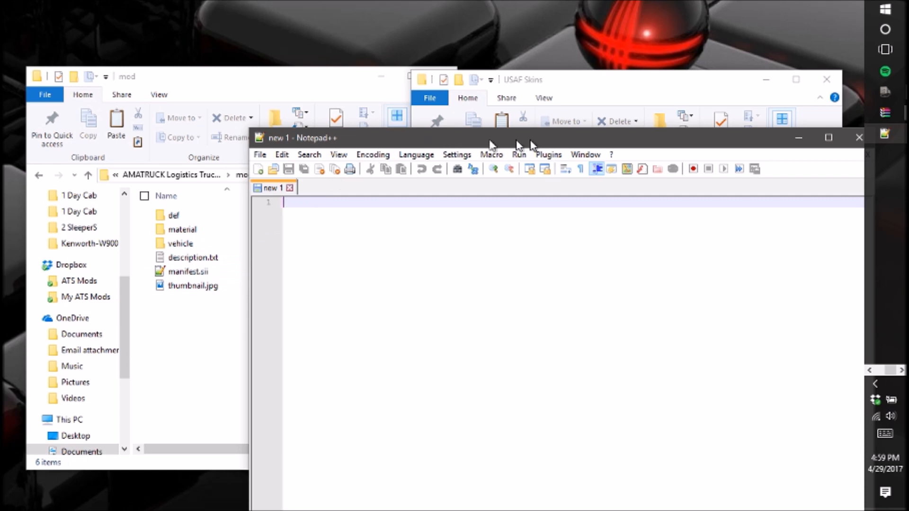
{"action": "left_click_drag", "start_coordinate": [530, 145], "coordinate": [392, 163]}
Open manifest.sii from the AMATRUCK mod folder in Notepad++ and position its window so both folders' file lists stay visible.
{"action": "left_click", "coordinate": [707, 157]}
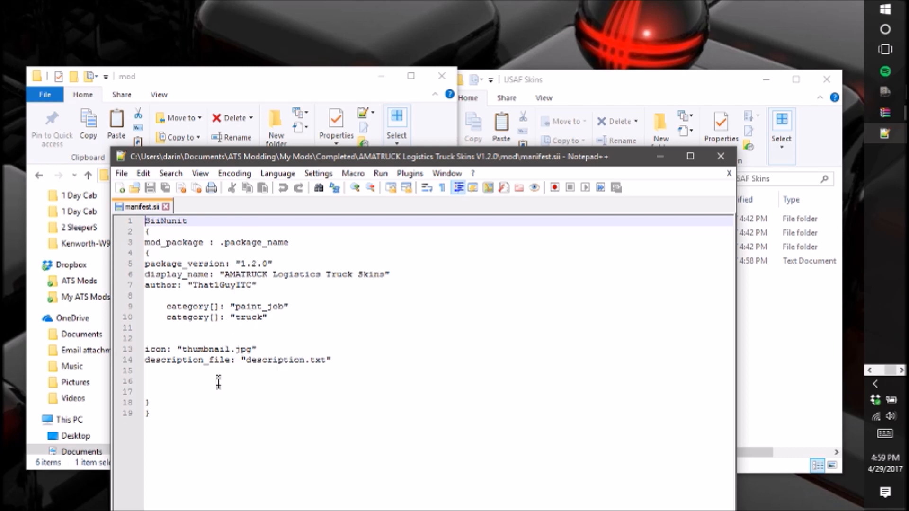
{"action": "left_click_drag", "start_coordinate": [351, 160], "coordinate": [365, 66]}
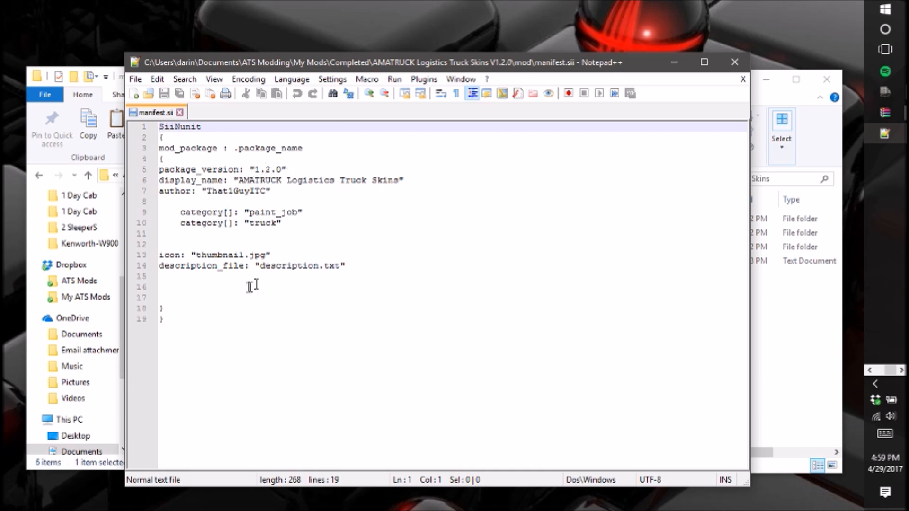
{"action": "left_click_drag", "start_coordinate": [374, 67], "coordinate": [392, 322]}
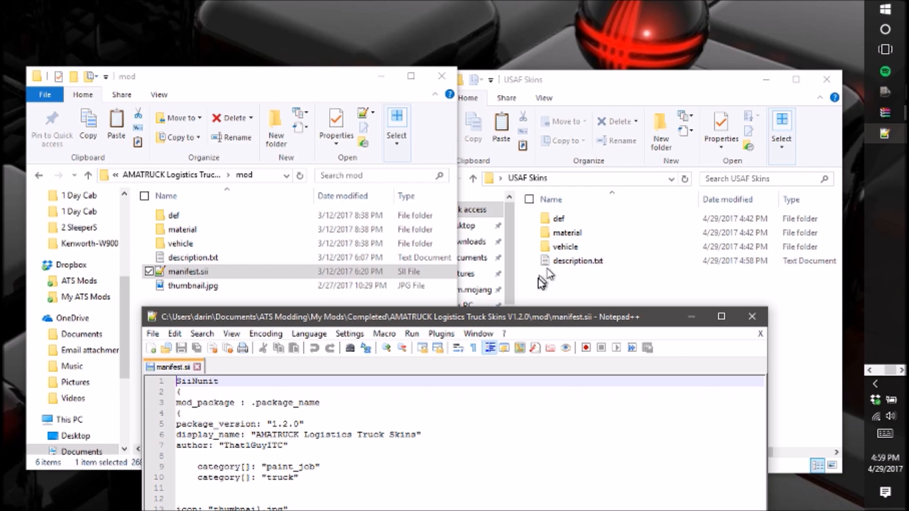
{"action": "left_click_drag", "start_coordinate": [508, 323], "coordinate": [580, 139]}
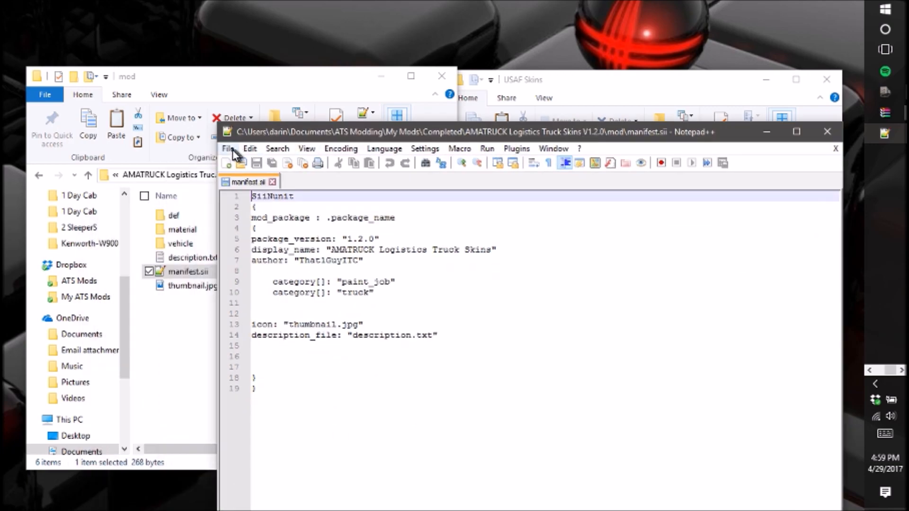
{"action": "left_click", "coordinate": [229, 148]}
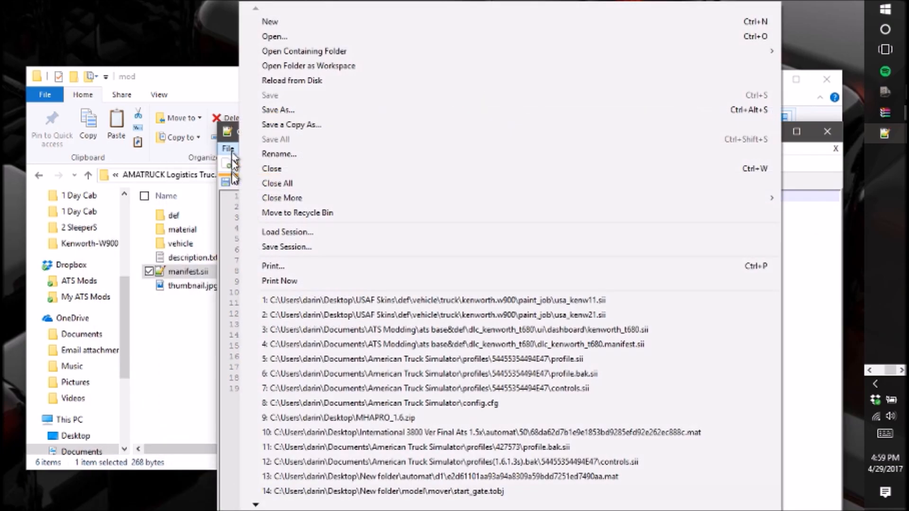
{"action": "left_click", "coordinate": [309, 113]}
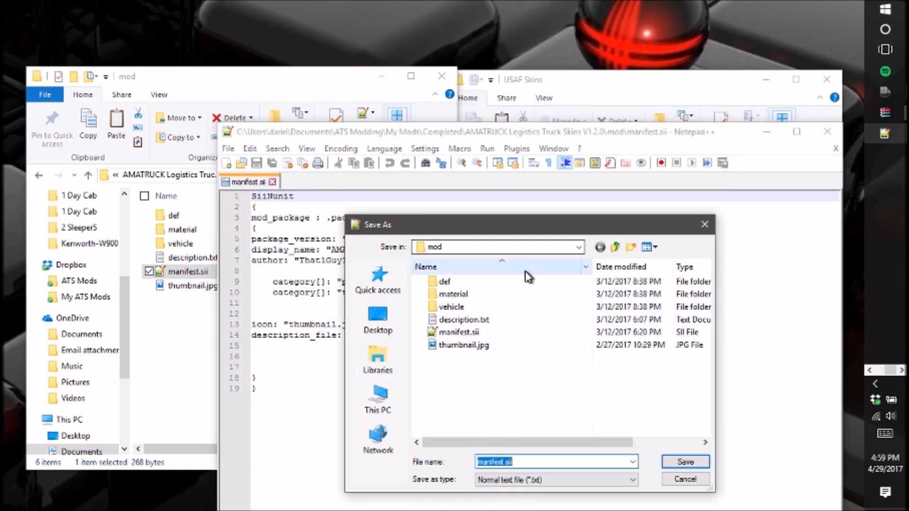
{"action": "left_click", "coordinate": [704, 225]}
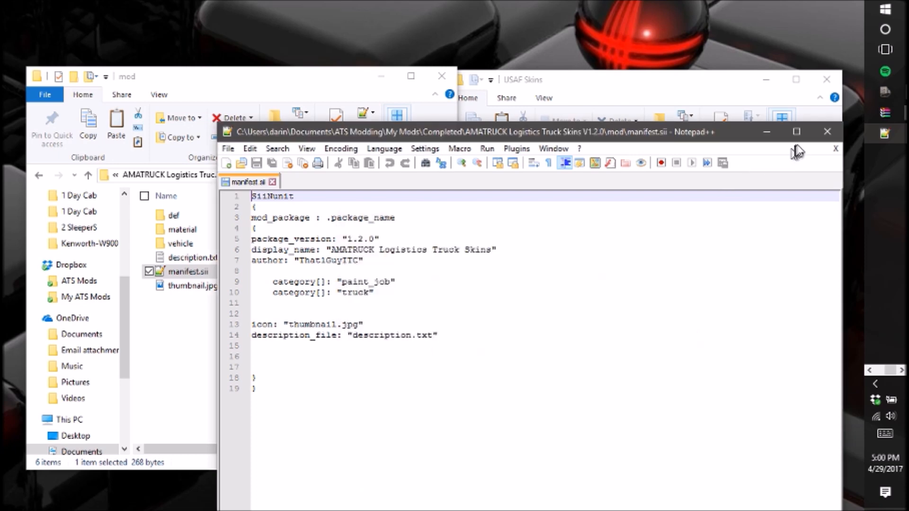
Close Notepad++ and copy manifest.sii from the AMATRUCK mod folder into the USAF Skins folder.
{"action": "left_click", "coordinate": [827, 134]}
{"action": "right_click", "coordinate": [223, 279]}
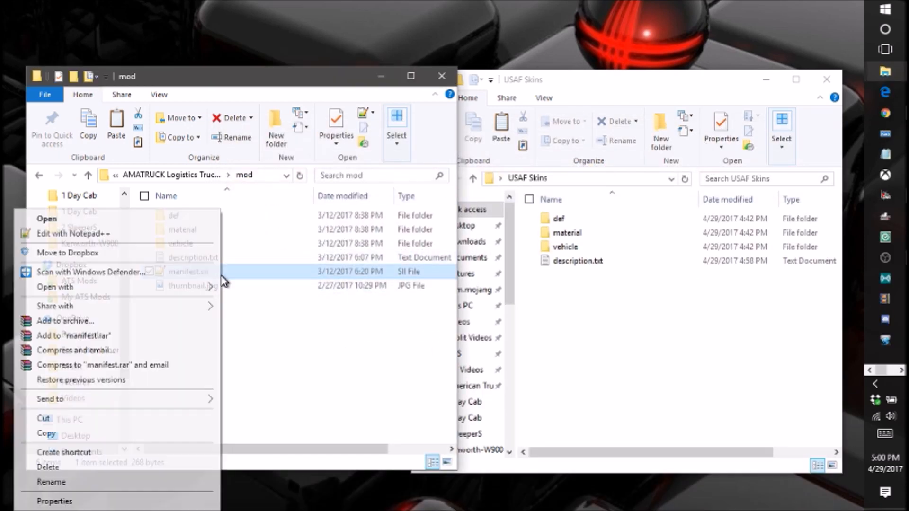
{"action": "left_click", "coordinate": [78, 434]}
{"action": "left_click", "coordinate": [609, 345]}
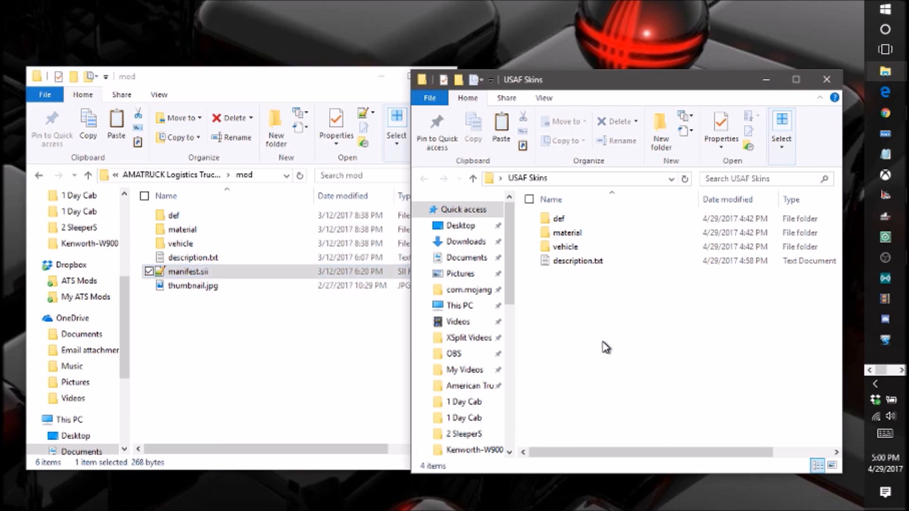
{"action": "right_click", "coordinate": [606, 344]}
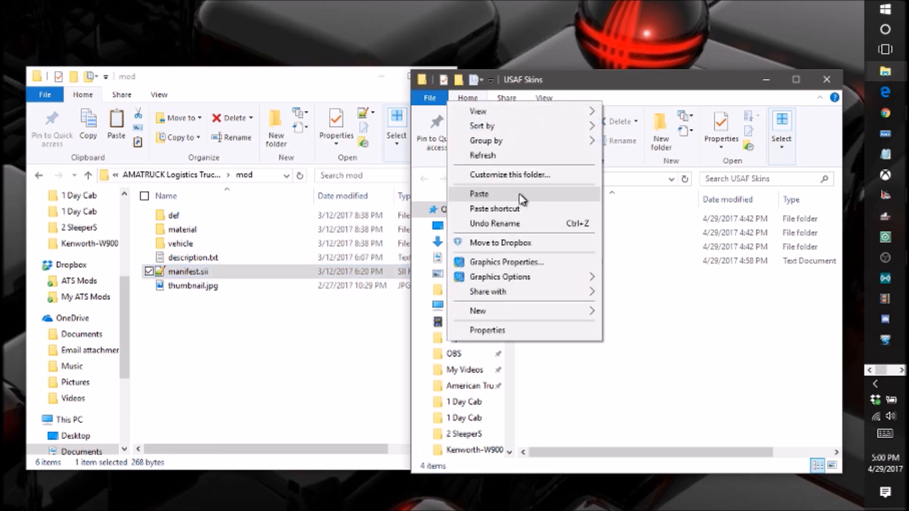
{"action": "left_click", "coordinate": [521, 195]}
Open the copied manifest.sii from the USAF Skins folder and set package_version to "1.0.0".
{"action": "double_click", "coordinate": [573, 277]}
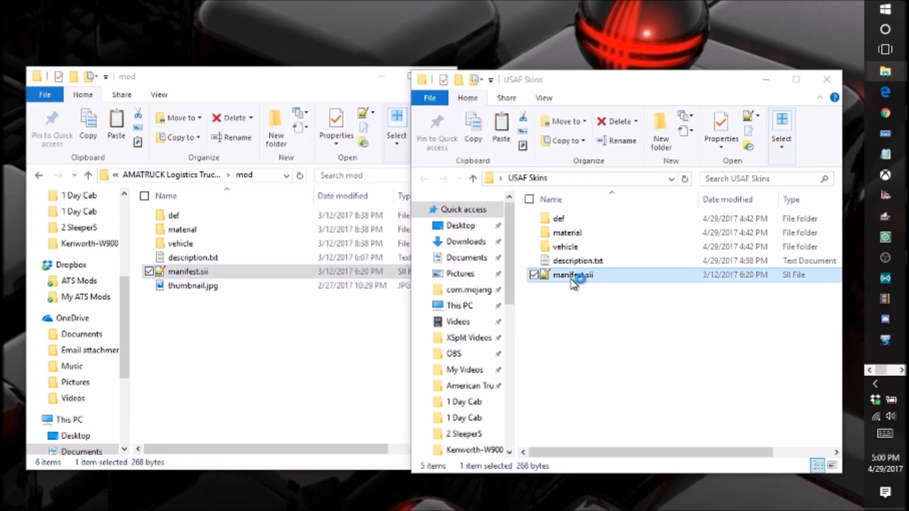
{"action": "left_click", "coordinate": [378, 239]}
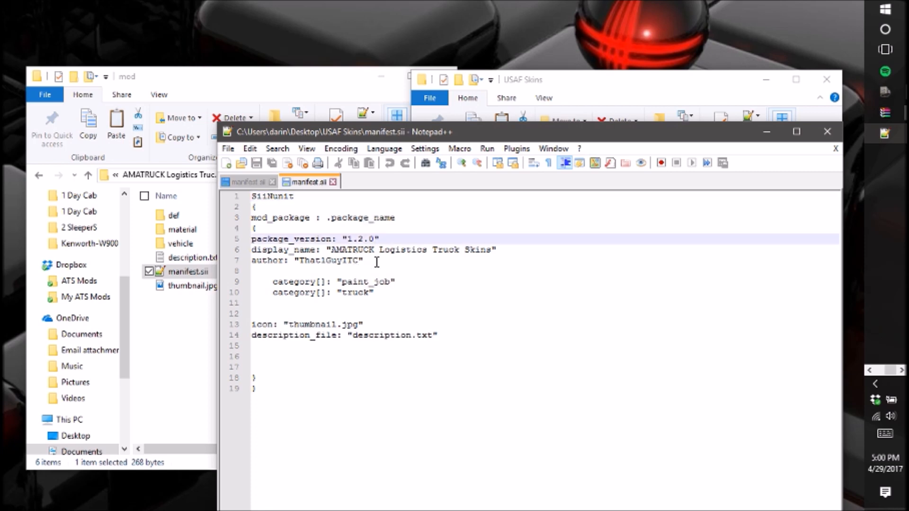
{"action": "key", "text": "BackSpace"}
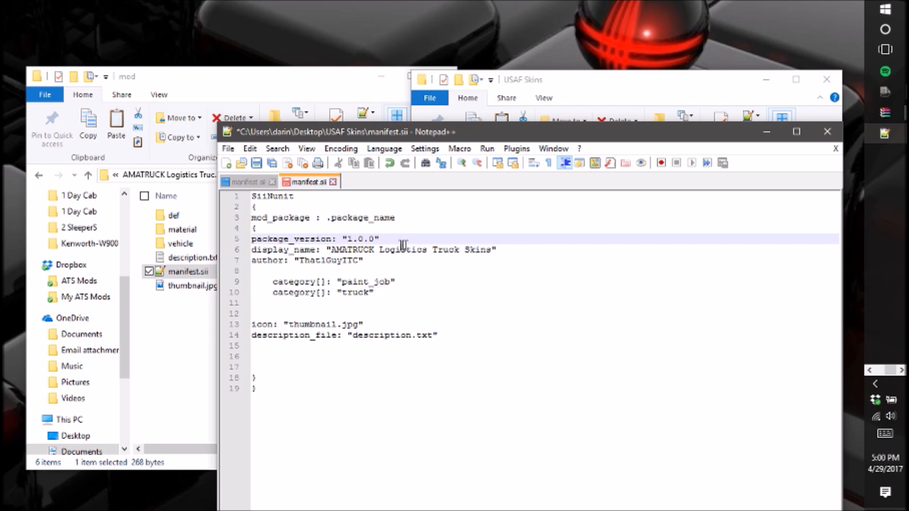
Change the display_name in the manifest to "USAF Skins".
{"action": "left_click", "coordinate": [459, 254]}
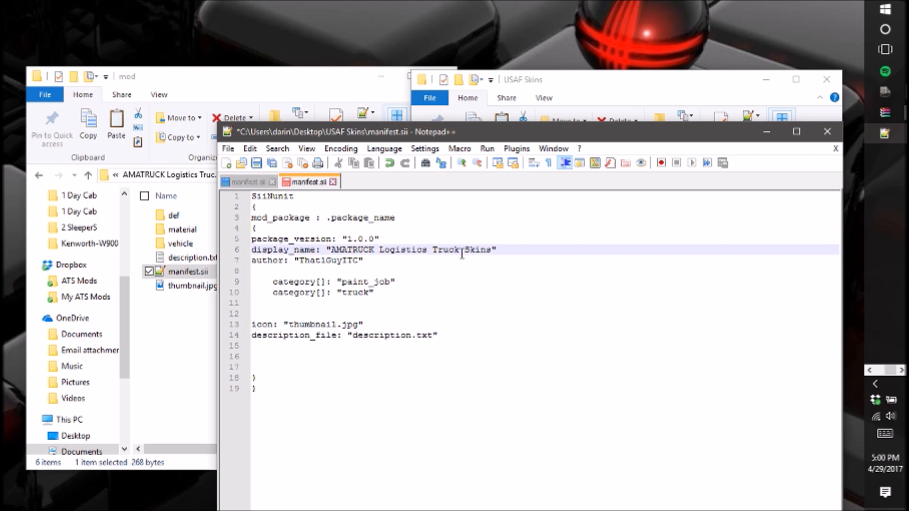
{"action": "key", "text": "BackSpace"}
{"action": "key", "text": "BackSpace"}
{"action": "key", "text": "BackSpace"}
{"action": "key", "text": "BackSpace"}
{"action": "key", "text": "BackSpace"}
{"action": "key", "text": "BackSpace"}
{"action": "key", "text": "BackSpace"}
{"action": "key", "text": "BackSpace"}
{"action": "key", "text": "BackSpace"}
{"action": "key", "text": "BackSpace"}
{"action": "key", "text": "BackSpace"}
{"action": "key", "text": "BackSpace"}
{"action": "key", "text": "BackSpace"}
{"action": "key", "text": "BackSpace"}
{"action": "key", "text": "BackSpace"}
{"action": "key", "text": "BackSpace"}
{"action": "key", "text": "BackSpace"}
{"action": "key", "text": "BackSpace"}
{"action": "key", "text": "BackSpace"}
{"action": "key", "text": "BackSpace"}
{"action": "key", "text": "BackSpace"}
{"action": "key", "text": "BackSpace"}
{"action": "key", "text": "BackSpace"}
{"action": "key", "text": "BackSpace"}
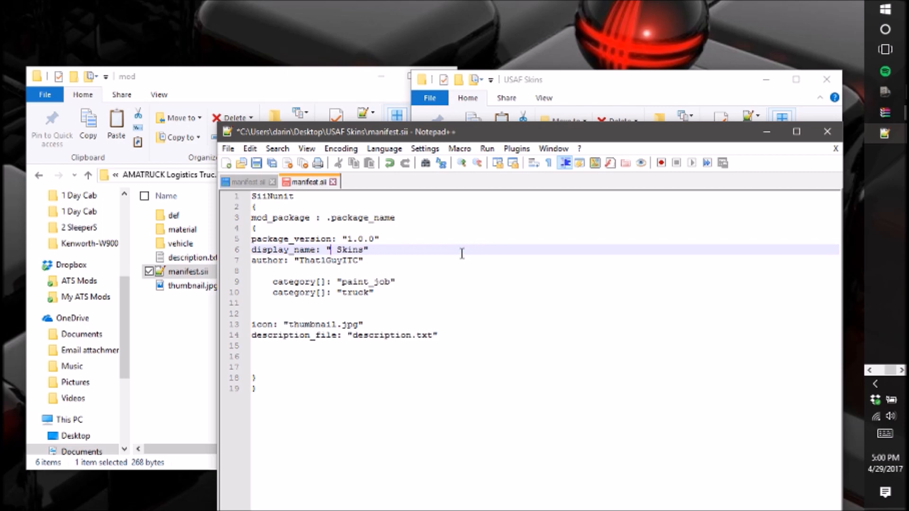
{"action": "type", "text": "USAF"}
Add the line category[]: "usaf" below the "truck" category in the manifest.
{"action": "left_click", "coordinate": [385, 293]}
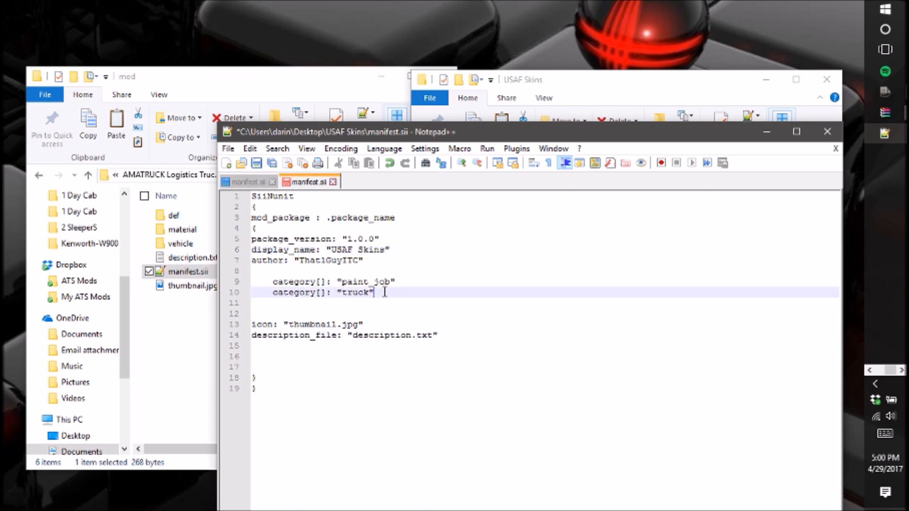
{"action": "key", "text": "Return"}
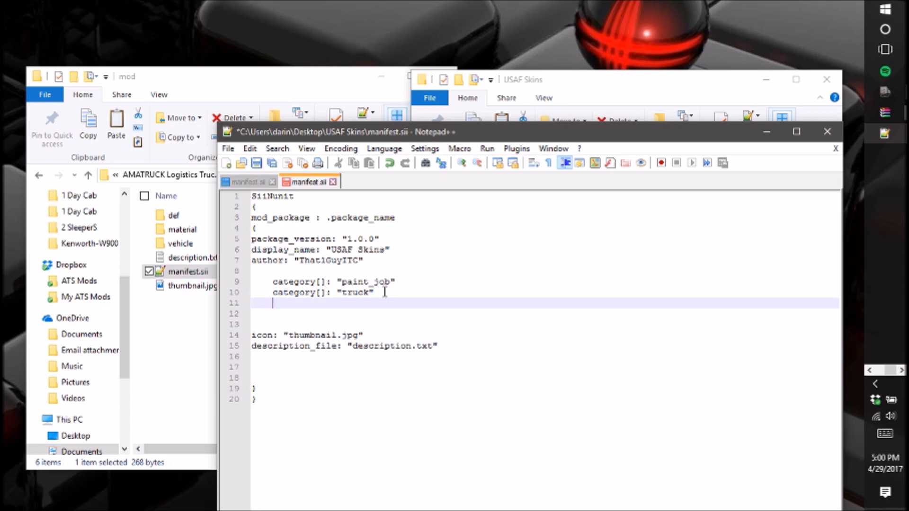
{"action": "type", "text": "ca"}
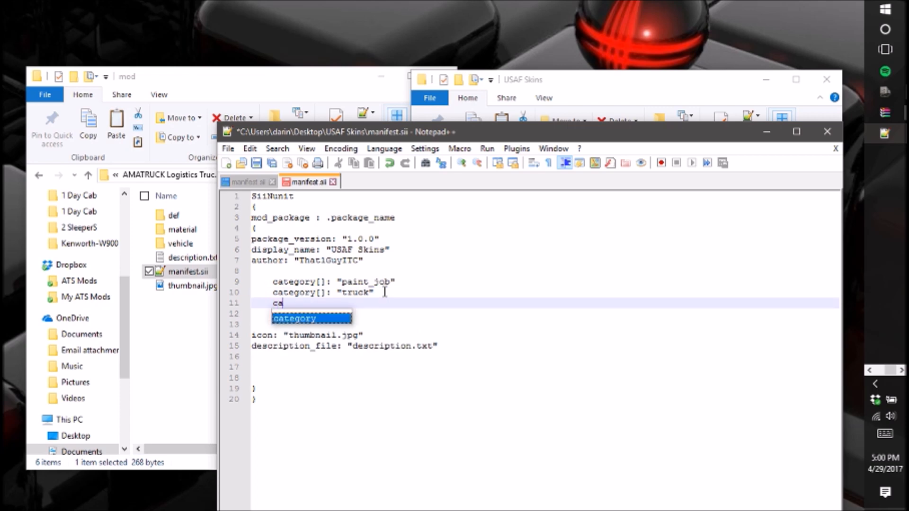
{"action": "key", "text": "Return"}
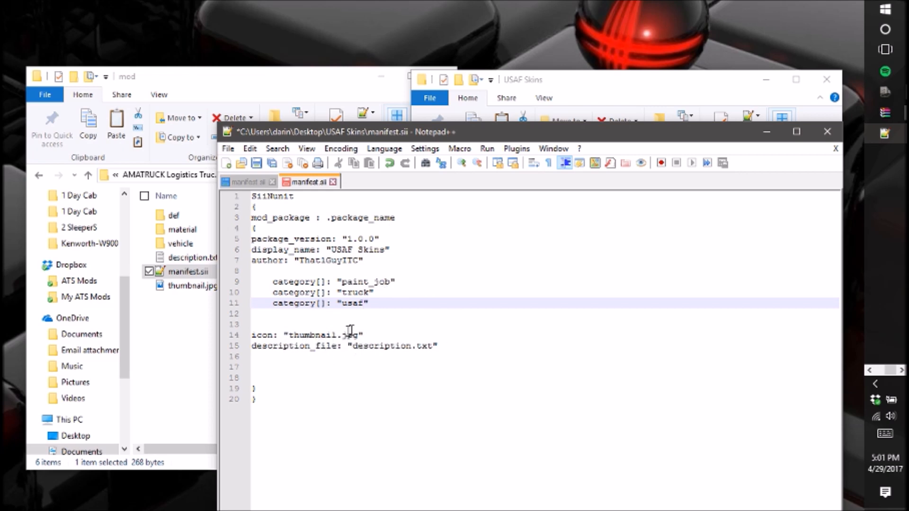
Move the editor window so the whole manifest is visible and remove the icon: "thumbnail.jpg" line with its leftover blank line.
{"action": "left_click_drag", "start_coordinate": [496, 127], "coordinate": [414, 146]}
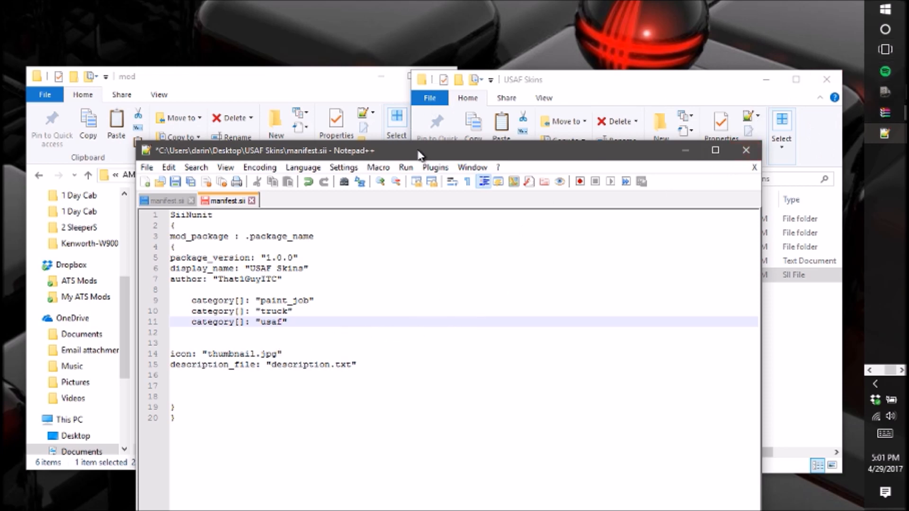
{"action": "left_click_drag", "start_coordinate": [418, 148], "coordinate": [458, 68]}
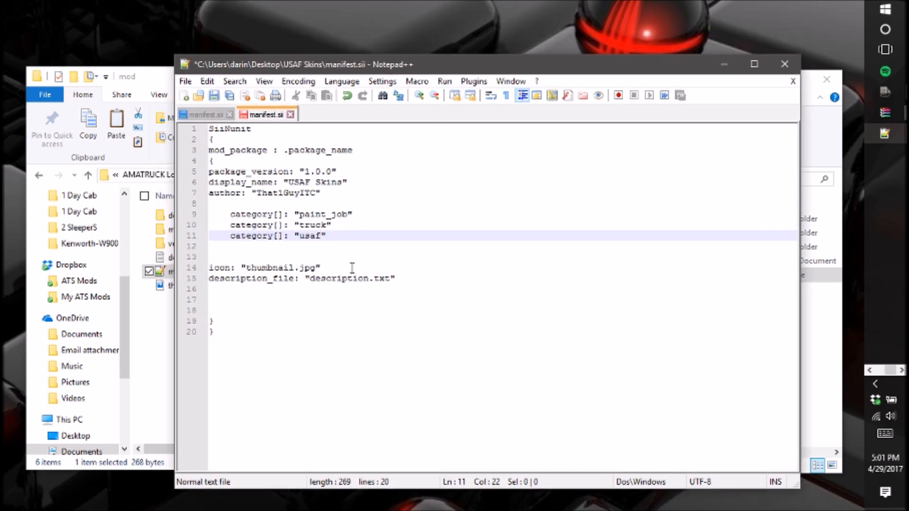
{"action": "left_click_drag", "start_coordinate": [351, 268], "coordinate": [156, 277]}
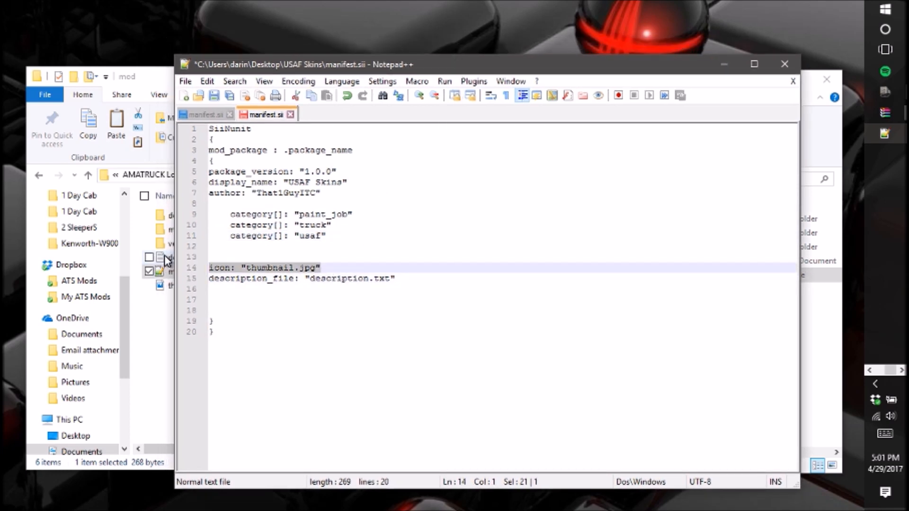
{"action": "key", "text": "Delete"}
{"action": "key", "text": "Down"}
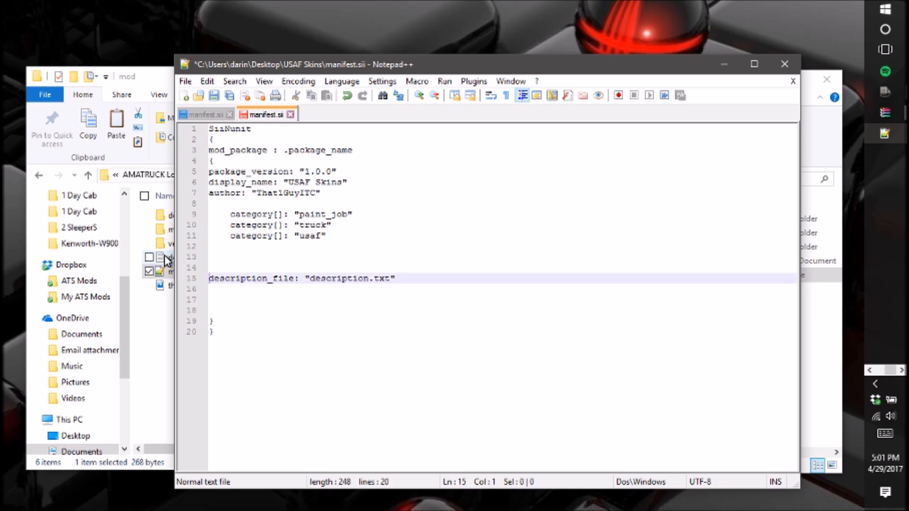
{"action": "key", "text": "BackSpace"}
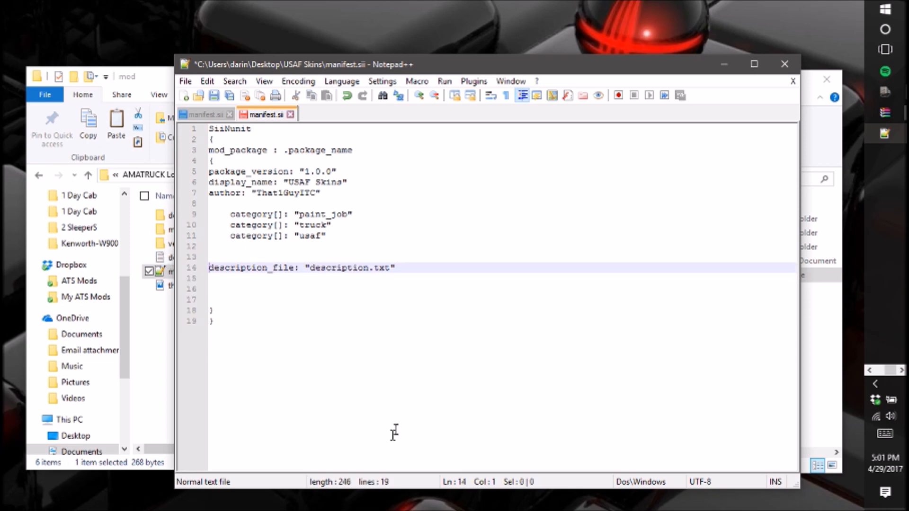
Save the edited manifest.sii and close Notepad++.
{"action": "left_click", "coordinate": [406, 367]}
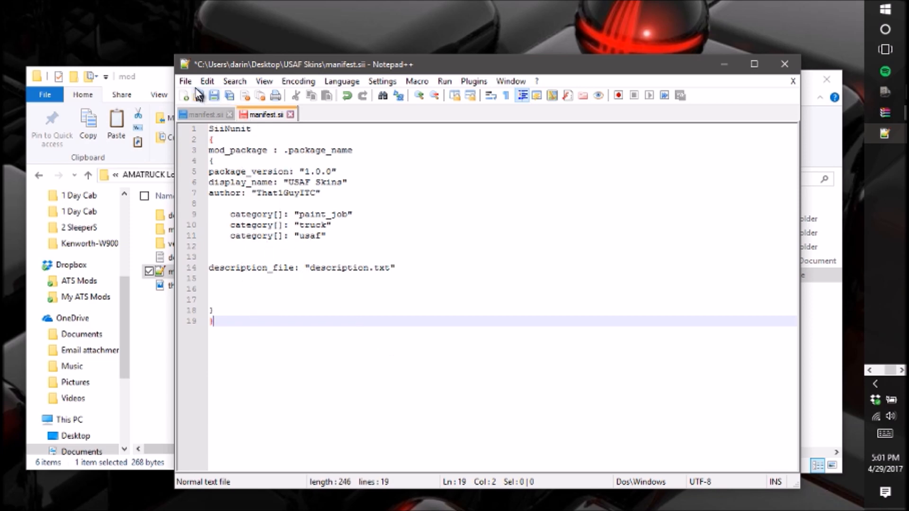
{"action": "left_click", "coordinate": [214, 95]}
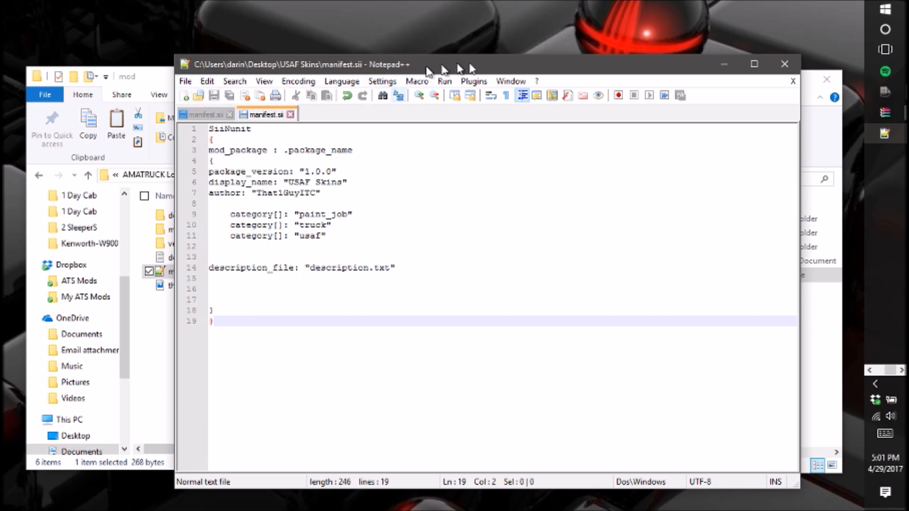
{"action": "left_click", "coordinate": [782, 64]}
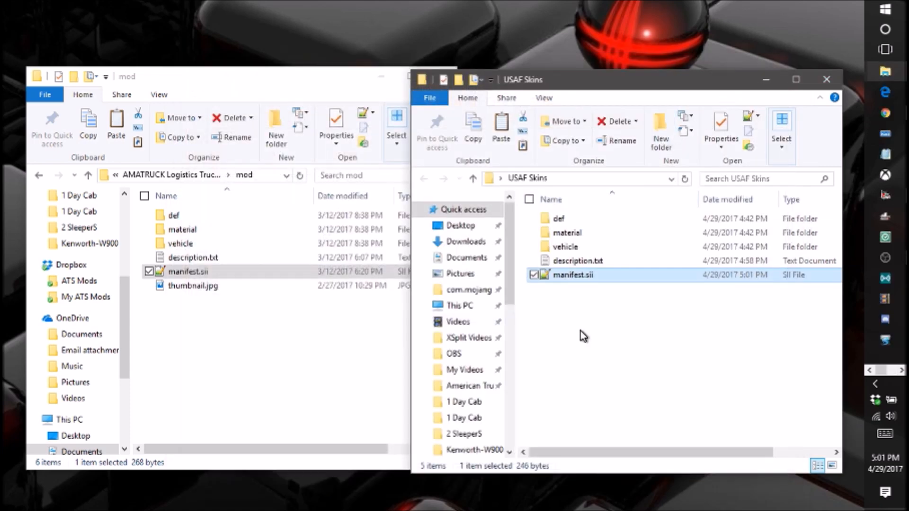
Write "This is a USAF Skin pack" in description.txt, save and close it, and close the AMATRUCK mod folder window.
{"action": "double_click", "coordinate": [603, 265]}
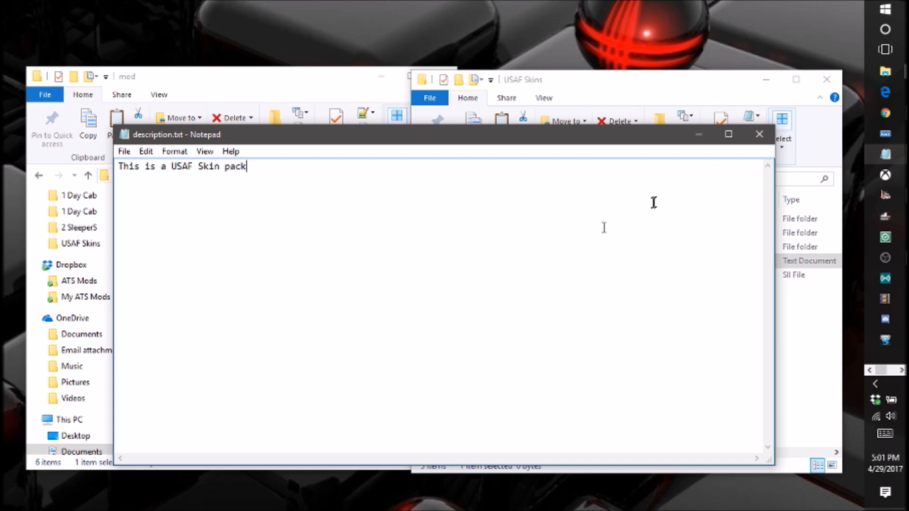
{"action": "left_click", "coordinate": [756, 134]}
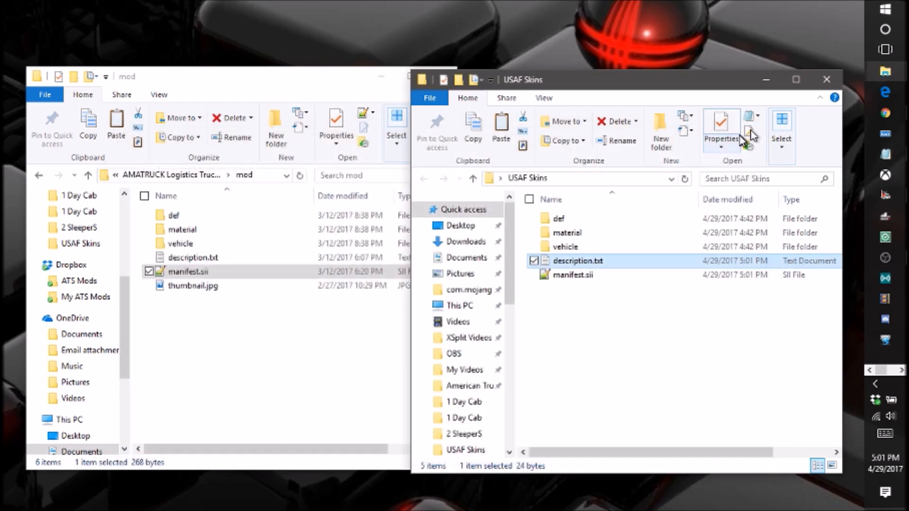
{"action": "left_click", "coordinate": [584, 390]}
{"action": "left_click_drag", "start_coordinate": [365, 81], "coordinate": [277, 134]}
{"action": "left_click", "coordinate": [354, 131]}
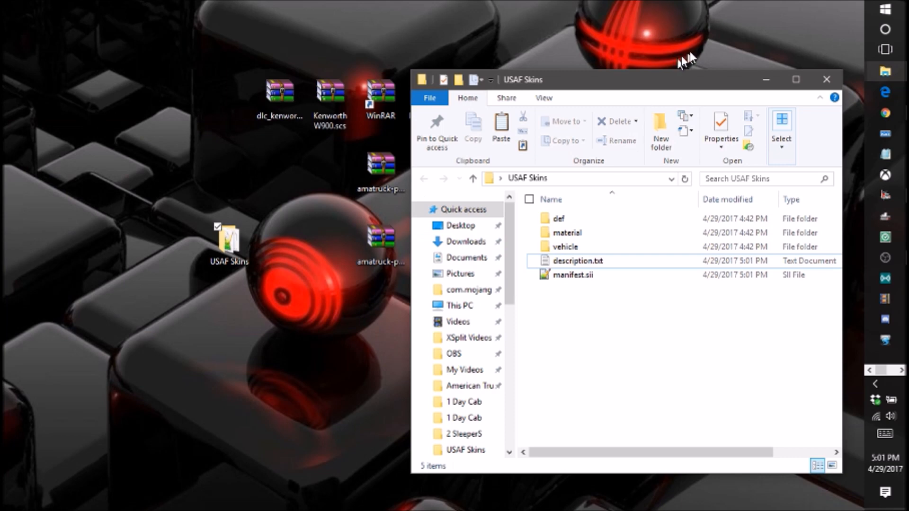
Archive all five items in the USAF Skins folder as USAF Skins.scs in ZIP format with WinRAR.
{"action": "left_click_drag", "start_coordinate": [626, 314], "coordinate": [616, 217]}
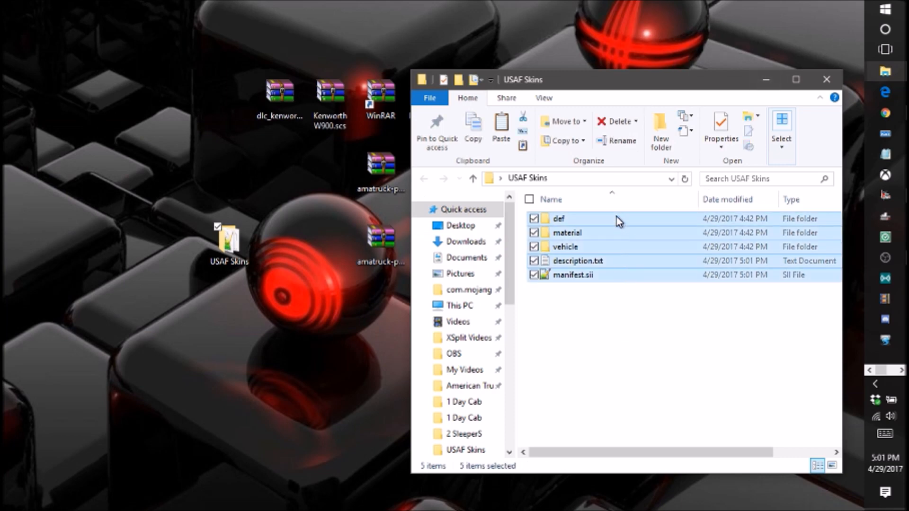
{"action": "right_click", "coordinate": [616, 239]}
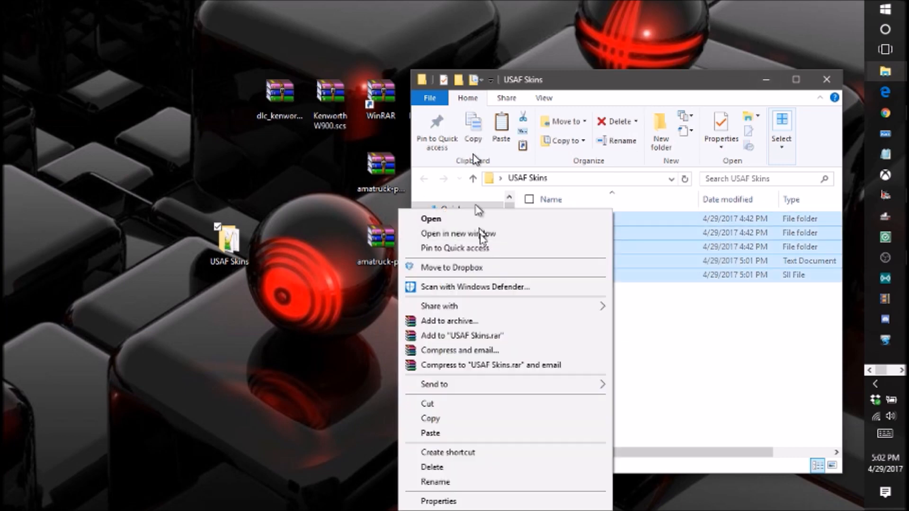
{"action": "left_click", "coordinate": [485, 323]}
{"action": "left_click", "coordinate": [381, 246]}
{"action": "left_click", "coordinate": [400, 180]}
{"action": "left_click", "coordinate": [403, 177]}
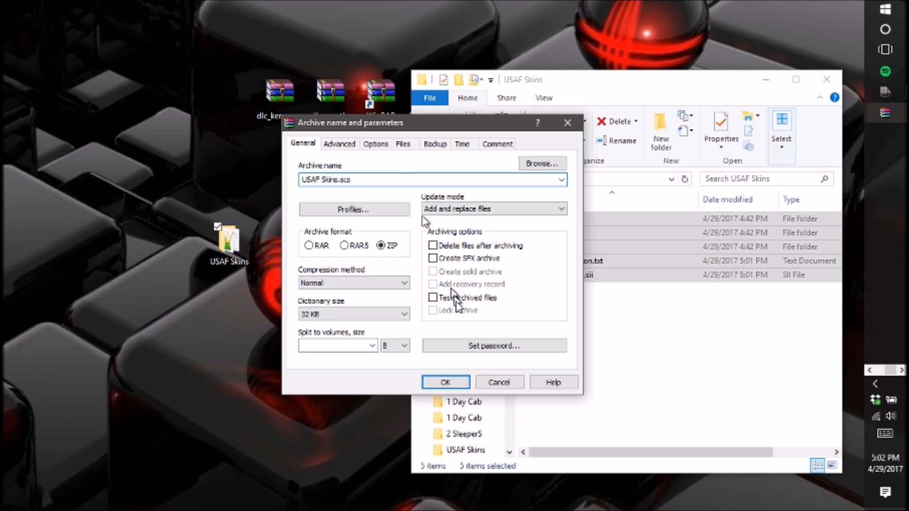
{"action": "left_click", "coordinate": [444, 382]}
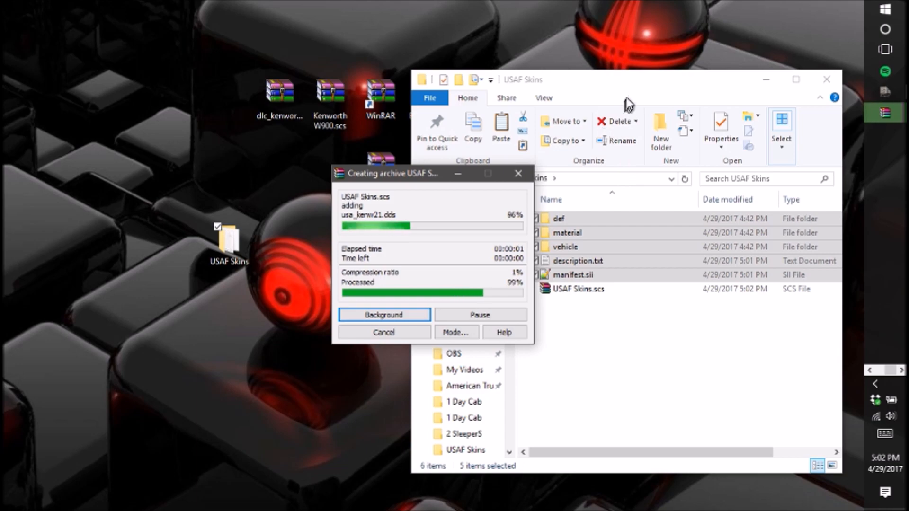
Move USAF Skins.scs from the folder to the desktop, replacing the existing file, and minimize the folder window.
{"action": "left_click_drag", "start_coordinate": [639, 85], "coordinate": [244, 120]}
{"action": "left_click_drag", "start_coordinate": [247, 247], "coordinate": [466, 329]}
{"action": "left_click_drag", "start_coordinate": [349, 323], "coordinate": [638, 345]}
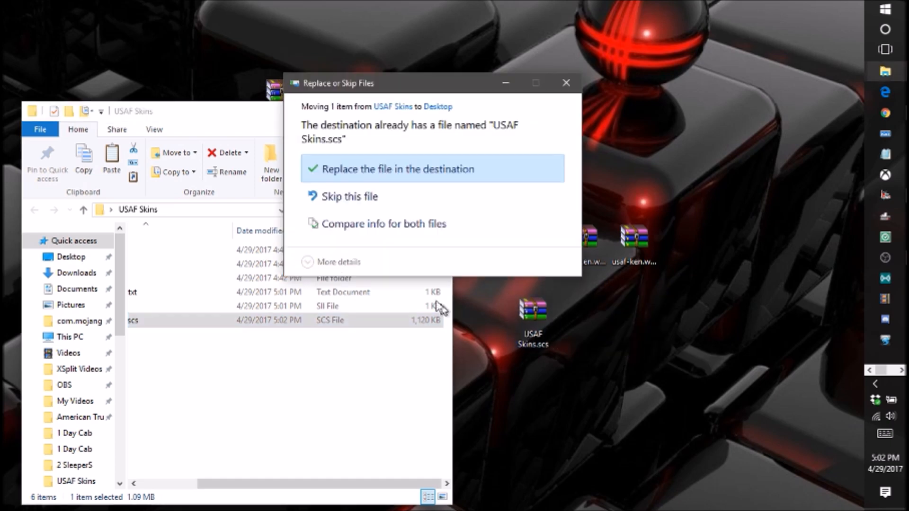
{"action": "left_click", "coordinate": [416, 176]}
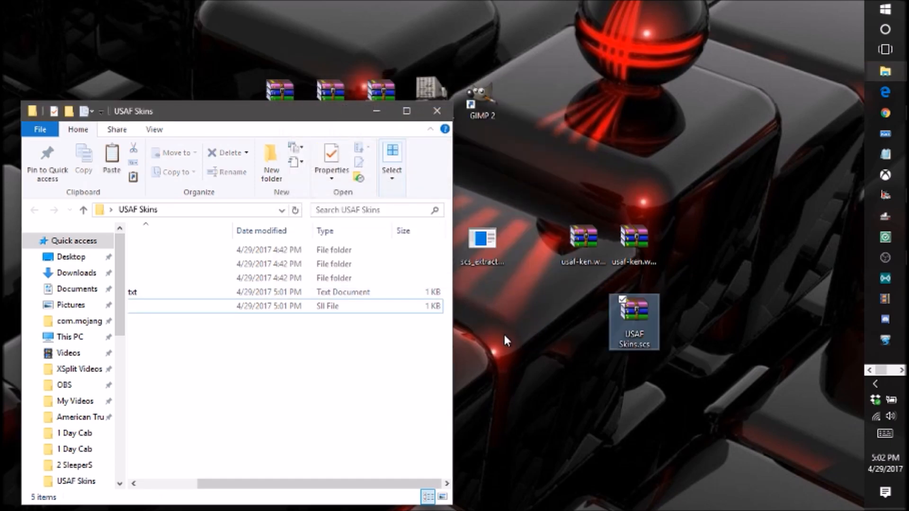
{"action": "left_click", "coordinate": [376, 111]}
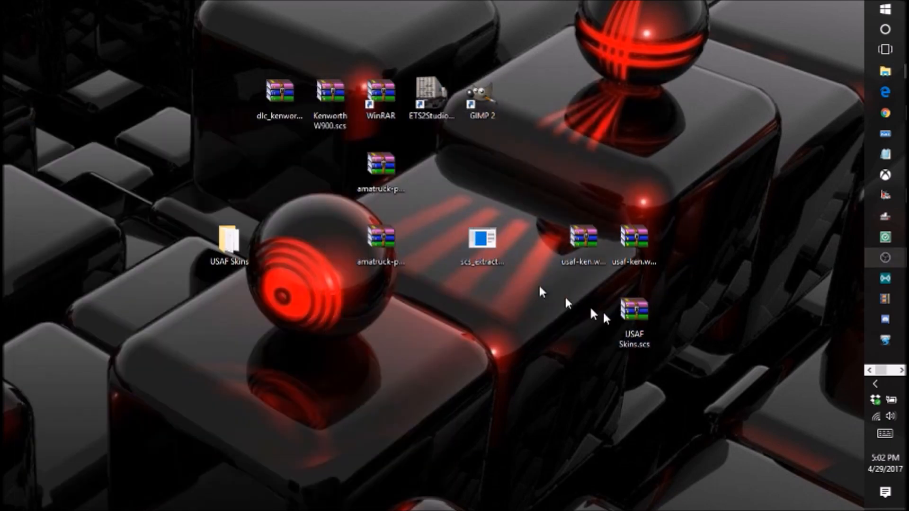
{"action": "right_click", "coordinate": [636, 331]}
{"action": "left_click", "coordinate": [784, 232]}
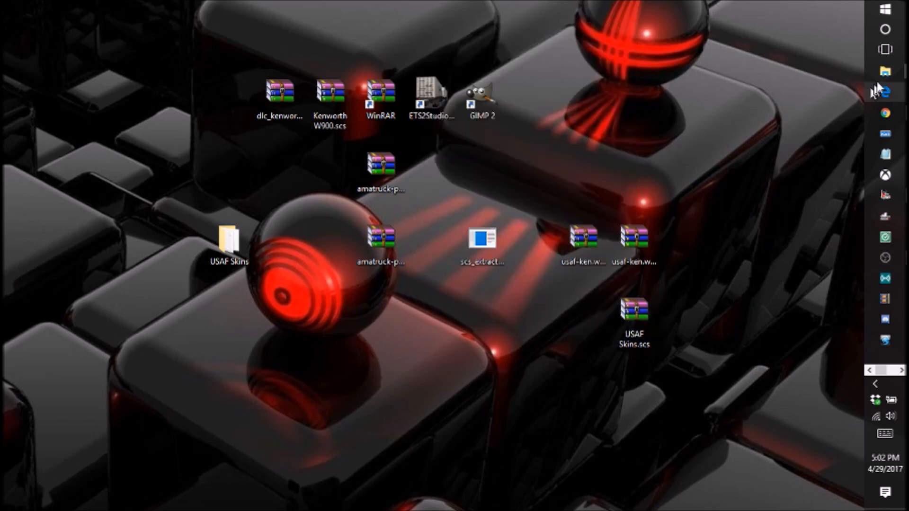
Move USAF Skins.scs from the desktop into the American Truck Simulator mod folder in Documents and launch the game.
{"action": "mouse_move", "coordinate": [886, 74]}
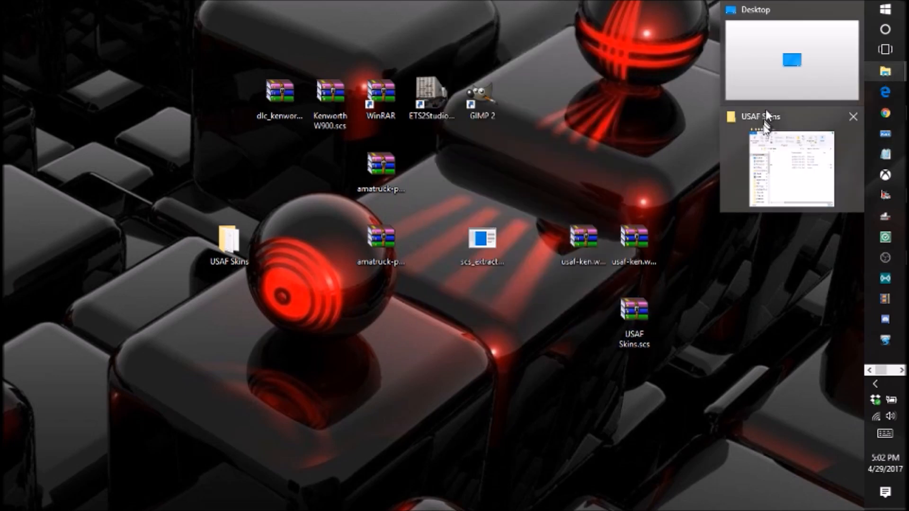
{"action": "mouse_move", "coordinate": [785, 118]}
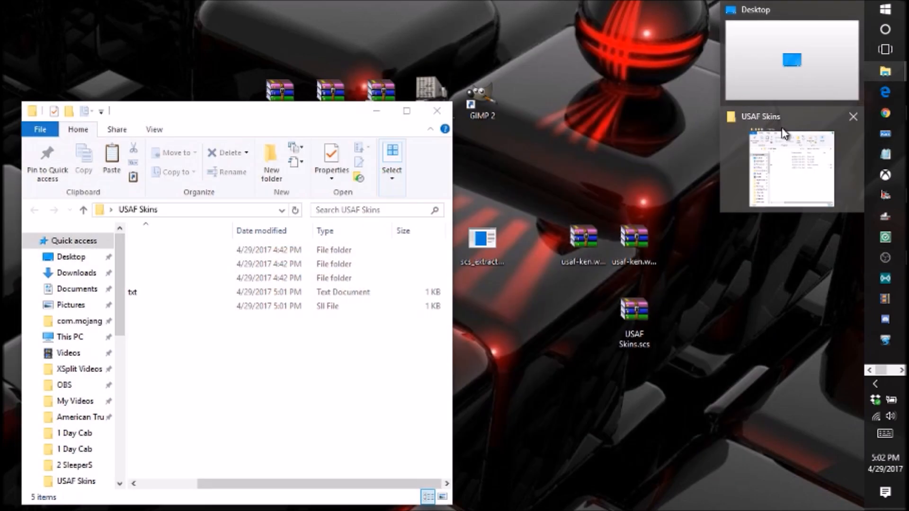
{"action": "left_click", "coordinate": [803, 43]}
{"action": "left_click", "coordinate": [378, 257]}
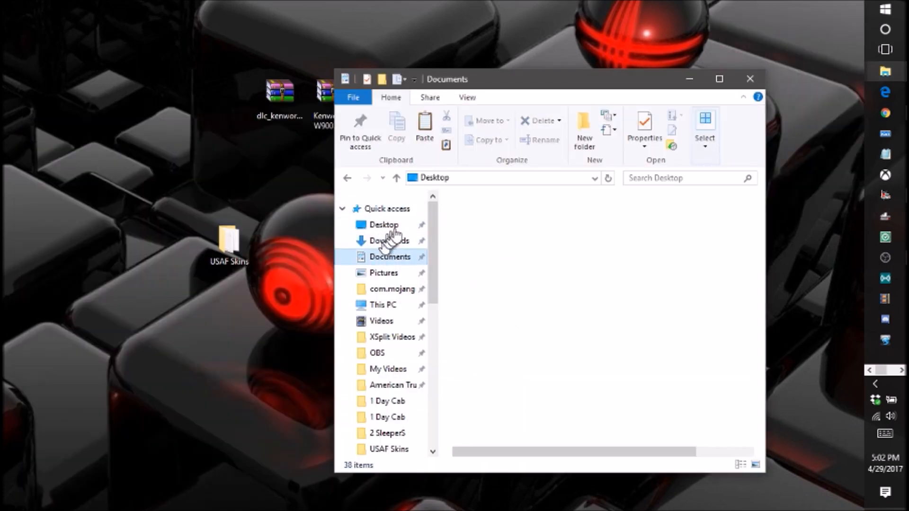
{"action": "double_click", "coordinate": [549, 219]}
{"action": "double_click", "coordinate": [548, 218]}
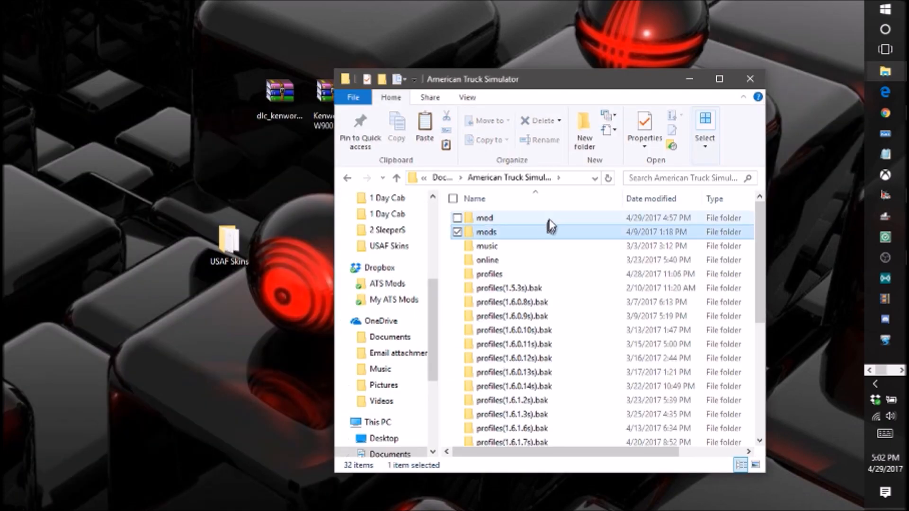
{"action": "left_click_drag", "start_coordinate": [586, 86], "coordinate": [321, 125]}
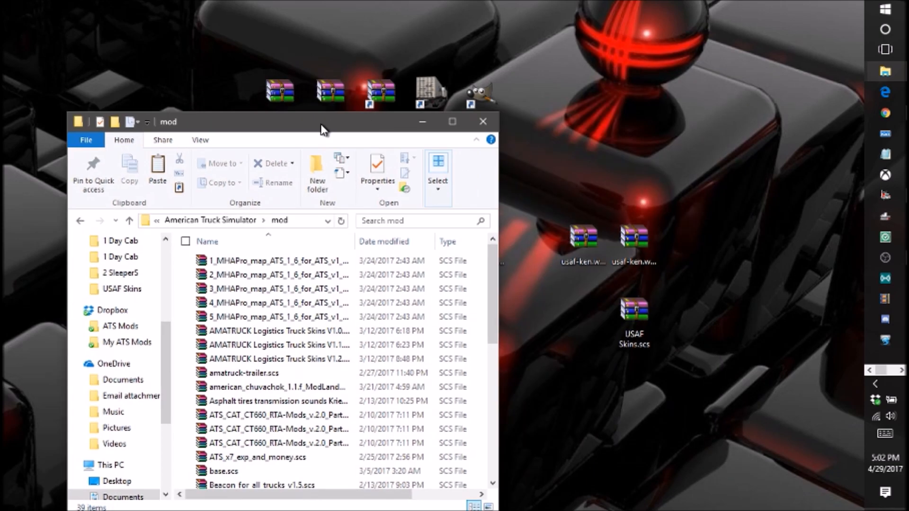
{"action": "left_click_drag", "start_coordinate": [634, 315], "coordinate": [208, 227]}
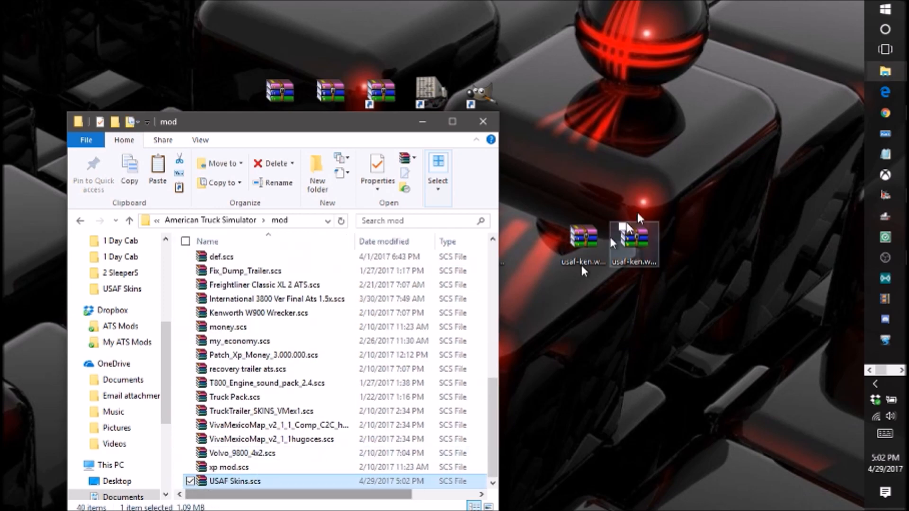
{"action": "left_click", "coordinate": [678, 146]}
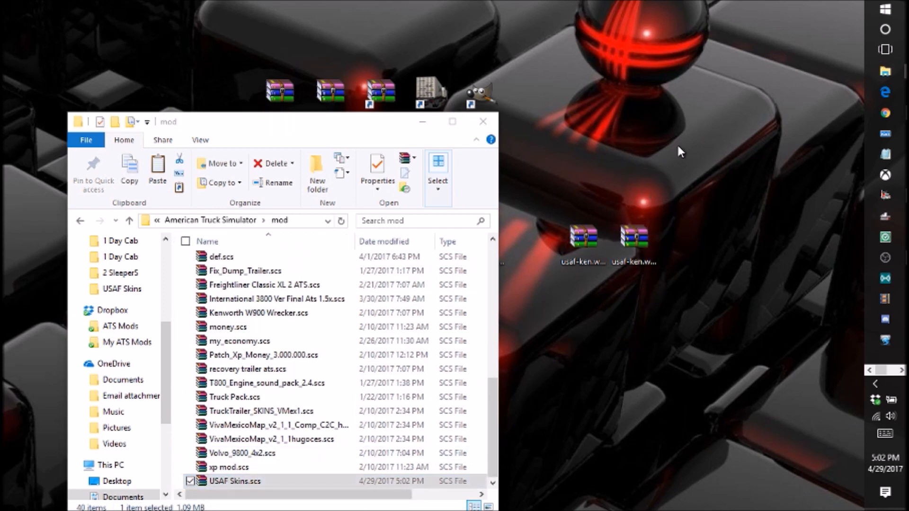
{"action": "left_click", "coordinate": [886, 197]}
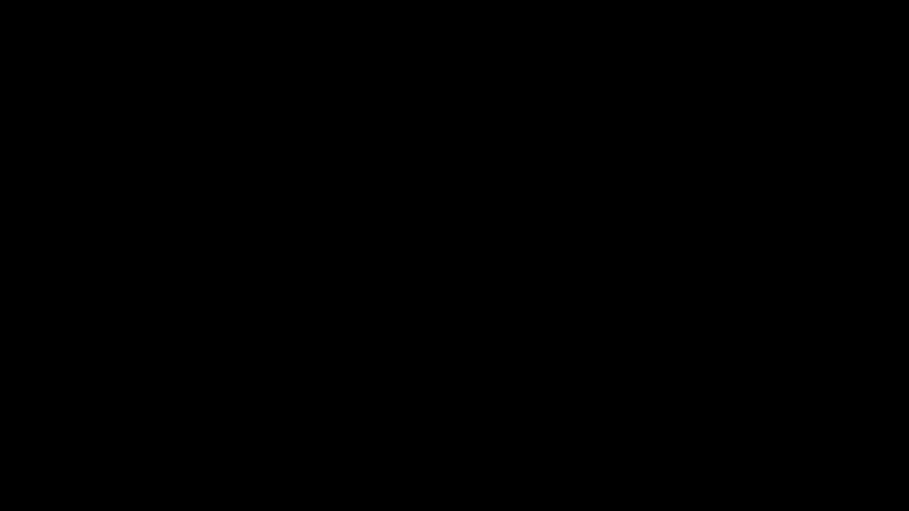
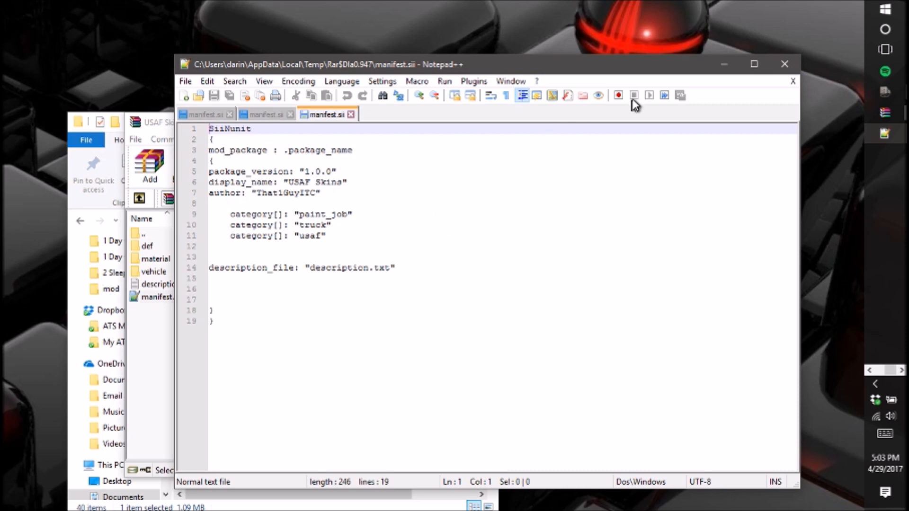
Copy the file name description.txt from the description_file line of manifest.sii.
{"action": "left_click_drag", "start_coordinate": [612, 71], "coordinate": [758, 56]}
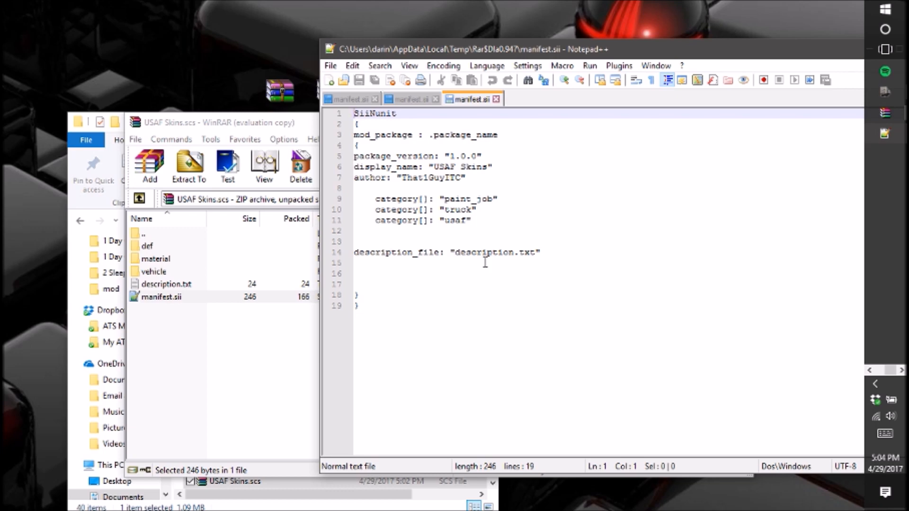
{"action": "left_click_drag", "start_coordinate": [455, 254], "coordinate": [533, 257]}
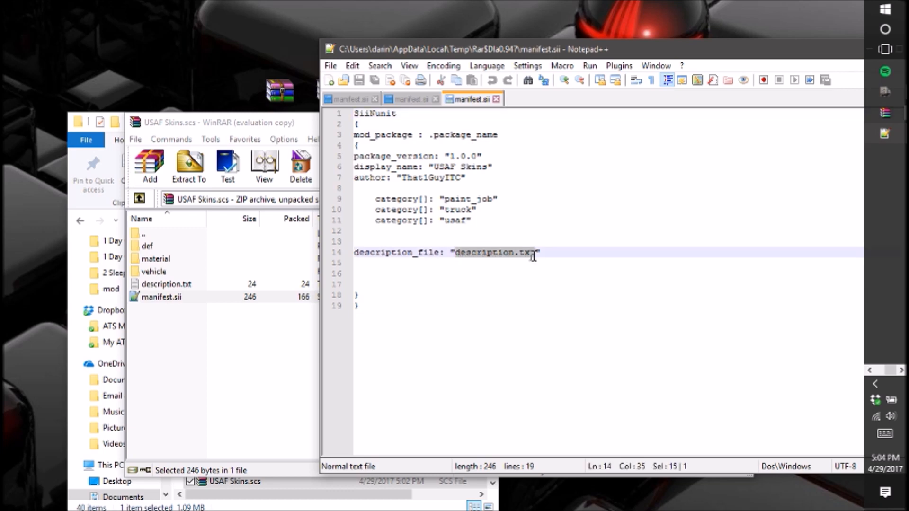
{"action": "right_click", "coordinate": [532, 256]}
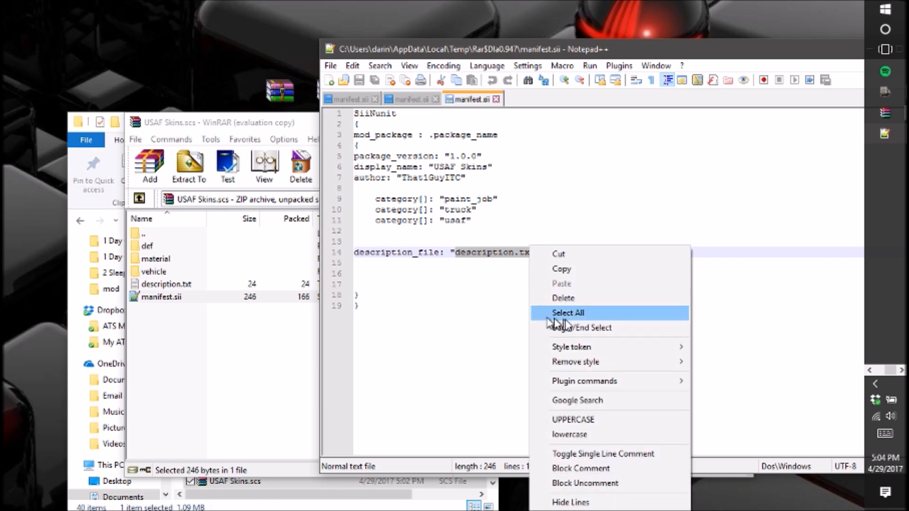
{"action": "left_click", "coordinate": [600, 274]}
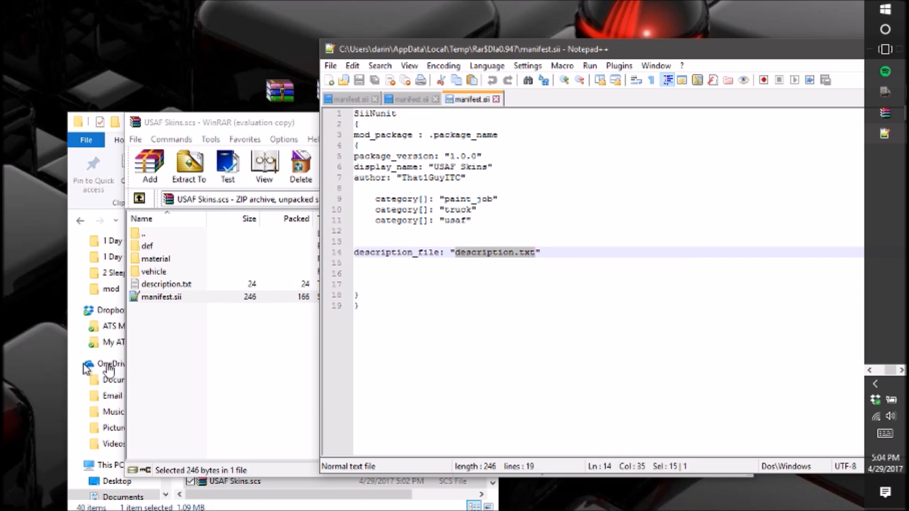
Try to rename description.txt inside the USAF Skins.scs archive using the copied file name, and dismiss the diagnostic window.
{"action": "left_click", "coordinate": [201, 310]}
{"action": "left_click", "coordinate": [510, 305]}
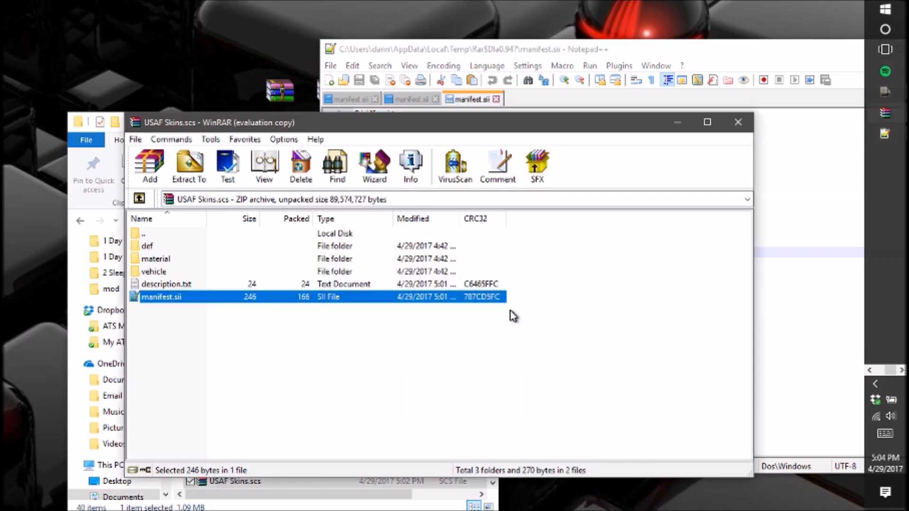
{"action": "left_click", "coordinate": [199, 284]}
{"action": "right_click", "coordinate": [200, 284]}
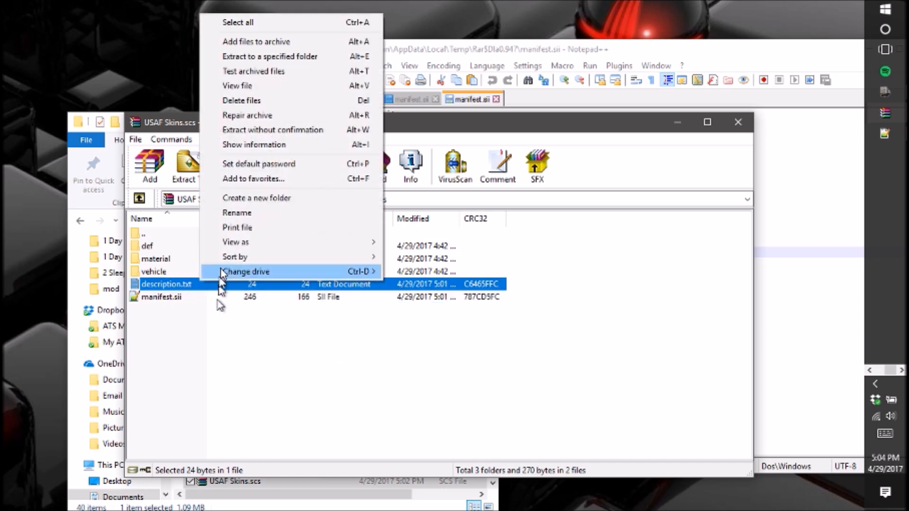
{"action": "left_click", "coordinate": [237, 213]}
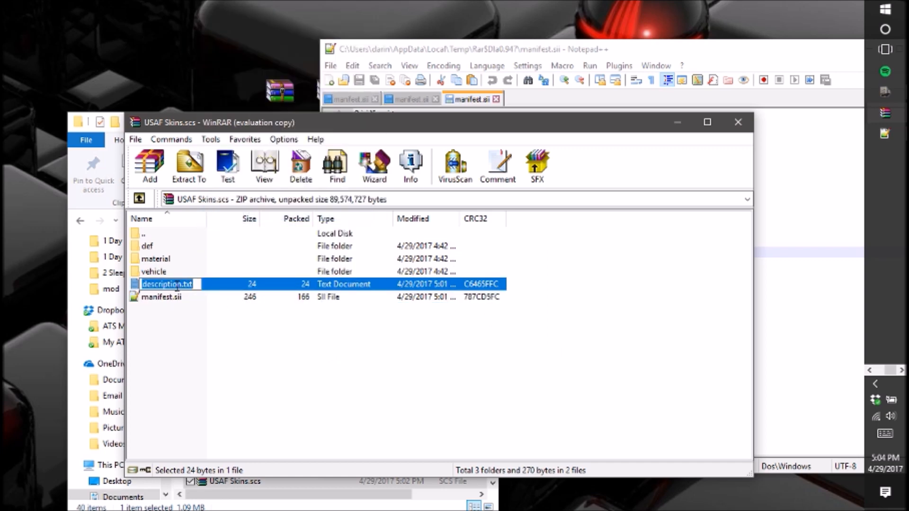
{"action": "right_click", "coordinate": [177, 285]}
{"action": "left_click", "coordinate": [116, 342]}
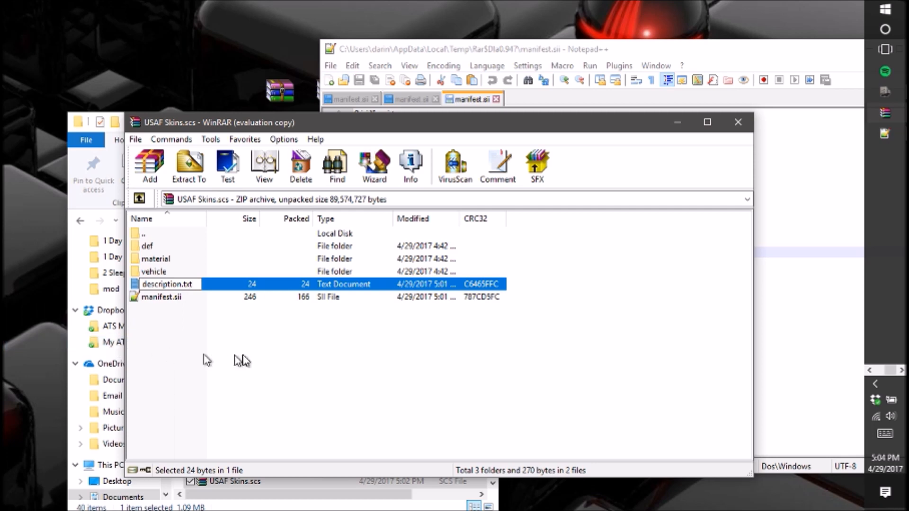
{"action": "left_click", "coordinate": [242, 360]}
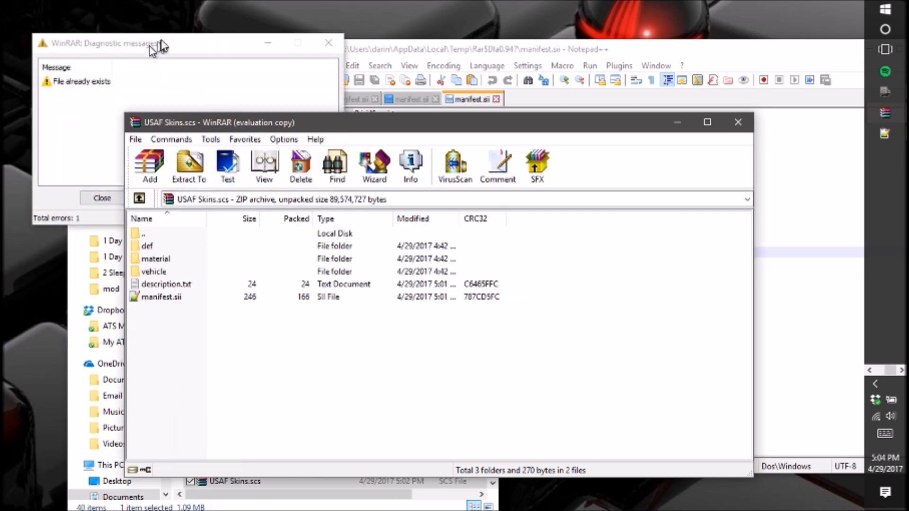
{"action": "left_click", "coordinate": [152, 47]}
{"action": "left_click", "coordinate": [104, 198]}
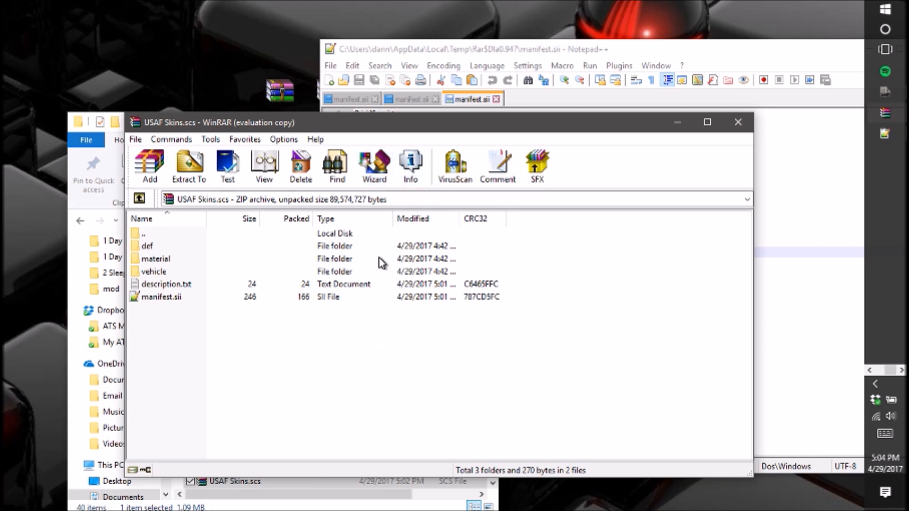
Review the contents of manifest.sii and description.txt inside the USAF Skins.scs archive, then close both files and the archive.
{"action": "double_click", "coordinate": [256, 299]}
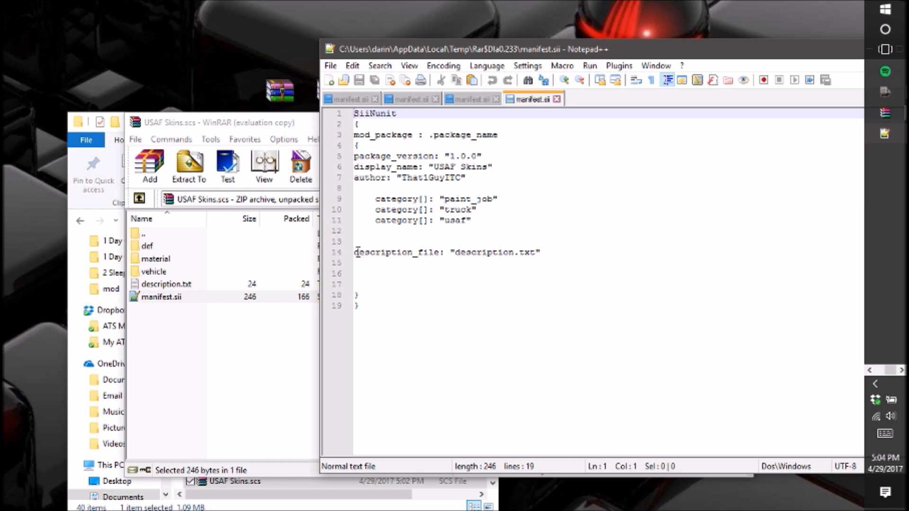
{"action": "left_click_drag", "start_coordinate": [676, 56], "coordinate": [510, 76]}
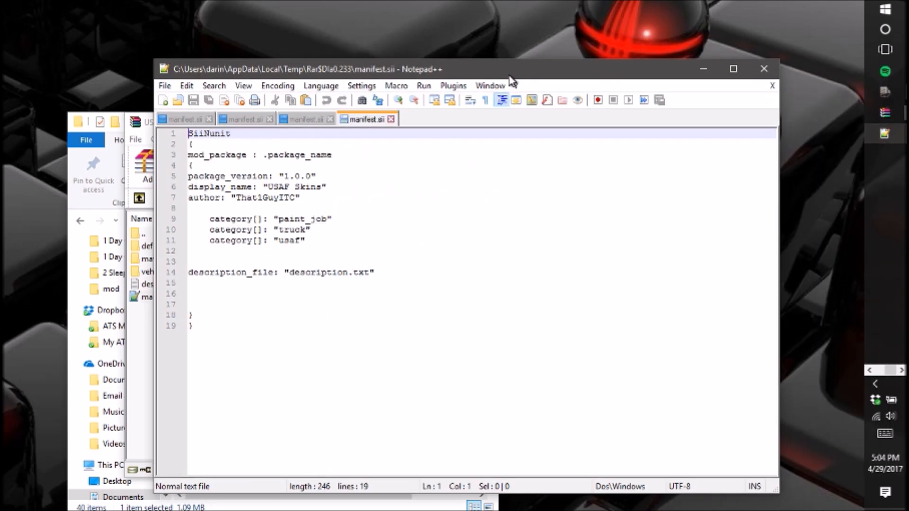
{"action": "left_click", "coordinate": [768, 71]}
{"action": "double_click", "coordinate": [228, 284]}
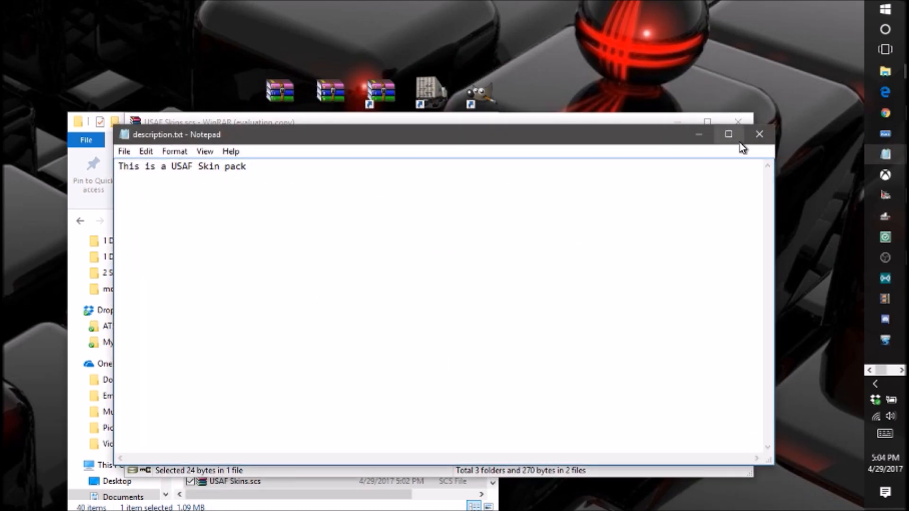
{"action": "left_click", "coordinate": [759, 134]}
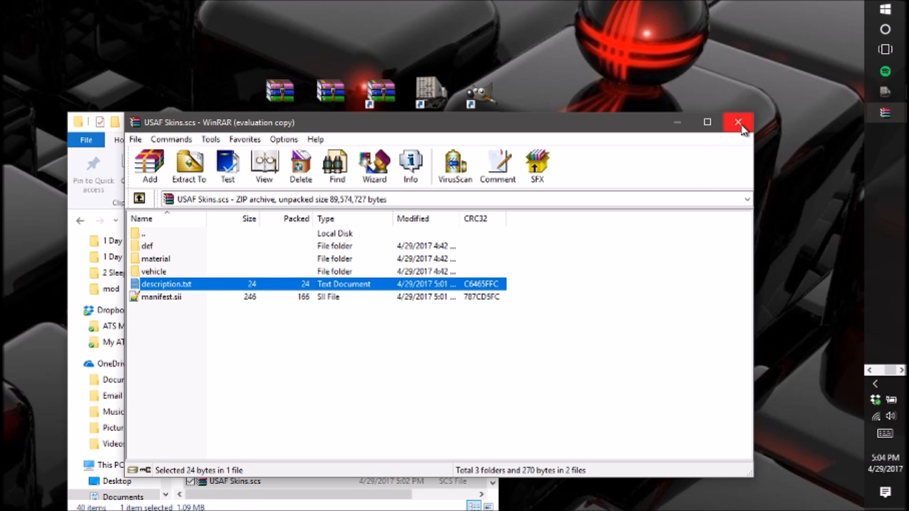
{"action": "left_click", "coordinate": [740, 124]}
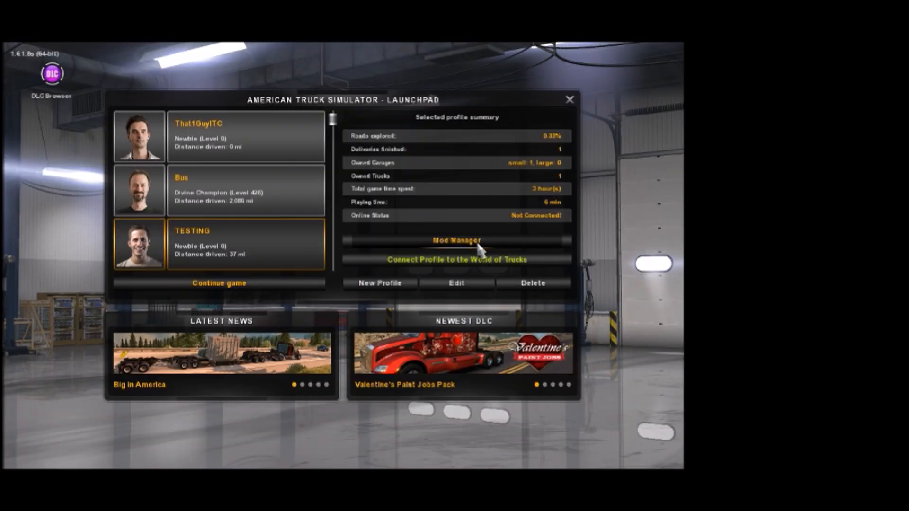
Switch to American Truck Simulator, check the USAF Skins mod details in the mod manager, and exit the mod manager.
{"action": "left_click", "coordinate": [477, 241]}
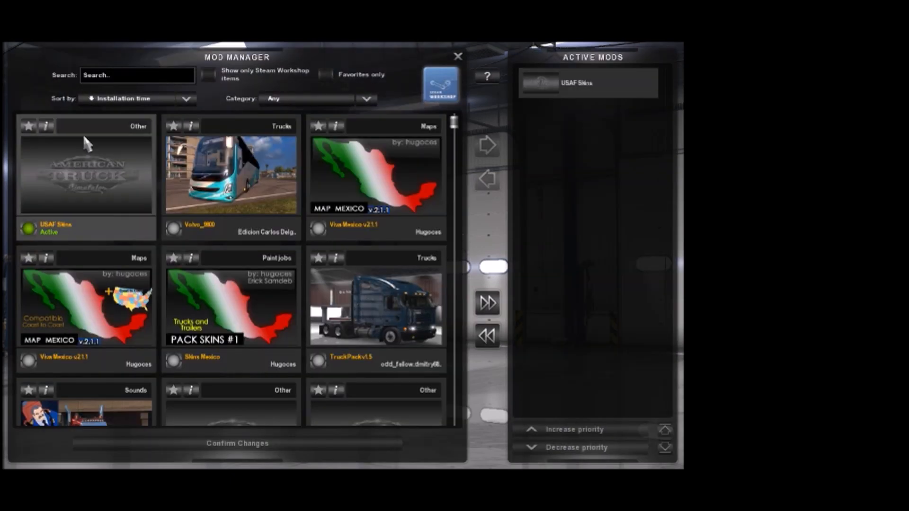
{"action": "left_click", "coordinate": [46, 126]}
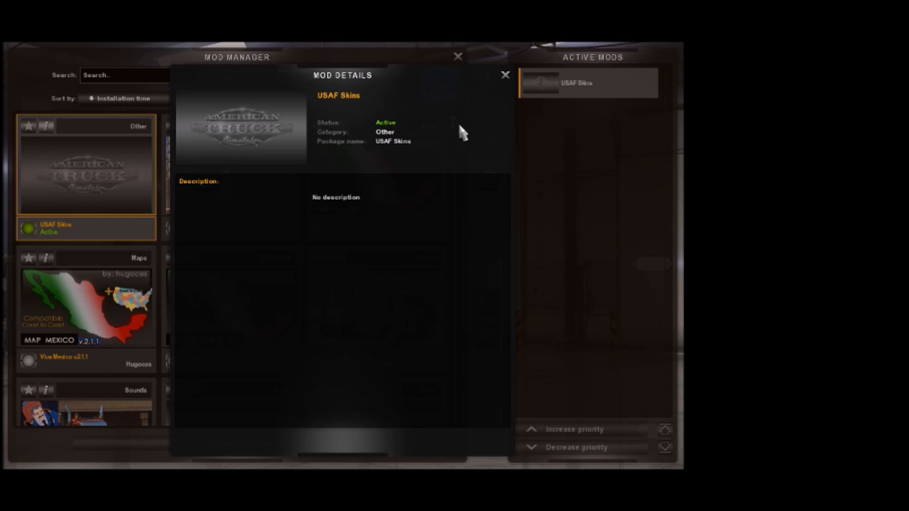
{"action": "left_click", "coordinate": [506, 75]}
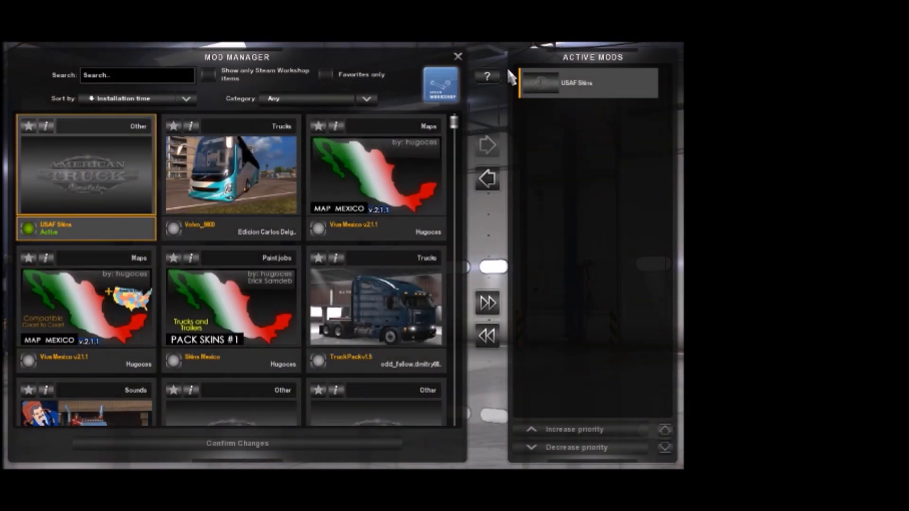
{"action": "left_click", "coordinate": [456, 59]}
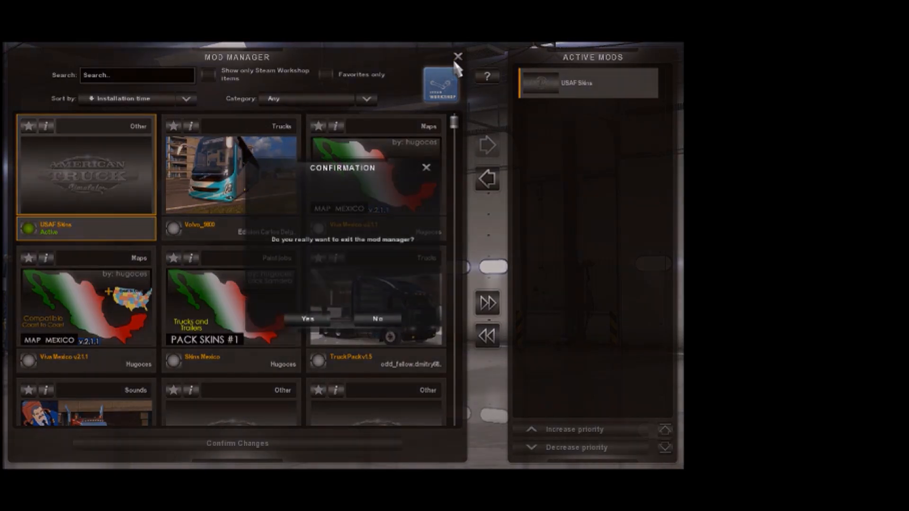
{"action": "left_click", "coordinate": [298, 321]}
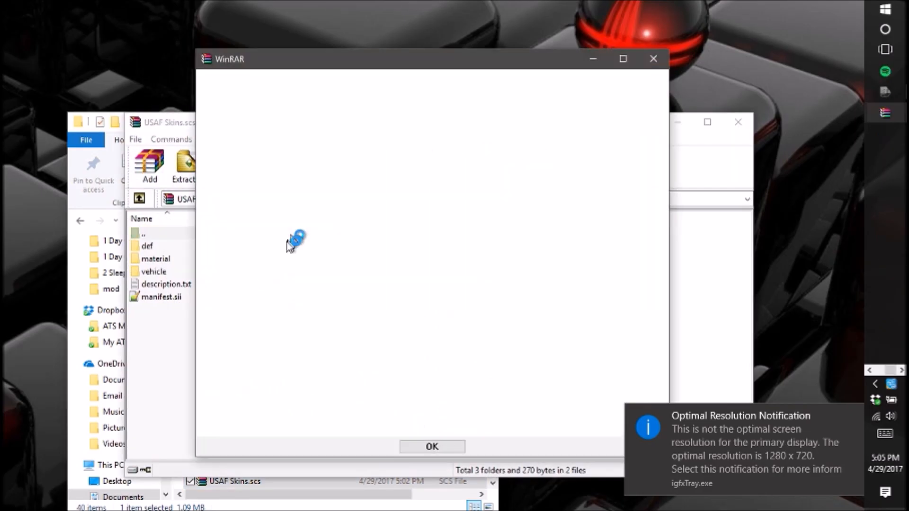
Dismiss the WinRAR notice, recheck manifest.sii from the USAF Skins.scs archive, and minimize the text editor.
{"action": "left_click", "coordinate": [653, 59]}
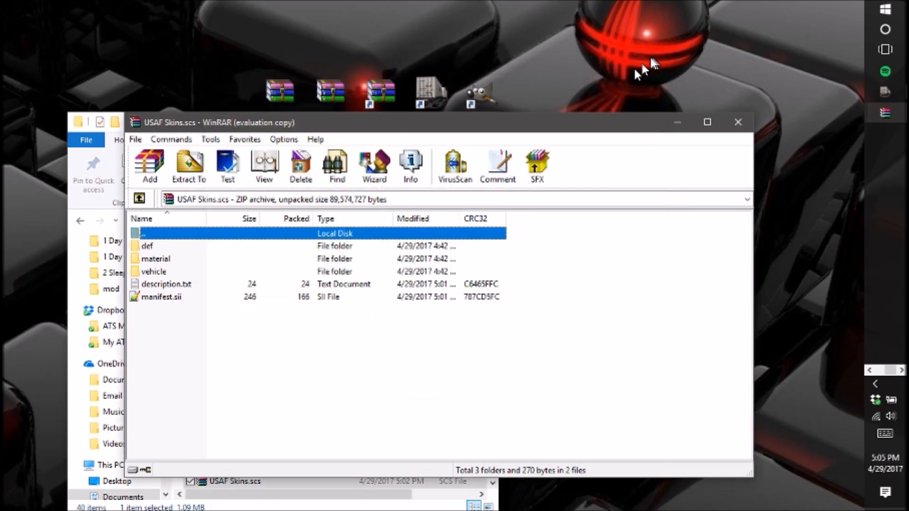
{"action": "double_click", "coordinate": [340, 297]}
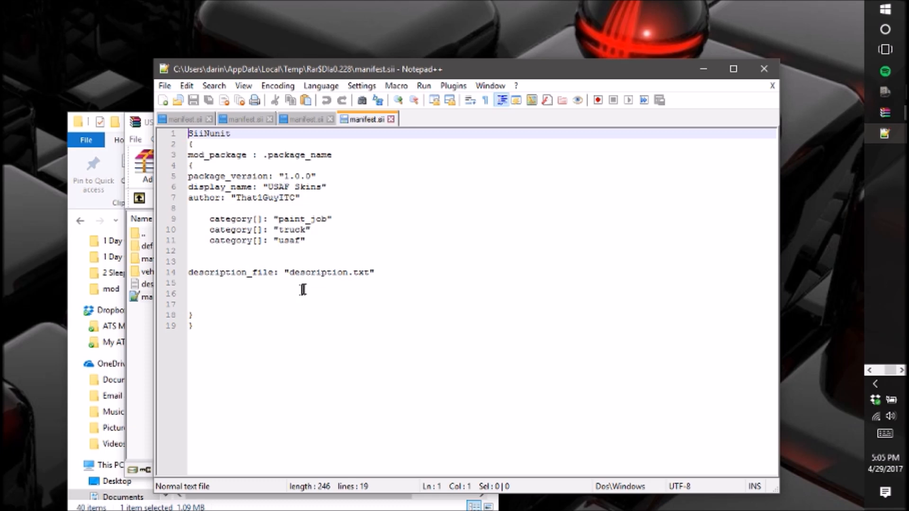
{"action": "left_click", "coordinate": [702, 68]}
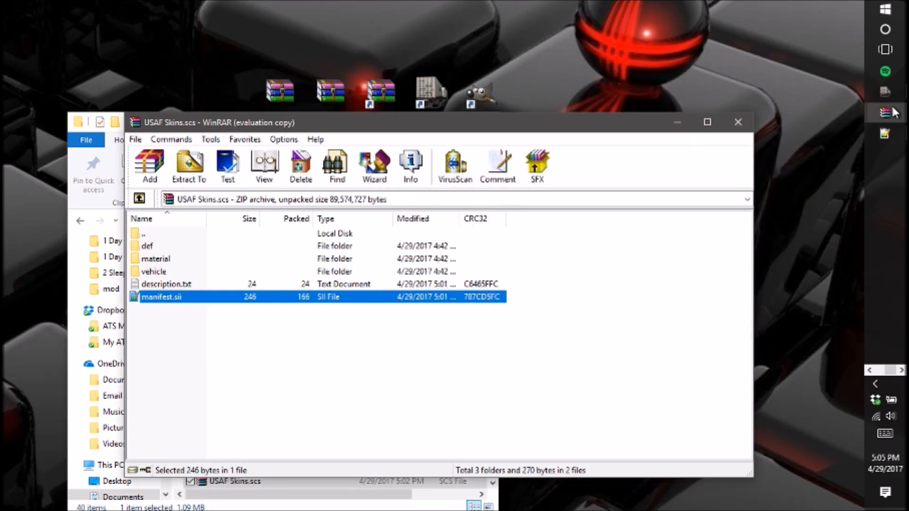
Close the leftover WinRAR windows for usaf-ken.w900-1-1.scs, usaf-ken.w900-2-1.scs and amatruck-pete.579-1-1.scs.
{"action": "mouse_move", "coordinate": [886, 112]}
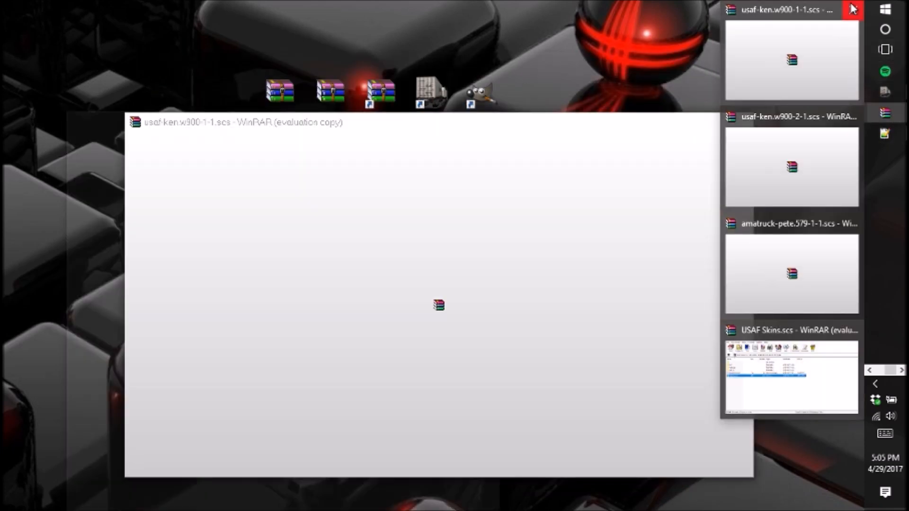
{"action": "left_click", "coordinate": [853, 10]}
{"action": "left_click", "coordinate": [851, 11]}
{"action": "left_click", "coordinate": [851, 20]}
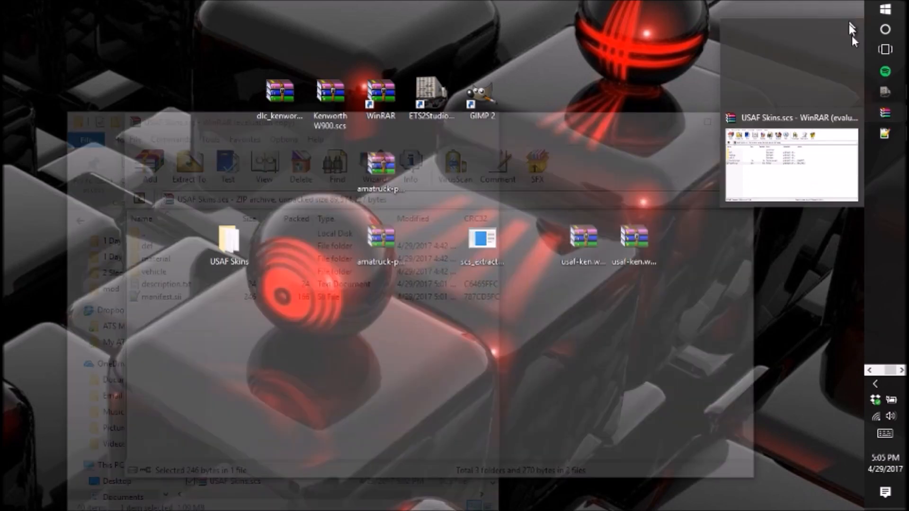
{"action": "left_click", "coordinate": [869, 371]}
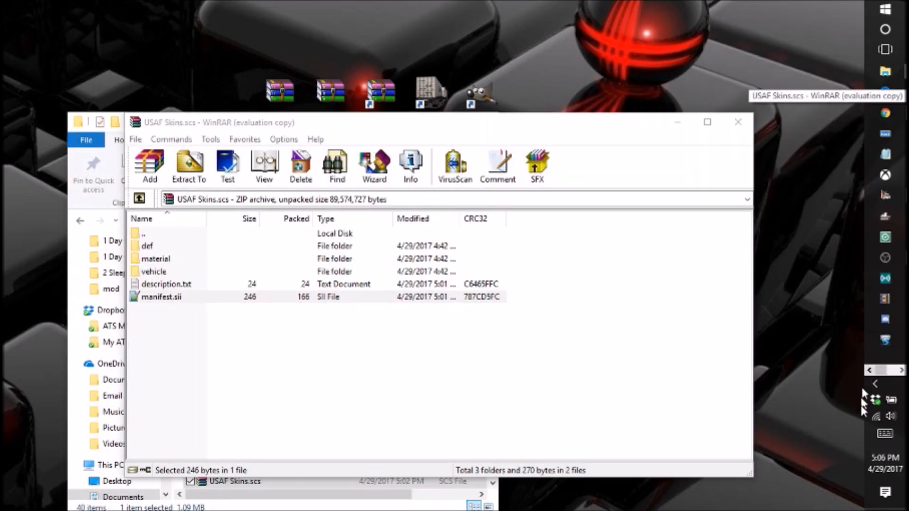
Bring up the USAF Skins folder window and browse from it to Documents > ATS Modding > ATS Mod Template.
{"action": "mouse_move", "coordinate": [886, 74]}
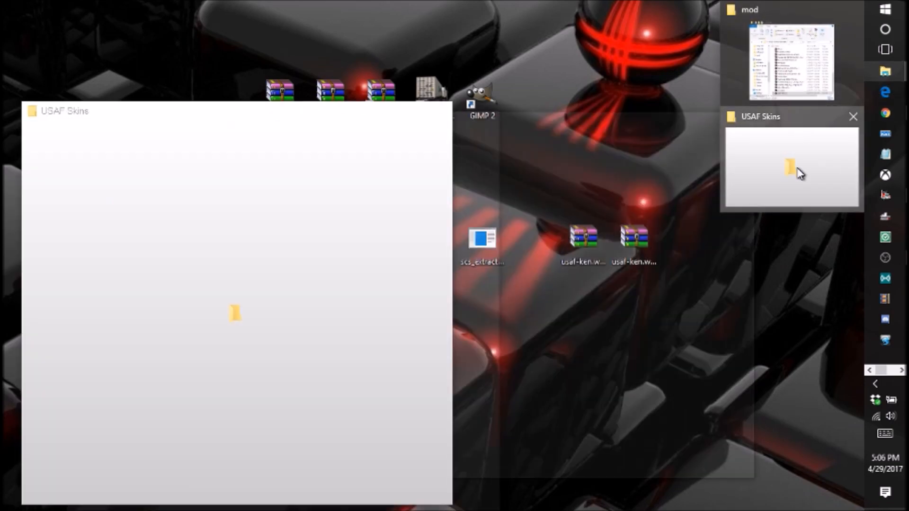
{"action": "left_click", "coordinate": [798, 172]}
{"action": "left_click_drag", "start_coordinate": [305, 116], "coordinate": [516, 98]}
{"action": "left_click_drag", "start_coordinate": [493, 467], "coordinate": [434, 466]}
{"action": "left_click_drag", "start_coordinate": [332, 299], "coordinate": [349, 328]}
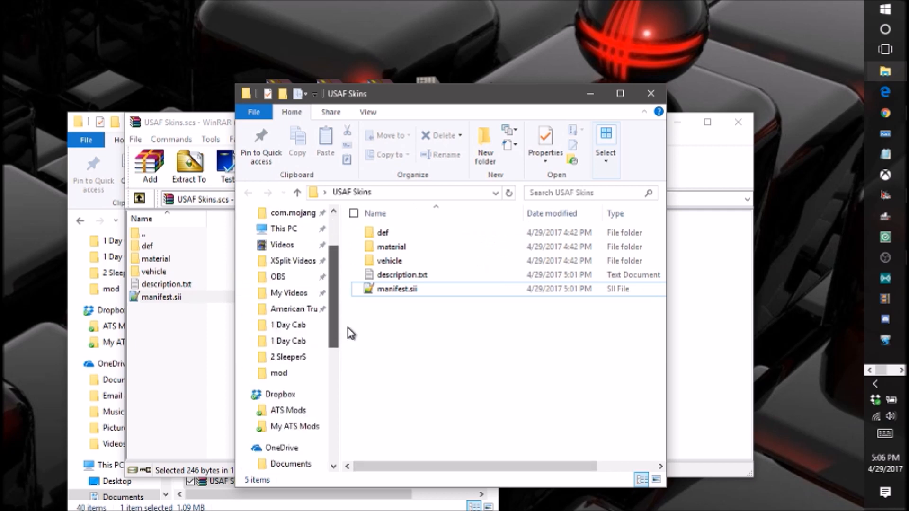
{"action": "left_click", "coordinate": [298, 313]}
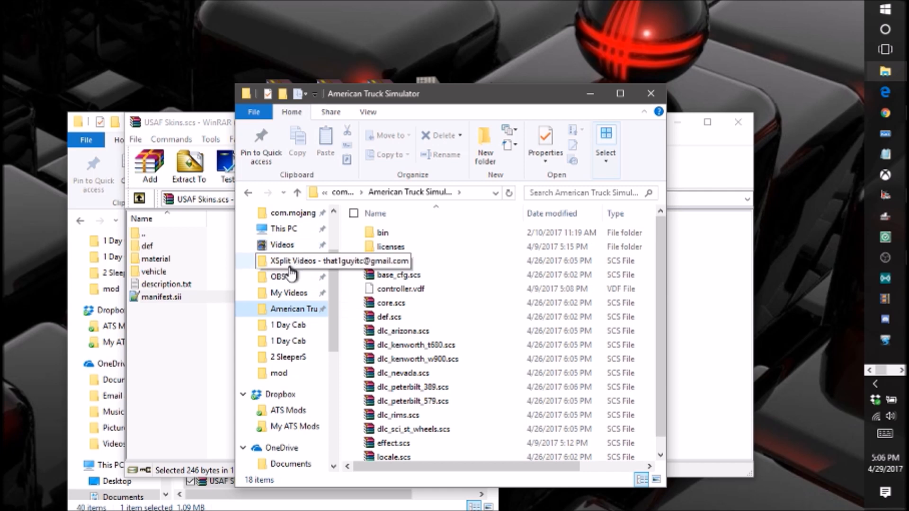
{"action": "left_click", "coordinate": [265, 375]}
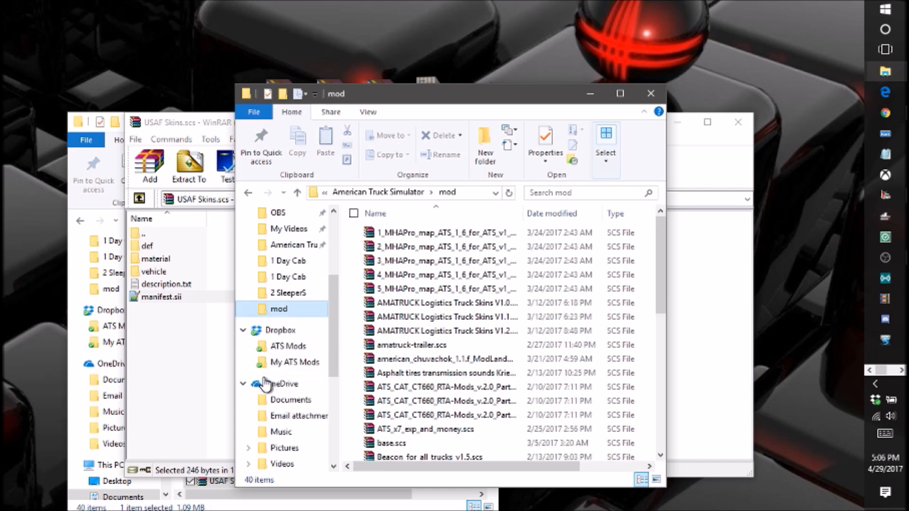
{"action": "scroll", "coordinate": [270, 409], "scroll_direction": "up", "scroll_amount": 3}
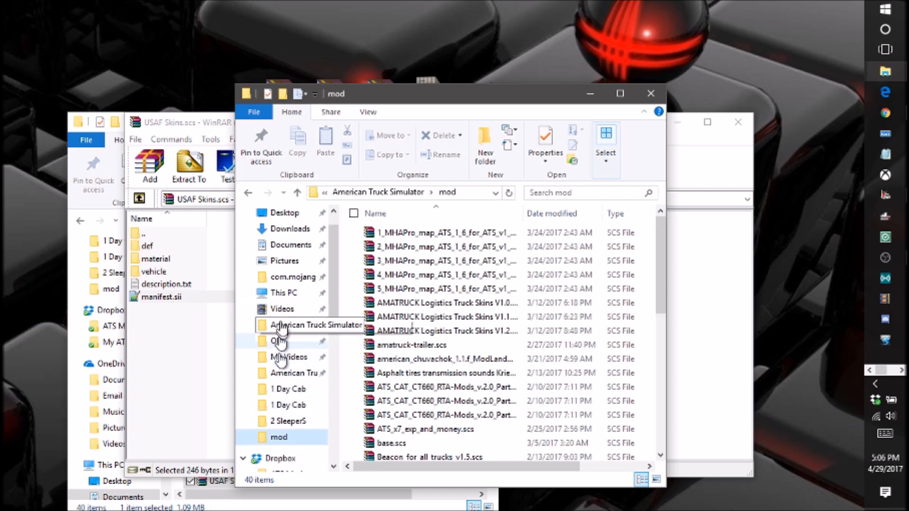
{"action": "left_click", "coordinate": [290, 245]}
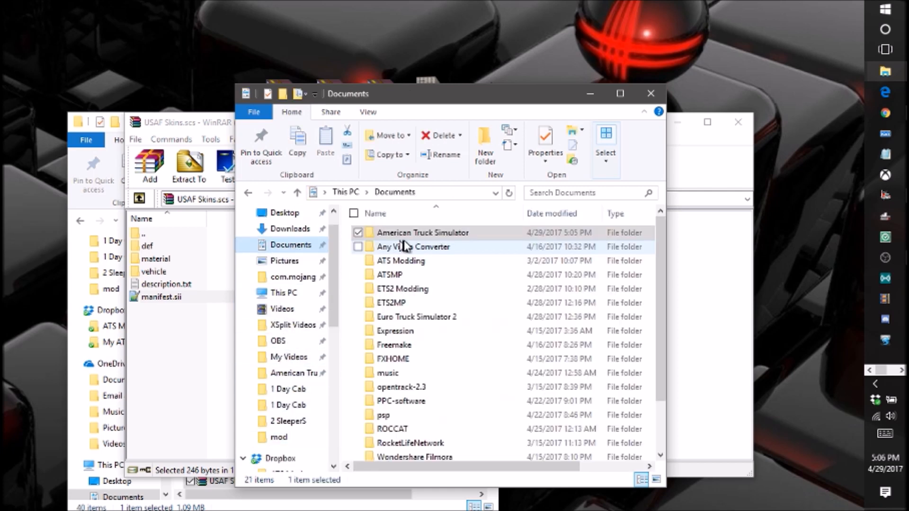
{"action": "double_click", "coordinate": [445, 270]}
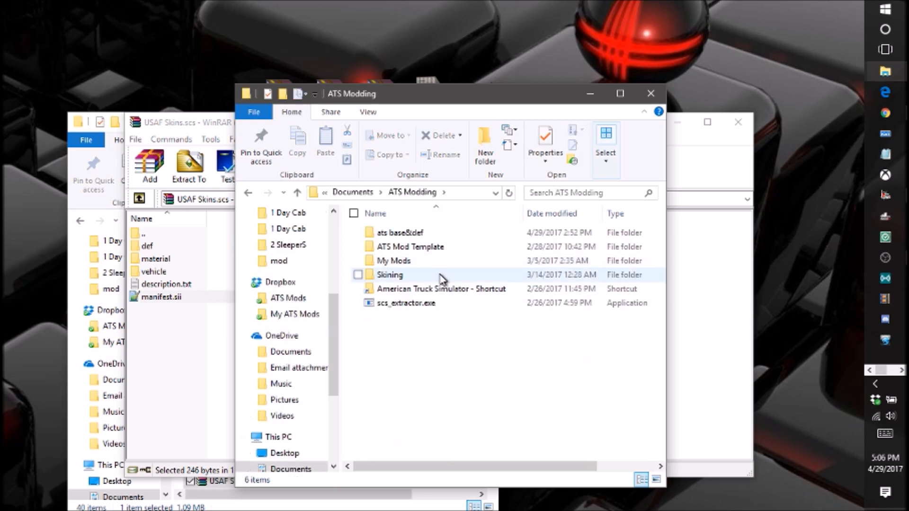
{"action": "double_click", "coordinate": [447, 247]}
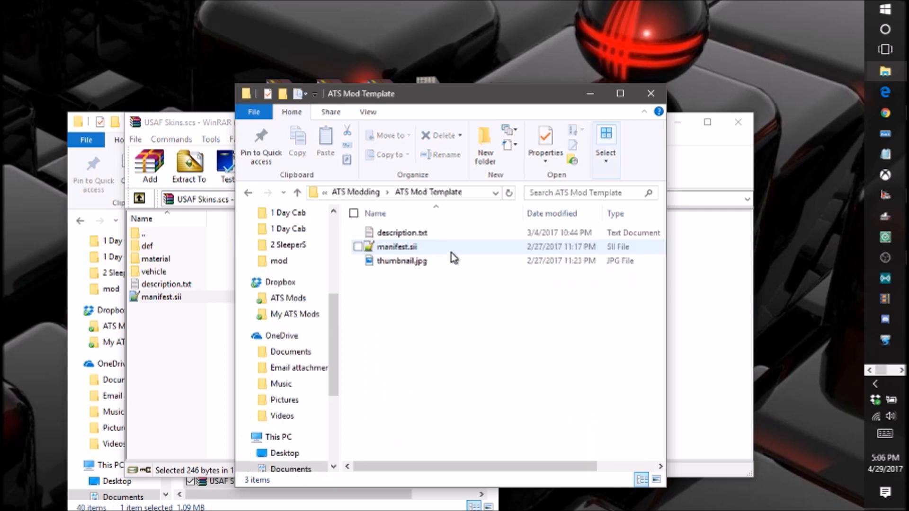
Open the template's manifest.sii, copy the line icon: "thumbnail.jpg", and minimize the text editor.
{"action": "left_click", "coordinate": [462, 247]}
{"action": "double_click", "coordinate": [462, 246]}
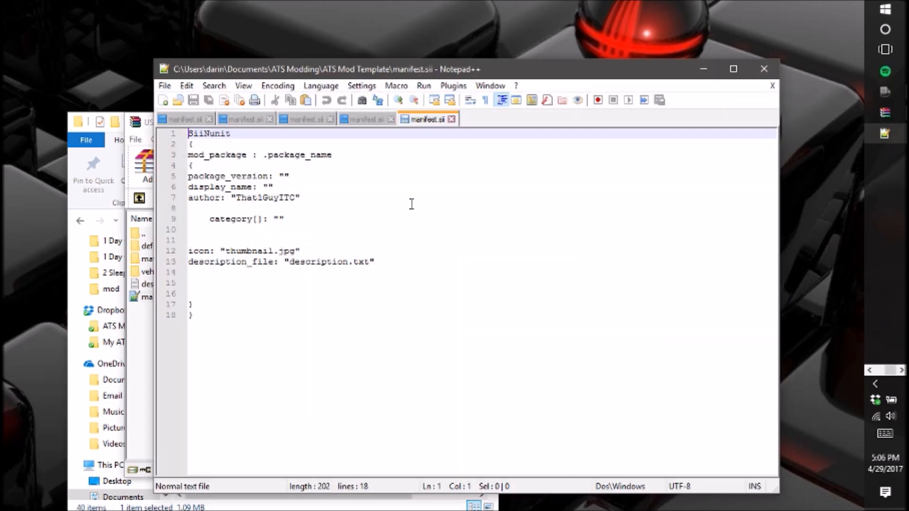
{"action": "left_click_drag", "start_coordinate": [341, 251], "coordinate": [189, 250]}
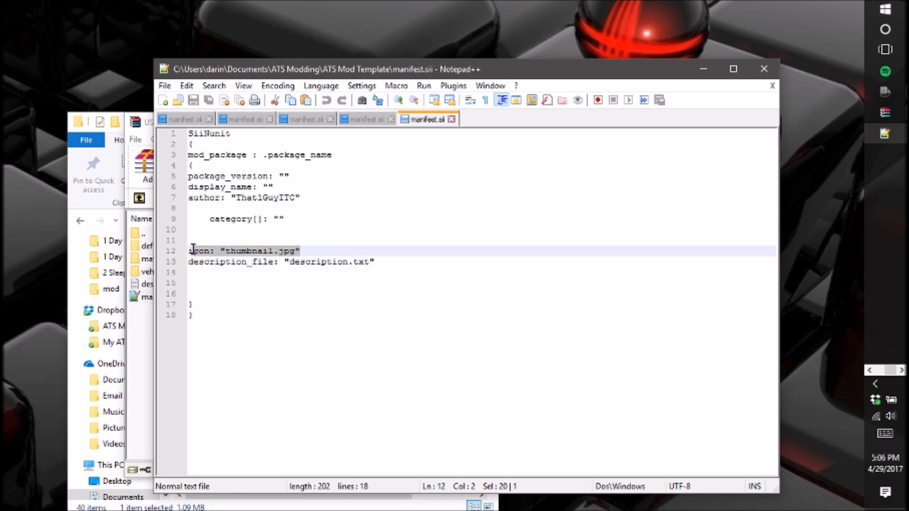
{"action": "right_click", "coordinate": [191, 249]}
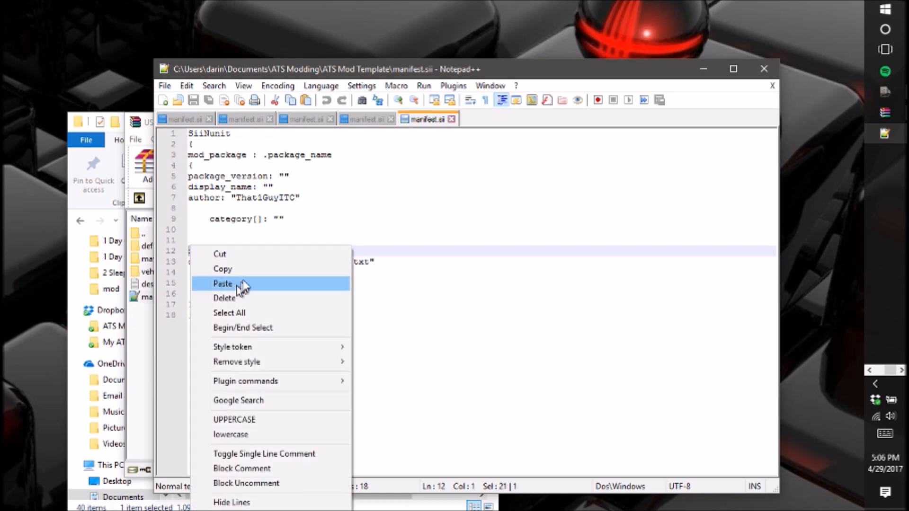
{"action": "left_click", "coordinate": [256, 277]}
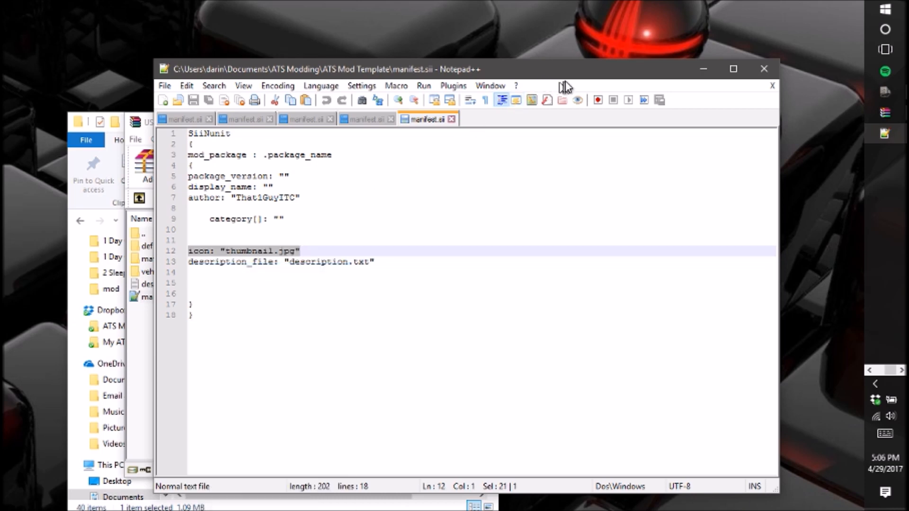
{"action": "left_click_drag", "start_coordinate": [579, 74], "coordinate": [577, 82]}
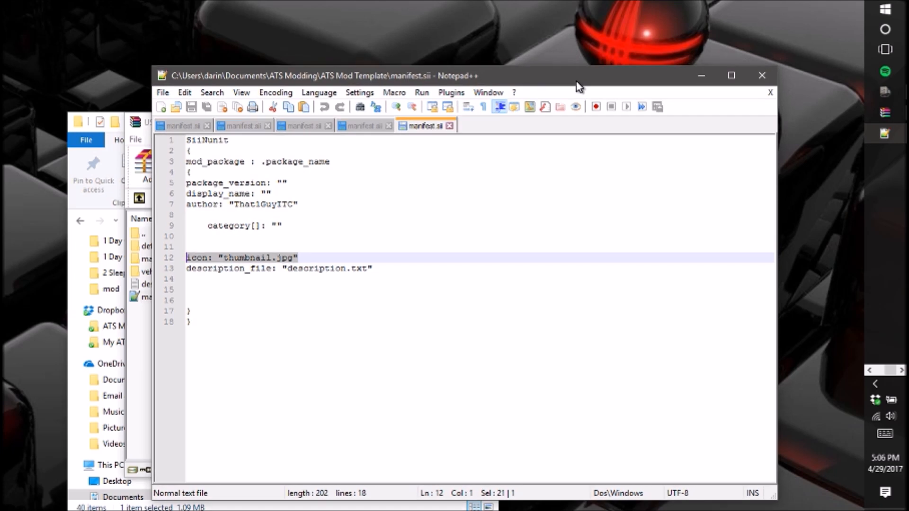
{"action": "left_click", "coordinate": [701, 75]}
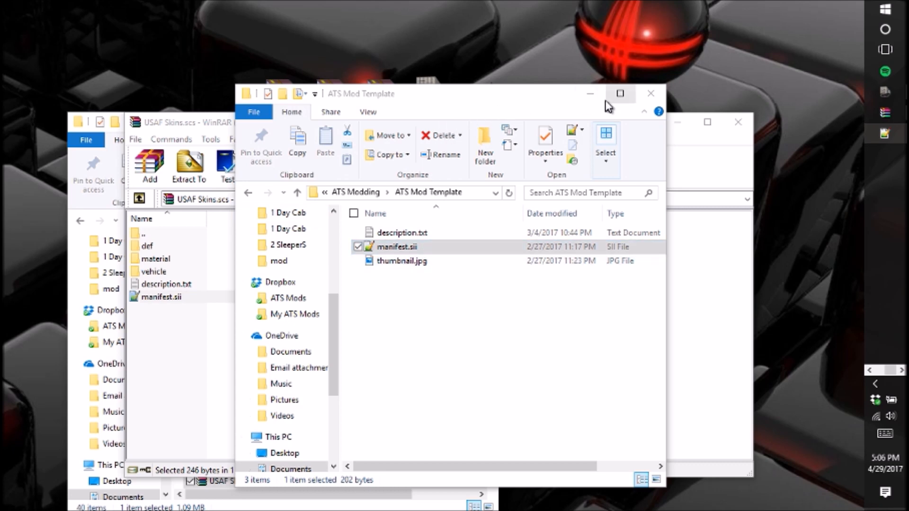
Close the USAF Skins.scs archive and minimize the ATS Mod Template and mod folder windows.
{"action": "left_click", "coordinate": [591, 95]}
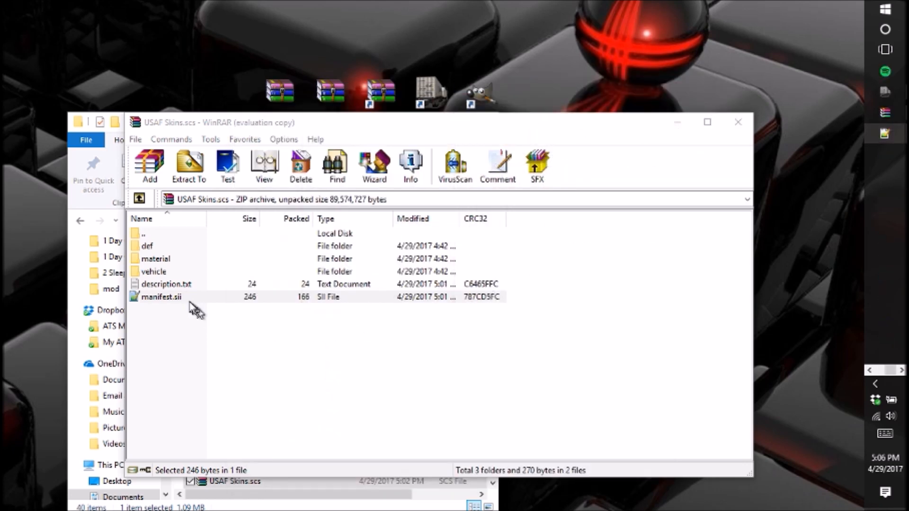
{"action": "left_click", "coordinate": [212, 328]}
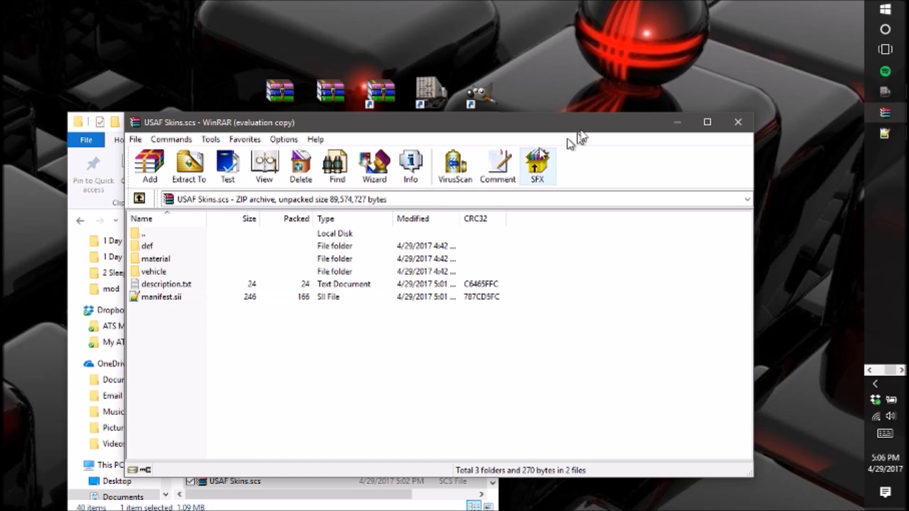
{"action": "left_click", "coordinate": [737, 123]}
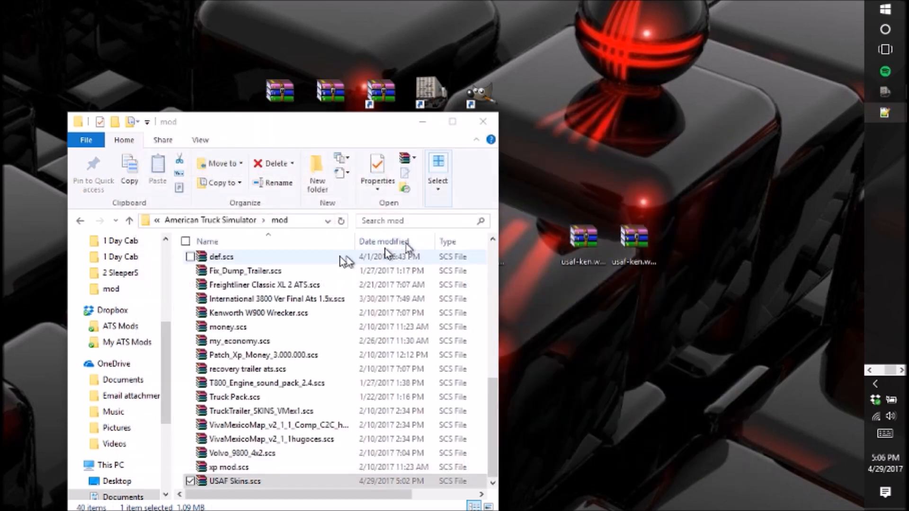
{"action": "left_click", "coordinate": [417, 126]}
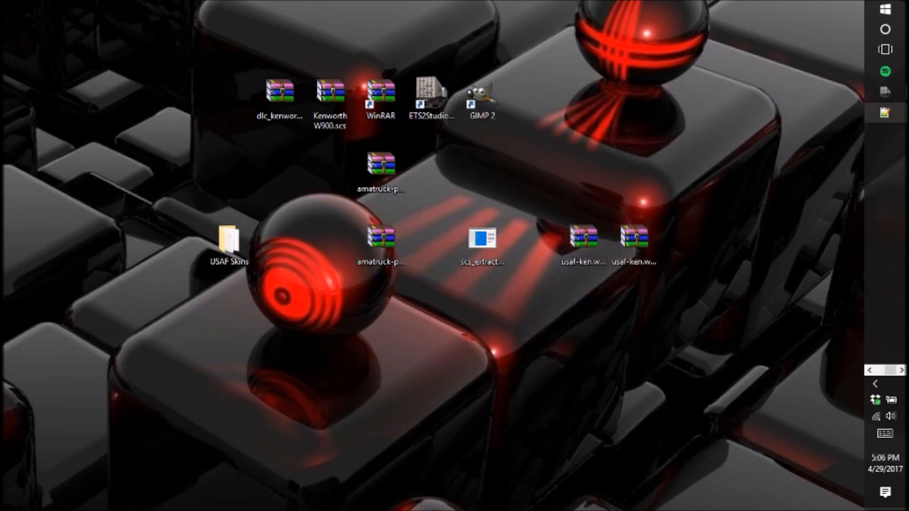
Open the USAF Skins folder on the desktop and open its manifest.sii.
{"action": "double_click", "coordinate": [222, 258]}
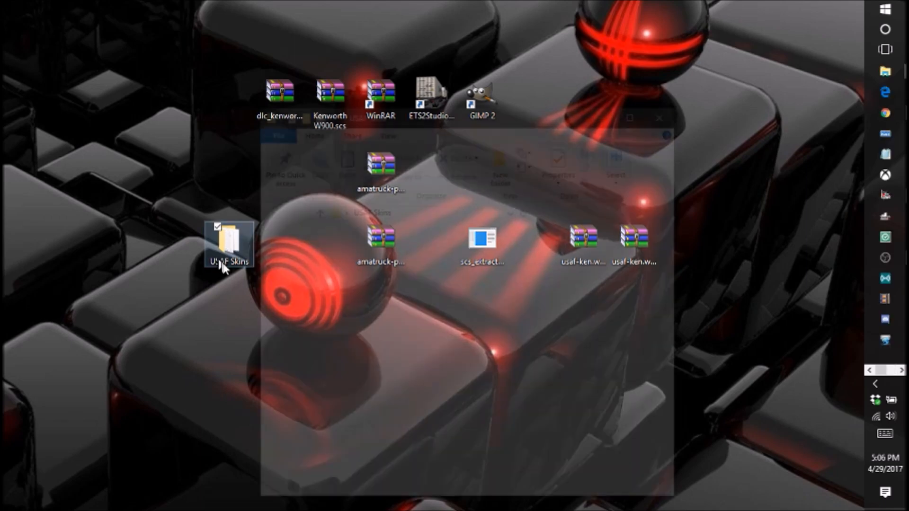
{"action": "right_click", "coordinate": [438, 347]}
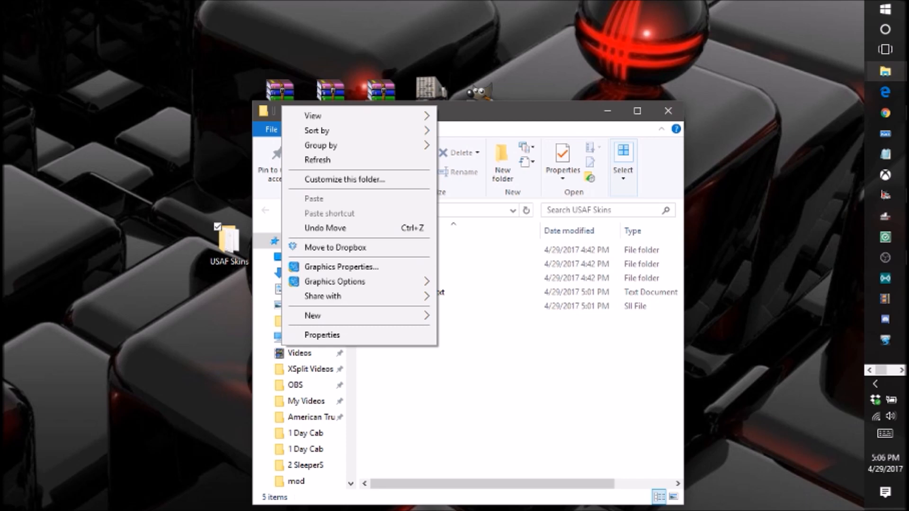
{"action": "key", "text": "alt+Tab"}
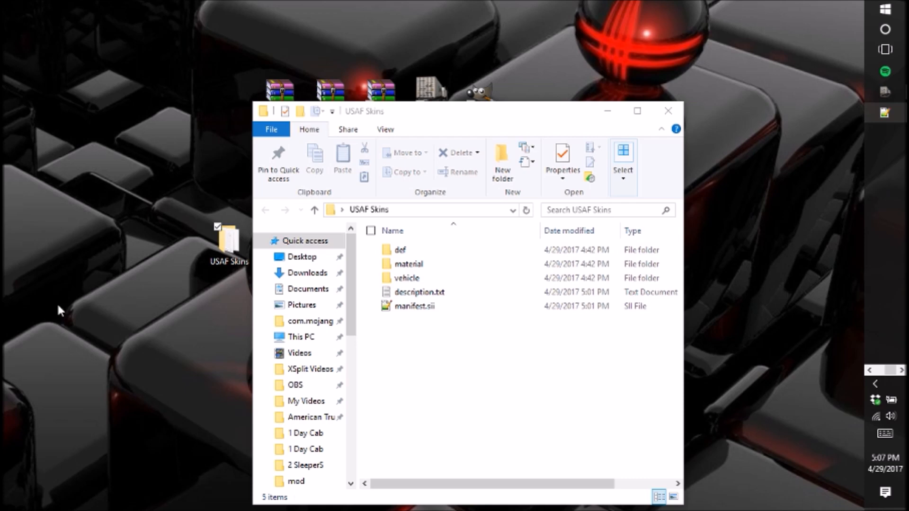
{"action": "left_click", "coordinate": [457, 305]}
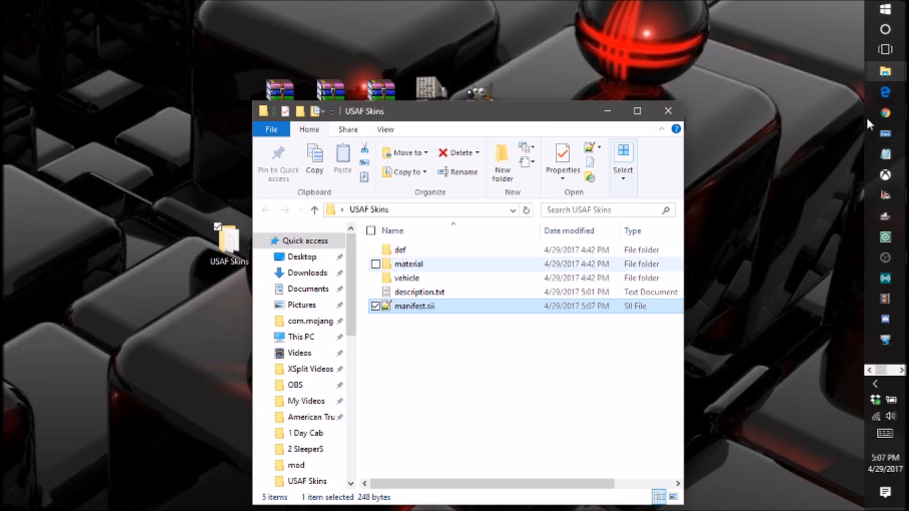
Switch to the ATS Mod Template folder, view thumbnail.jpg in Photos, and close the viewer.
{"action": "mouse_move", "coordinate": [884, 72]}
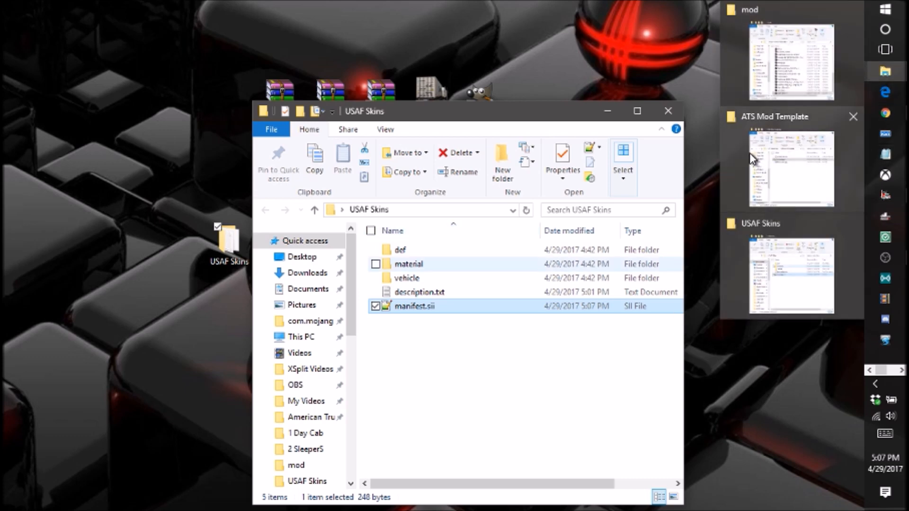
{"action": "left_click", "coordinate": [752, 158]}
{"action": "left_click", "coordinate": [450, 267]}
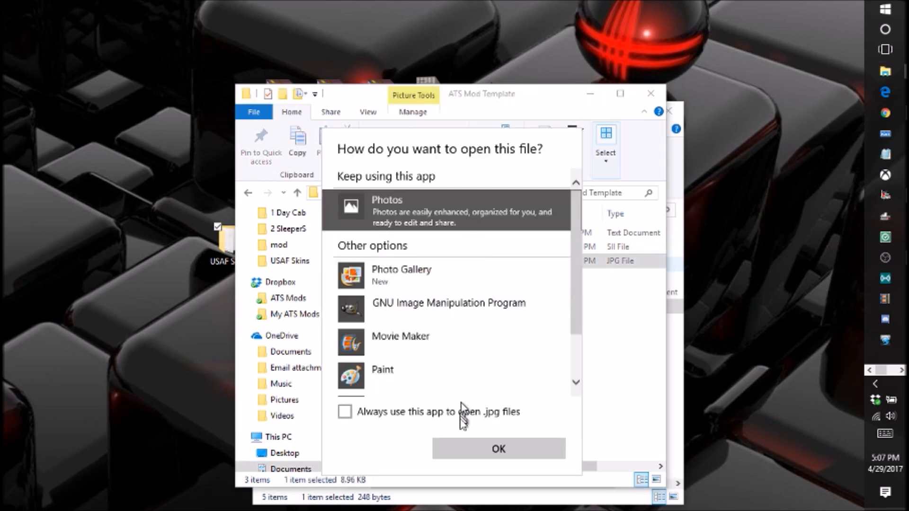
{"action": "left_click", "coordinate": [458, 448]}
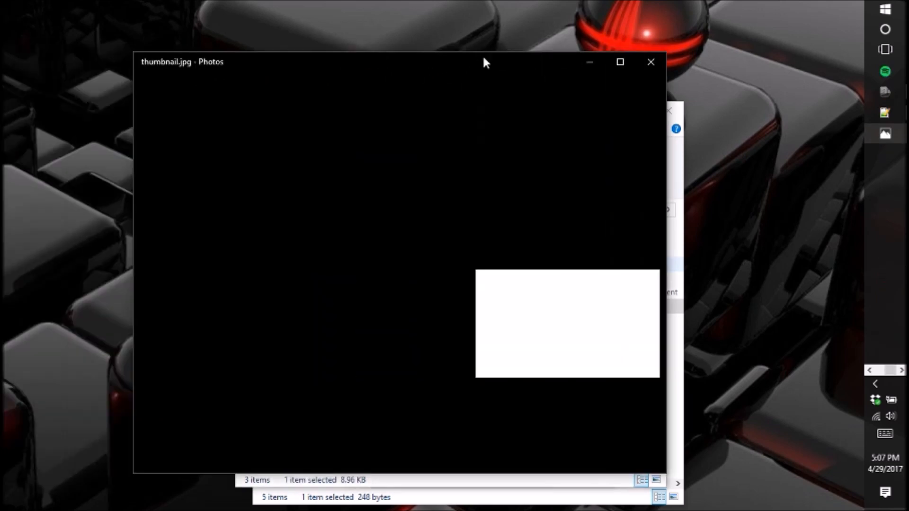
{"action": "left_click", "coordinate": [650, 62]}
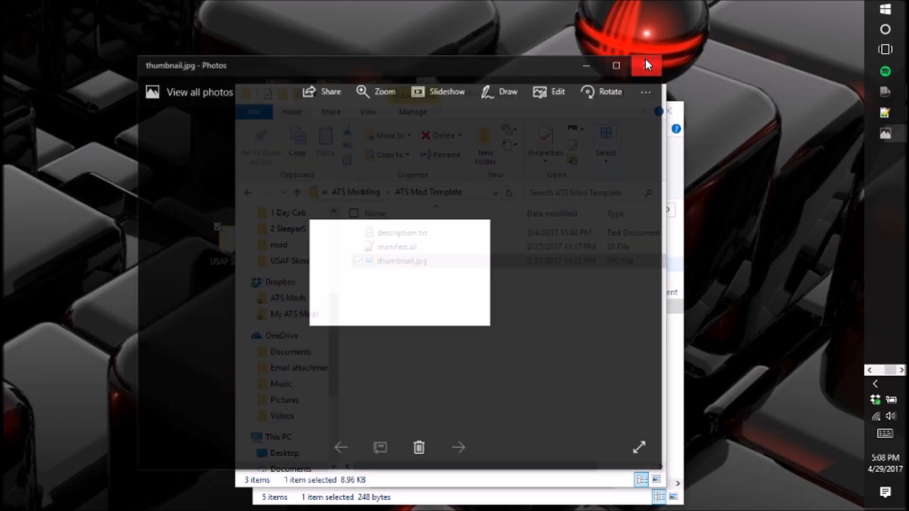
Copy thumbnail.jpg from the ATS Mod Template folder into the USAF Skins folder and minimize the template folder.
{"action": "left_click_drag", "start_coordinate": [483, 95], "coordinate": [95, 76]}
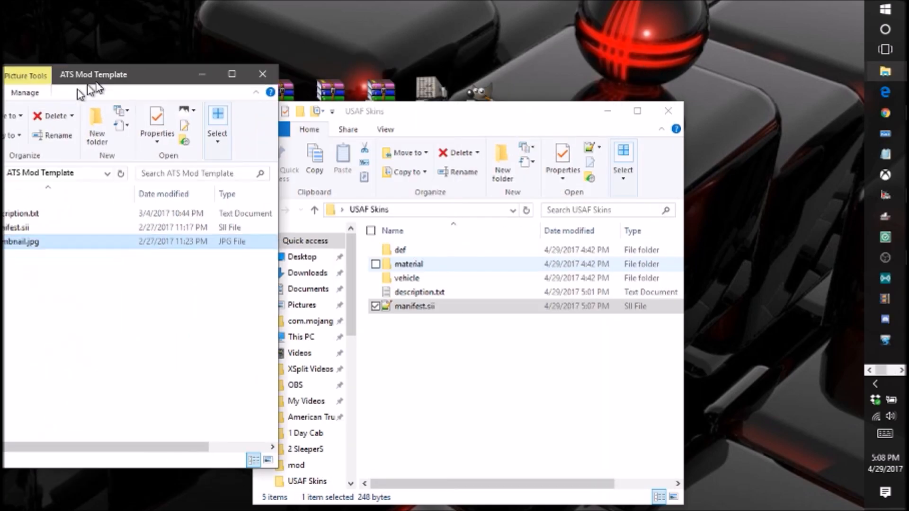
{"action": "right_click", "coordinate": [101, 241]}
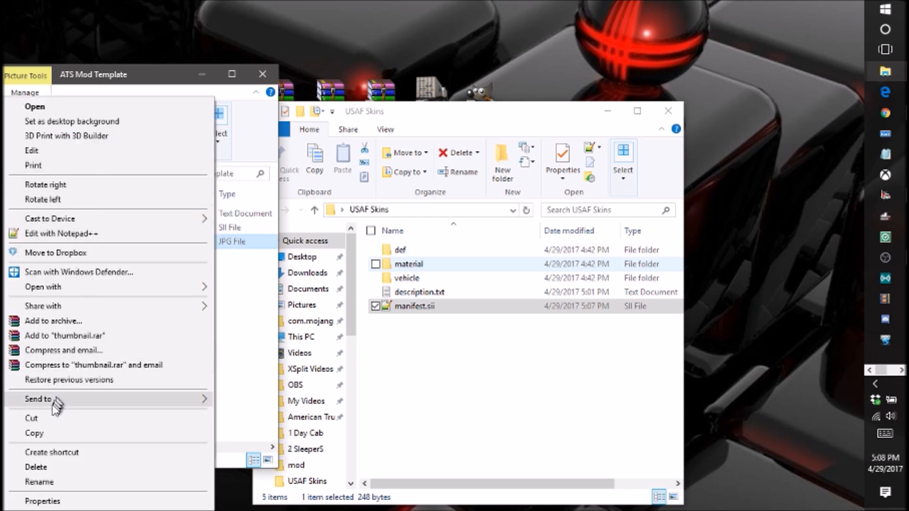
{"action": "left_click", "coordinate": [55, 434]}
{"action": "right_click", "coordinate": [424, 385]}
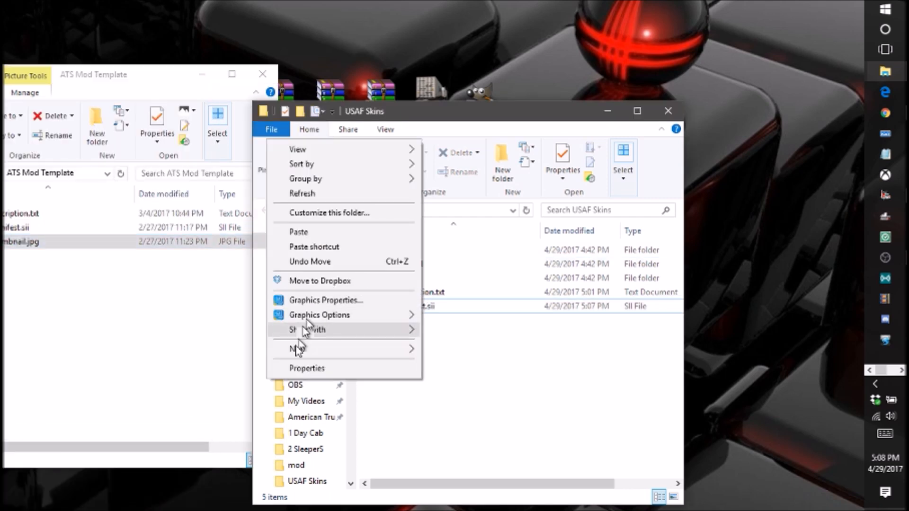
{"action": "left_click", "coordinate": [347, 235]}
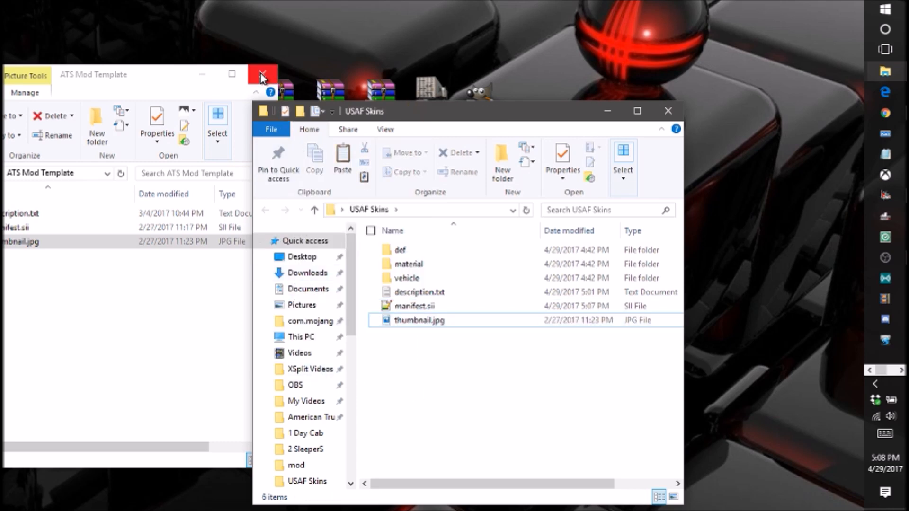
{"action": "left_click", "coordinate": [204, 76]}
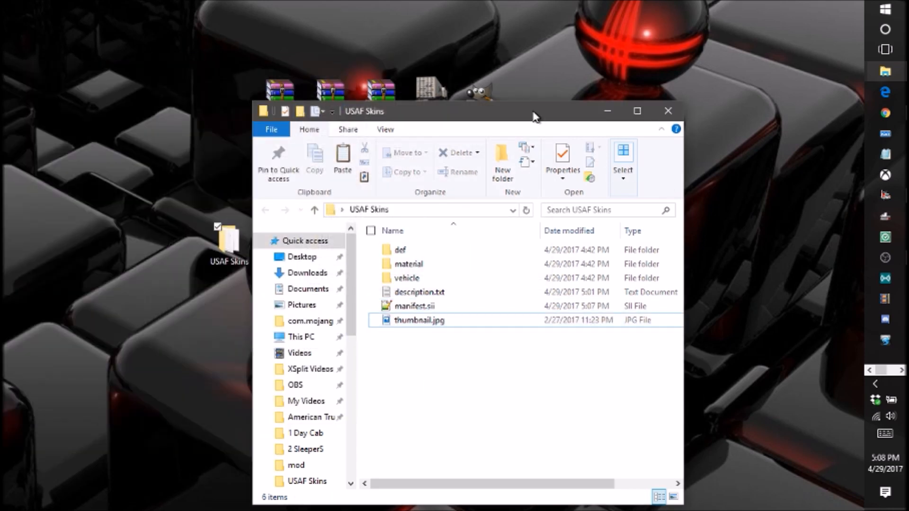
Pack the def, material and vehicle folders with description.txt, manifest.sii and thumbnail.jpg into a ZIP-format archive named USAF Skins.scs.
{"action": "left_click_drag", "start_coordinate": [534, 116], "coordinate": [354, 65]}
{"action": "left_click_drag", "start_coordinate": [268, 306], "coordinate": [270, 195]}
{"action": "right_click", "coordinate": [259, 209]}
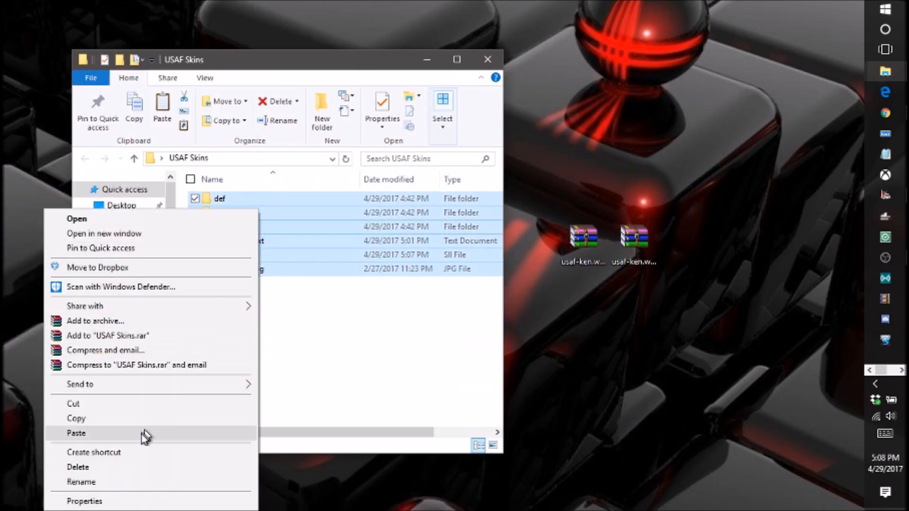
{"action": "left_click", "coordinate": [114, 322]}
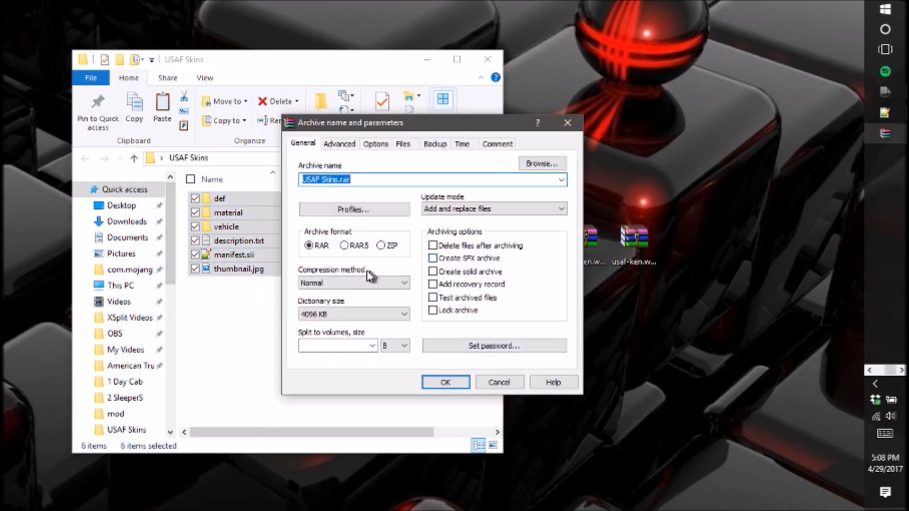
{"action": "left_click", "coordinate": [390, 246]}
{"action": "left_click", "coordinate": [392, 180]}
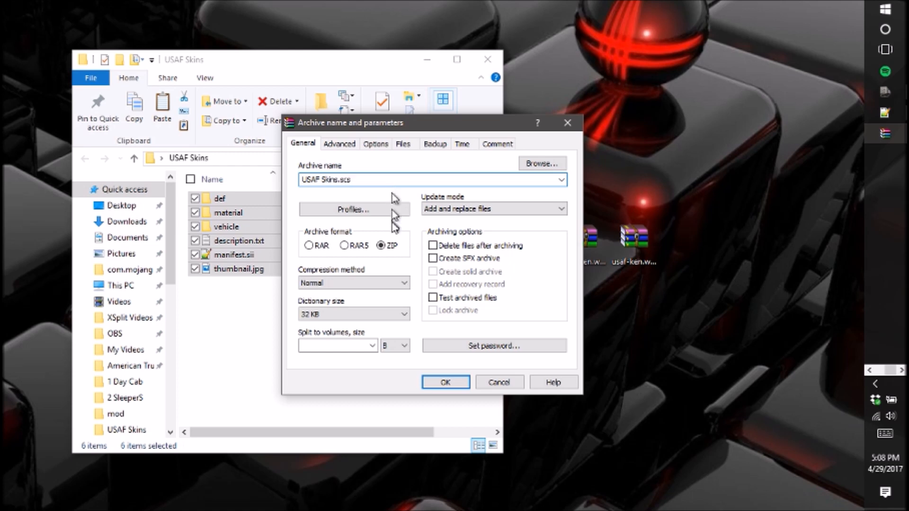
{"action": "left_click", "coordinate": [447, 384]}
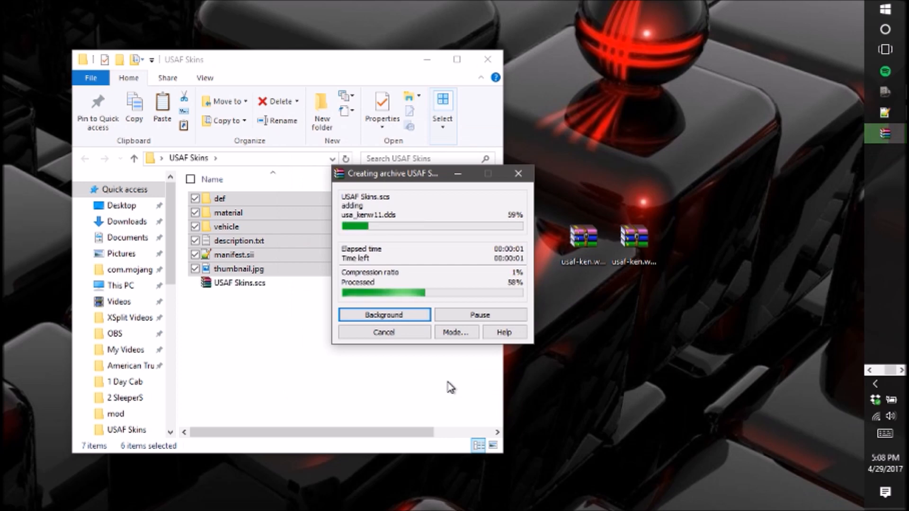
Move USAF Skins.scs out of the USAF Skins folder onto the desktop and minimize the folder window.
{"action": "left_click", "coordinate": [332, 346]}
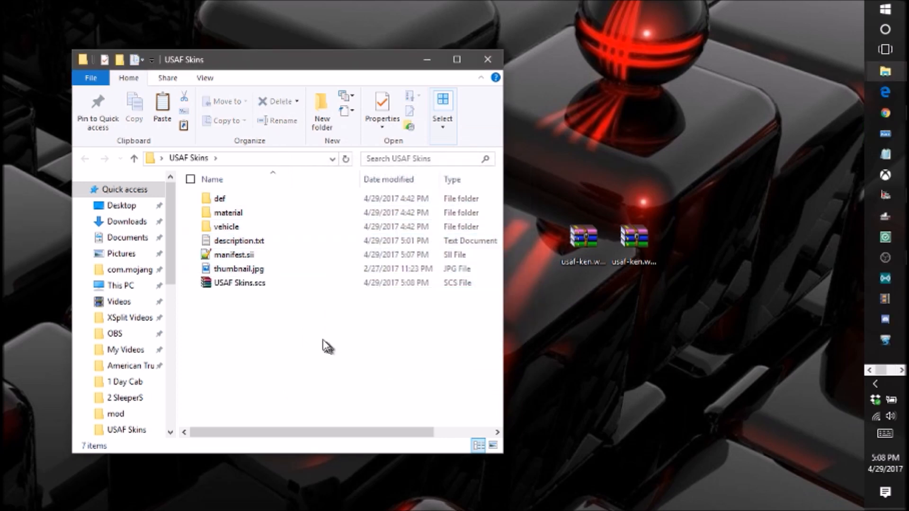
{"action": "left_click_drag", "start_coordinate": [282, 290], "coordinate": [556, 344]}
{"action": "left_click_drag", "start_coordinate": [419, 284], "coordinate": [580, 312]}
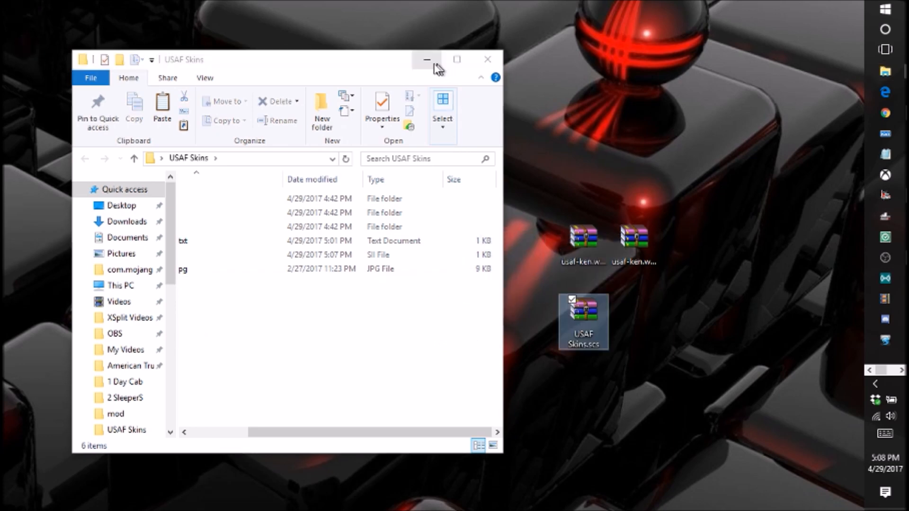
{"action": "left_click", "coordinate": [427, 59]}
Move USAF Skins.scs from the desktop into the American Truck Simulator mod folder, replacing the existing file.
{"action": "mouse_move", "coordinate": [893, 74]}
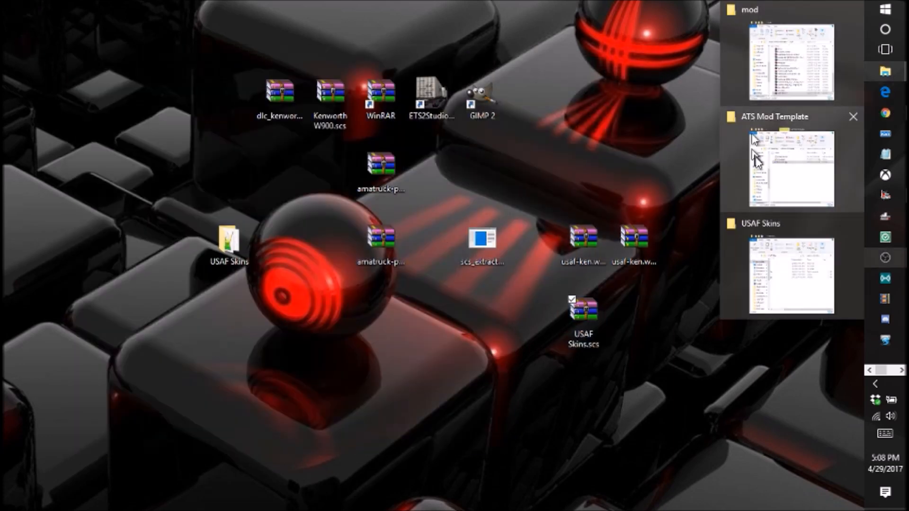
{"action": "left_click", "coordinate": [783, 63]}
{"action": "left_click_drag", "start_coordinate": [576, 348], "coordinate": [180, 426]}
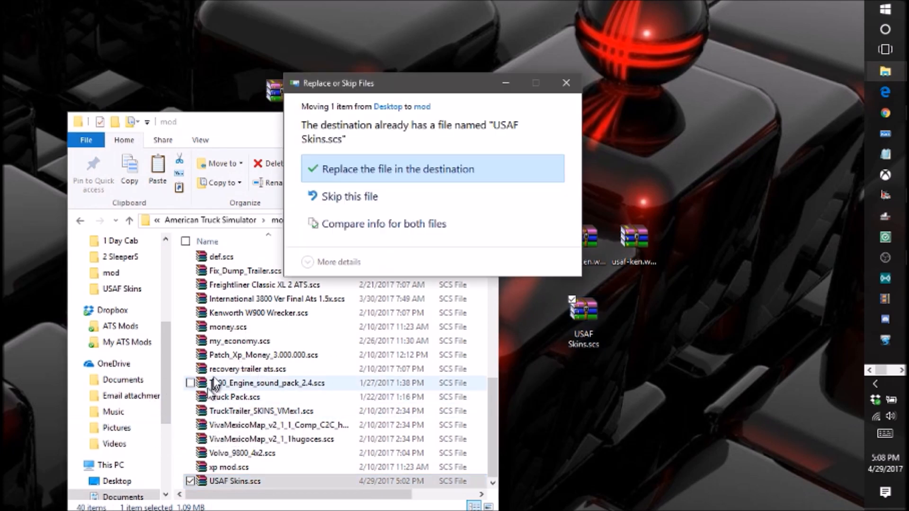
{"action": "left_click", "coordinate": [386, 171]}
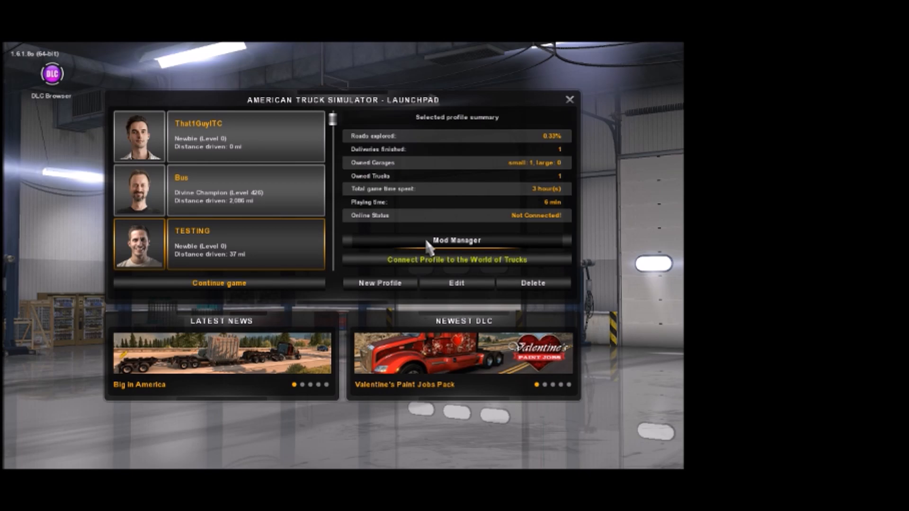
Check the USAF Skins mod's details in American Truck Simulator's Mod Manager and exit the manager.
{"action": "left_click", "coordinate": [426, 241]}
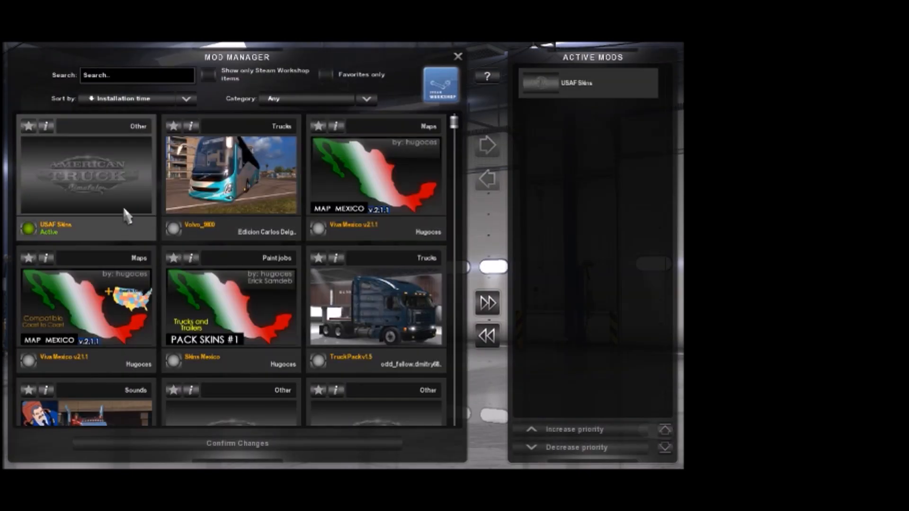
{"action": "left_click", "coordinate": [30, 202]}
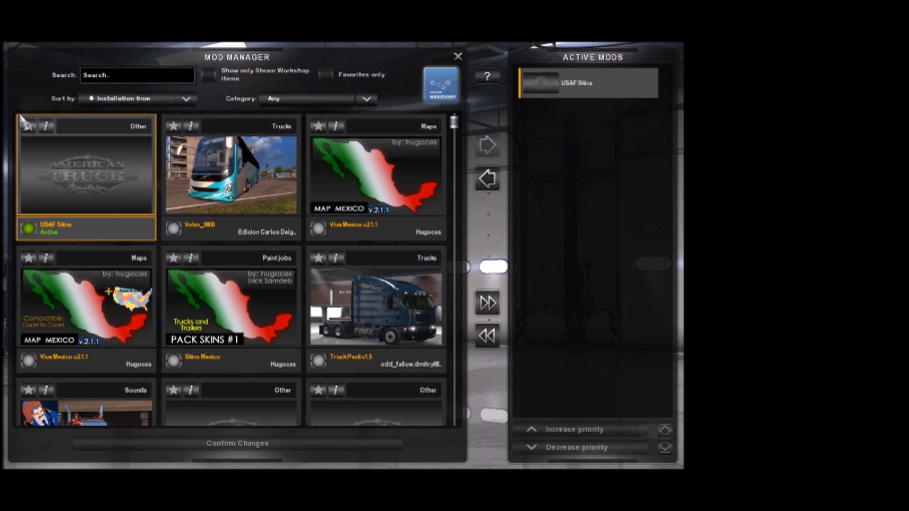
{"action": "left_click", "coordinate": [46, 126]}
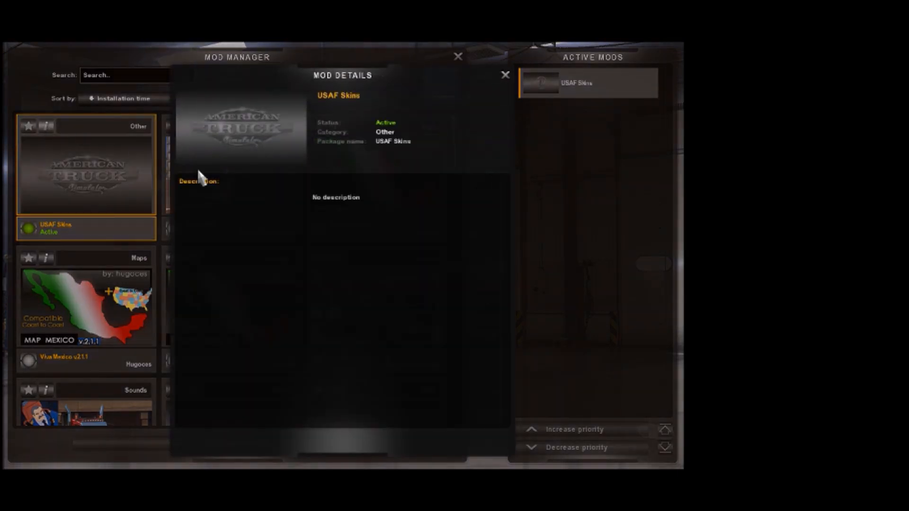
{"action": "left_click", "coordinate": [505, 75]}
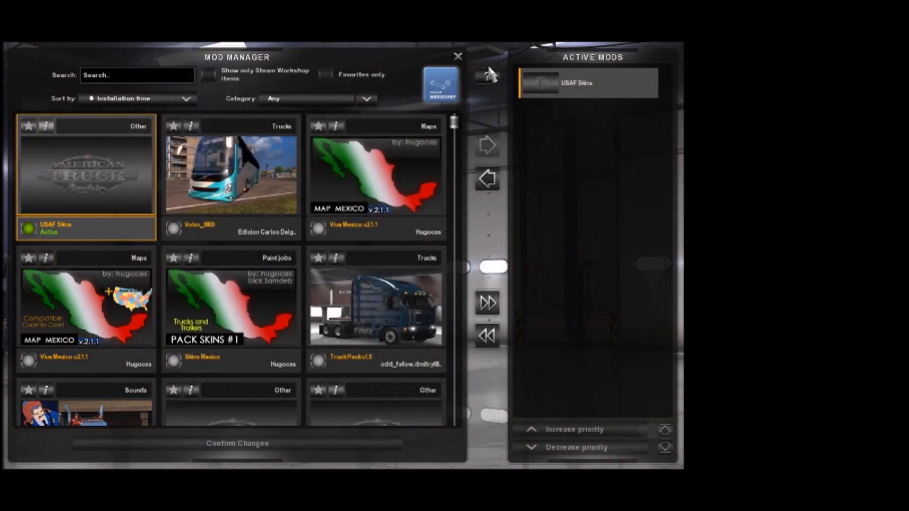
{"action": "left_click", "coordinate": [458, 57]}
{"action": "left_click", "coordinate": [294, 320]}
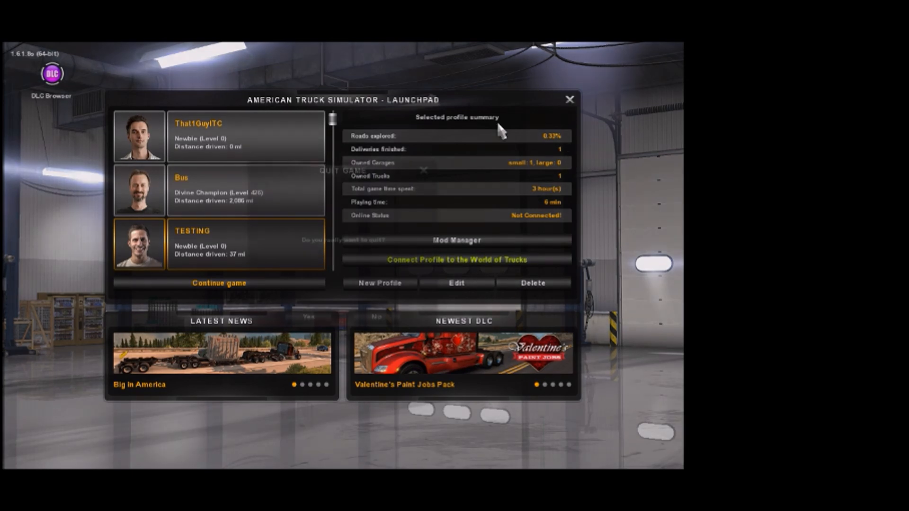
Restart American Truck Simulator and acknowledge the advanced SDK features notice.
{"action": "left_click", "coordinate": [570, 99]}
{"action": "left_click", "coordinate": [314, 323]}
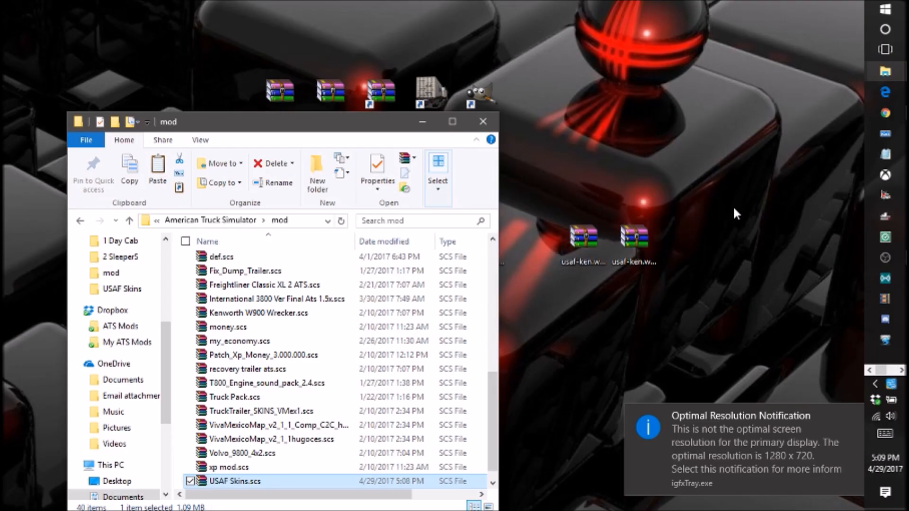
{"action": "left_click", "coordinate": [881, 197]}
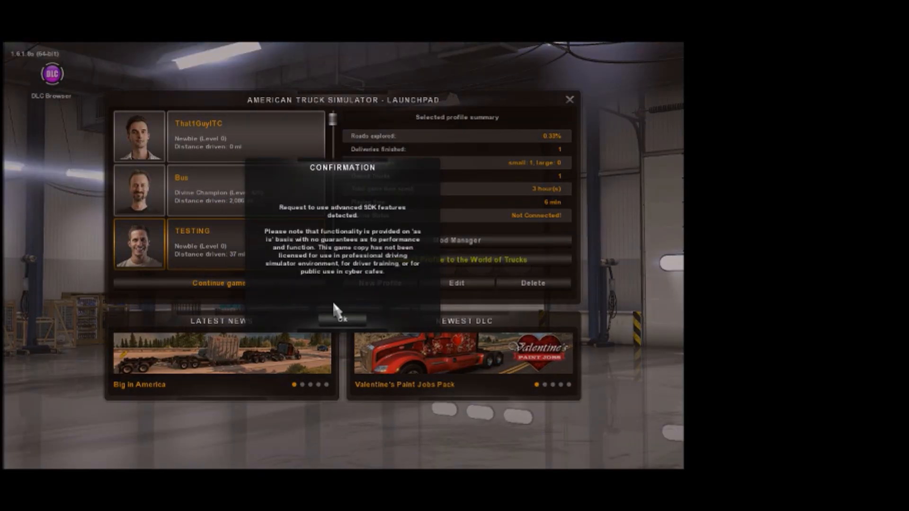
{"action": "left_click", "coordinate": [341, 321]}
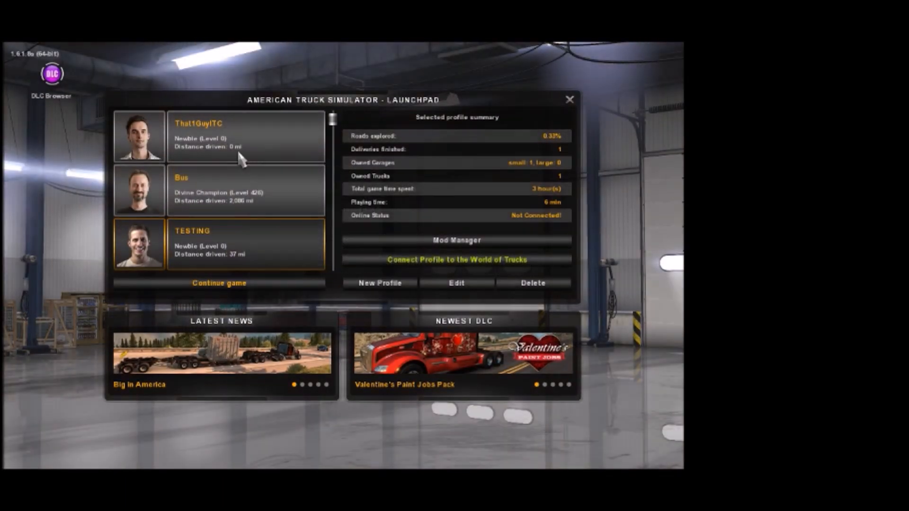
Review the USAF Skins category, author, version and description in the Mod Manager after the restart, and exit the manager.
{"action": "left_click", "coordinate": [421, 243]}
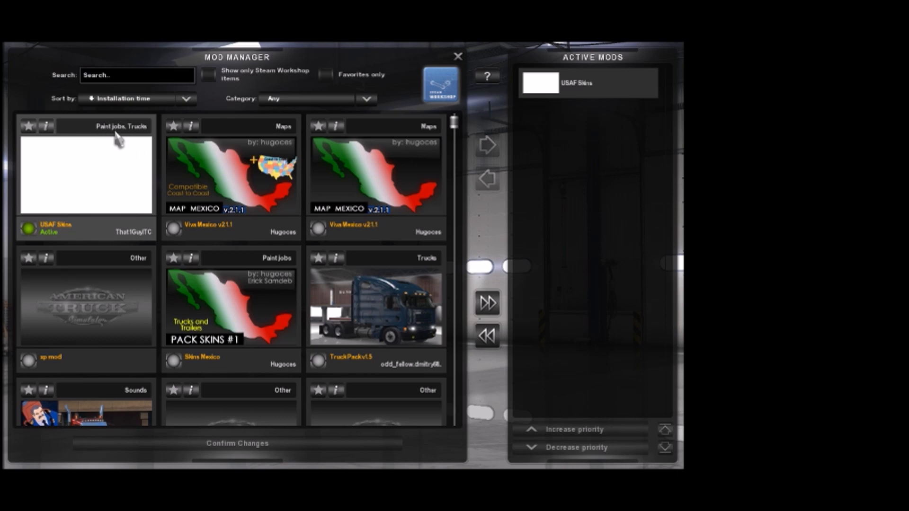
{"action": "left_click", "coordinate": [46, 126]}
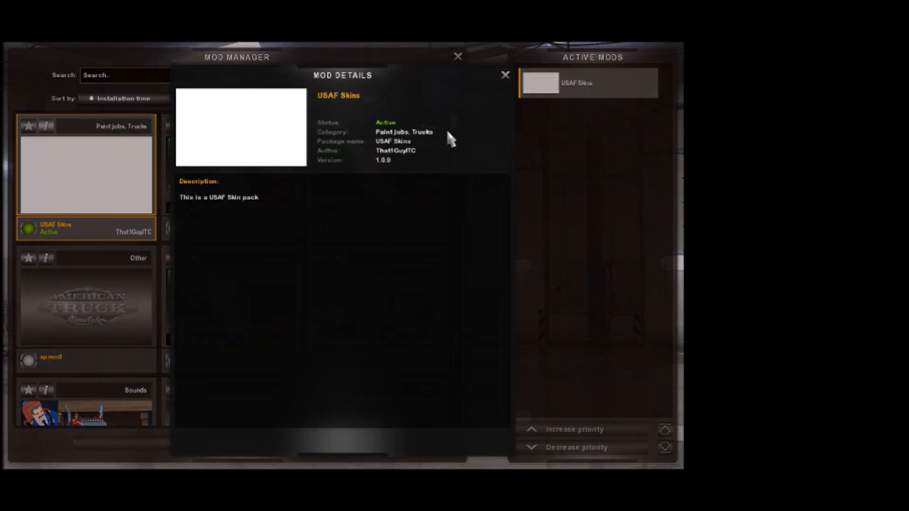
{"action": "left_click", "coordinate": [509, 78]}
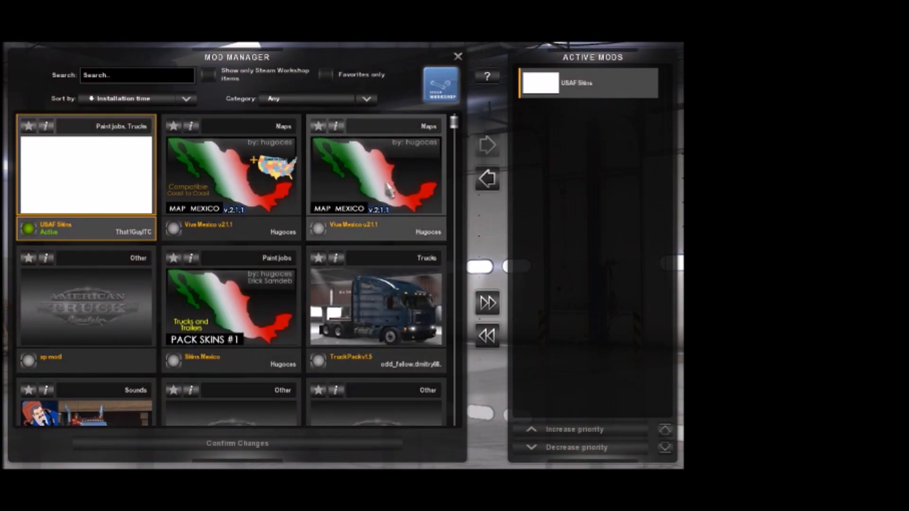
{"action": "left_click", "coordinate": [457, 56]}
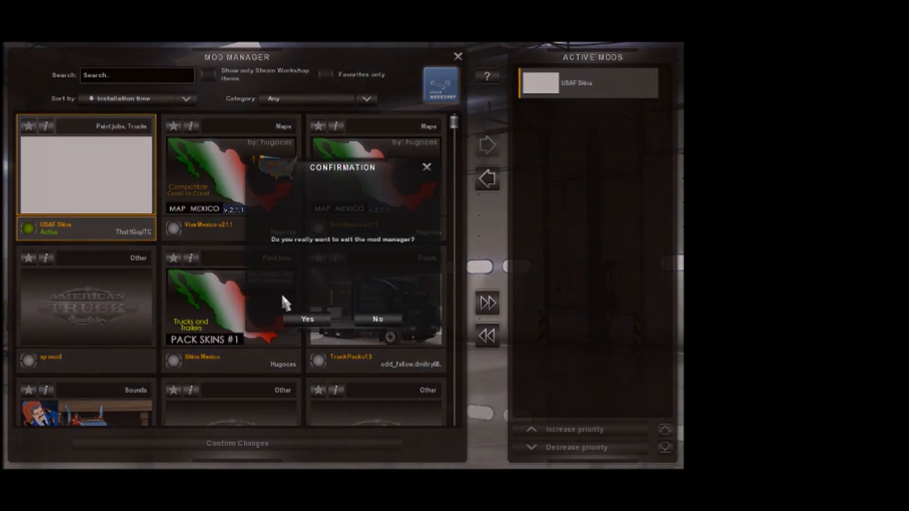
{"action": "left_click", "coordinate": [308, 317]}
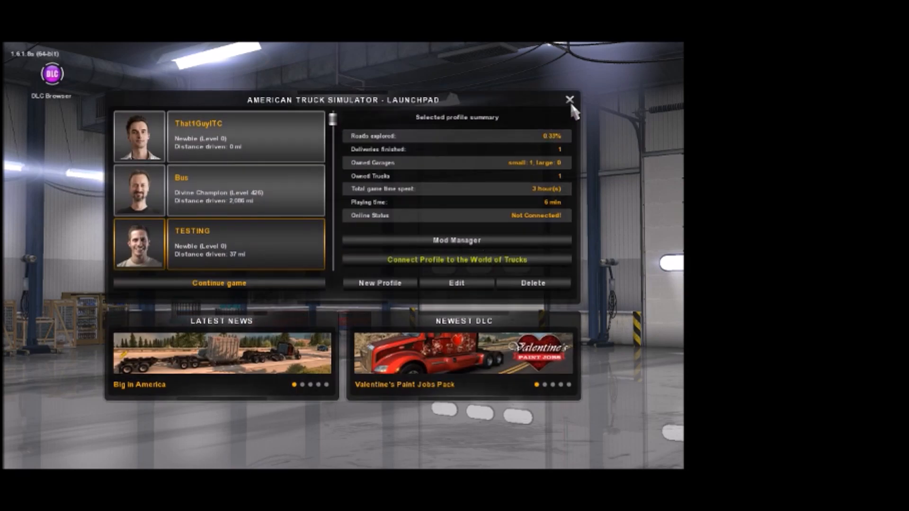
Quit American Truck Simulator and minimize the mod folder window.
{"action": "left_click", "coordinate": [571, 102]}
{"action": "left_click", "coordinate": [306, 319]}
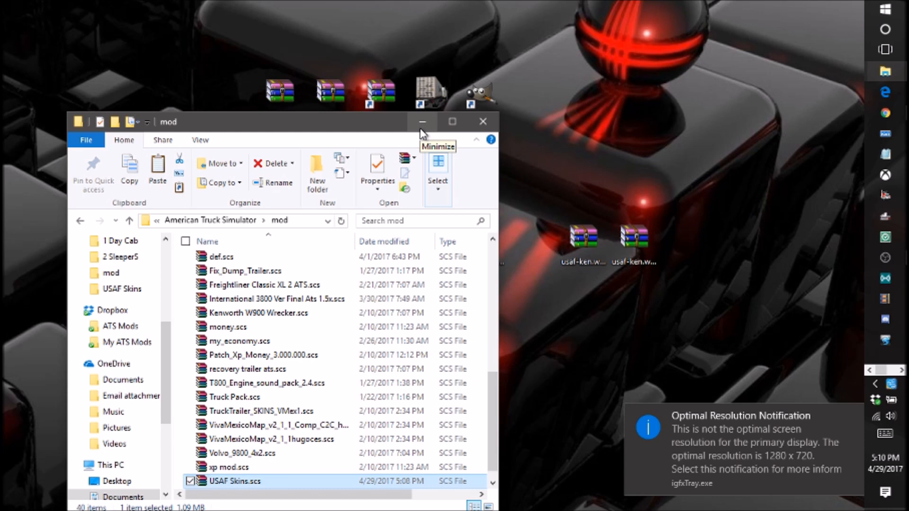
{"action": "left_click", "coordinate": [421, 125]}
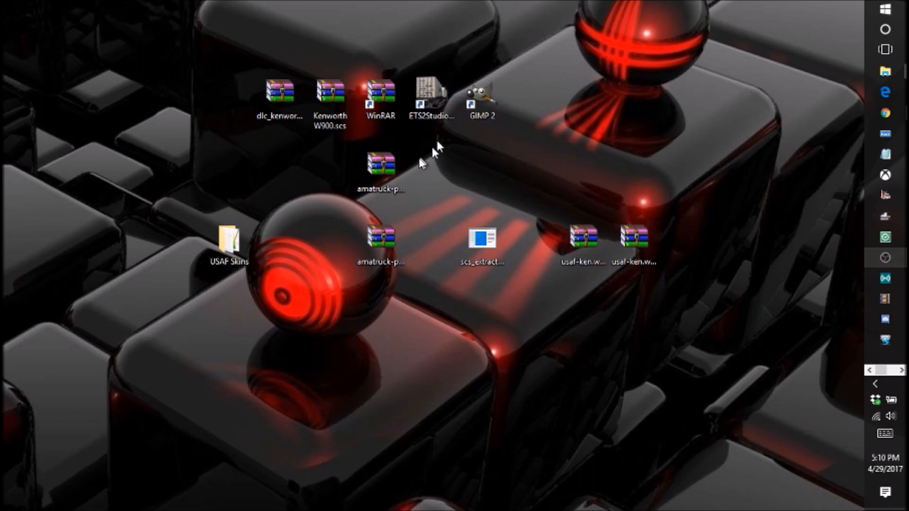
Line up the dlc_kenworth, Kenworth W900, amatruck and usaf-ken archives in one desktop row with USAF Skins and scs_extractor.
{"action": "left_click_drag", "start_coordinate": [346, 114], "coordinate": [326, 258]}
{"action": "left_click_drag", "start_coordinate": [280, 100], "coordinate": [280, 249]}
{"action": "left_click_drag", "start_coordinate": [457, 282], "coordinate": [441, 254]}
{"action": "left_click_drag", "start_coordinate": [672, 254], "coordinate": [527, 260]}
{"action": "left_click", "coordinate": [510, 383]}
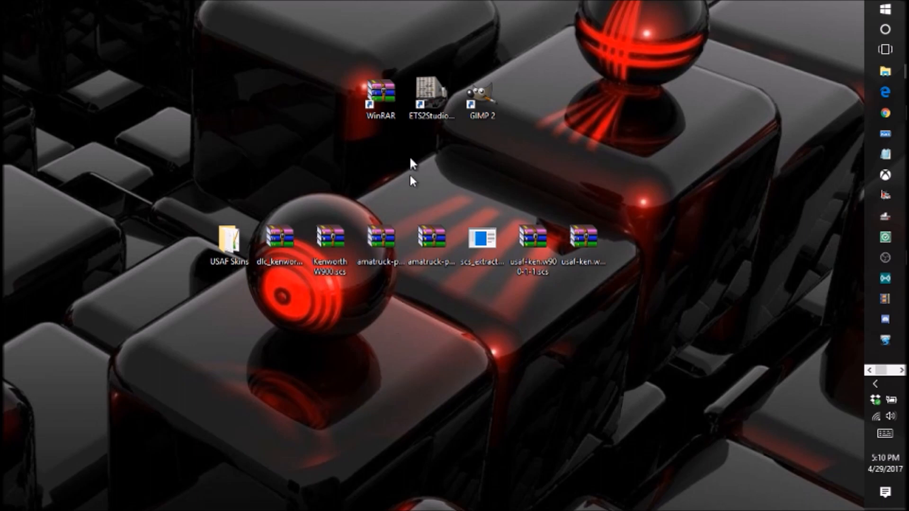
Switch to ETS2 Studio and show the Base Truck list of the Truck Skin Tool from its beginning.
{"action": "left_click", "coordinate": [422, 105]}
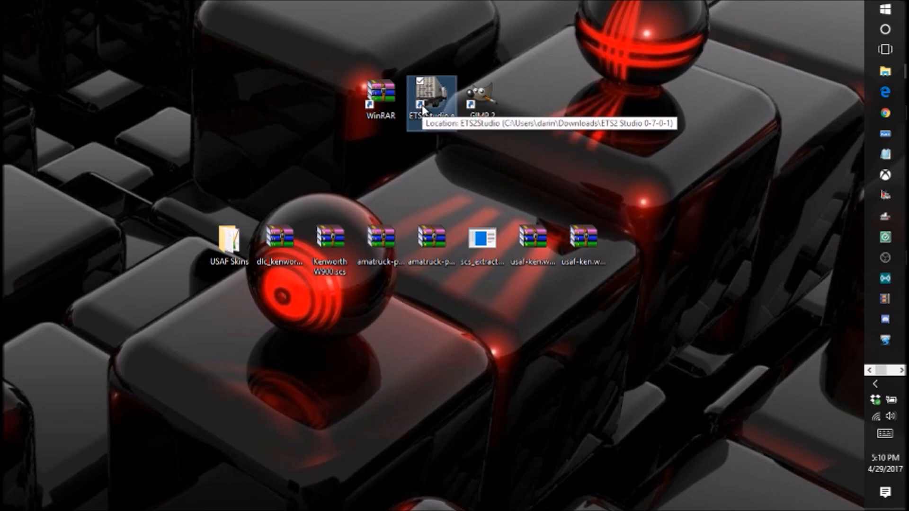
{"action": "left_click", "coordinate": [901, 371]}
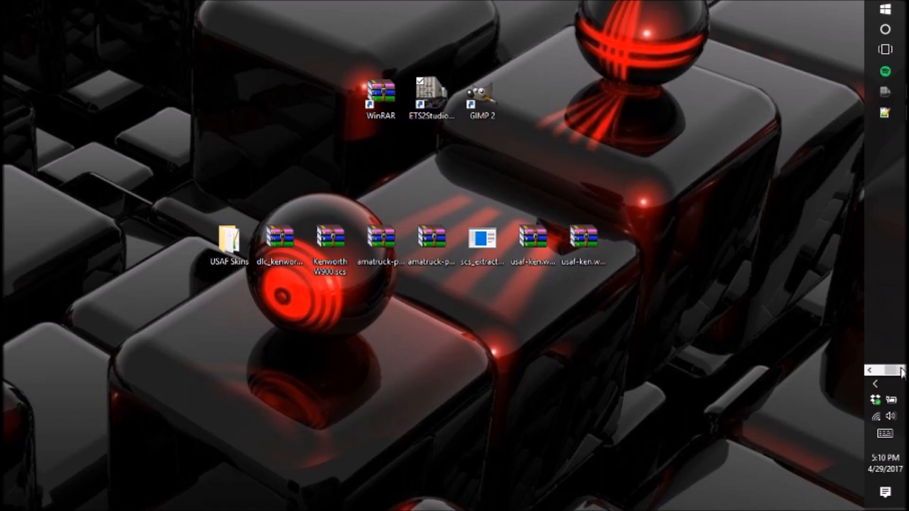
{"action": "left_click", "coordinate": [901, 90]}
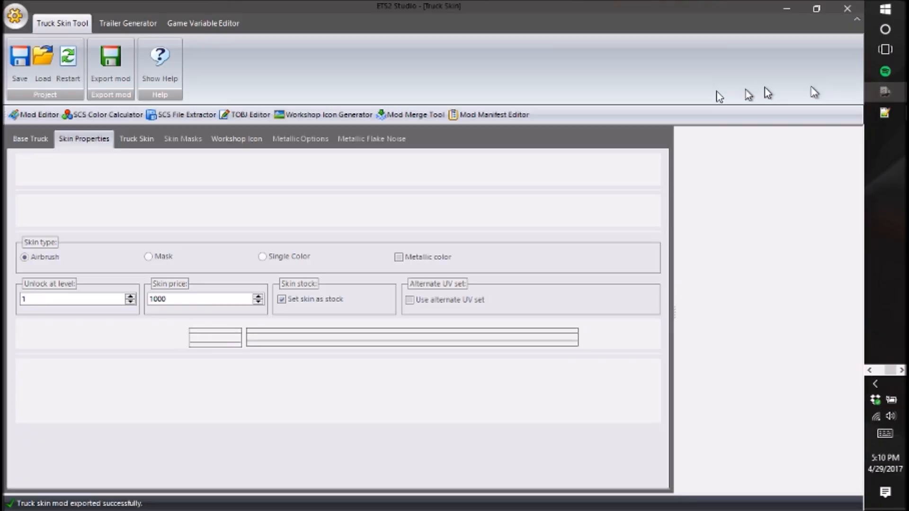
{"action": "left_click", "coordinate": [48, 142]}
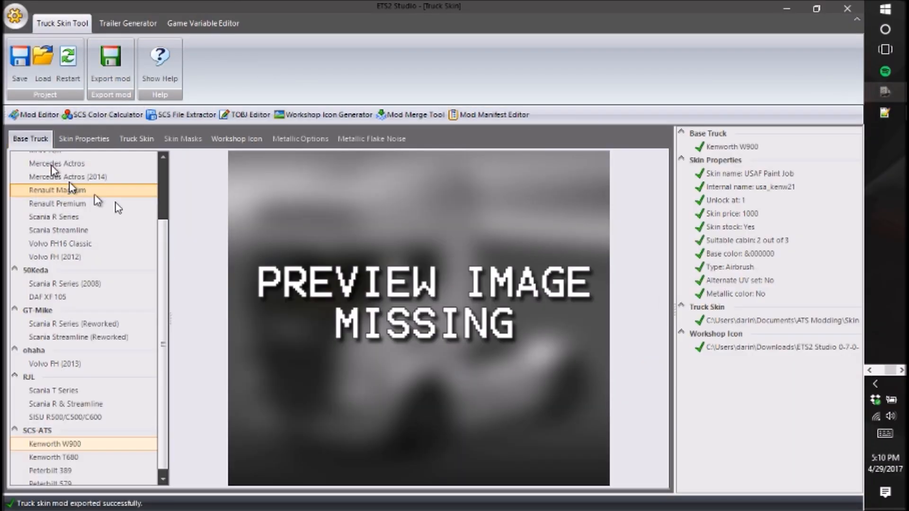
{"action": "scroll", "coordinate": [107, 379], "scroll_direction": "up", "scroll_amount": 2}
Preview several SCS Software base trucks, from DAF XF 105 through Mercedes Actros, Scania R Series and Volvo FH (2012), ending on Scania Streamline.
{"action": "left_click", "coordinate": [89, 172]}
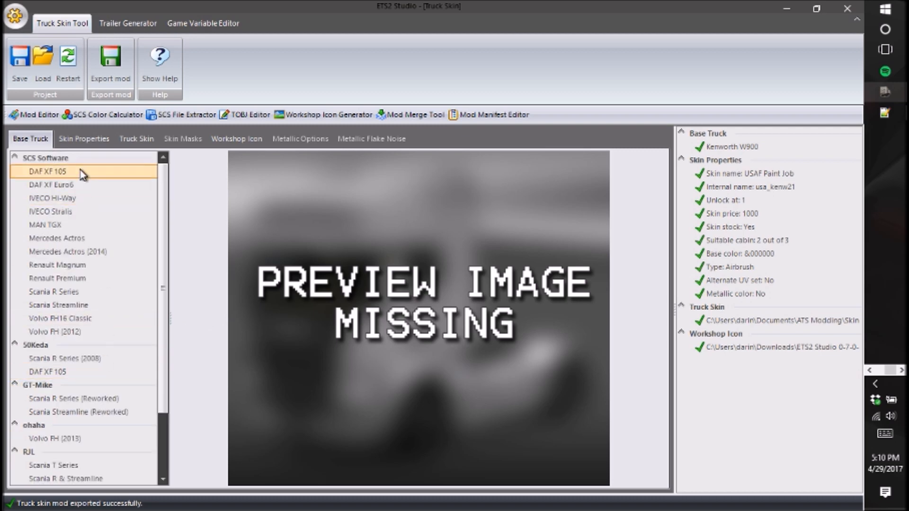
{"action": "left_click", "coordinate": [86, 198]}
{"action": "left_click", "coordinate": [86, 225]}
{"action": "left_click", "coordinate": [84, 240]}
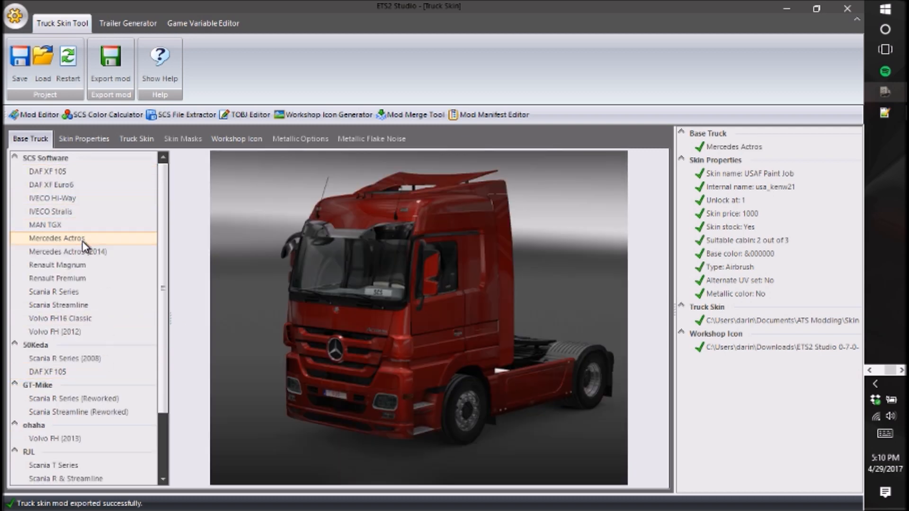
{"action": "left_click", "coordinate": [86, 252]}
{"action": "left_click", "coordinate": [87, 292]}
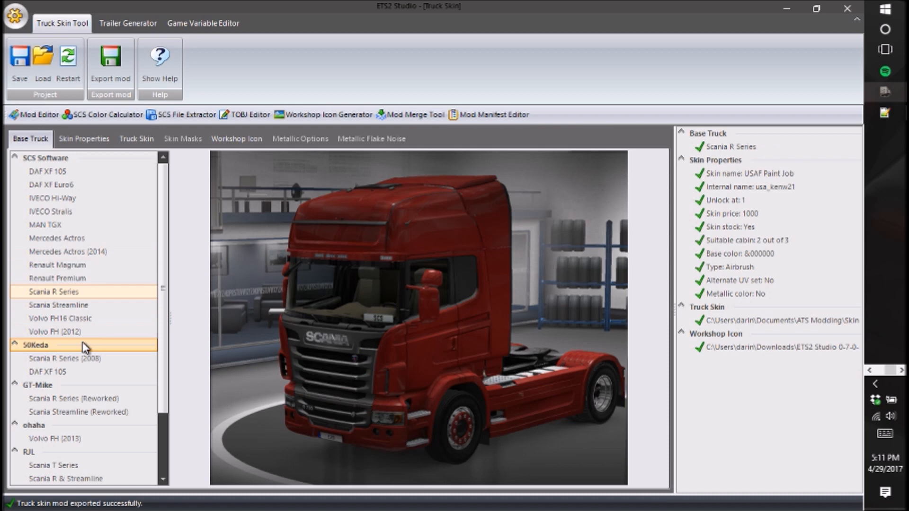
{"action": "left_click", "coordinate": [85, 318]}
{"action": "left_click", "coordinate": [90, 332]}
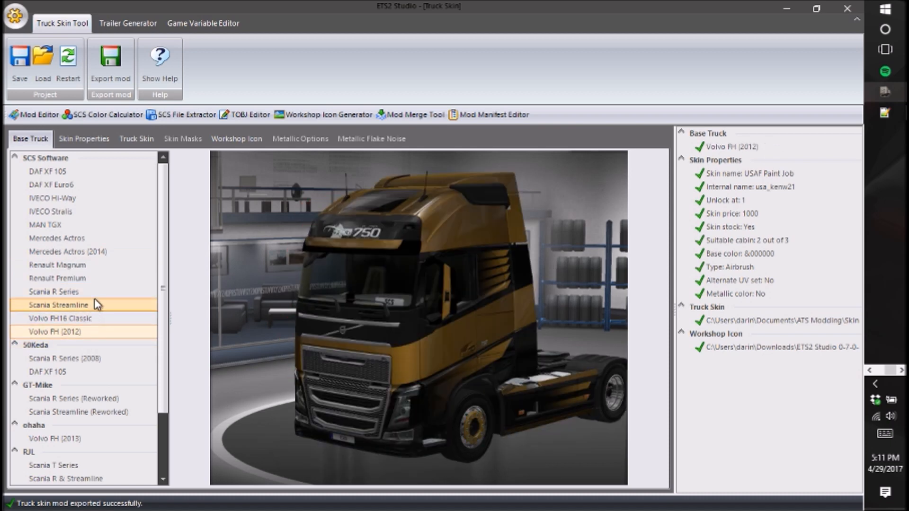
{"action": "left_click", "coordinate": [93, 305]}
Look over the rest of the base truck list down to the SCS-ATS trucks and close ETS2 Studio.
{"action": "scroll", "coordinate": [110, 417], "scroll_direction": "down", "scroll_amount": 2}
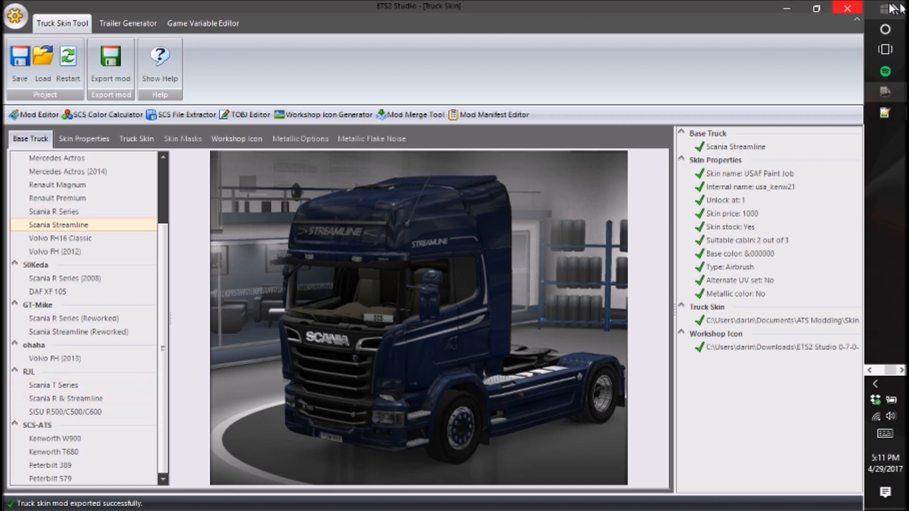
{"action": "left_click", "coordinate": [842, 9]}
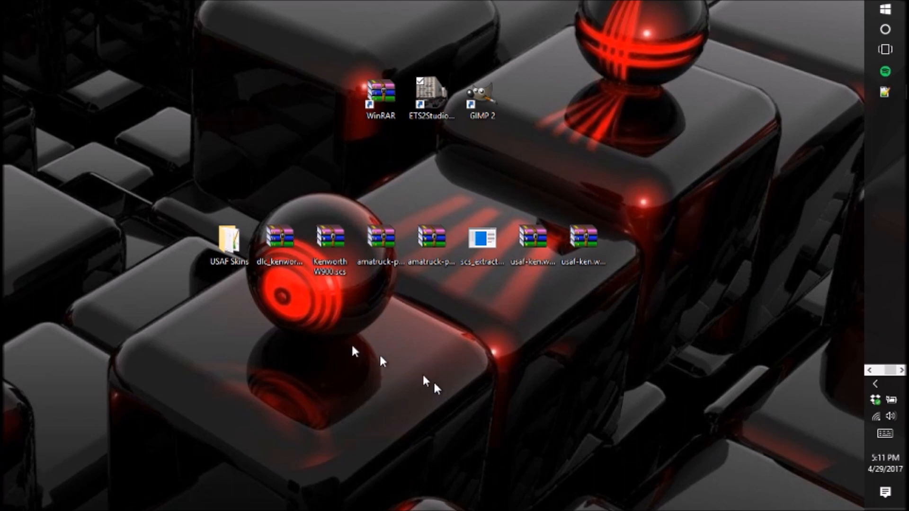
{"action": "left_click", "coordinate": [866, 369]}
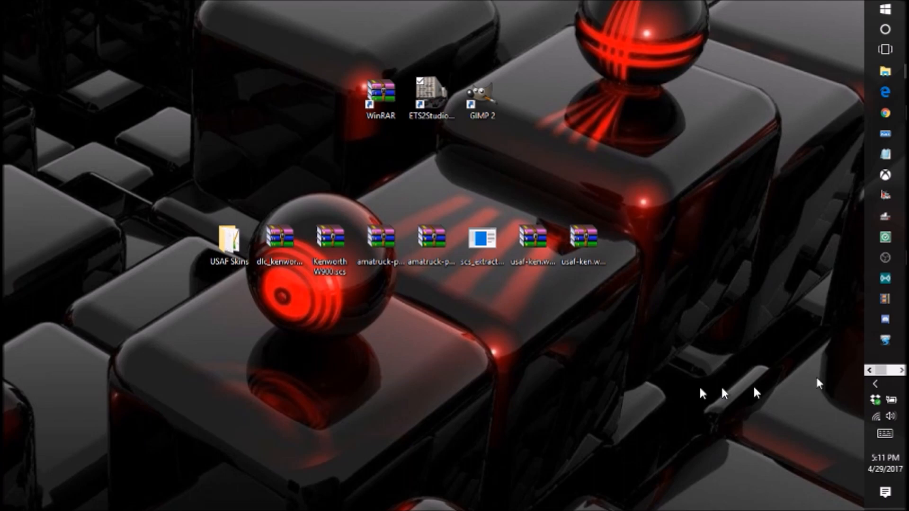